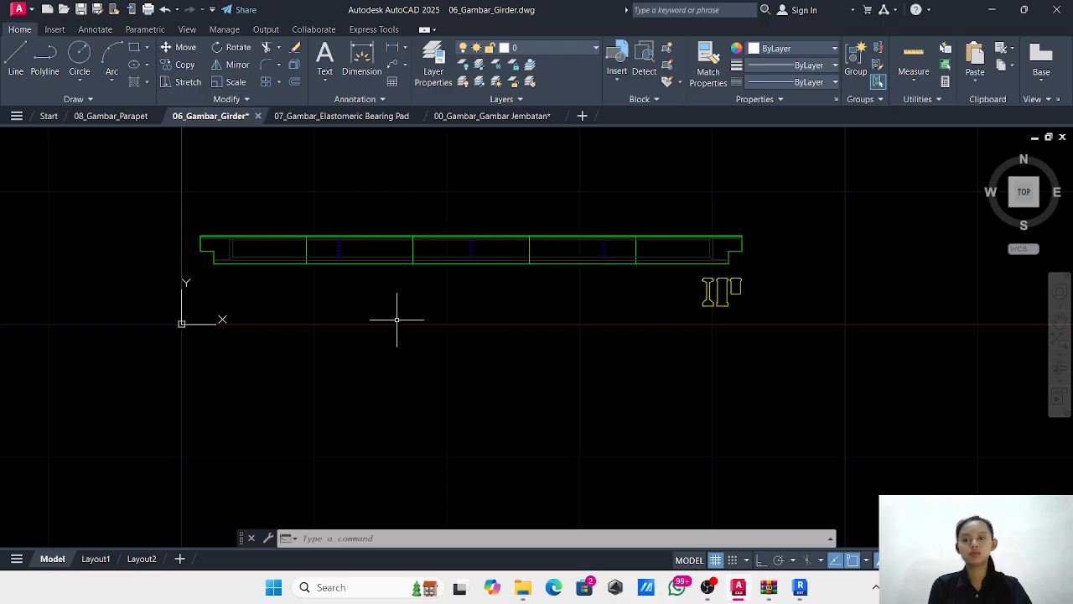
# Examine the girder elevation and its cross-sections in the 06_Gambar_Girder drawing.
pyautogui.scroll(-2, 396, 319)
pyautogui.scroll(2, 424, 338)
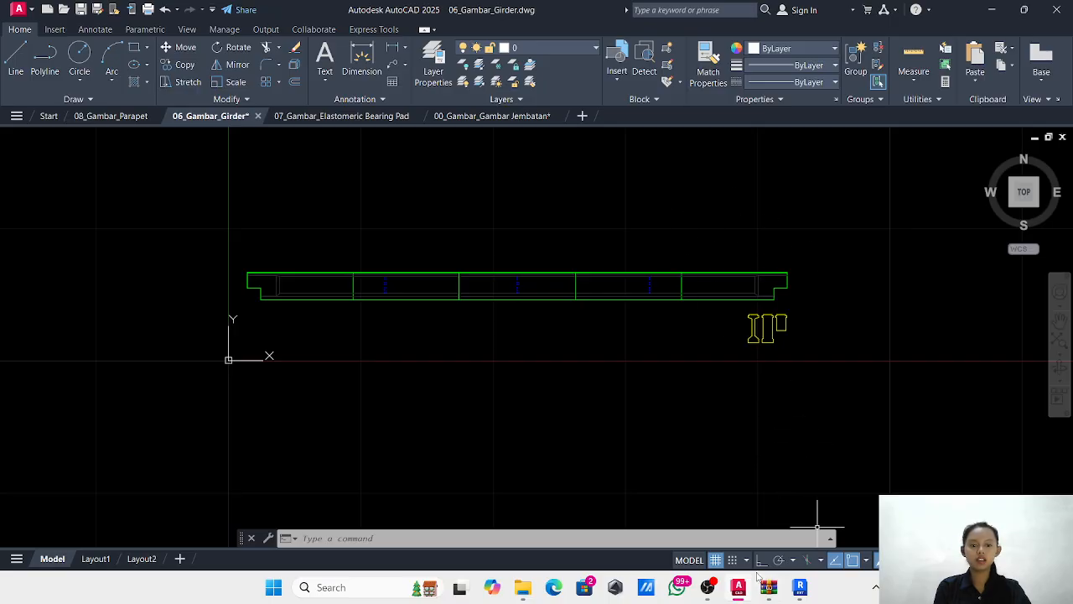
pyautogui.moveTo(741, 589)
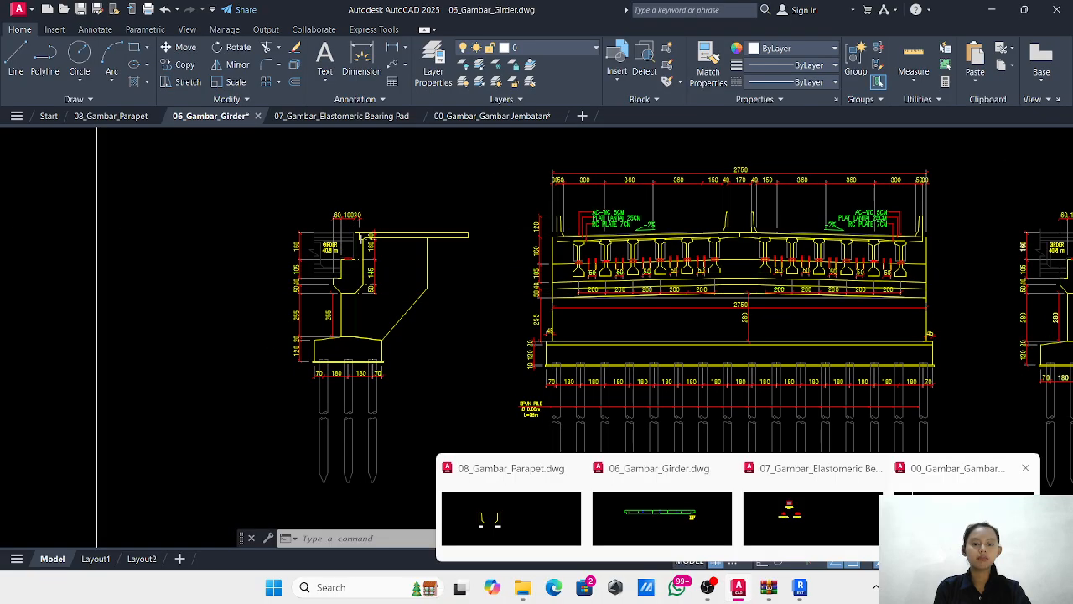
pyautogui.click(691, 516)
pyautogui.scroll(-2, 623, 376)
pyautogui.moveTo(611, 376)
pyautogui.mouseDown(button='middle')
pyautogui.moveTo(600, 363)
pyautogui.moveTo(611, 315)
pyautogui.mouseUp(button='middle')
pyautogui.scroll(4, 519, 232)
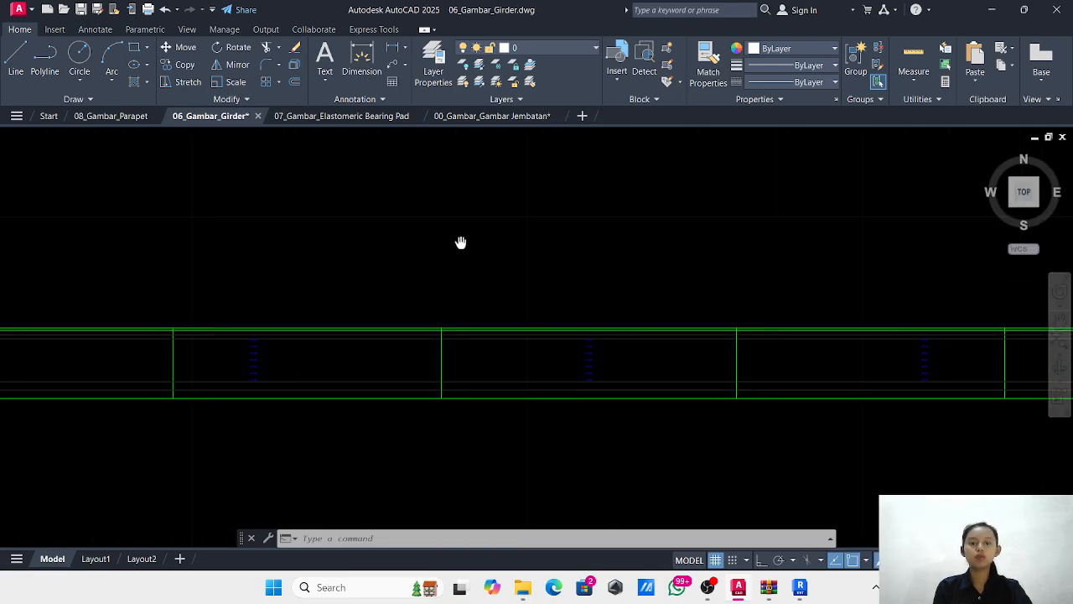
pyautogui.scroll(-3, 460, 243)
# Switch to Revit and start a new family, browsing to the English folder of the family templates.
pyautogui.click(799, 596)
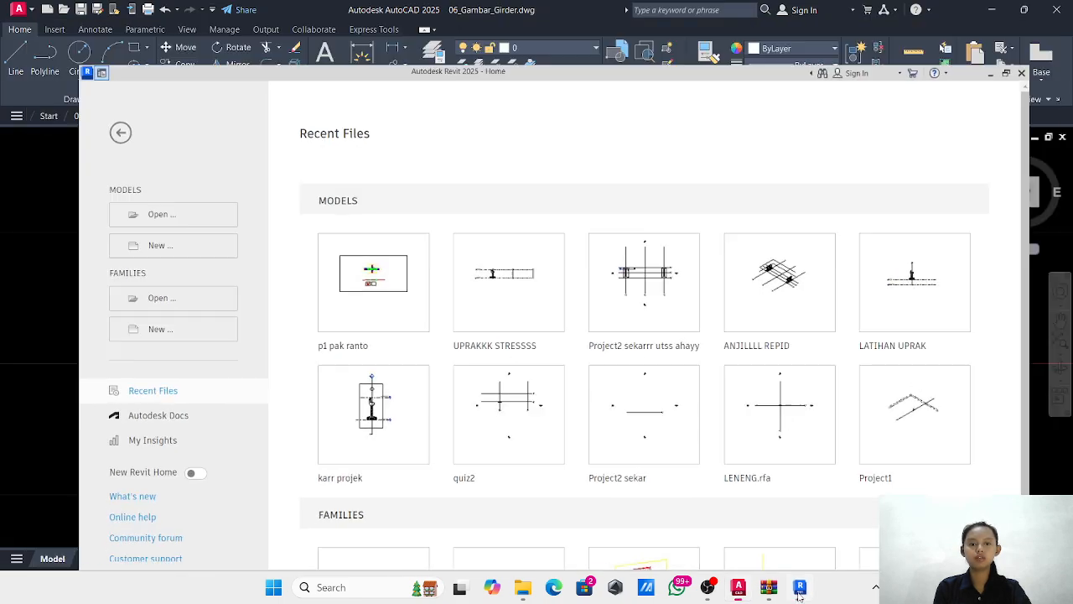
pyautogui.click(799, 596)
pyautogui.click(797, 592)
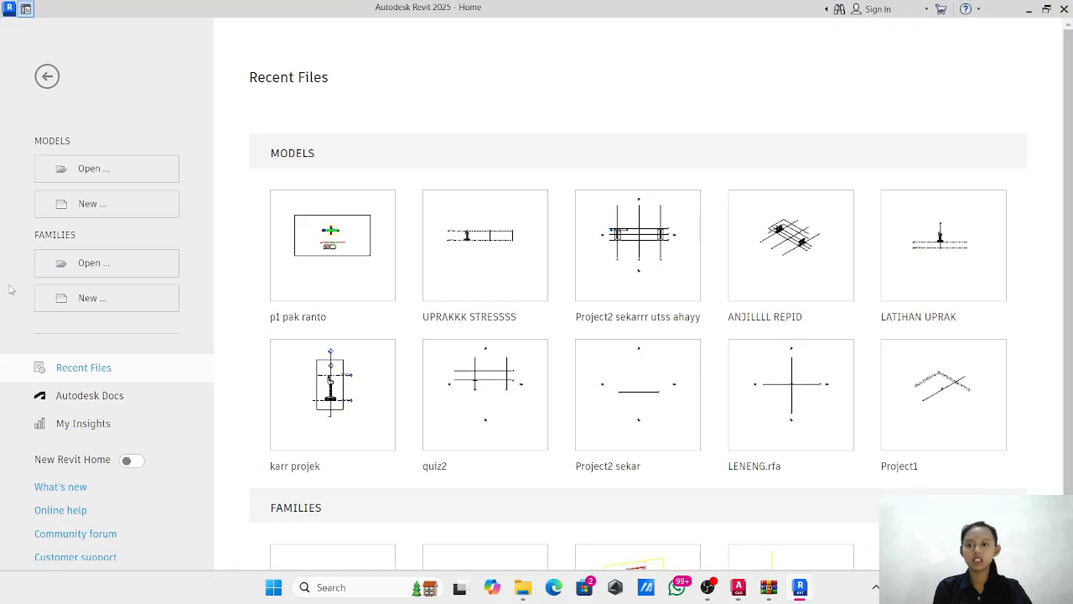
pyautogui.click(503, 151)
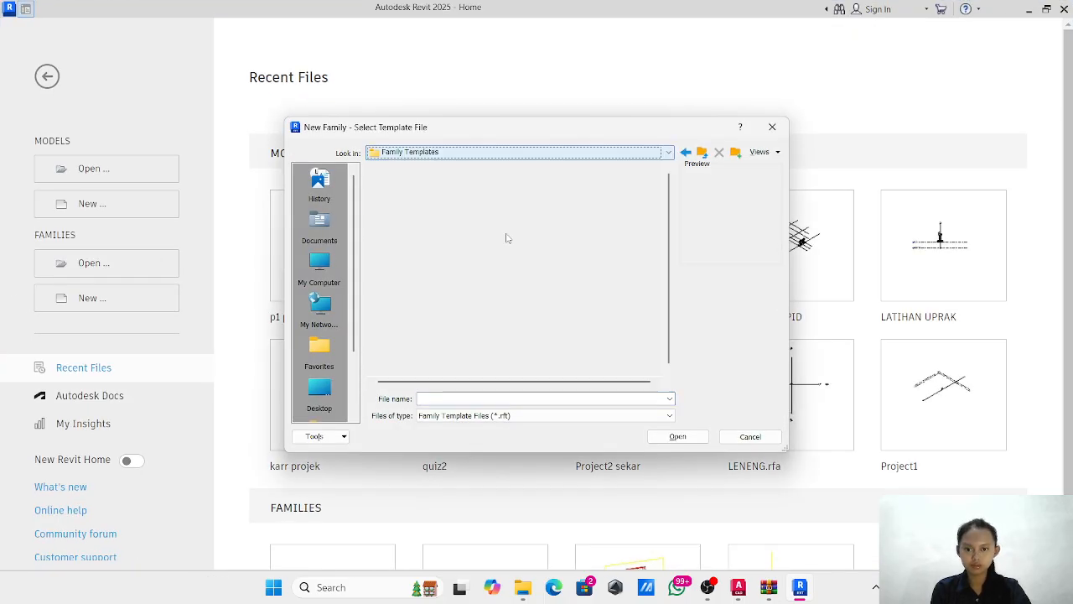
pyautogui.click(503, 233)
pyautogui.click(449, 211)
pyautogui.click(470, 211)
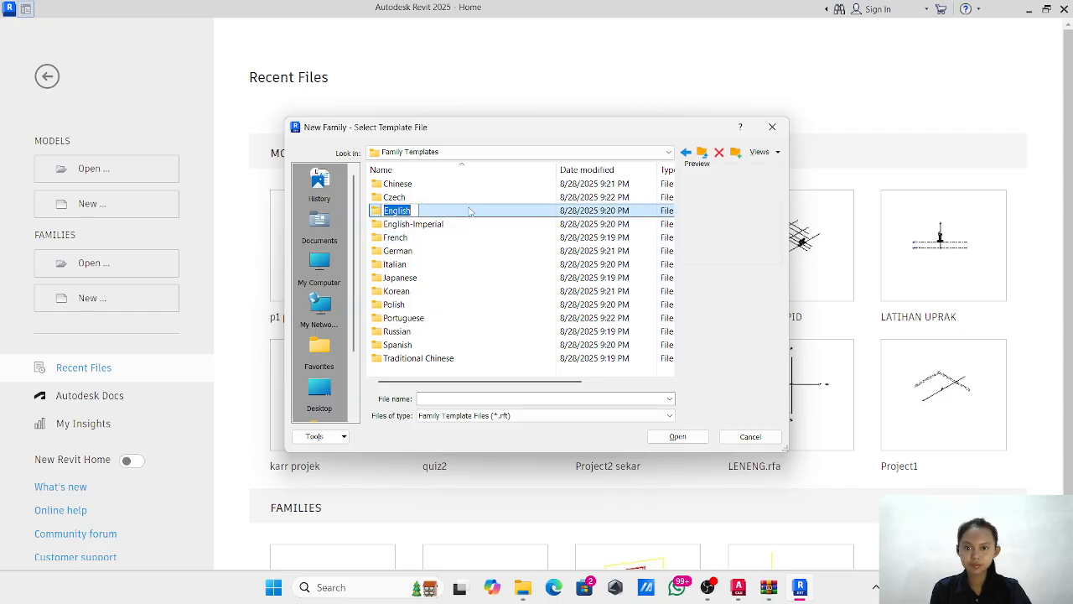
pyautogui.doubleClick(470, 211)
# Create the family from the Metric Structural Framing - Beams and Braces template.
pyautogui.scroll(-12, 474, 223)
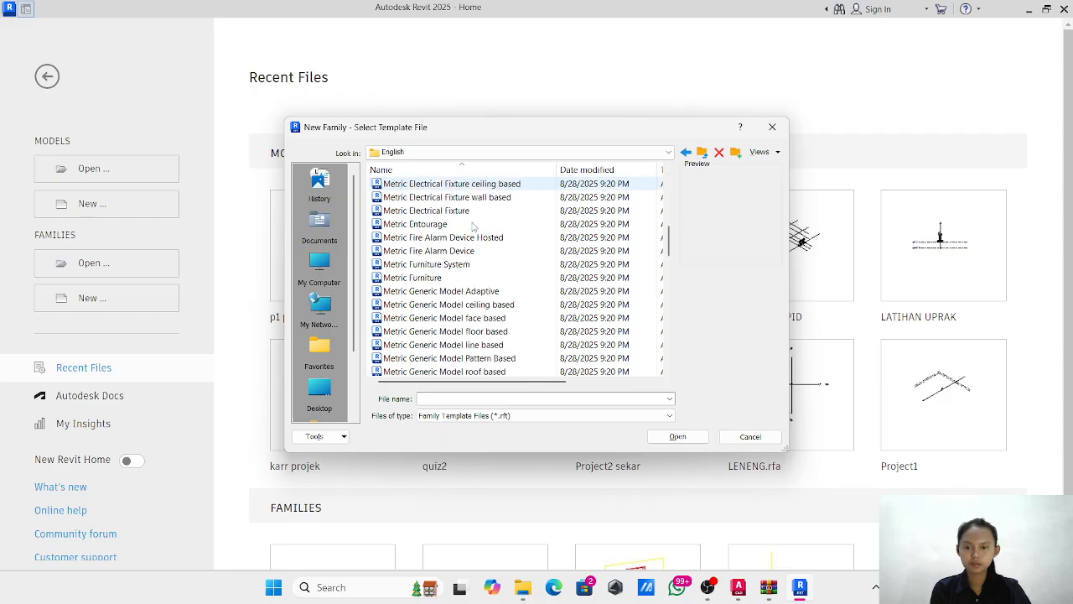
pyautogui.scroll(-1, 475, 227)
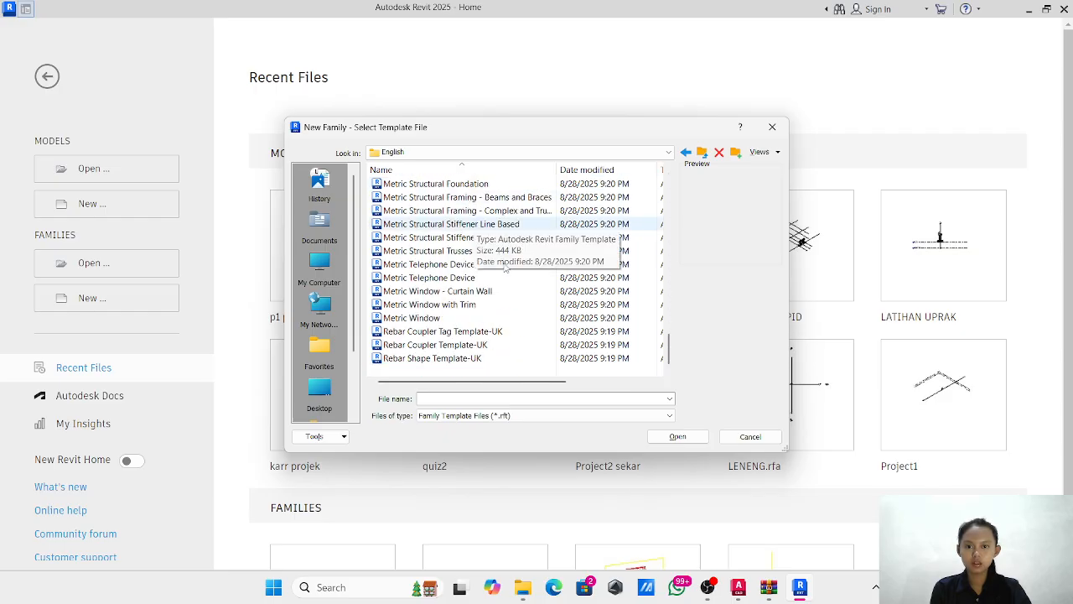
pyautogui.scroll(1, 457, 243)
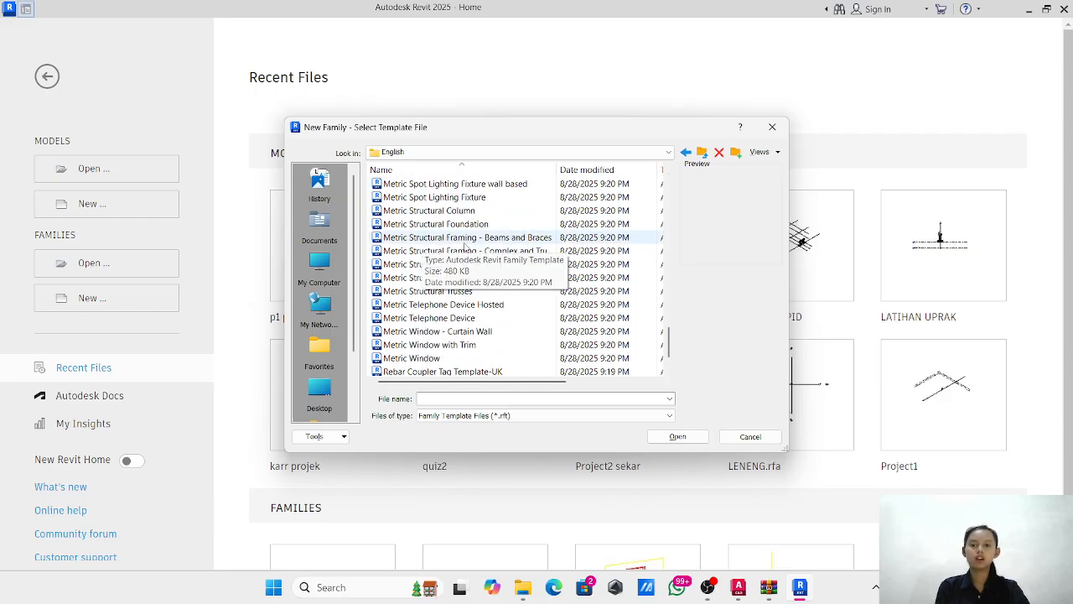
pyautogui.click(529, 239)
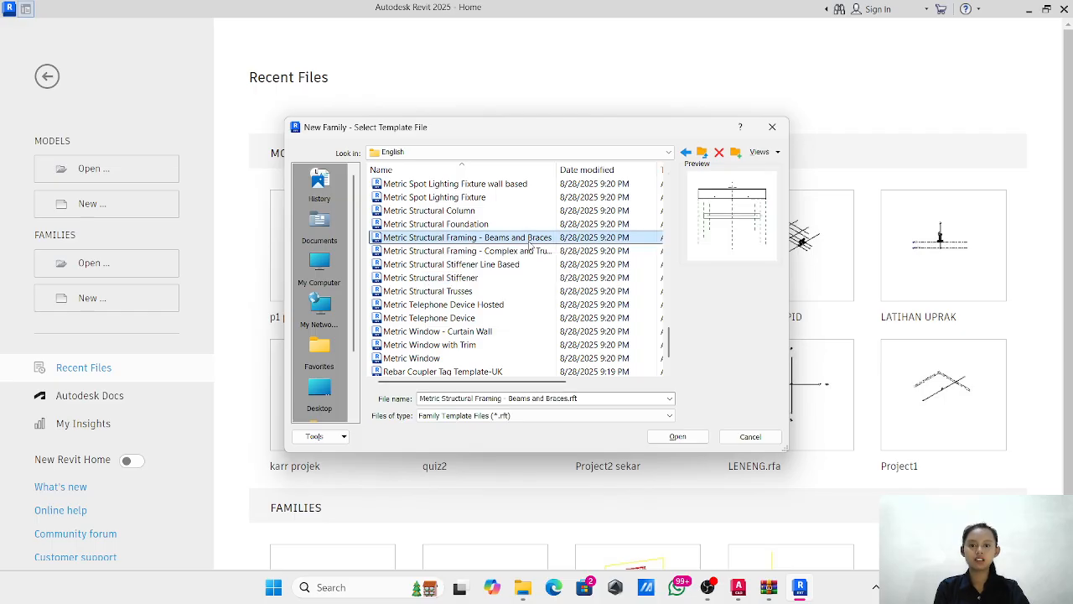
pyautogui.doubleClick(529, 244)
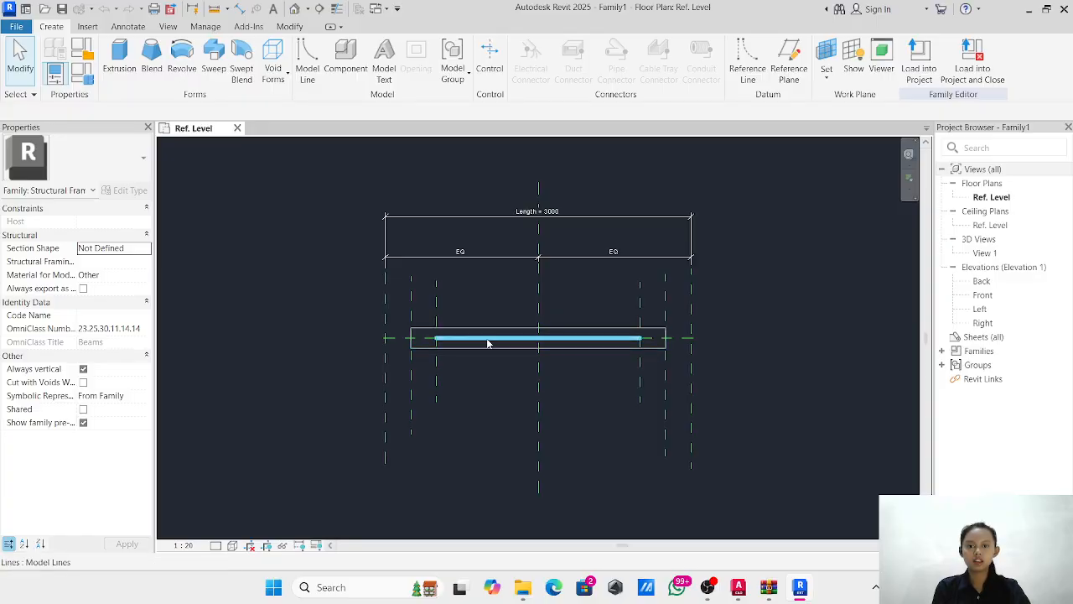
# Delete the template's default beam extrusion and the model line along its centre.
pyautogui.click(502, 328)
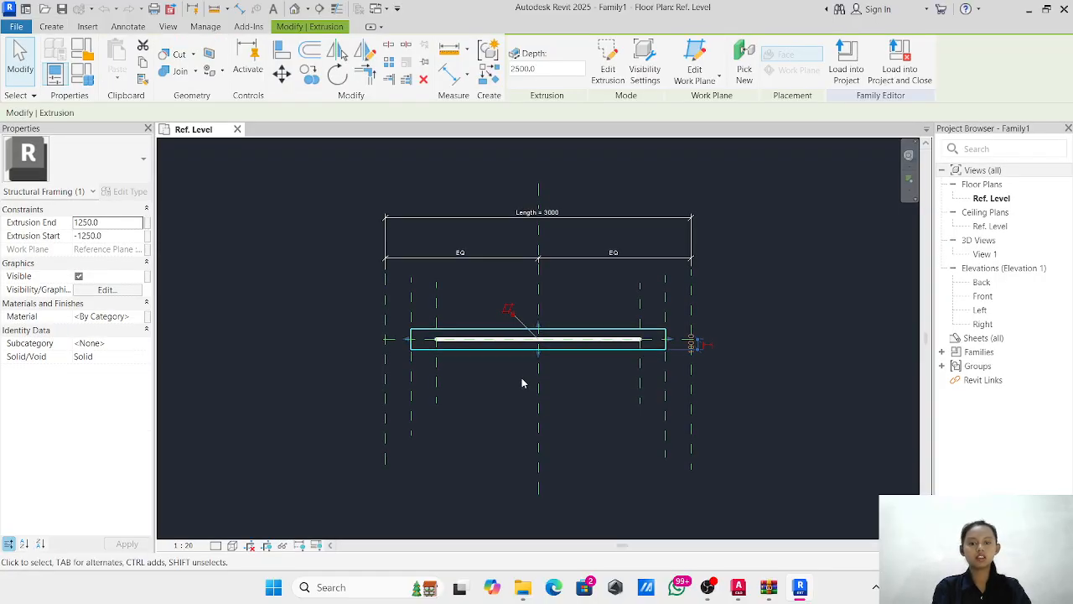
pyautogui.press('Delete')
pyautogui.click(517, 339)
pyautogui.press('Delete')
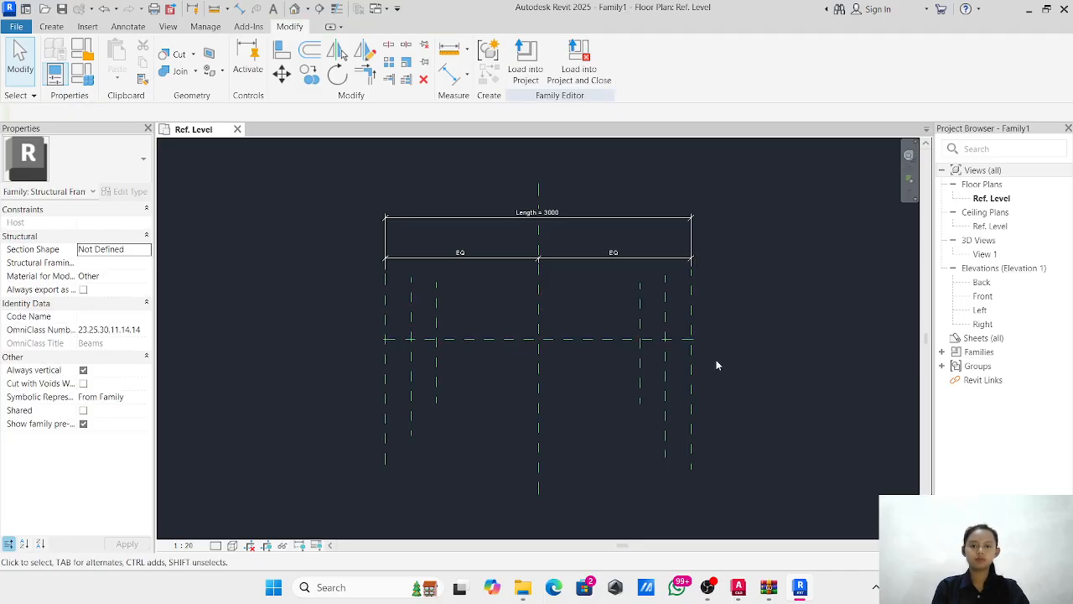
# Start a CAD import and browse to the BIM folder inside semester 3 in Documents.
pyautogui.scroll(-2, 659, 366)
pyautogui.moveTo(659, 367); pyautogui.dragTo(431, 436, button='middle')
pyautogui.scroll(-1, 483, 334)
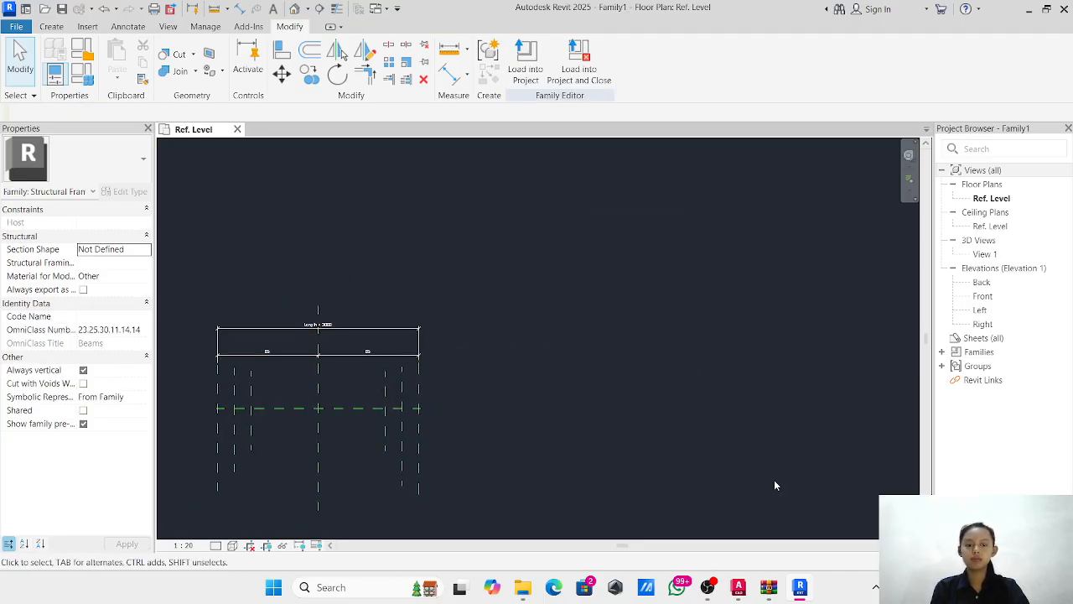
pyautogui.moveTo(749, 591)
pyautogui.moveTo(683, 509)
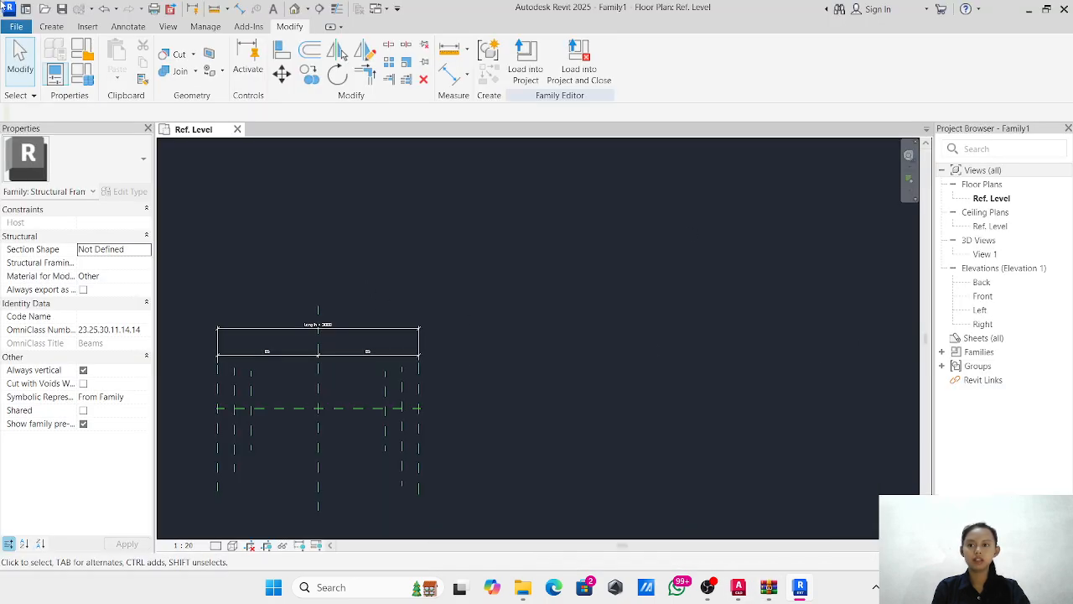
pyautogui.click(86, 26)
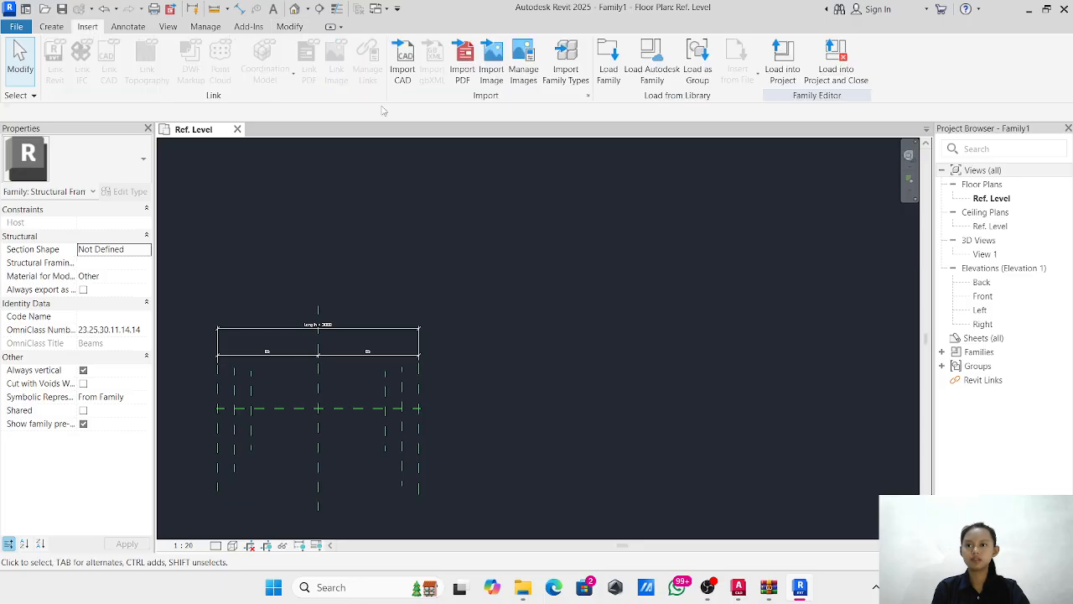
pyautogui.click(404, 63)
pyautogui.click(462, 122)
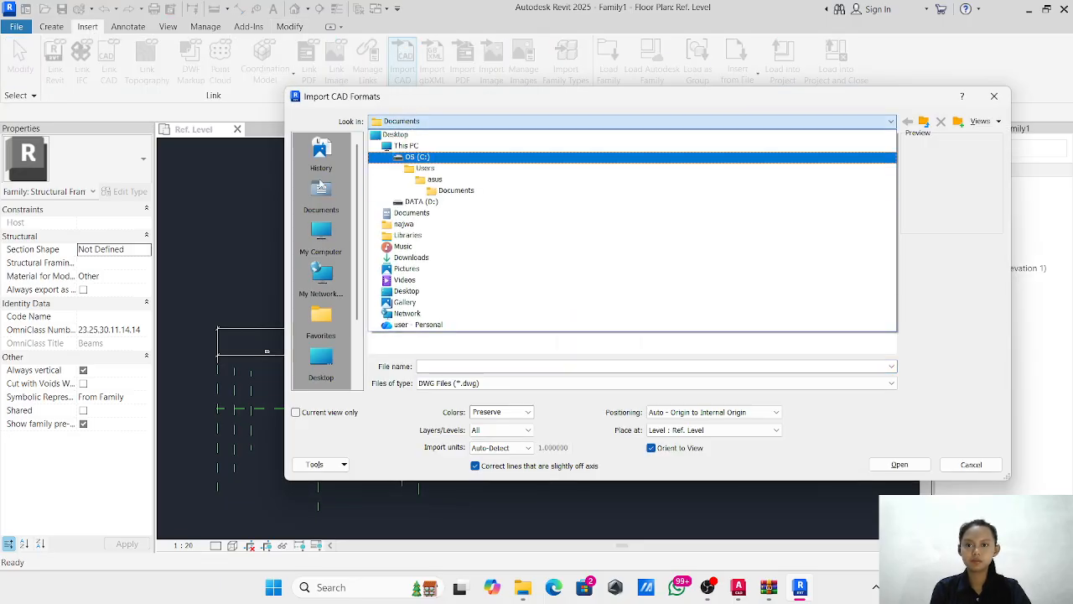
pyautogui.click(322, 189)
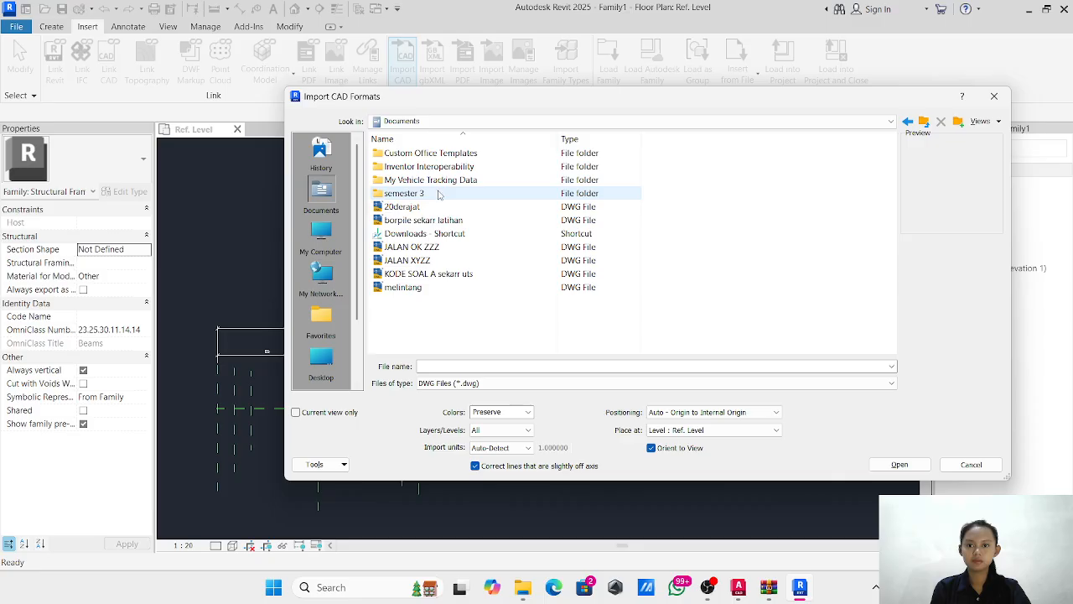
pyautogui.doubleClick(438, 195)
pyautogui.doubleClick(408, 166)
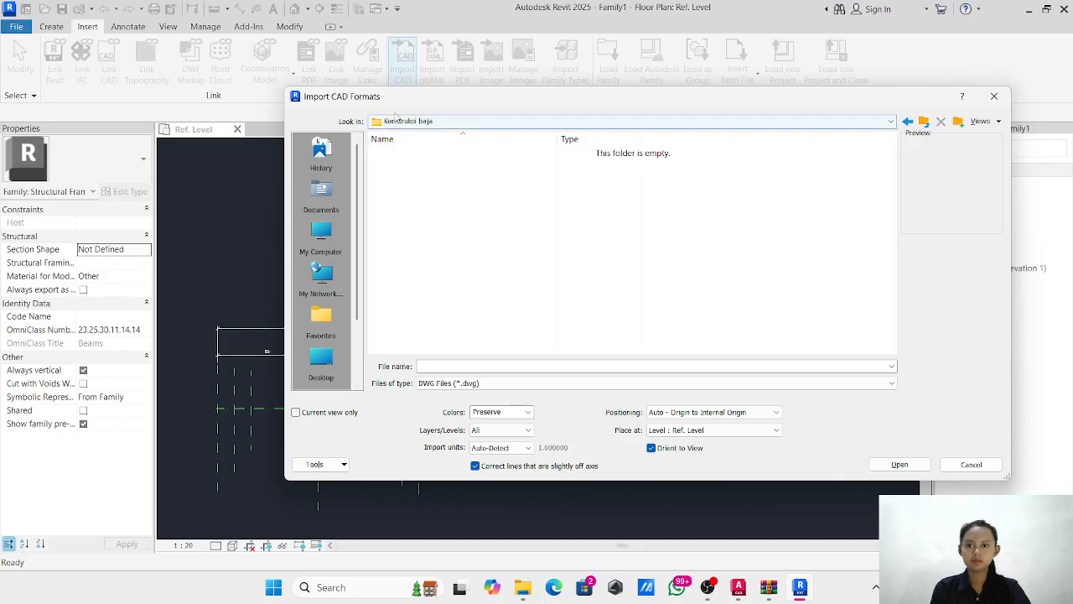
pyautogui.click(333, 197)
pyautogui.doubleClick(454, 195)
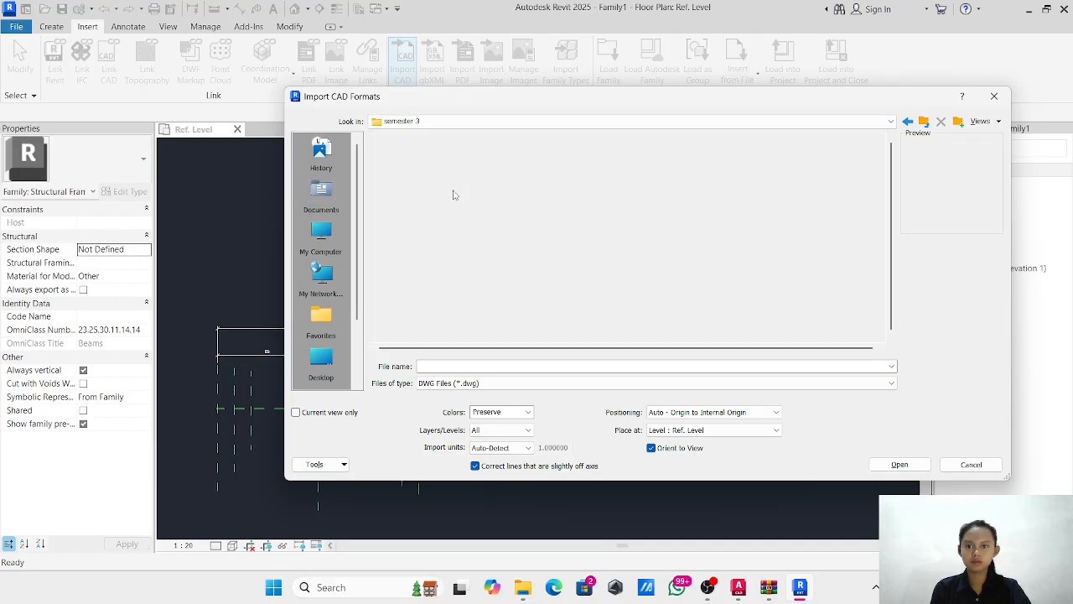
pyautogui.doubleClick(442, 159)
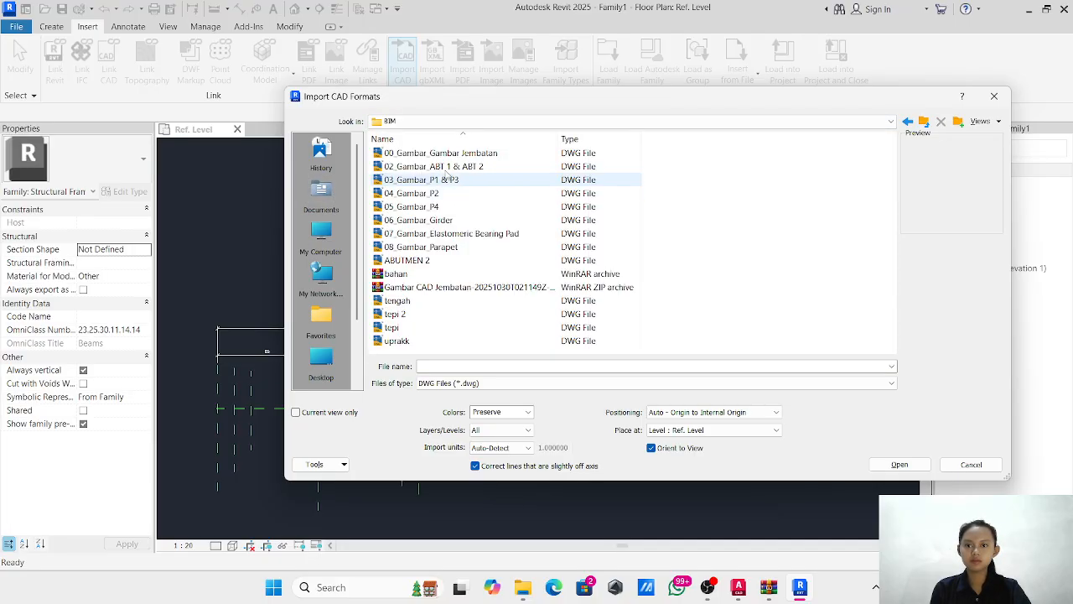
# Import 06_Gambar_Girder.dwg into the current view only, with import units set to meter.
pyautogui.click(443, 219)
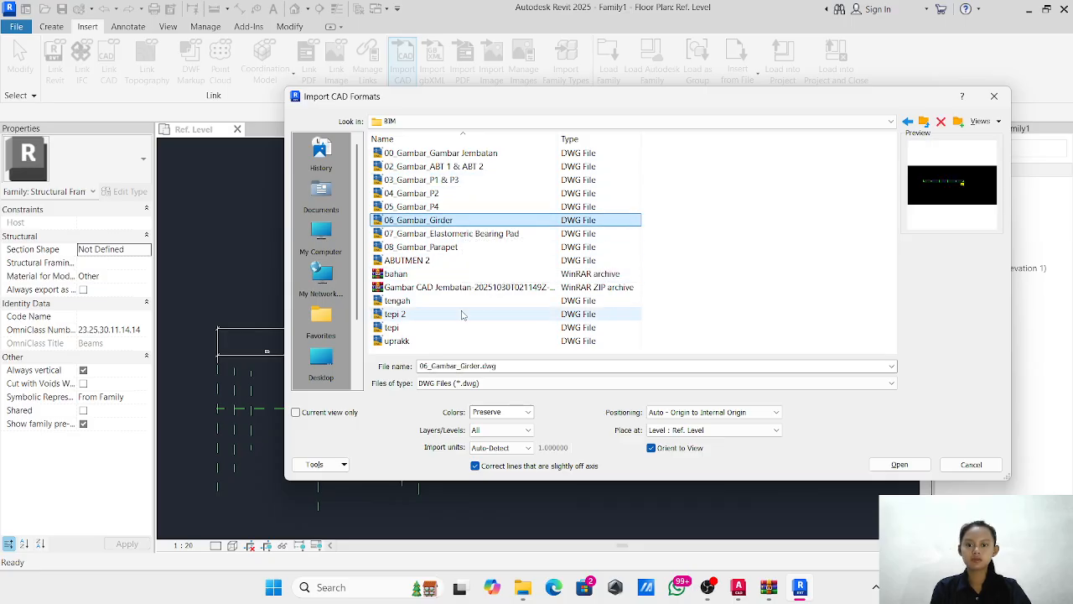
pyautogui.click(296, 413)
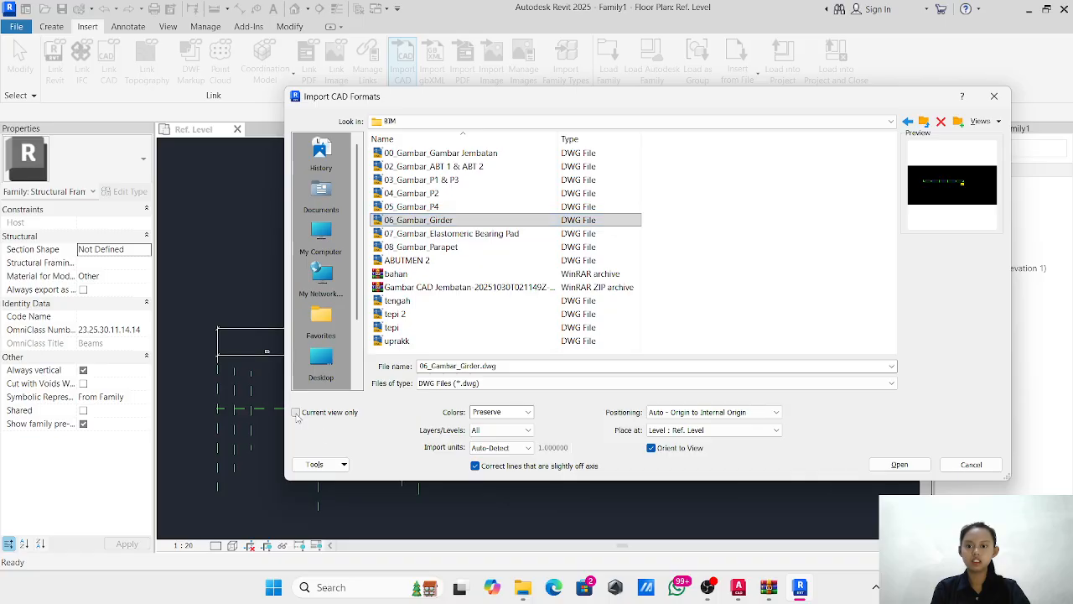
pyautogui.click(494, 448)
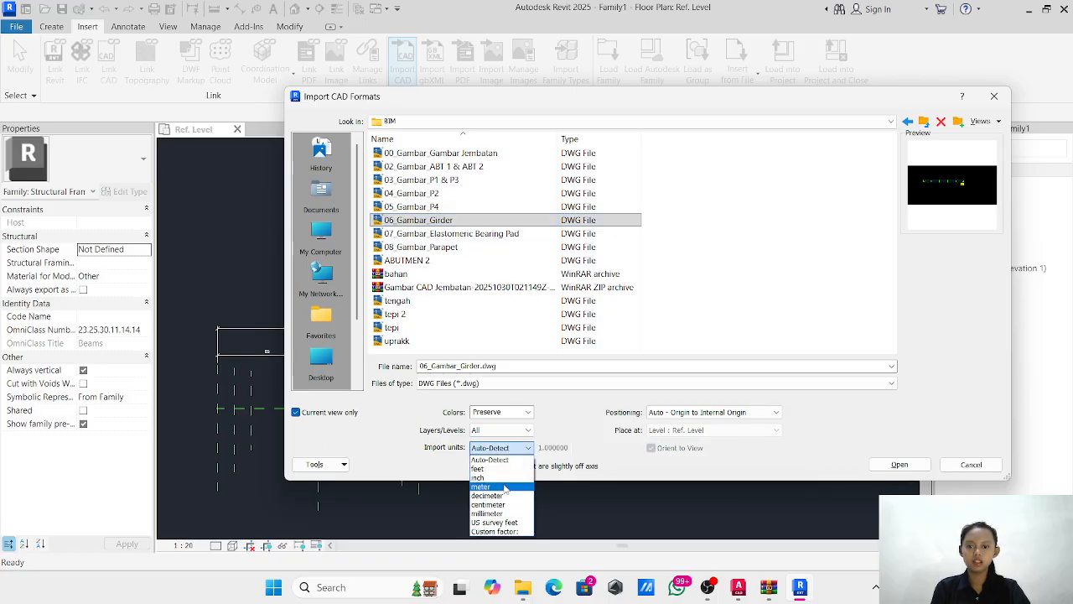
pyautogui.click(504, 487)
pyautogui.click(885, 467)
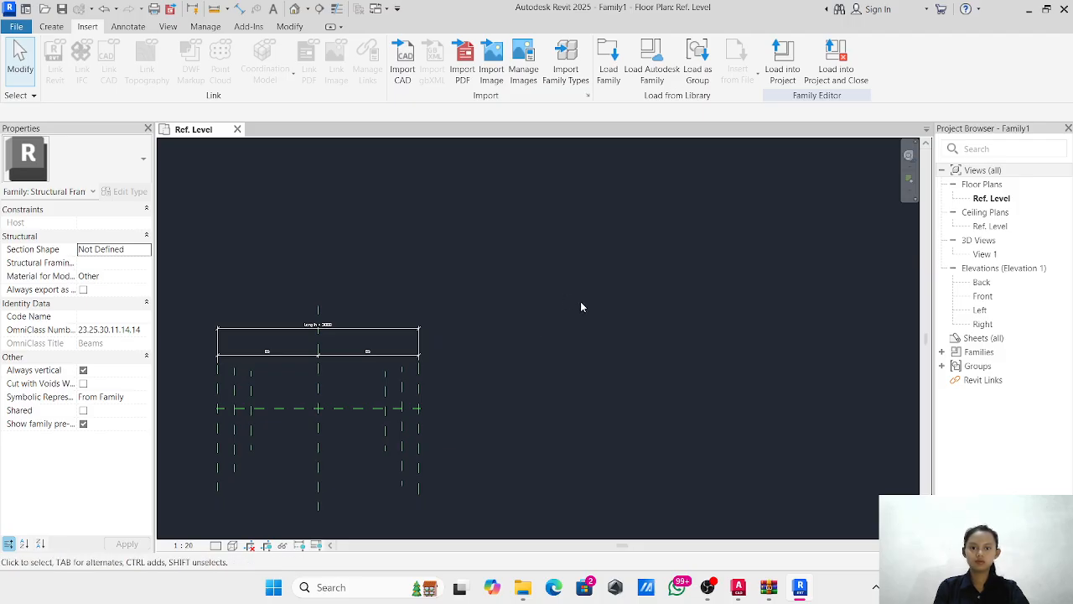
# Examine the imported girder drawing against the template's reference planes and Length dimension.
pyautogui.scroll(-3, 585, 311)
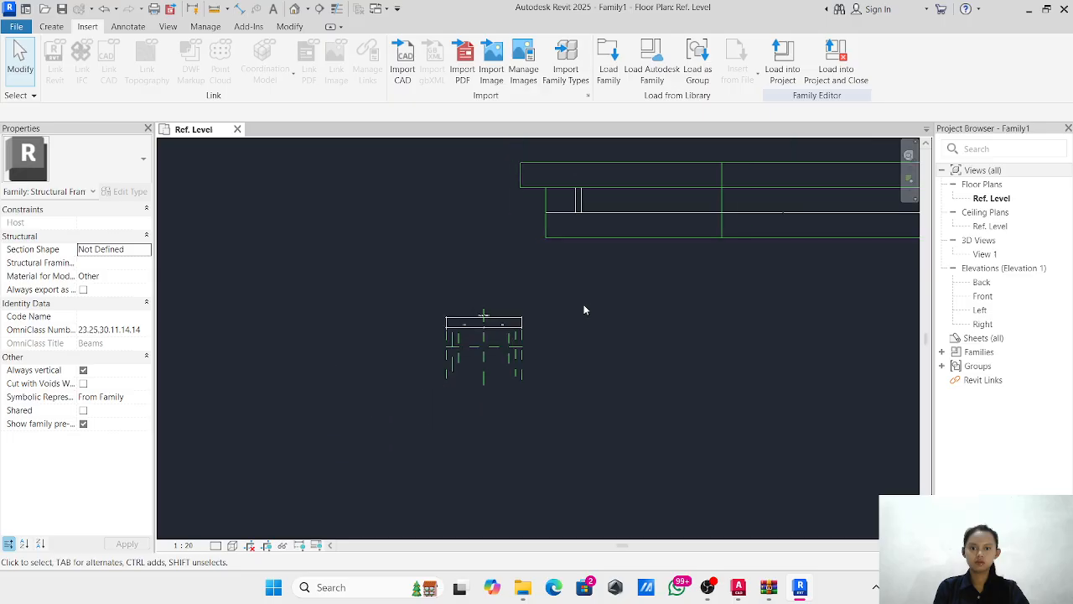
pyautogui.moveTo(530, 312)
pyautogui.mouseDown(button='middle')
pyautogui.moveTo(499, 336)
pyautogui.moveTo(183, 416)
pyautogui.mouseUp(button='middle')
pyautogui.scroll(-3, 793, 235)
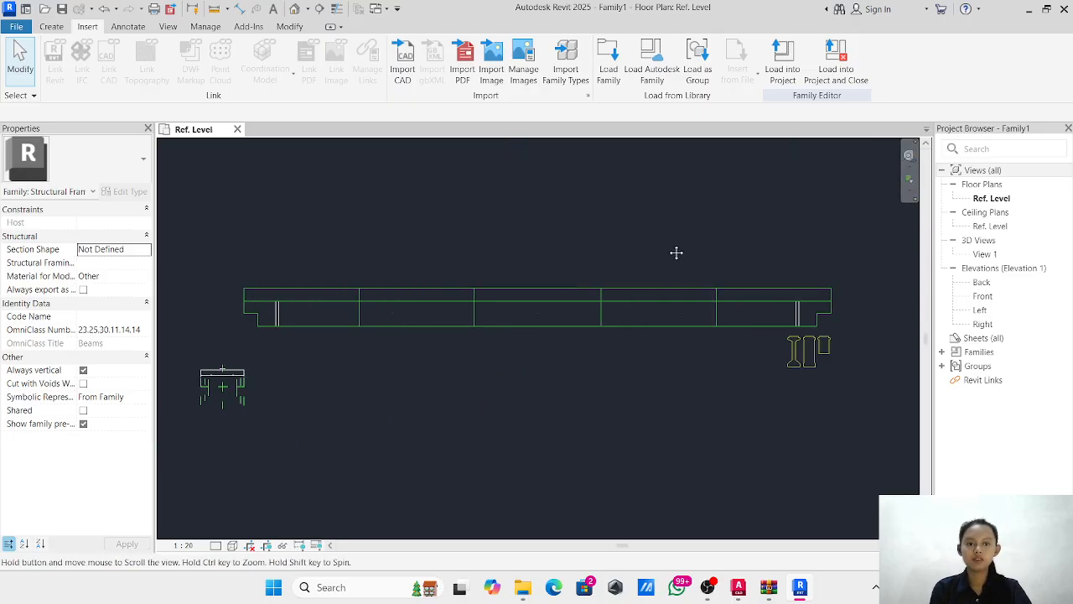
pyautogui.click(613, 288)
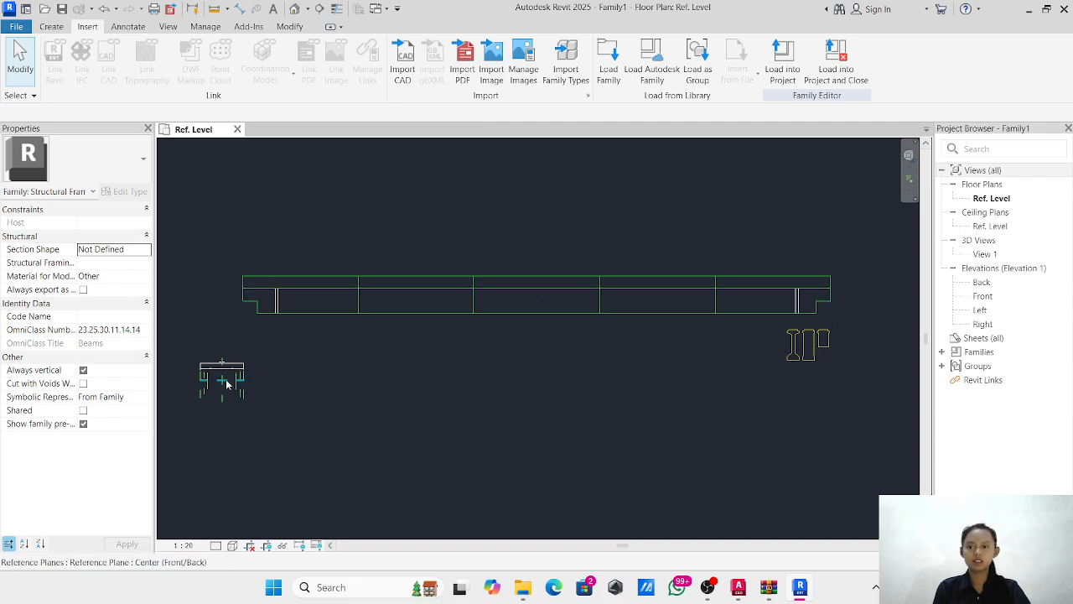
pyautogui.moveTo(227, 384); pyautogui.dragTo(525, 338, button='middle')
pyautogui.scroll(4, 549, 346)
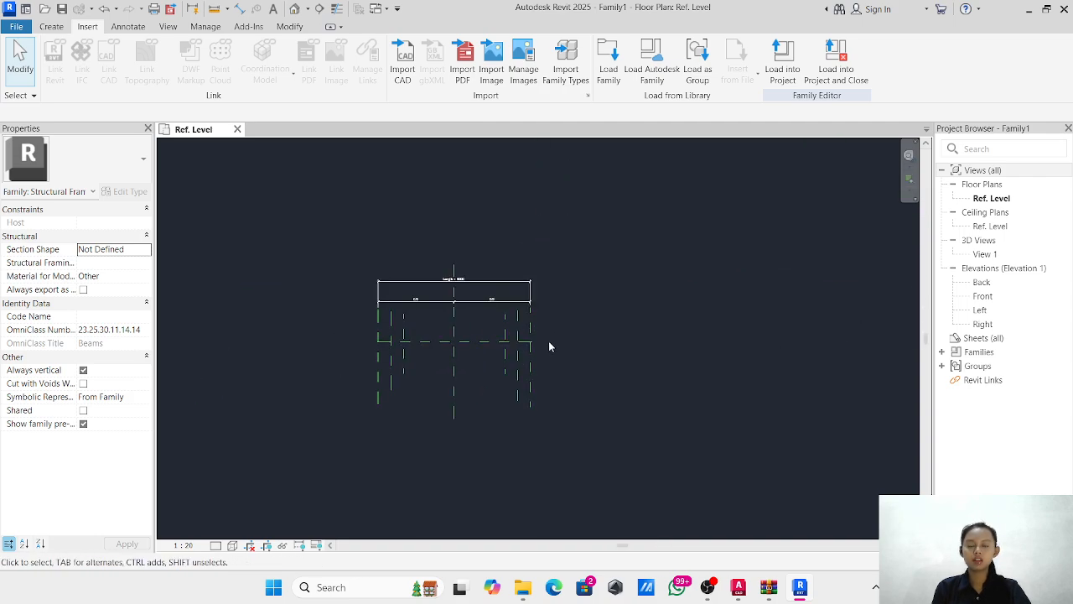
pyautogui.scroll(3, 533, 351)
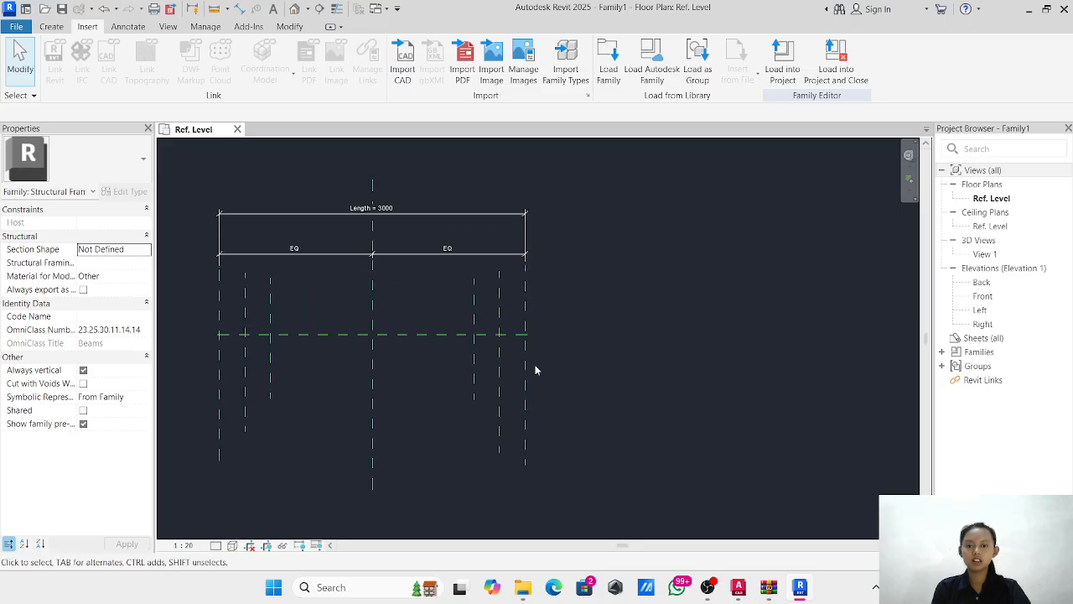
pyautogui.scroll(-4, 520, 338)
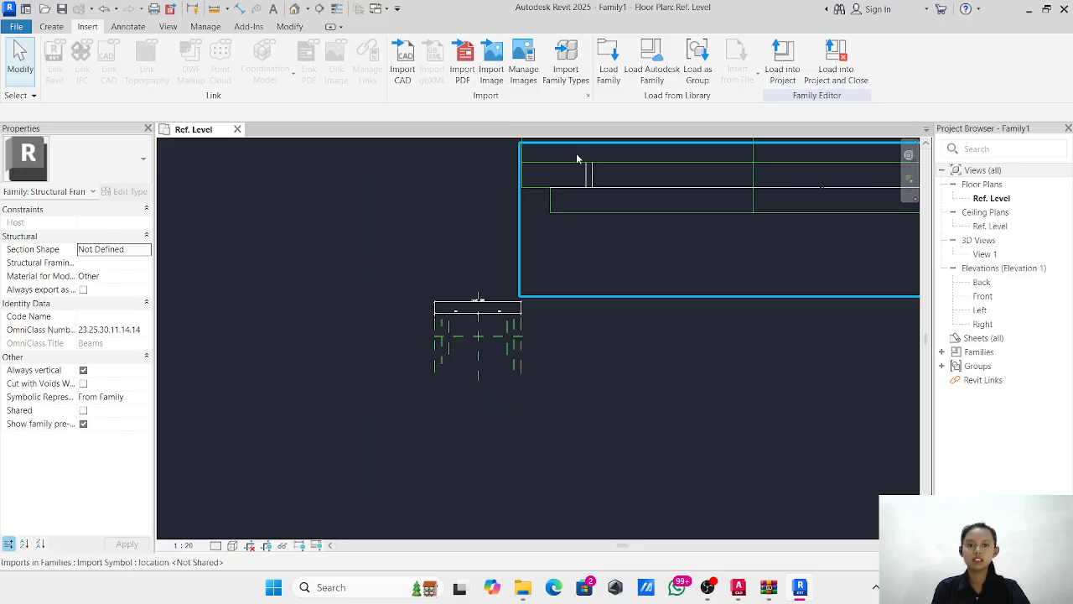
# Switch to AutoCAD and dimension the girder's overall length, placing the dimension line above its top edge.
pyautogui.click(741, 587)
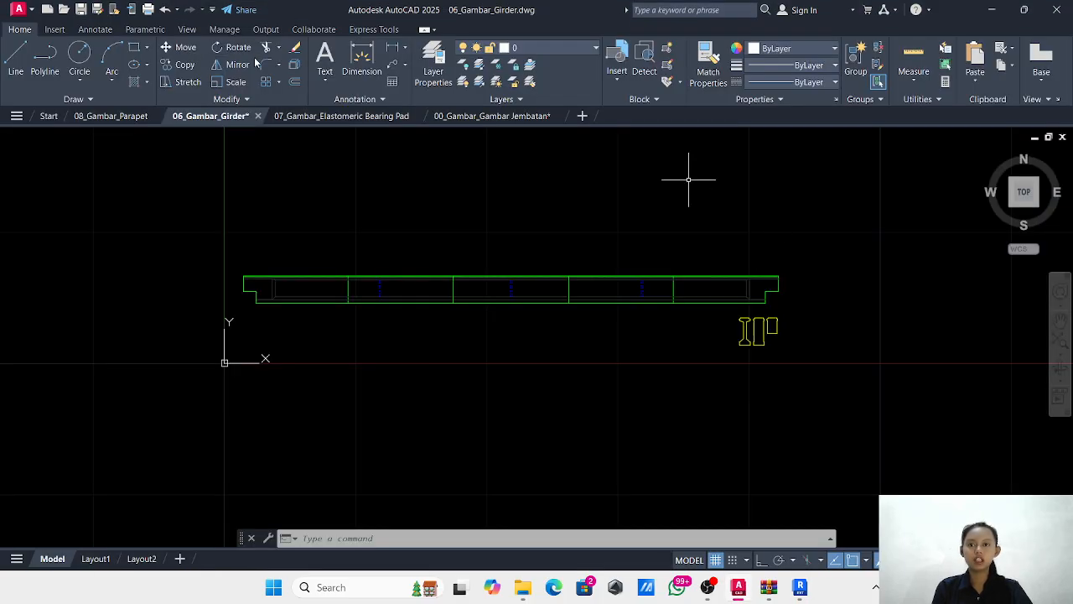
pyautogui.click(357, 63)
pyautogui.scroll(3, 232, 256)
pyautogui.moveTo(232, 257); pyautogui.dragTo(333, 367, button='middle')
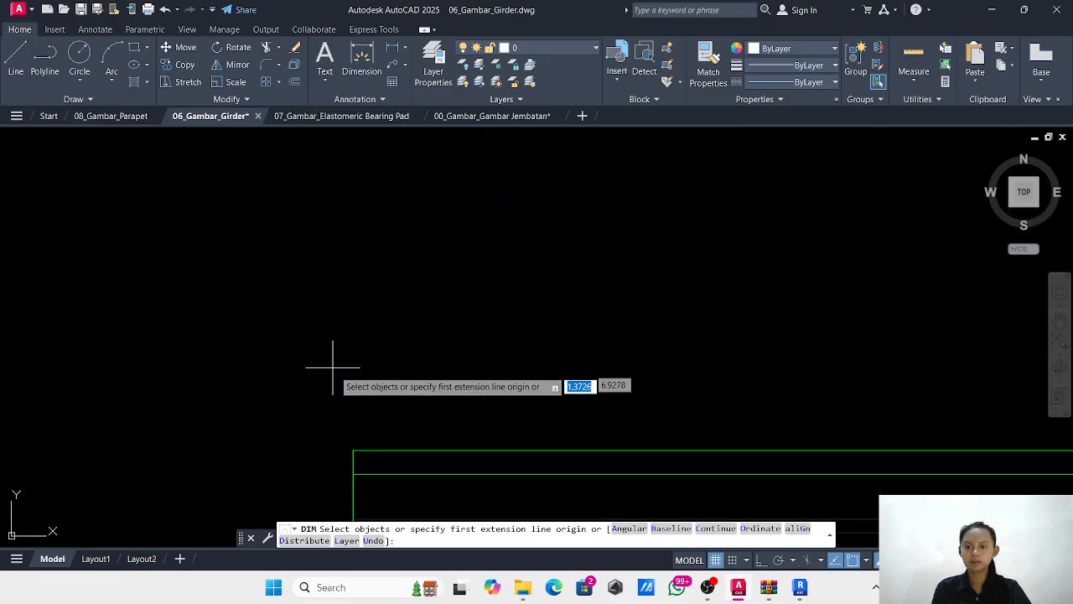
pyautogui.click(353, 451)
pyautogui.scroll(-6, 702, 294)
pyautogui.scroll(-5, 702, 294)
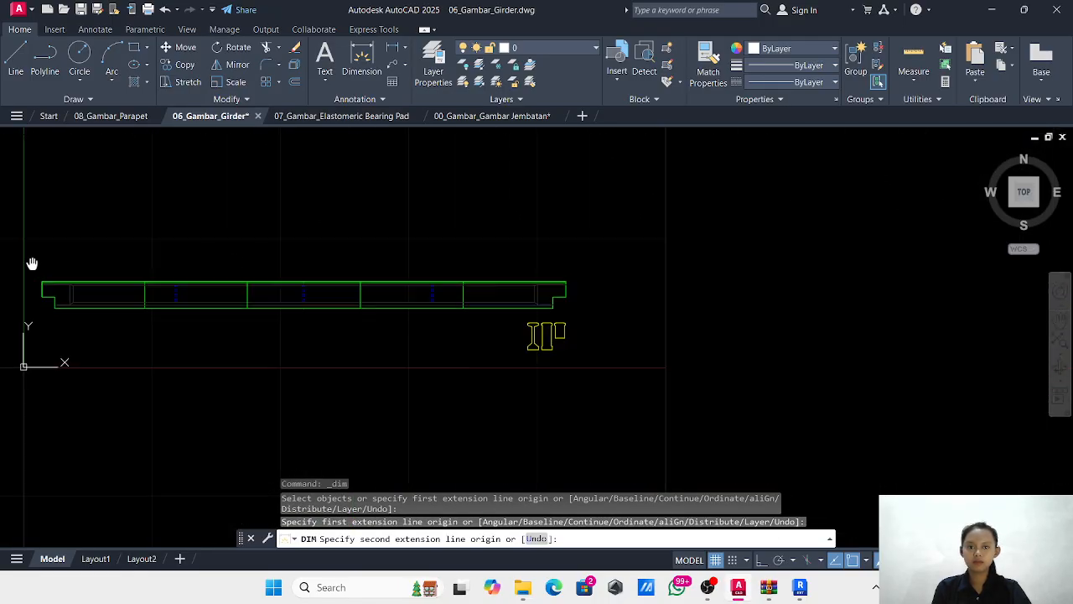
pyautogui.scroll(8, 514, 299)
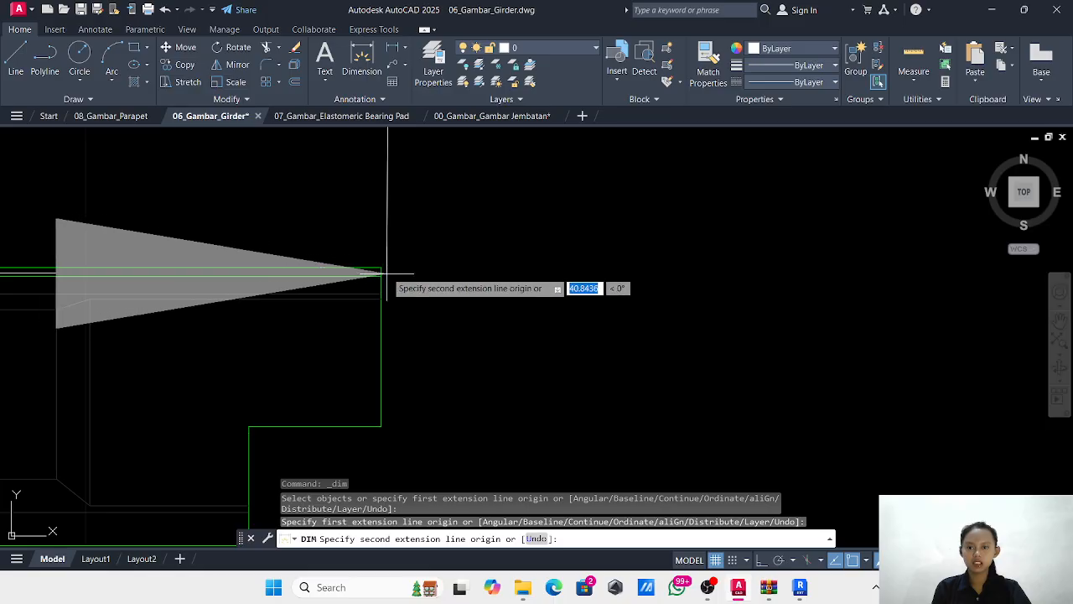
pyautogui.click(381, 268)
pyautogui.scroll(-3, 379, 216)
pyautogui.moveTo(379, 216)
pyautogui.mouseDown(button='middle')
pyautogui.moveTo(656, 341)
pyautogui.moveTo(707, 329)
pyautogui.mouseUp(button='middle')
pyautogui.click(620, 289)
pyautogui.press('Escape')
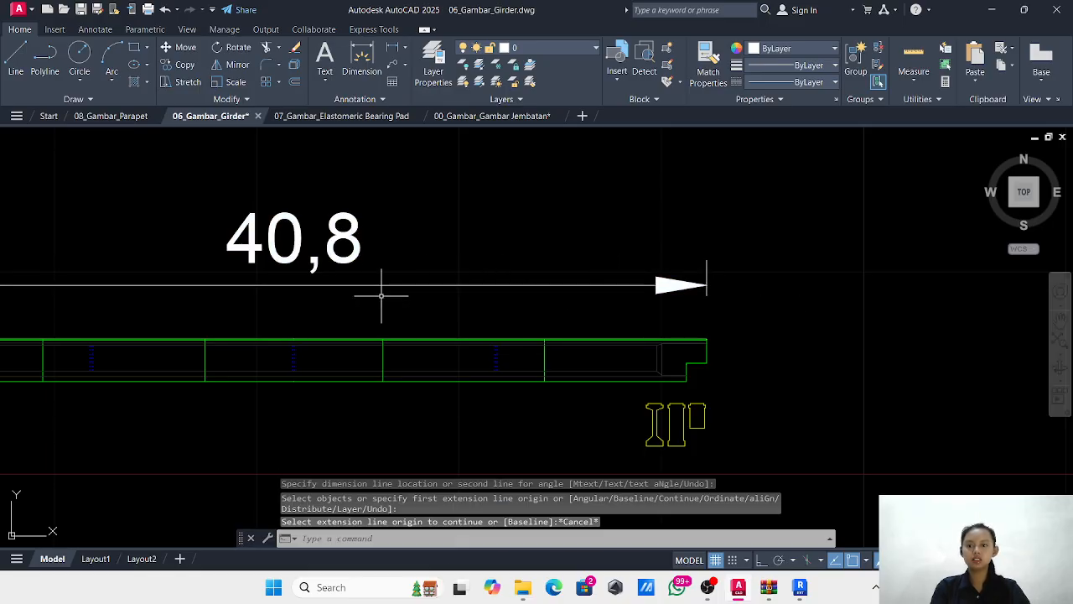
pyautogui.scroll(-4, 383, 287)
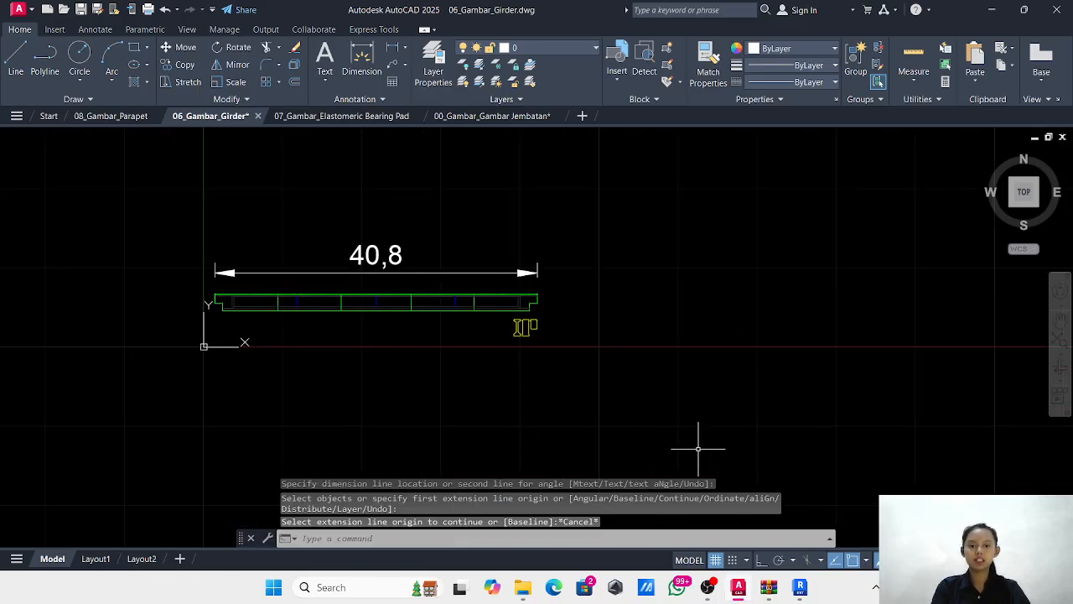
# Switch to Revit and set the Length dimension between the outermost Left and Right reference planes to 40800 mm.
pyautogui.click(801, 587)
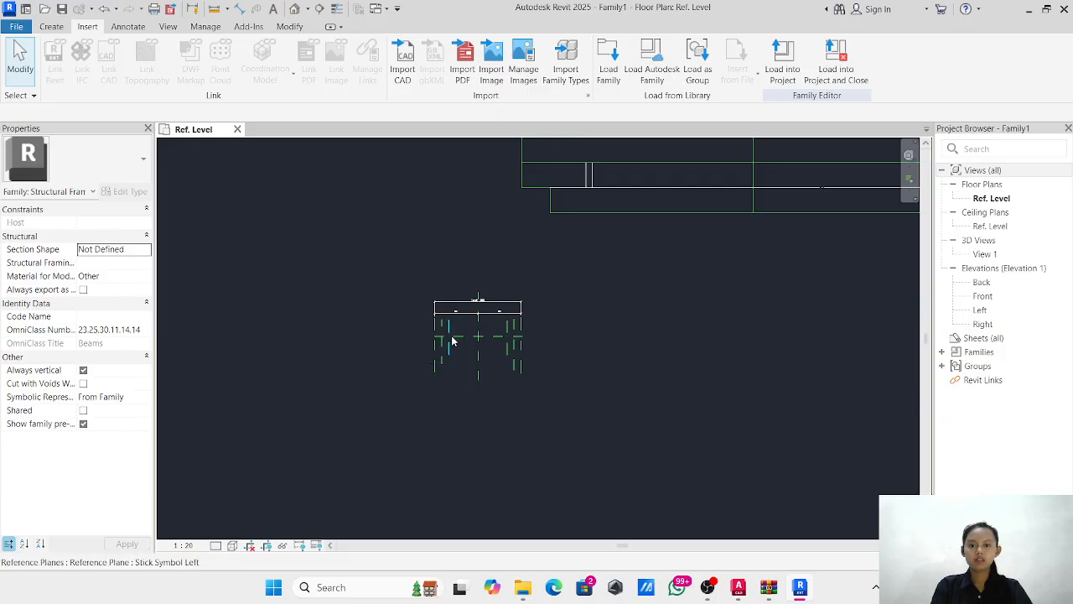
pyautogui.scroll(1, 490, 317)
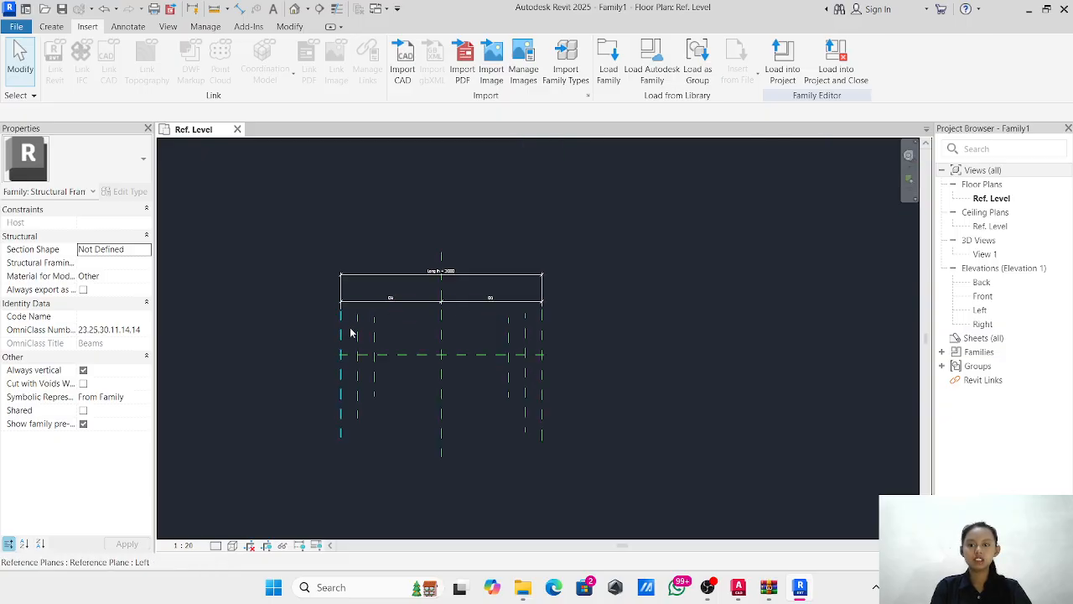
pyautogui.click(449, 274)
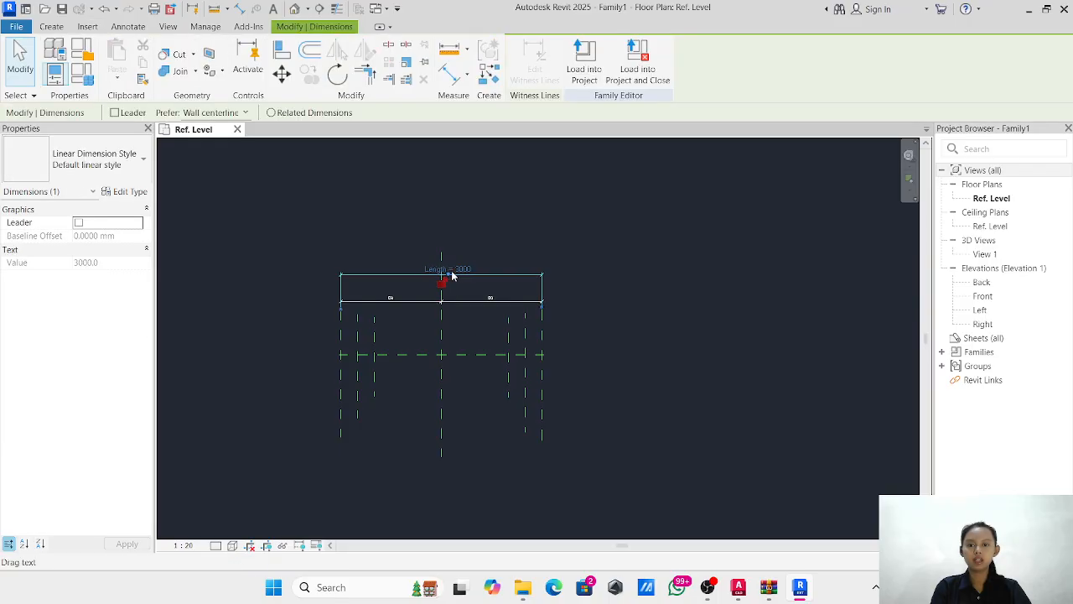
pyautogui.moveTo(451, 272); pyautogui.dragTo(472, 261)
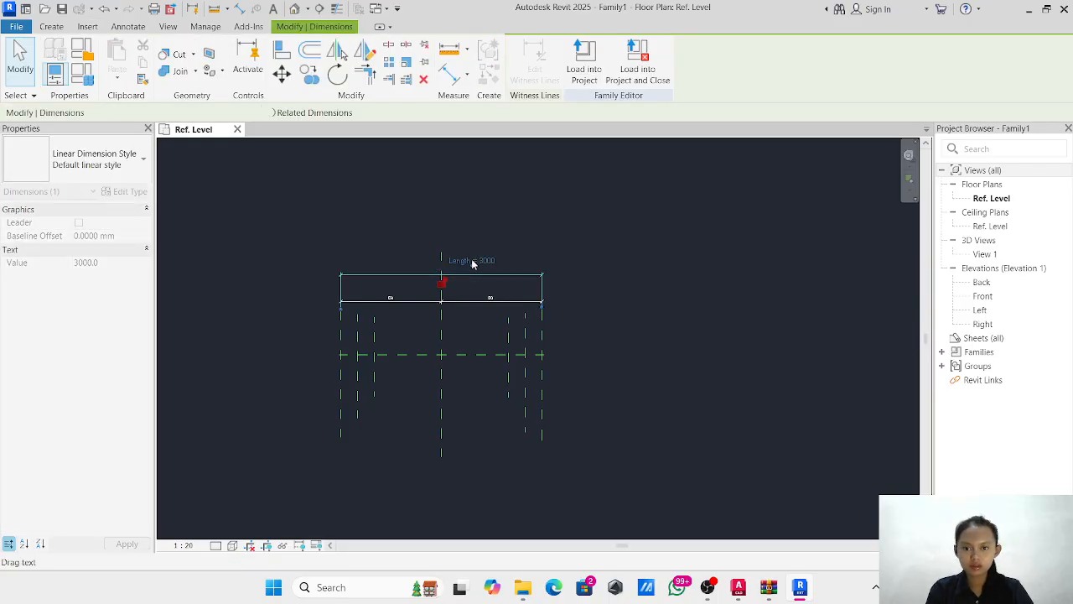
pyautogui.click(486, 257)
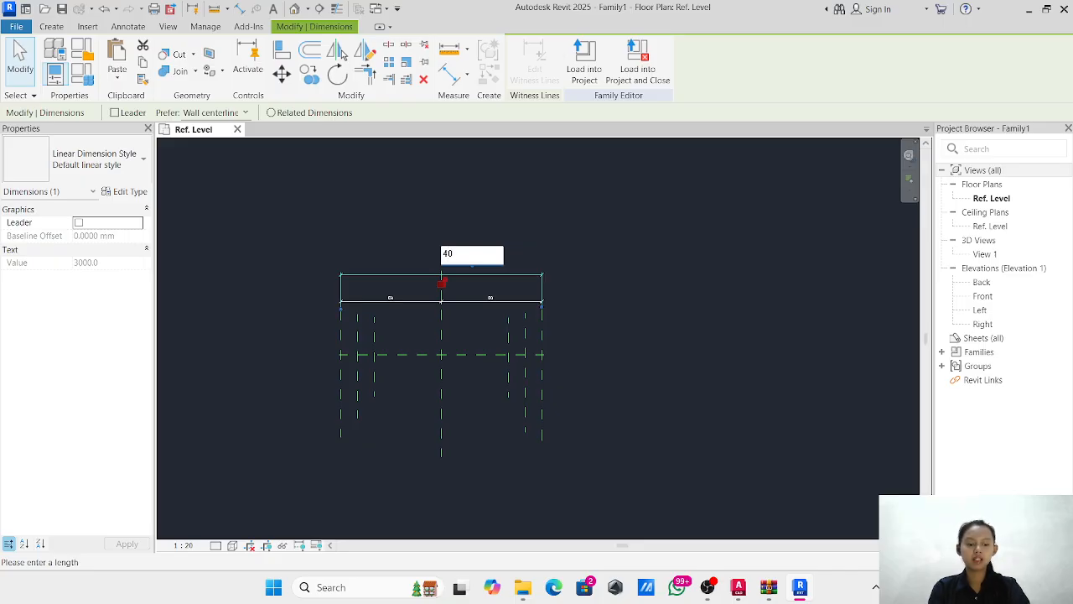
pyautogui.write('4000')
pyautogui.press('Return')
pyautogui.click(649, 355)
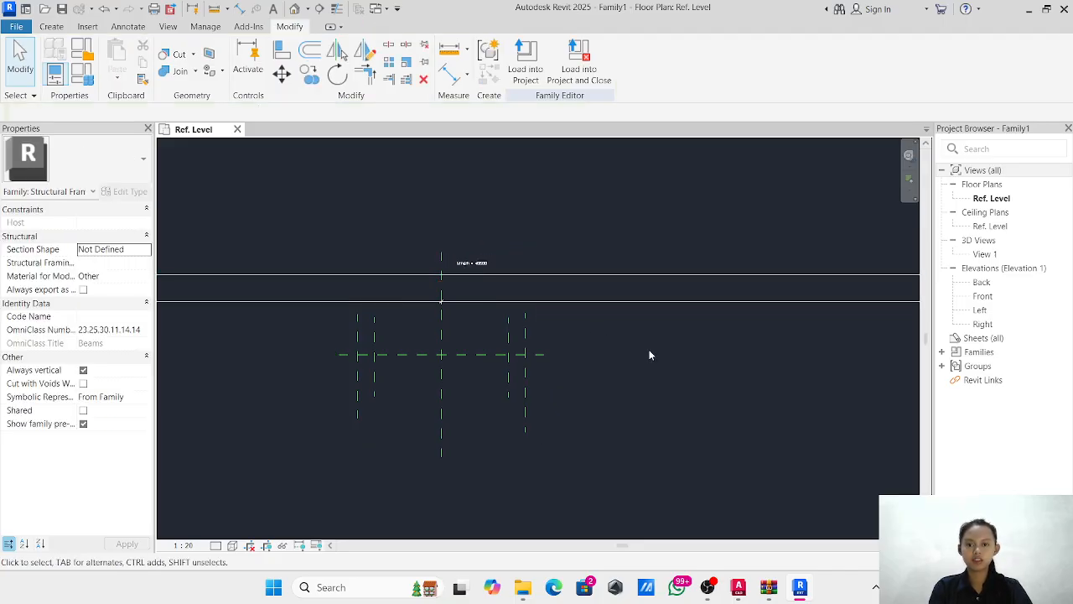
pyautogui.scroll(-4, 606, 353)
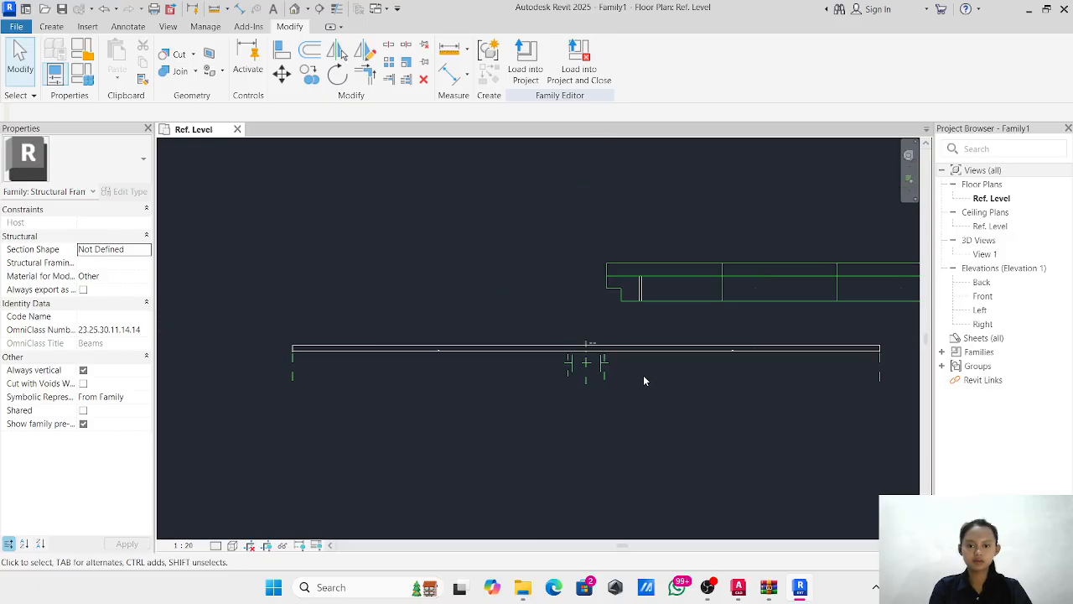
# Add an aligned dimension across the two innermost stick symbol reference planes and the centre plane, with equal segments.
pyautogui.moveTo(644, 375); pyautogui.dragTo(586, 358, button='middle')
pyautogui.scroll(4, 535, 307)
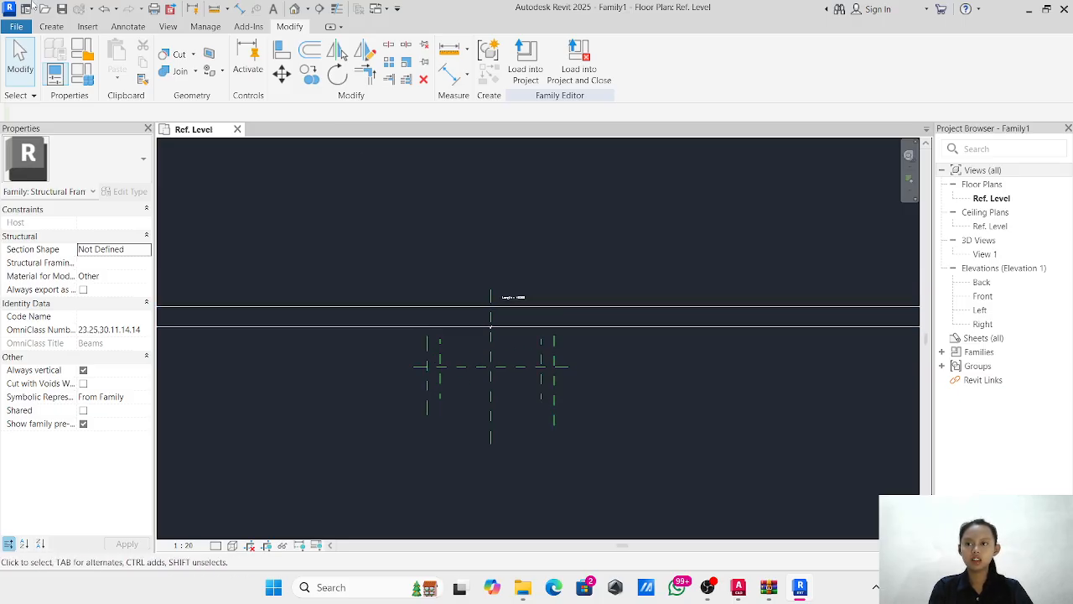
pyautogui.click(127, 26)
pyautogui.click(55, 59)
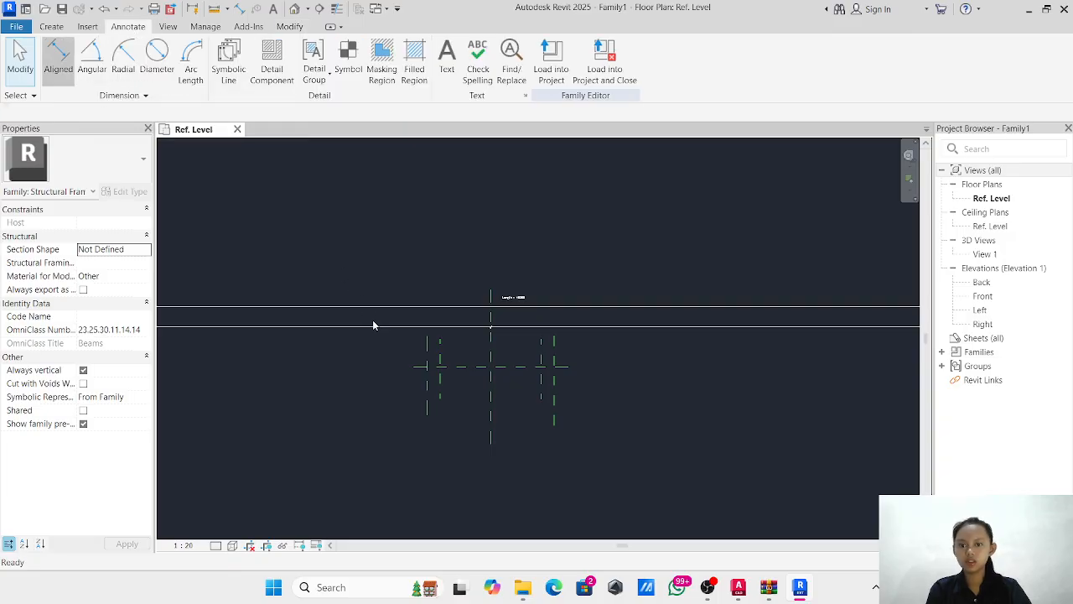
pyautogui.click(440, 359)
pyautogui.click(491, 359)
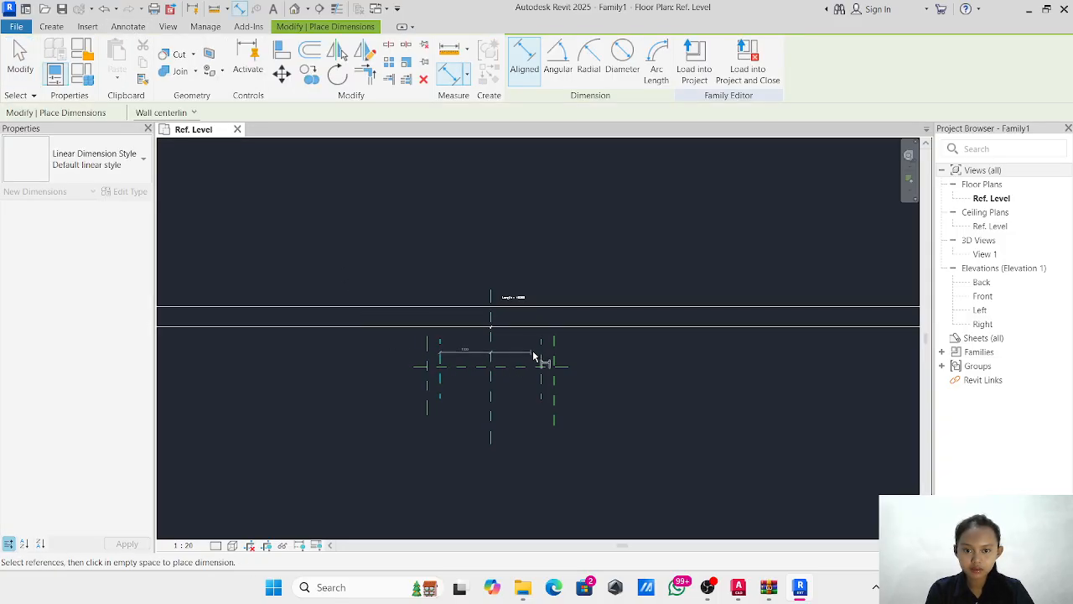
pyautogui.click(541, 352)
pyautogui.click(539, 317)
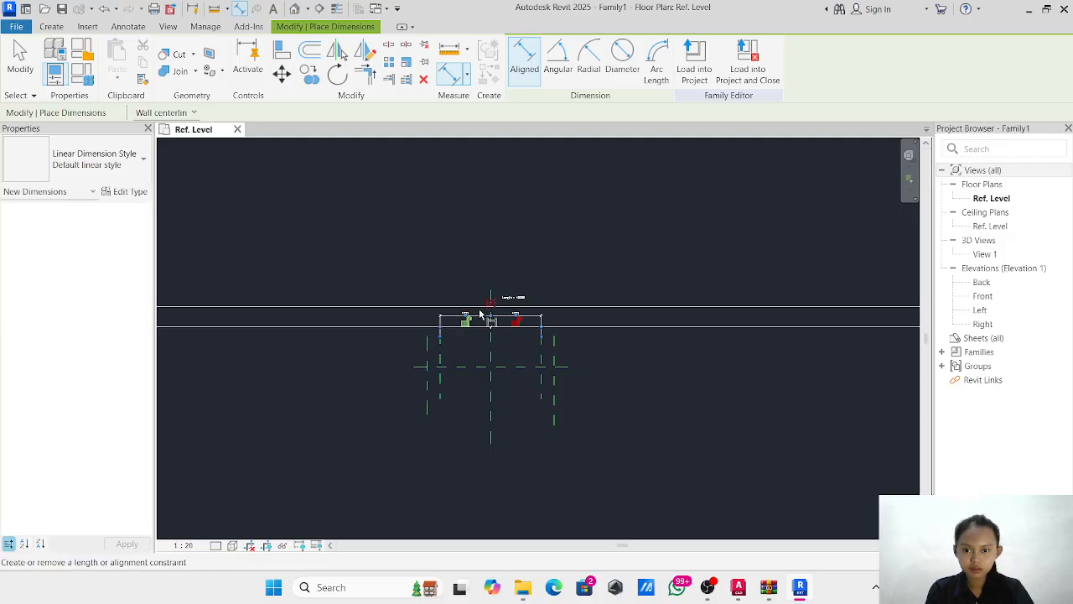
# Add an aligned dimension across the Member Left, centre and Member Right reference planes, with equal segments.
pyautogui.click(428, 361)
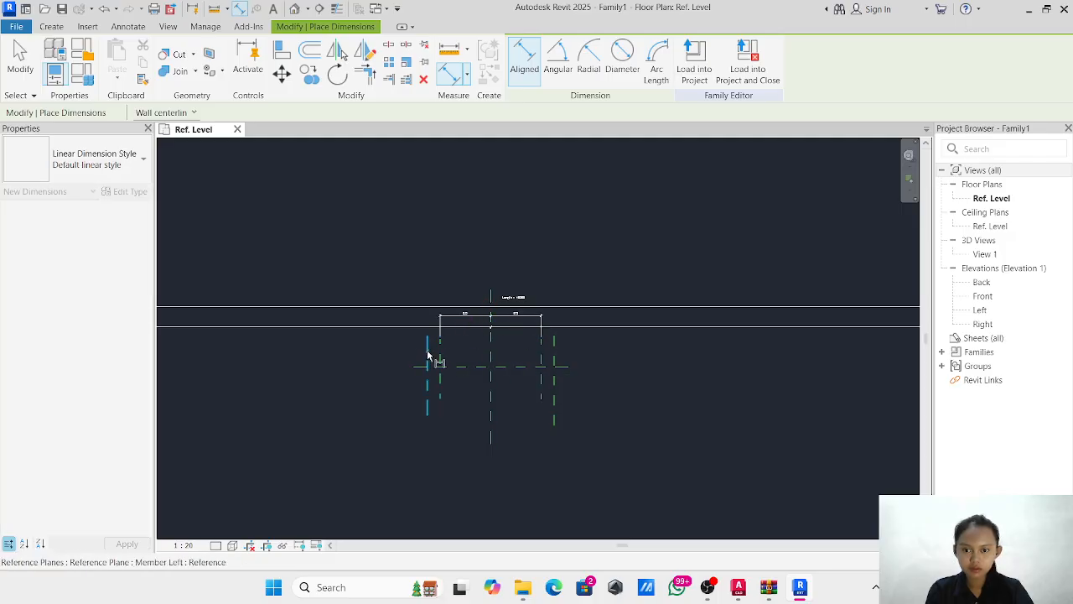
pyautogui.click(490, 356)
pyautogui.click(554, 361)
pyautogui.click(555, 307)
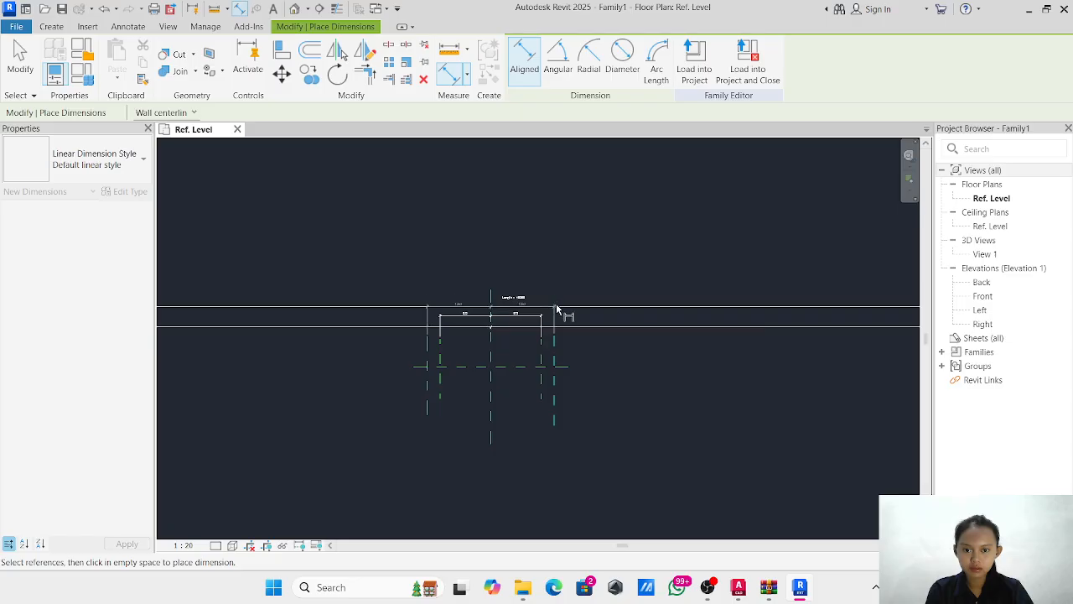
pyautogui.scroll(3, 563, 322)
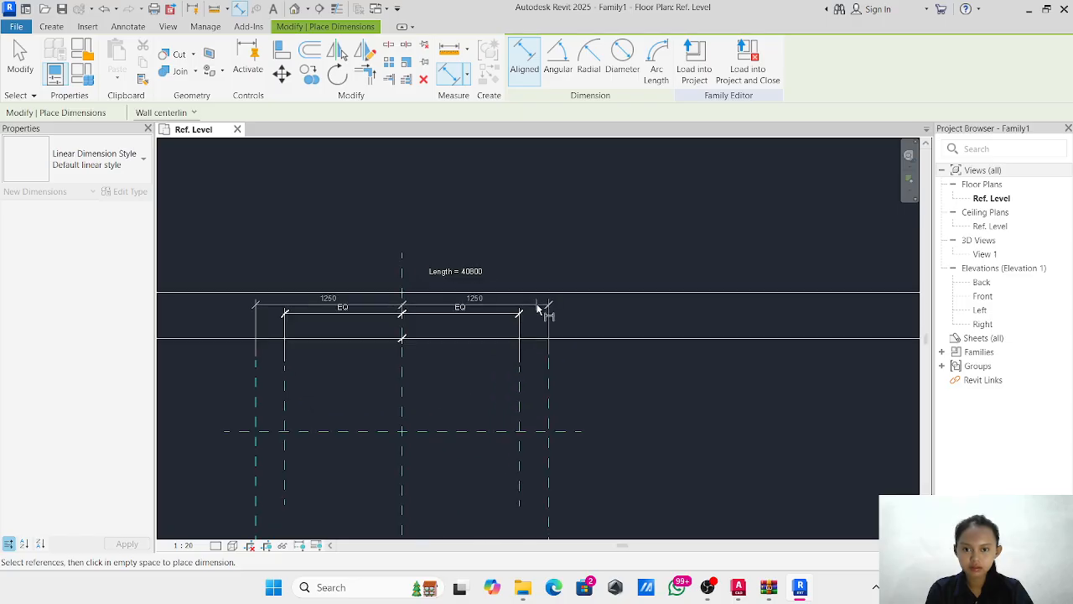
pyautogui.click(538, 308)
pyautogui.click(403, 276)
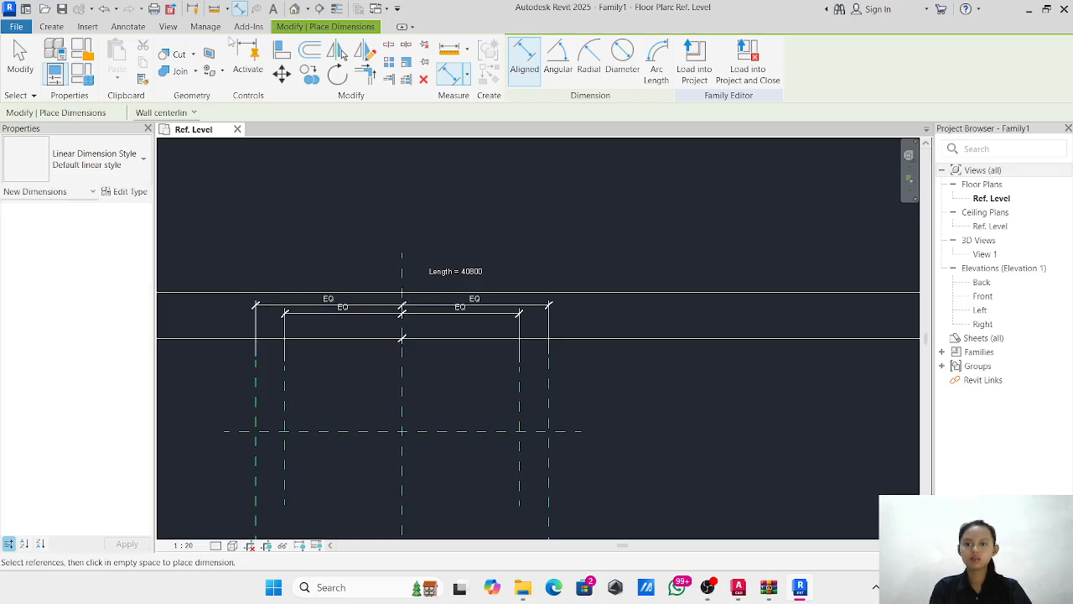
pyautogui.scroll(-2, 650, 436)
# Switch to AutoCAD and bring the notched right end of the girder elevation into close view.
pyautogui.click(731, 590)
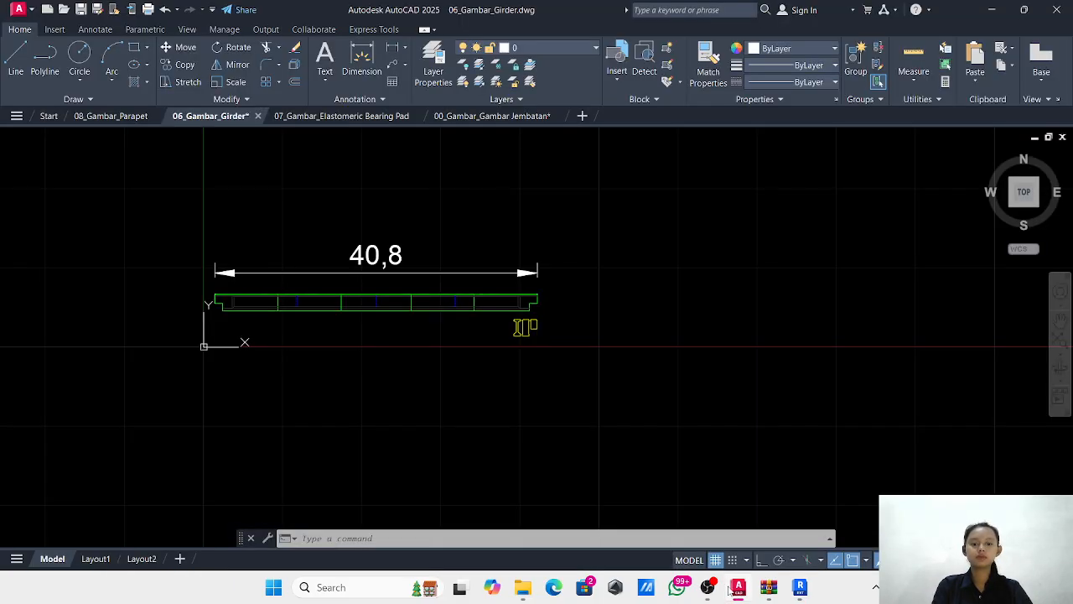
pyautogui.scroll(9, 495, 255)
pyautogui.moveTo(572, 333); pyautogui.dragTo(222, 87, button='middle')
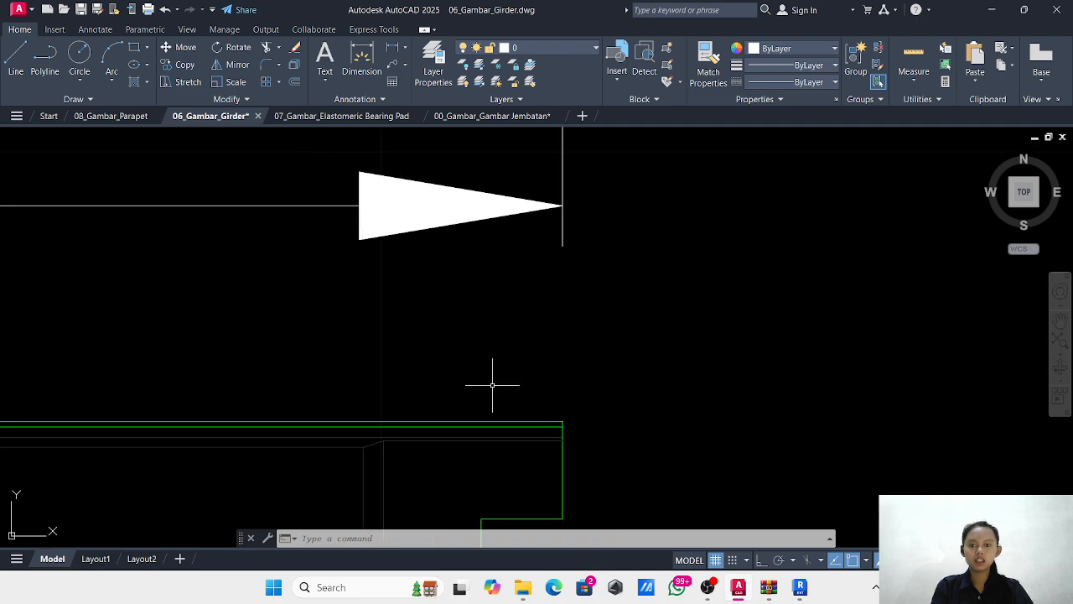
pyautogui.moveTo(493, 384); pyautogui.dragTo(449, 244, button='middle')
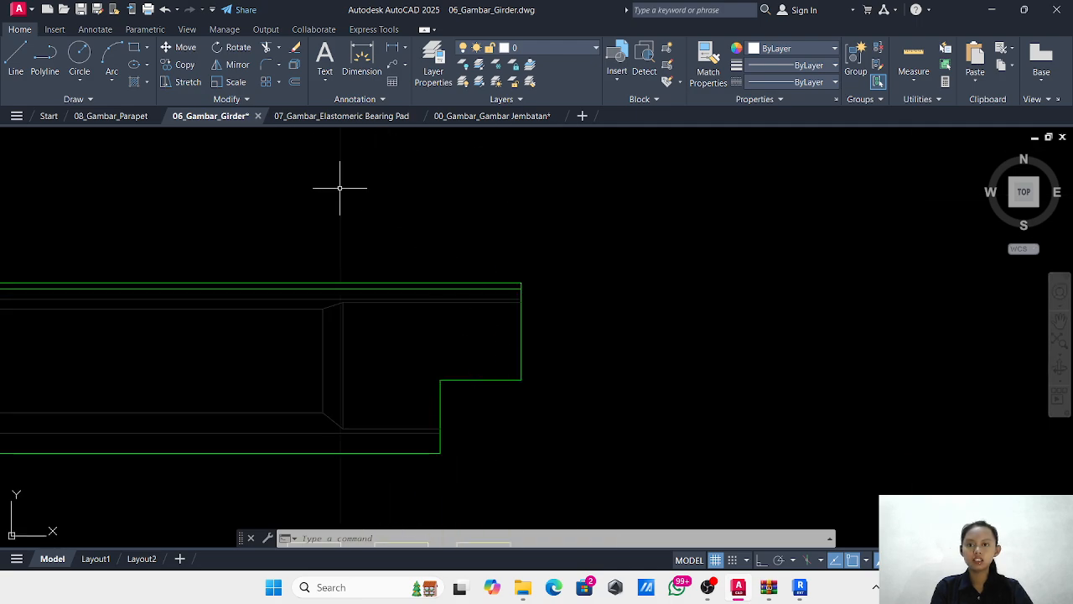
pyautogui.click(361, 58)
pyautogui.click(440, 381)
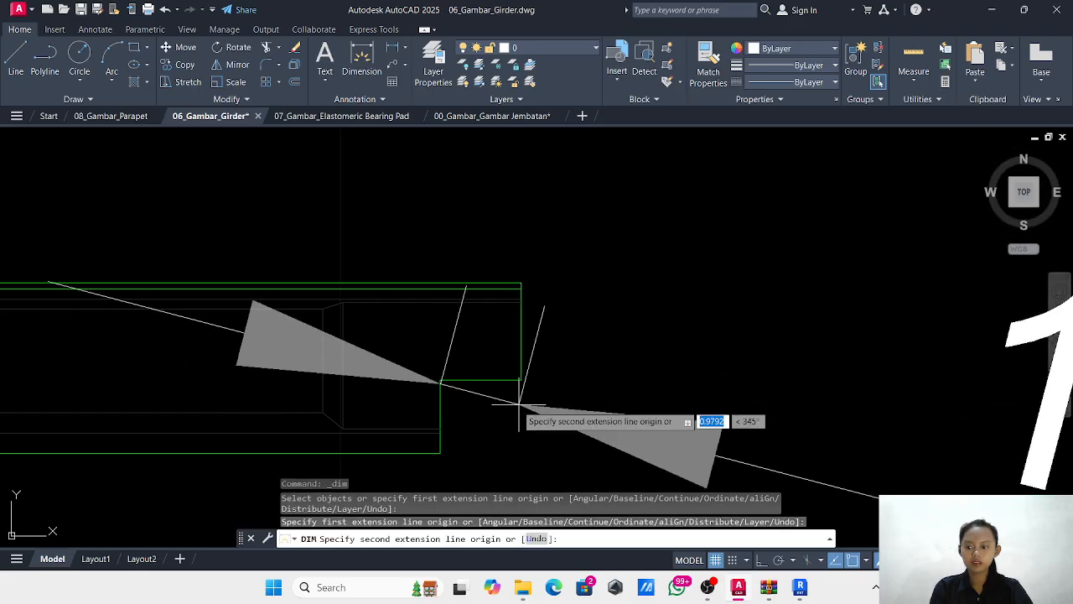
pyautogui.press('Escape')
# Dimension the horizontal length of the notch at the girder's right end, placing the dimension line below it.
pyautogui.press('Return')
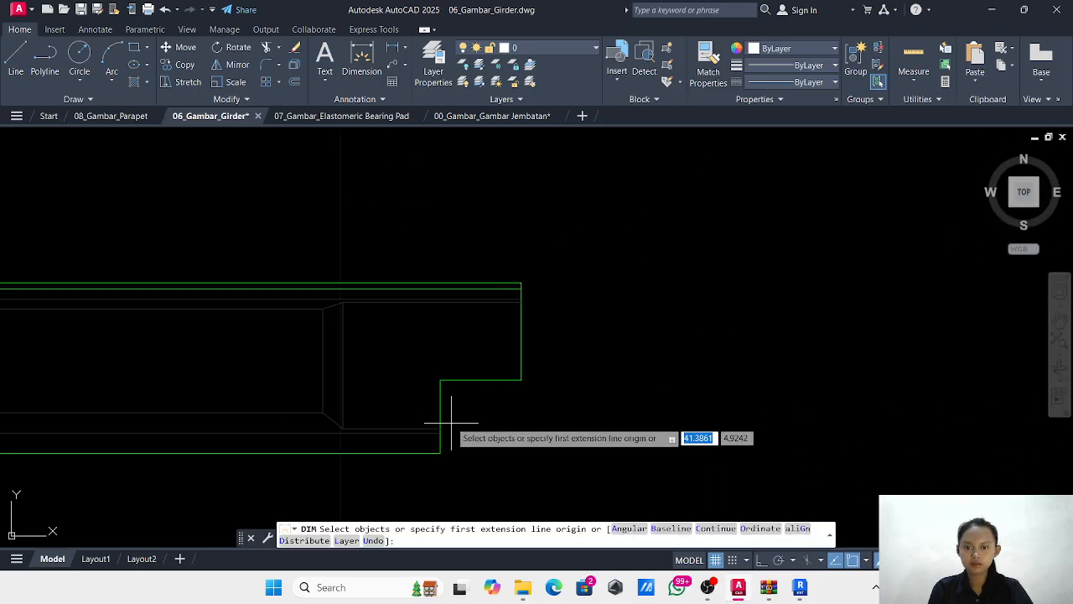
pyautogui.scroll(5, 446, 415)
pyautogui.click(413, 282)
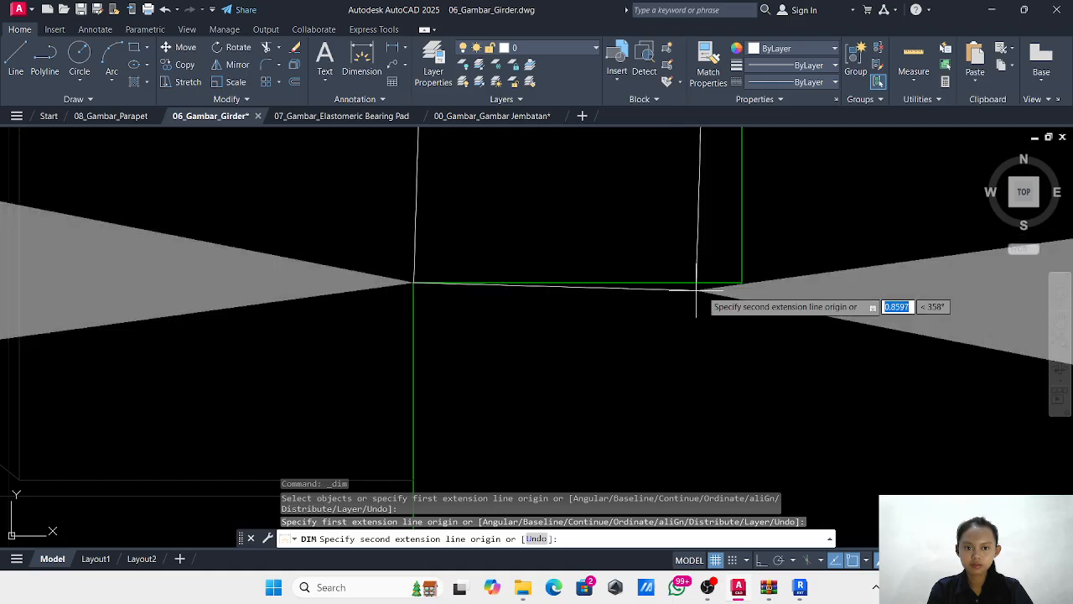
pyautogui.click(742, 282)
pyautogui.scroll(-6, 640, 352)
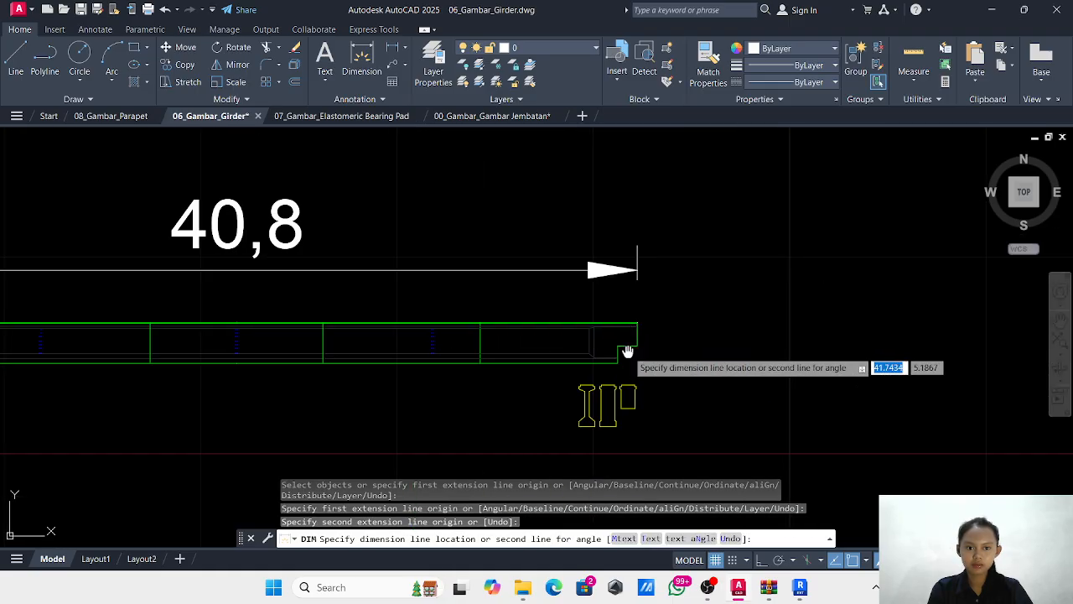
pyautogui.click(642, 359)
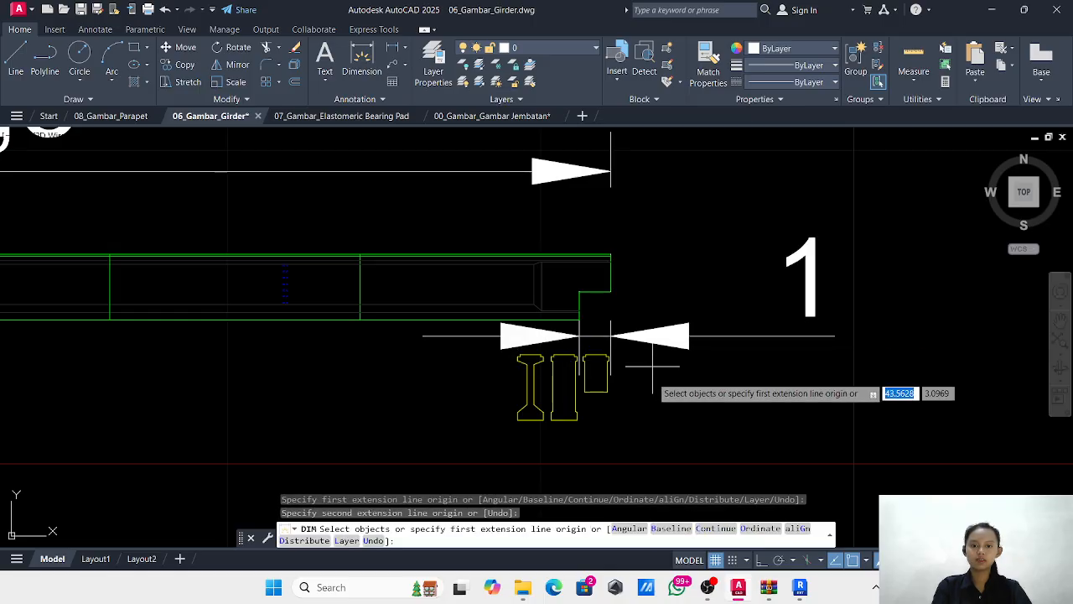
# Switch to Revit and position the Member Right reference plane 1000 mm from the outer Right reference plane.
pyautogui.click(800, 587)
pyautogui.scroll(-4, 629, 388)
pyautogui.moveTo(630, 388); pyautogui.dragTo(360, 293, button='middle')
pyautogui.scroll(-3, 340, 290)
pyautogui.scroll(-1, 533, 308)
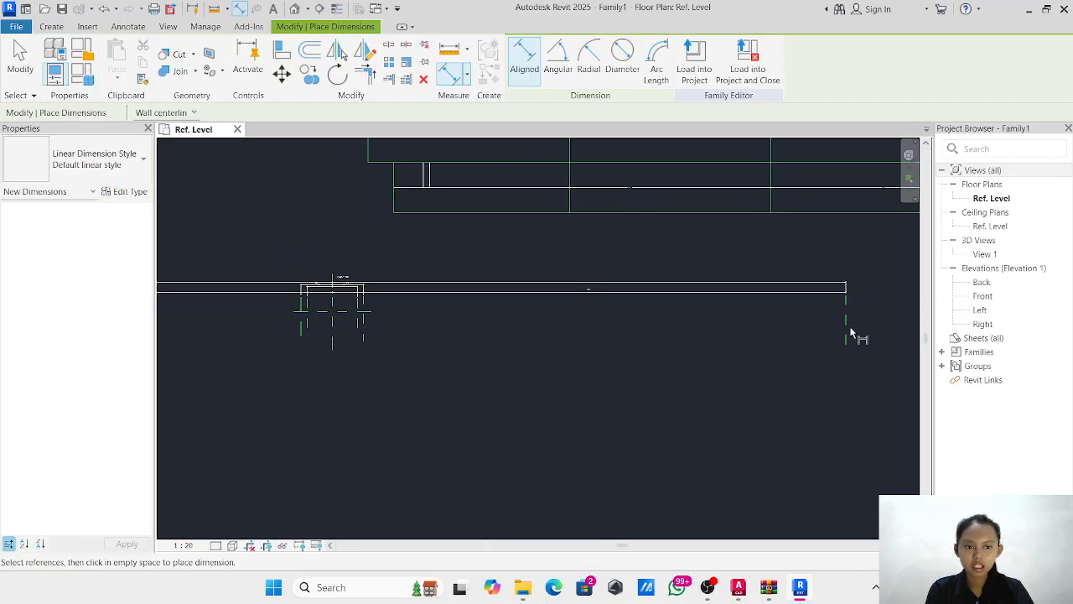
pyautogui.press('Escape')
pyautogui.press('Escape')
pyautogui.click(364, 330)
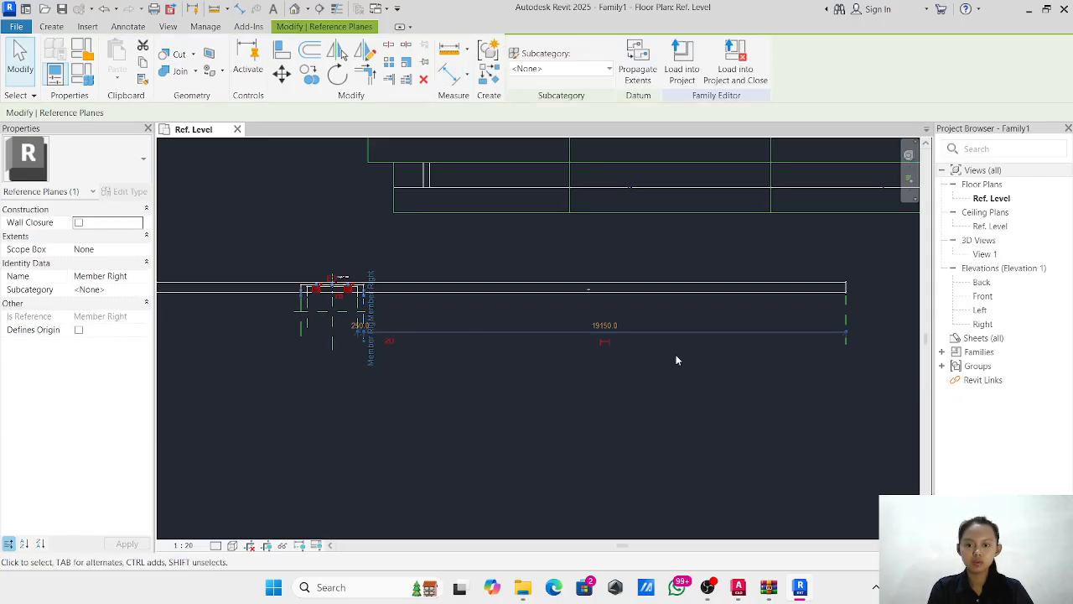
pyautogui.click(612, 326)
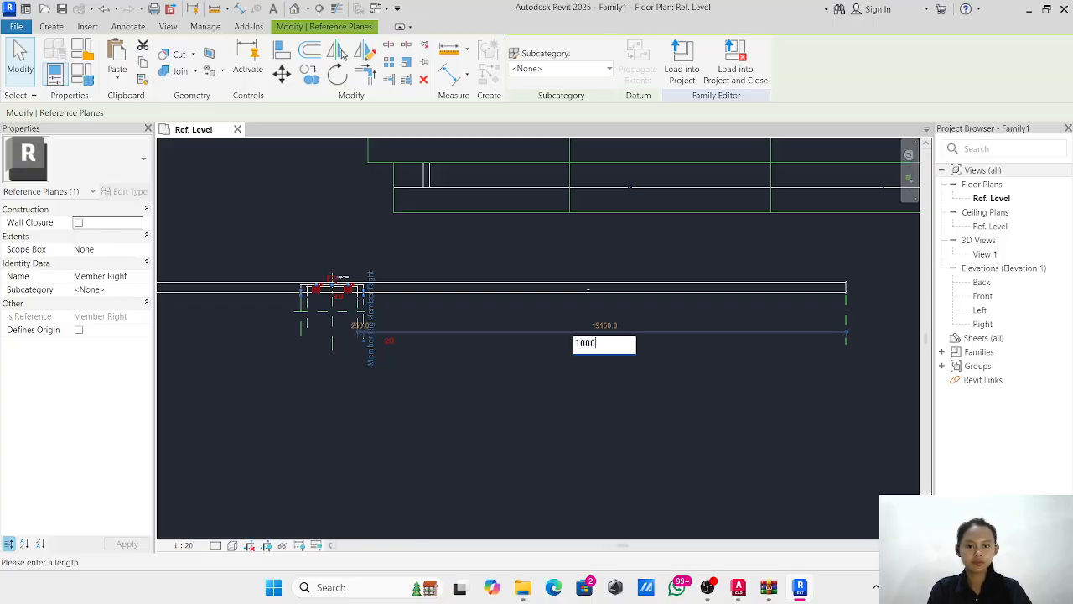
pyautogui.write('1000')
pyautogui.press('Return')
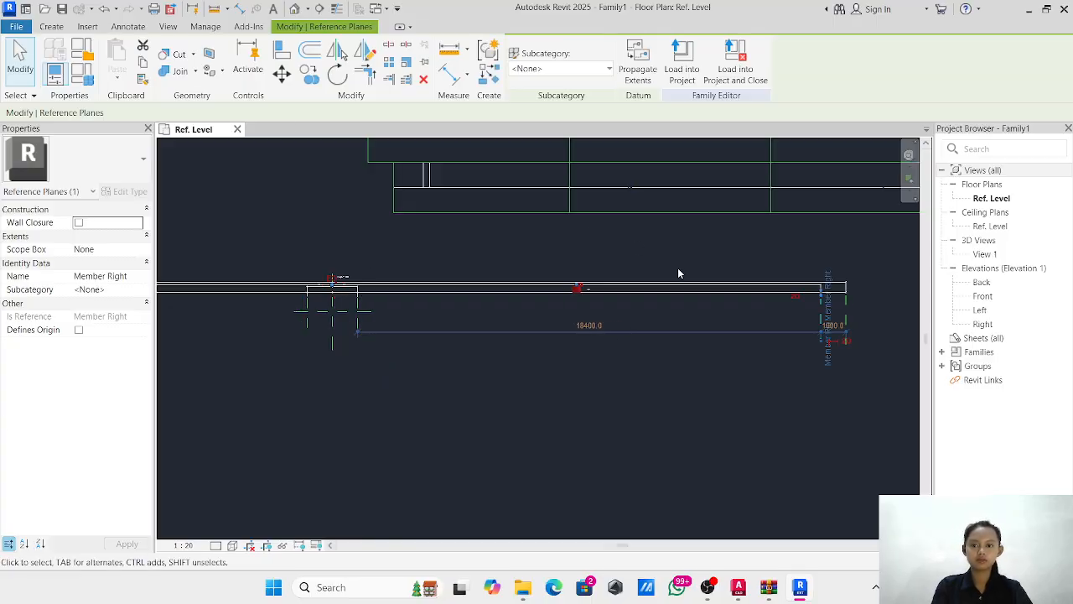
pyautogui.click(766, 466)
# Switch to AutoCAD and dimension the horizontal distance from the end block's inner lower corner to the notch face, placing the dimension below the section profiles.
pyautogui.click(735, 587)
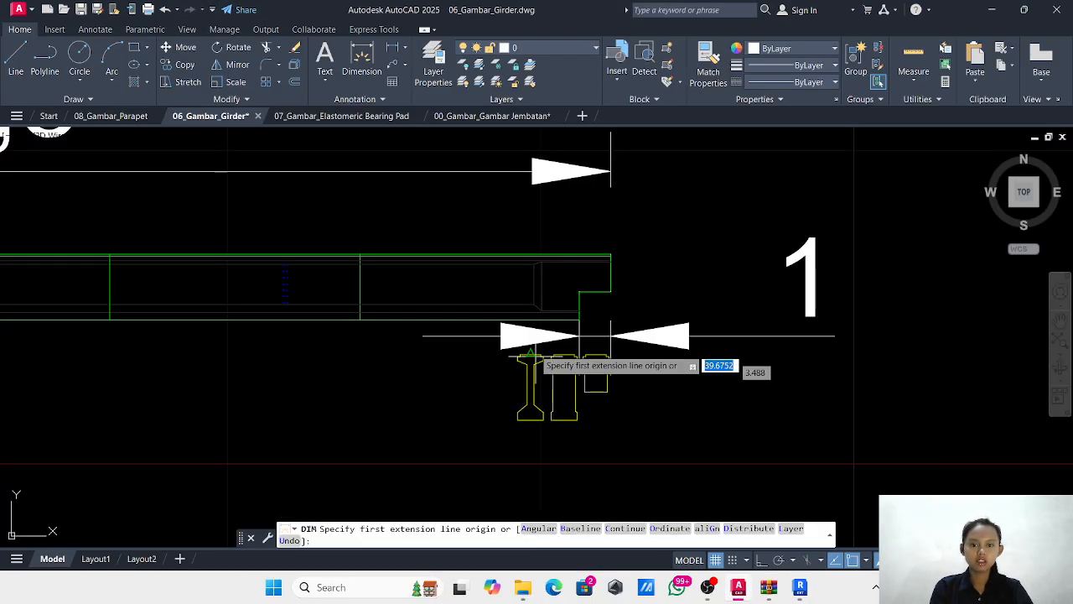
pyautogui.scroll(3, 600, 277)
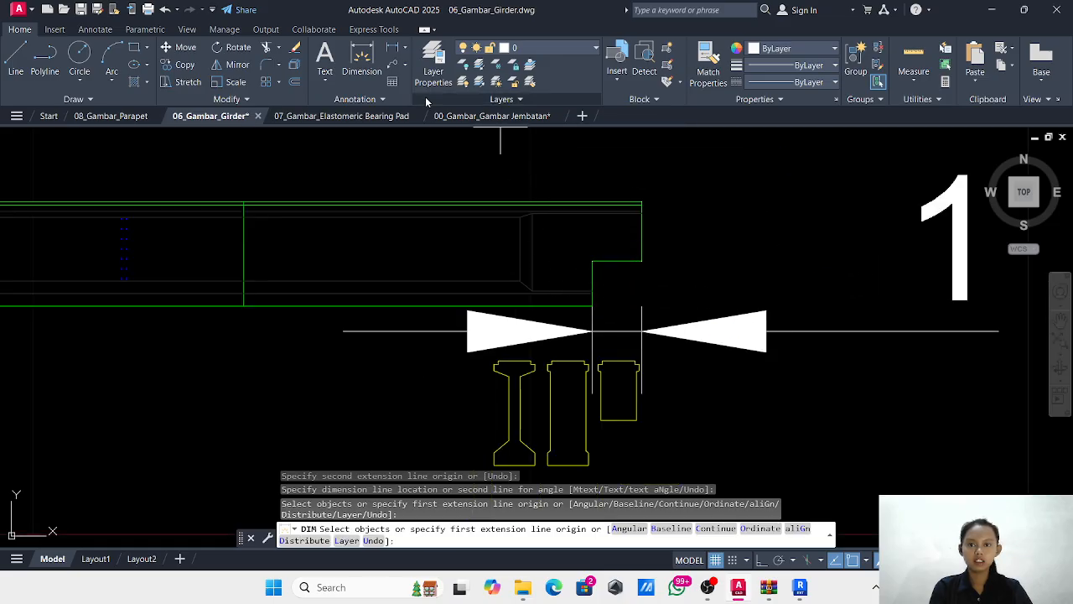
pyautogui.click(375, 70)
pyautogui.scroll(5, 540, 309)
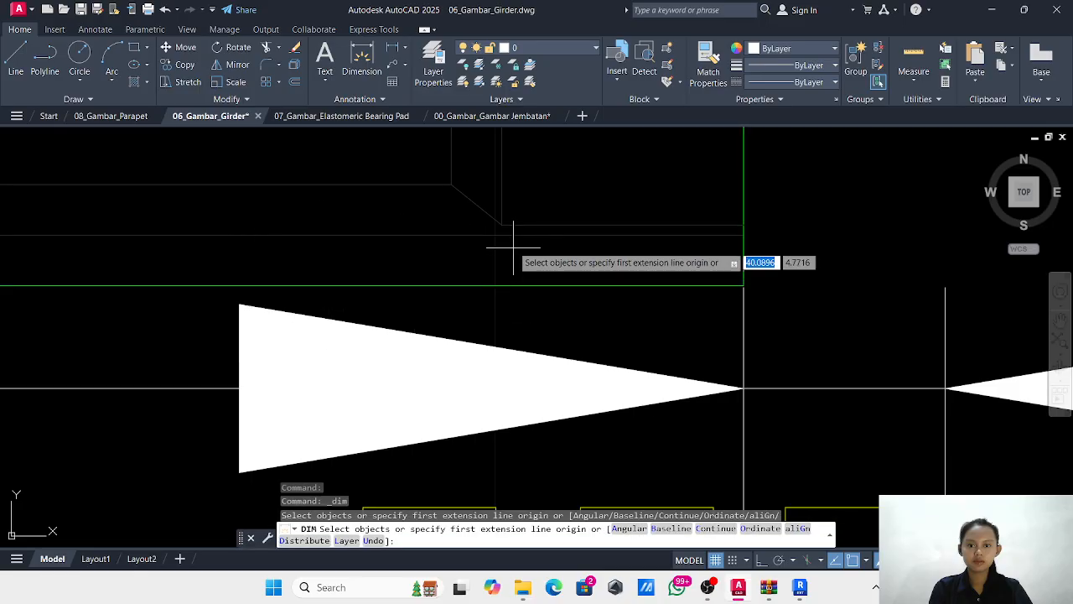
pyautogui.click(502, 223)
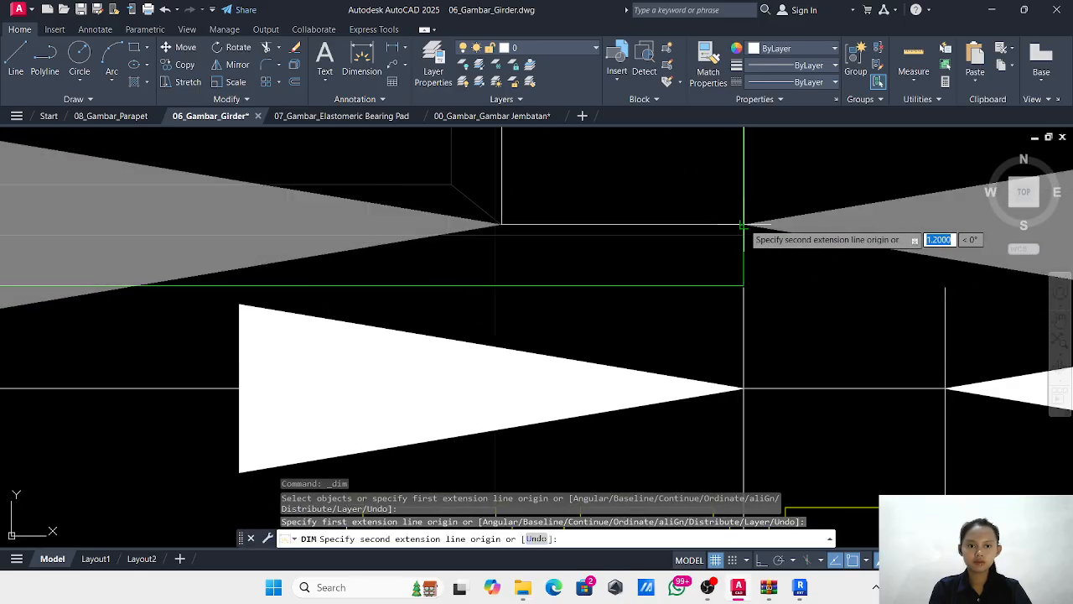
pyautogui.click(743, 242)
pyautogui.scroll(-5, 695, 316)
pyautogui.scroll(-3, 695, 315)
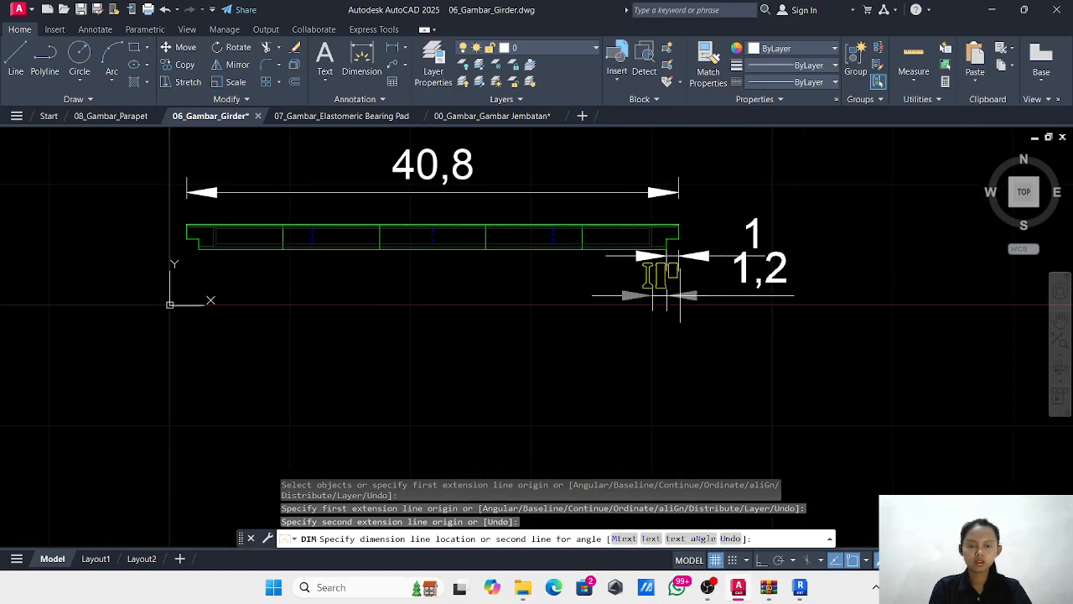
pyautogui.click(754, 295)
# Switch to Revit and position the Stick Symbol Right reference plane 1200 mm from the Member Right reference plane.
pyautogui.click(800, 588)
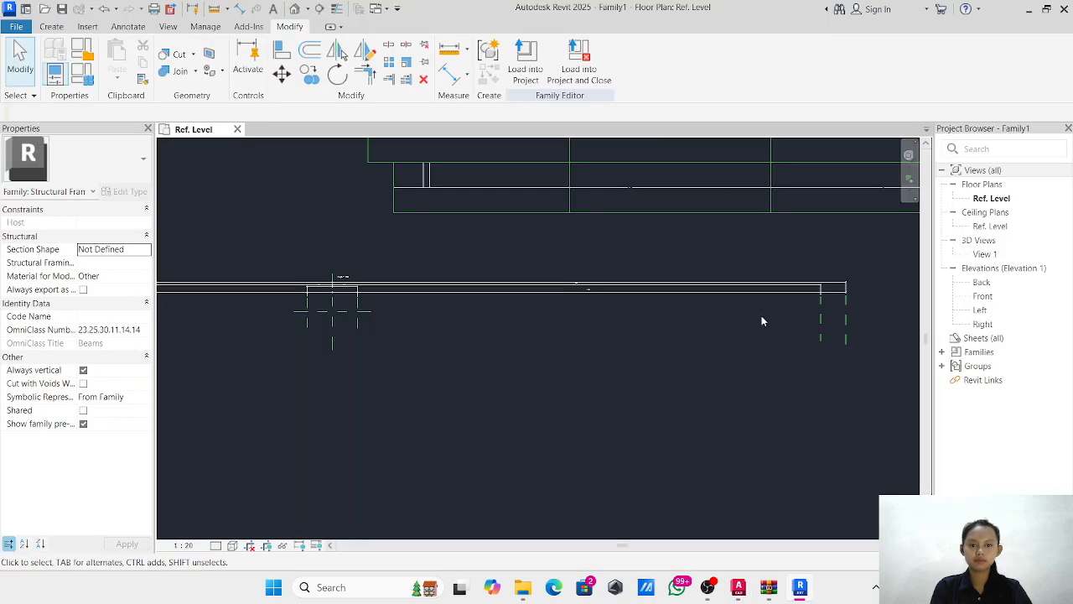
pyautogui.click(360, 327)
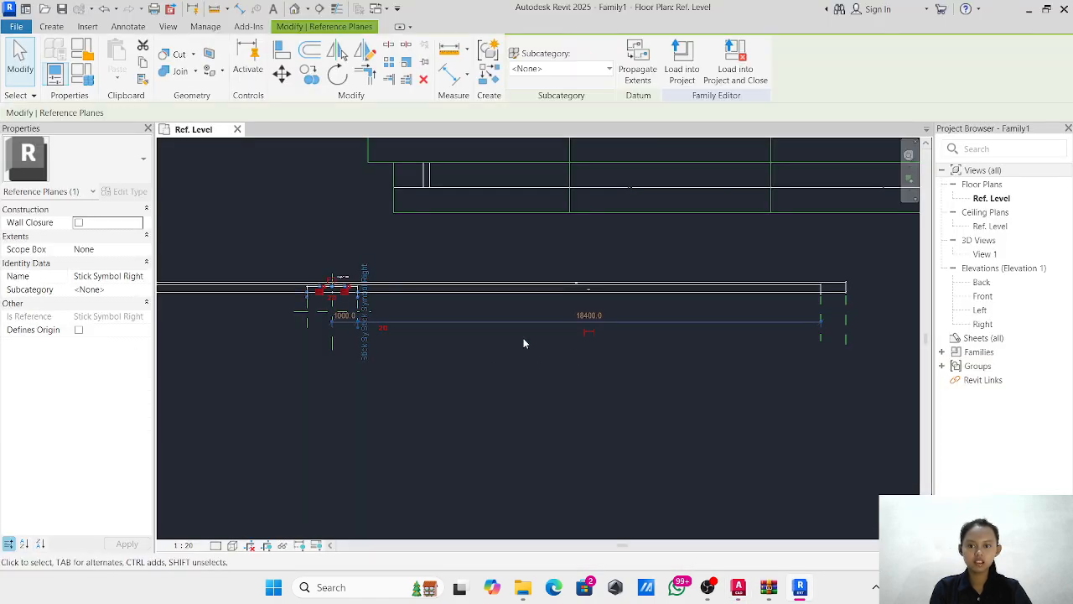
pyautogui.click(589, 317)
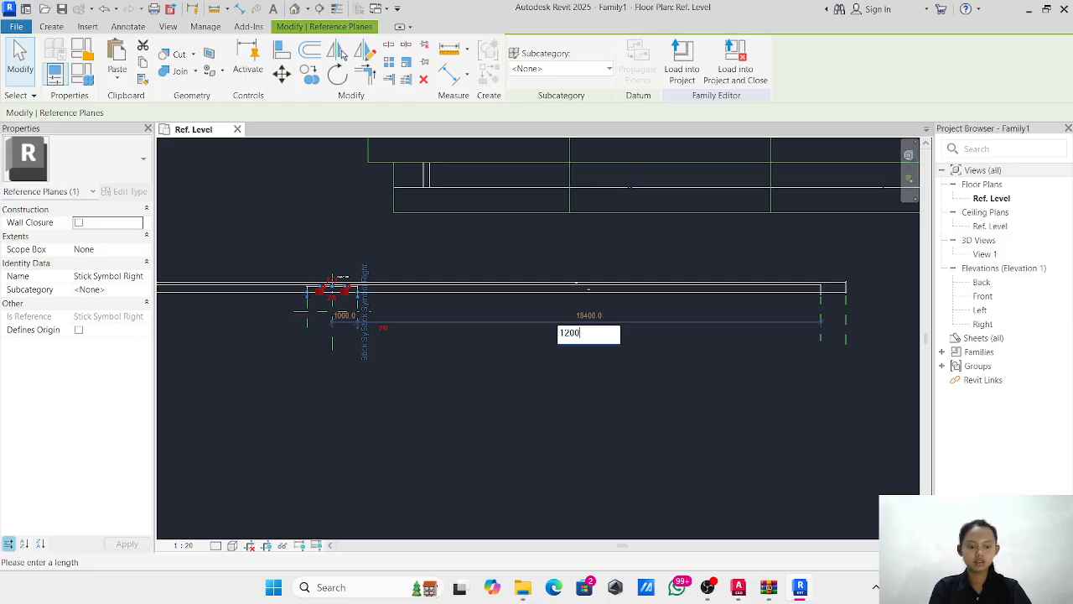
pyautogui.press('Return')
pyautogui.press('Escape')
pyautogui.scroll(-1, 468, 364)
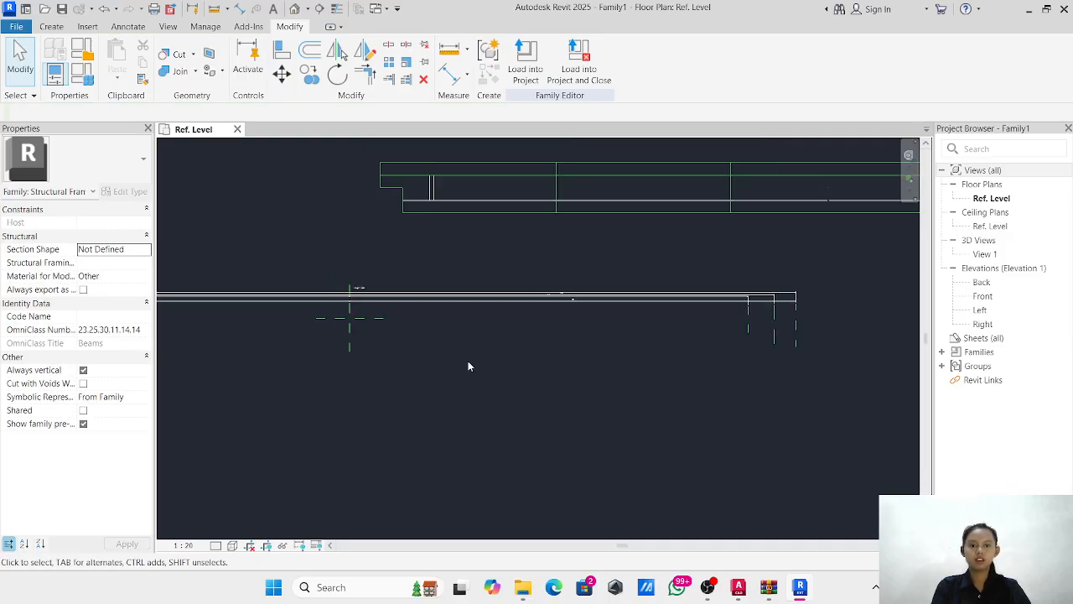
# Examine the imported girder's right end in Revit, then switch to AutoCAD and inspect the tapered transition beside the end notch.
pyautogui.scroll(-1, 469, 367)
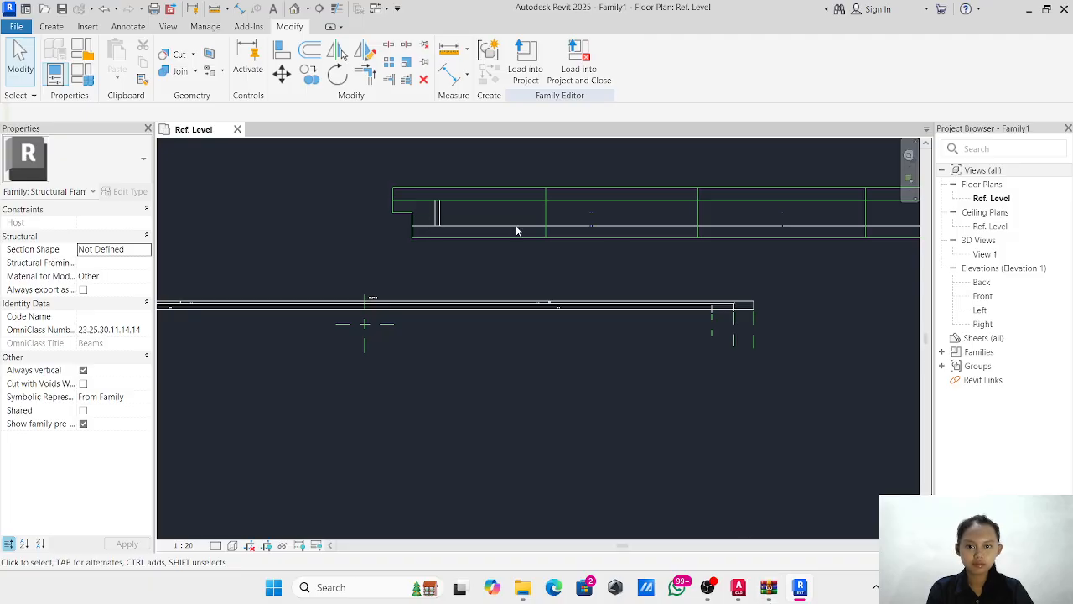
pyautogui.moveTo(661, 235); pyautogui.dragTo(216, 259, button='middle')
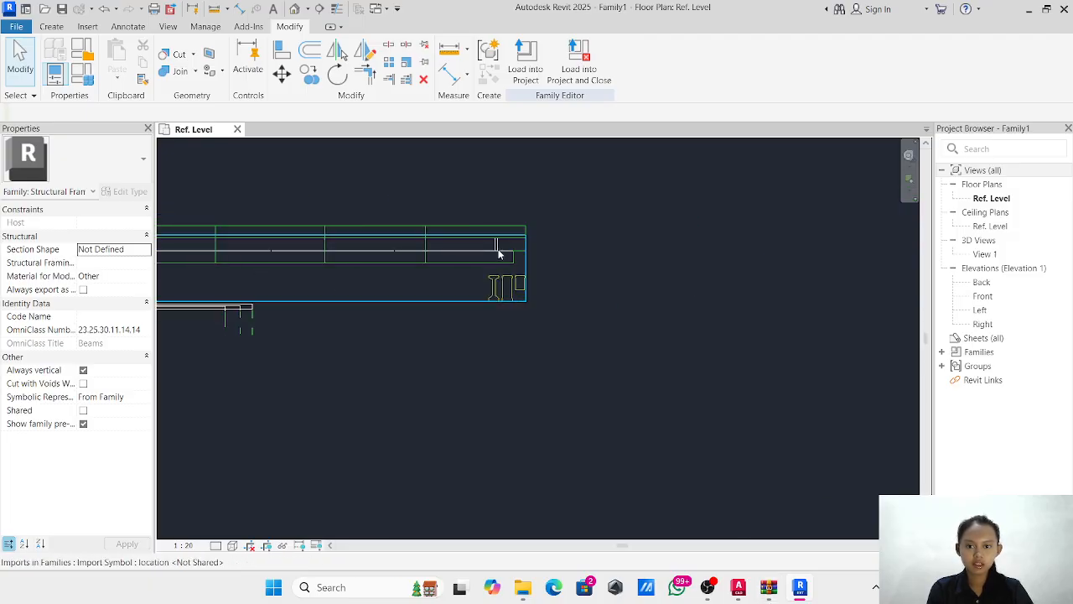
pyautogui.scroll(1, 499, 235)
pyautogui.click(765, 590)
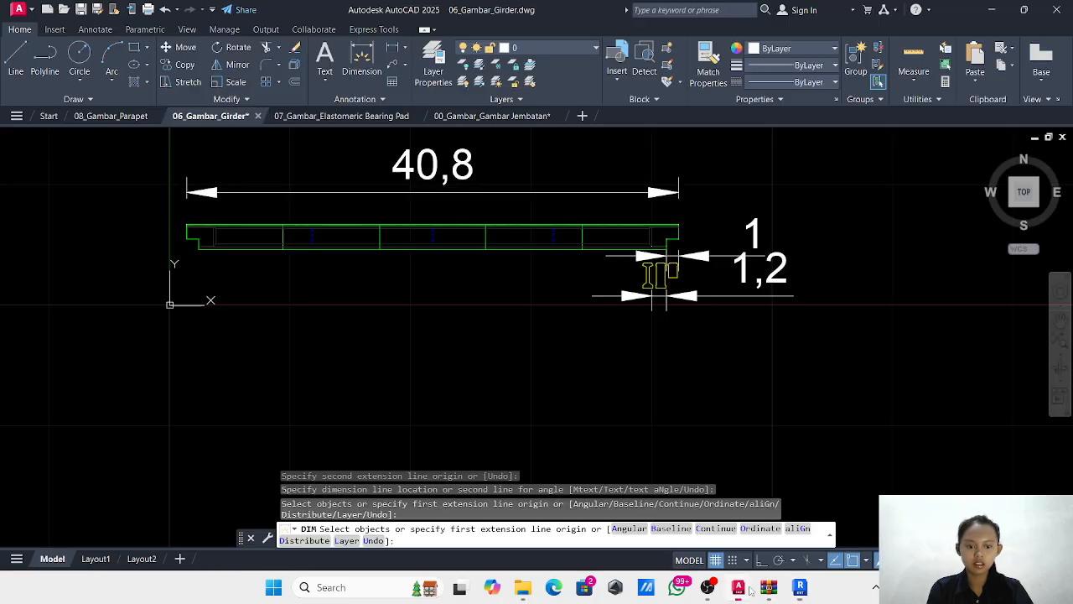
pyautogui.scroll(5, 650, 269)
pyautogui.scroll(-4, 632, 288)
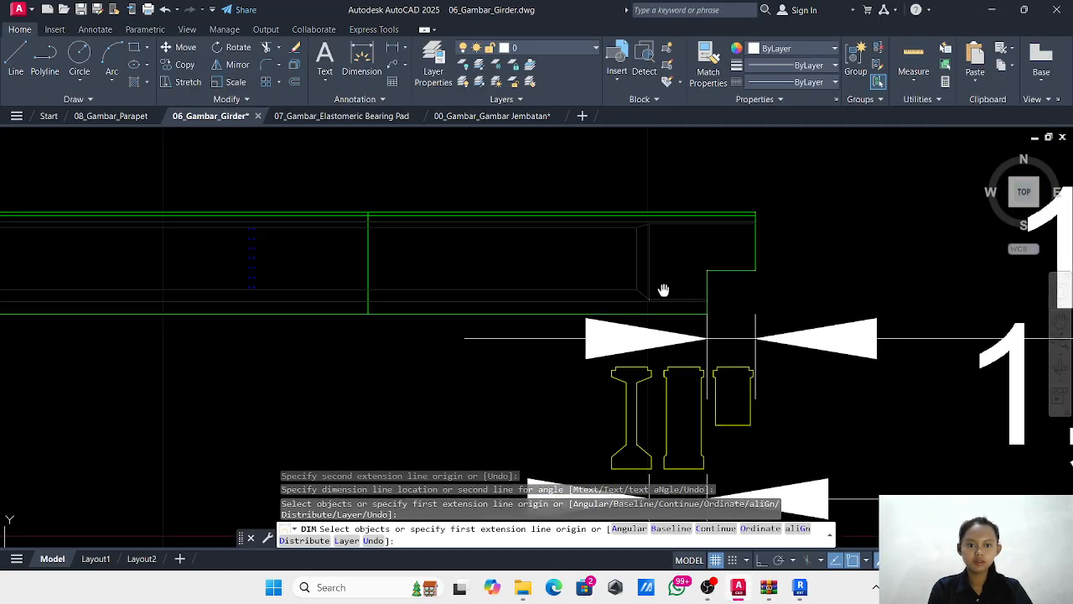
pyautogui.press('Return')
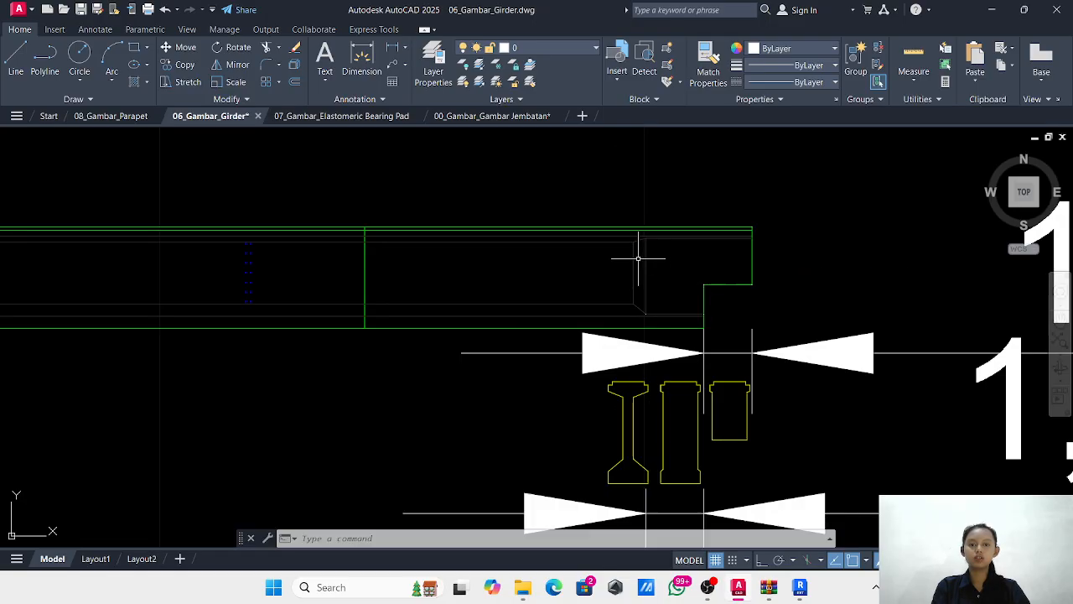
pyautogui.scroll(5, 638, 260)
pyautogui.scroll(-6, 693, 319)
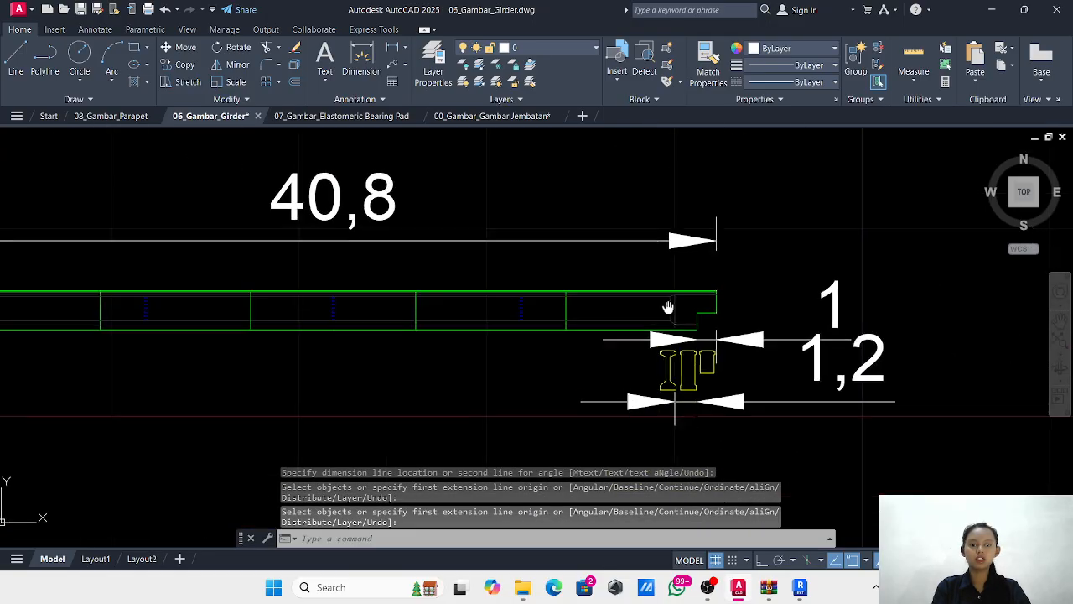
pyautogui.scroll(2, 671, 306)
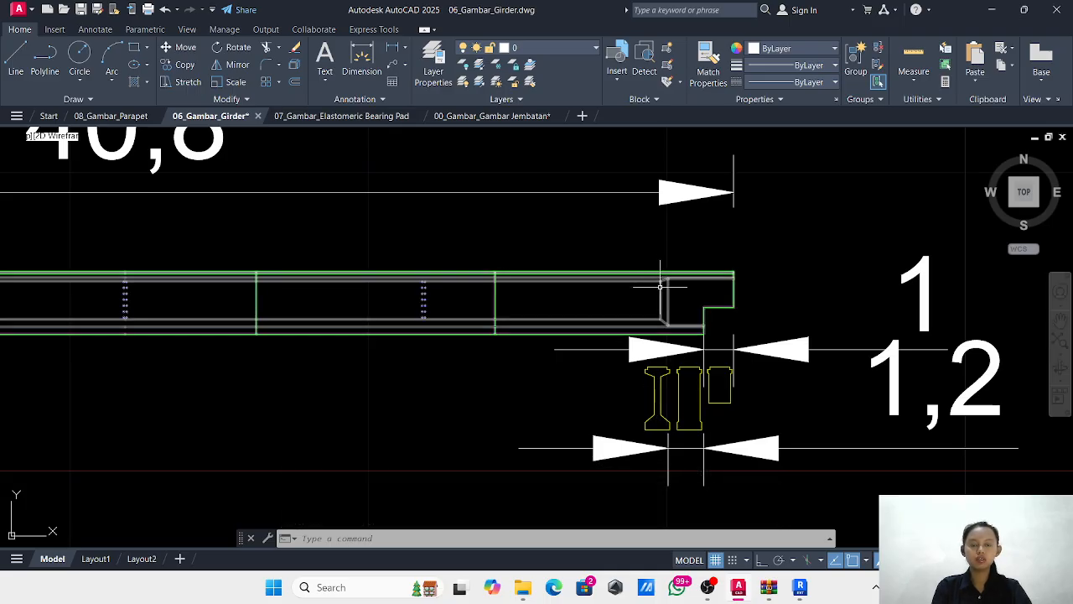
# Dimension the horizontal length of the tapered transition near the girder's right end, placing the dimension line above the elevation.
pyautogui.click(361, 63)
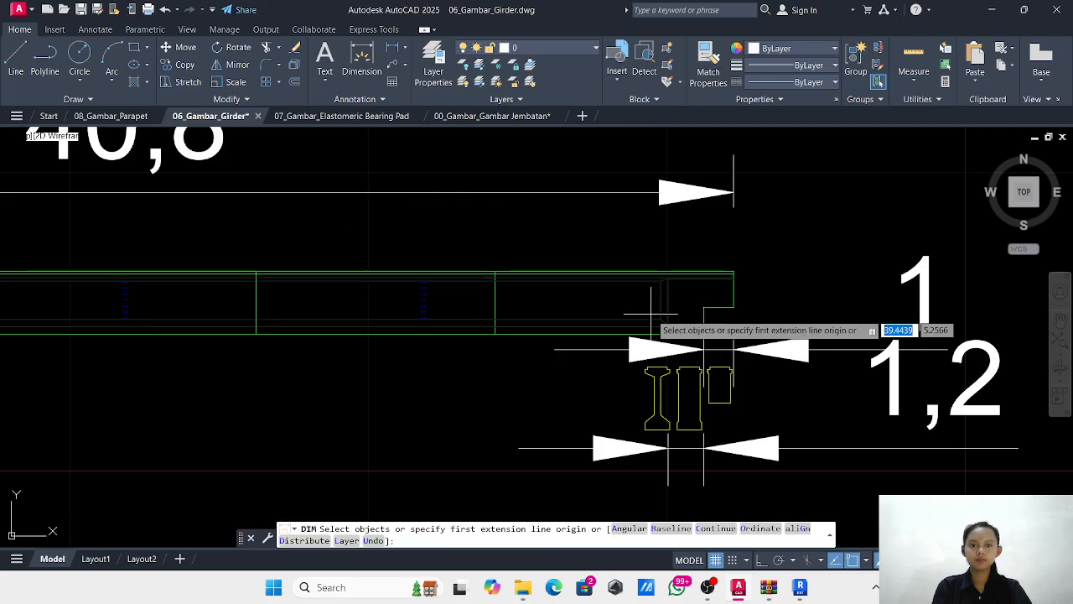
pyautogui.scroll(4, 669, 293)
pyautogui.scroll(2, 643, 240)
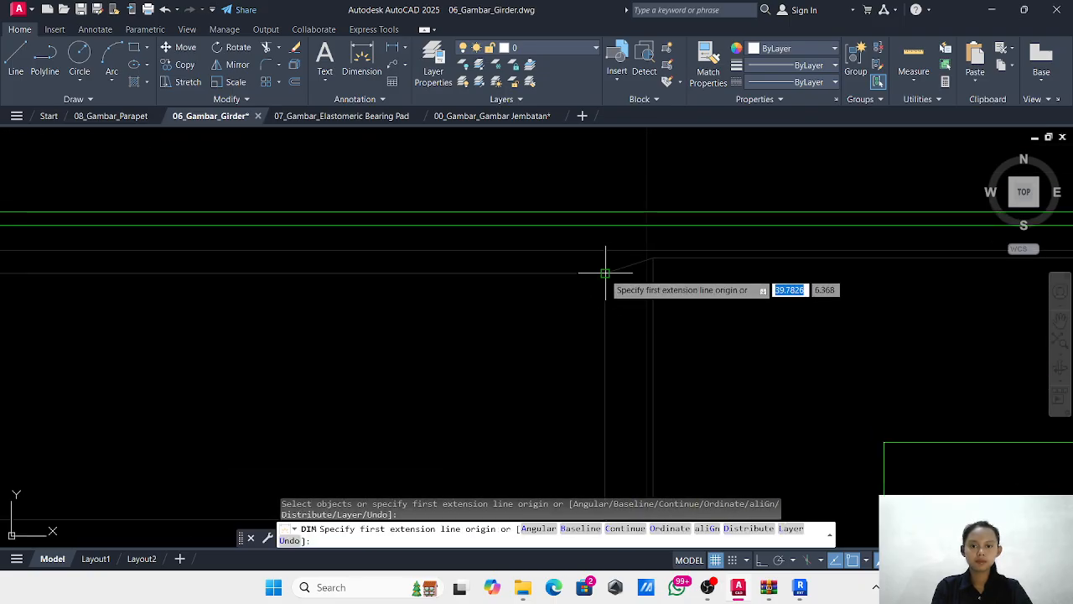
pyautogui.click(606, 273)
pyautogui.scroll(-2, 650, 260)
pyautogui.click(648, 256)
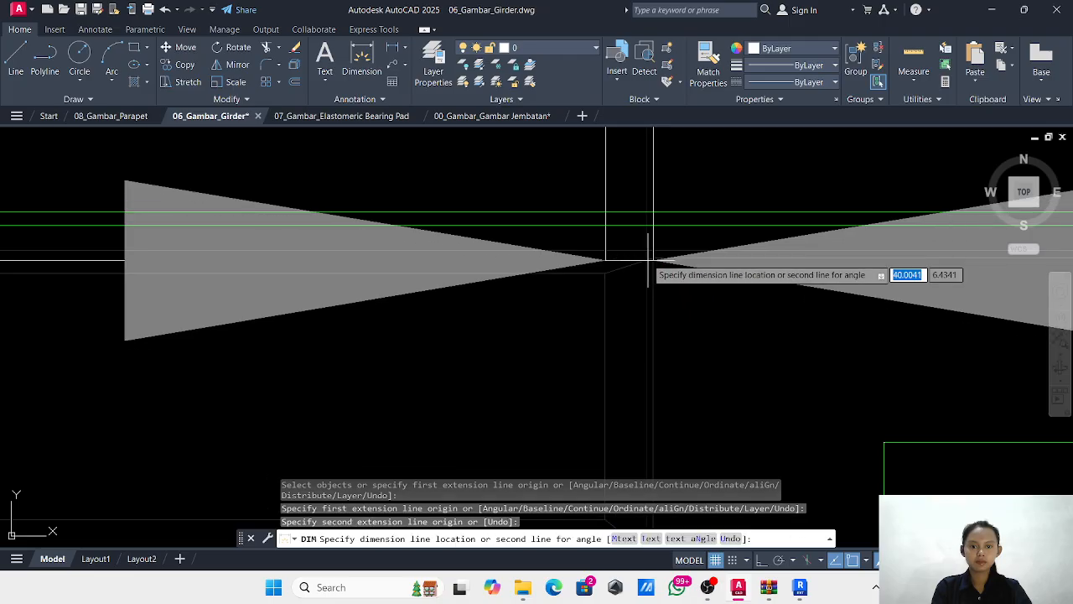
pyautogui.scroll(-4, 660, 224)
pyautogui.moveTo(658, 224); pyautogui.dragTo(657, 215, button='middle')
pyautogui.click(666, 162)
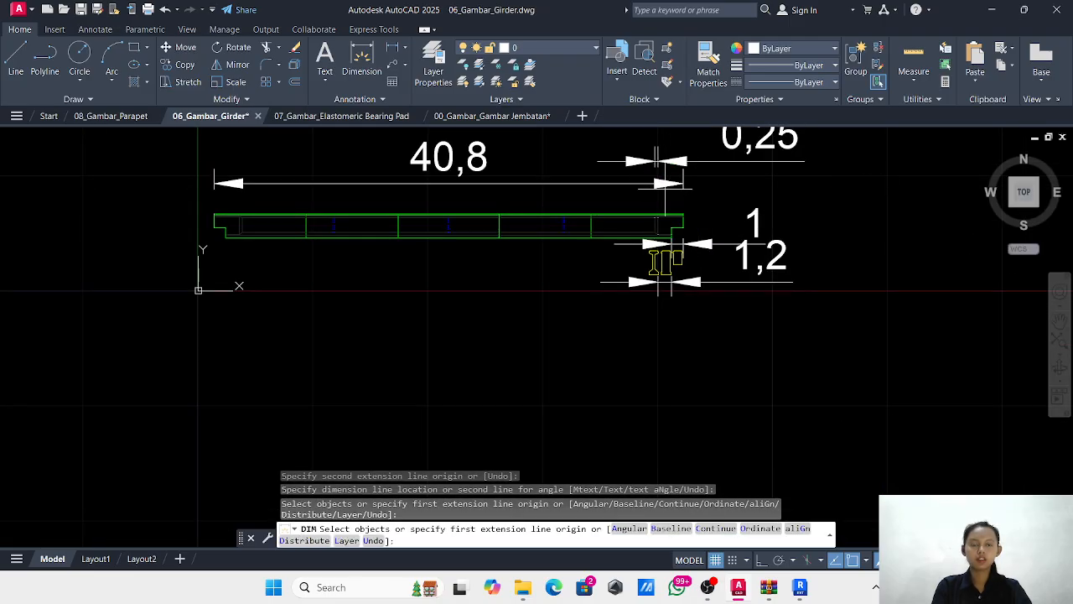
pyautogui.press('Return')
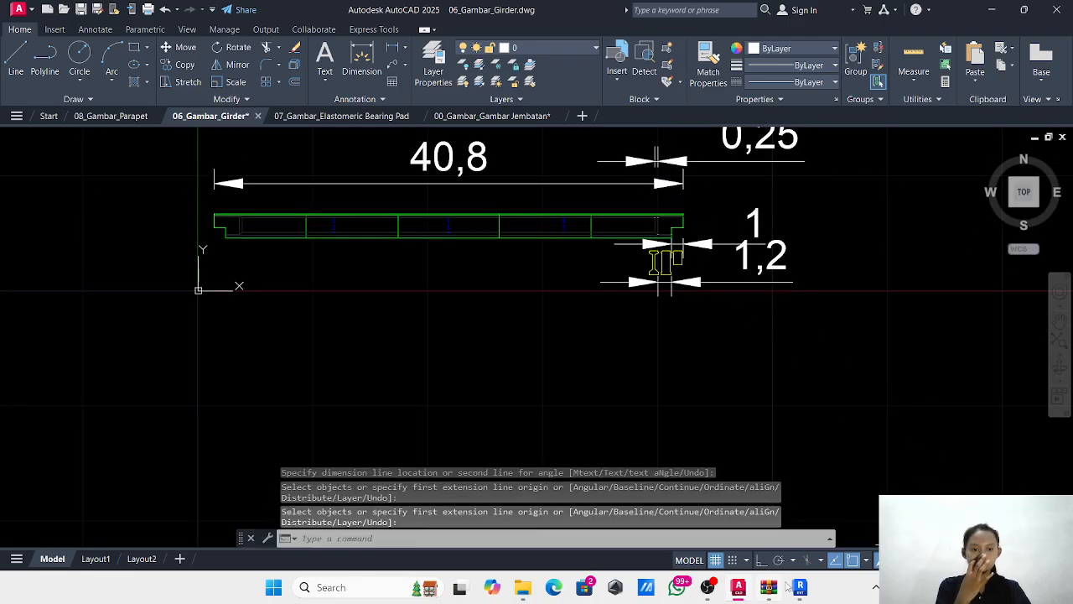
# Switch to Revit and add reference lines offset 250 mm inward from both Stick Symbol reference planes.
pyautogui.click(800, 587)
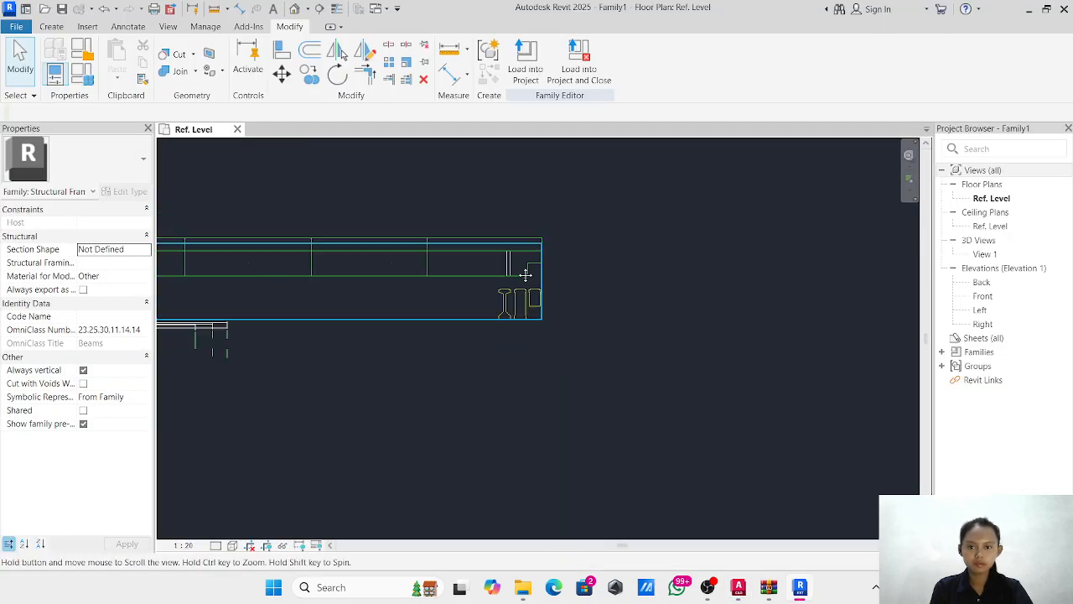
pyautogui.moveTo(526, 275); pyautogui.dragTo(720, 299, button='middle')
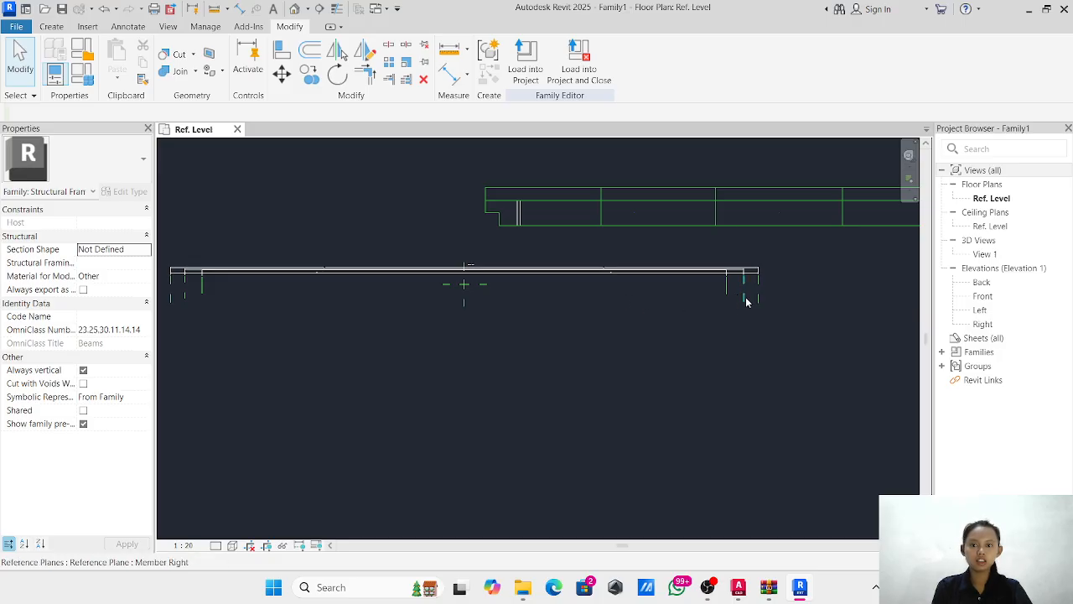
pyautogui.click(54, 27)
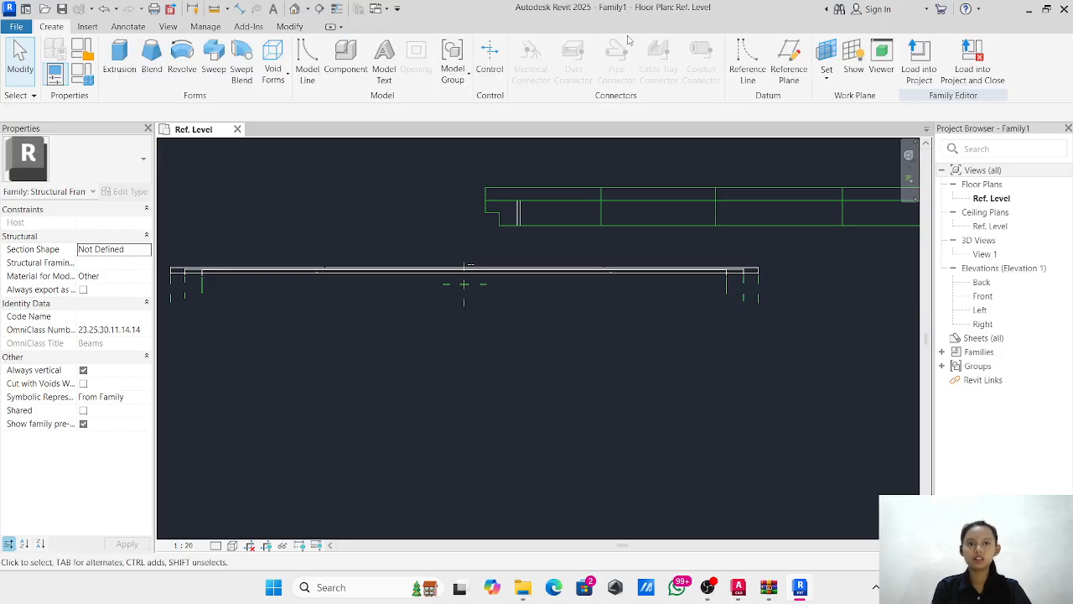
pyautogui.click(747, 69)
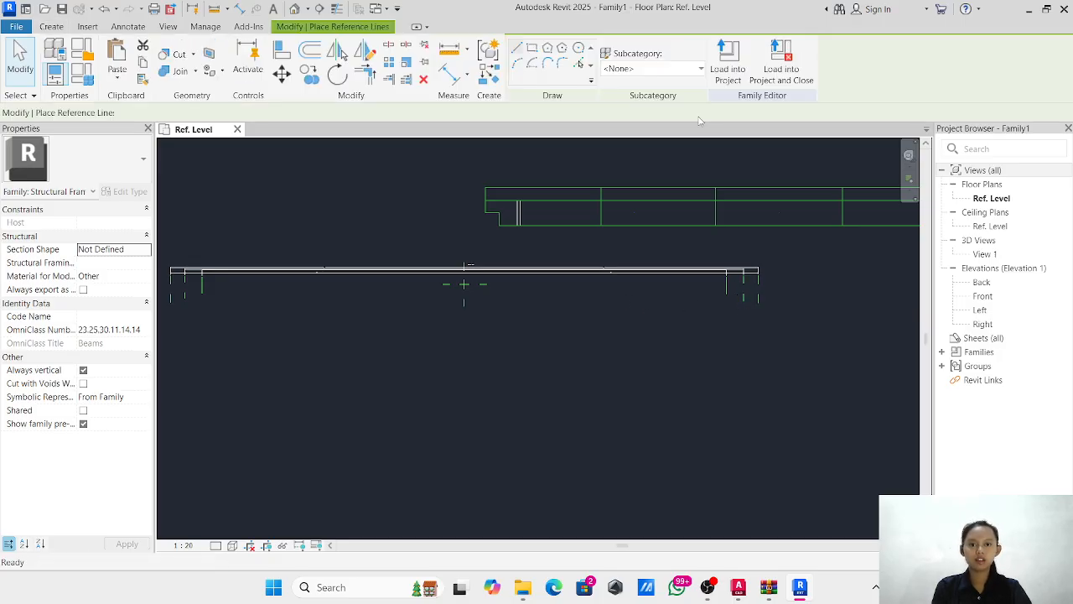
pyautogui.click(578, 65)
pyautogui.click(740, 300)
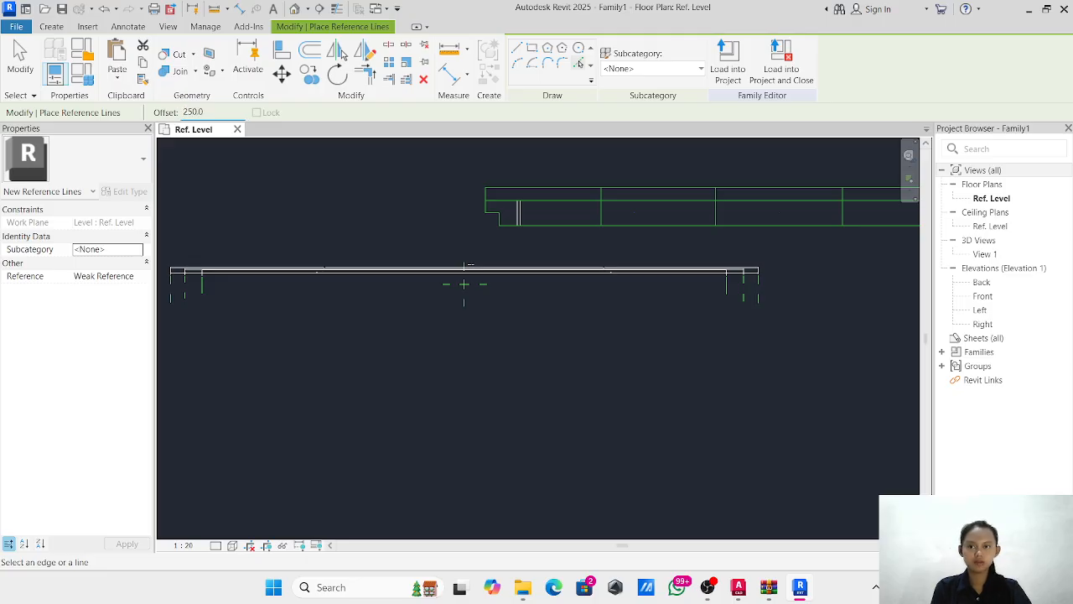
pyautogui.click(726, 294)
pyautogui.click(204, 292)
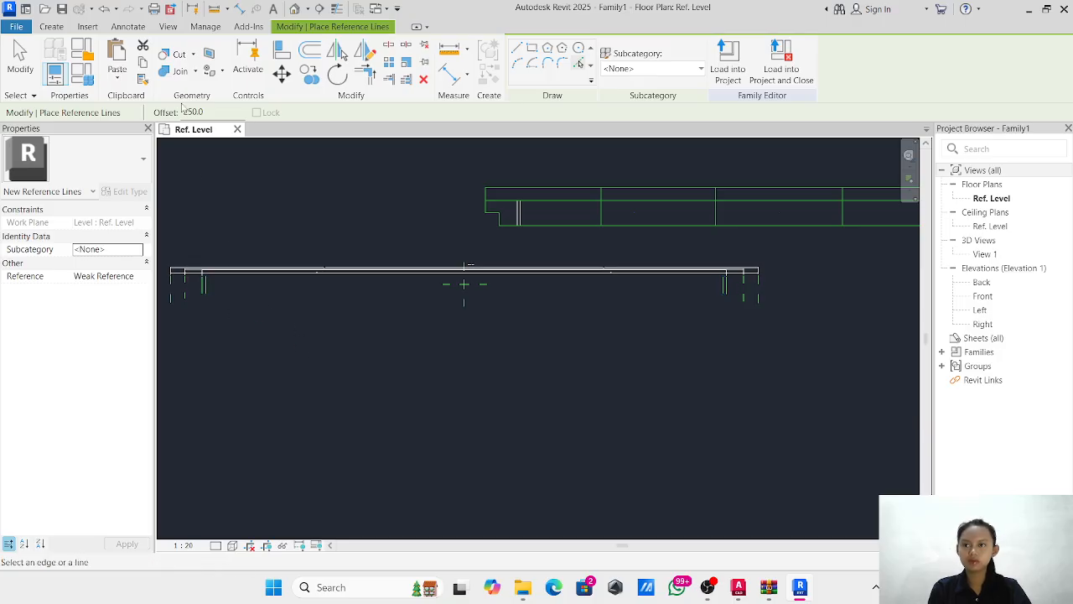
# Add an aligned dimension between the two offset reference lines, running through the girder's centre reference plane.
pyautogui.click(139, 26)
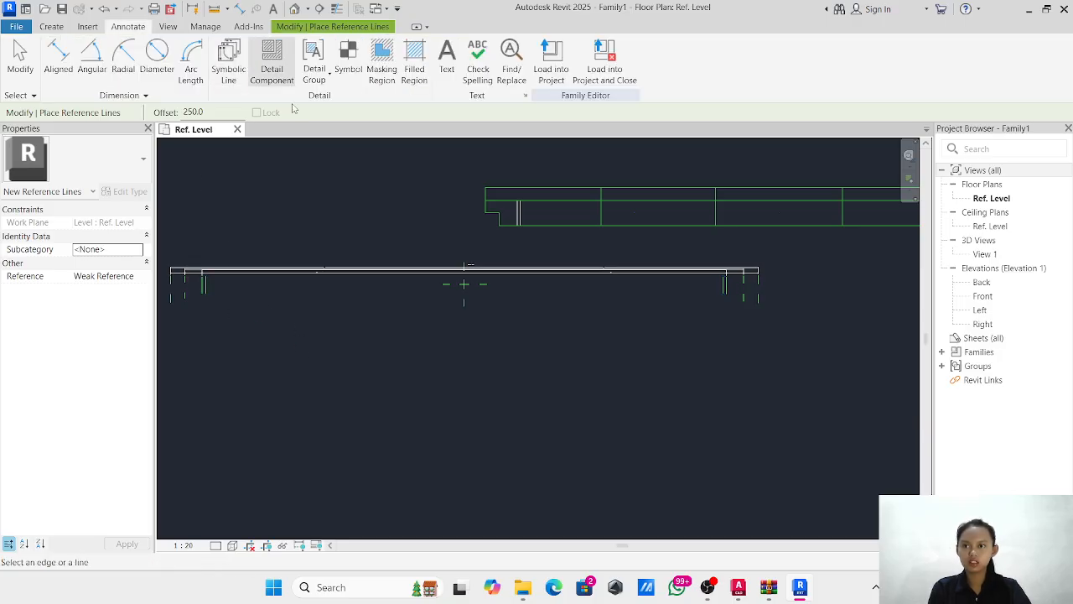
pyautogui.click(60, 52)
pyautogui.scroll(2, 190, 285)
pyautogui.click(216, 292)
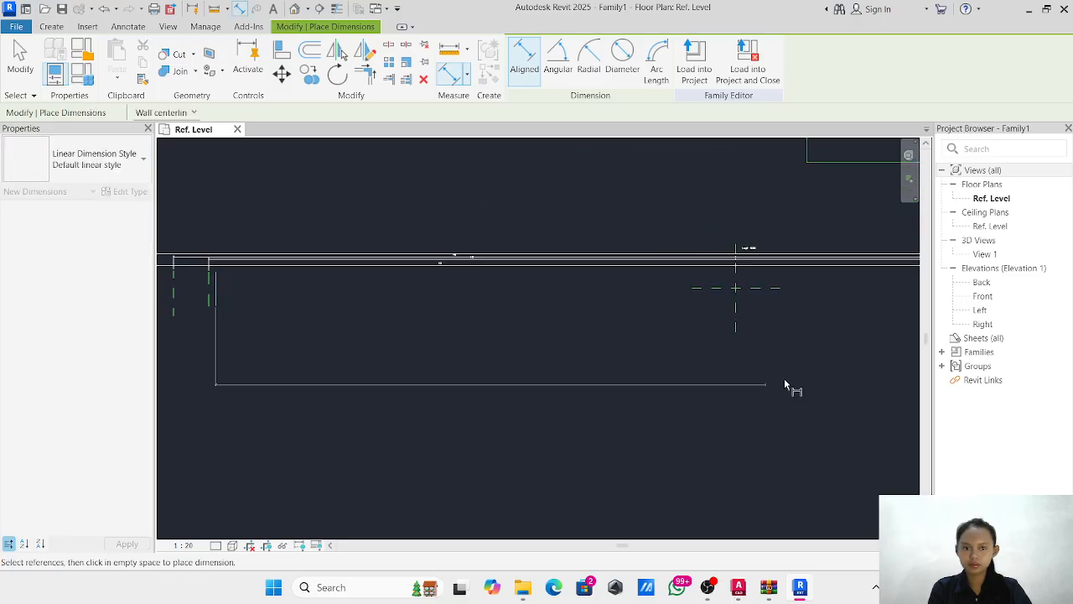
pyautogui.moveTo(803, 323); pyautogui.dragTo(228, 306, button='middle')
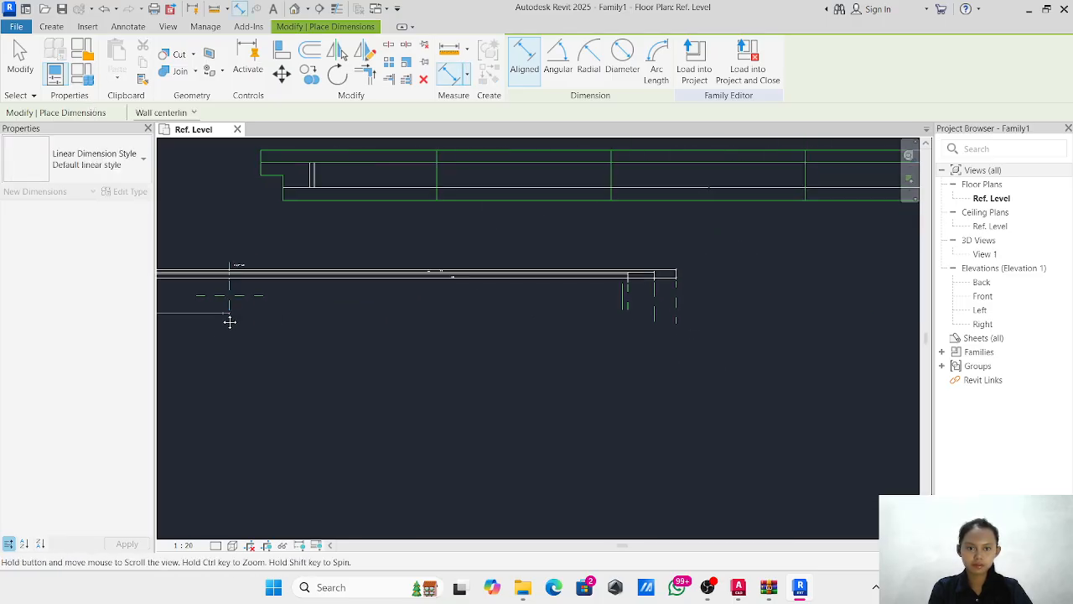
pyautogui.click(620, 295)
pyautogui.scroll(2, 327, 292)
pyautogui.moveTo(418, 298); pyautogui.dragTo(830, 322, button='middle')
pyautogui.scroll(1, 826, 320)
pyautogui.scroll(3, 640, 295)
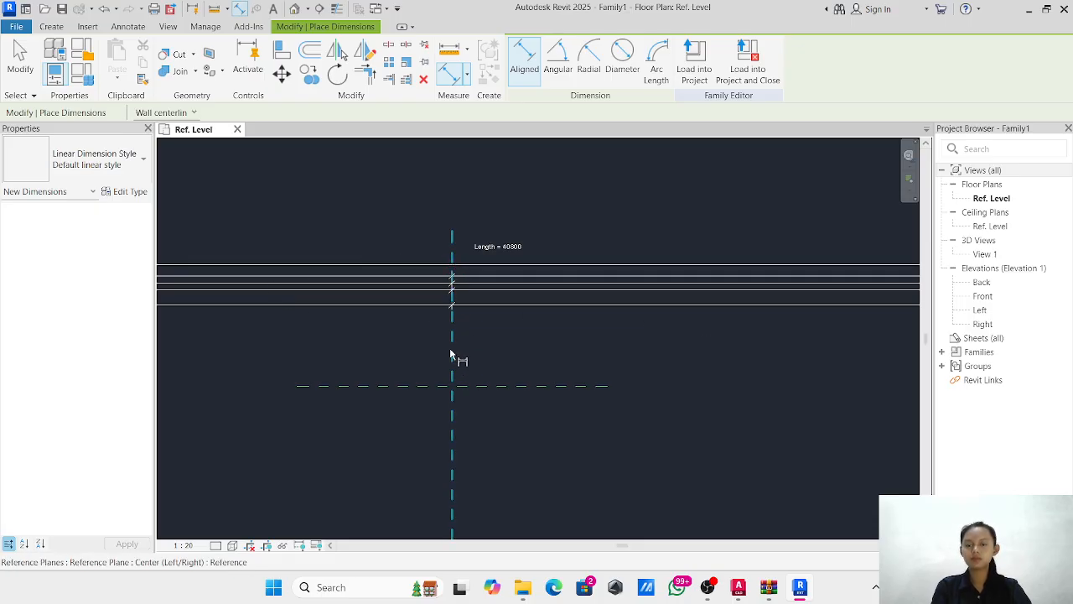
pyautogui.press('Escape')
pyautogui.press('Escape')
# Examine the imported girder elevation's right end and the three cross-section profiles below it.
pyautogui.scroll(-1, 460, 331)
pyautogui.scroll(-2, 459, 327)
pyautogui.scroll(-1, 793, 367)
pyautogui.moveTo(751, 368); pyautogui.dragTo(452, 366, button='middle')
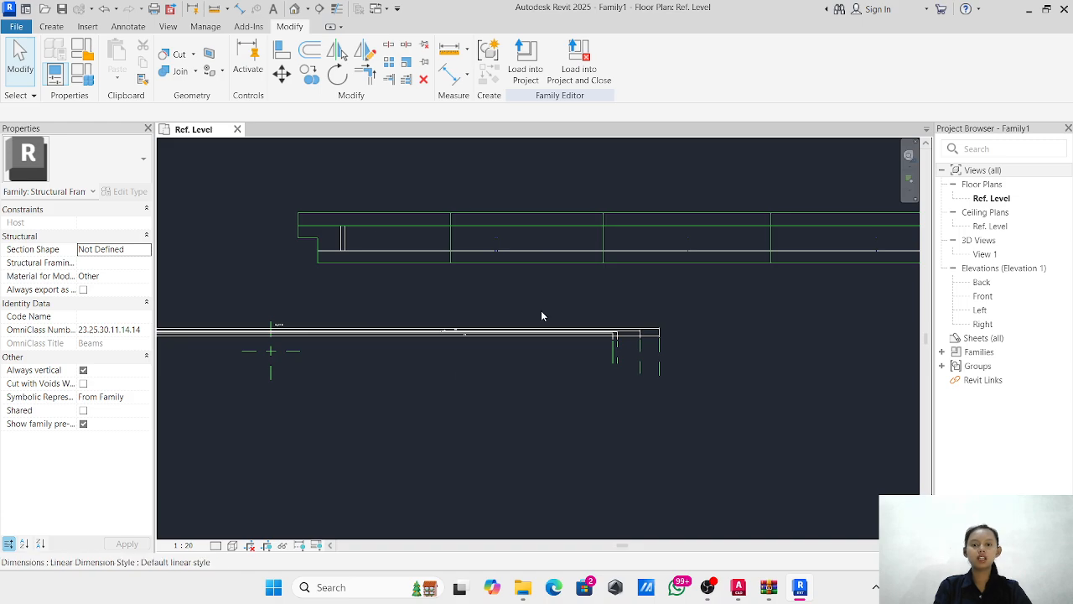
pyautogui.scroll(-2, 602, 299)
pyautogui.moveTo(855, 300); pyautogui.dragTo(590, 304, button='middle')
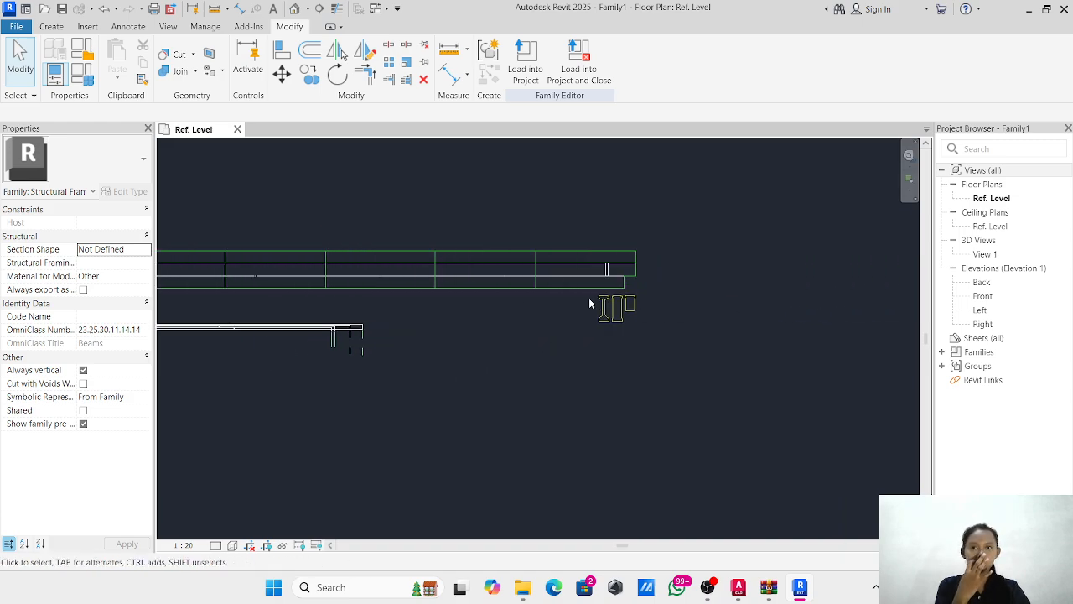
pyautogui.scroll(-1, 589, 303)
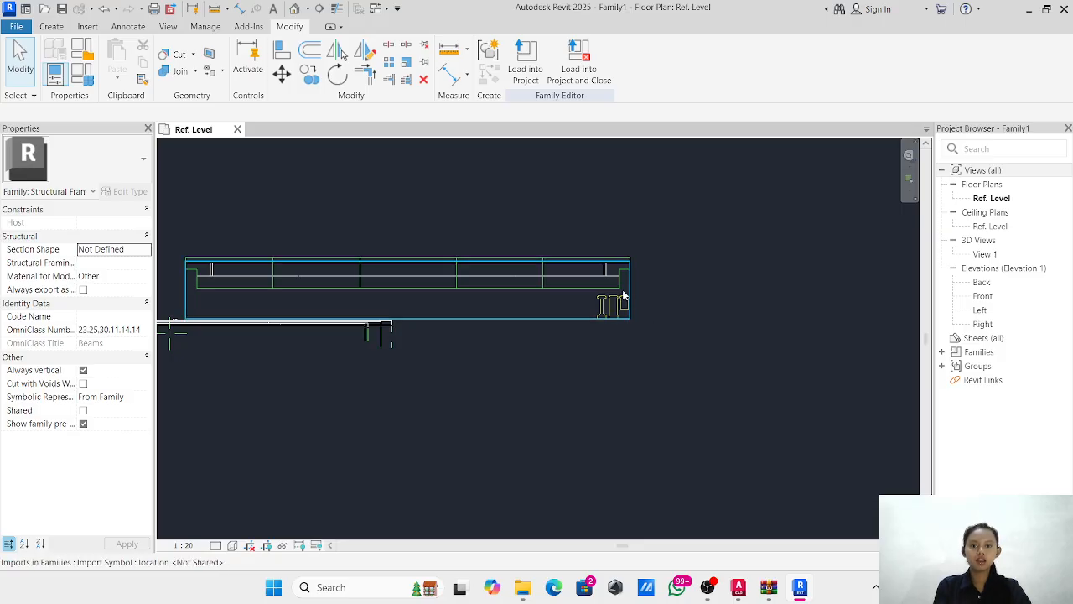
pyautogui.scroll(4, 623, 306)
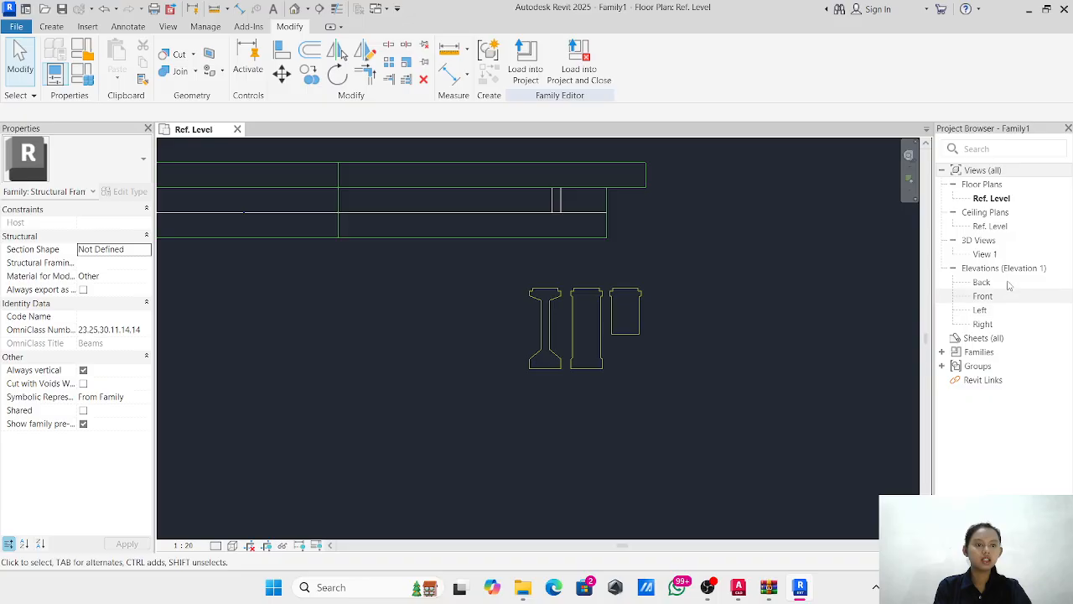
# Open the Left elevation and import 06_Gambar_Girder.dwg there without limiting it to the current view.
pyautogui.doubleClick(995, 313)
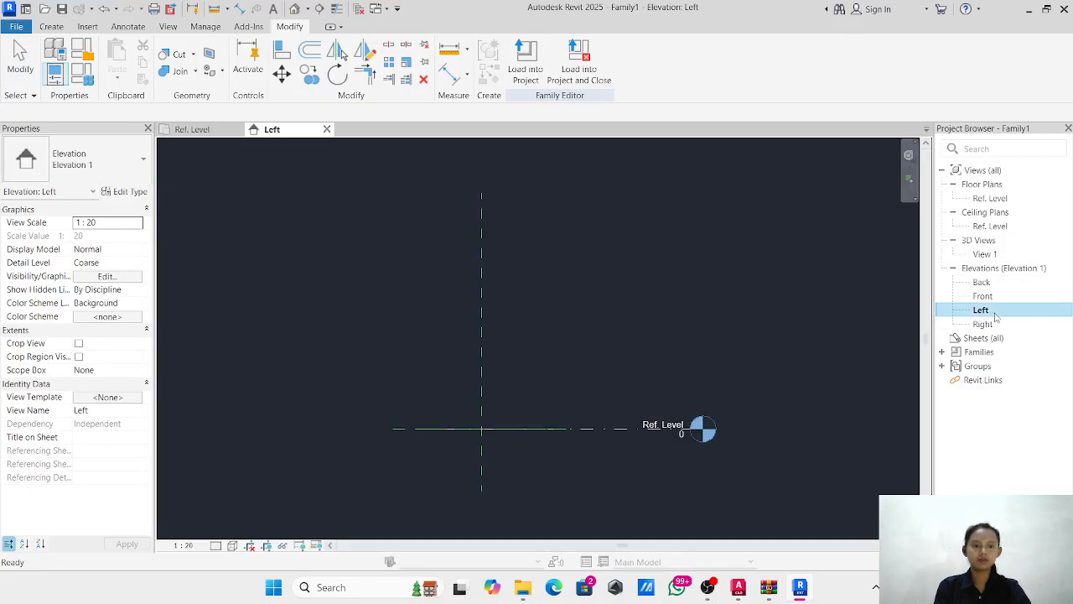
pyautogui.scroll(-4, 551, 376)
pyautogui.click(267, 464)
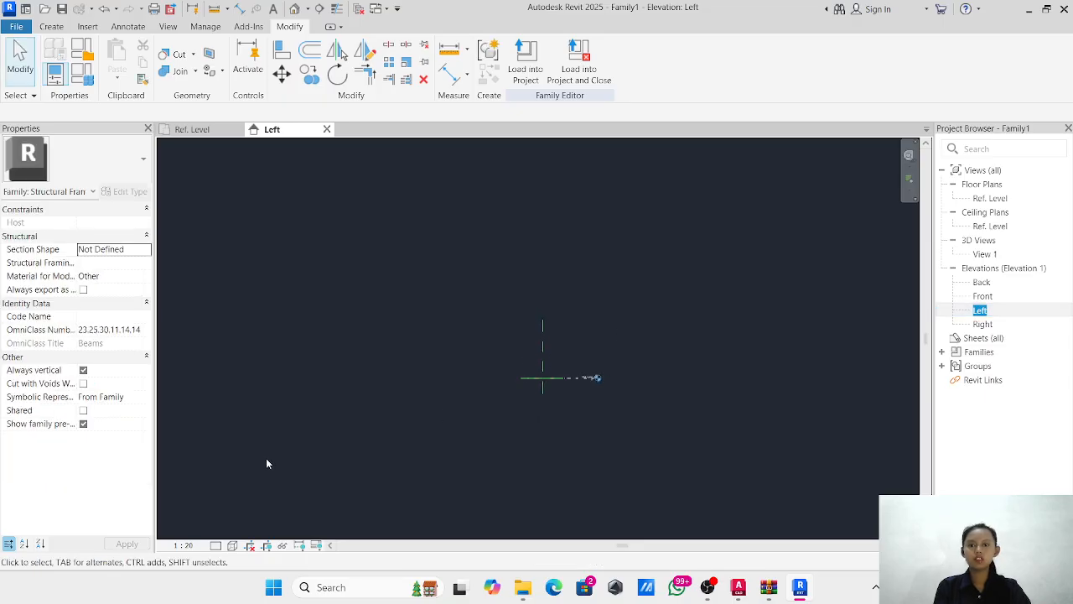
pyautogui.moveTo(648, 271); pyautogui.dragTo(259, 378, button='middle')
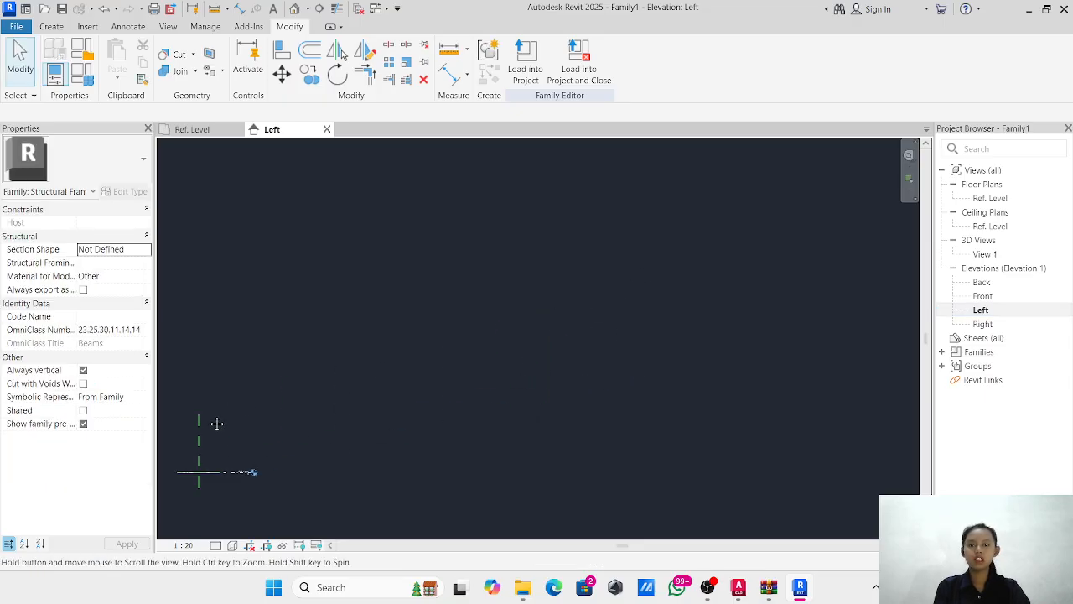
pyautogui.click(88, 27)
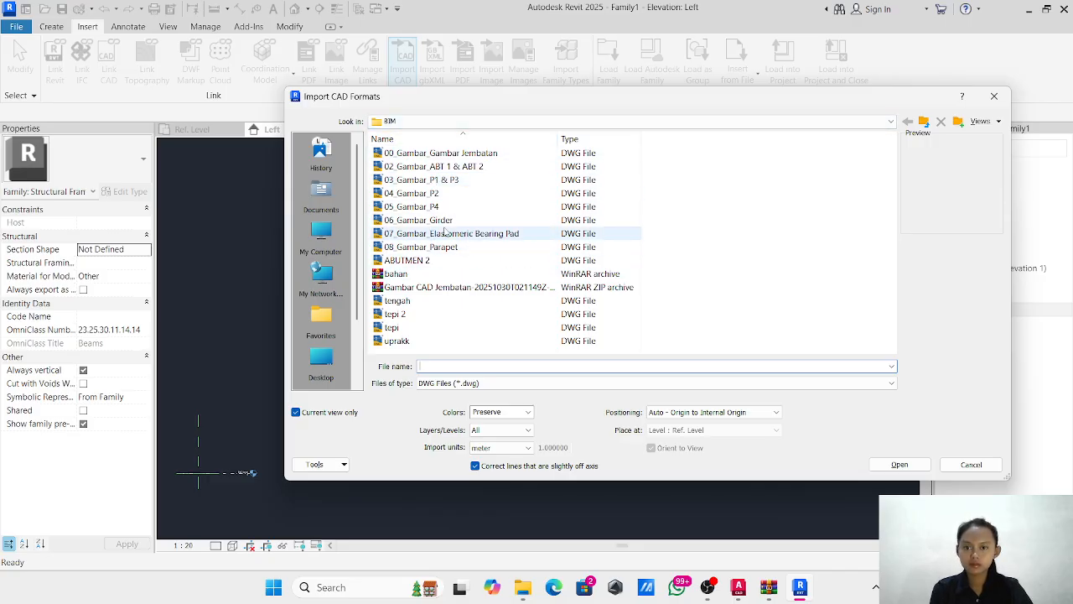
pyautogui.click(436, 220)
pyautogui.click(296, 412)
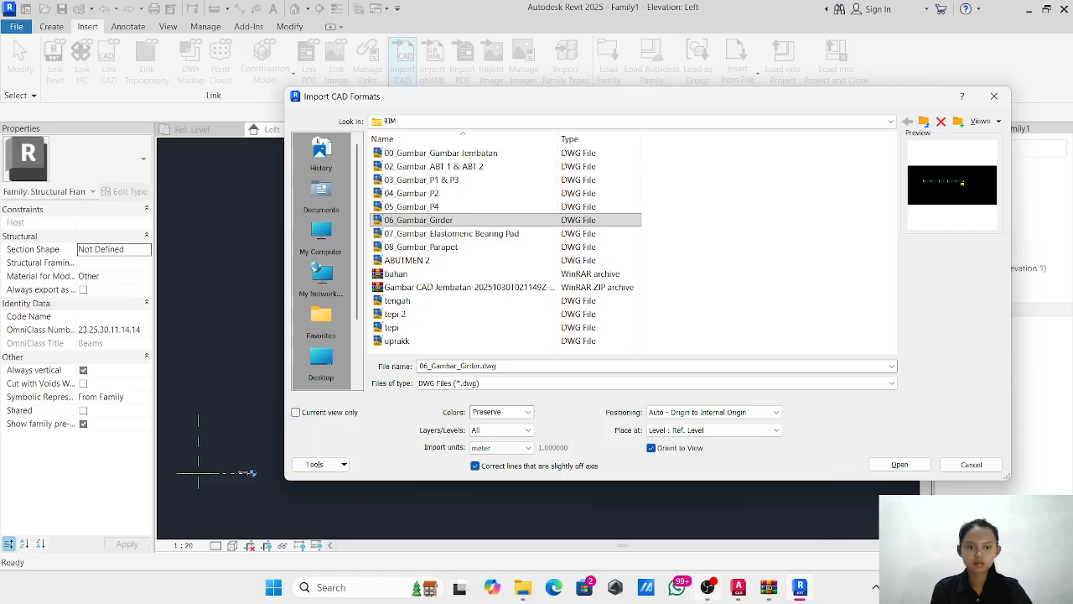
pyautogui.click(899, 464)
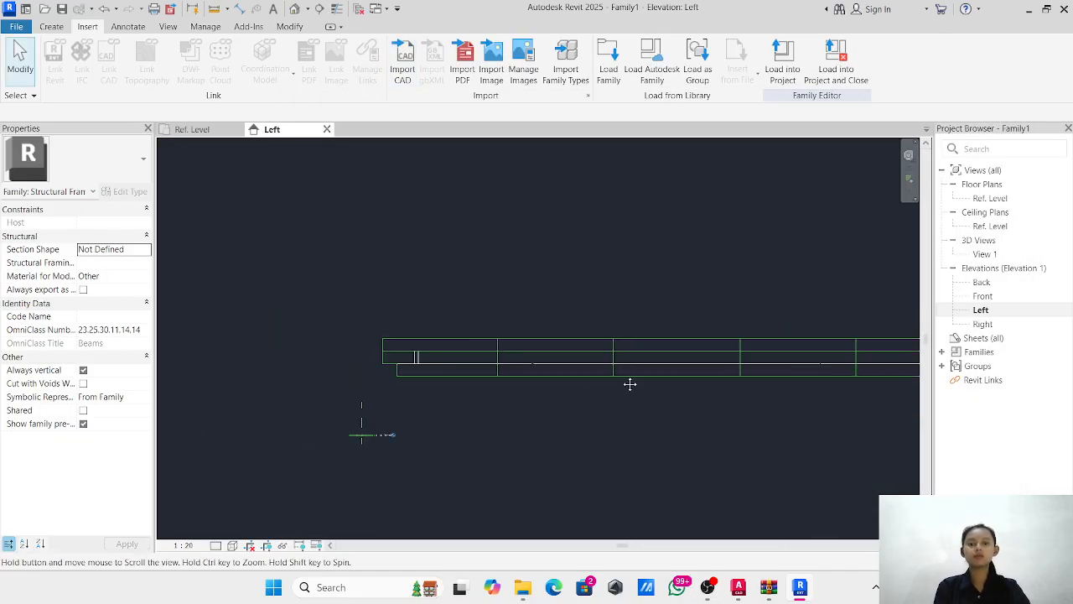
# Start an extrusion on the Reference Plane : Center (Left/Right) work plane for the imported girder cross-sections.
pyautogui.moveTo(629, 384); pyautogui.dragTo(205, 388, button='middle')
pyautogui.scroll(3, 543, 411)
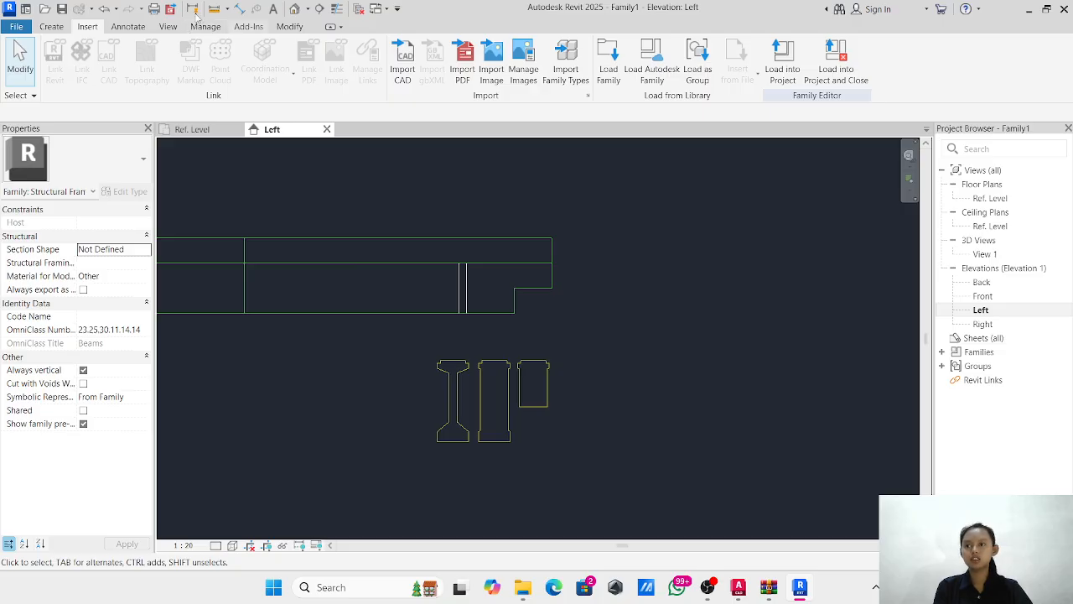
pyautogui.click(52, 27)
pyautogui.click(119, 60)
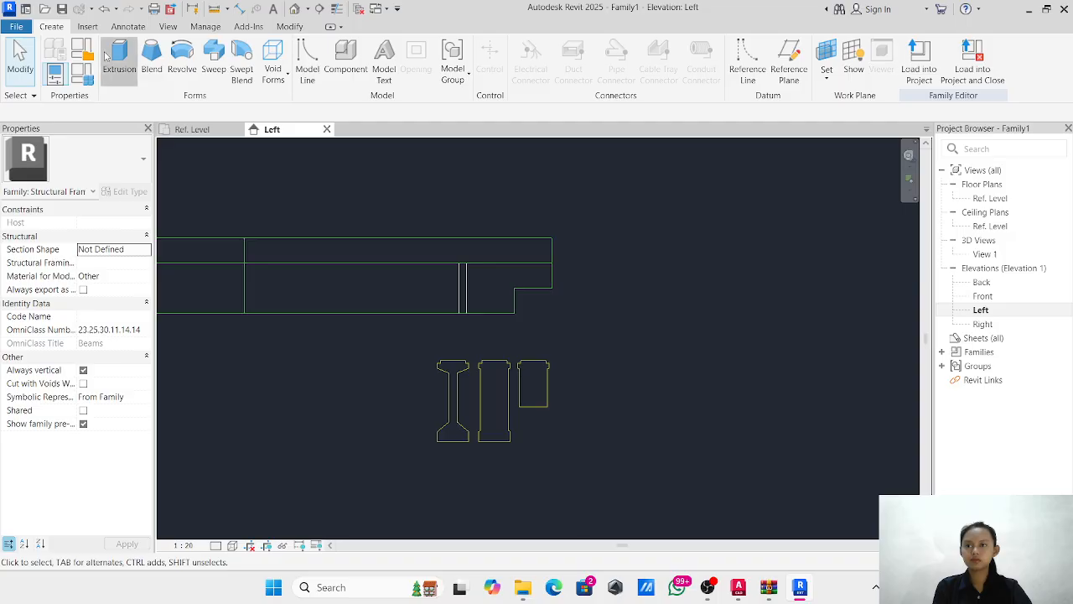
pyautogui.click(622, 291)
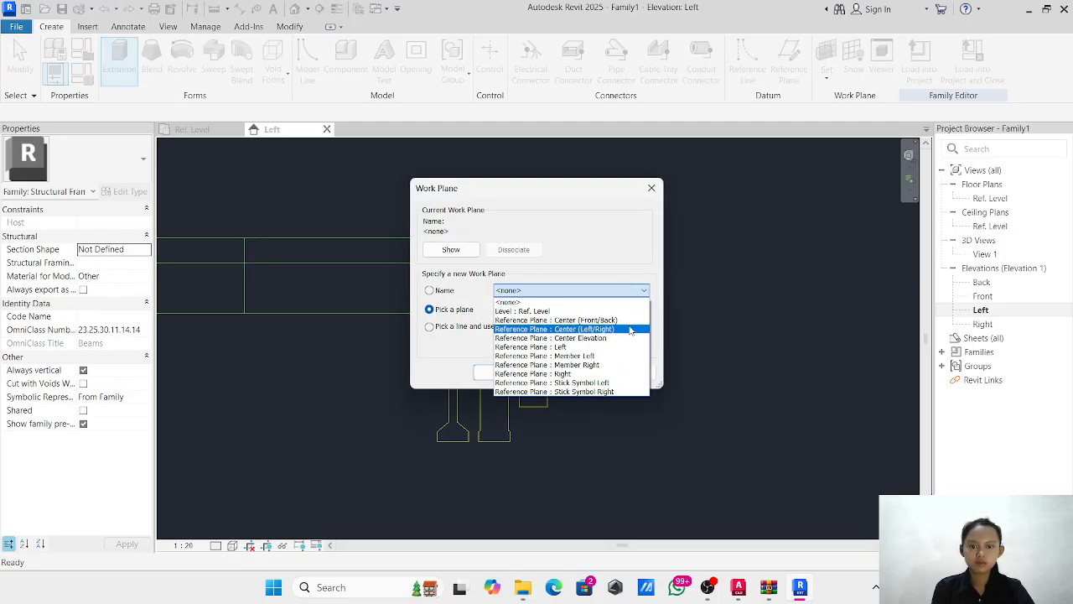
pyautogui.click(637, 322)
pyautogui.click(501, 373)
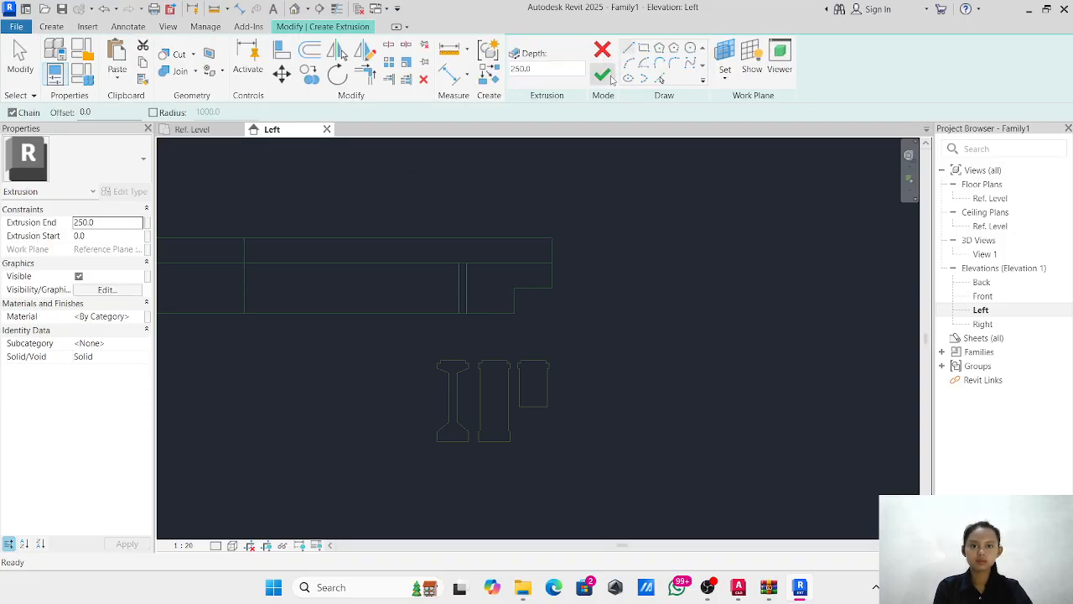
# Trace the top edge and right side of the shortest imported cross-section profile with Pick Lines.
pyautogui.click(661, 78)
pyautogui.scroll(3, 545, 382)
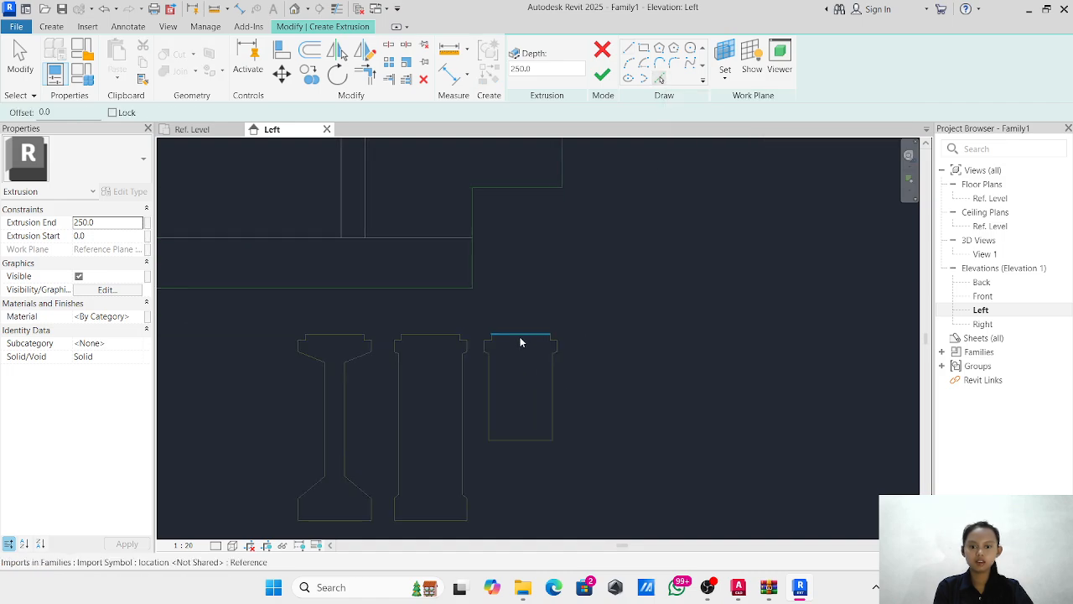
pyautogui.scroll(3, 547, 346)
pyautogui.click(555, 327)
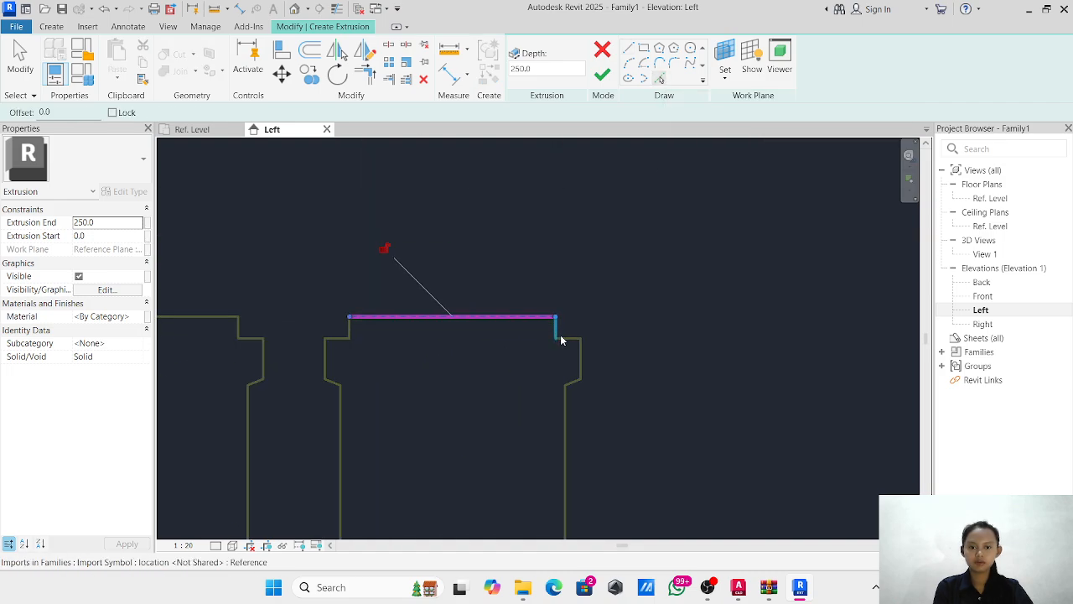
pyautogui.click(575, 344)
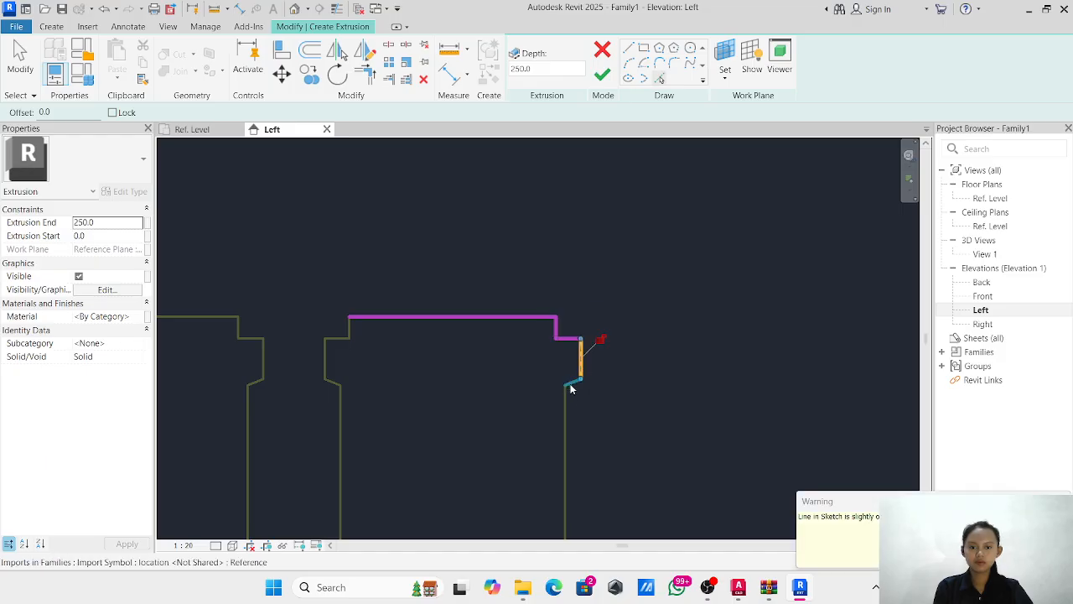
pyautogui.click(571, 389)
pyautogui.click(566, 415)
pyautogui.scroll(-3, 508, 368)
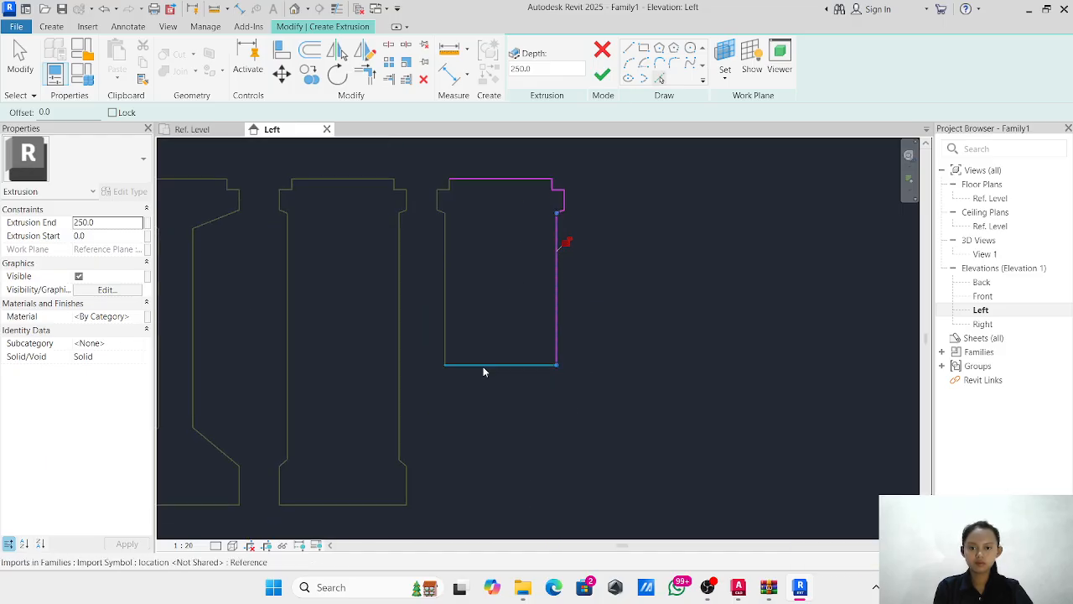
# Trace the remaining edges of the short profile to close the sketch, and finish the extrusion with a 250 mm depth.
pyautogui.click(447, 302)
pyautogui.scroll(3, 437, 207)
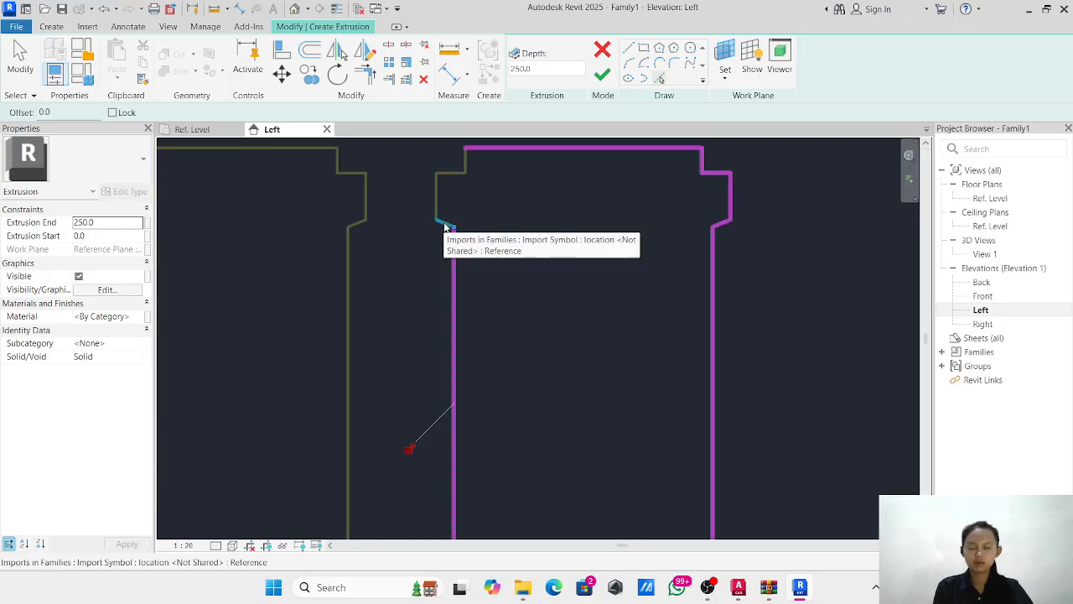
pyautogui.click(446, 224)
pyautogui.click(436, 195)
pyautogui.scroll(3, 448, 171)
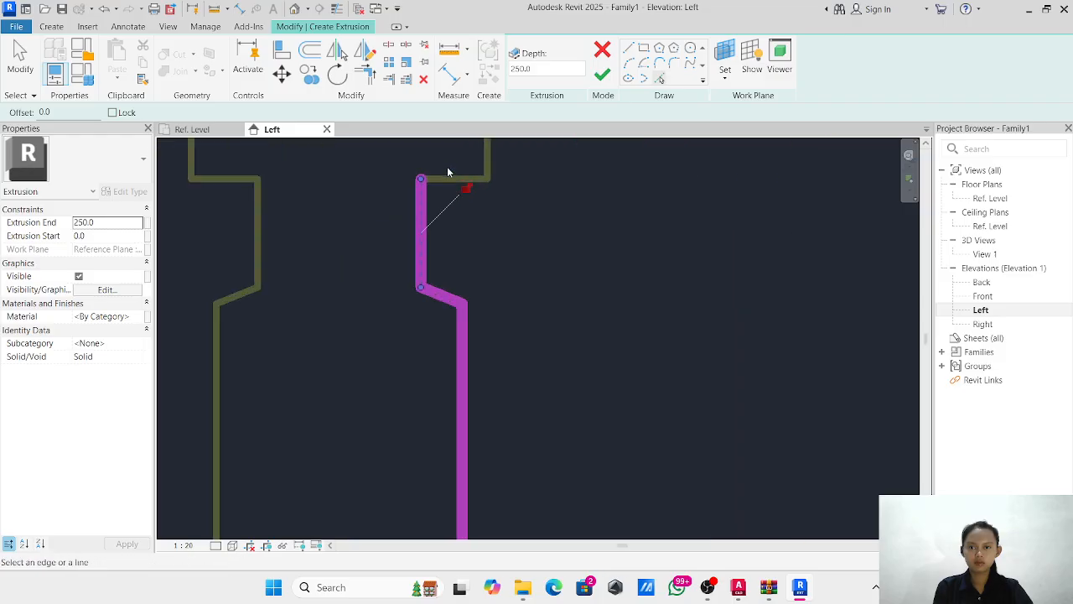
pyautogui.click(448, 180)
pyautogui.click(496, 159)
pyautogui.scroll(-3, 571, 190)
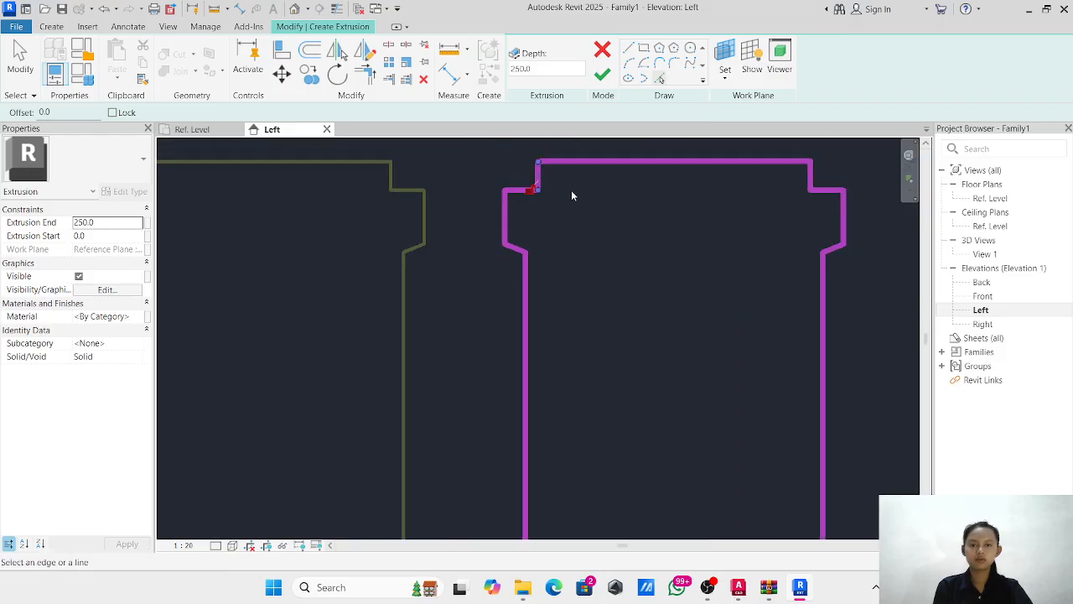
pyautogui.click(602, 74)
pyautogui.scroll(-1, 499, 141)
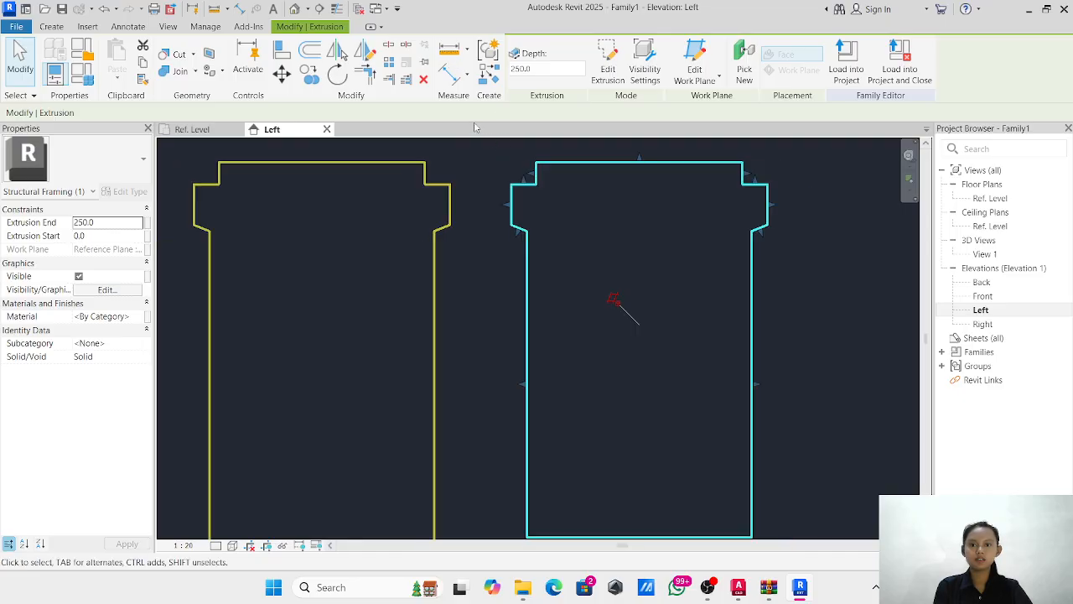
# Move the extrusion by its bottom midpoint onto the intersection of the centre reference plane and Ref. Level.
pyautogui.scroll(-5, 471, 143)
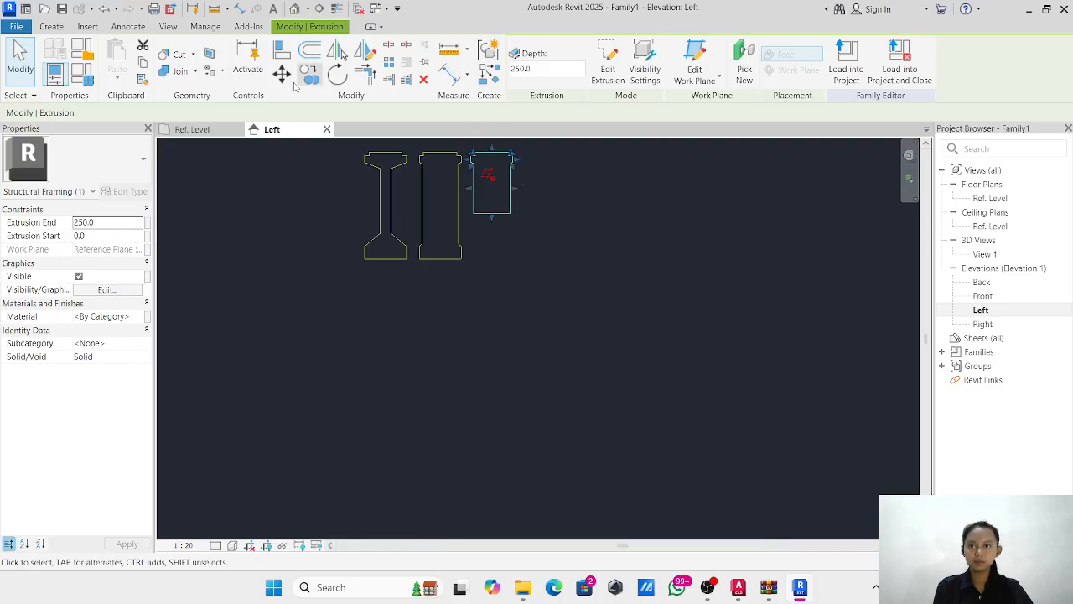
pyautogui.scroll(-2, 495, 254)
pyautogui.moveTo(490, 253); pyautogui.dragTo(598, 272, button='middle')
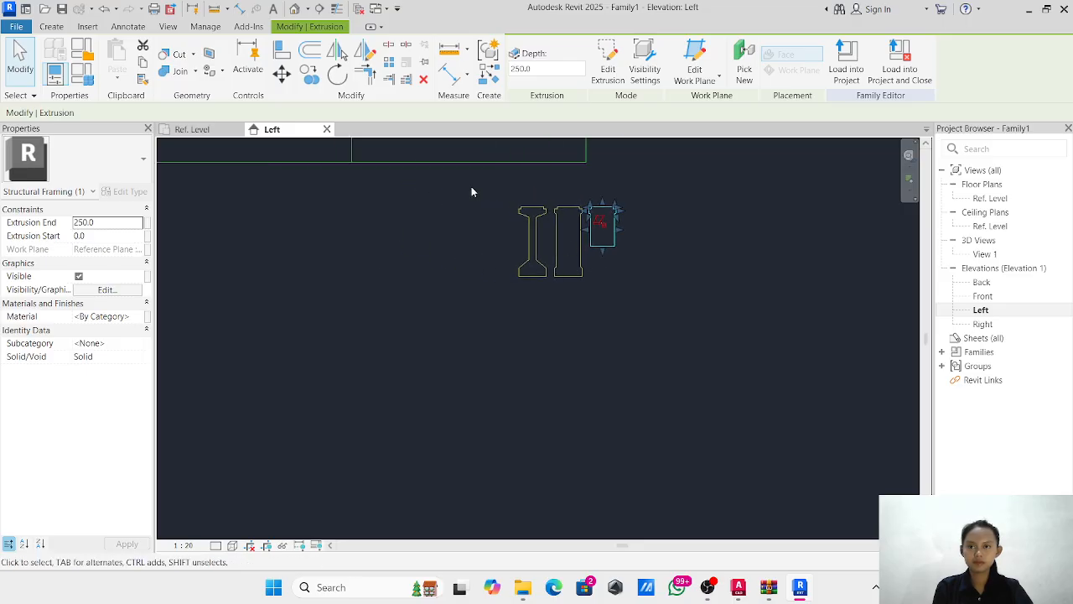
pyautogui.click(283, 73)
pyautogui.click(602, 249)
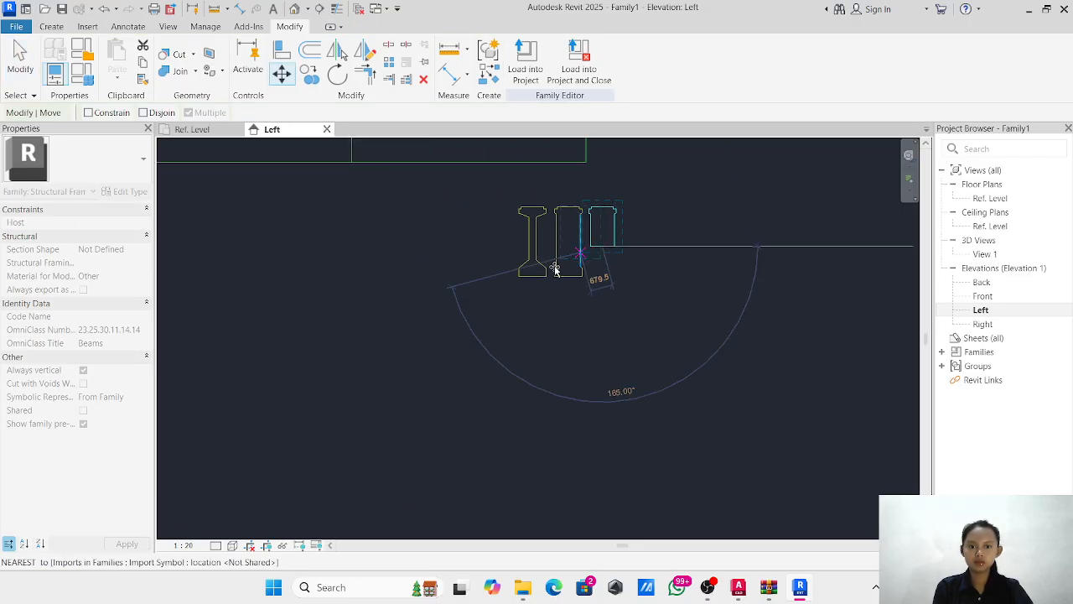
pyautogui.moveTo(269, 240); pyautogui.dragTo(499, 327, button='middle')
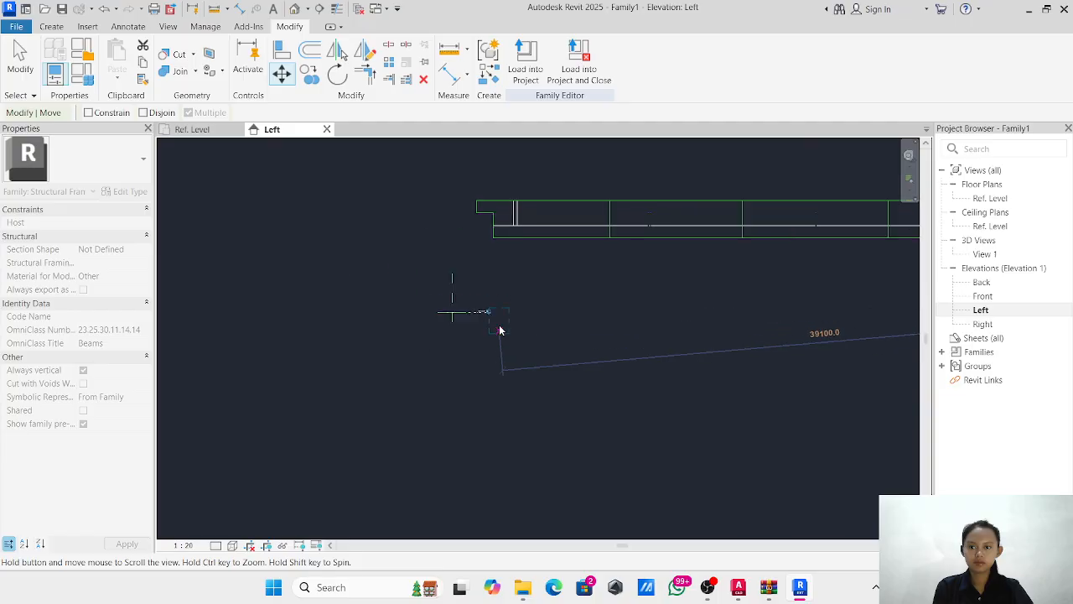
pyautogui.scroll(5, 454, 323)
pyautogui.click(446, 273)
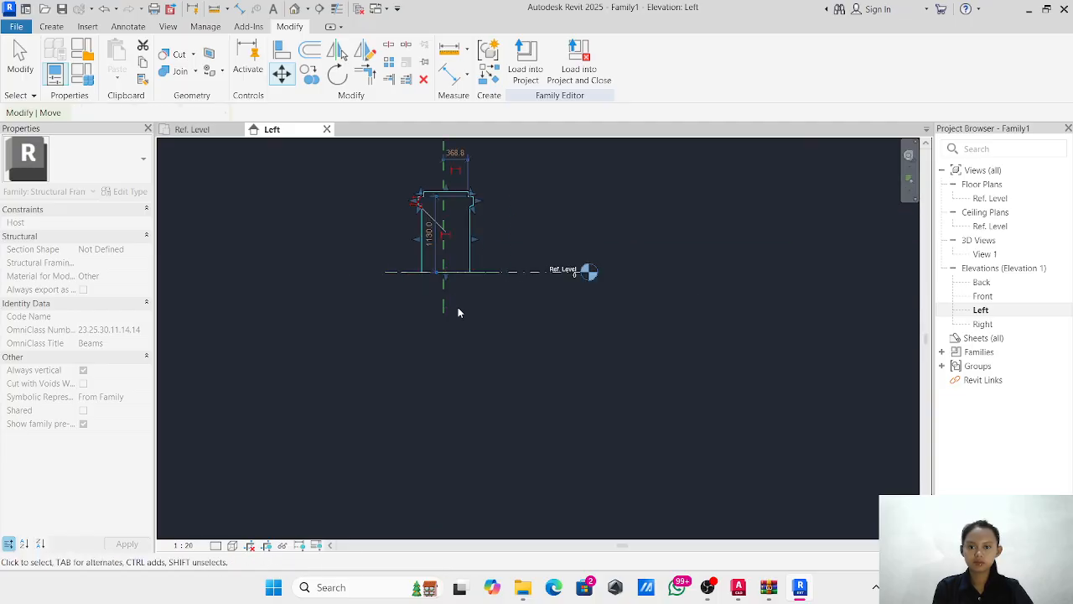
pyautogui.press('Escape')
# Examine the relocated extrusion against the imported girder elevation and its cross-section profiles.
pyautogui.scroll(-2, 587, 239)
pyautogui.scroll(-1, 615, 240)
pyautogui.moveTo(584, 266); pyautogui.dragTo(472, 322, button='middle')
pyautogui.scroll(-1, 686, 280)
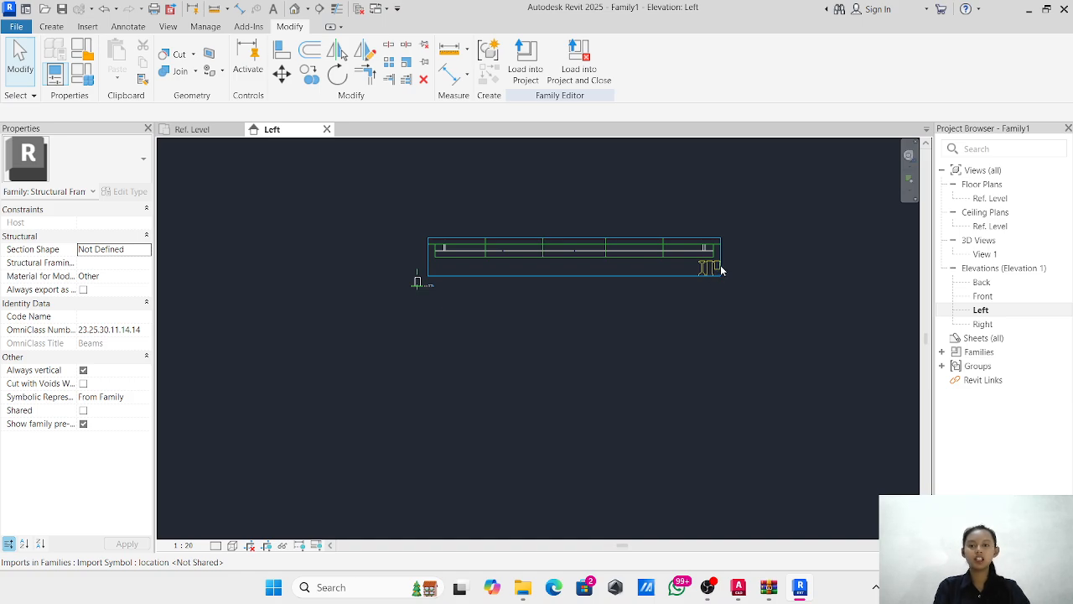
pyautogui.scroll(3, 417, 283)
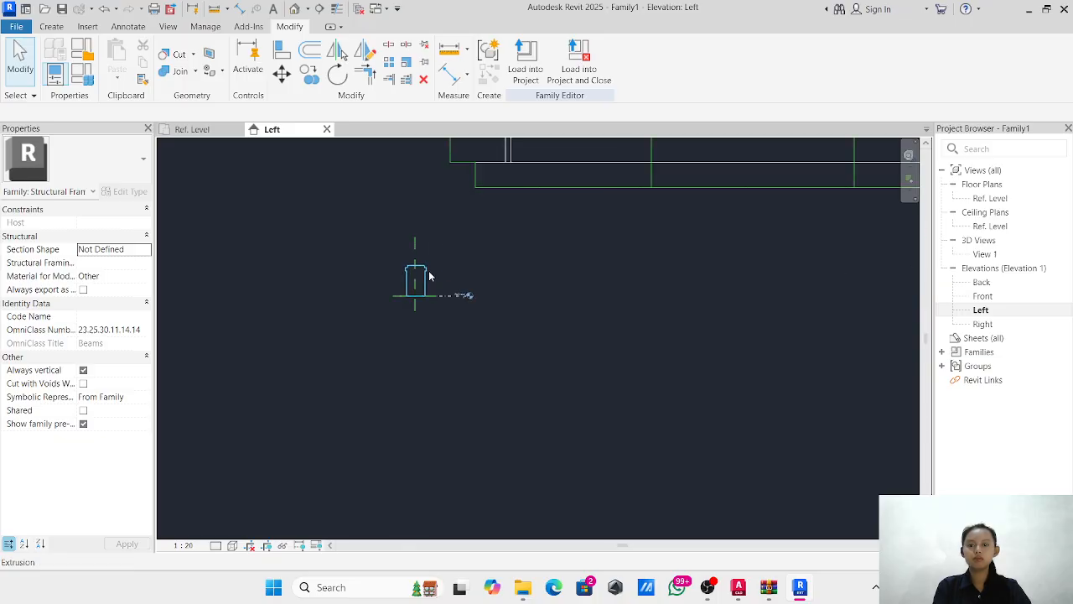
pyautogui.scroll(-2, 503, 252)
pyautogui.moveTo(458, 277); pyautogui.dragTo(87, 362, button='middle')
pyautogui.scroll(-2, 382, 289)
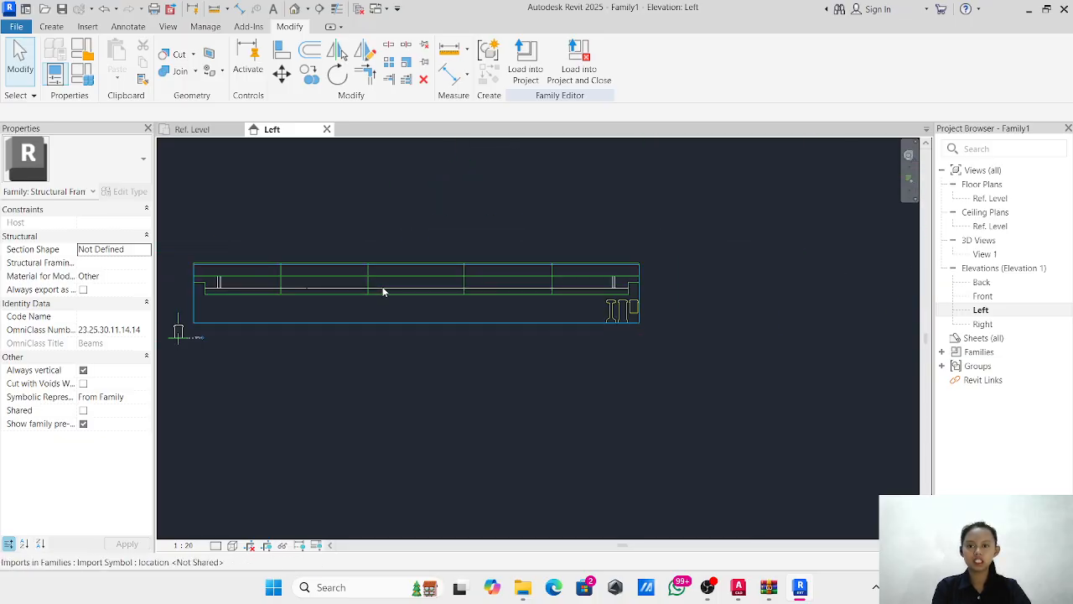
pyautogui.moveTo(383, 288); pyautogui.dragTo(605, 245, button='middle')
# In the Ref. Level floor plan, stretch the extrusion lengthwise away from the centre plane toward the girder's right end.
pyautogui.click(189, 129)
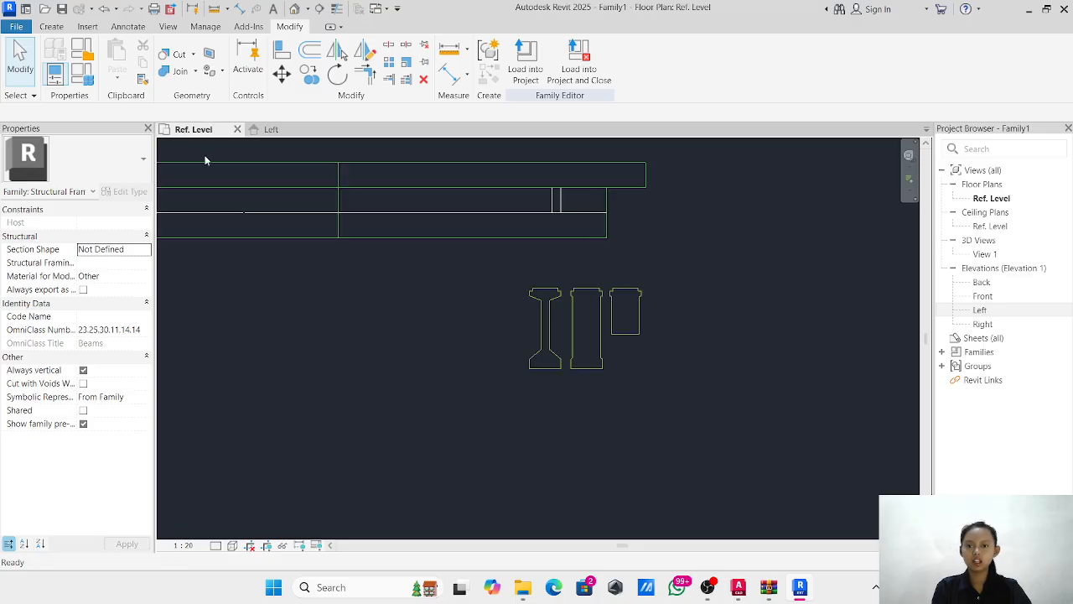
pyautogui.scroll(-2, 544, 276)
pyautogui.moveTo(543, 276); pyautogui.dragTo(838, 253, button='middle')
pyautogui.moveTo(315, 340); pyautogui.dragTo(434, 324, button='middle')
pyautogui.scroll(-1, 434, 323)
pyautogui.scroll(5, 301, 308)
pyautogui.click(280, 292)
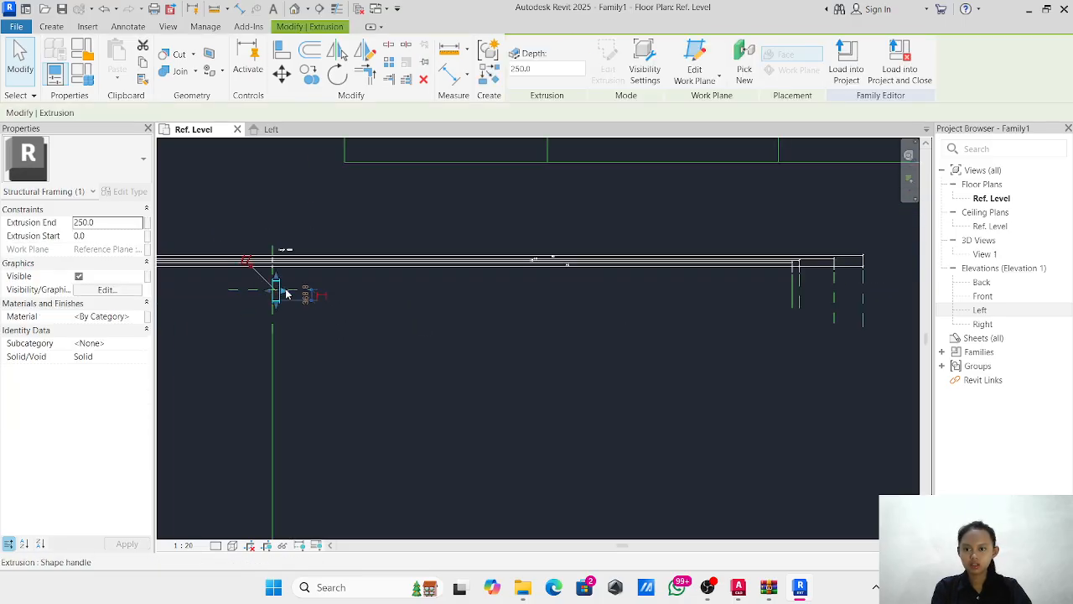
pyautogui.moveTo(284, 292); pyautogui.dragTo(384, 292)
pyautogui.click(503, 318)
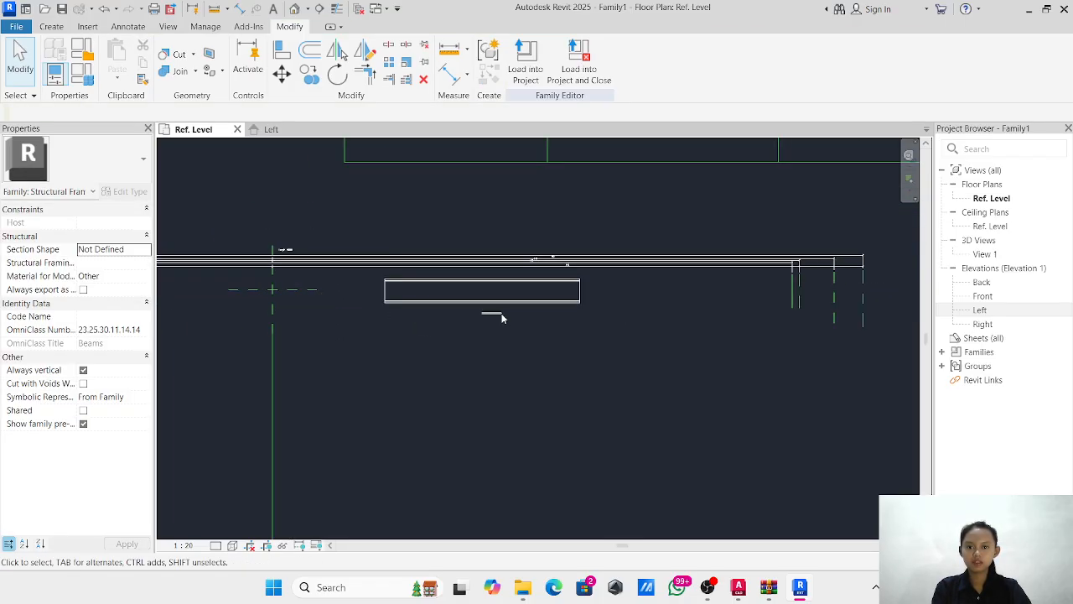
# Align the extrusion's right end to the Right reference plane and its left end to the adjacent reference plane inward.
pyautogui.click(282, 51)
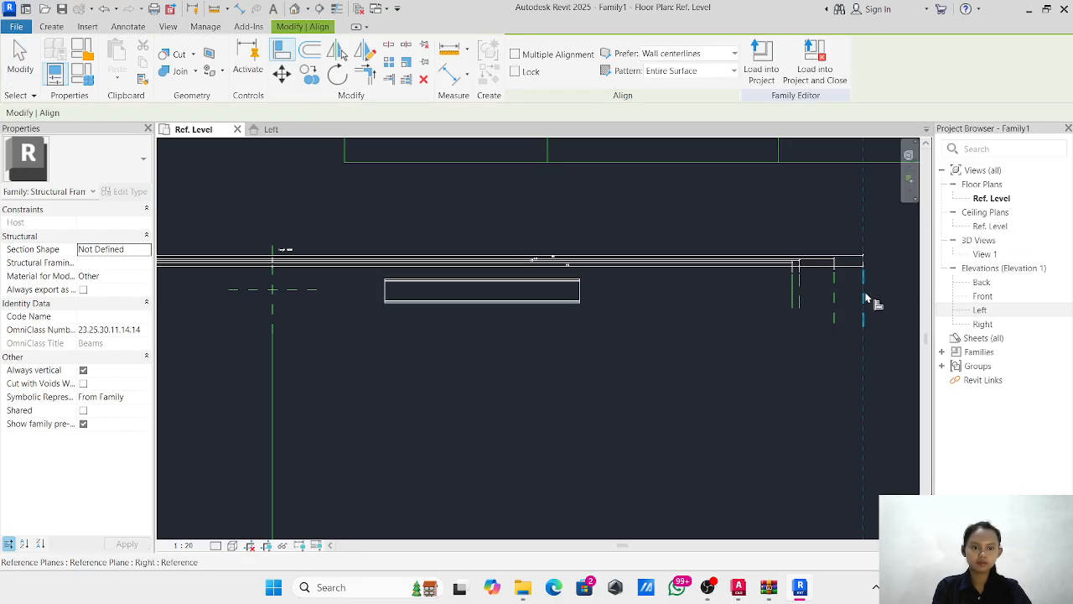
pyautogui.click(872, 302)
pyautogui.click(581, 294)
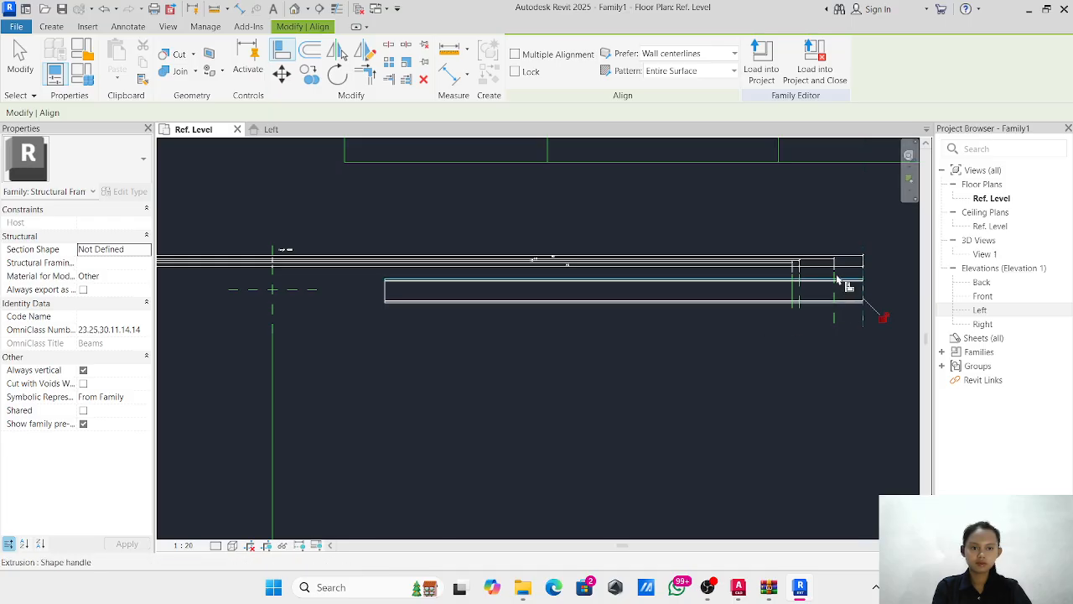
pyautogui.click(835, 317)
pyautogui.click(397, 291)
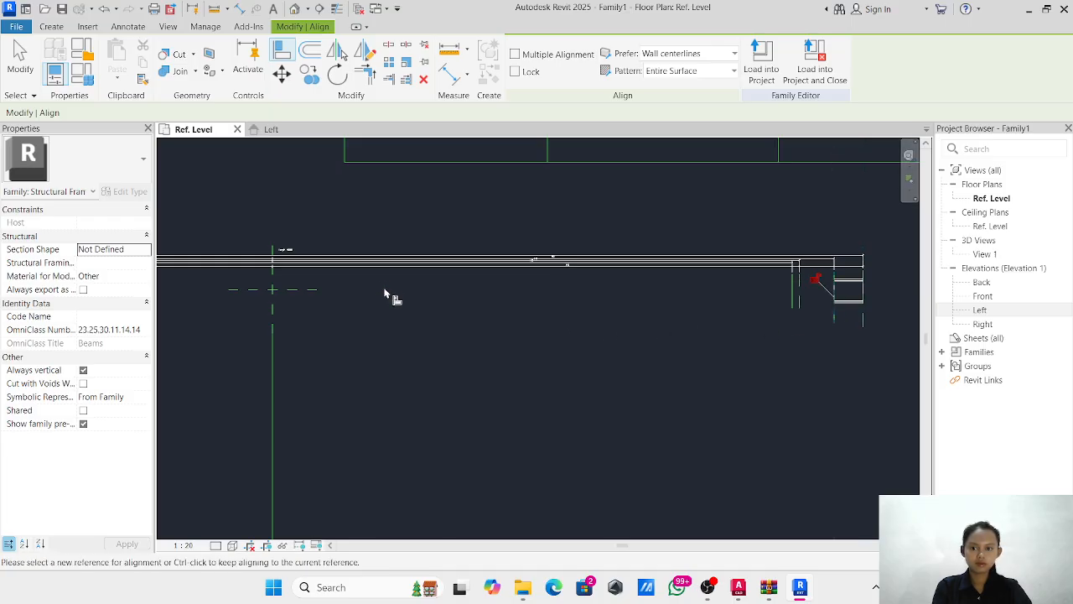
# Inspect the aligned end block in 3D and return to the cross-section profiles in the Left elevation.
pyautogui.click(295, 9)
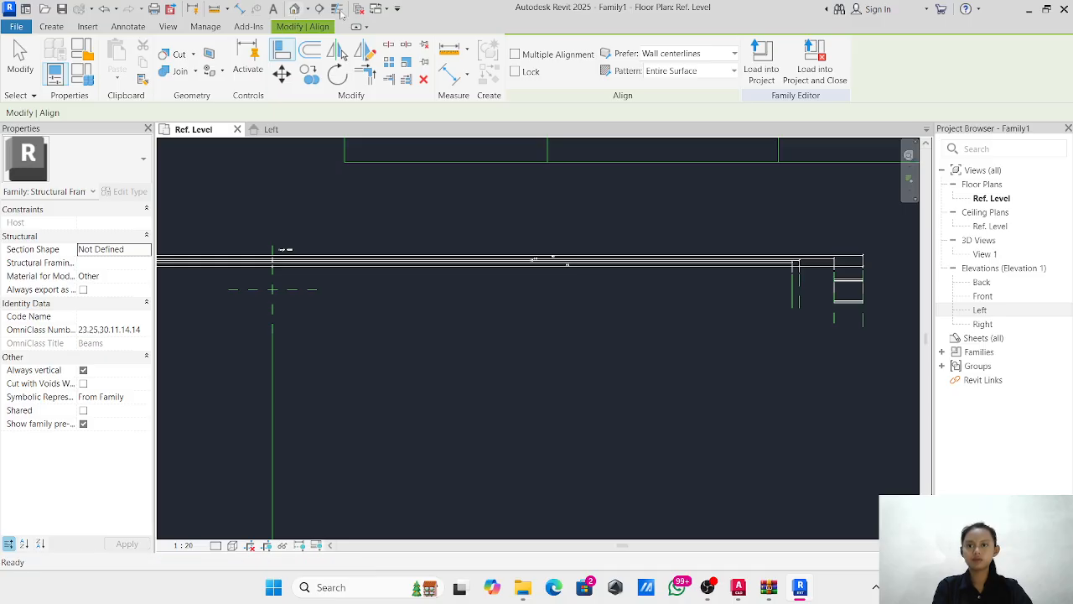
pyautogui.scroll(8, 804, 361)
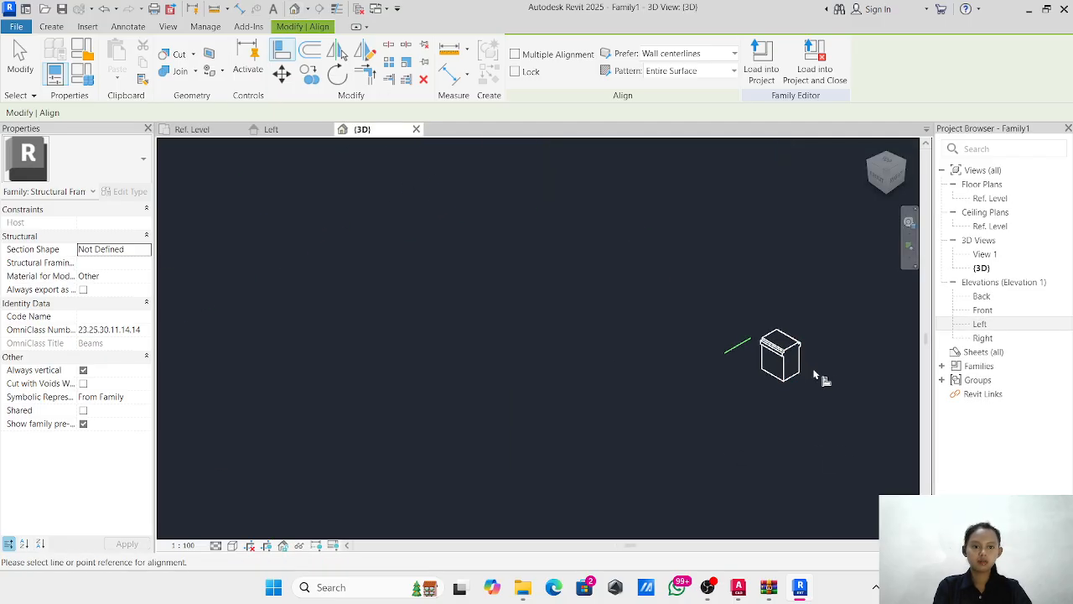
pyautogui.click(269, 129)
pyautogui.scroll(3, 861, 266)
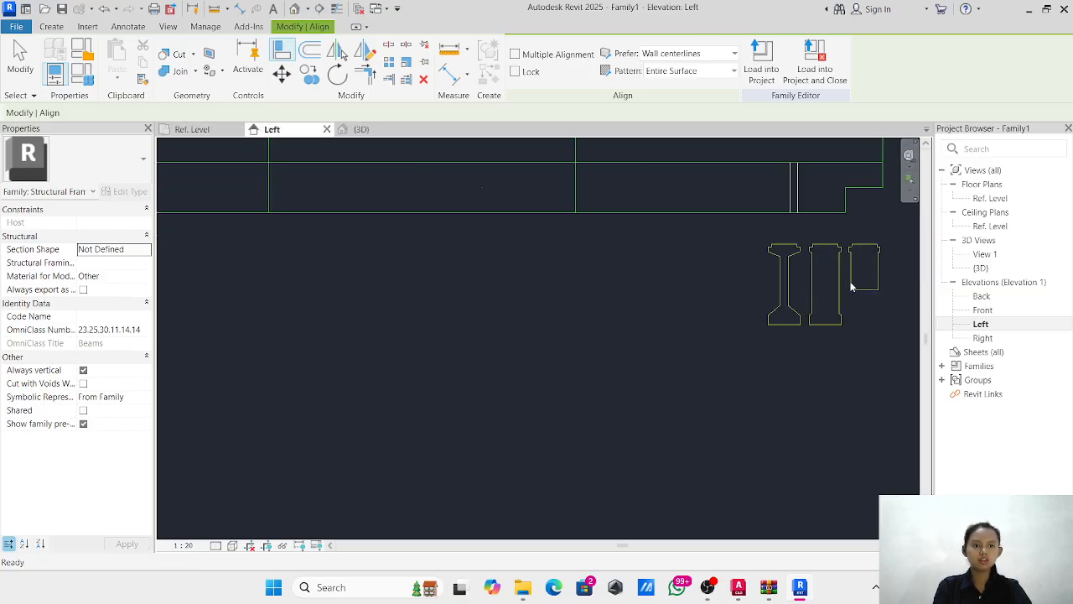
# Start an extrusion in the Left elevation with Reference Plane : Center (Left/Right) as the named work plane.
pyautogui.press('Escape')
pyautogui.press('Escape')
pyautogui.moveTo(839, 276); pyautogui.dragTo(497, 356, button='middle')
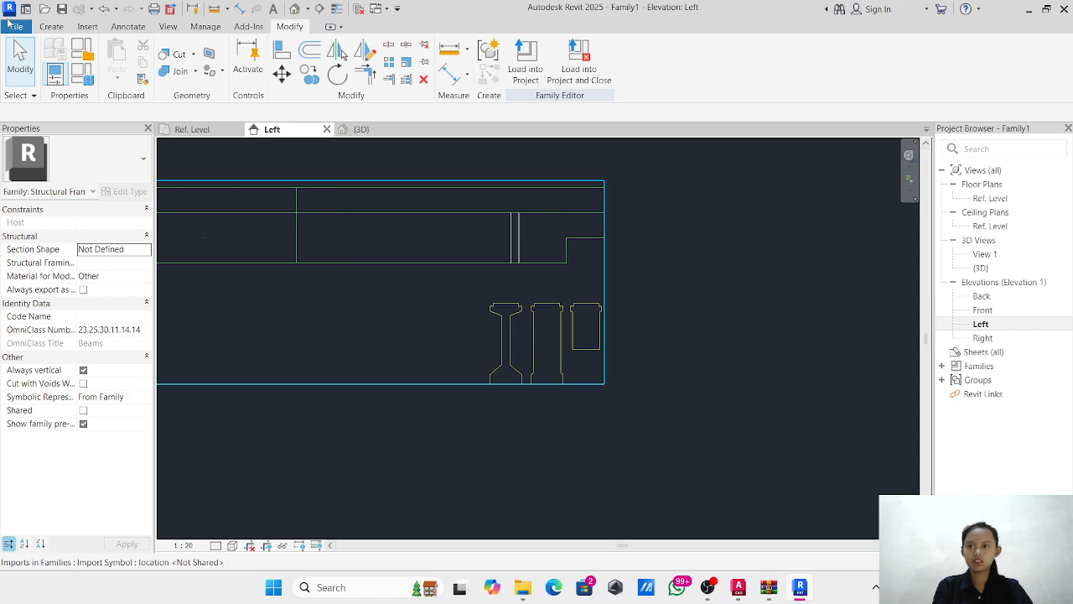
pyautogui.click(59, 26)
pyautogui.click(119, 60)
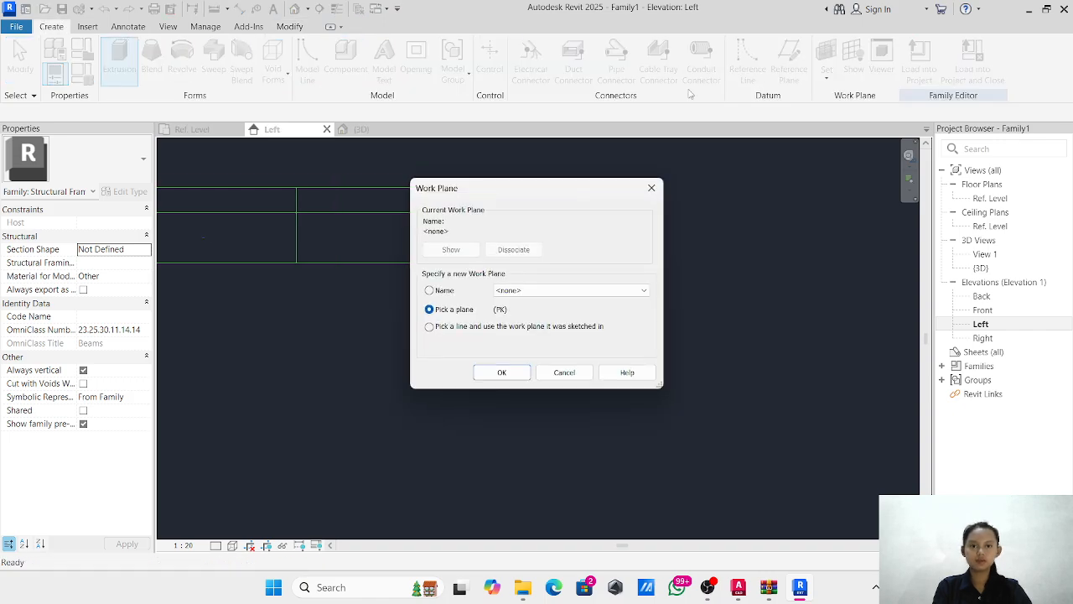
pyautogui.click(616, 291)
pyautogui.click(620, 324)
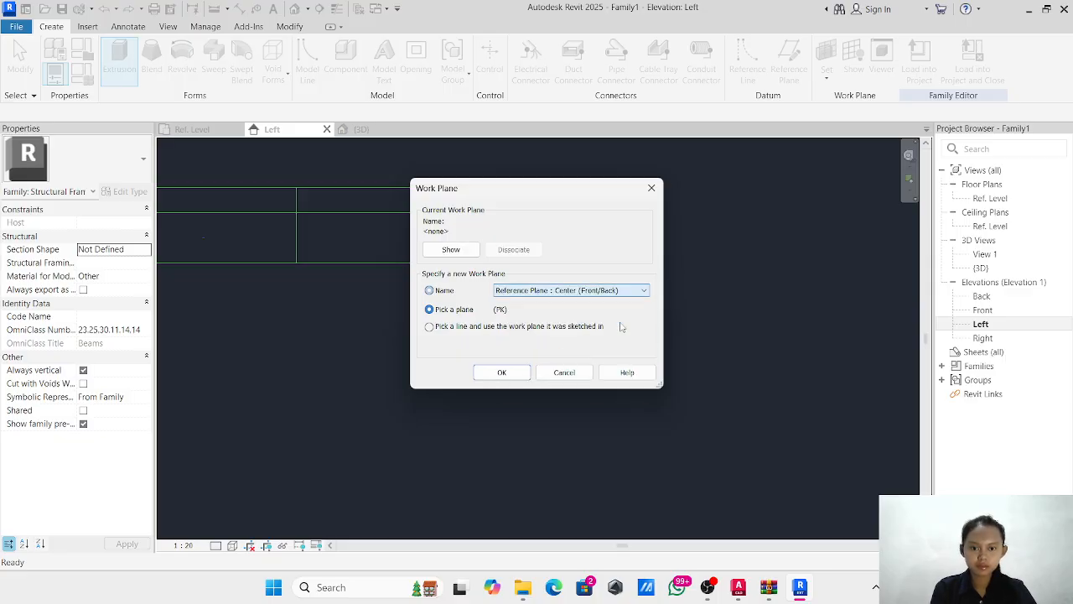
pyautogui.click(618, 291)
pyautogui.click(617, 333)
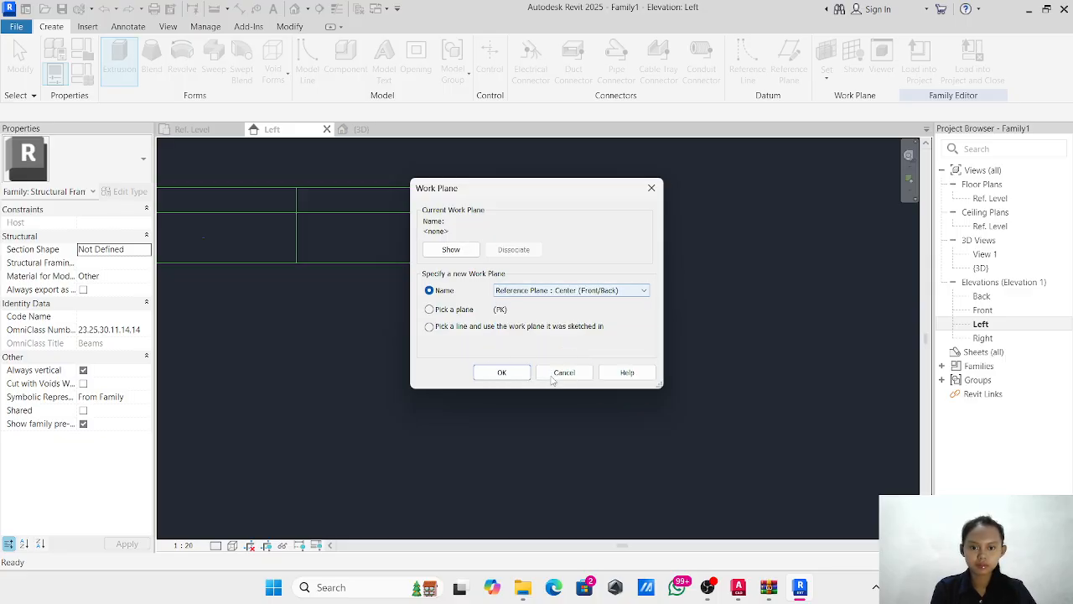
pyautogui.click(610, 290)
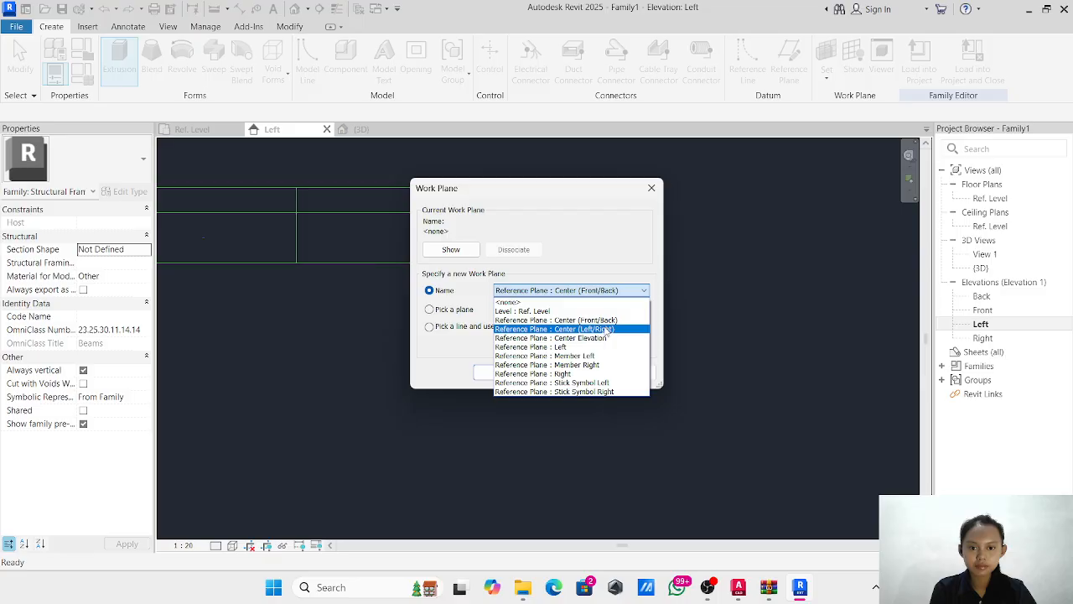
pyautogui.click(606, 334)
pyautogui.click(501, 372)
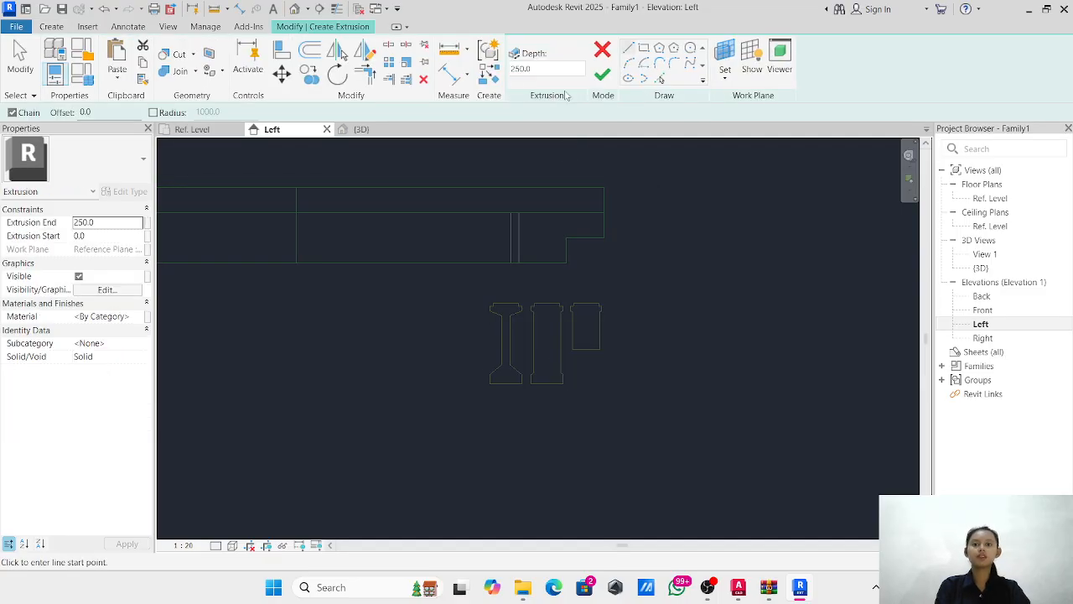
# Trace the middle cross-section's top edge, right flange steps and right web edge into the extrusion sketch with Pick Lines.
pyautogui.scroll(4, 543, 331)
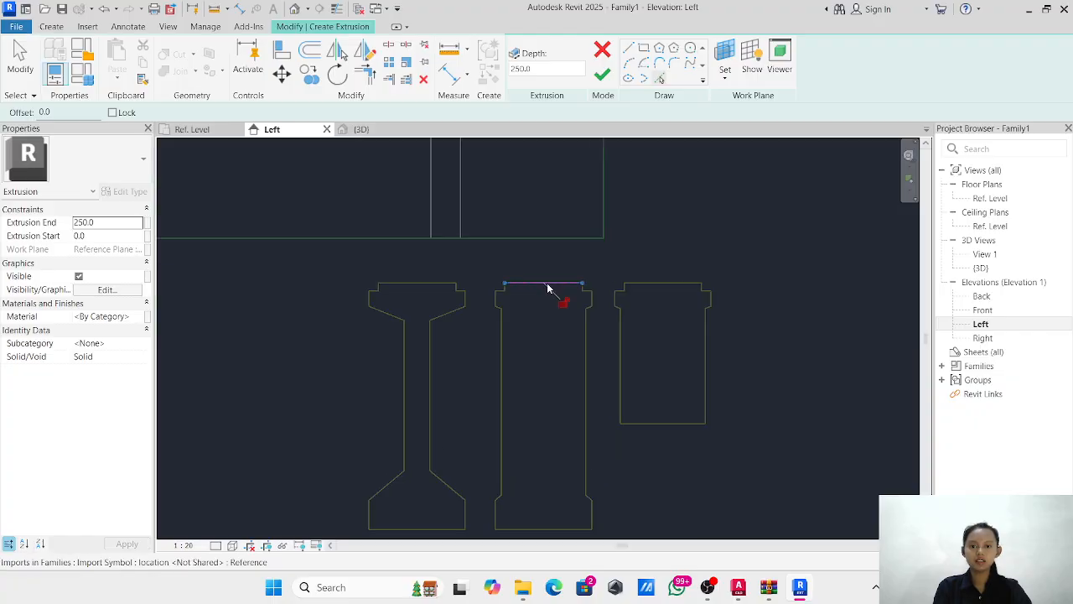
pyautogui.scroll(3, 582, 297)
pyautogui.click(600, 282)
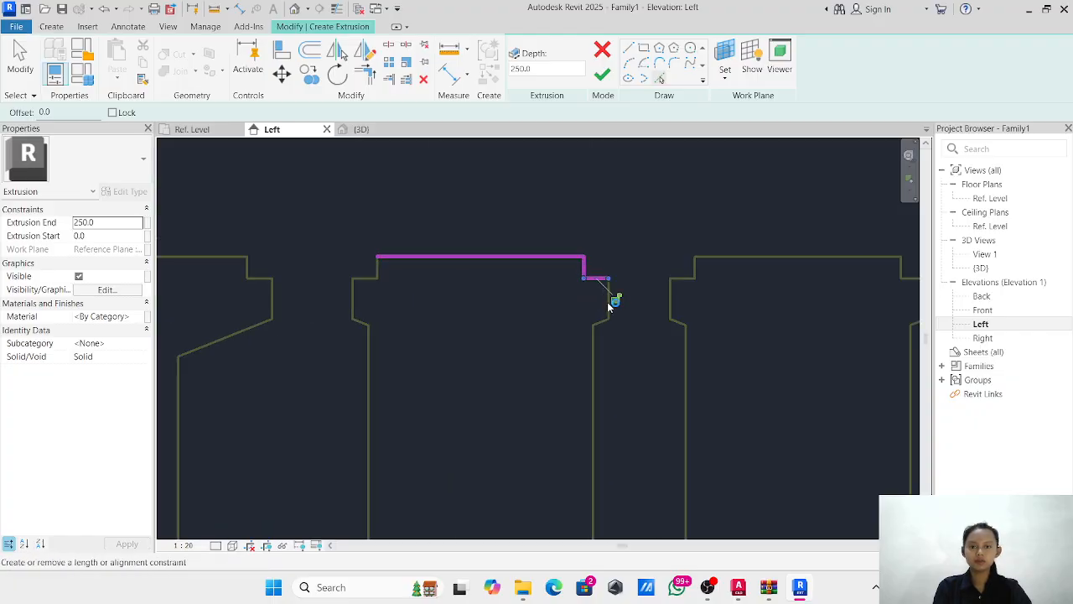
pyautogui.click(608, 312)
pyautogui.click(594, 334)
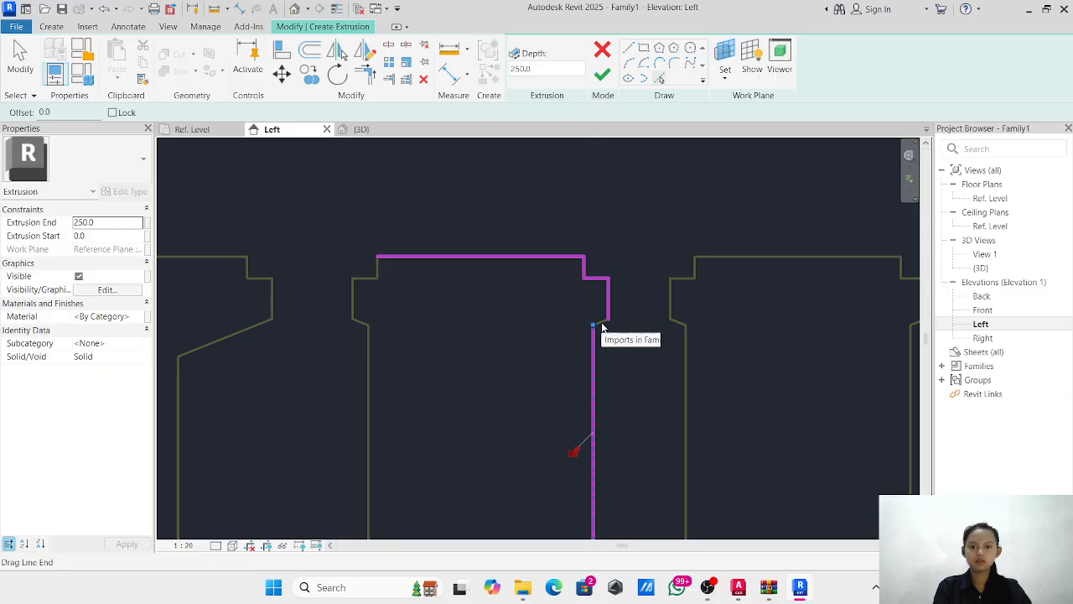
pyautogui.click(603, 327)
pyautogui.scroll(3, 603, 331)
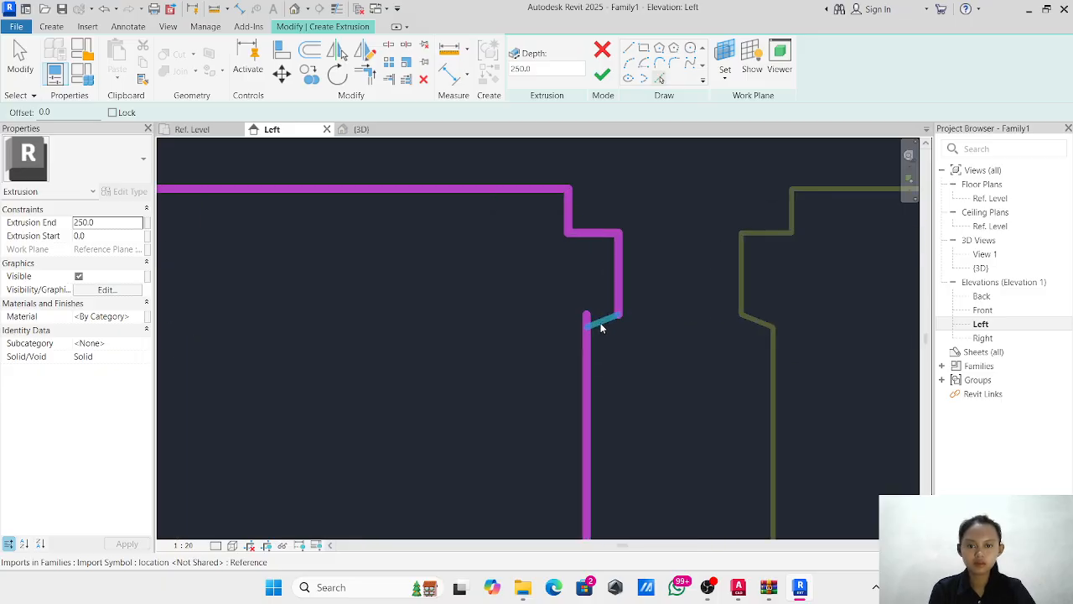
pyautogui.hotkey('ctrl', 'z')
pyautogui.scroll(-3, 599, 322)
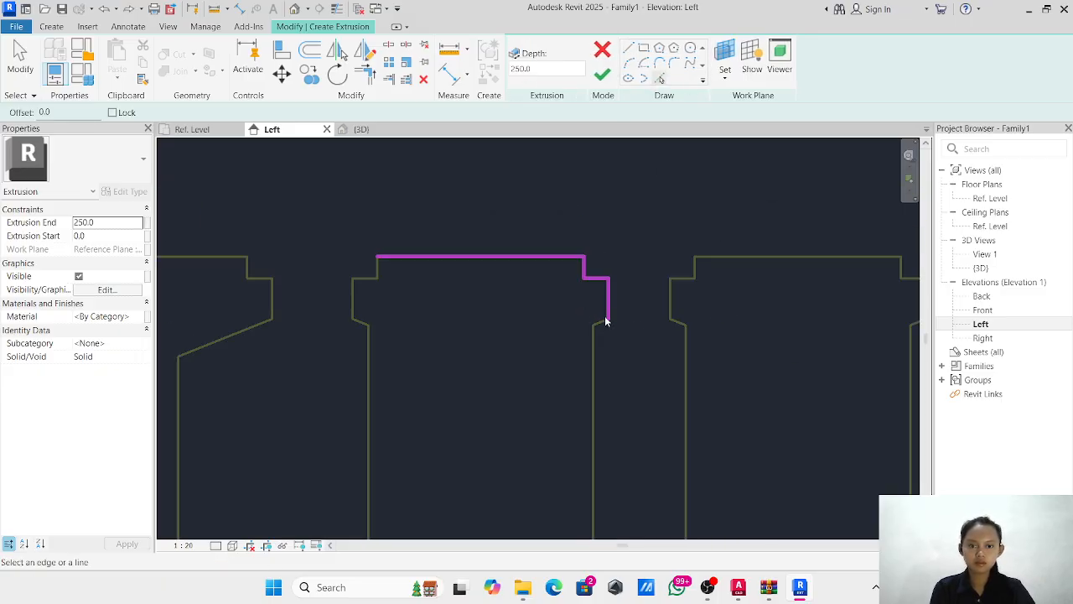
pyautogui.scroll(3, 607, 321)
pyautogui.click(586, 376)
pyautogui.scroll(-5, 591, 381)
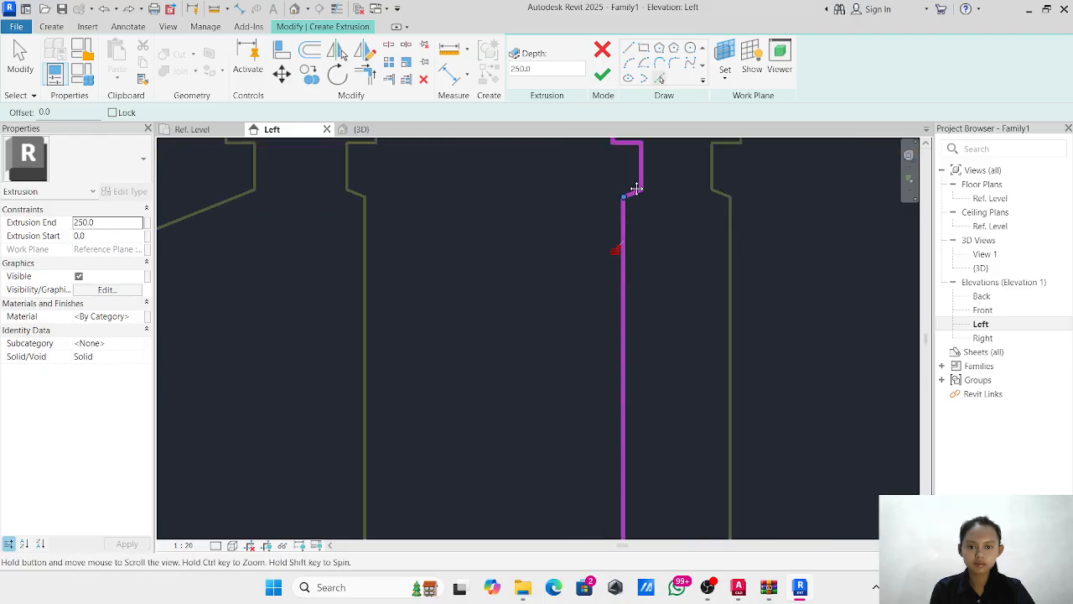
# Trace the middle profile's lower right haunch, base, lower left haunch and left web edge into the sketch.
pyautogui.scroll(4, 579, 442)
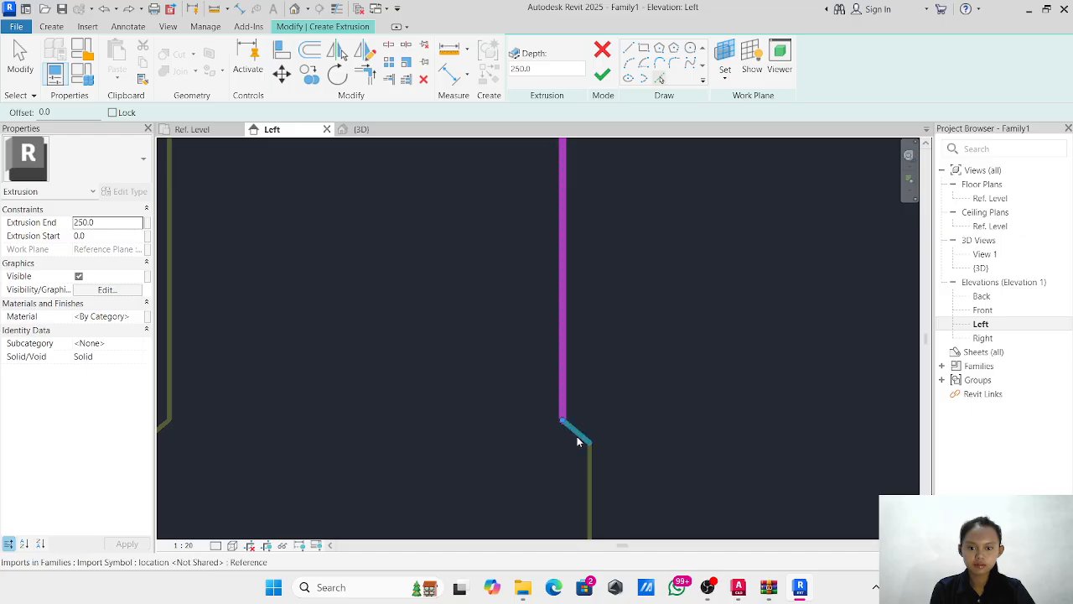
pyautogui.click(590, 488)
pyautogui.scroll(-2, 612, 403)
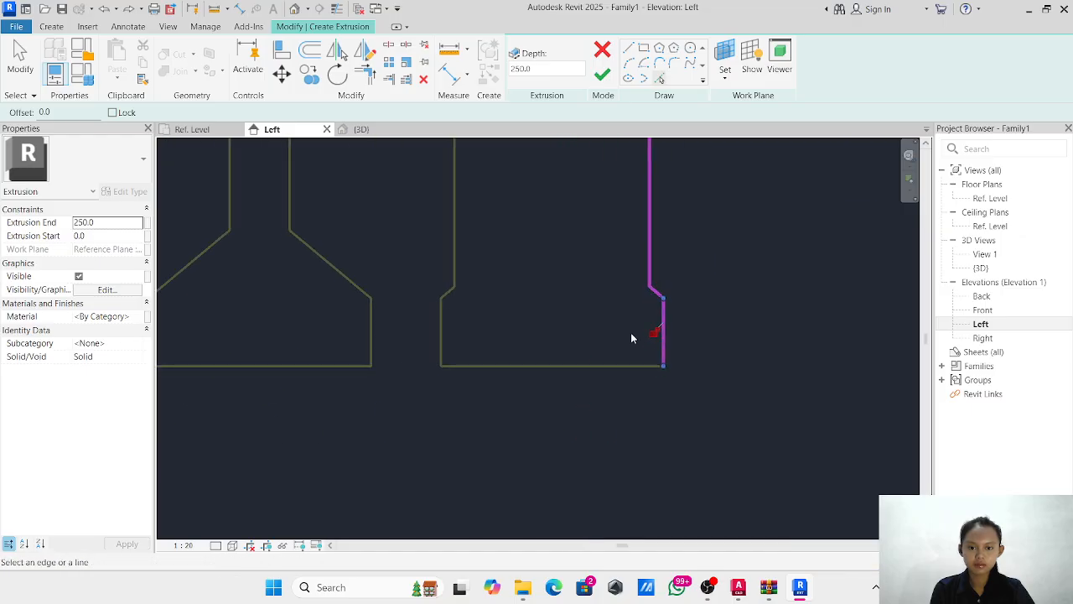
pyautogui.click(599, 366)
pyautogui.click(447, 333)
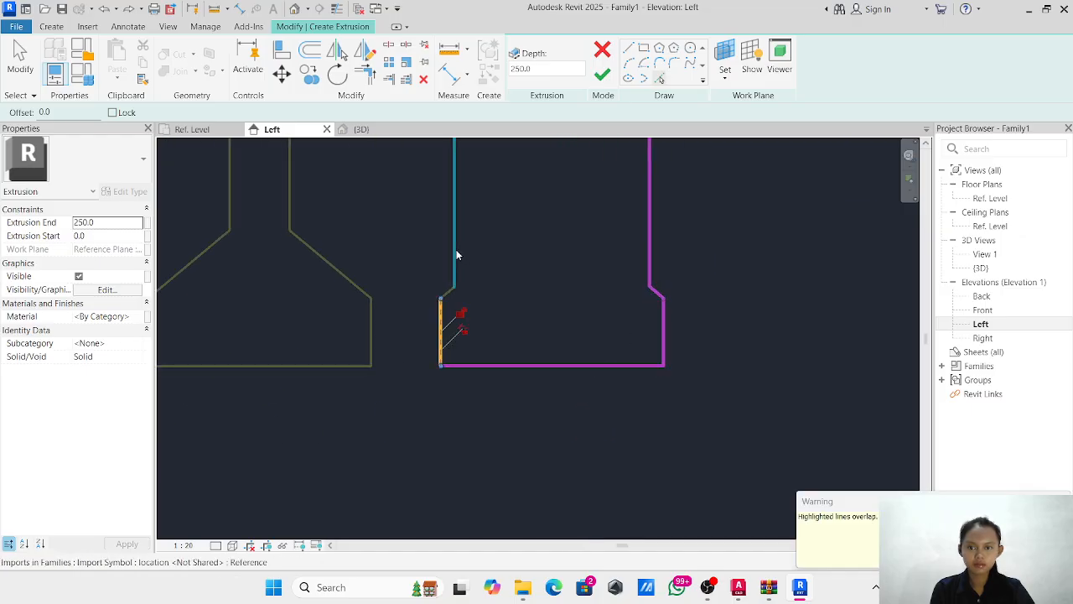
pyautogui.click(455, 249)
pyautogui.scroll(2, 448, 297)
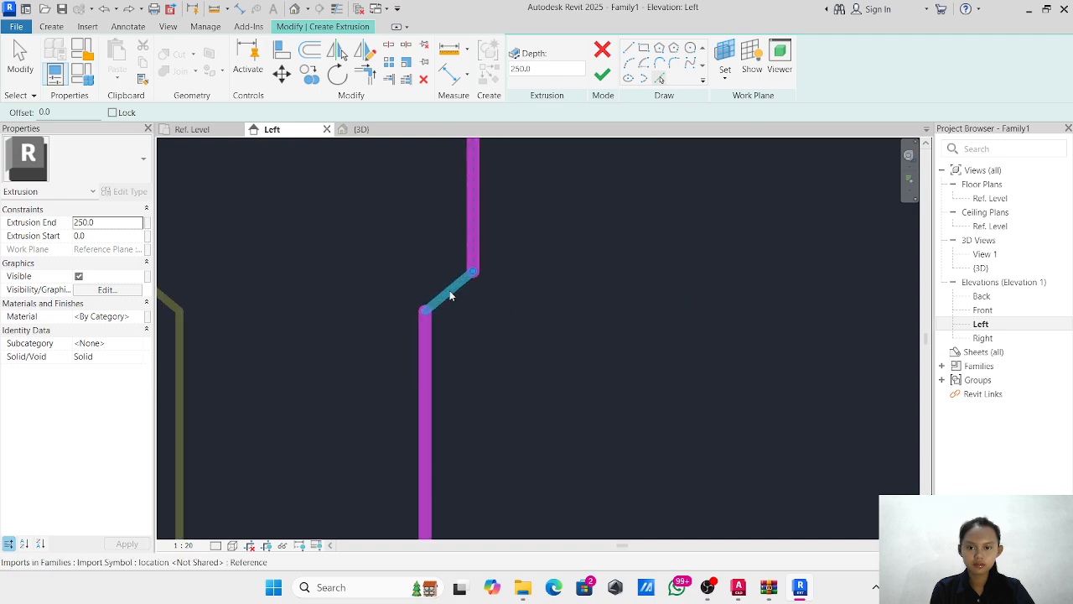
pyautogui.click(448, 294)
pyautogui.scroll(-4, 658, 255)
pyautogui.moveTo(656, 255); pyautogui.dragTo(613, 317, button='middle')
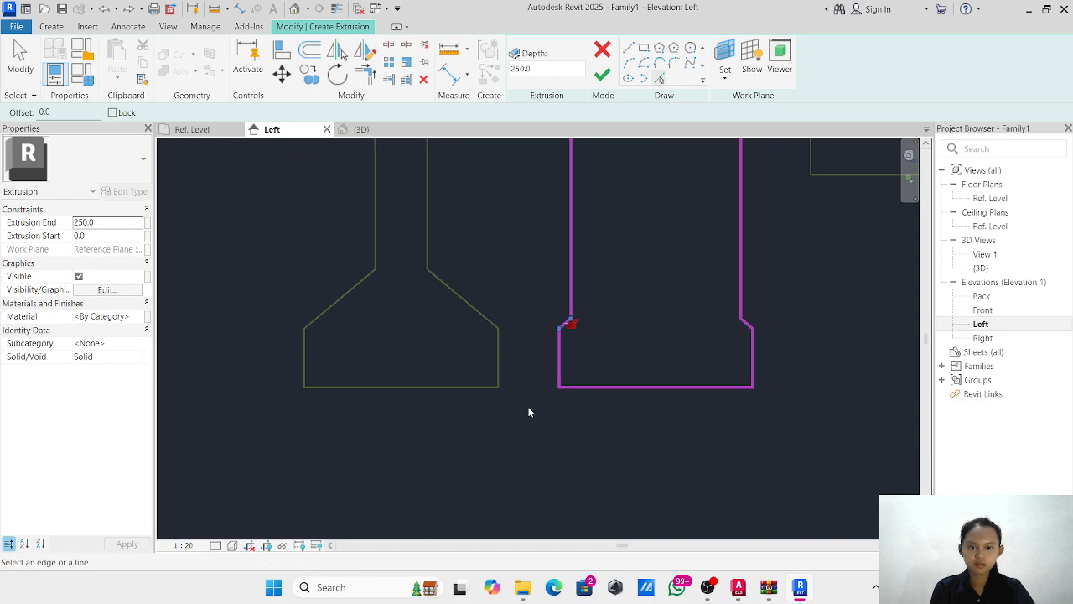
# Close the middle profile's outline by tracing its upper left flange edges up to the top edge.
pyautogui.scroll(-1, 630, 269)
pyautogui.moveTo(630, 270); pyautogui.dragTo(583, 456, button='middle')
pyautogui.moveTo(570, 334); pyautogui.dragTo(565, 474, button='middle')
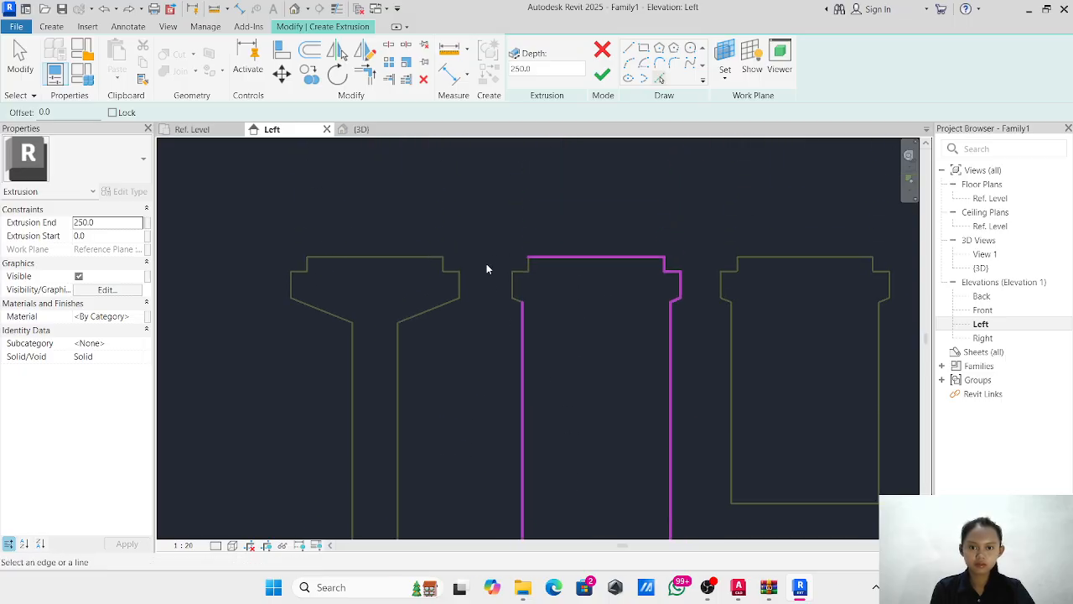
pyautogui.scroll(6, 517, 288)
pyautogui.click(515, 330)
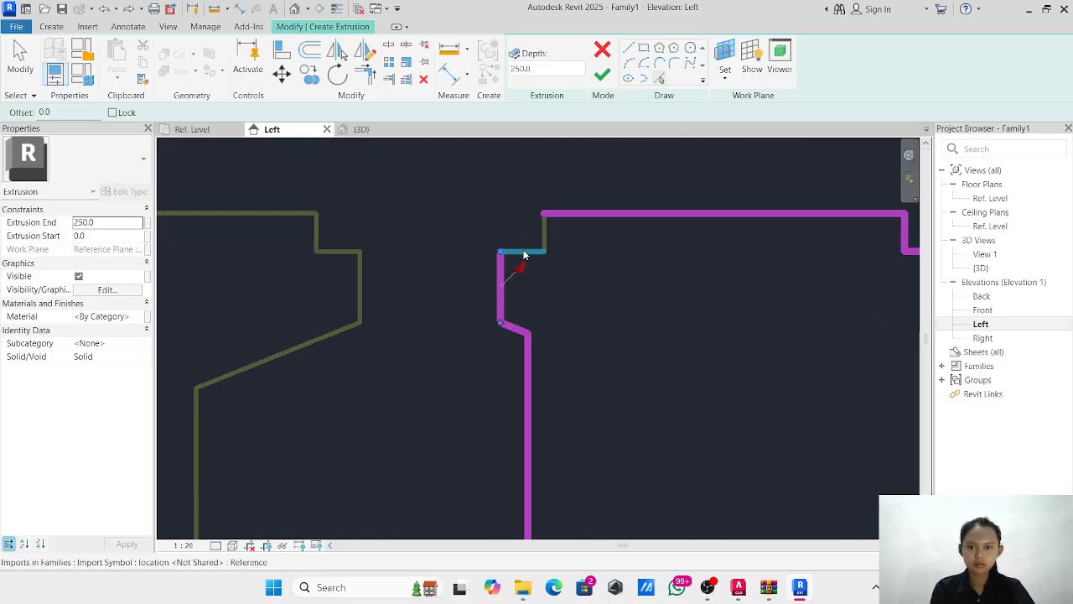
pyautogui.click(533, 261)
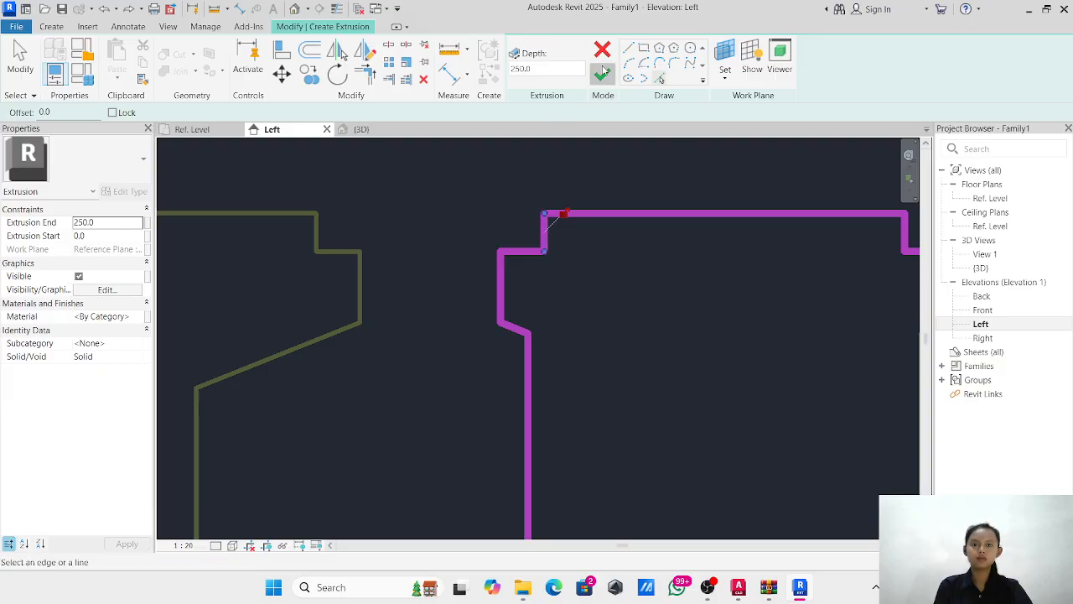
# Try to finish the extrusion sketch of the middle profile, and discard the sketch.
pyautogui.click(602, 73)
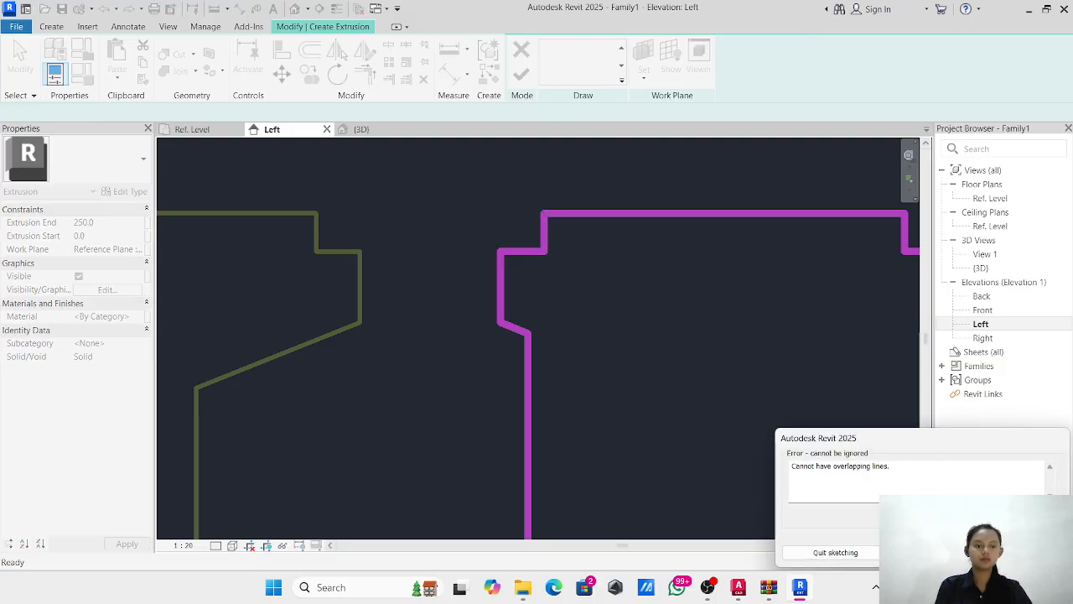
pyautogui.click(1010, 552)
pyautogui.scroll(-2, 694, 320)
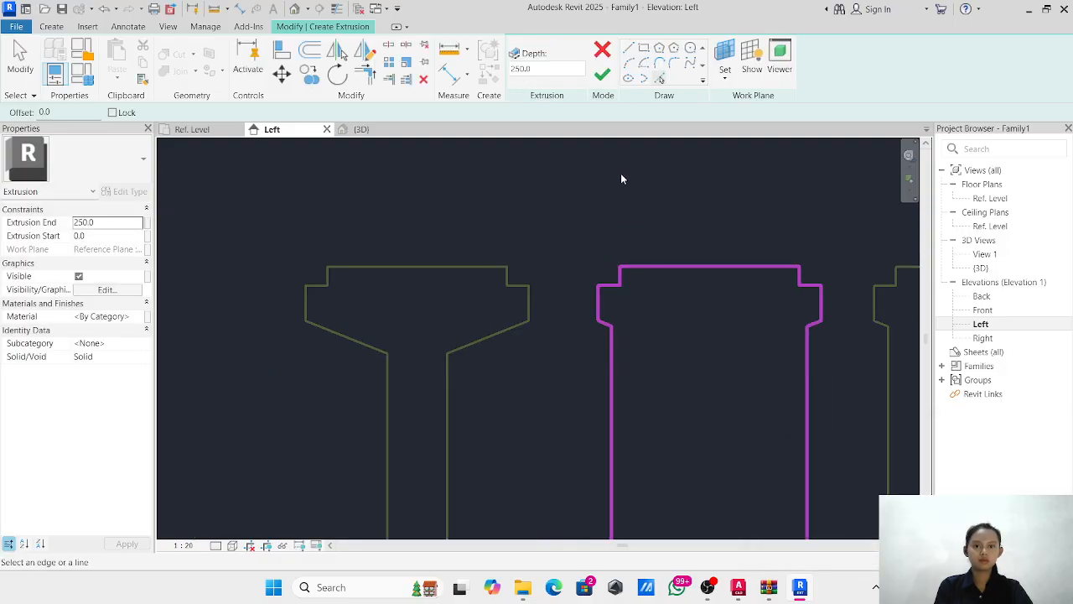
pyautogui.click(603, 75)
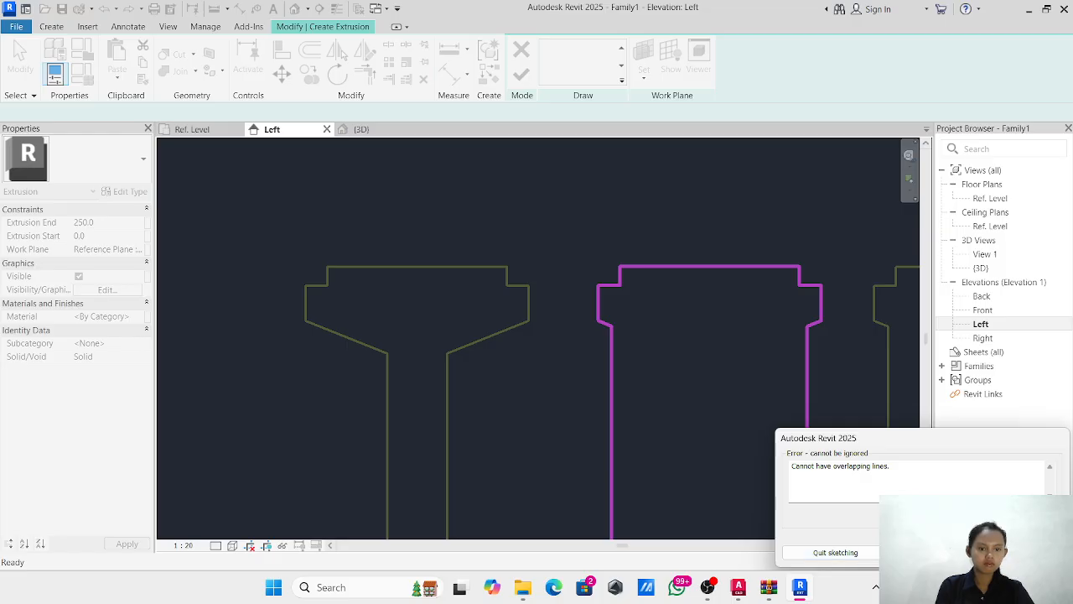
pyautogui.click(1014, 553)
pyautogui.scroll(-2, 618, 322)
pyautogui.moveTo(623, 330); pyautogui.dragTo(550, 225, button='middle')
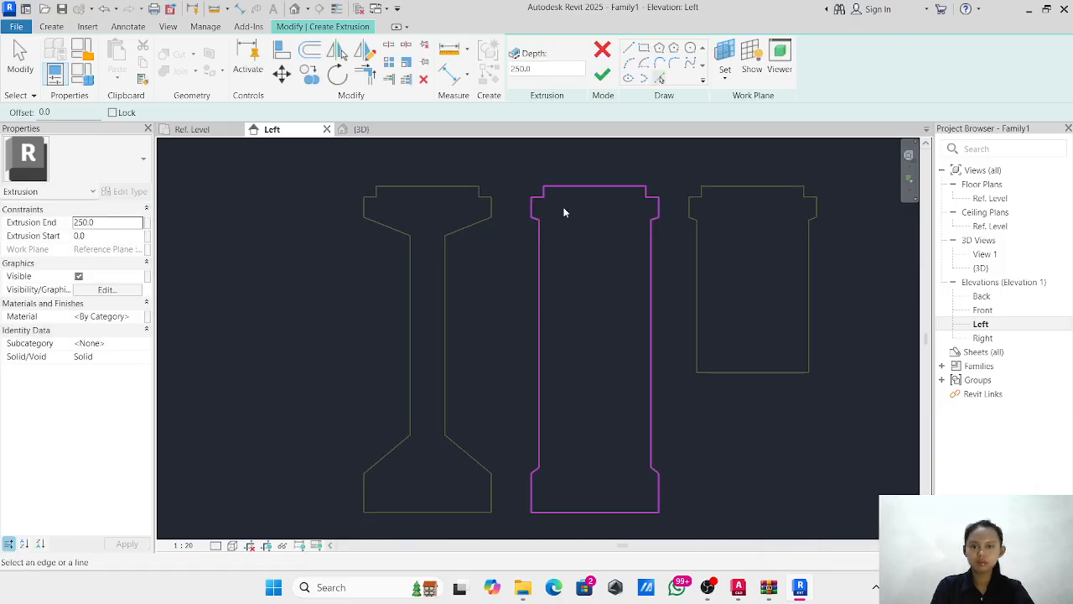
pyautogui.press('Escape')
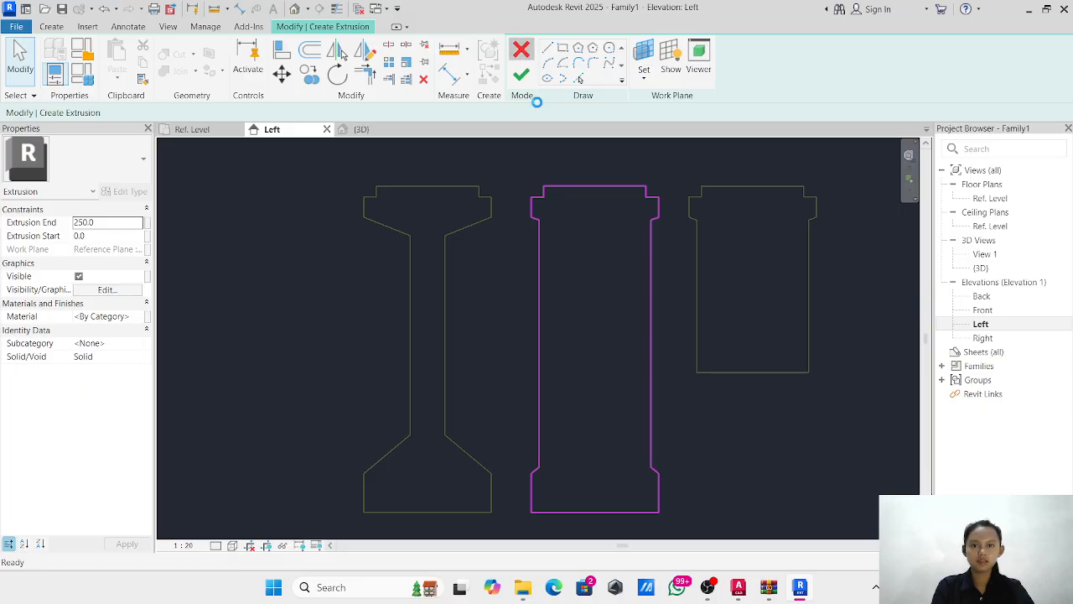
pyautogui.click(521, 50)
pyautogui.click(569, 302)
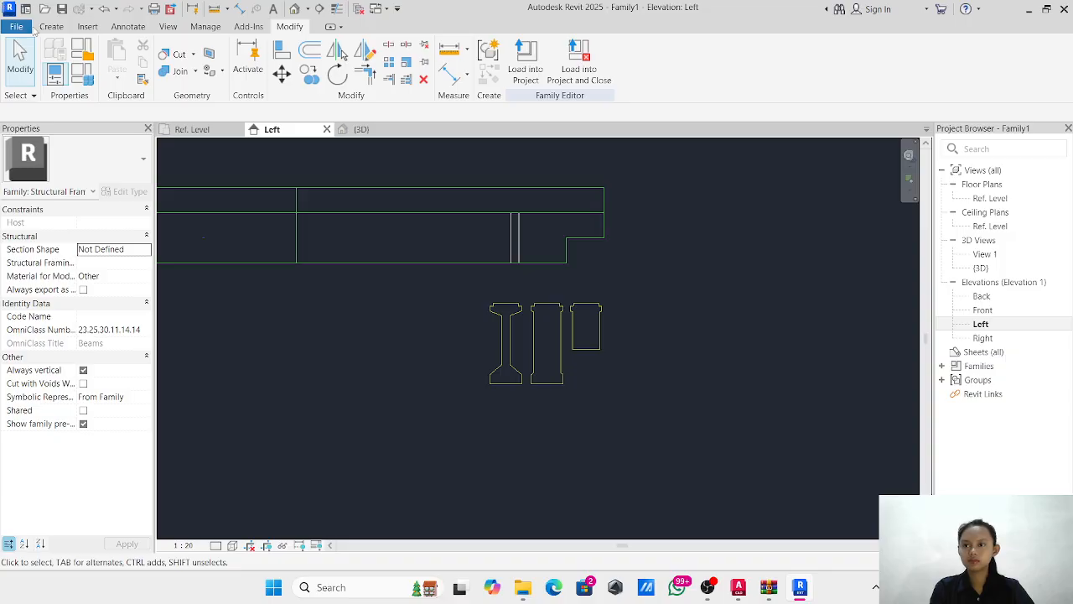
# Start a new extrusion sketched on the work plane Reference Plane : Center (Left/Right).
pyautogui.click(51, 27)
pyautogui.click(118, 57)
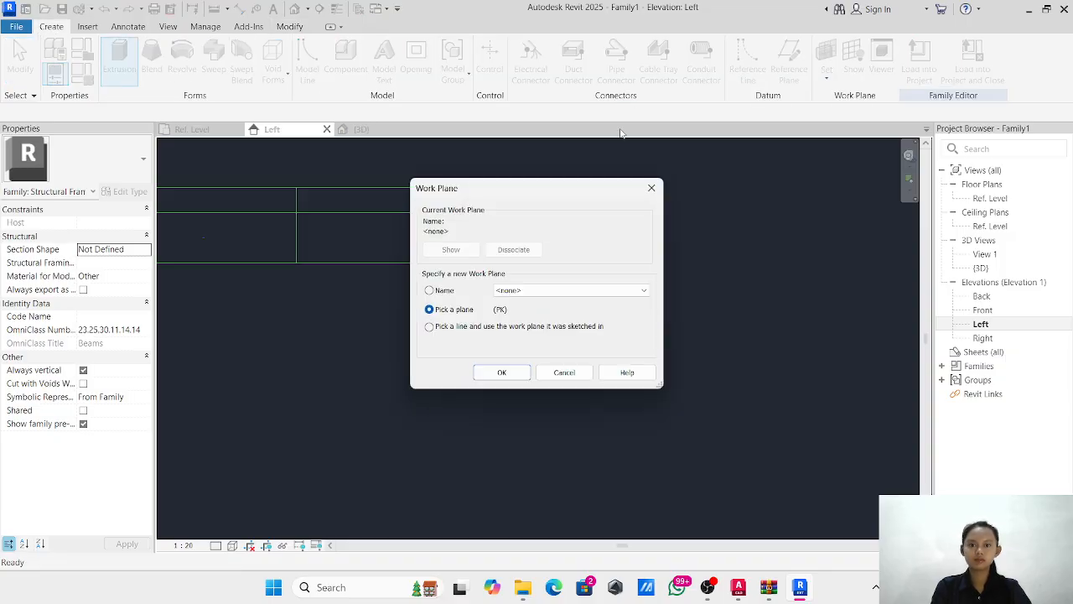
pyautogui.click(541, 292)
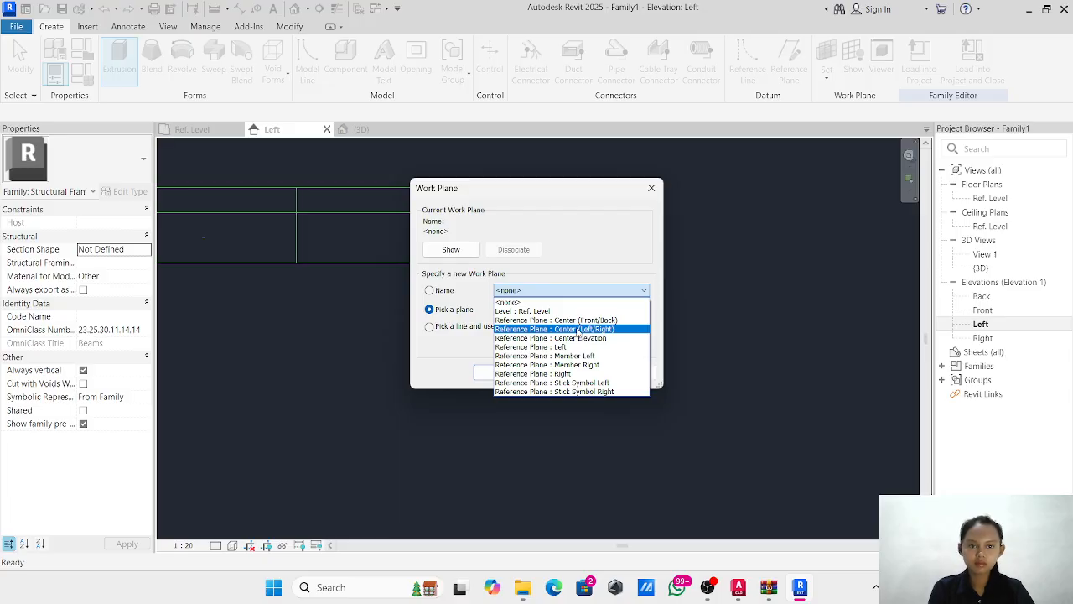
pyautogui.click(579, 329)
pyautogui.click(502, 372)
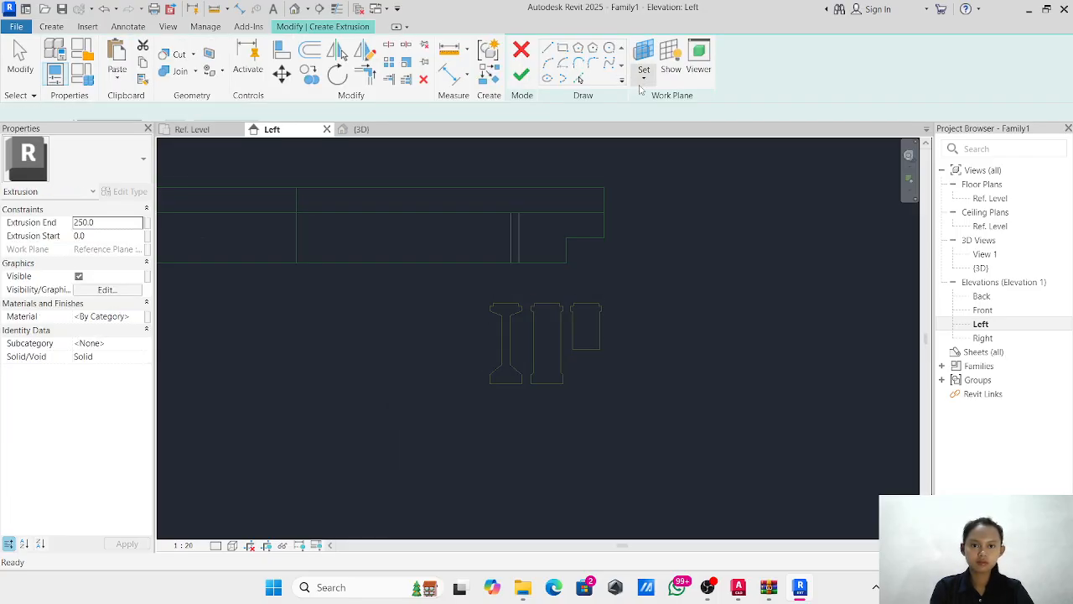
# Use Pick Lines to trace the middle profile's top edge and right flange down to the slope meeting the web.
pyautogui.scroll(4, 574, 330)
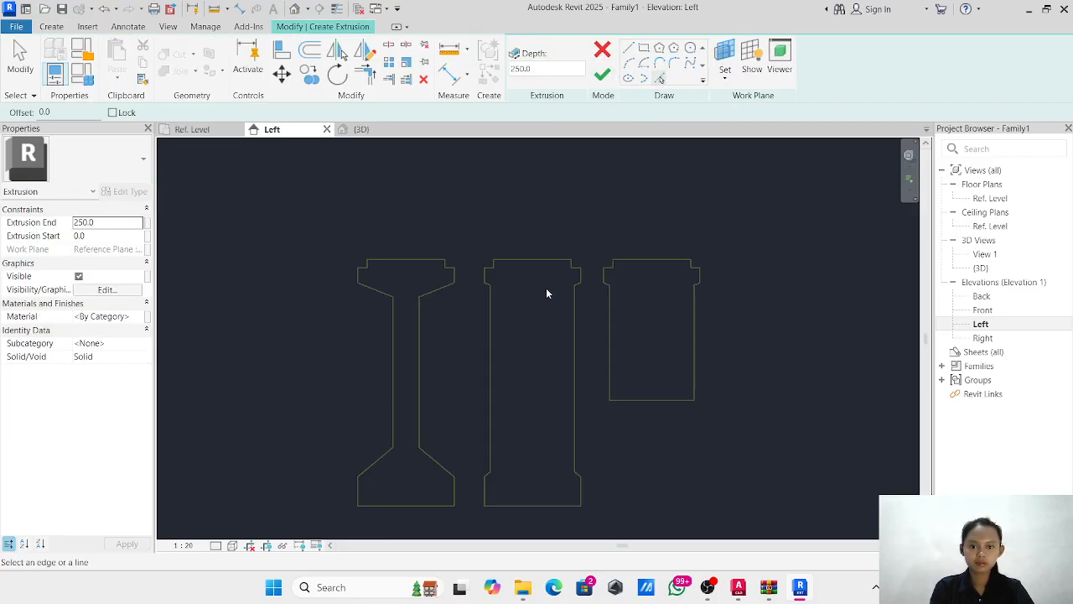
pyautogui.click(548, 237)
pyautogui.scroll(2, 609, 240)
pyautogui.click(610, 242)
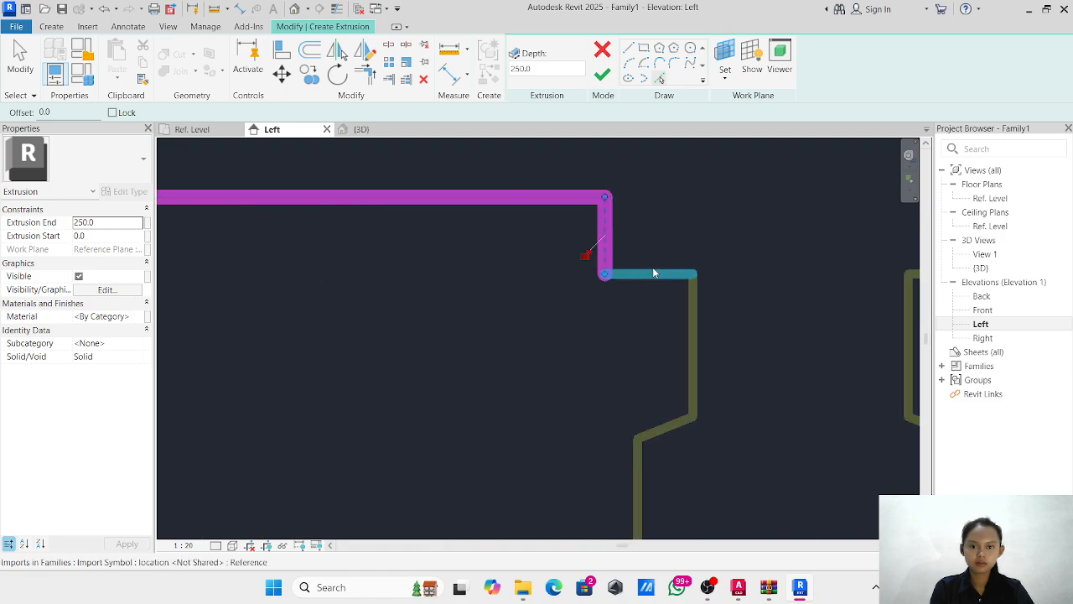
pyautogui.click(655, 274)
pyautogui.click(695, 361)
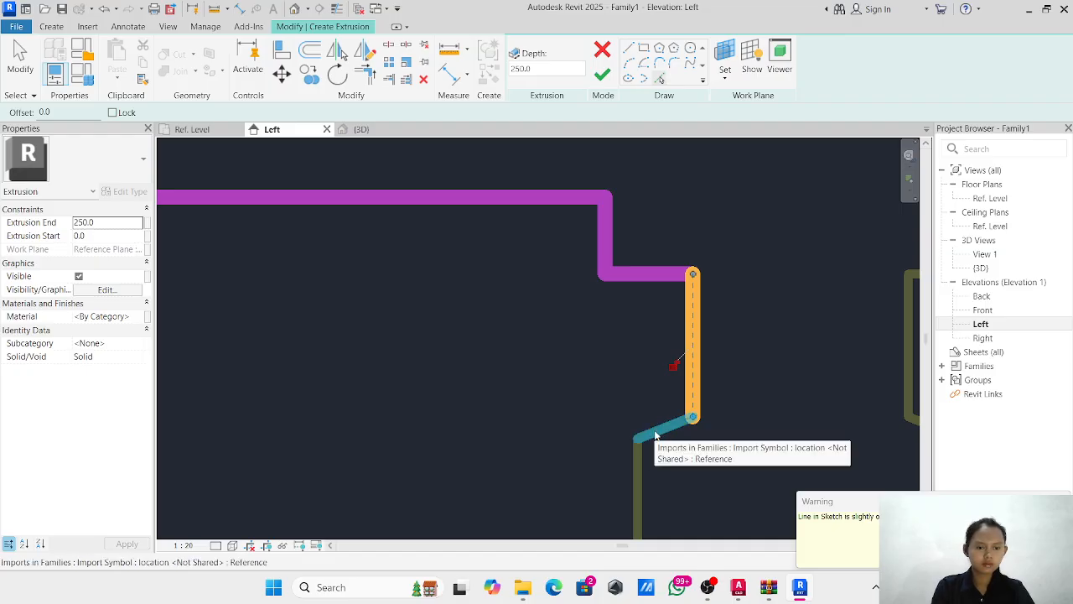
pyautogui.click(656, 435)
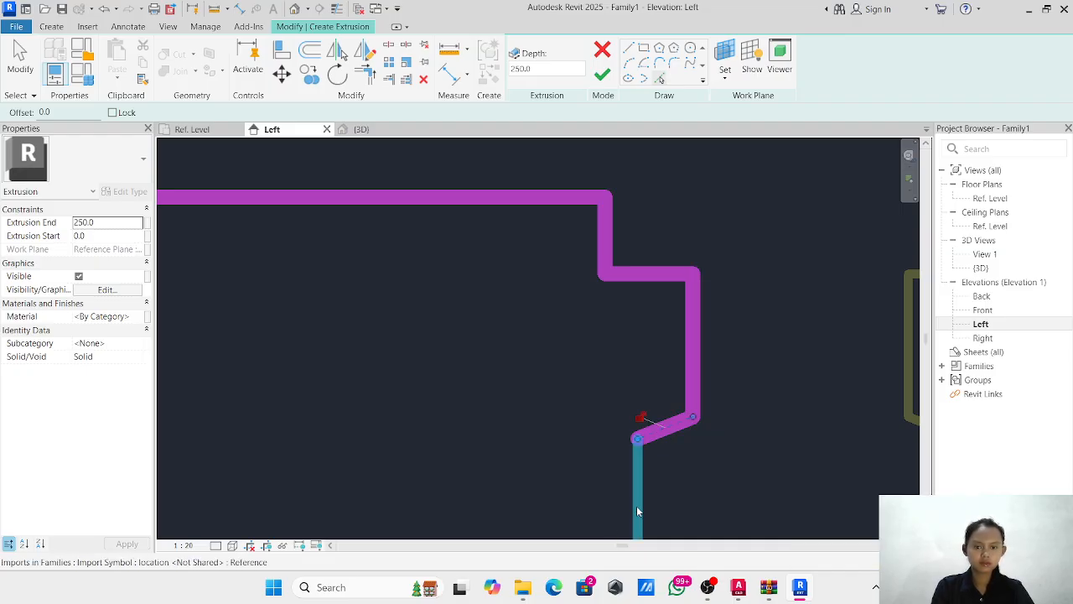
# Trace the middle profile's right web, lower slope, lower right side and bottom edge with Pick Lines.
pyautogui.moveTo(636, 505)
pyautogui.mouseDown(button='middle')
pyautogui.moveTo(552, 336)
pyautogui.moveTo(536, 144)
pyautogui.mouseUp(button='middle')
pyautogui.scroll(1, 536, 145)
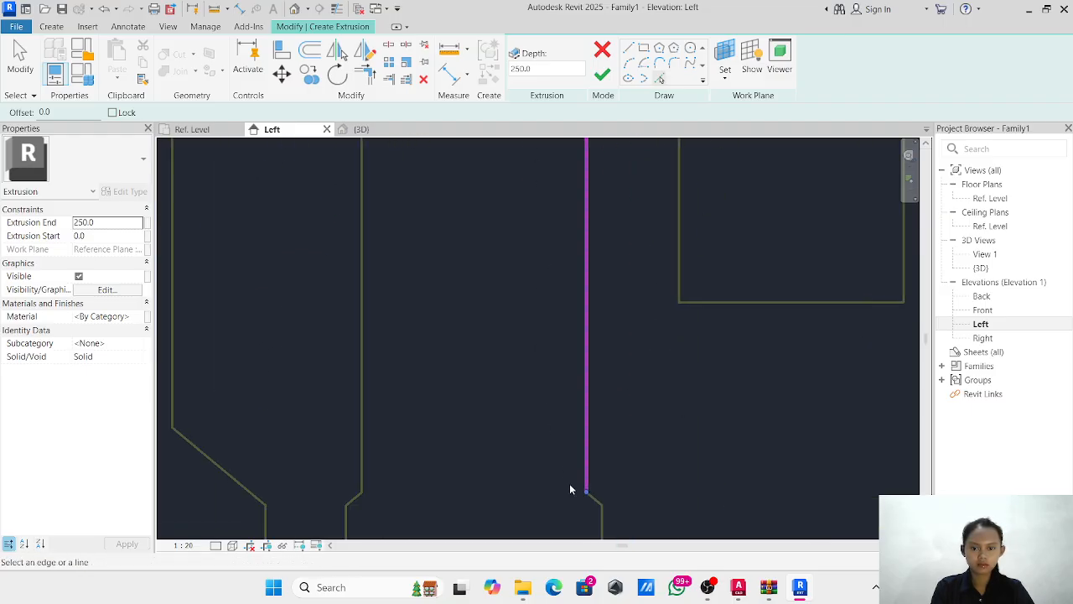
pyautogui.scroll(-1, 569, 481)
pyautogui.moveTo(567, 471); pyautogui.dragTo(549, 224, button='middle')
pyautogui.scroll(8, 577, 265)
pyautogui.click(578, 231)
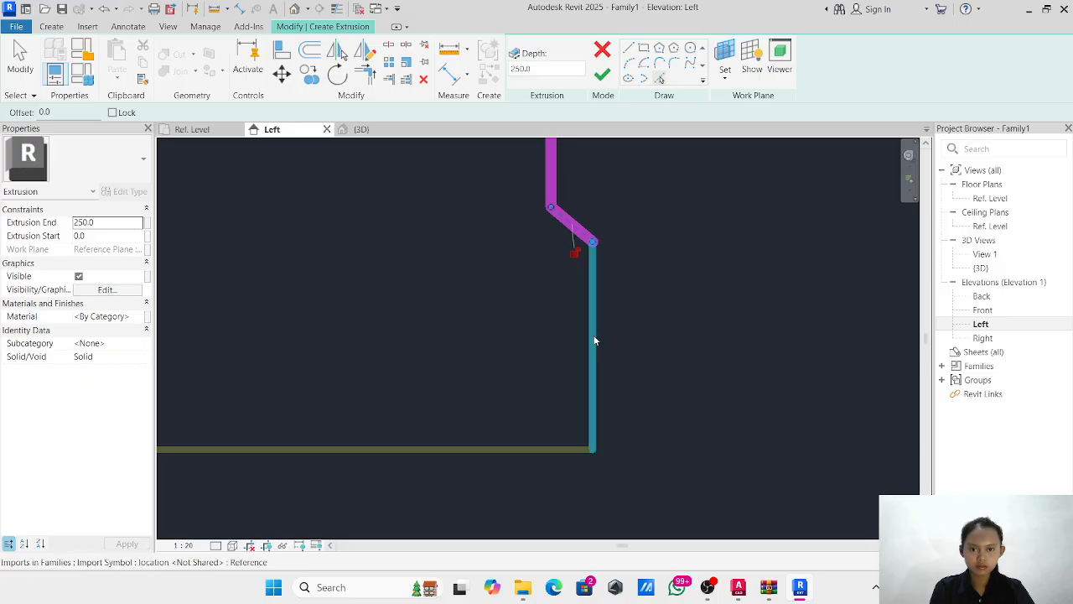
pyautogui.click(594, 338)
pyautogui.click(493, 448)
# Trace the middle profile's lower left side and left web edge with Pick Lines, including the slope between them.
pyautogui.scroll(-1, 280, 301)
pyautogui.moveTo(280, 301); pyautogui.dragTo(797, 371, button='middle')
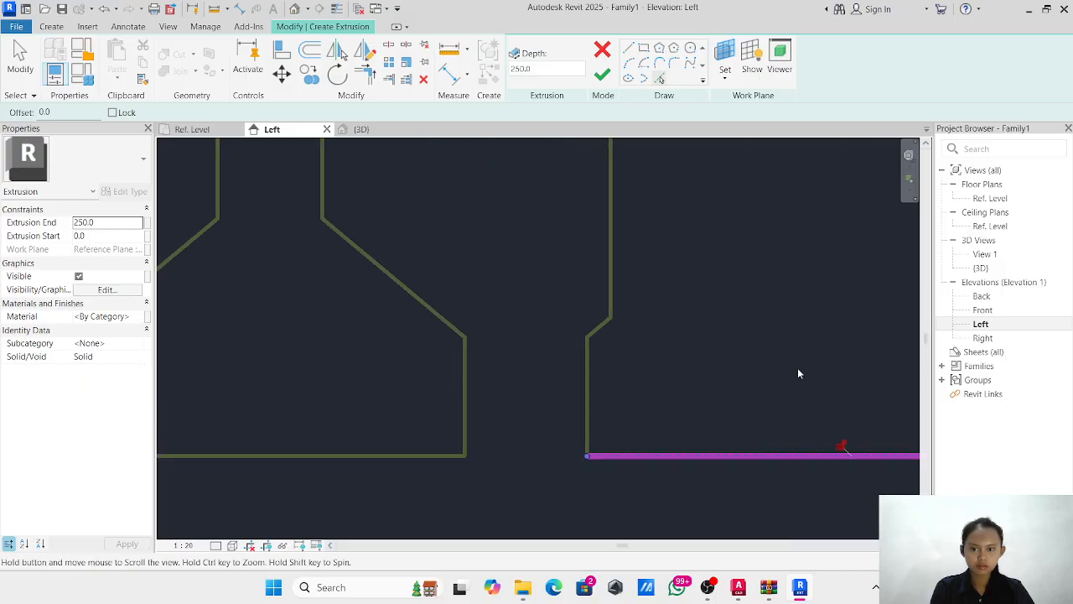
pyautogui.click(609, 298)
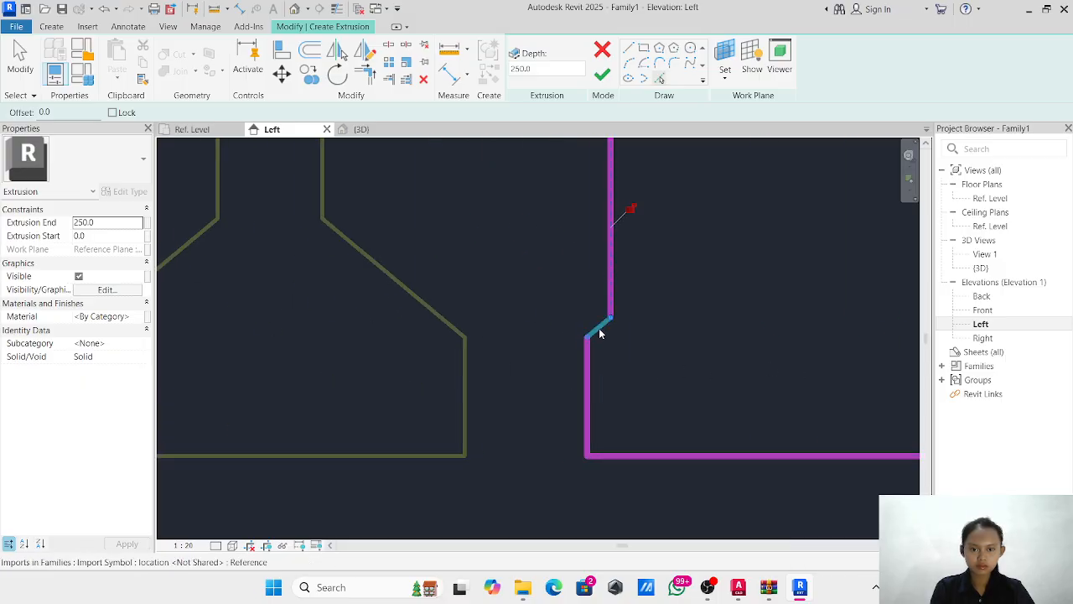
pyautogui.scroll(-4, 681, 233)
pyautogui.moveTo(681, 233); pyautogui.dragTo(632, 506, button='middle')
pyautogui.scroll(1, 629, 169)
pyautogui.moveTo(625, 169); pyautogui.dragTo(620, 366, button='middle')
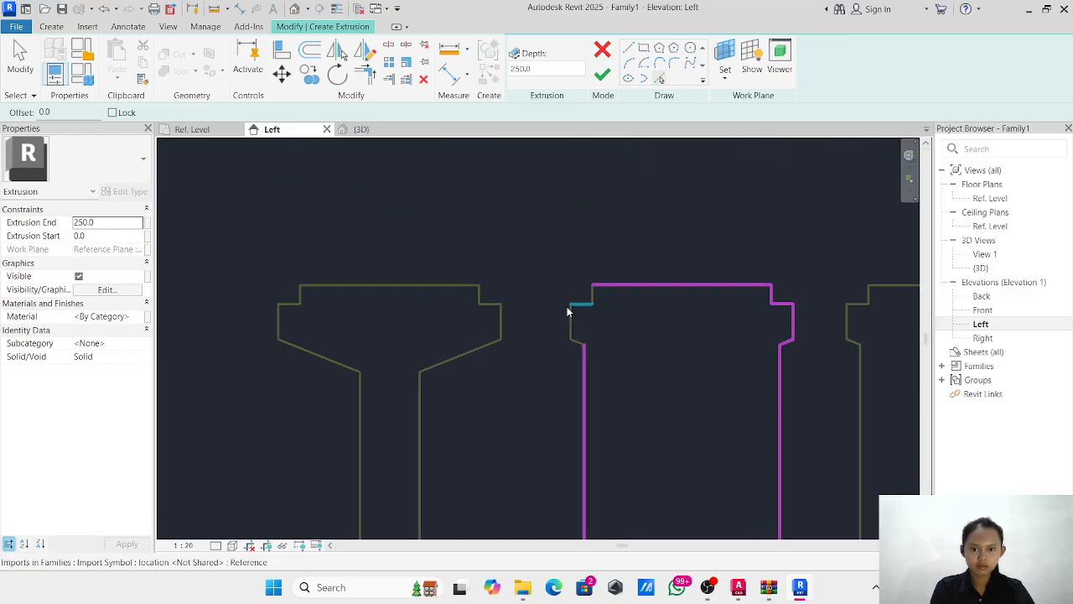
# Close the middle profile's outline along the upper left flange and its slope, and finish the extrusion sketch.
pyautogui.scroll(6, 567, 311)
pyautogui.click(618, 297)
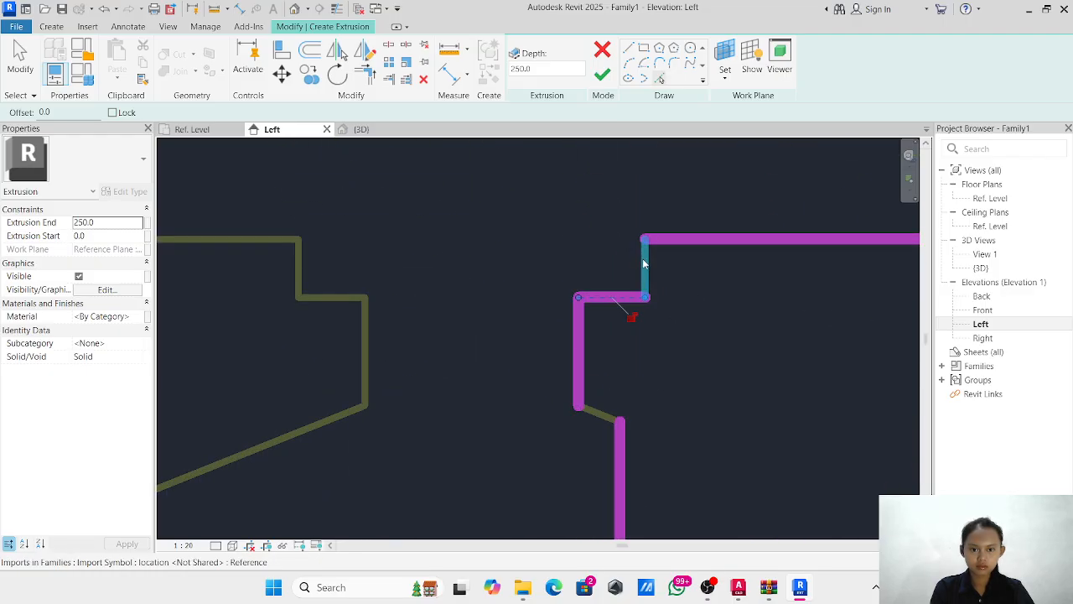
pyautogui.click(643, 256)
pyautogui.click(602, 414)
pyautogui.click(604, 81)
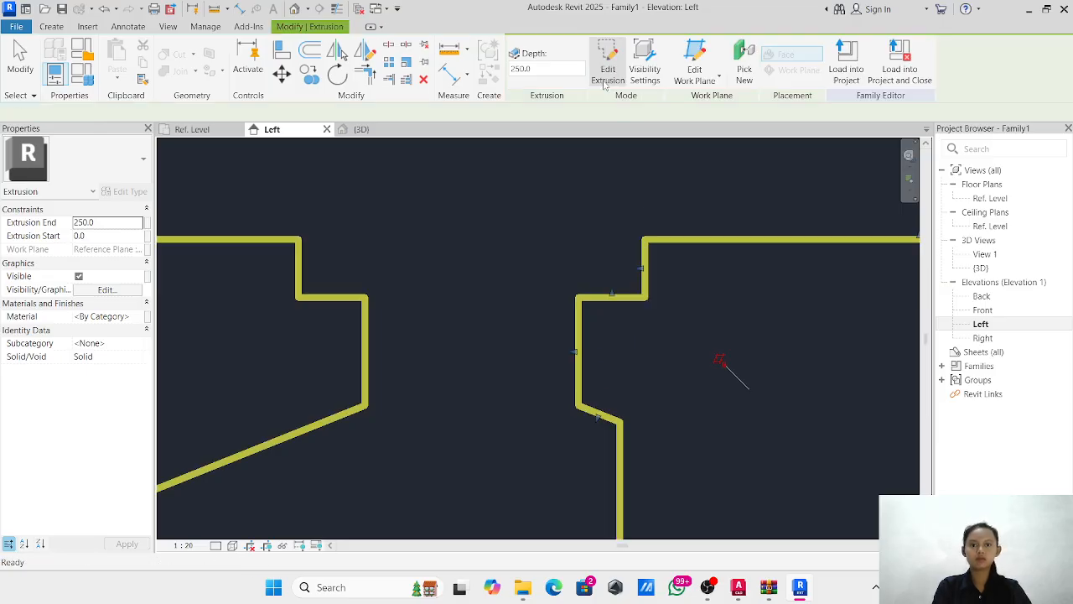
pyautogui.scroll(-3, 796, 366)
pyautogui.scroll(-3, 794, 362)
pyautogui.moveTo(771, 345); pyautogui.dragTo(611, 263, button='middle')
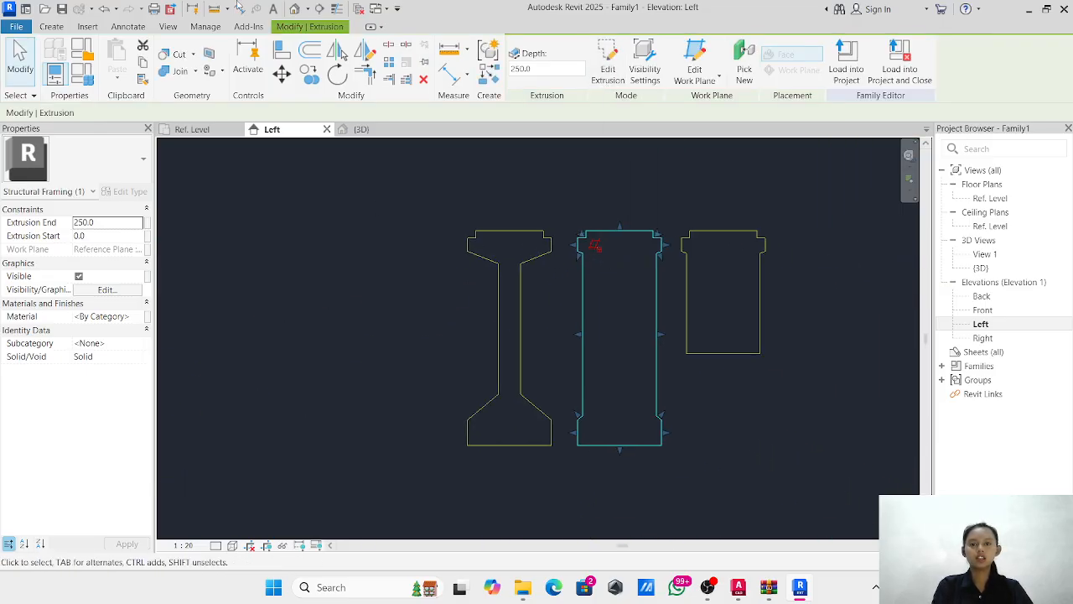
pyautogui.click(282, 75)
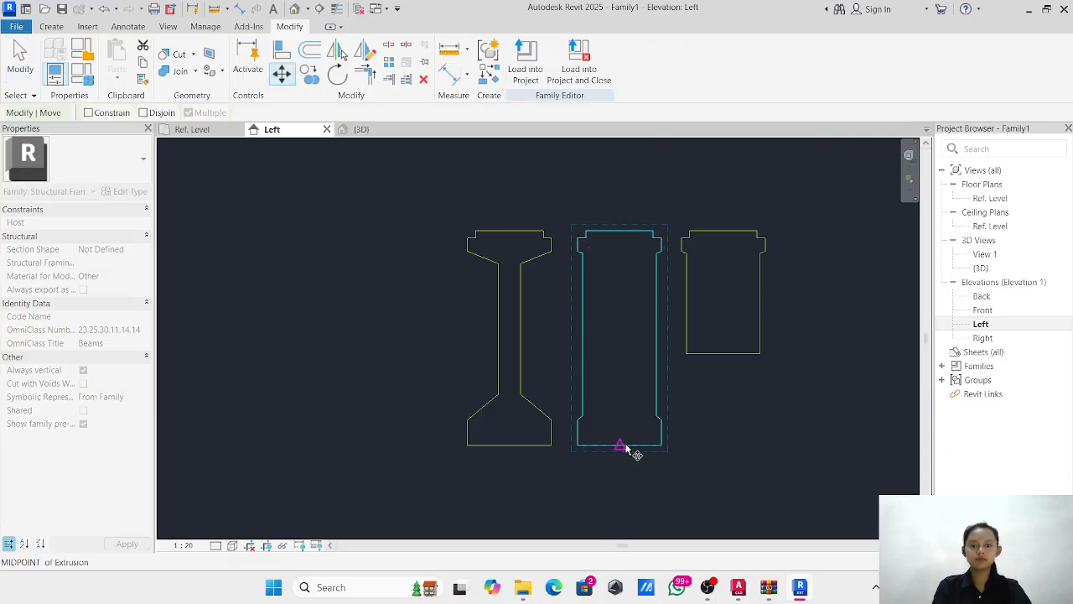
pyautogui.press('Escape')
# Move the middle profile extrusion from its bottom edge midpoint to the intersection of Ref. Level and the Center (Front/Back) plane.
pyautogui.scroll(-5, 350, 418)
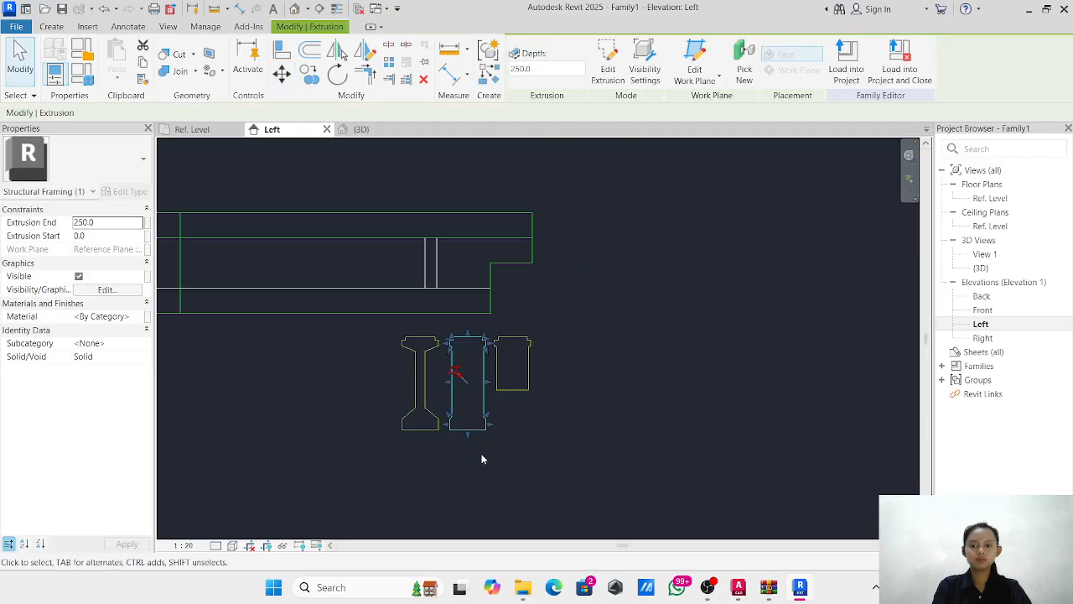
pyautogui.click(282, 75)
pyautogui.scroll(4, 469, 436)
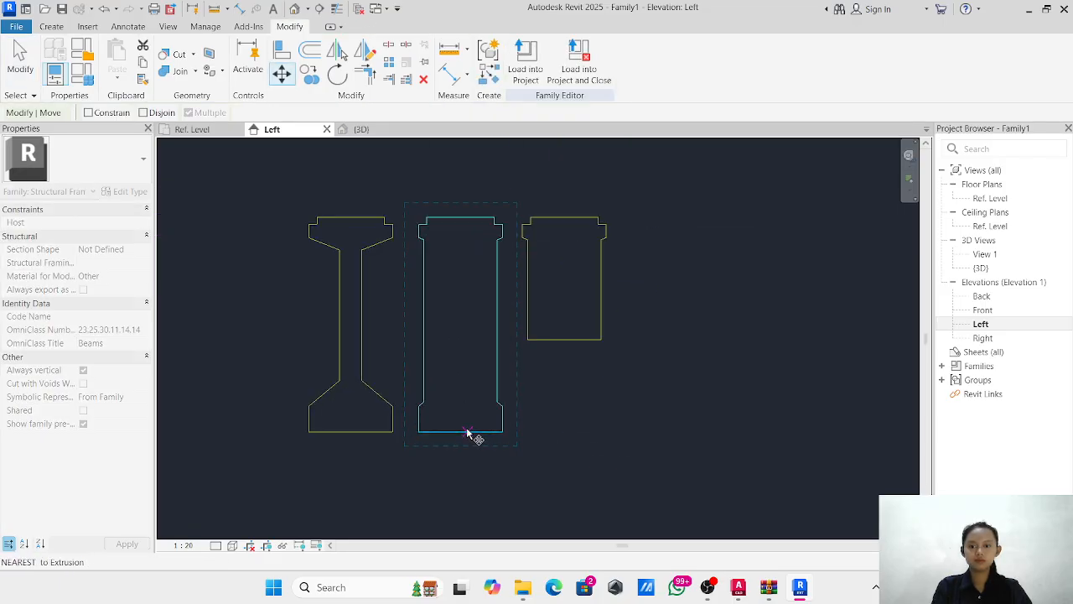
pyautogui.click(460, 431)
pyautogui.scroll(-4, 369, 453)
pyautogui.moveTo(369, 453); pyautogui.dragTo(852, 201, button='middle')
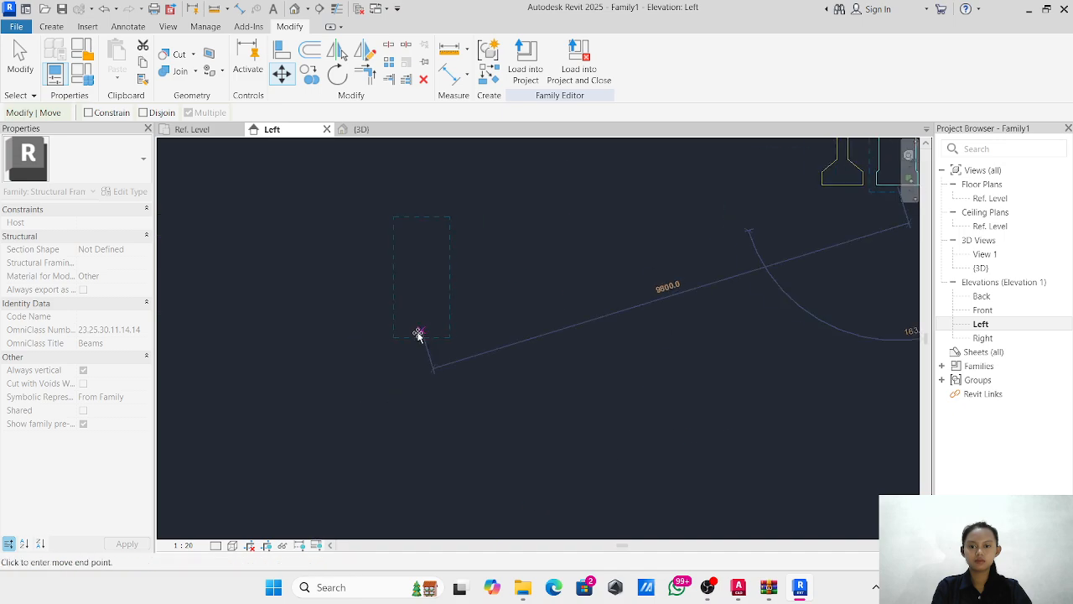
pyautogui.scroll(-2, 416, 335)
pyautogui.moveTo(417, 335); pyautogui.dragTo(847, 322, button='middle')
pyautogui.scroll(-1, 275, 390)
pyautogui.moveTo(275, 391); pyautogui.dragTo(760, 335, button='middle')
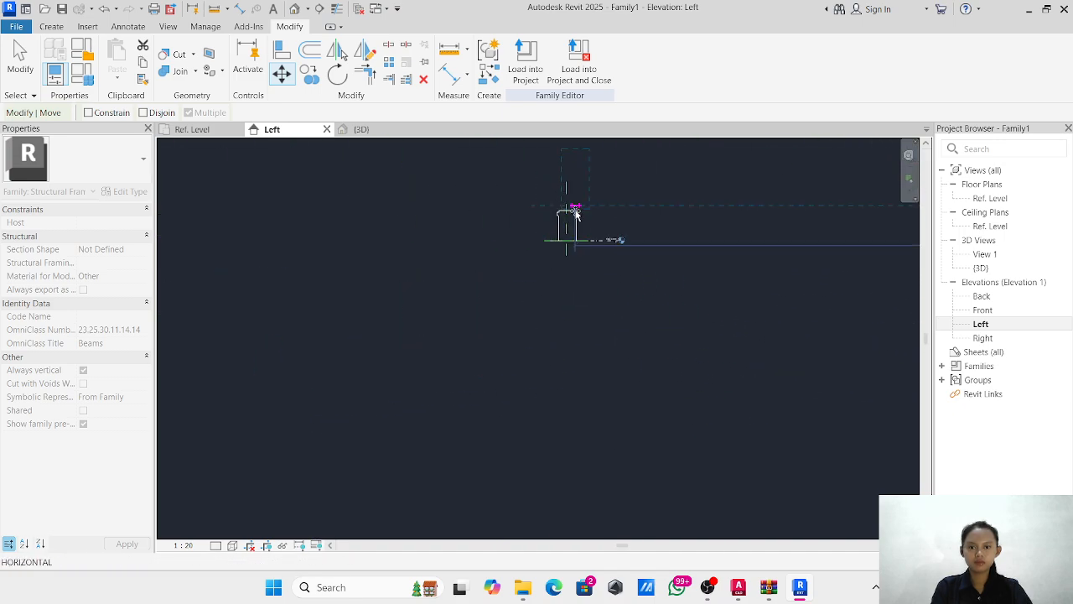
pyautogui.moveTo(575, 211); pyautogui.dragTo(556, 328, button='middle')
pyautogui.scroll(5, 556, 369)
pyautogui.scroll(3, 534, 306)
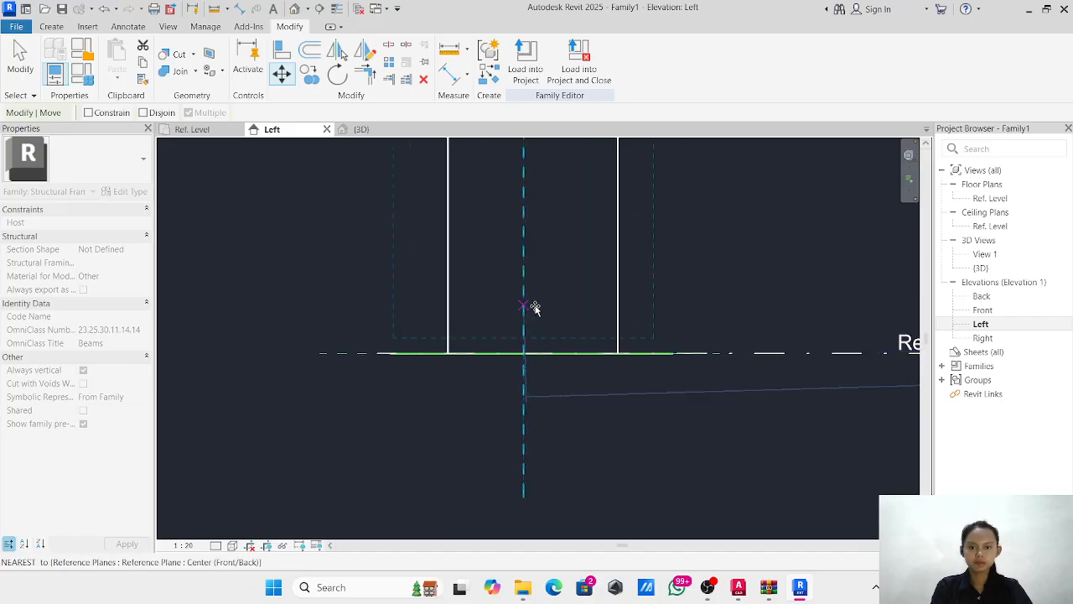
pyautogui.click(523, 350)
pyautogui.scroll(-1, 548, 268)
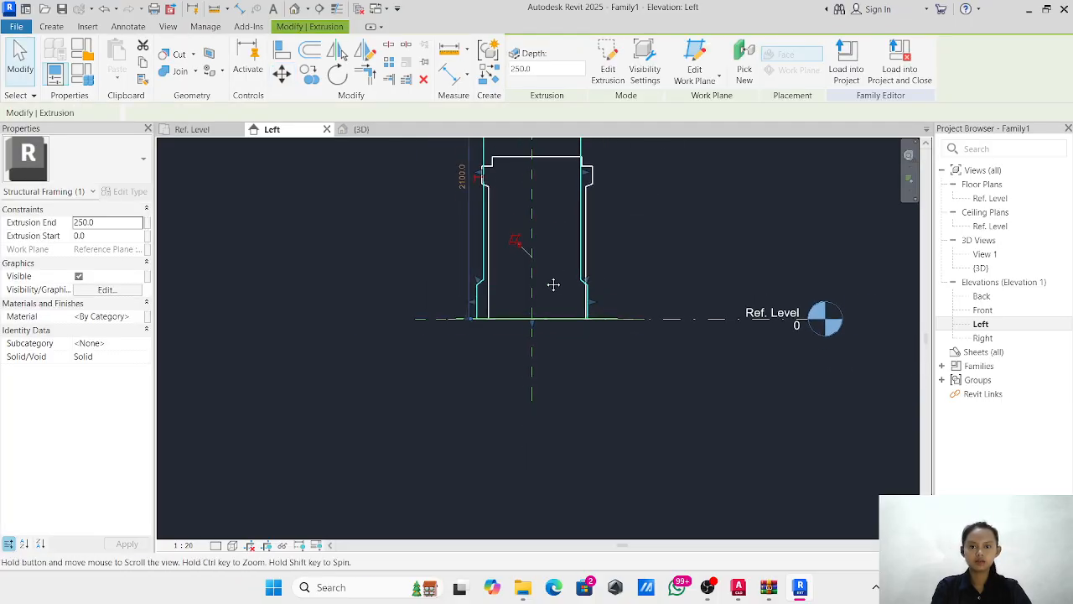
pyautogui.moveTo(551, 286); pyautogui.dragTo(551, 384, button='middle')
pyautogui.click(524, 303)
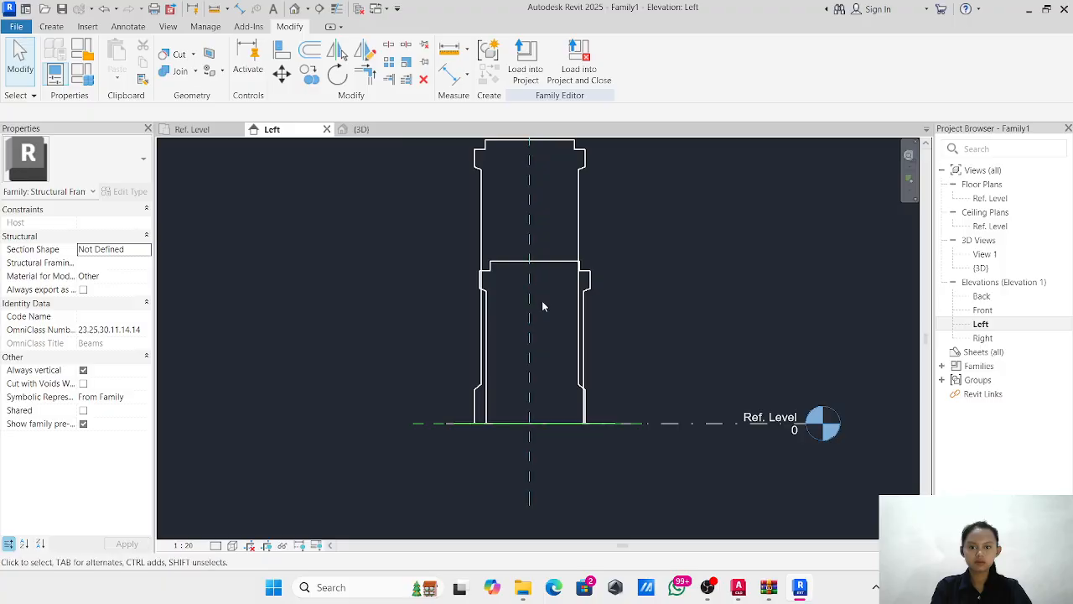
# Move the shorter end extrusion so its top edge midpoint meets the taller extrusion's top edge midpoint.
pyautogui.click(552, 265)
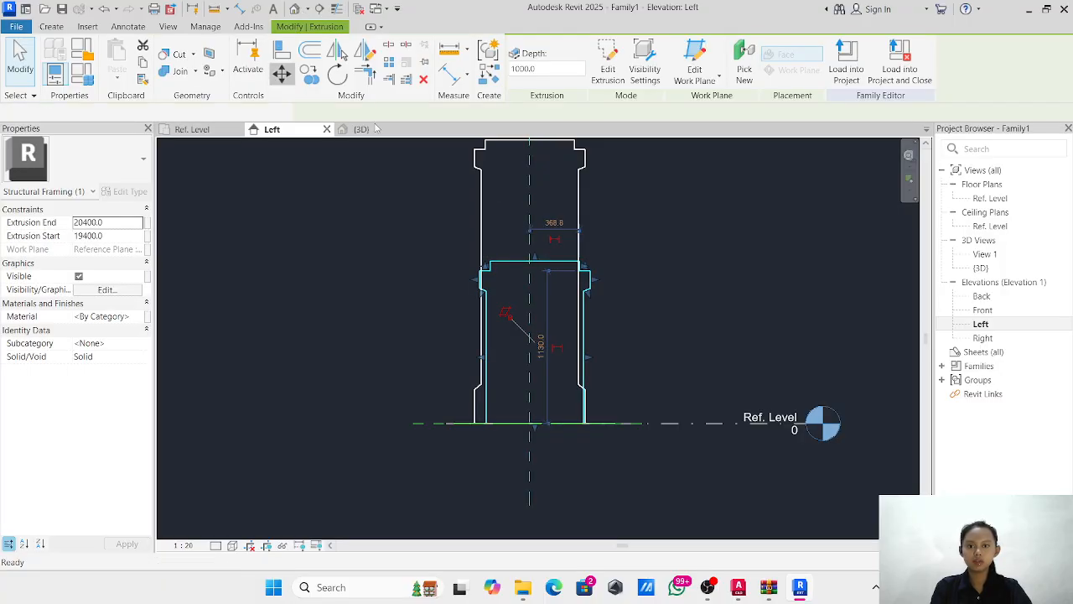
pyautogui.press('m')
pyautogui.press('v')
pyautogui.click(530, 261)
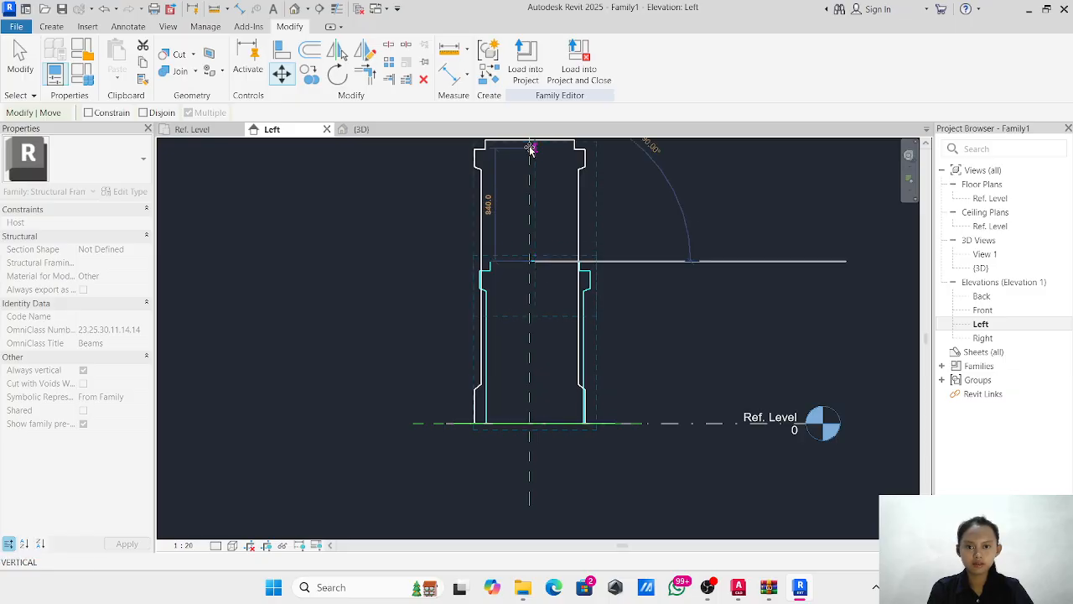
pyautogui.scroll(5, 533, 184)
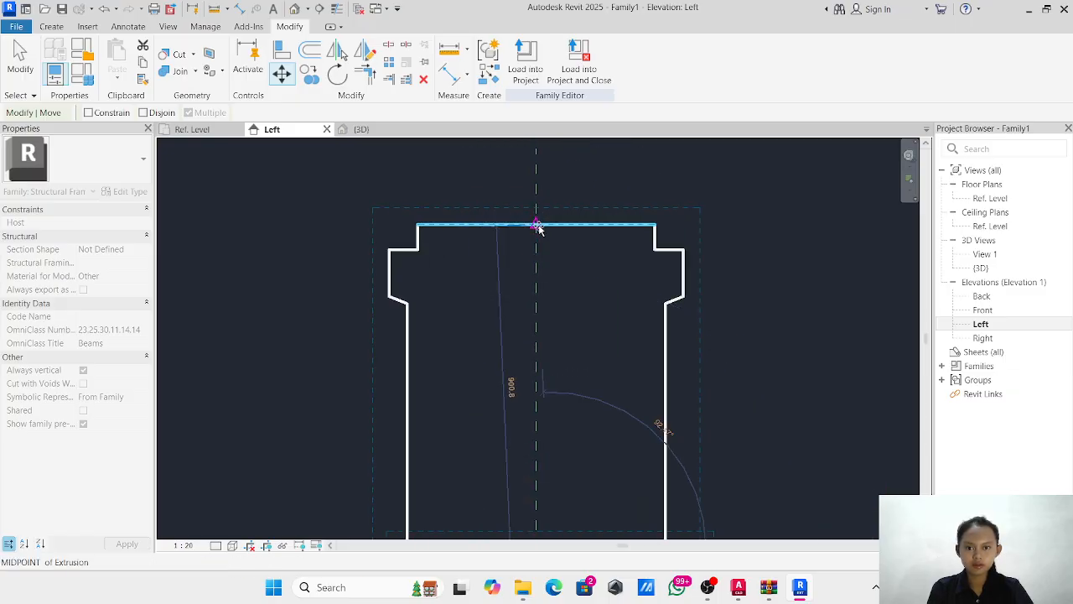
pyautogui.click(537, 225)
pyautogui.scroll(-7, 523, 254)
pyautogui.moveTo(512, 246); pyautogui.dragTo(465, 177, button='middle')
pyautogui.scroll(1, 459, 187)
pyautogui.press('Escape')
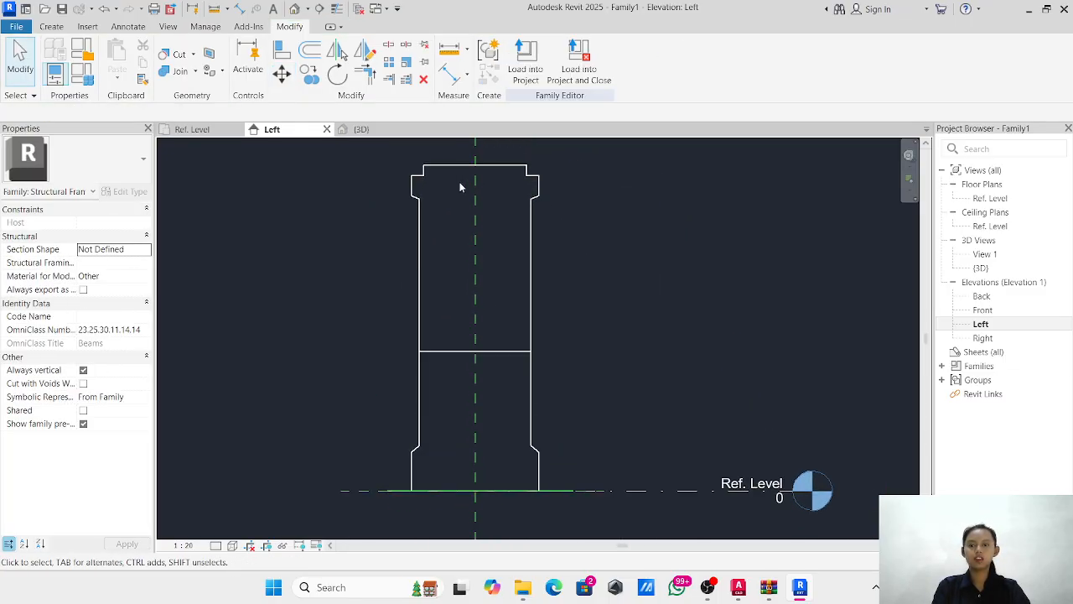
# In the Ref. Level plan, stretch both ends of the taller profile's extrusion to run from about 3323 to 4695 mm.
pyautogui.click(194, 129)
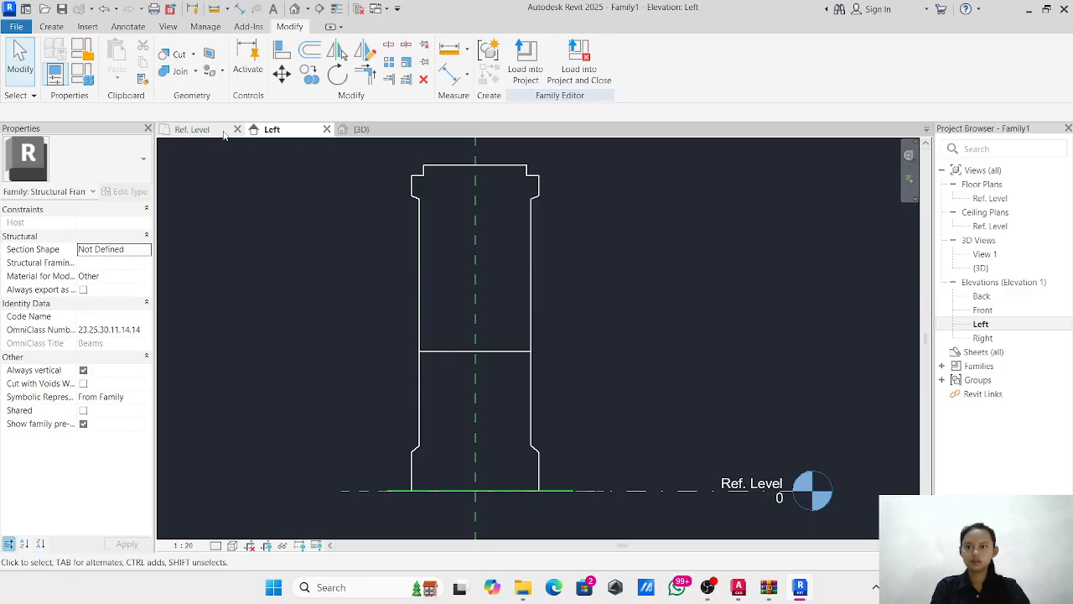
pyautogui.scroll(3, 276, 289)
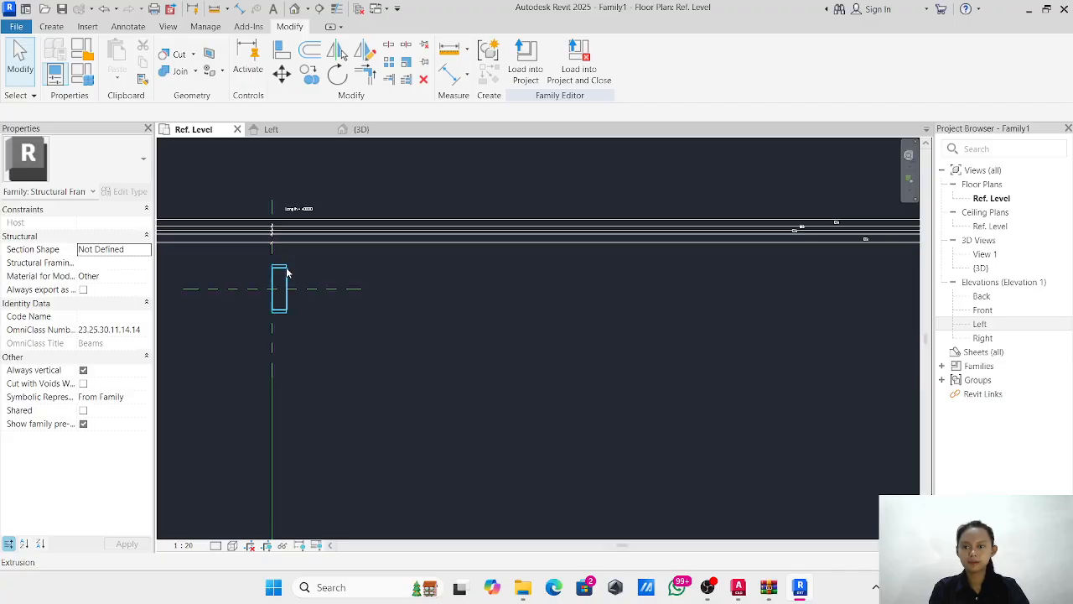
pyautogui.click(287, 291)
pyautogui.click(550, 298)
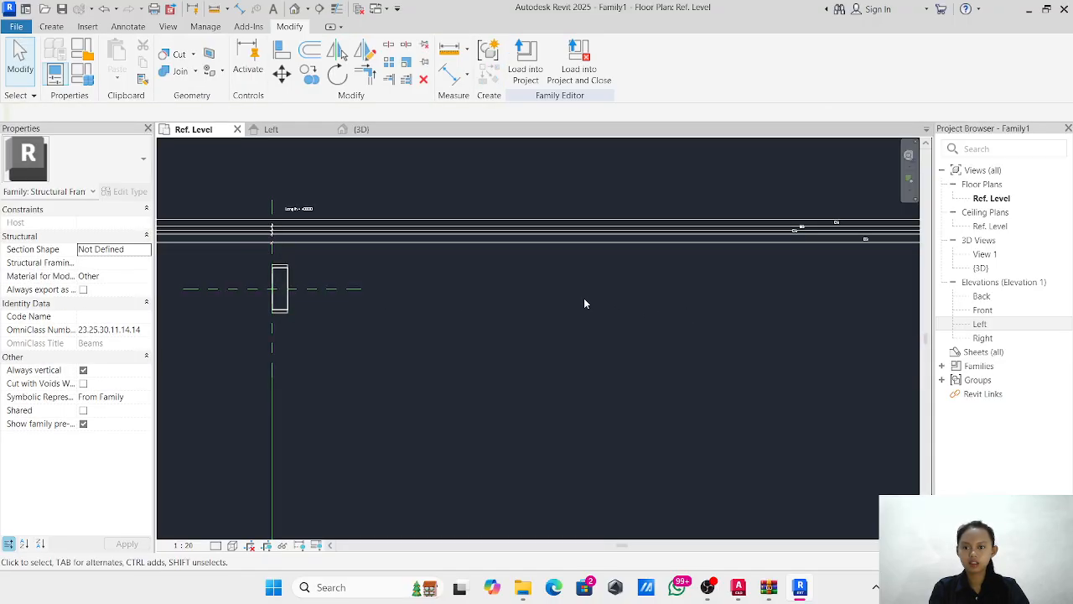
pyautogui.click(288, 281)
pyautogui.moveTo(291, 288); pyautogui.dragTo(739, 312)
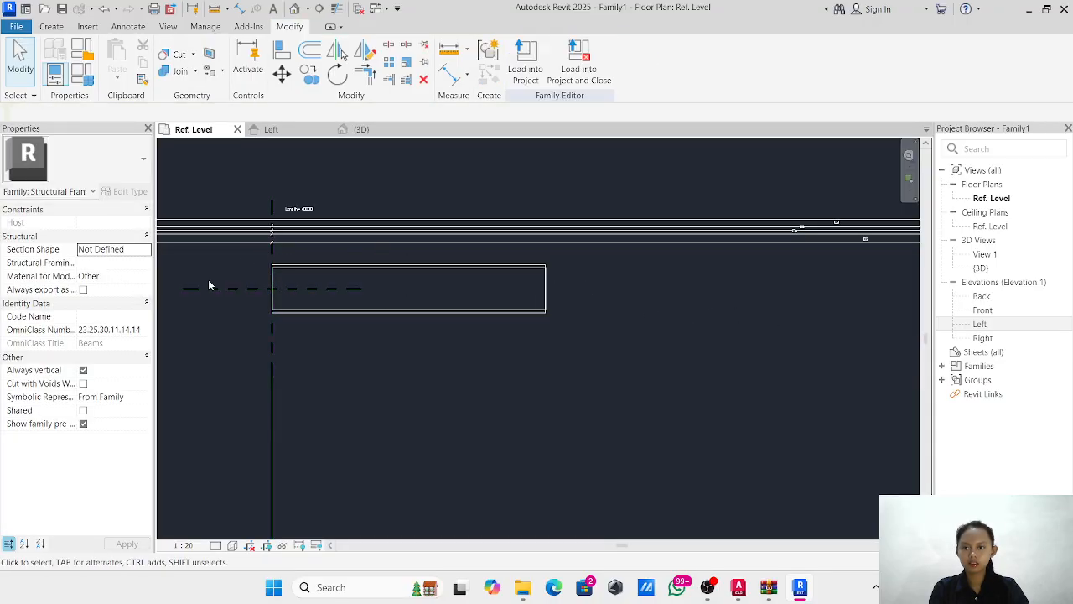
pyautogui.click(272, 286)
pyautogui.moveTo(277, 291); pyautogui.dragTo(466, 292)
pyautogui.scroll(-2, 740, 192)
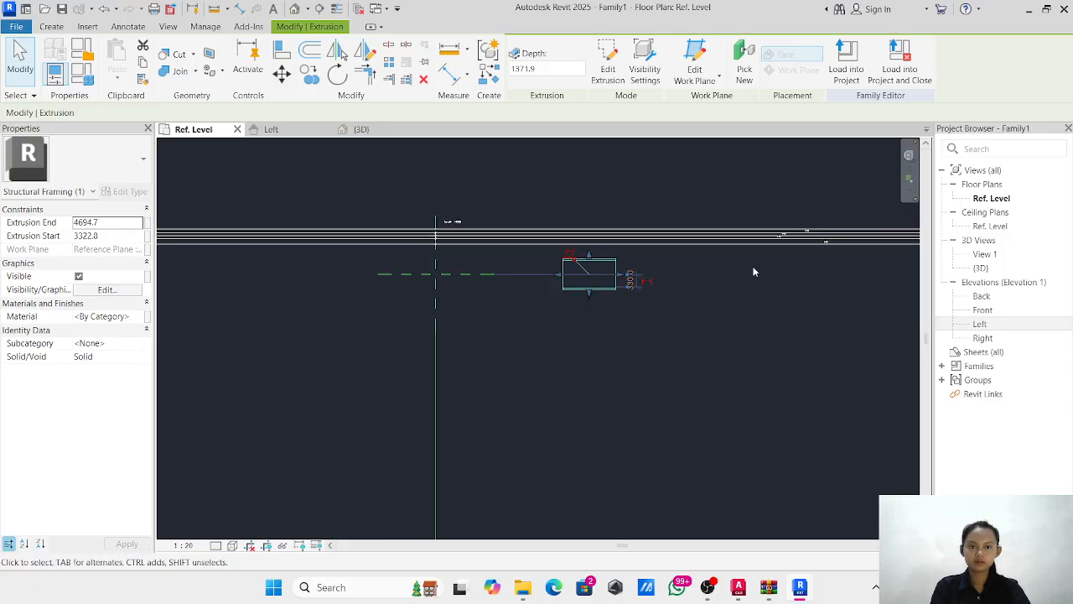
# Align the taller extrusion's outer end face to the reference plane at the end block's inner face.
pyautogui.moveTo(705, 271); pyautogui.dragTo(269, 295, button='middle')
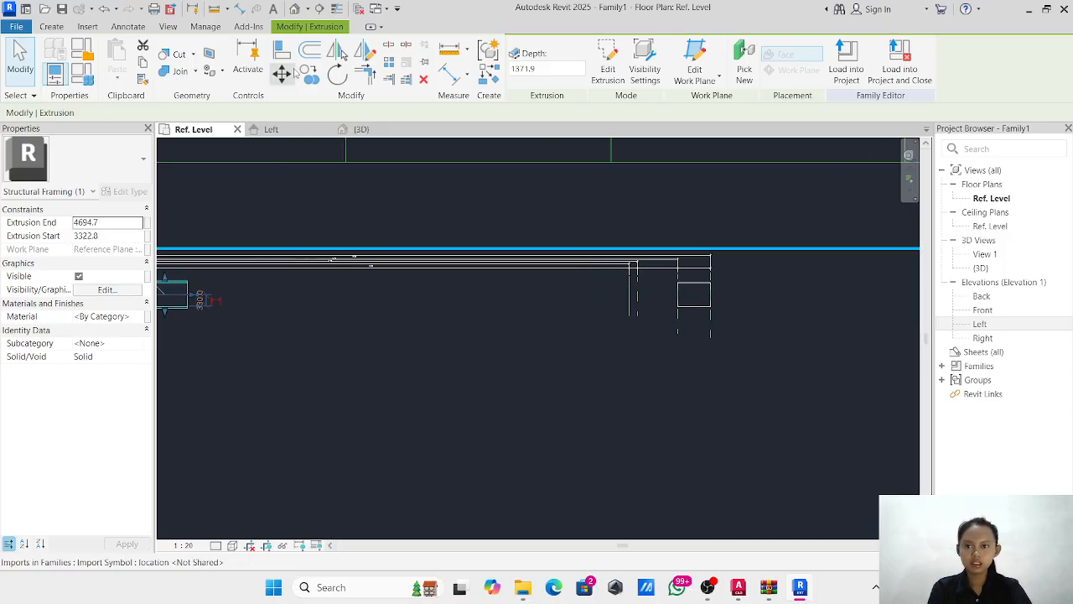
pyautogui.press('a')
pyautogui.press('l')
pyautogui.click(680, 333)
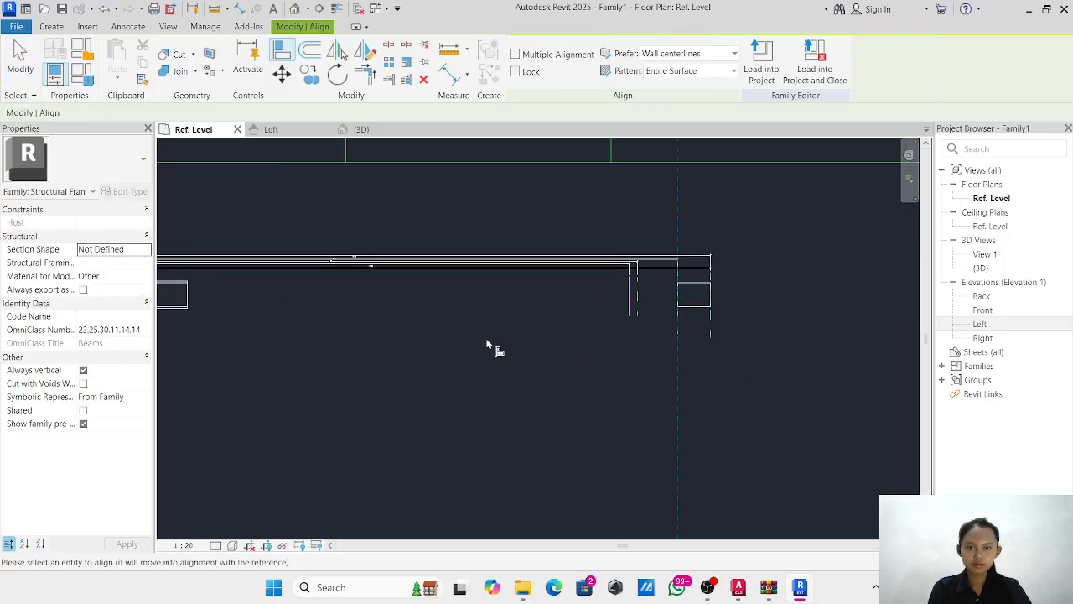
pyautogui.moveTo(492, 350); pyautogui.dragTo(702, 352, button='middle')
pyautogui.scroll(-1, 740, 375)
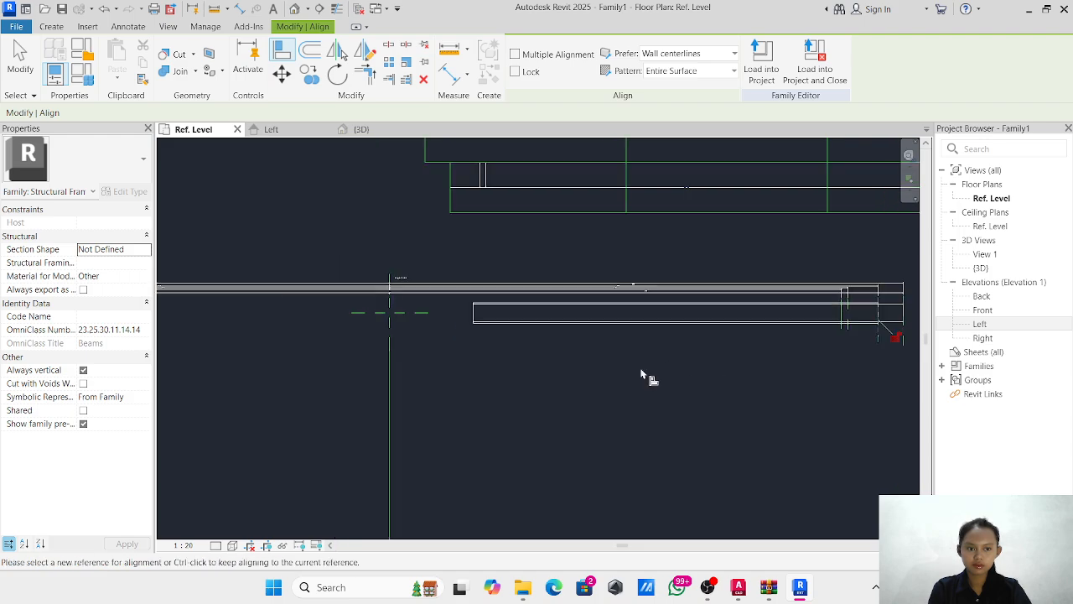
# Align the taller extrusion's inner end face to the nearest reference plane of the closely spaced pair before the end block.
pyautogui.moveTo(400, 374); pyautogui.dragTo(378, 374, button='middle')
pyautogui.scroll(2, 774, 298)
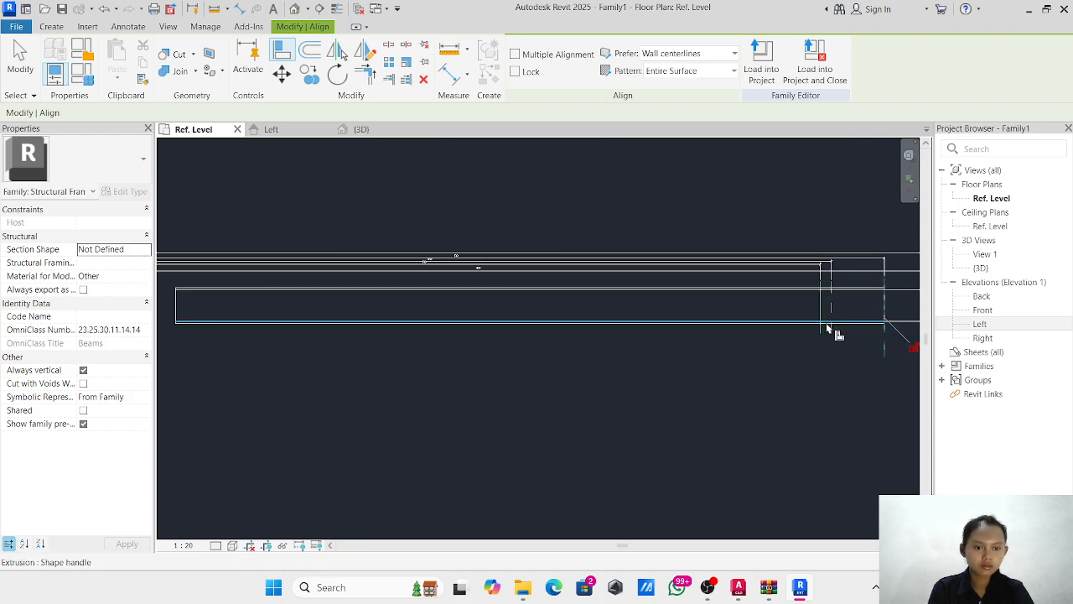
pyautogui.click(837, 333)
pyautogui.scroll(-1, 532, 323)
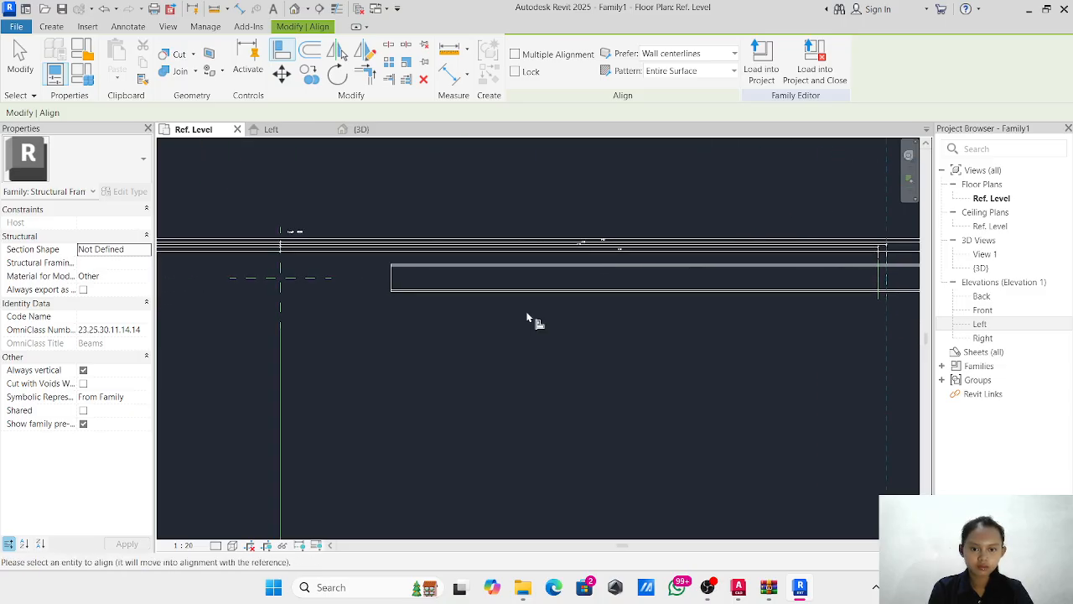
pyautogui.click(392, 284)
pyautogui.scroll(-2, 778, 315)
pyautogui.moveTo(777, 313); pyautogui.dragTo(590, 278, button='middle')
# Set the 3D view's visual style to Shaded to check the two joined extrusions, and return to the Left elevation.
pyautogui.click(350, 134)
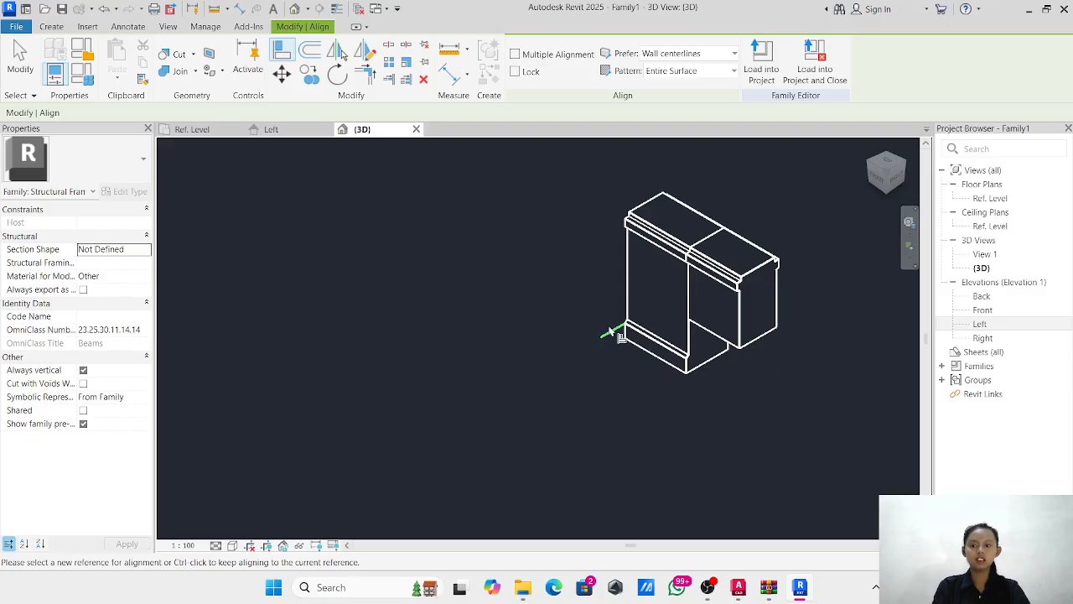
pyautogui.press('Escape')
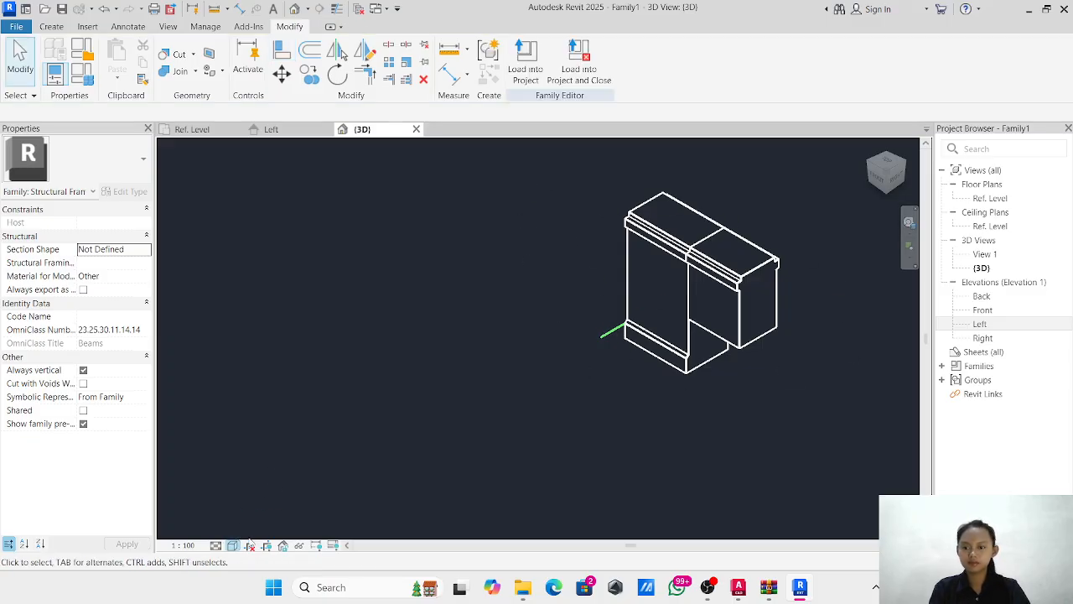
pyautogui.click(232, 545)
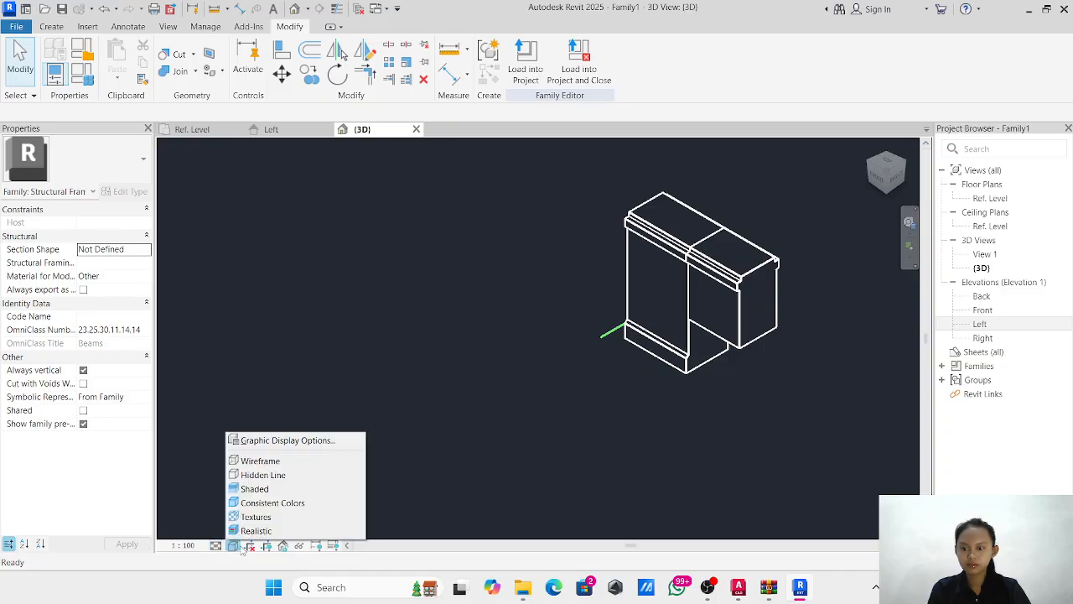
pyautogui.click(256, 489)
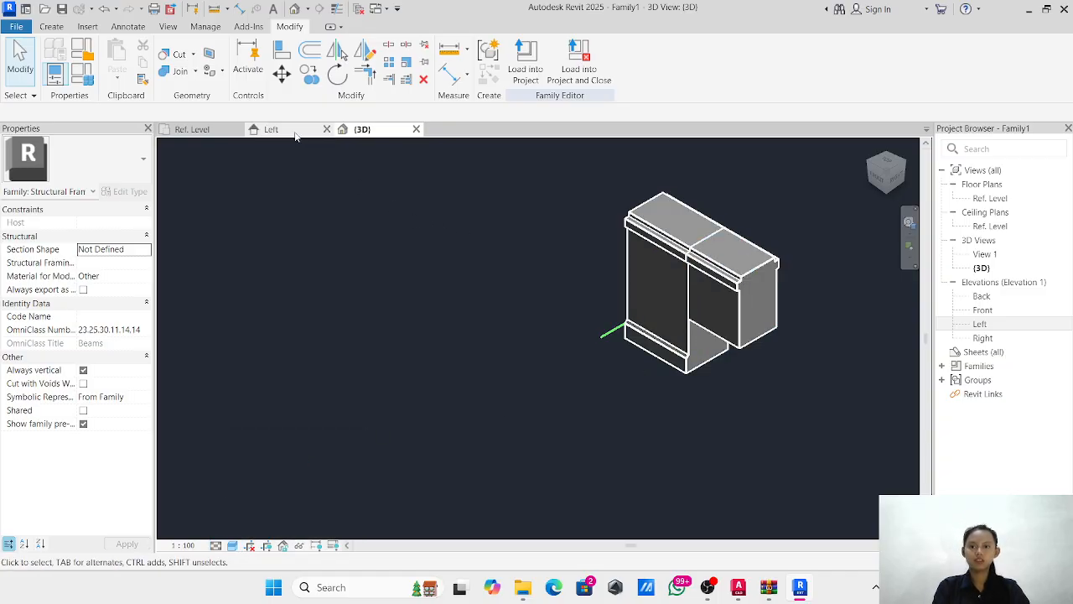
pyautogui.click(267, 130)
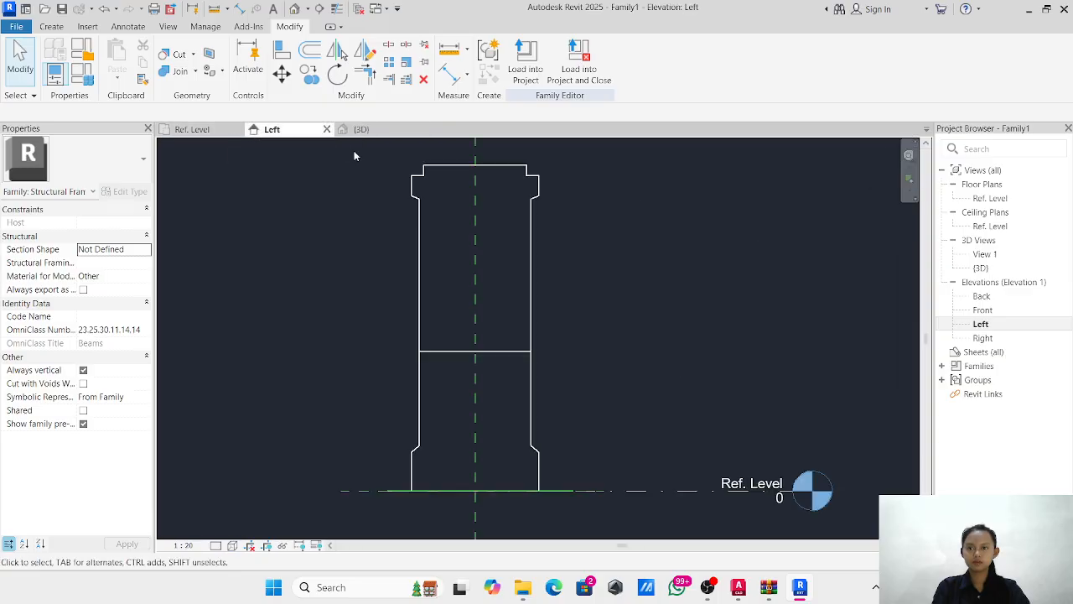
# In the Left elevation, start a new extrusion on the Center (Left/Right) reference plane for the imported I-shaped cross-section.
pyautogui.scroll(-8, 699, 232)
pyautogui.moveTo(699, 232); pyautogui.dragTo(254, 425, button='middle')
pyautogui.scroll(-1, 255, 425)
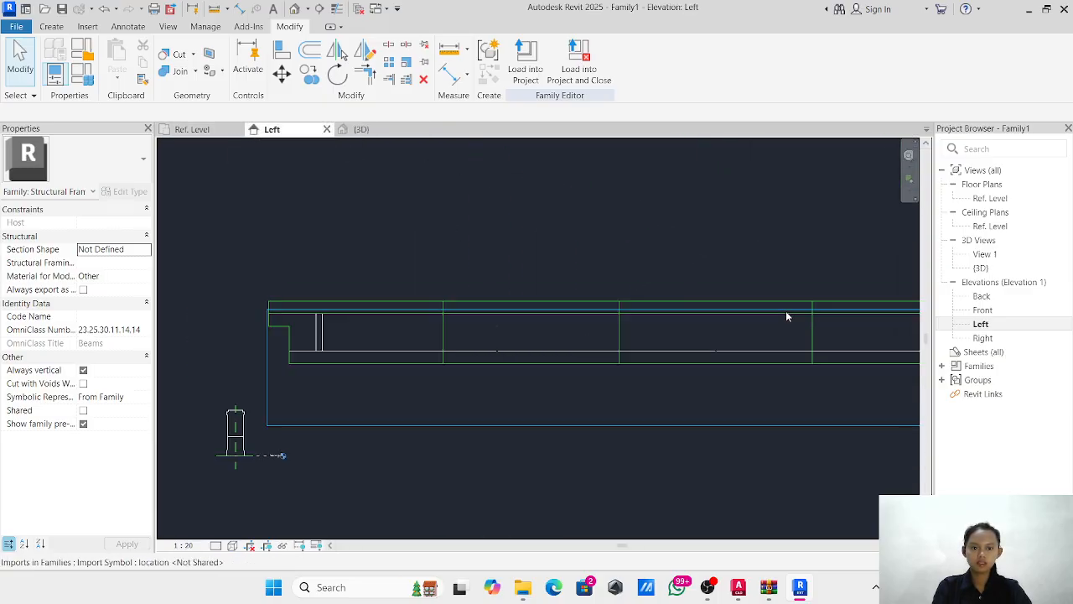
pyautogui.moveTo(785, 312); pyautogui.dragTo(392, 225, button='middle')
pyautogui.scroll(3, 677, 287)
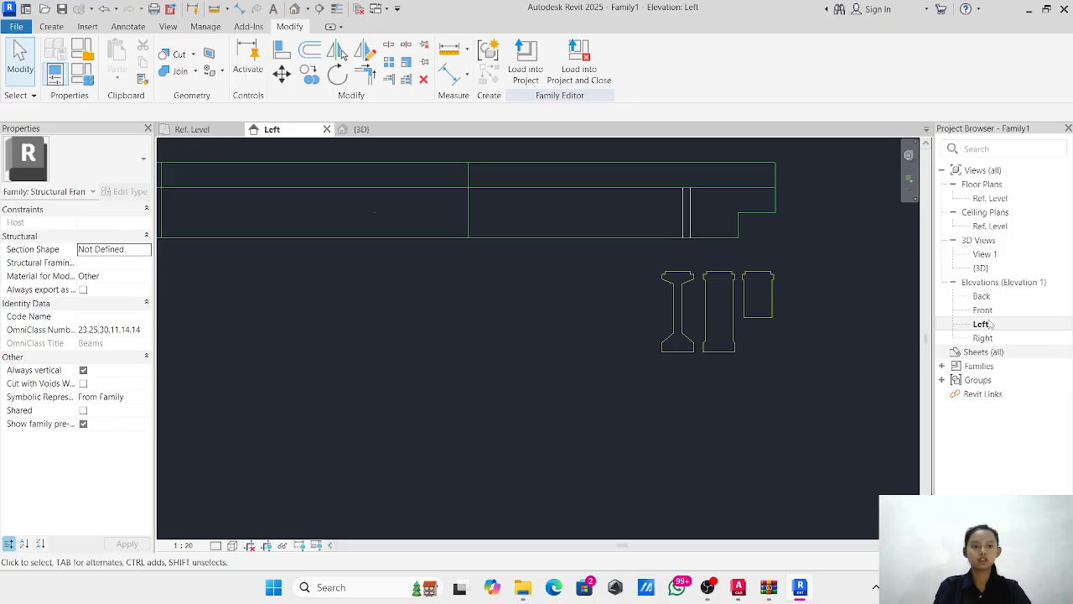
pyautogui.click(52, 27)
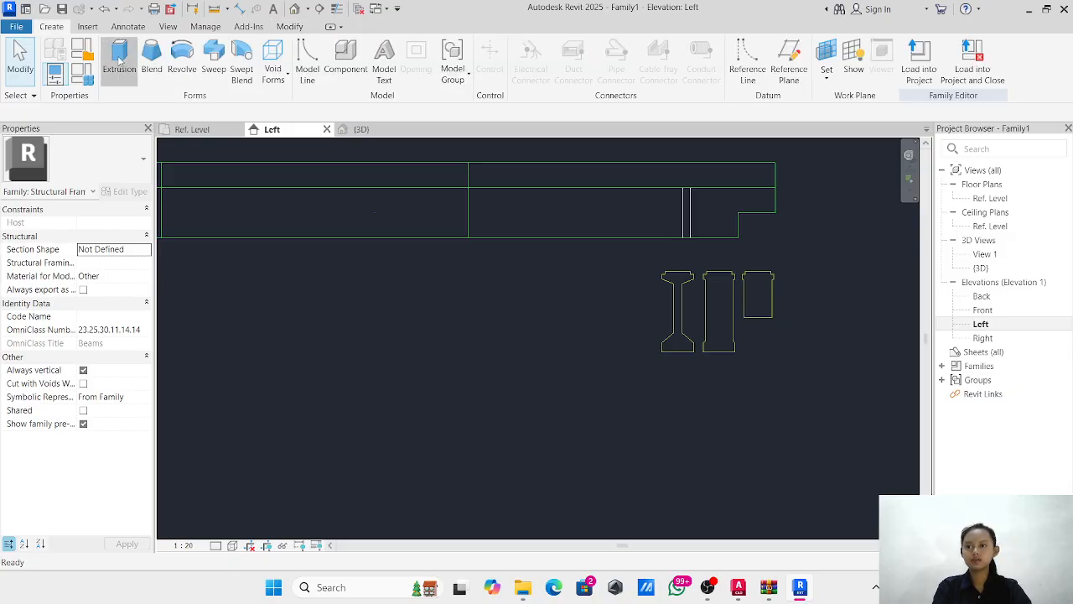
pyautogui.click(119, 61)
pyautogui.click(590, 289)
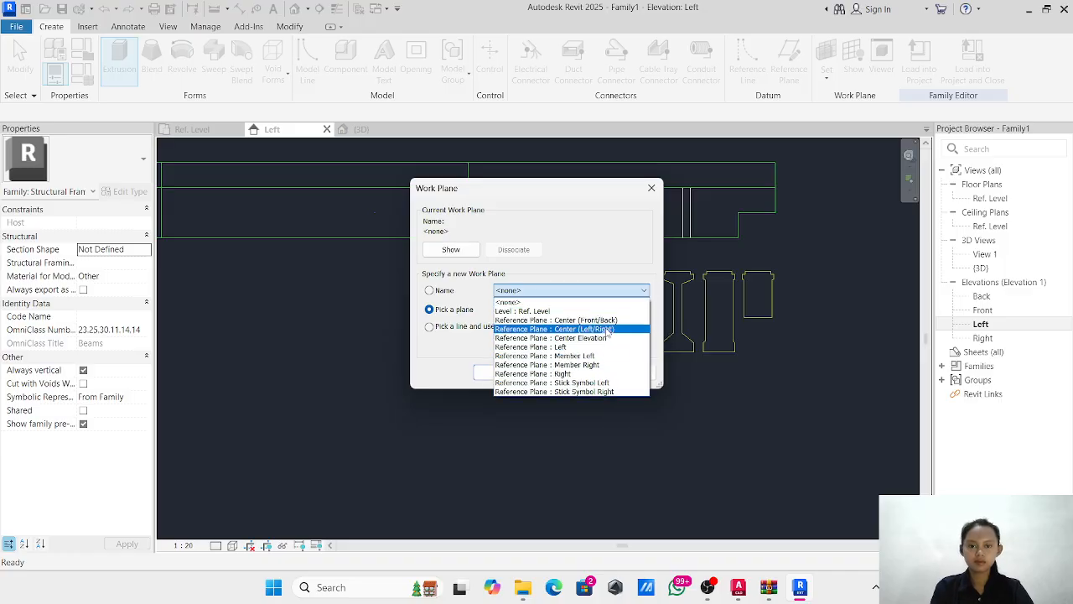
pyautogui.click(611, 329)
pyautogui.click(518, 370)
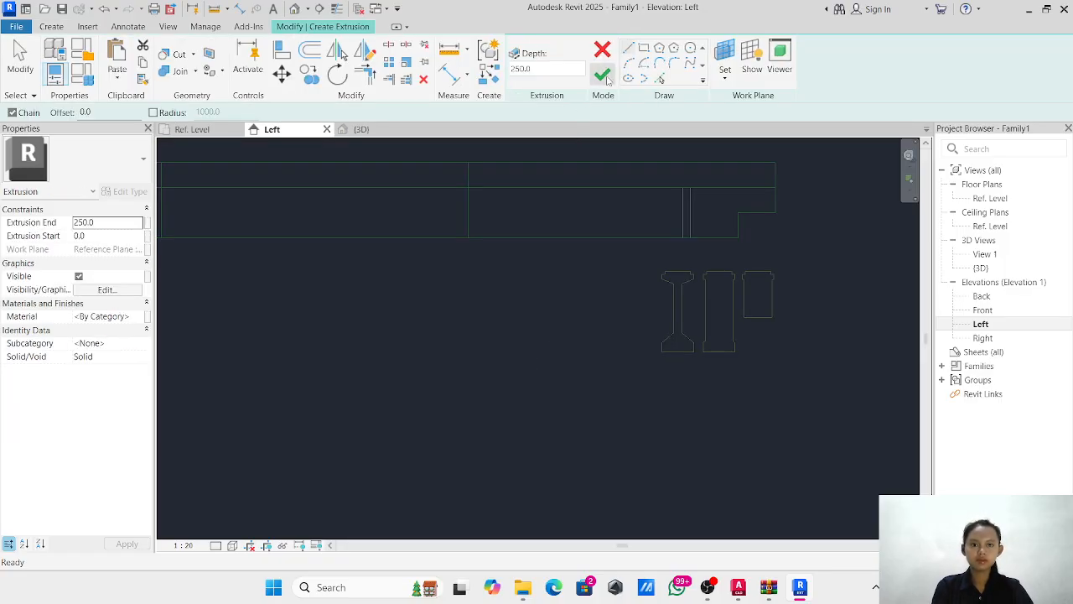
# Trace the bottom flange and both web edges of the imported I-shaped cross-section with Pick Lines.
pyautogui.click(661, 79)
pyautogui.scroll(5, 678, 453)
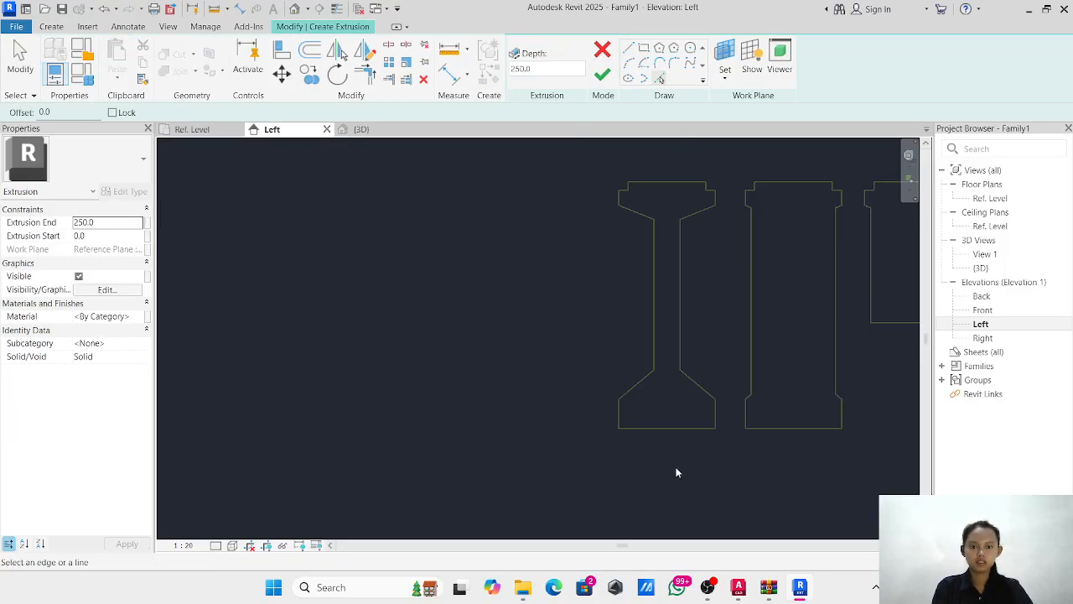
pyautogui.click(667, 413)
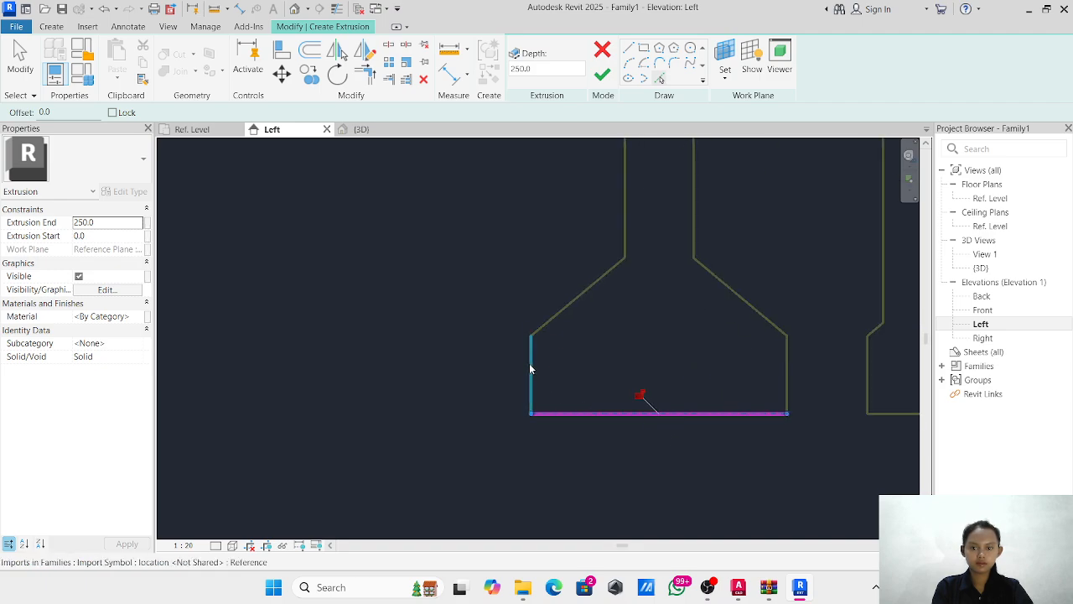
pyautogui.click(787, 374)
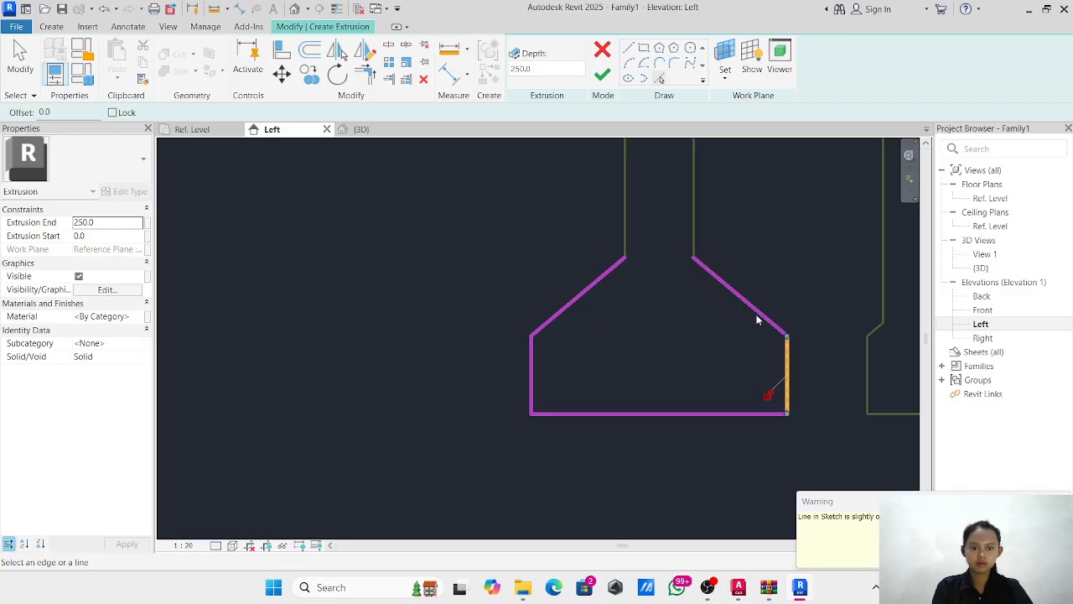
pyautogui.scroll(3, 723, 288)
pyautogui.click(628, 312)
pyautogui.click(559, 287)
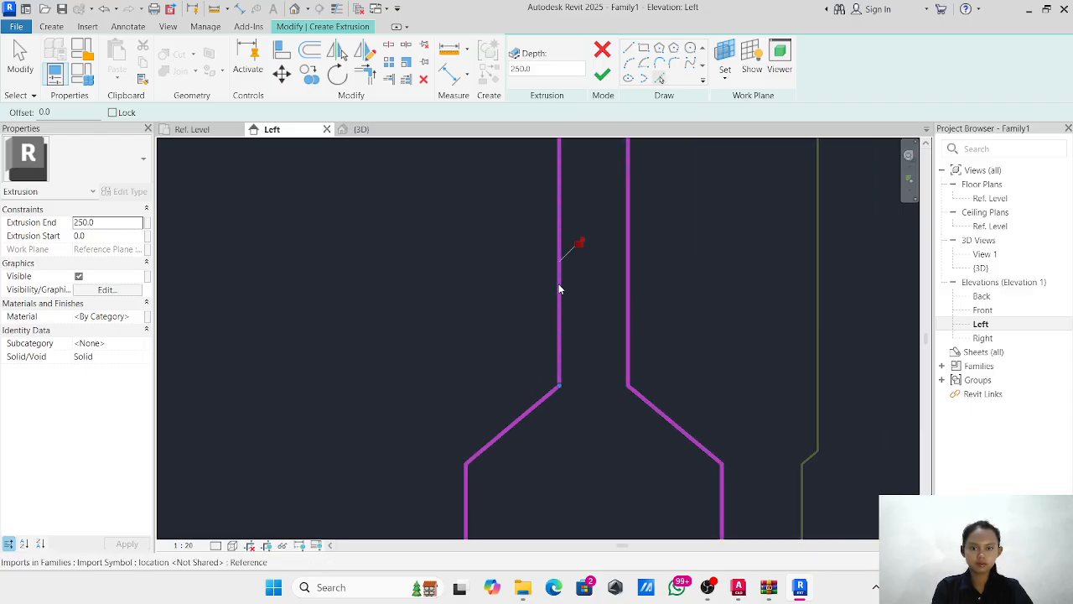
# Trace the stepped top flange of the I-shaped cross-section with picked lines to close the profile.
pyautogui.scroll(-5, 610, 248)
pyautogui.moveTo(614, 252); pyautogui.dragTo(604, 441, button='middle')
pyautogui.scroll(6, 654, 251)
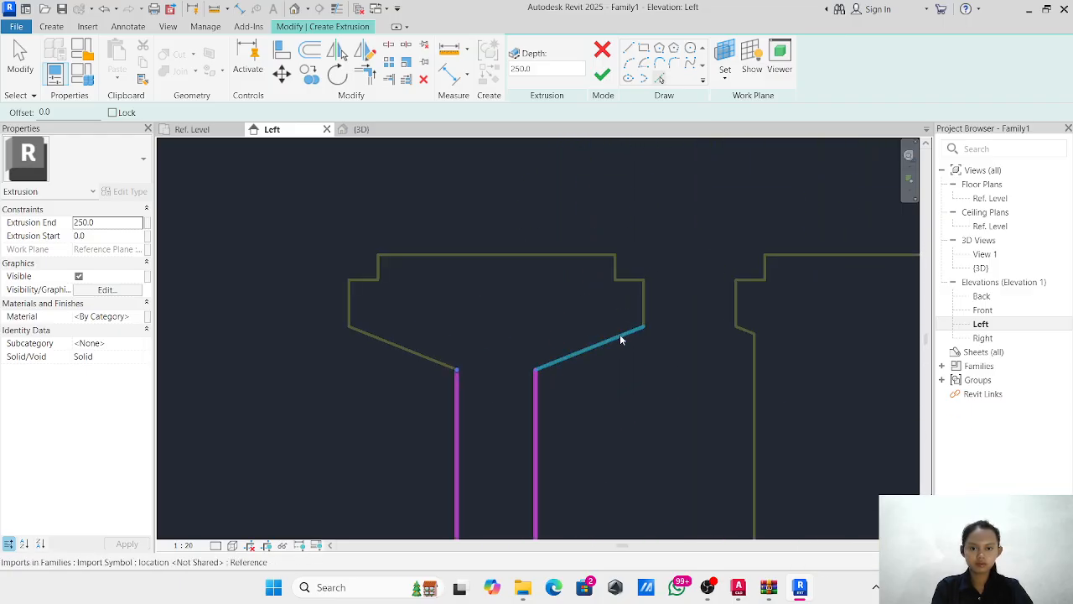
pyautogui.click(639, 295)
pyautogui.click(627, 280)
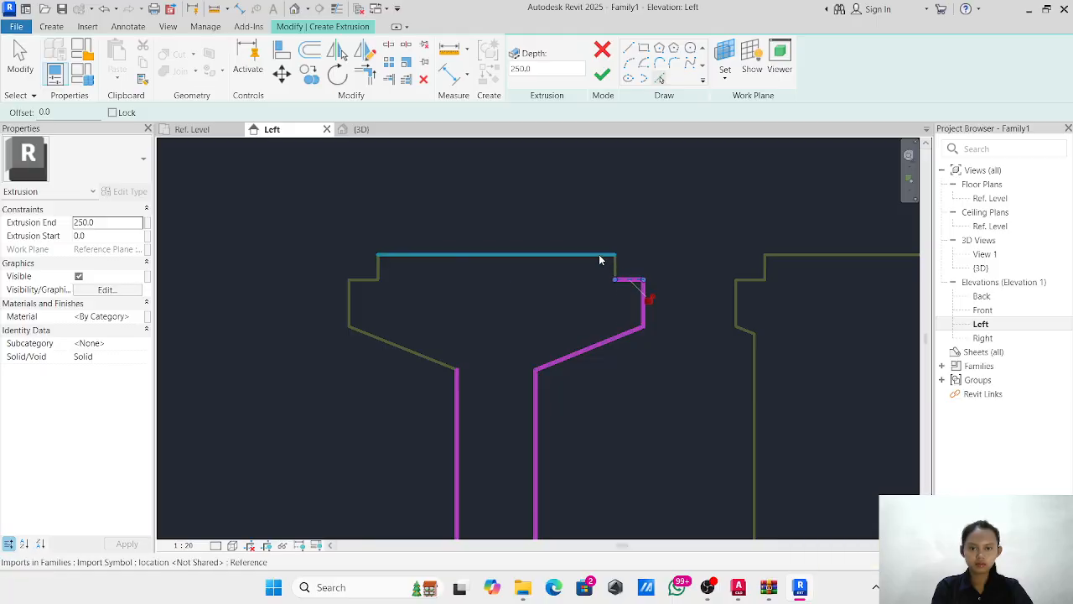
pyautogui.click(599, 255)
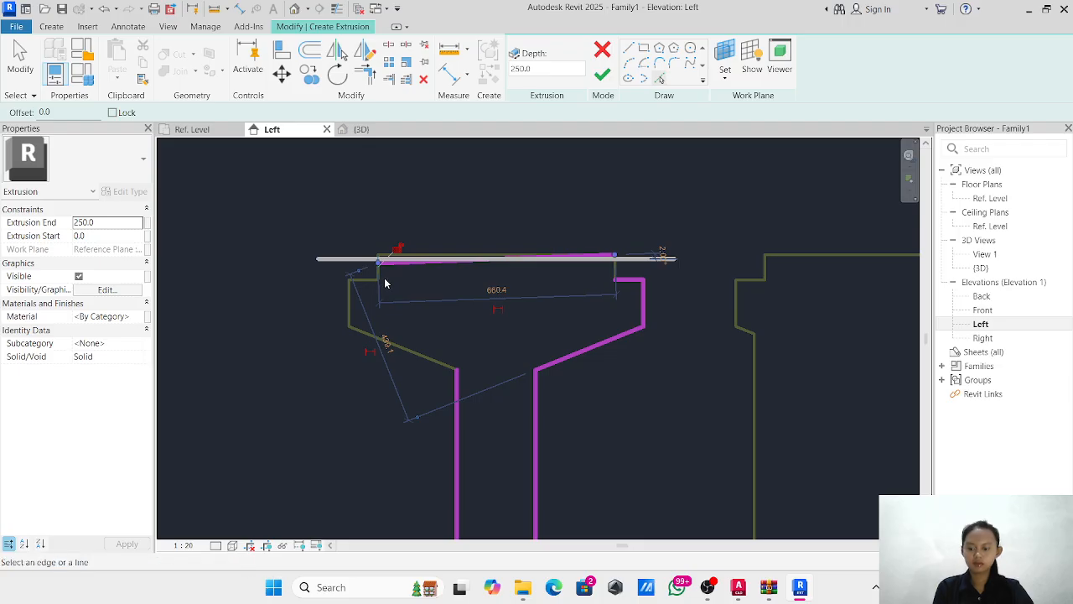
pyautogui.scroll(3, 384, 275)
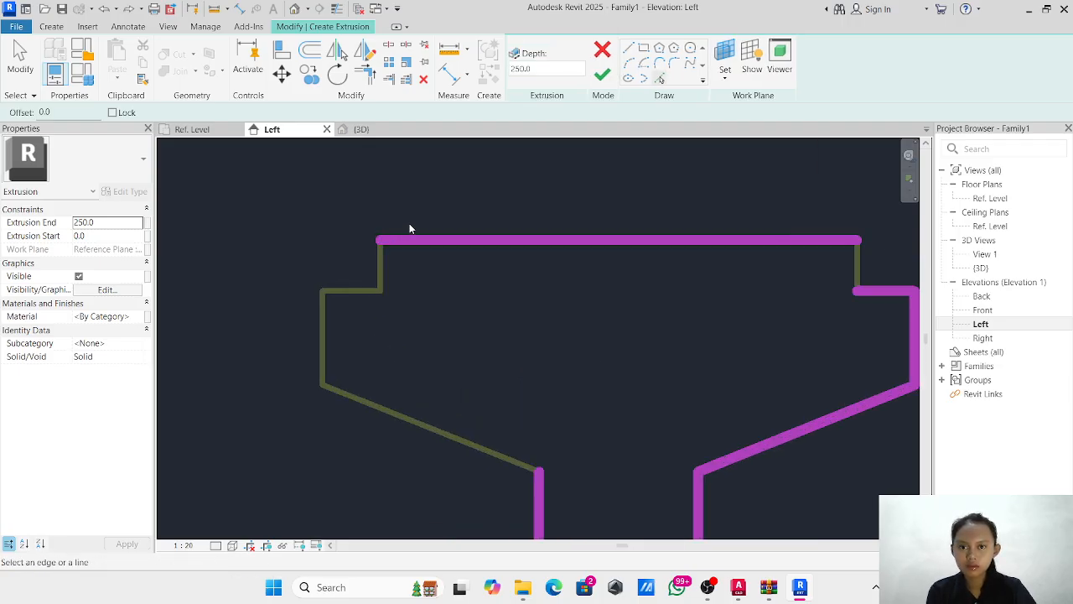
pyautogui.click(347, 292)
pyautogui.click(319, 331)
pyautogui.click(374, 407)
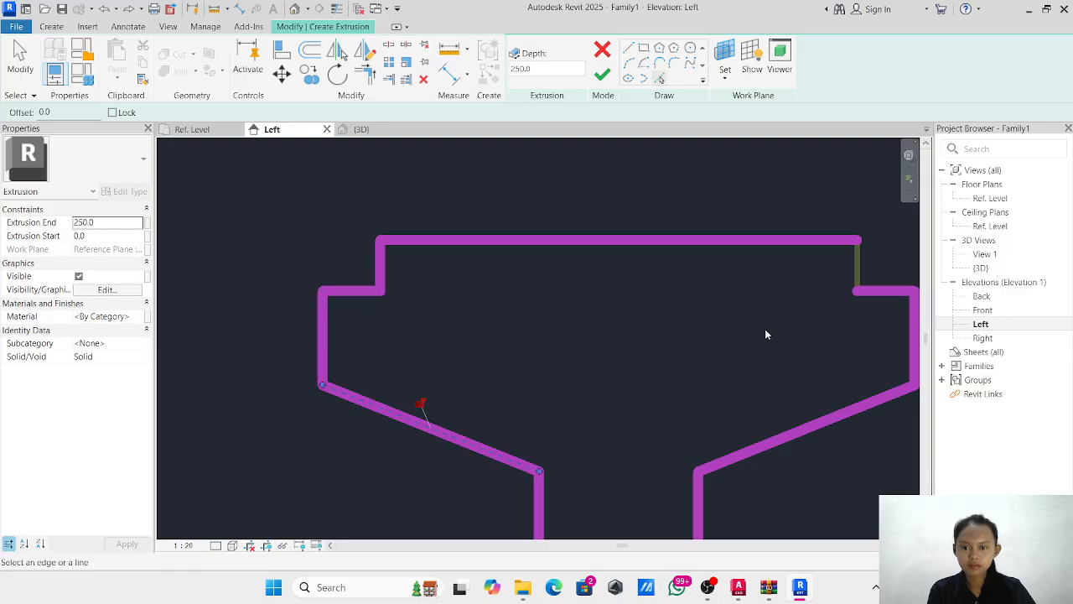
pyautogui.scroll(-3, 607, 318)
pyautogui.click(680, 265)
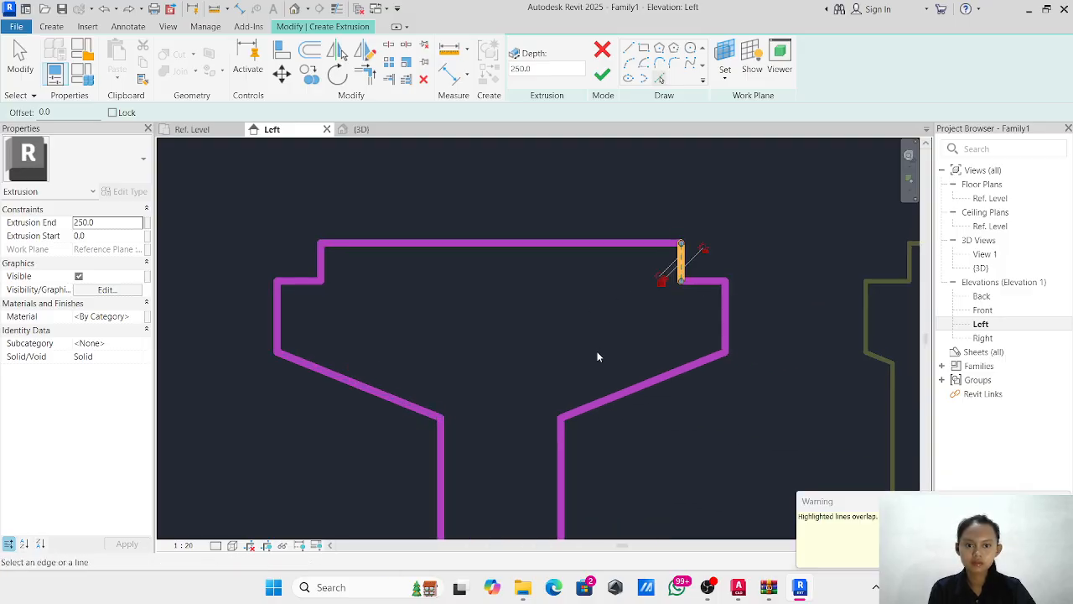
# Try to finish the I-section extrusion sketch.
pyautogui.scroll(-4, 597, 352)
pyautogui.moveTo(563, 249); pyautogui.dragTo(563, 177, button='middle')
pyautogui.click(602, 73)
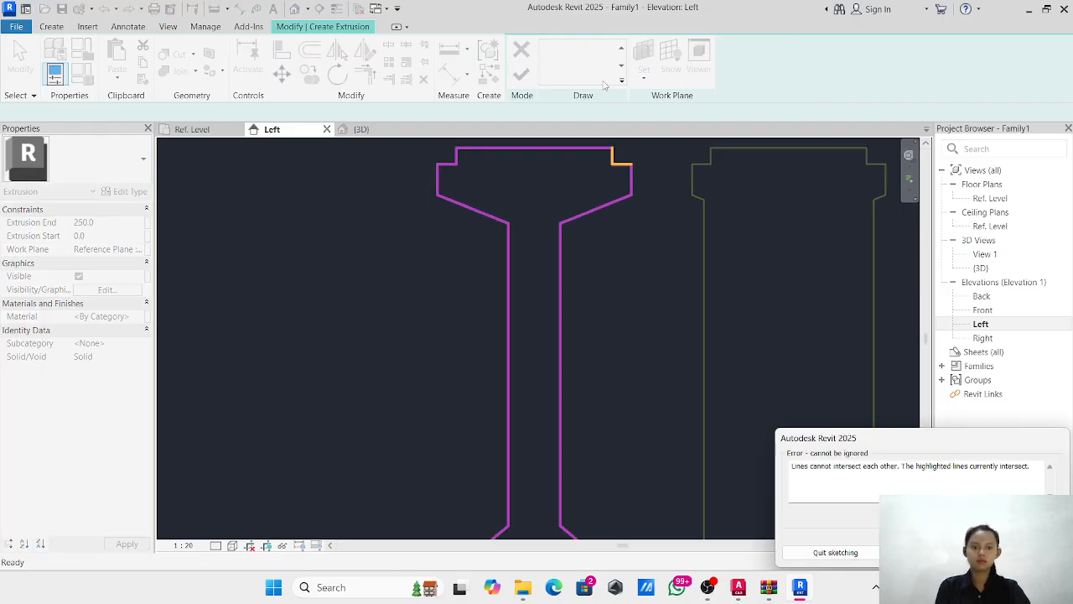
pyautogui.press('Escape')
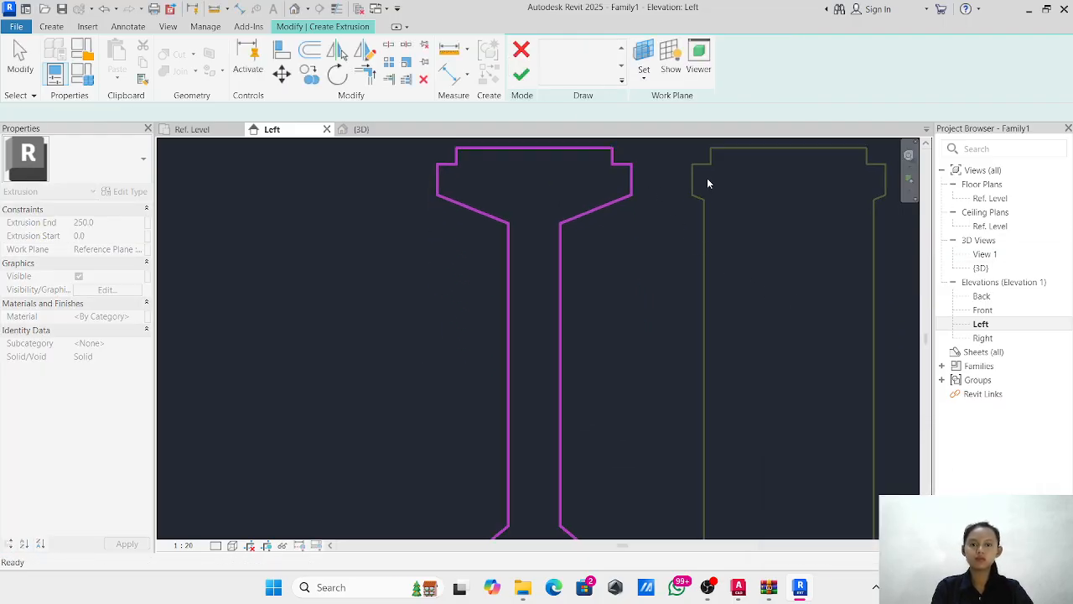
pyautogui.click(522, 75)
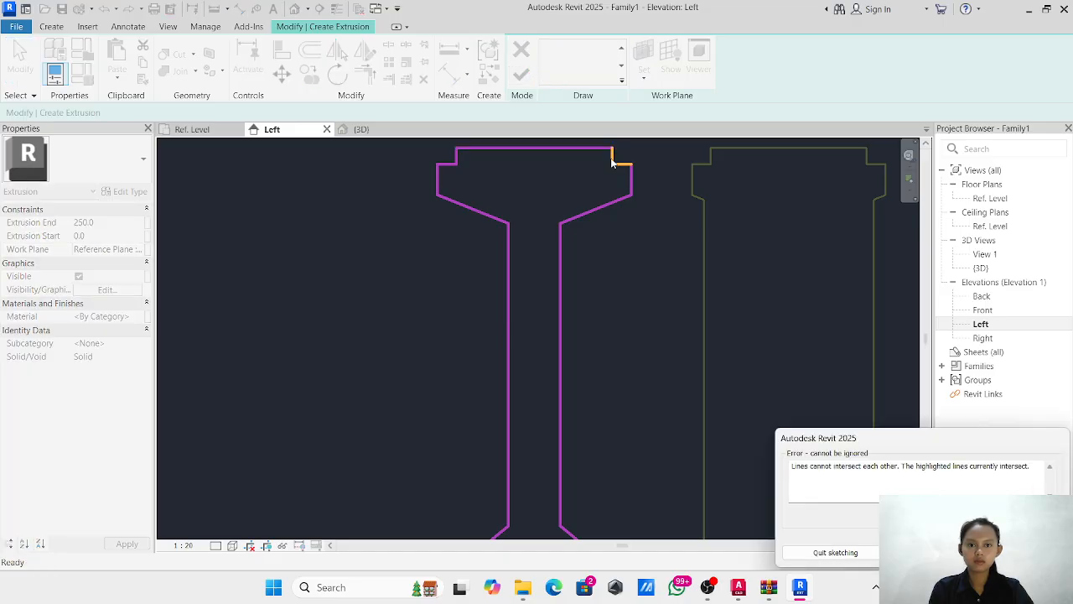
pyautogui.press('Escape')
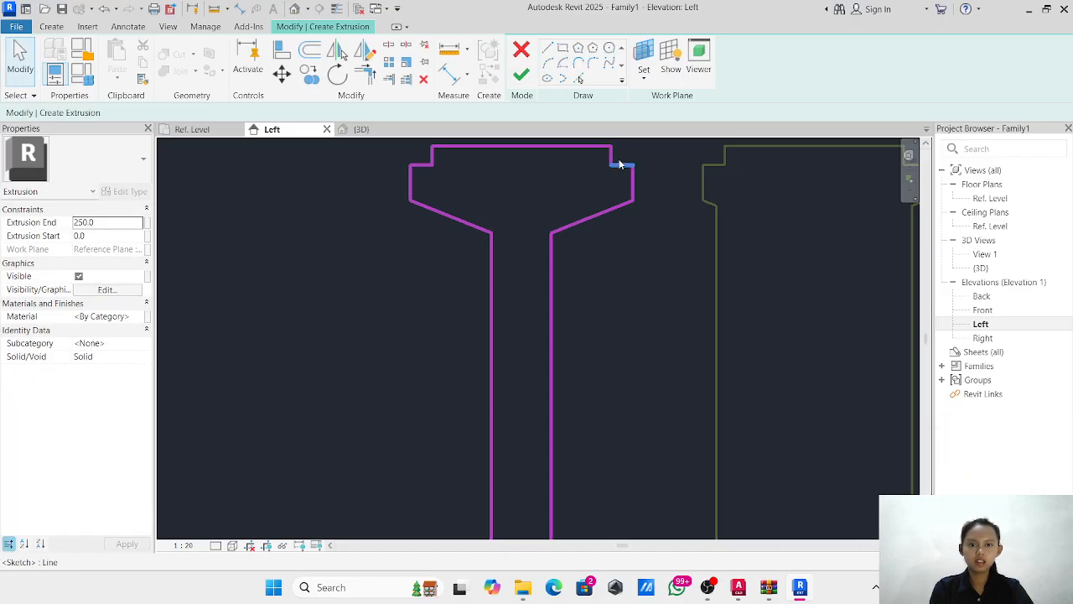
# Replace the overlapping sketch lines at the top flange's right-hand corner step and finish the I-section extrusion.
pyautogui.scroll(3, 618, 163)
pyautogui.click(626, 169)
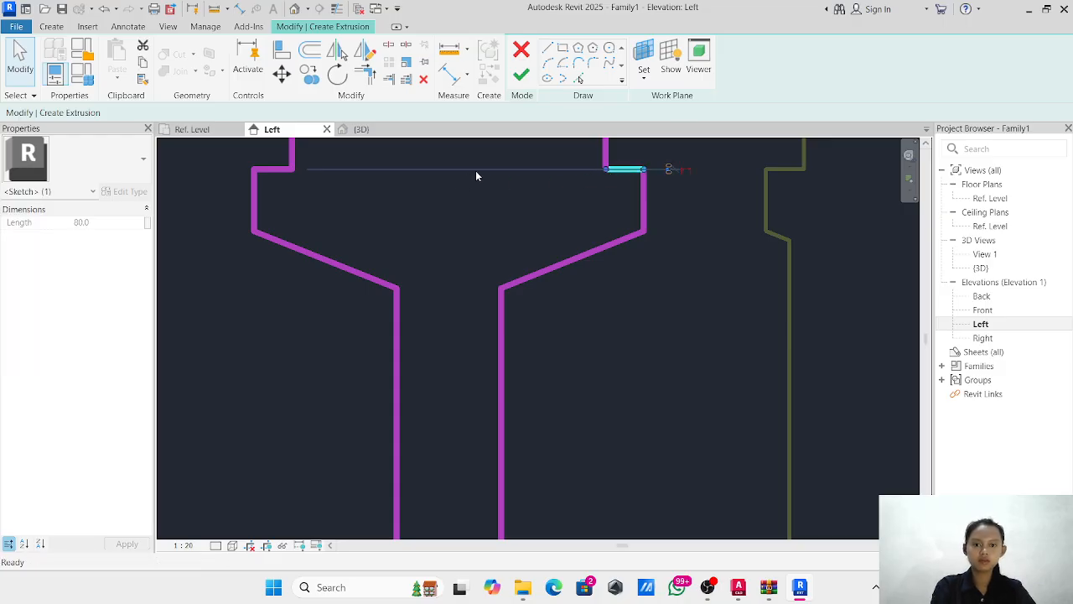
pyautogui.press('Delete')
pyautogui.click(605, 159)
pyautogui.click(579, 79)
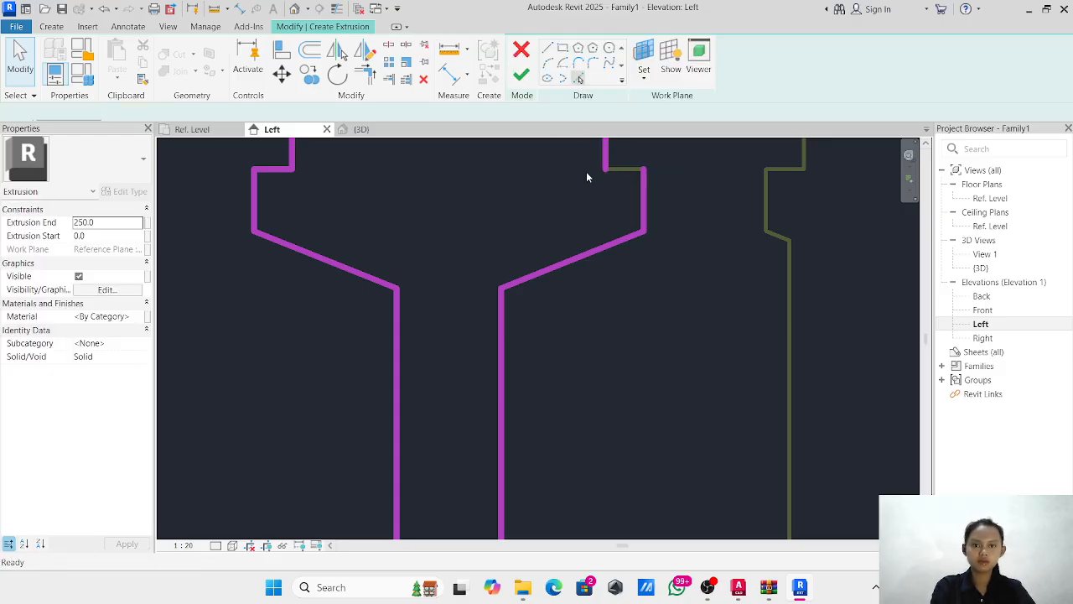
pyautogui.scroll(2, 626, 170)
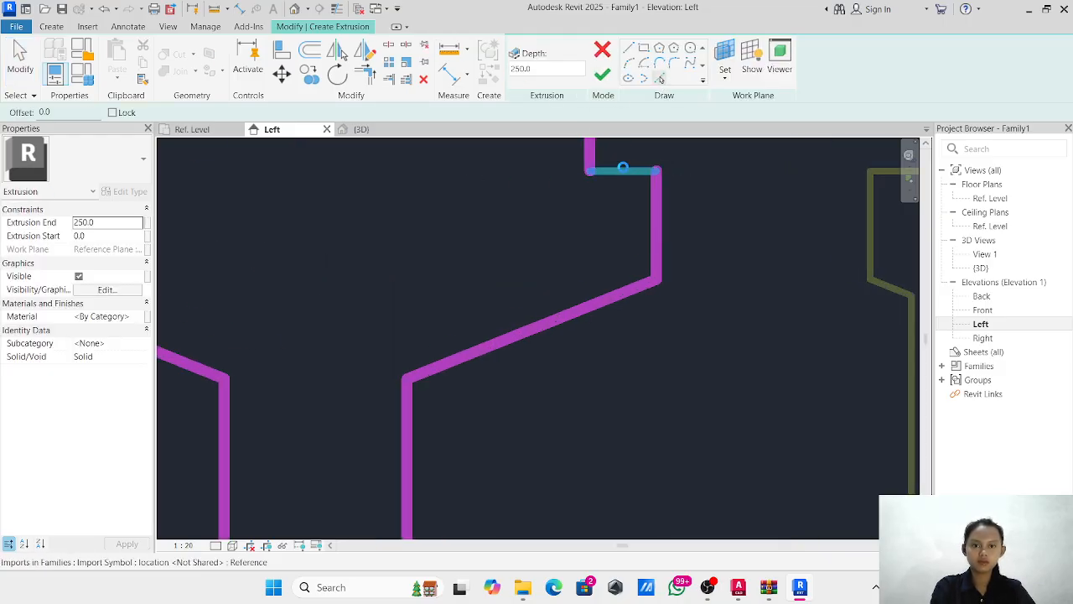
pyautogui.click(602, 75)
pyautogui.scroll(-3, 591, 280)
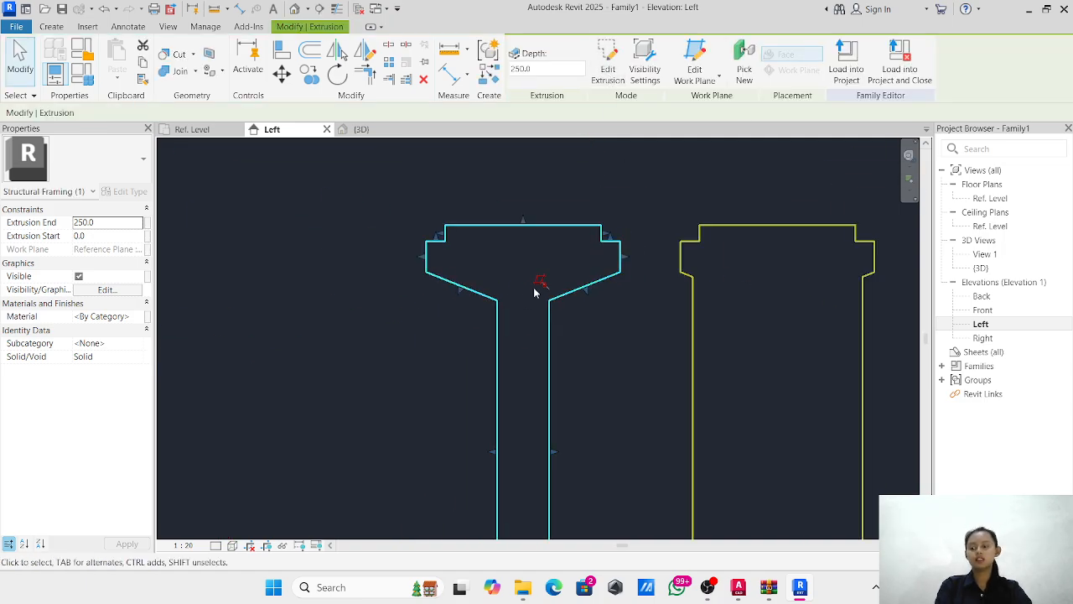
# Move the I-section extrusion from its top edge midpoint onto the top edge midpoint of the existing girder extrusions.
pyautogui.click(561, 214)
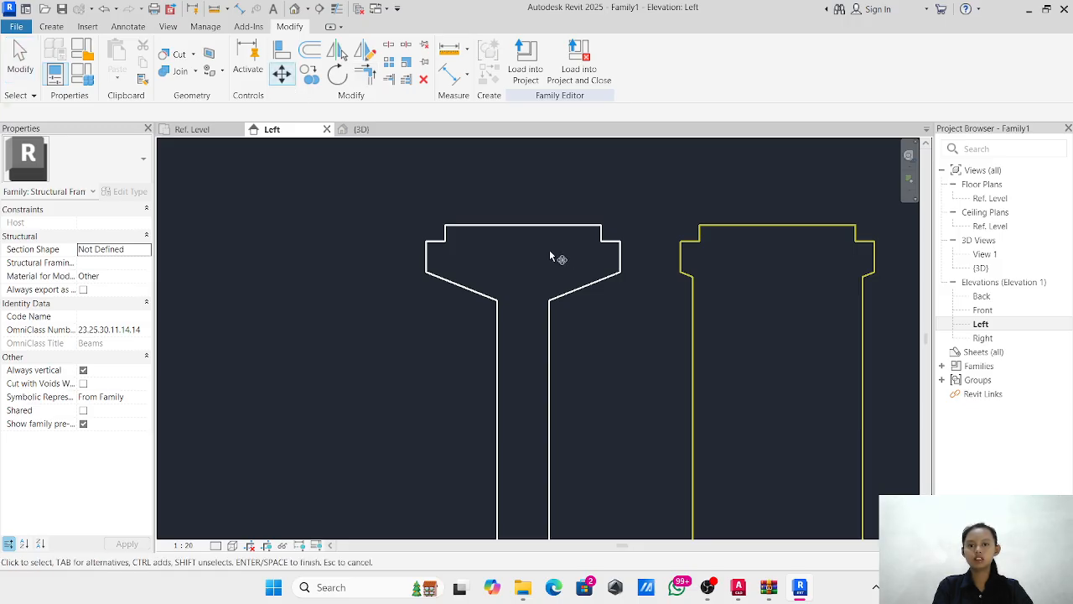
pyautogui.click(491, 234)
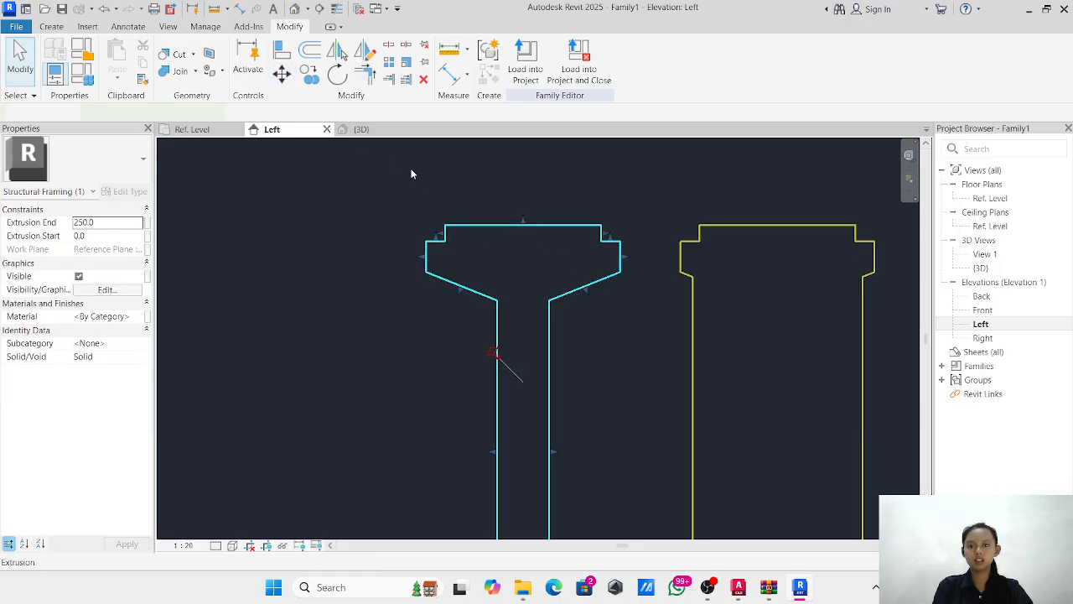
pyautogui.press('m')
pyautogui.press('v')
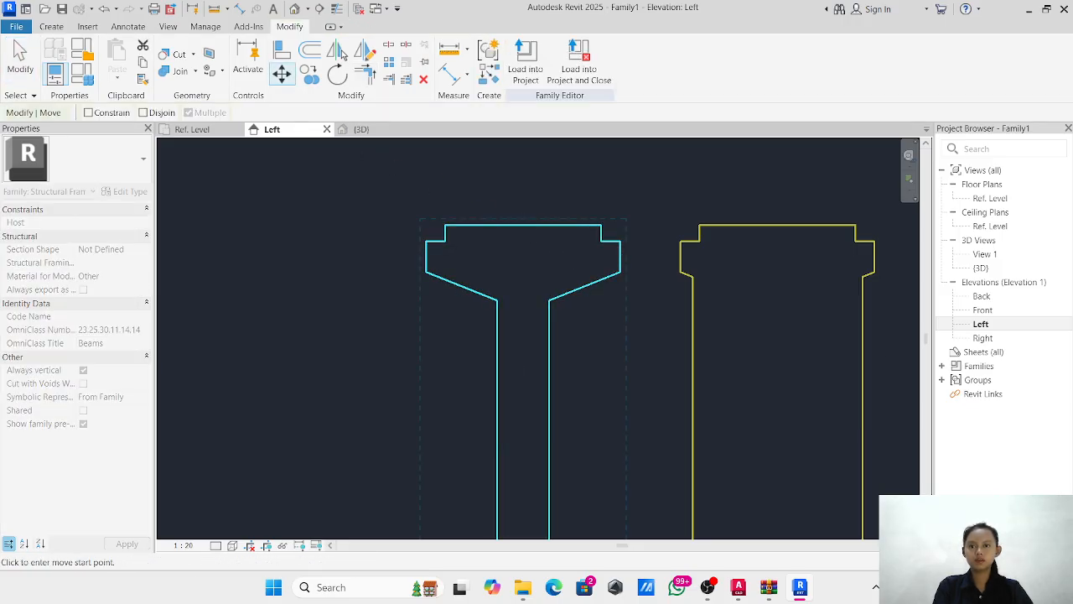
pyautogui.click(523, 227)
pyautogui.scroll(-6, 288, 287)
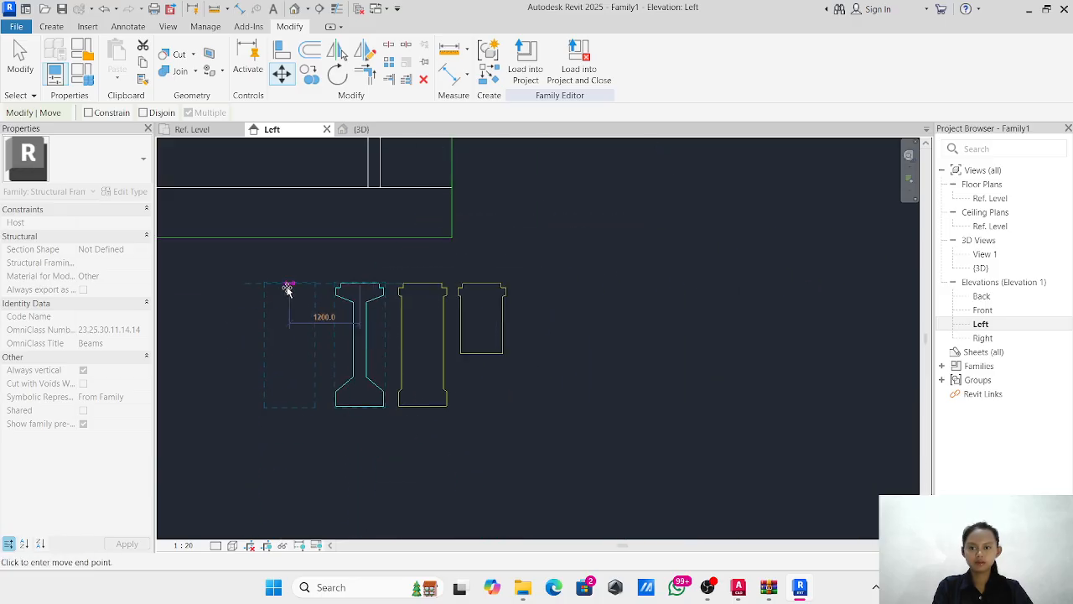
pyautogui.scroll(-2, 447, 240)
pyautogui.moveTo(447, 241); pyautogui.dragTo(752, 244, button='middle')
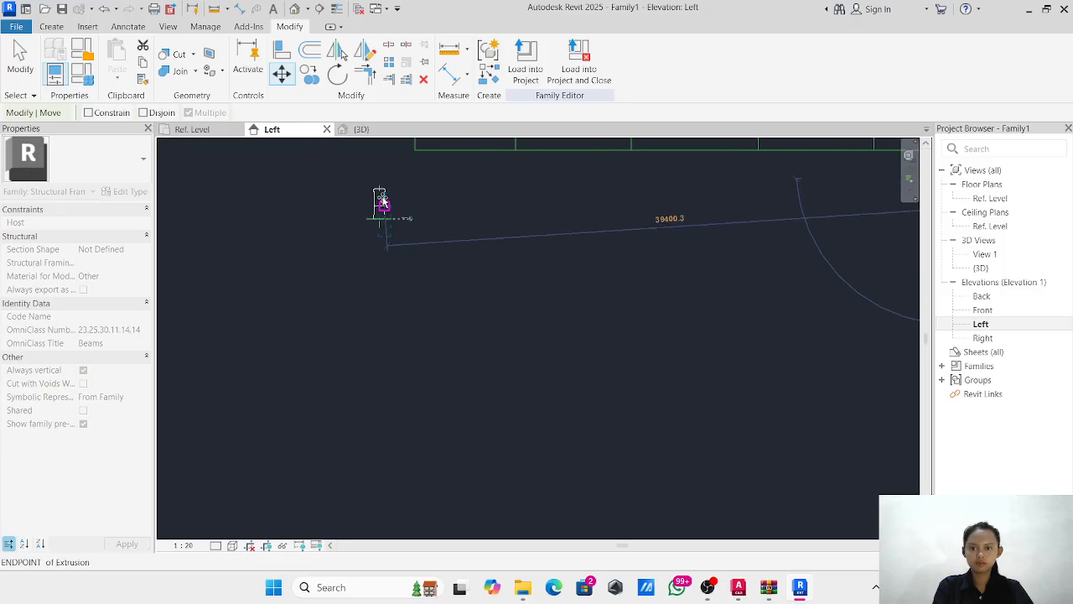
pyautogui.scroll(6, 374, 191)
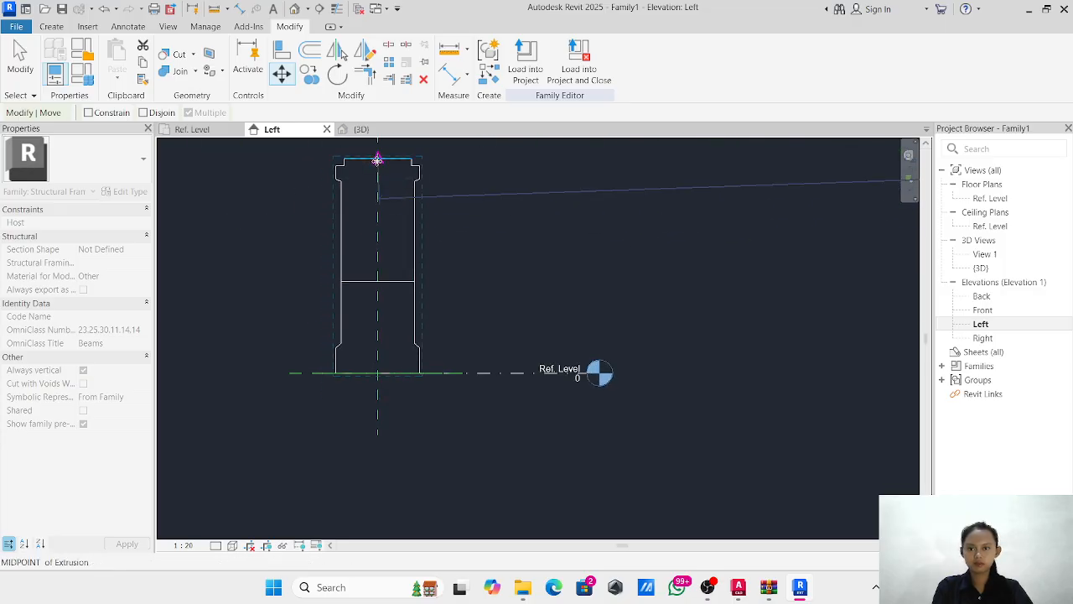
pyautogui.click(377, 159)
pyautogui.click(317, 153)
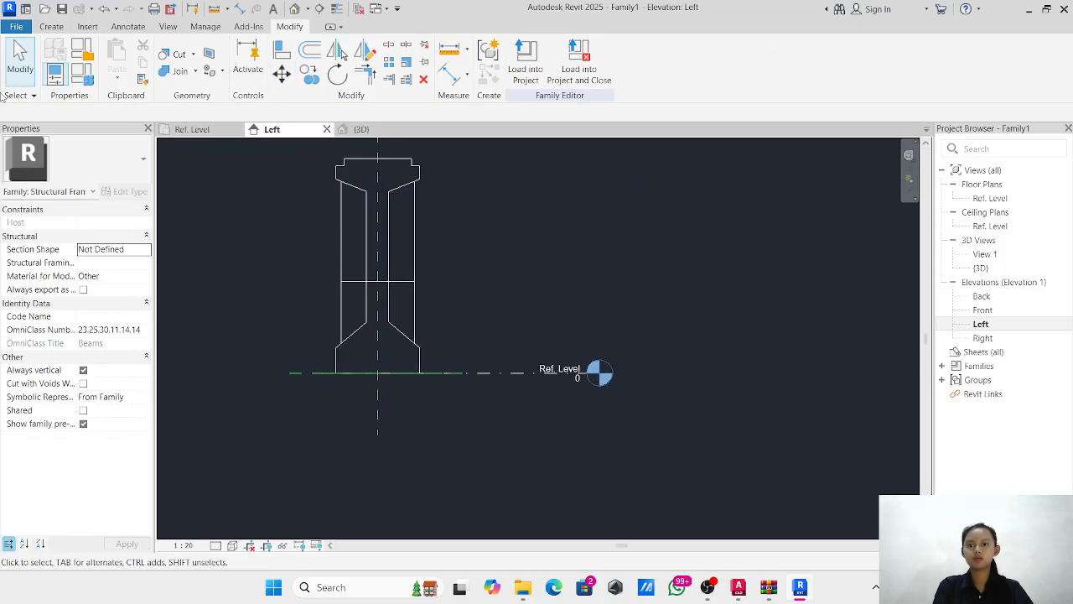
# In the Ref. Level plan, align both ends of the short I-section extrusion to the innermost reference planes at the girder's two ends.
pyautogui.click(191, 130)
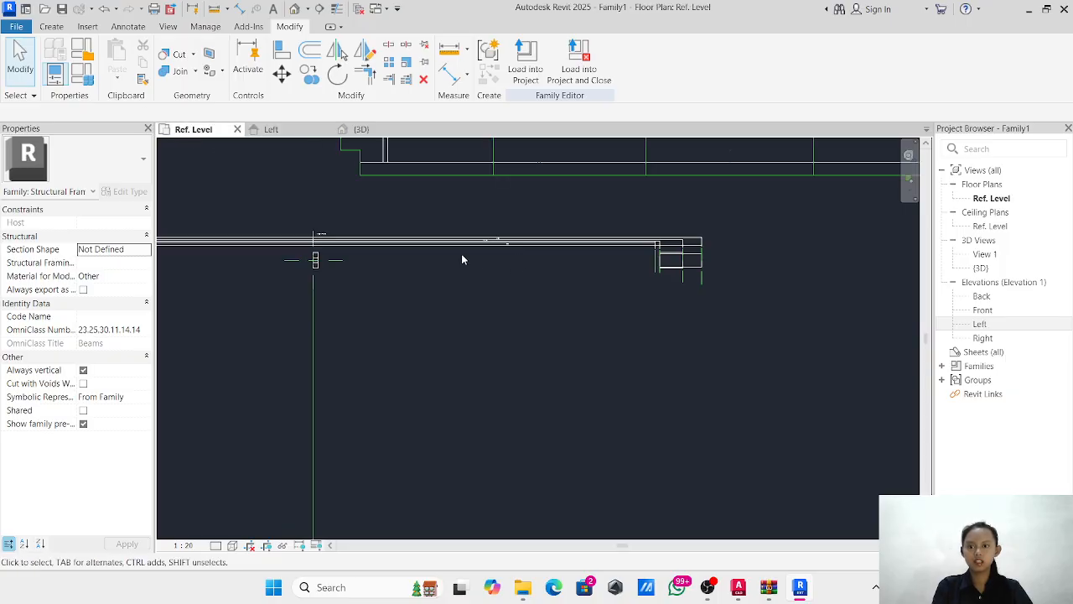
pyautogui.scroll(1, 323, 262)
pyautogui.scroll(-2, 328, 259)
pyautogui.moveTo(332, 258); pyautogui.dragTo(356, 297, button='middle')
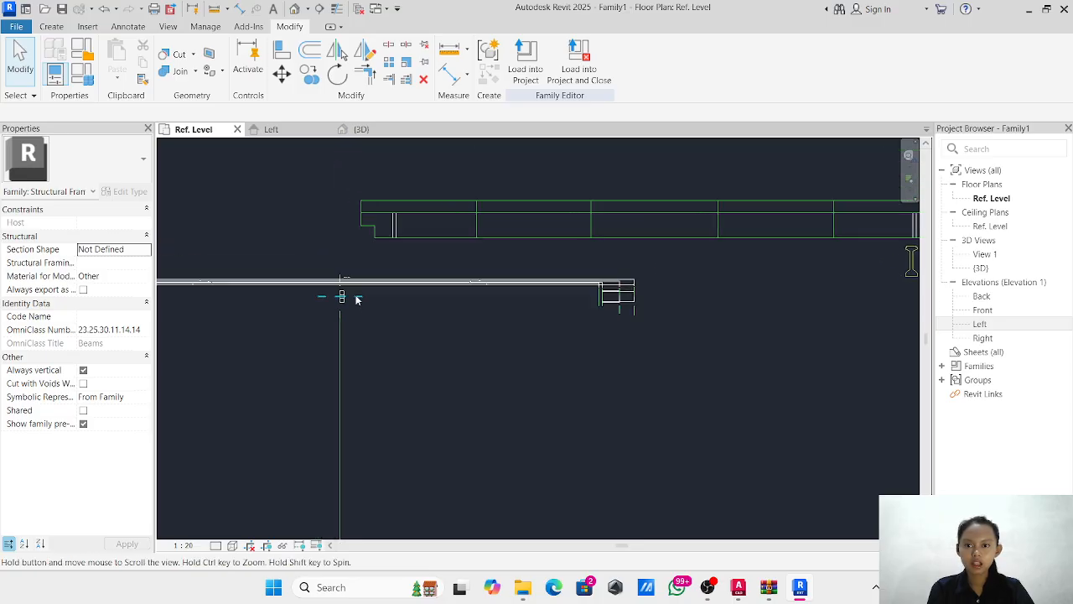
pyautogui.moveTo(709, 281); pyautogui.dragTo(633, 281, button='middle')
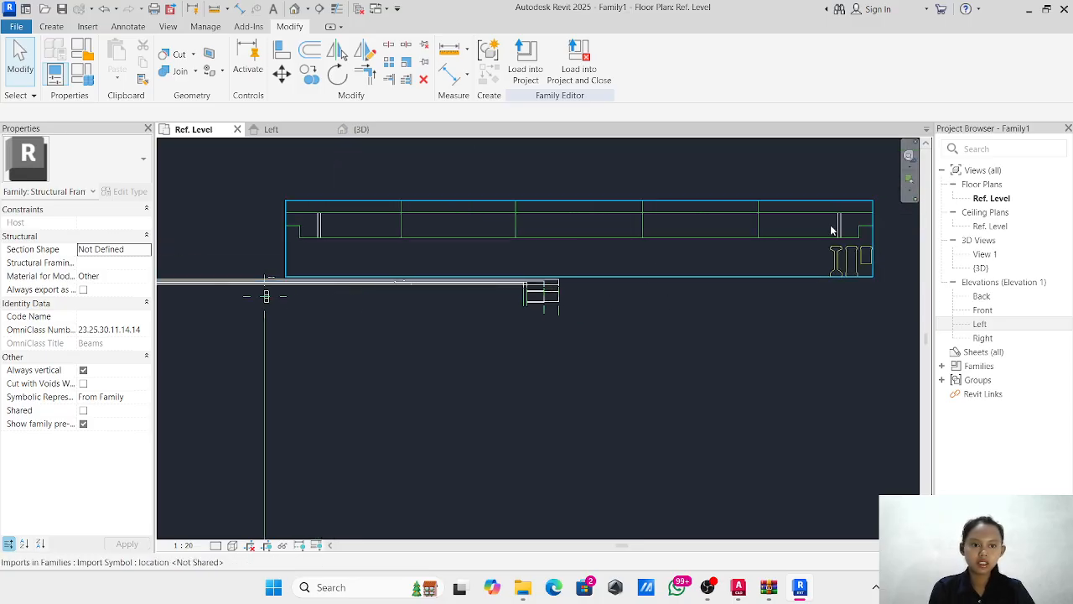
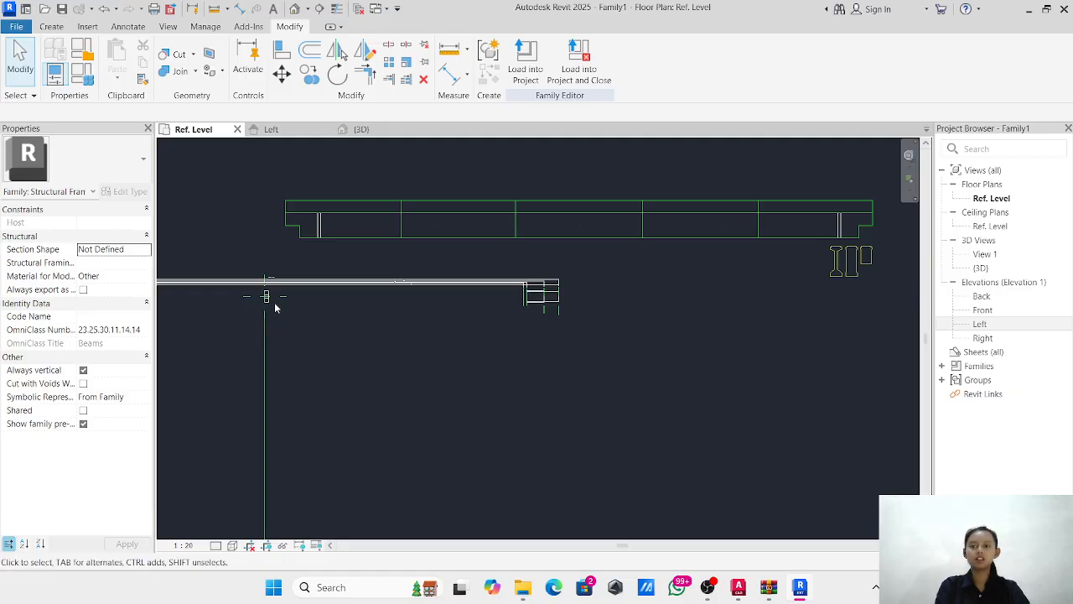
pyautogui.scroll(-1, 277, 308)
pyautogui.moveTo(329, 312); pyautogui.dragTo(582, 337, button='middle')
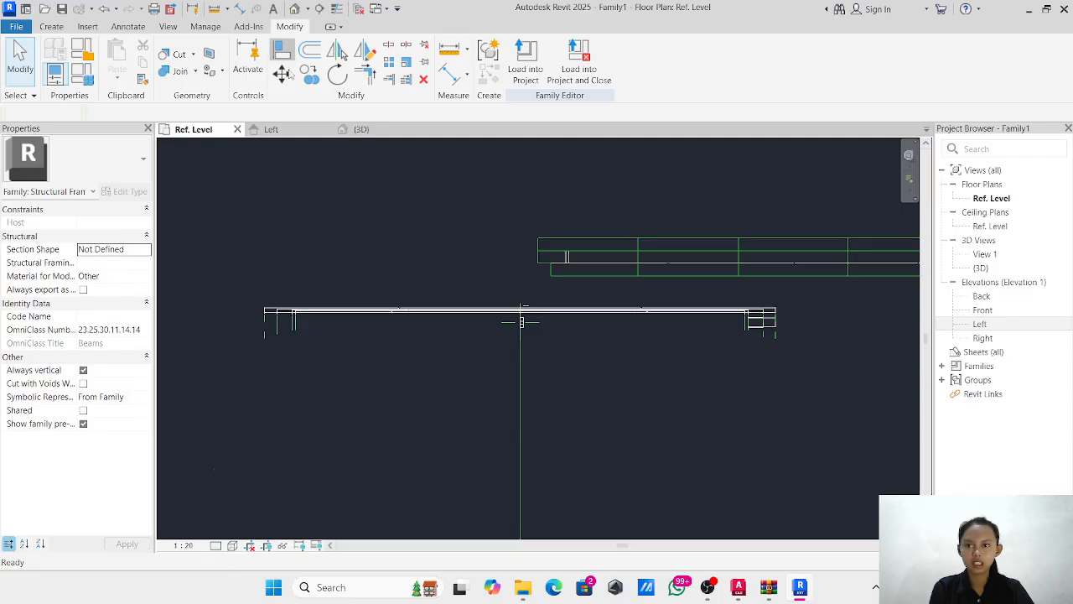
pyautogui.click(339, 52)
pyautogui.scroll(3, 713, 369)
pyautogui.click(780, 286)
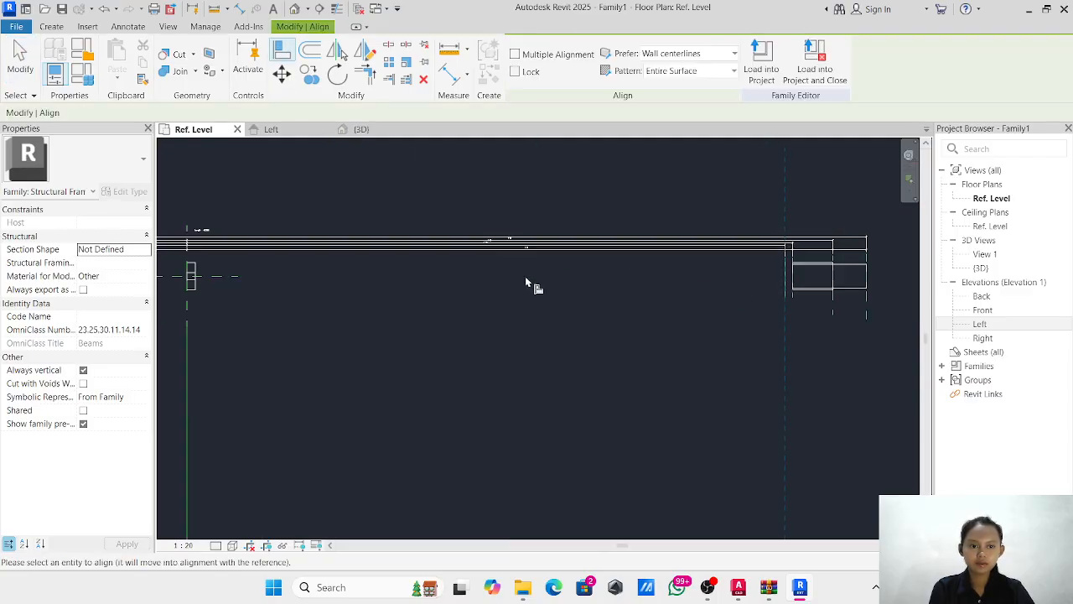
pyautogui.scroll(-2, 367, 304)
pyautogui.moveTo(243, 300); pyautogui.dragTo(327, 304, button='middle')
pyautogui.scroll(4, 455, 297)
pyautogui.scroll(-1, 446, 302)
pyautogui.scroll(2, 404, 283)
pyautogui.scroll(-2, 590, 317)
pyautogui.scroll(3, 645, 296)
pyautogui.click(648, 299)
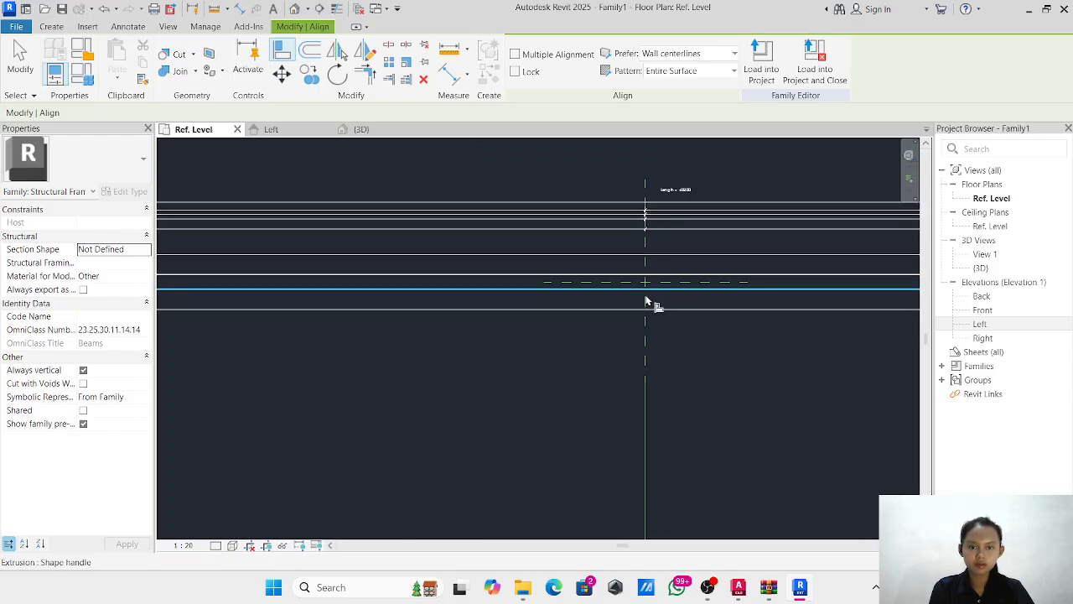
# Examine in the 3D view how the lengthened I-section extrusion lines up with the end segments of the girder.
pyautogui.click(359, 129)
pyautogui.scroll(-3, 498, 247)
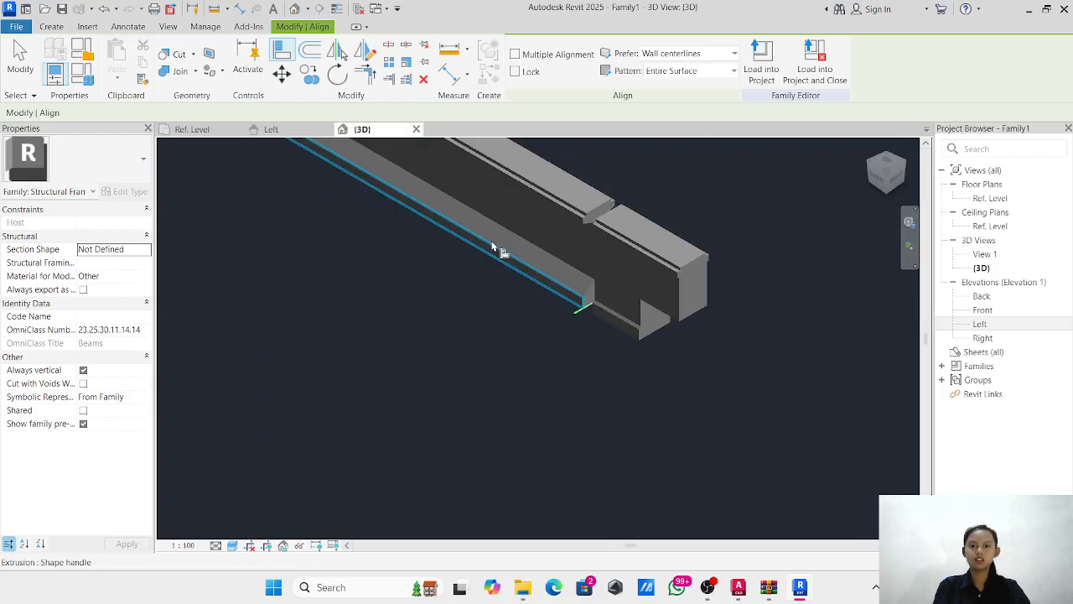
pyautogui.scroll(1, 453, 291)
pyautogui.scroll(-3, 418, 251)
pyautogui.moveTo(451, 290); pyautogui.dragTo(455, 304, button='middle')
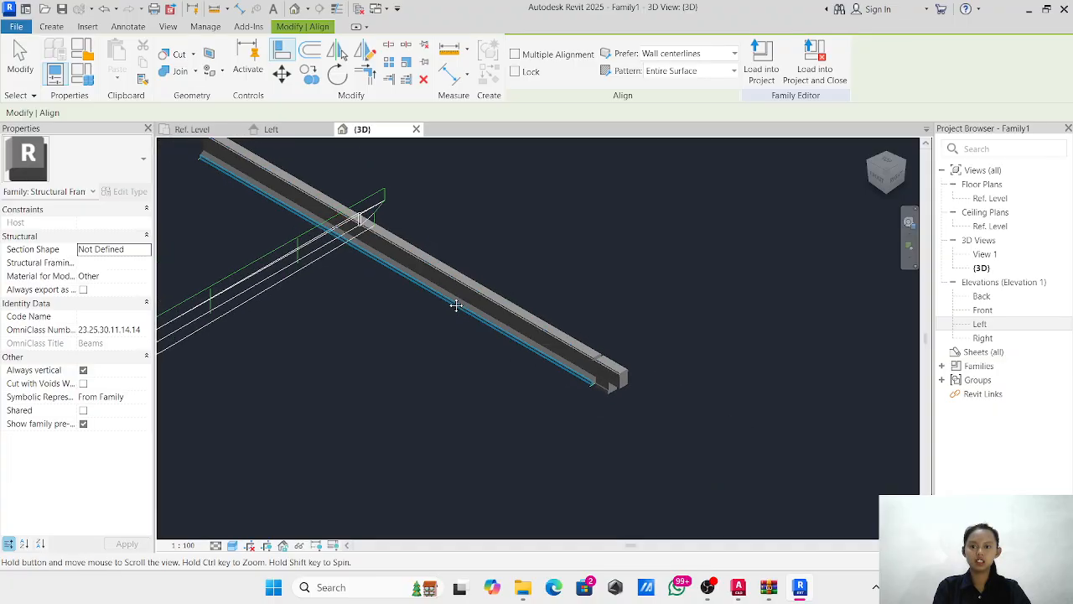
pyautogui.scroll(5, 621, 380)
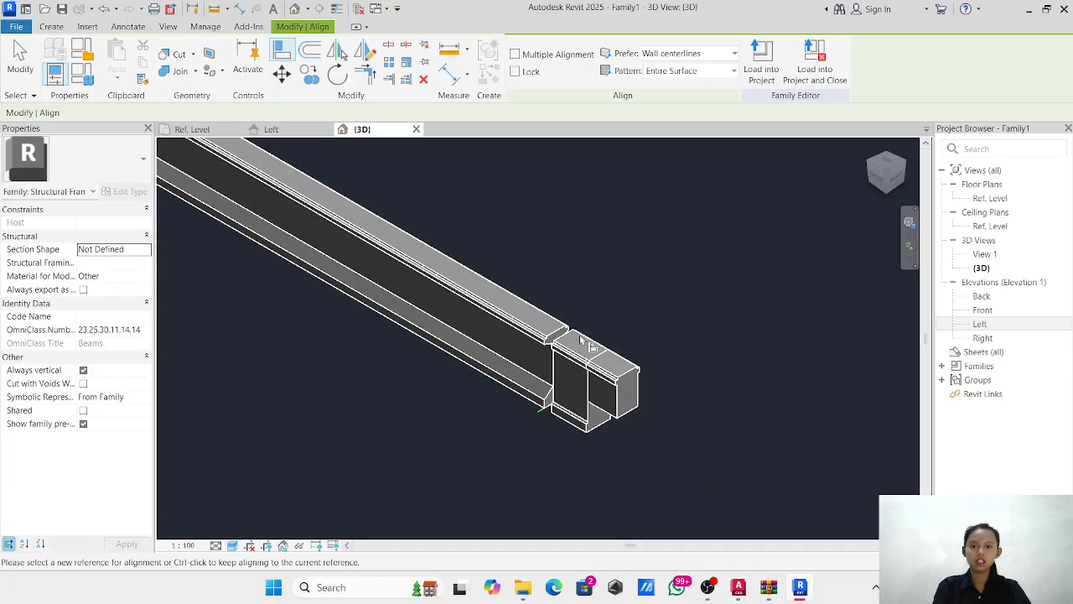
pyautogui.press('Escape')
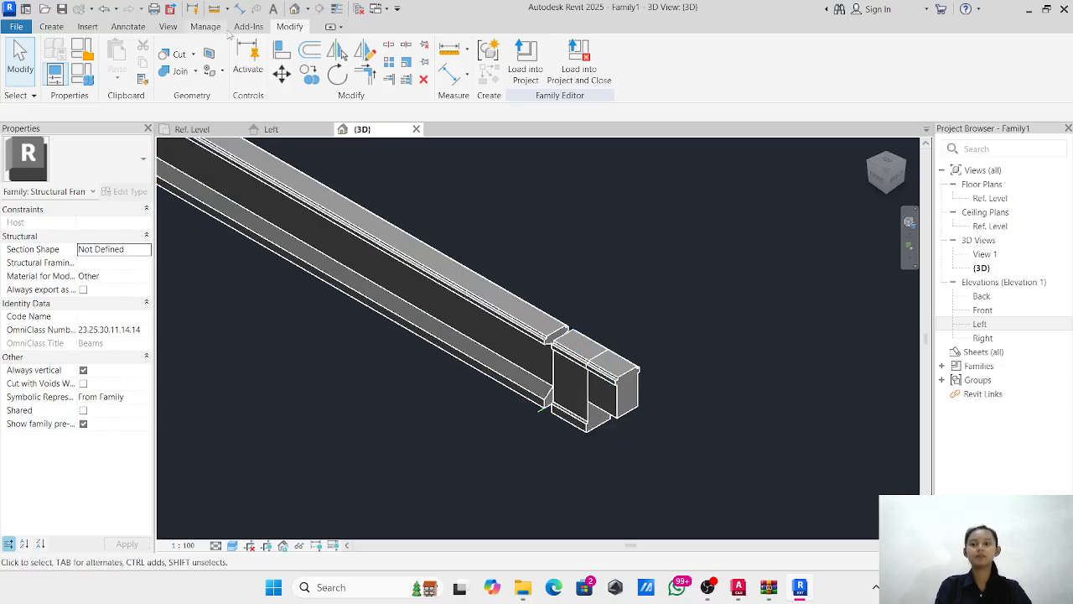
# Start model lines beside the imported cross-sections in the Left elevation, with Reference Plane : Center (Left/Right) as the work plane.
pyautogui.click(301, 132)
pyautogui.scroll(-5, 618, 229)
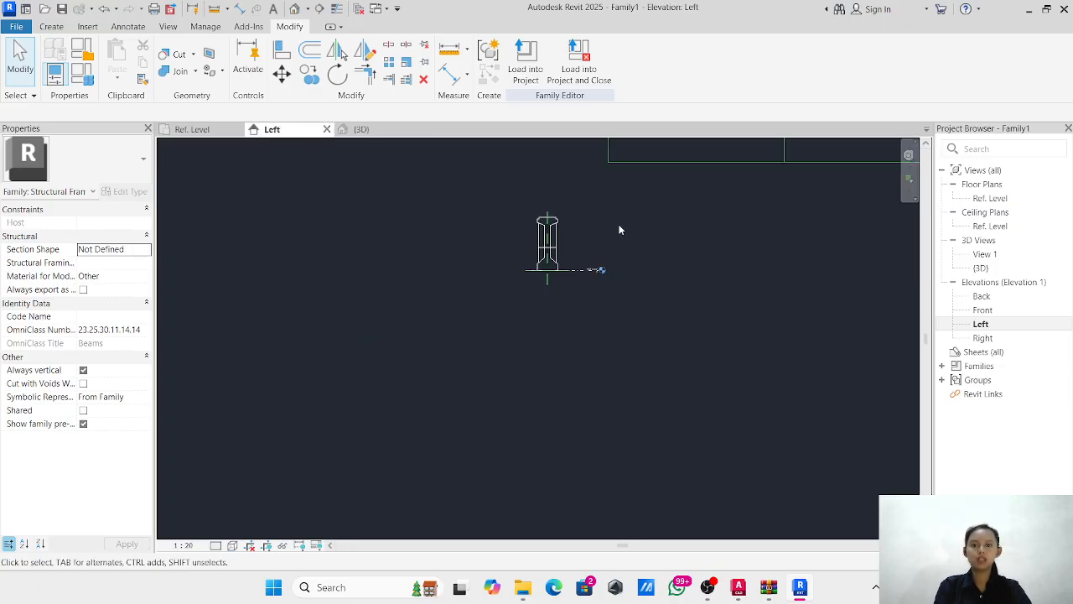
pyautogui.scroll(3, 800, 304)
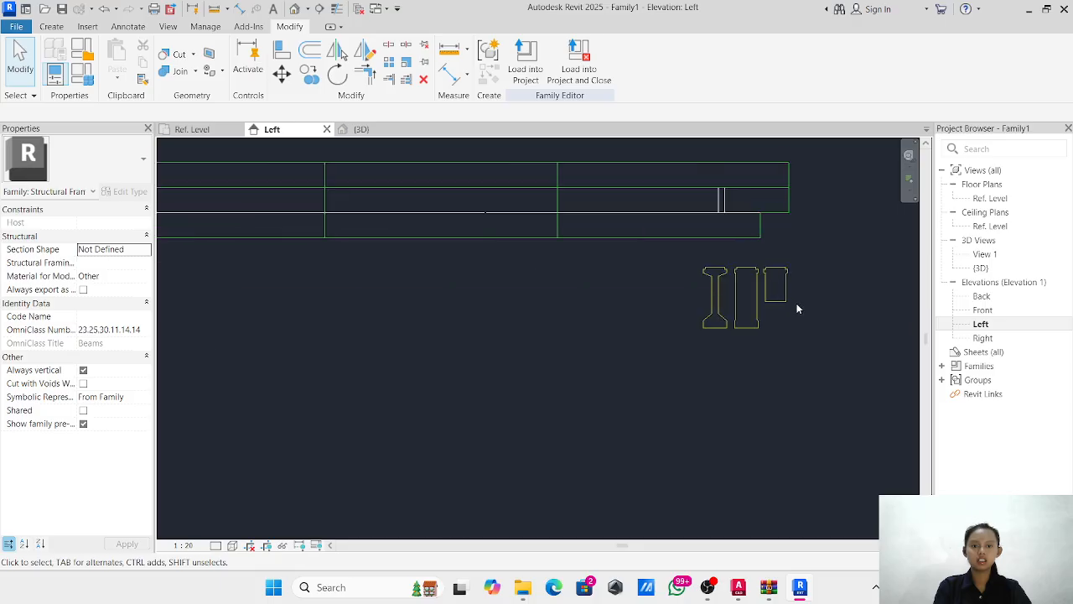
pyautogui.moveTo(795, 309); pyautogui.dragTo(572, 283, button='middle')
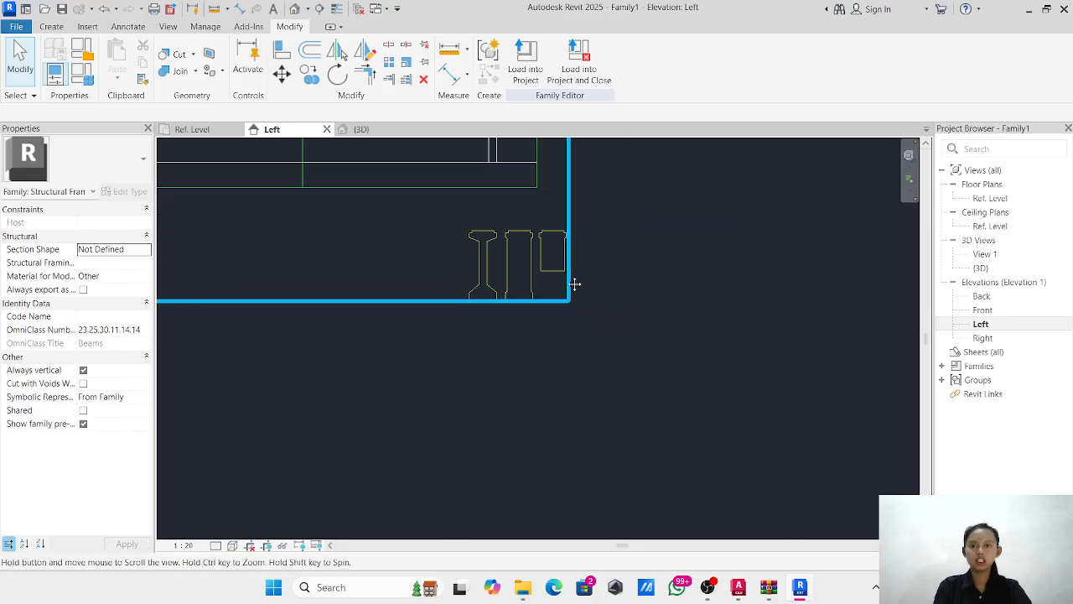
pyautogui.click(62, 28)
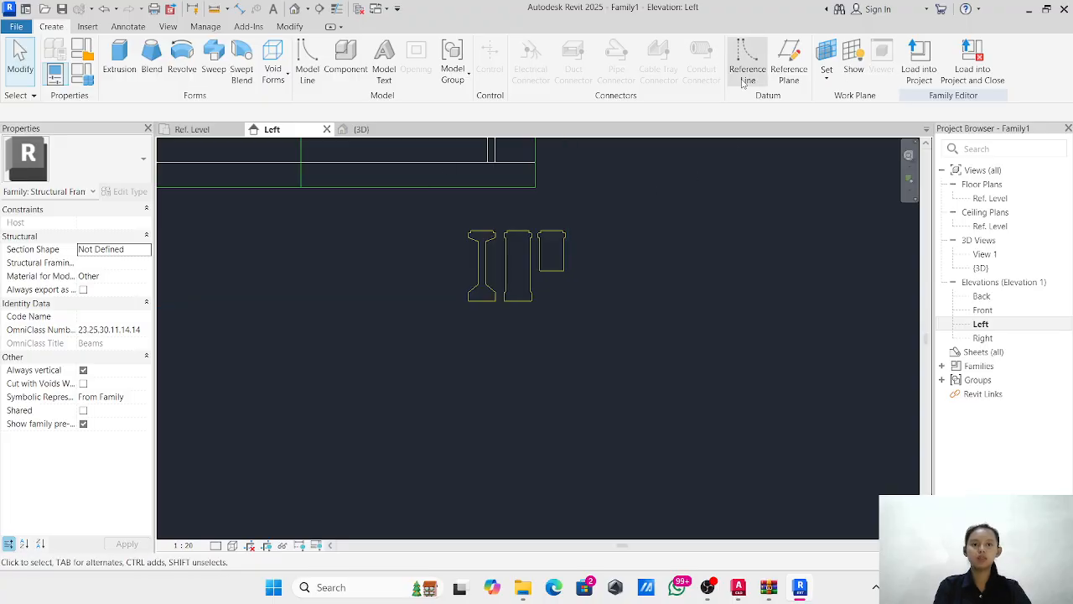
pyautogui.click(307, 67)
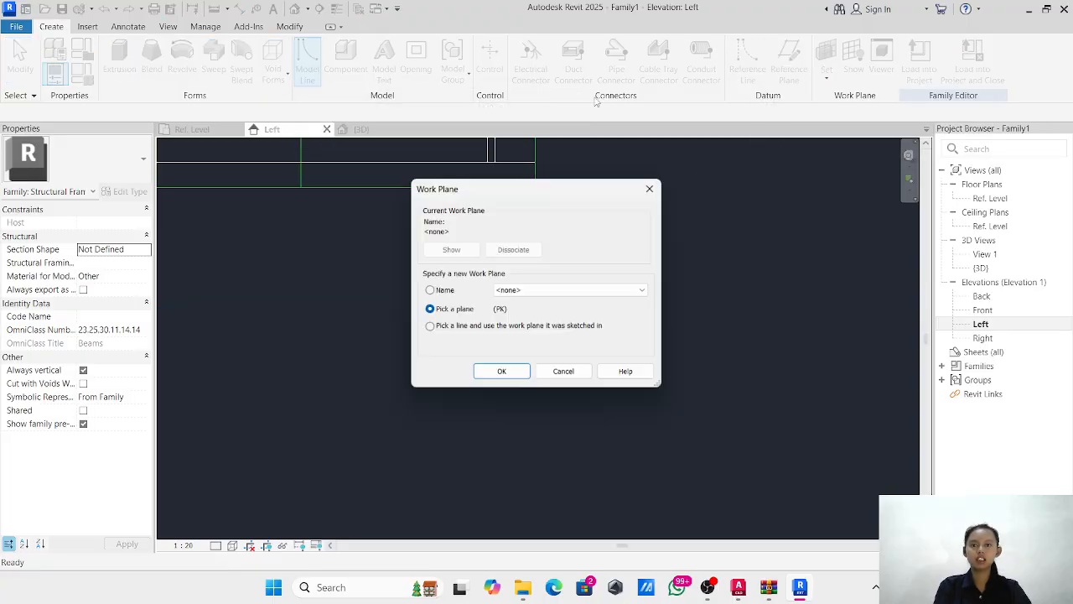
pyautogui.click(610, 288)
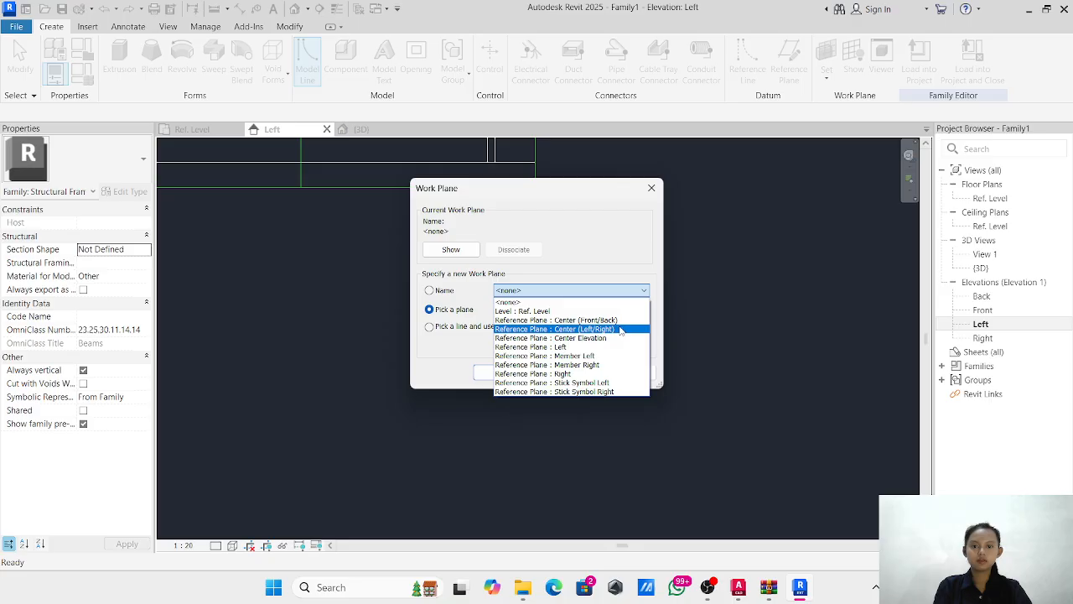
pyautogui.click(554, 332)
pyautogui.click(527, 370)
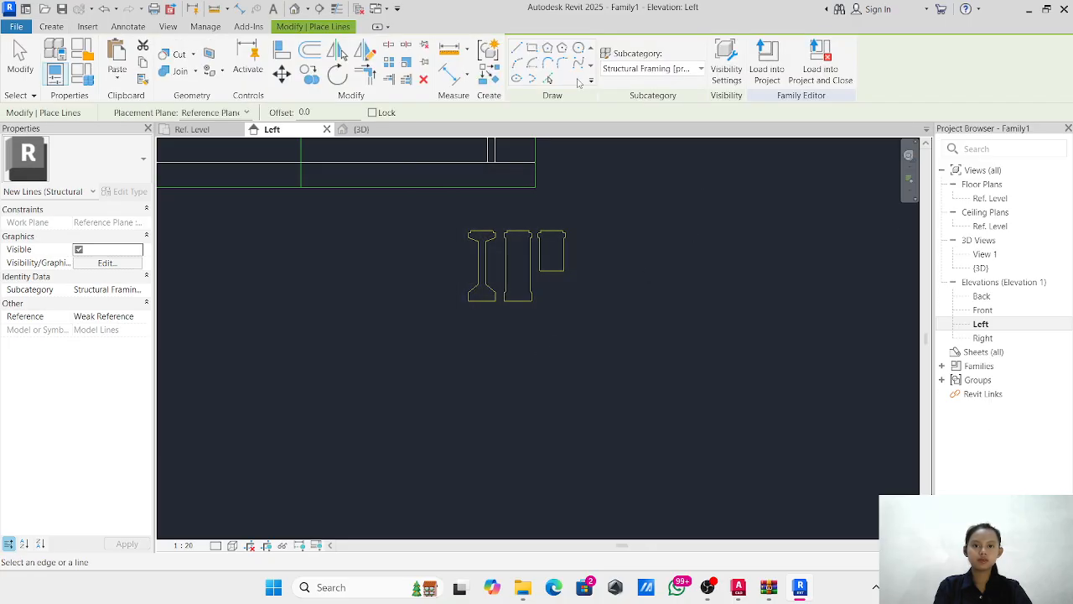
# Trace the imported I-section's top edge, right-hand flange step, flange side, sloped underside and right web edge with picked model lines.
pyautogui.scroll(4, 538, 222)
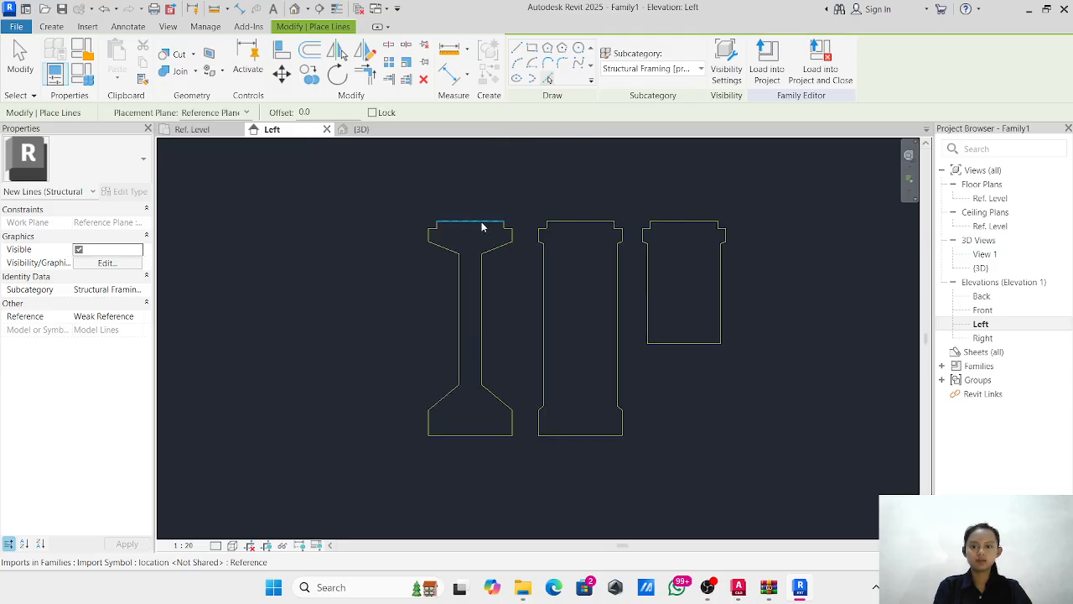
pyautogui.scroll(5, 515, 246)
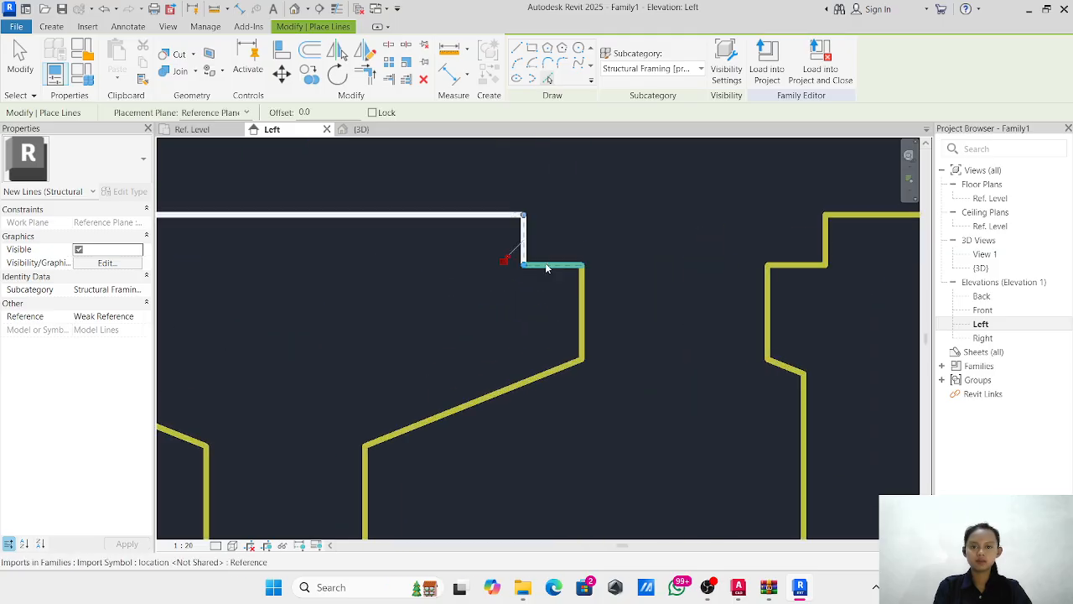
pyautogui.click(553, 265)
pyautogui.click(582, 306)
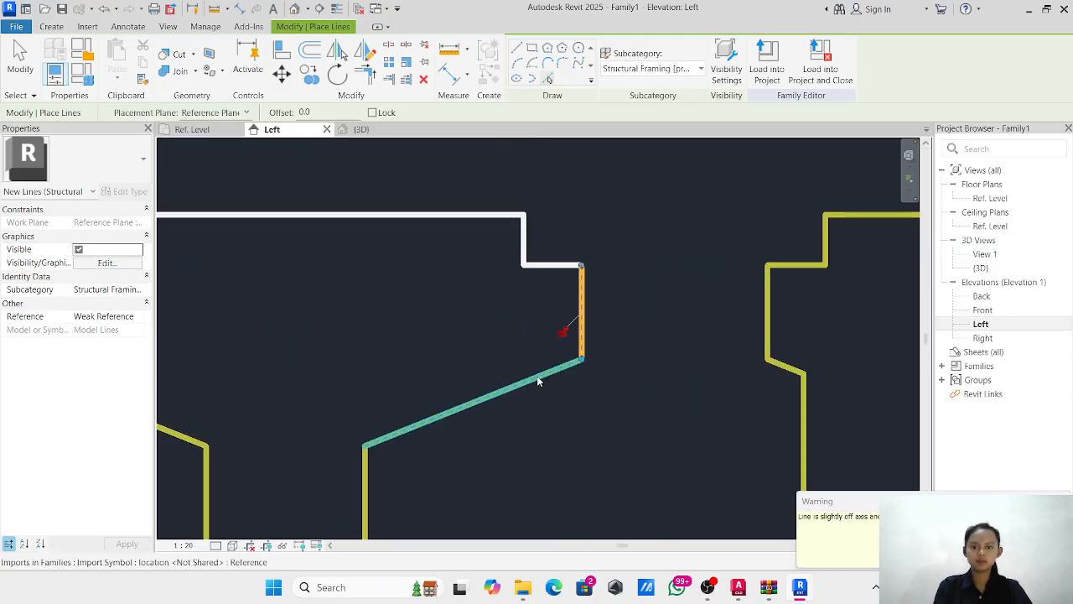
pyautogui.click(539, 378)
pyautogui.scroll(-2, 444, 312)
pyautogui.moveTo(441, 316); pyautogui.dragTo(467, 90, button='middle')
pyautogui.click(444, 287)
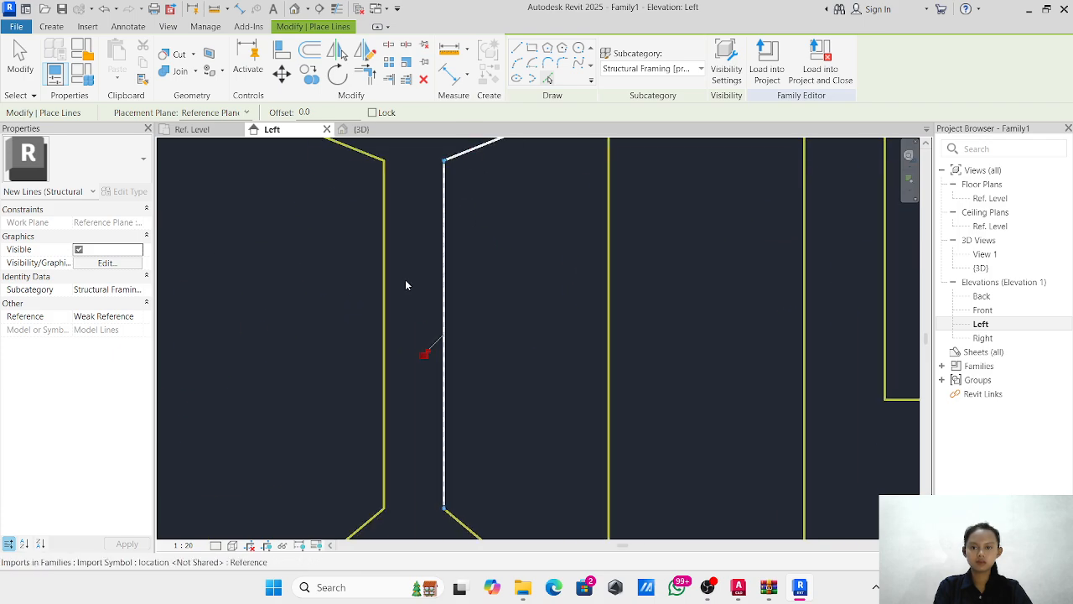
# Trace the I-section's left web edge and the left half of its stepped top flange with picked model lines.
pyautogui.click(386, 269)
pyautogui.scroll(-1, 385, 269)
pyautogui.moveTo(374, 182); pyautogui.dragTo(391, 260, button='middle')
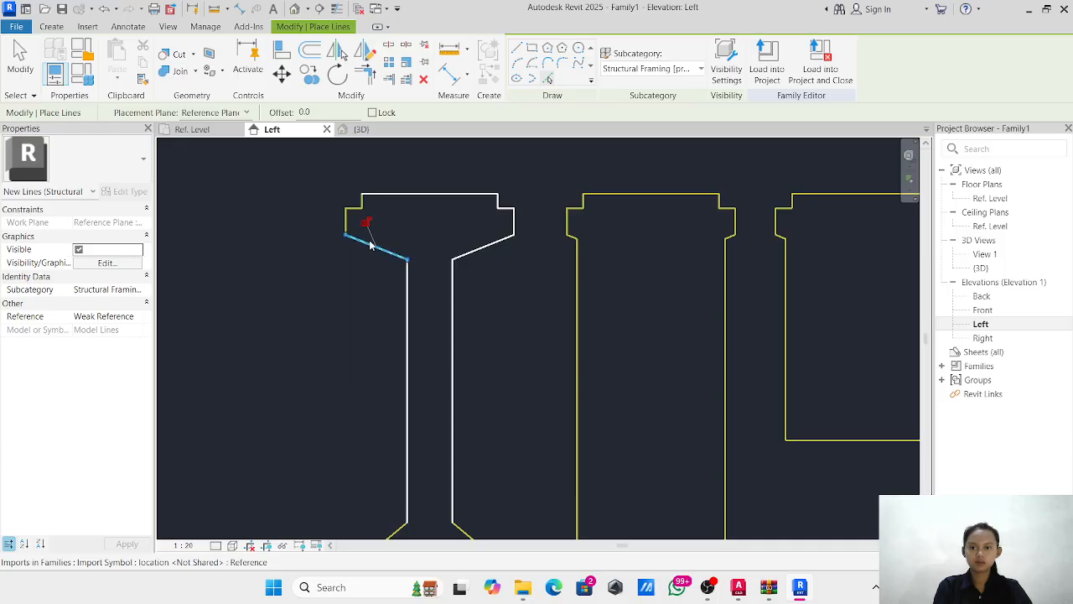
pyautogui.click(370, 244)
pyautogui.scroll(3, 370, 244)
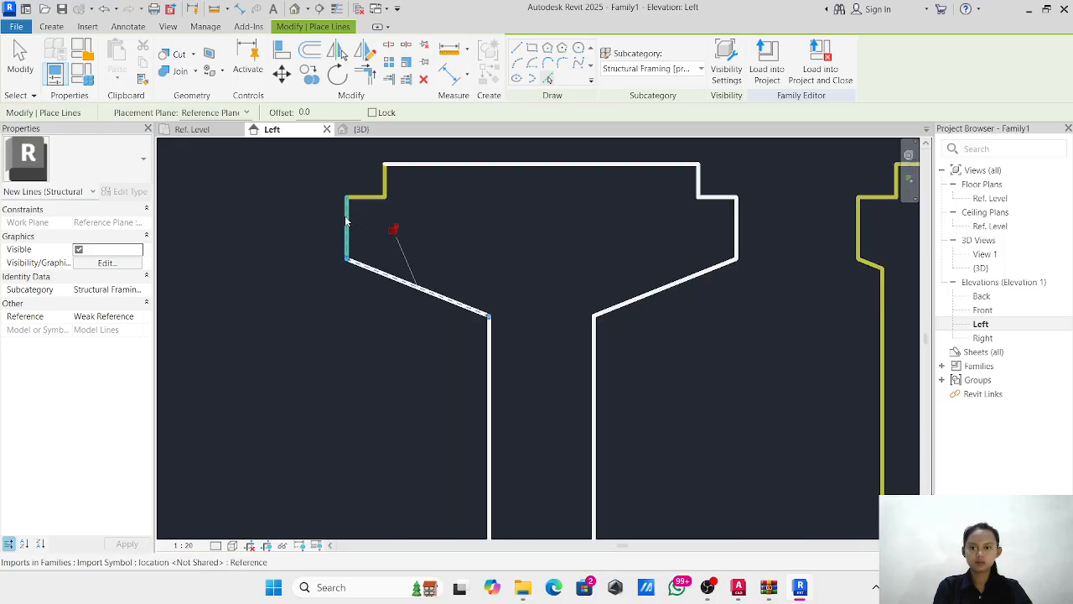
pyautogui.click(381, 192)
pyautogui.scroll(-3, 585, 336)
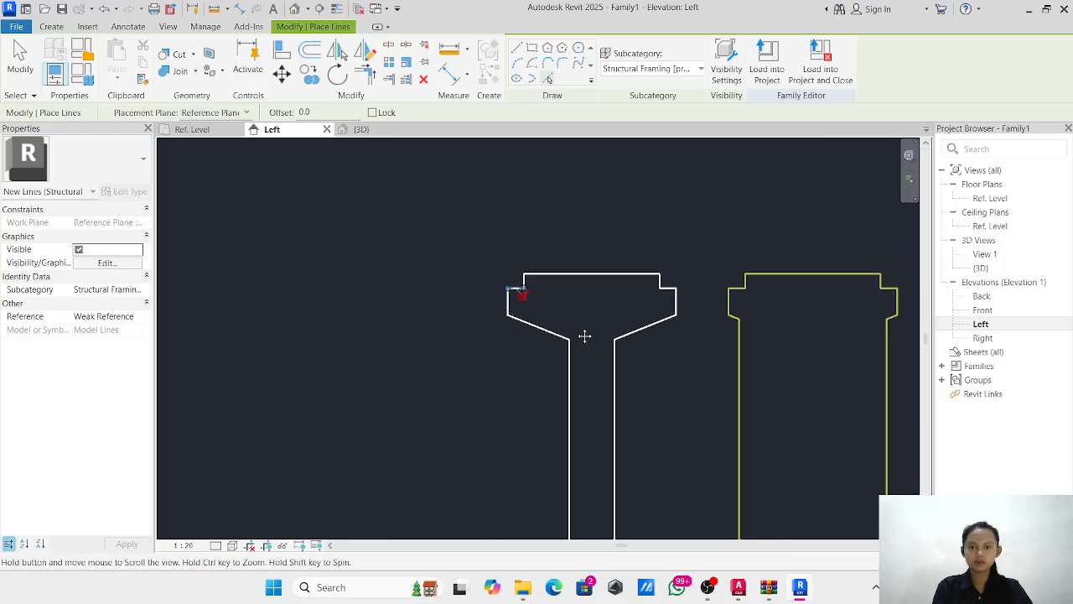
# Trace the I-section's bottom flange with picked model lines, including both slopes, both sides and the base, to close the outline.
pyautogui.moveTo(584, 336); pyautogui.dragTo(504, 350, button='middle')
pyautogui.scroll(2, 486, 389)
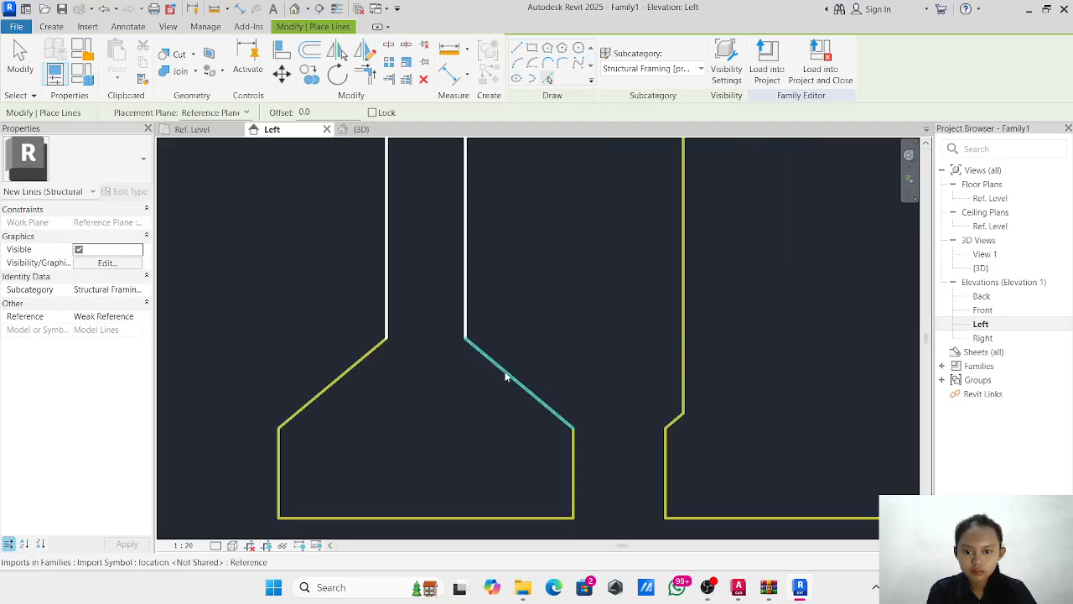
pyautogui.click(505, 377)
pyautogui.click(363, 361)
pyautogui.click(280, 472)
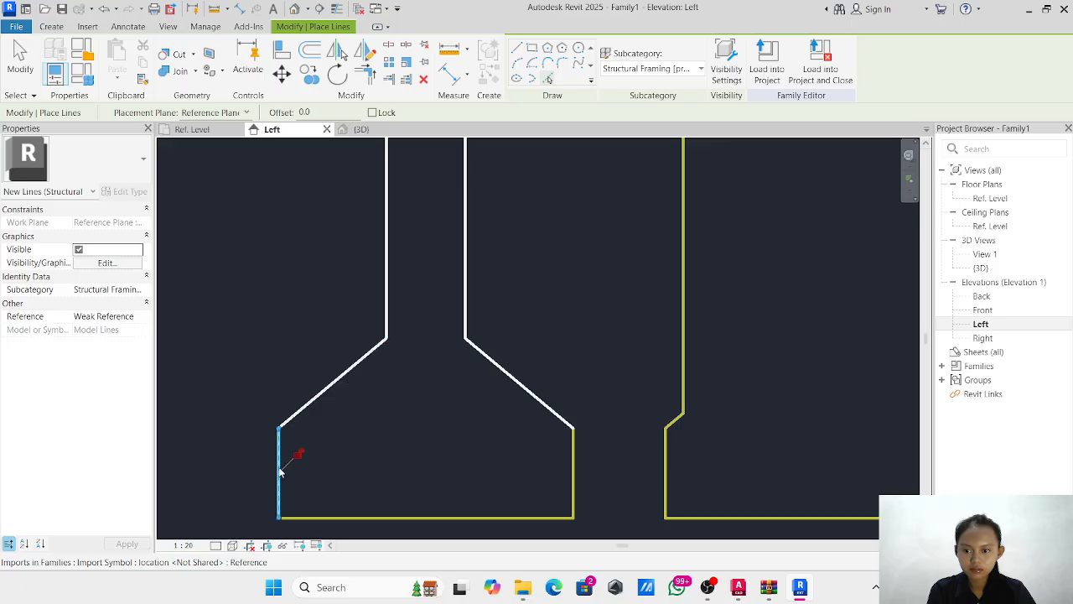
pyautogui.click(482, 517)
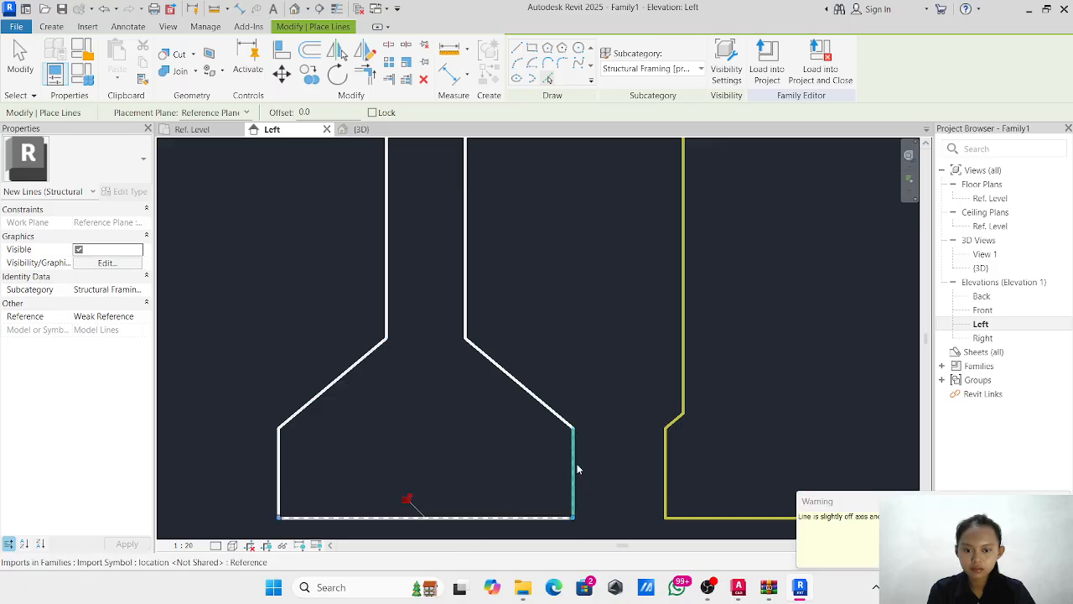
pyautogui.click(575, 471)
pyautogui.press('Escape')
pyautogui.press('Escape')
# Examine the traced I-section outline by test-selecting the whole section and its top flange lines.
pyautogui.scroll(-4, 537, 342)
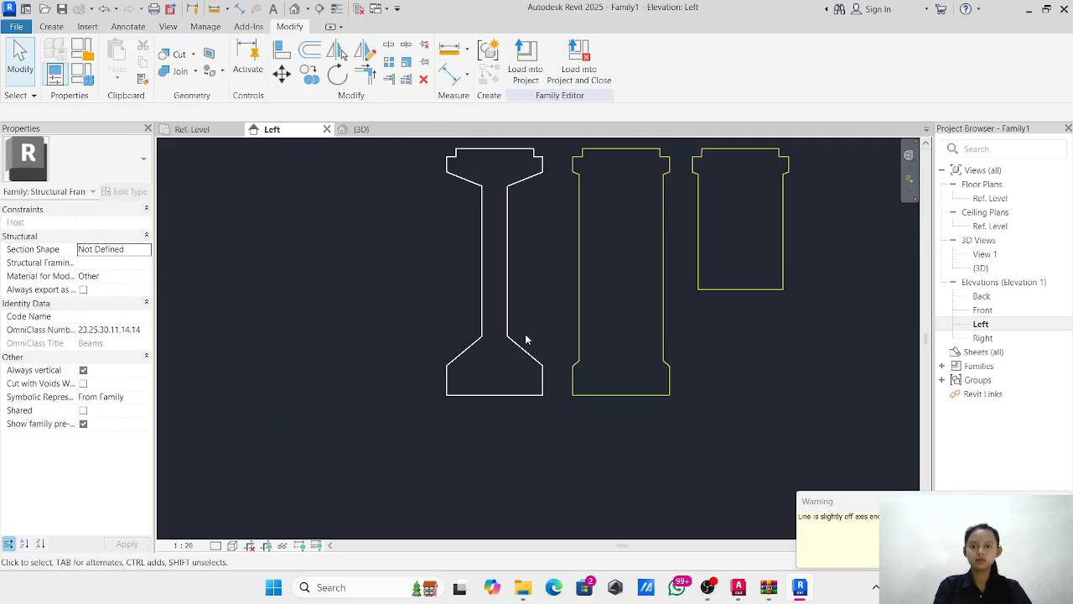
pyautogui.moveTo(526, 339); pyautogui.dragTo(531, 387, button='middle')
pyautogui.moveTo(404, 179); pyautogui.dragTo(566, 475)
pyautogui.moveTo(414, 185); pyautogui.dragTo(560, 459)
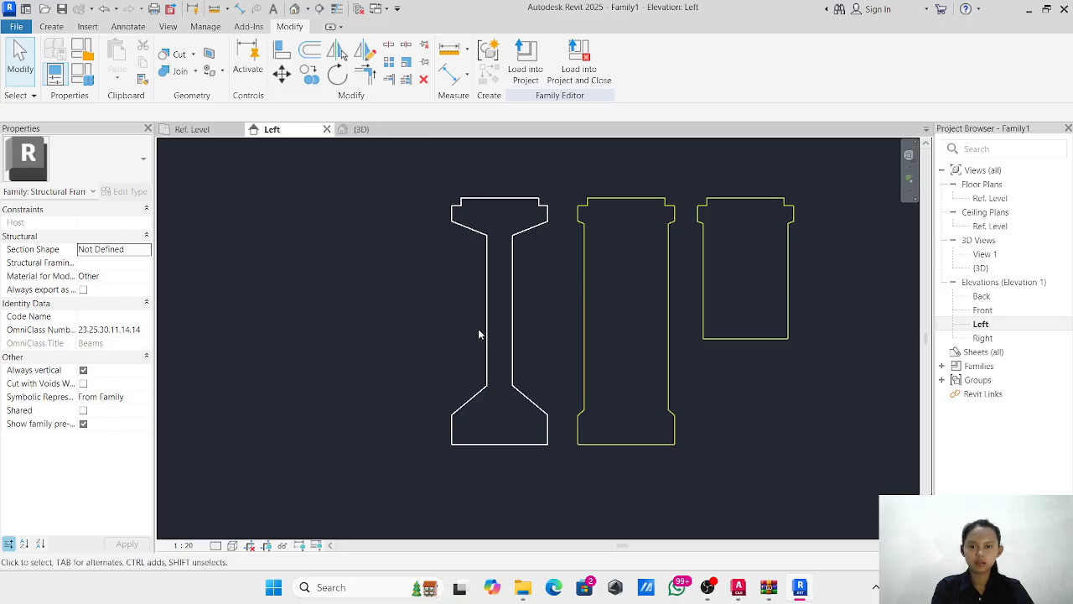
pyautogui.moveTo(410, 194); pyautogui.dragTo(478, 242)
pyautogui.click(402, 157)
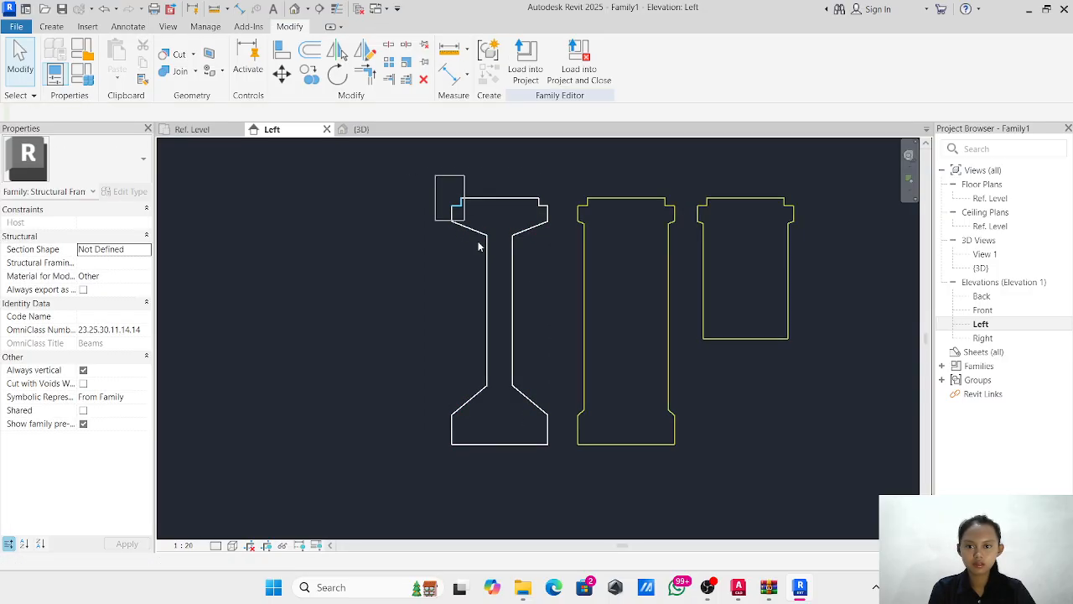
pyautogui.moveTo(533, 377); pyautogui.dragTo(554, 431)
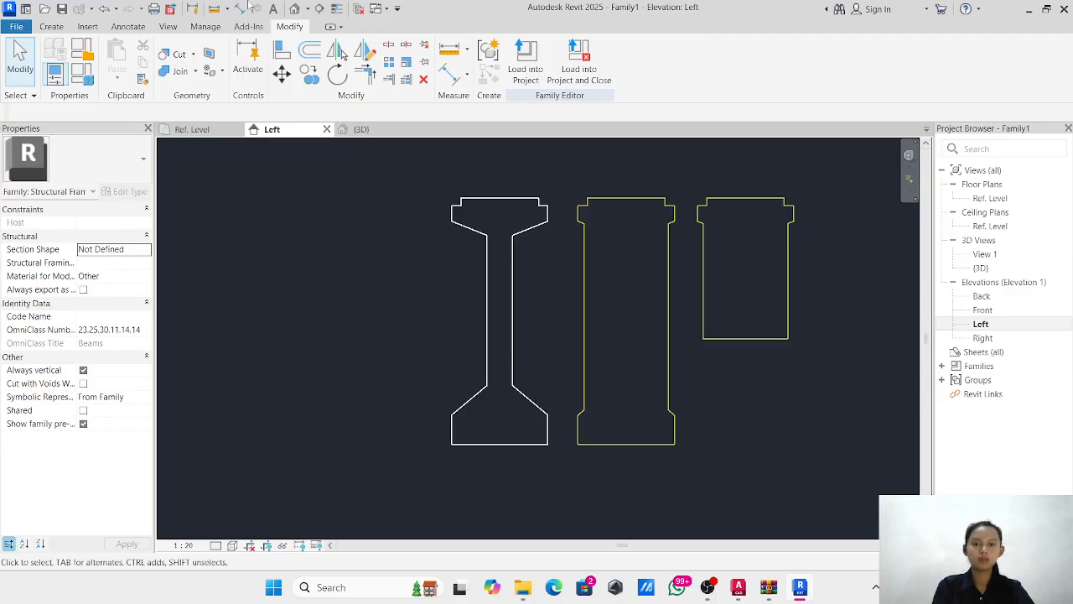
pyautogui.moveTo(401, 166); pyautogui.dragTo(561, 483)
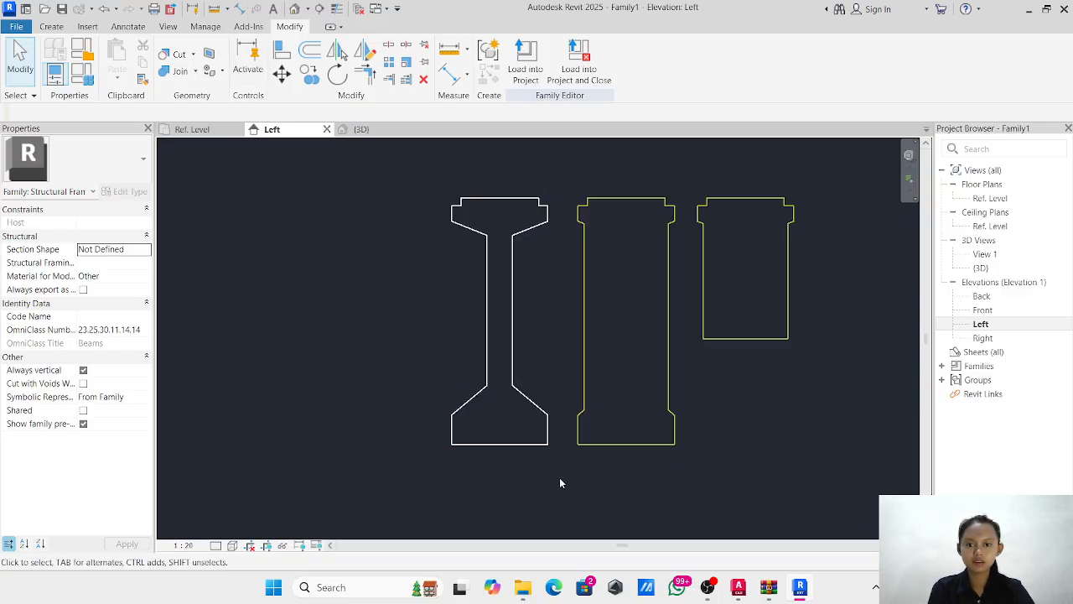
pyautogui.click(469, 207)
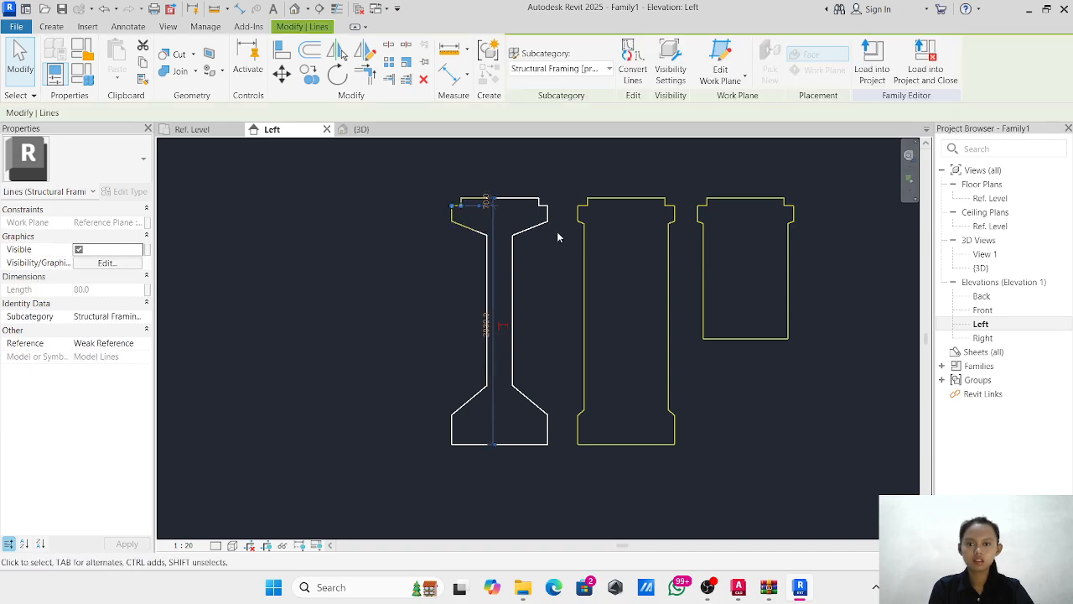
pyautogui.click(532, 248)
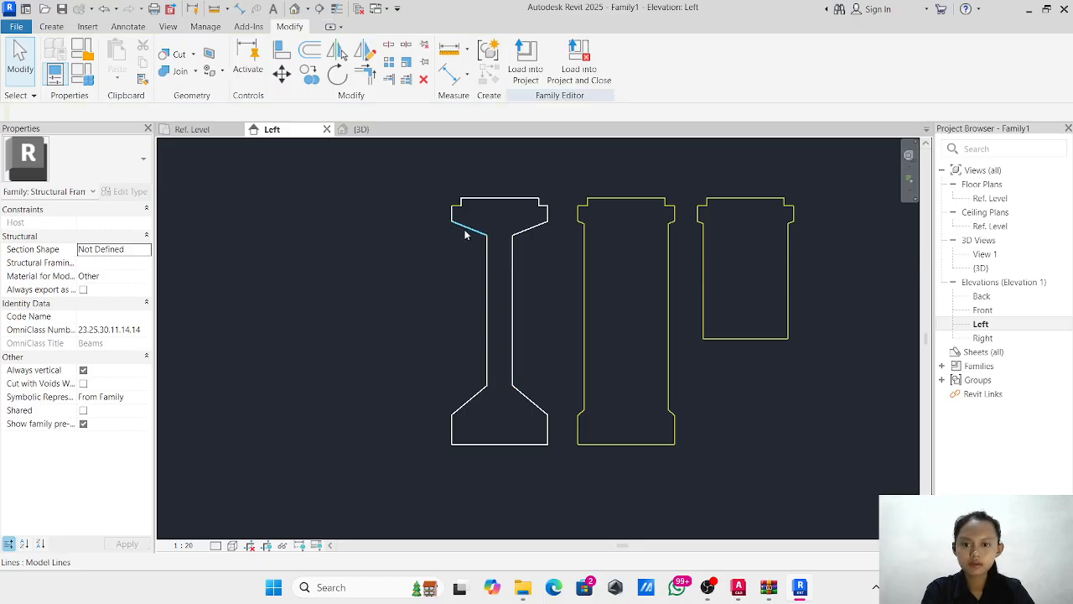
pyautogui.scroll(2, 451, 215)
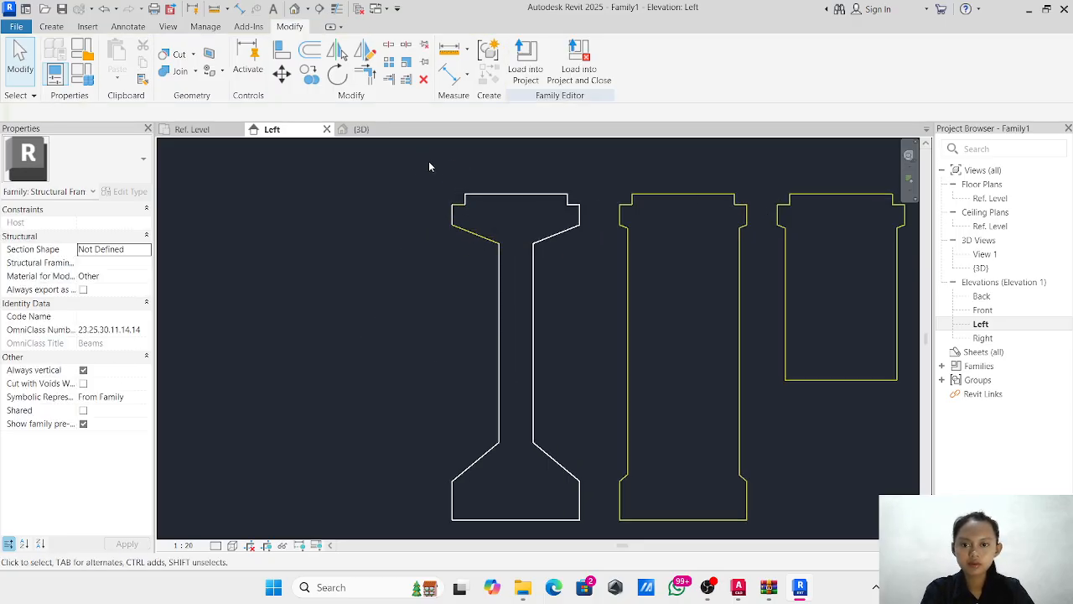
pyautogui.moveTo(429, 161); pyautogui.dragTo(585, 262)
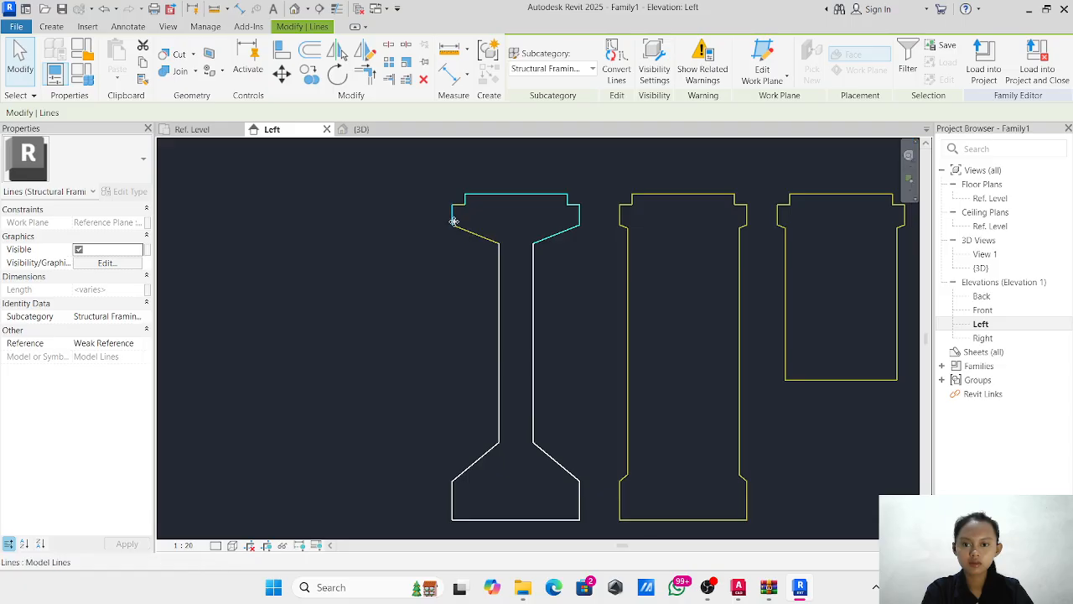
pyautogui.click(441, 179)
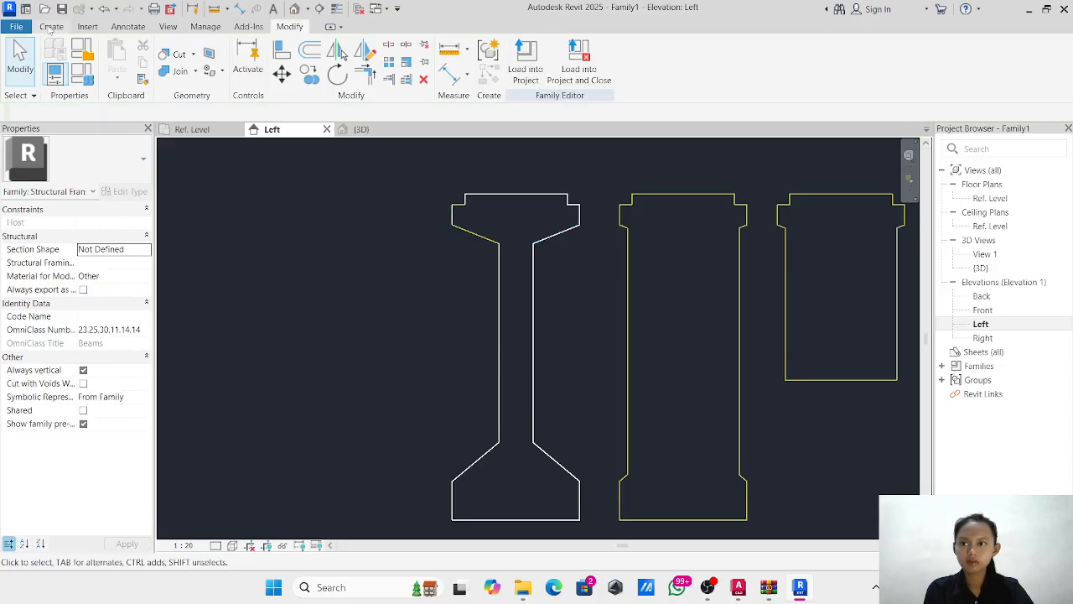
# Retrace the left sloped underside and left horizontal step of the I-section's top flange with picked model lines.
pyautogui.click(50, 27)
pyautogui.click(308, 60)
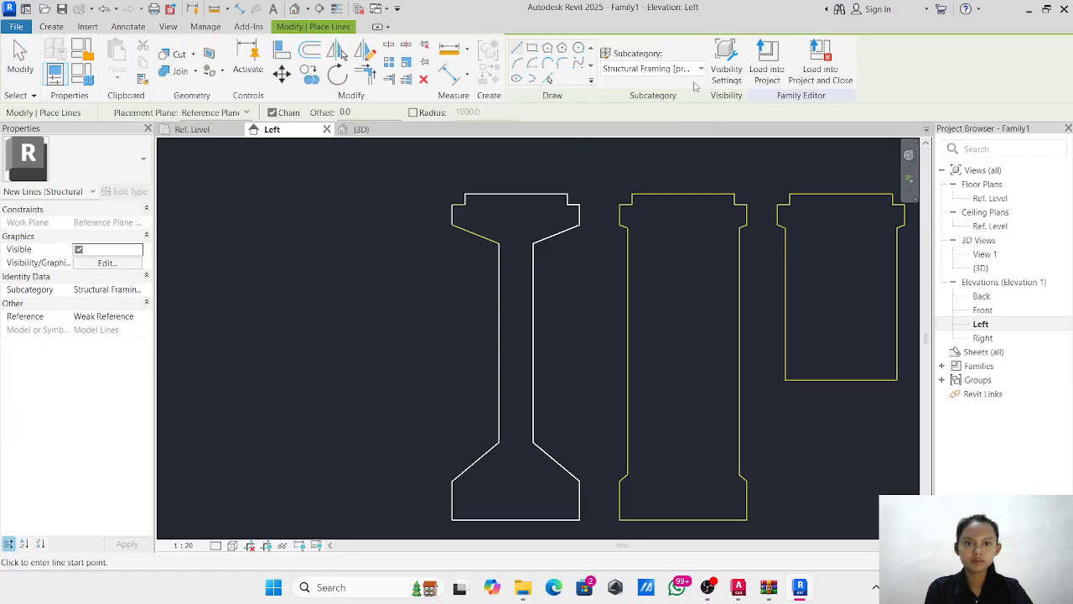
pyautogui.click(549, 78)
pyautogui.scroll(3, 479, 216)
pyautogui.click(467, 254)
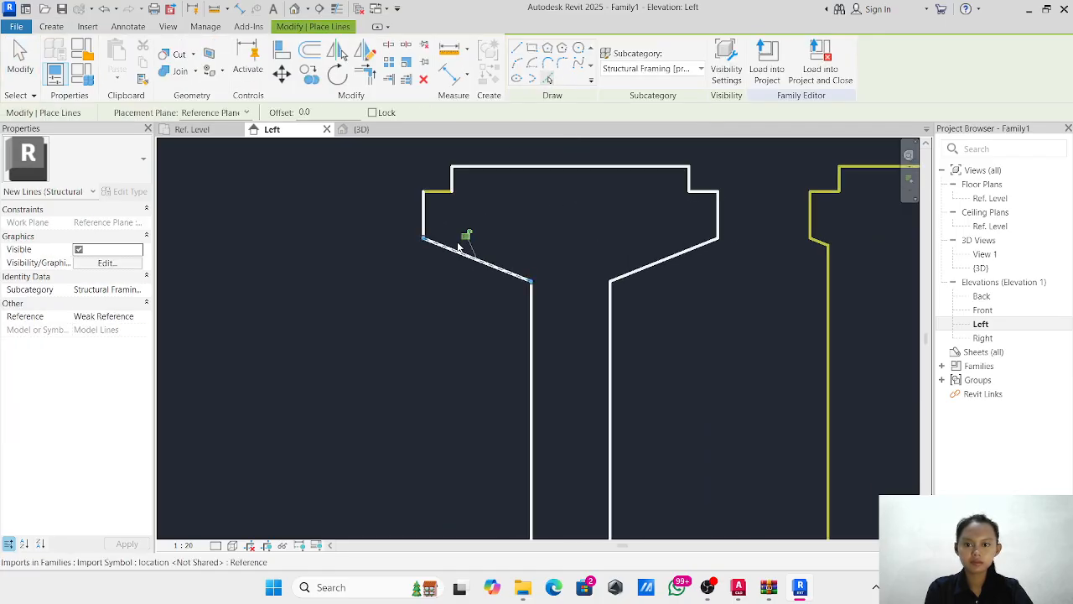
pyautogui.click(446, 193)
pyautogui.press('Escape')
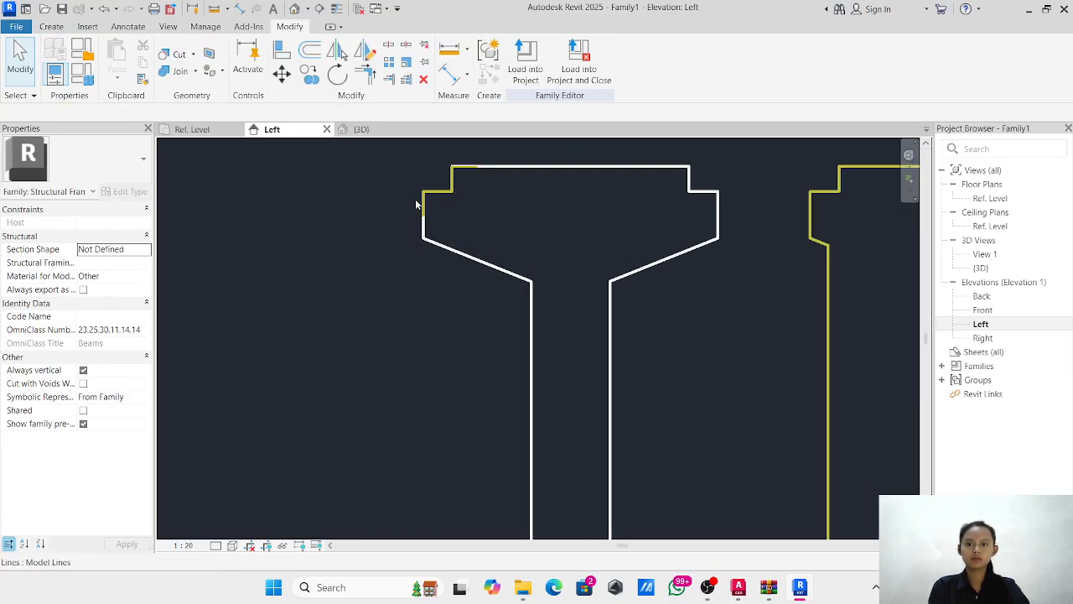
# Recheck the I-section's model lines around the top flange and test-select parts of the outline for gaps.
pyautogui.scroll(4, 498, 167)
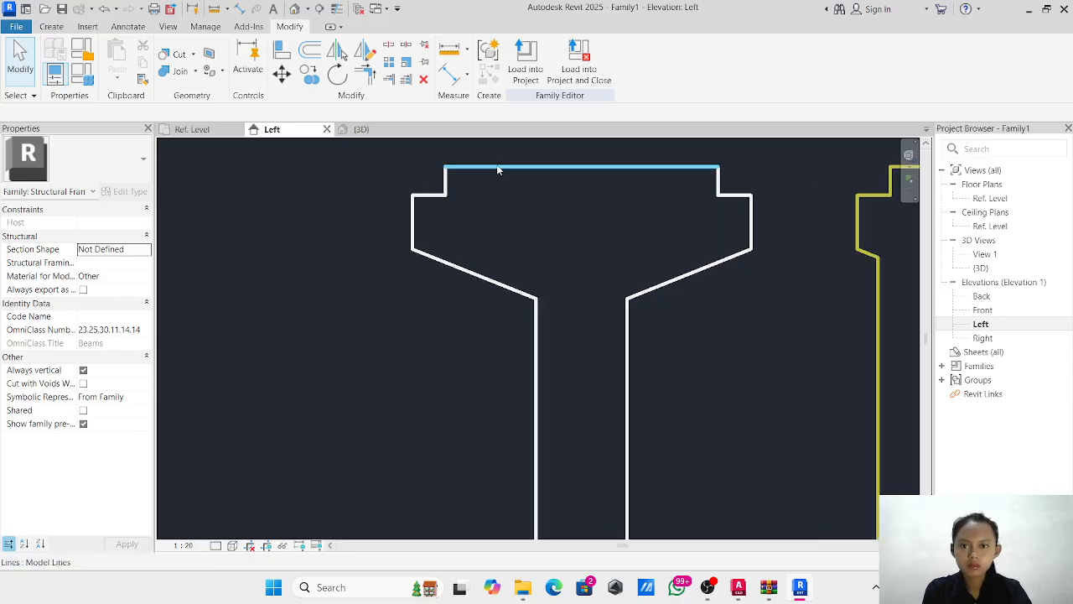
pyautogui.scroll(-5, 501, 201)
pyautogui.scroll(-3, 469, 197)
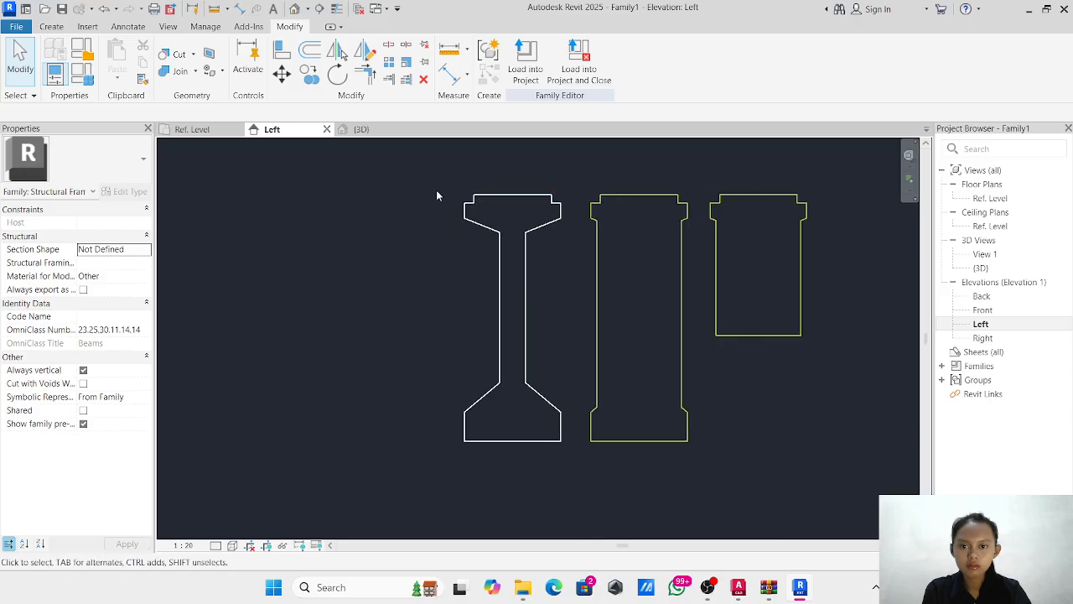
pyautogui.moveTo(436, 163); pyautogui.dragTo(378, 171)
pyautogui.moveTo(515, 388); pyautogui.dragTo(547, 427)
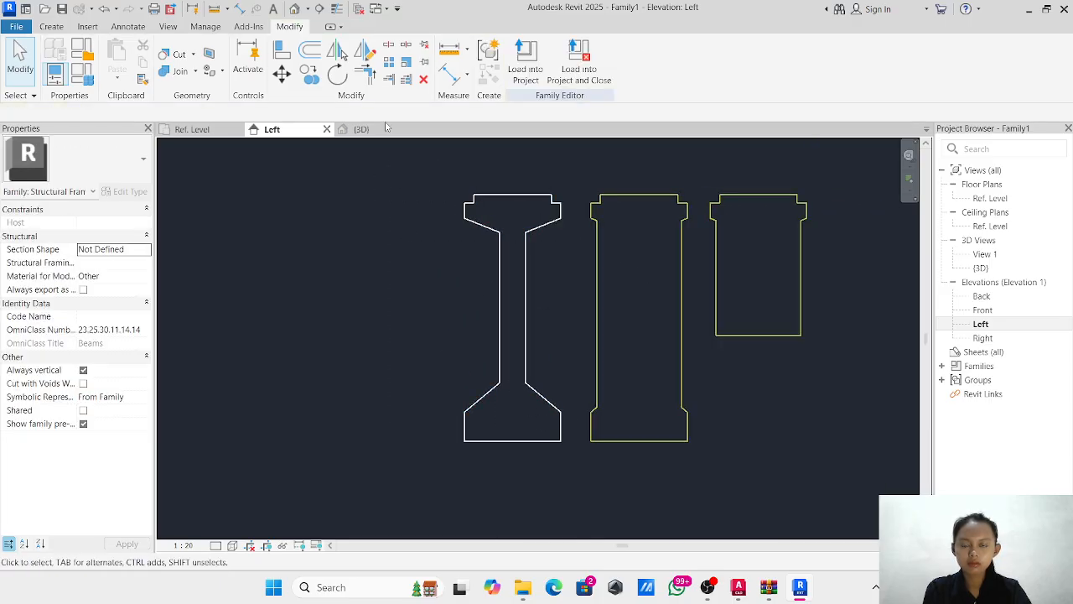
pyautogui.click(477, 198)
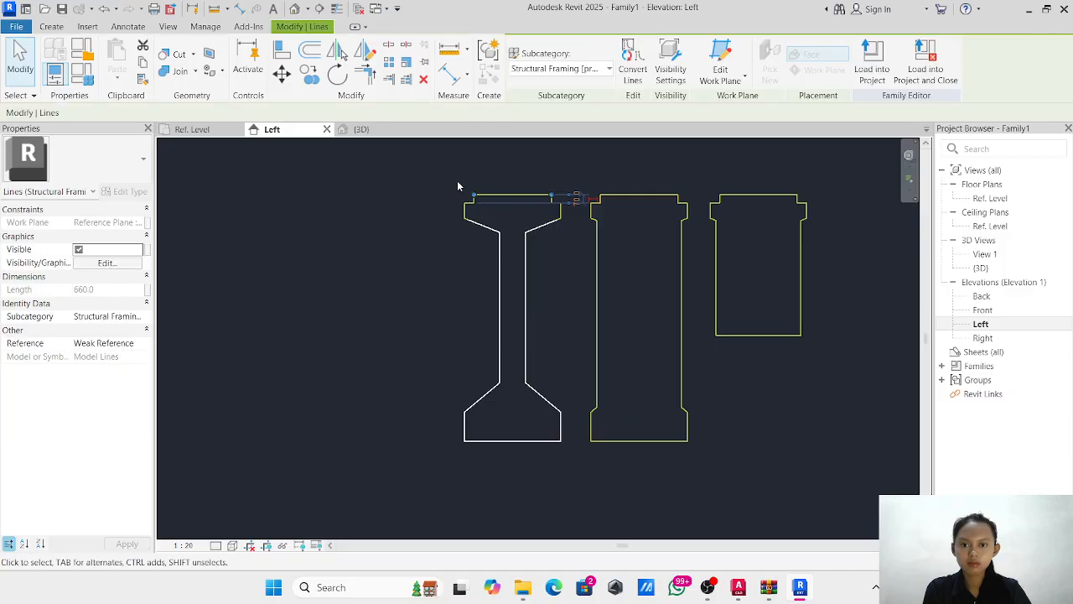
pyautogui.click(496, 232)
pyautogui.click(537, 234)
pyautogui.click(531, 242)
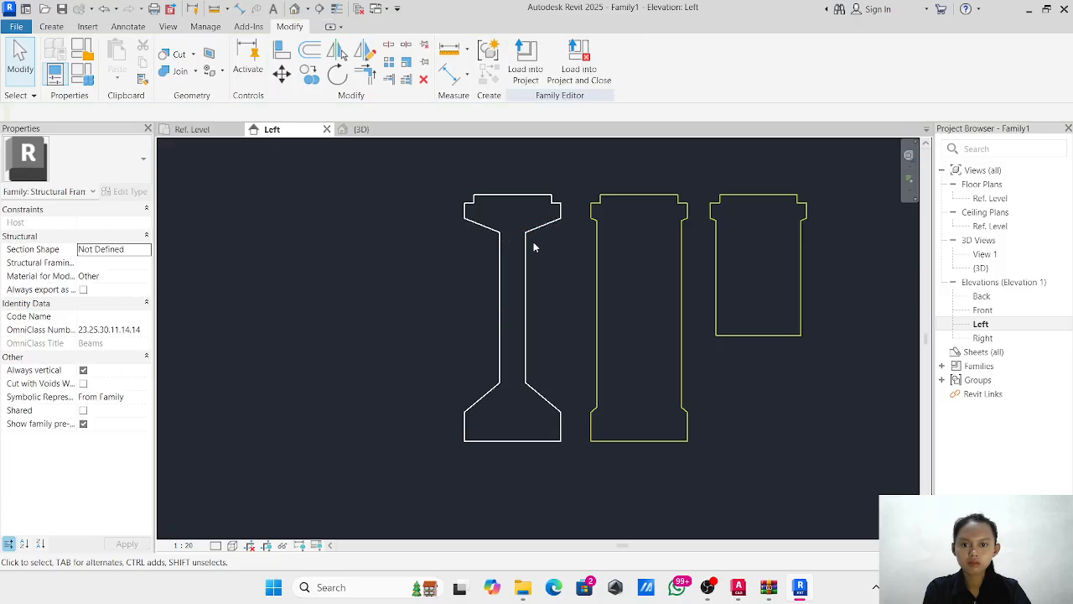
# Trace the I-section's top edge and the left step, side and sloped underside of its top flange with picked reference lines.
pyautogui.click(53, 29)
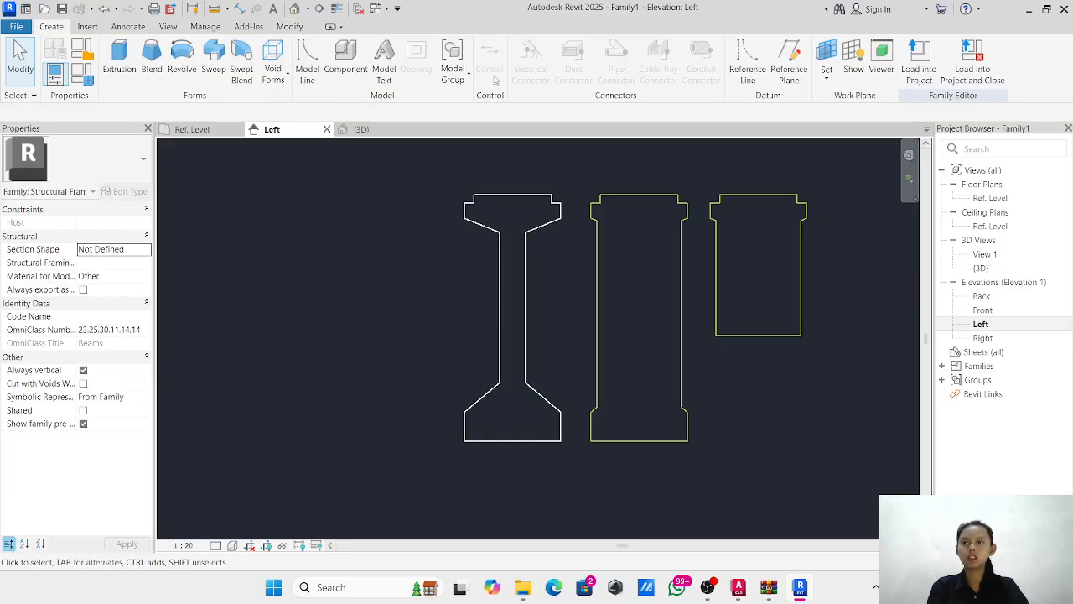
pyautogui.click(748, 62)
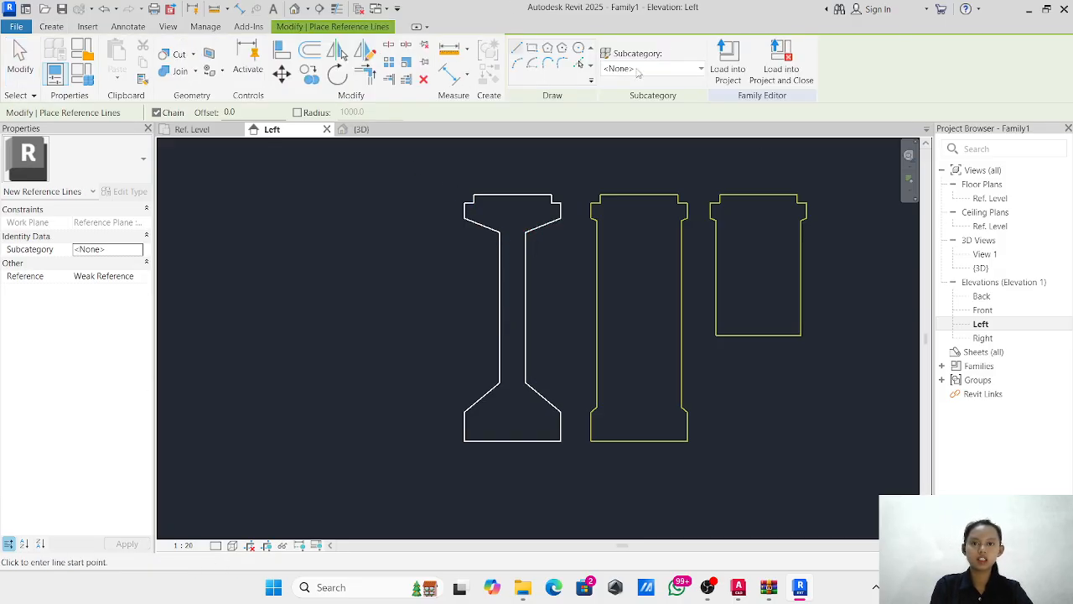
pyautogui.click(578, 64)
pyautogui.click(498, 195)
pyautogui.scroll(4, 470, 208)
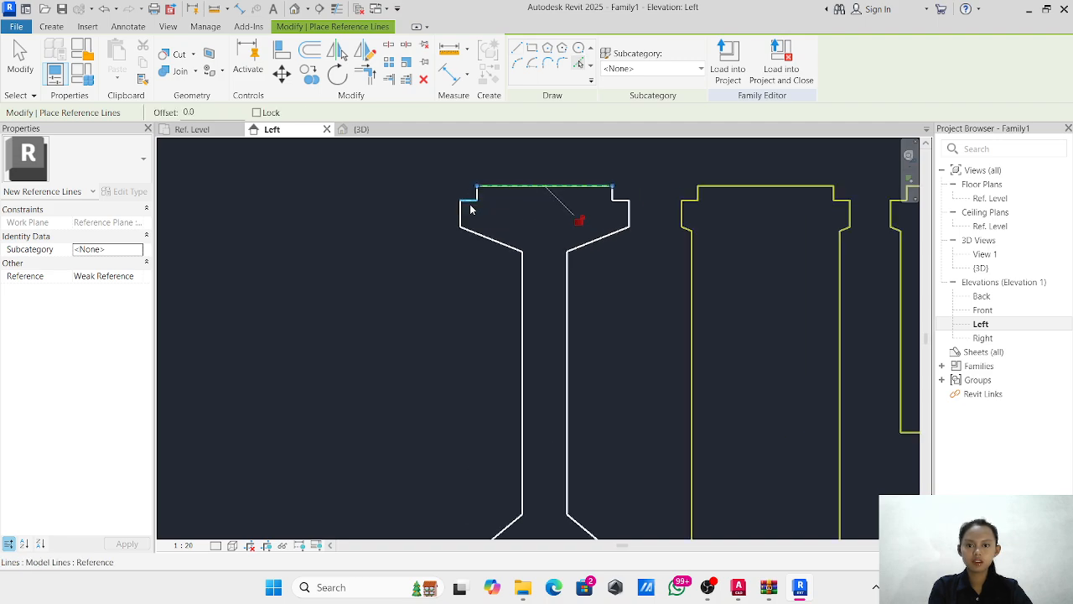
pyautogui.moveTo(481, 179); pyautogui.dragTo(481, 187)
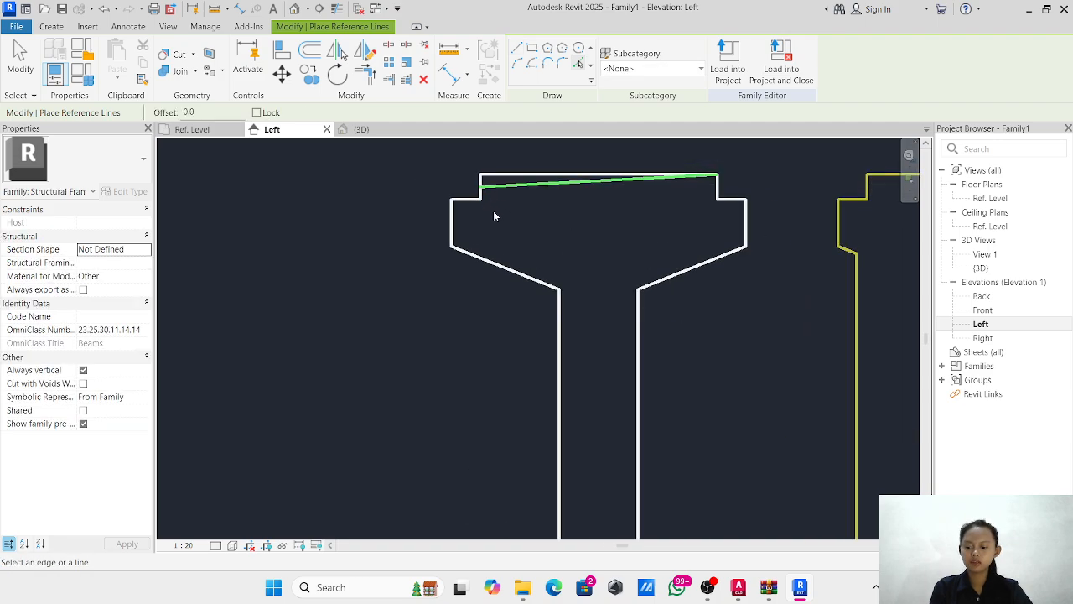
pyautogui.hotkey('ctrl', 'z')
pyautogui.scroll(3, 474, 183)
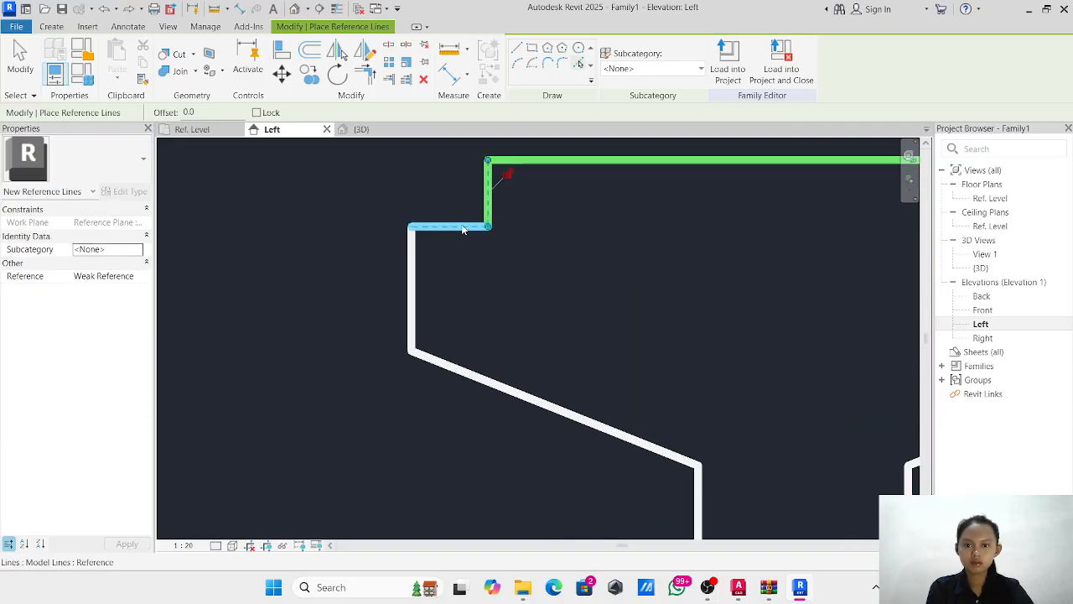
pyautogui.click(413, 279)
pyautogui.click(505, 382)
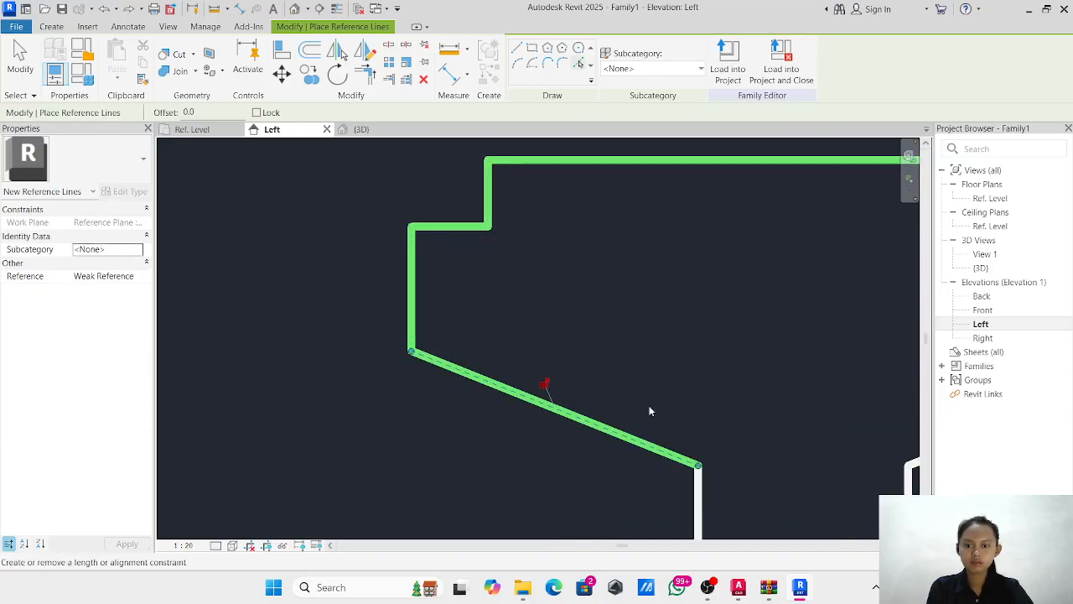
# Trace the I-section's left web edge and its bottom flange, including both slopes, both sides and the base, with picked reference lines.
pyautogui.moveTo(604, 324); pyautogui.dragTo(411, 99, button='middle')
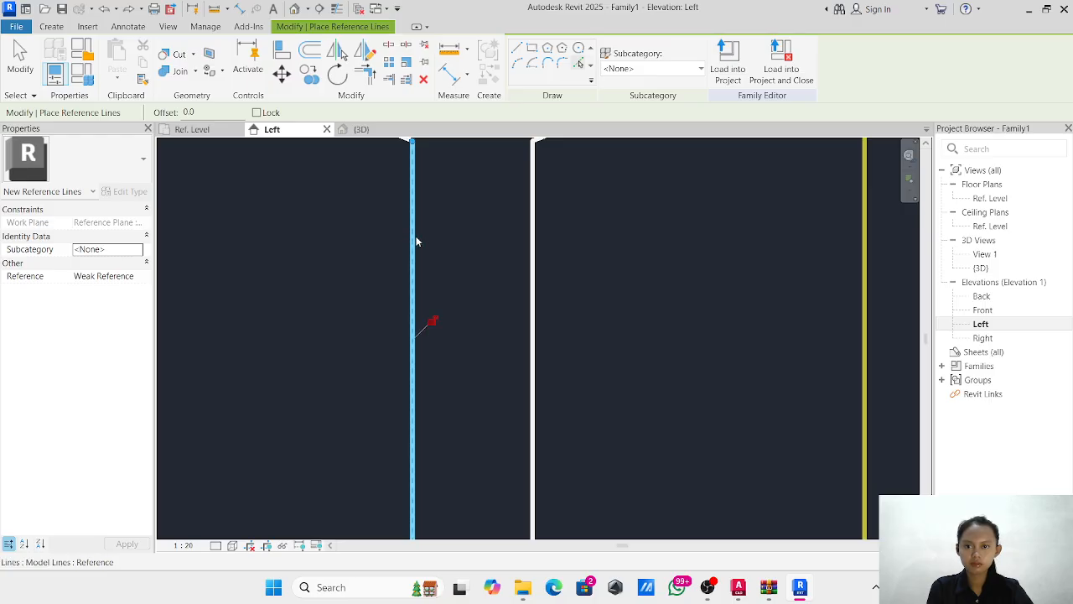
pyautogui.scroll(-3, 419, 241)
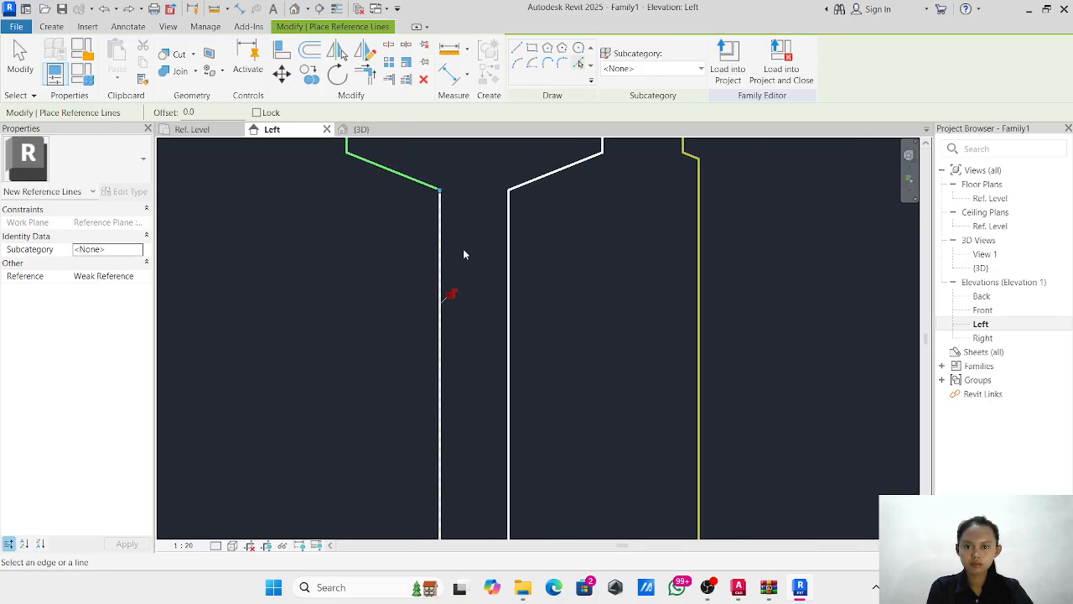
pyautogui.scroll(-2, 465, 251)
pyautogui.moveTo(470, 251); pyautogui.dragTo(476, 124, button='middle')
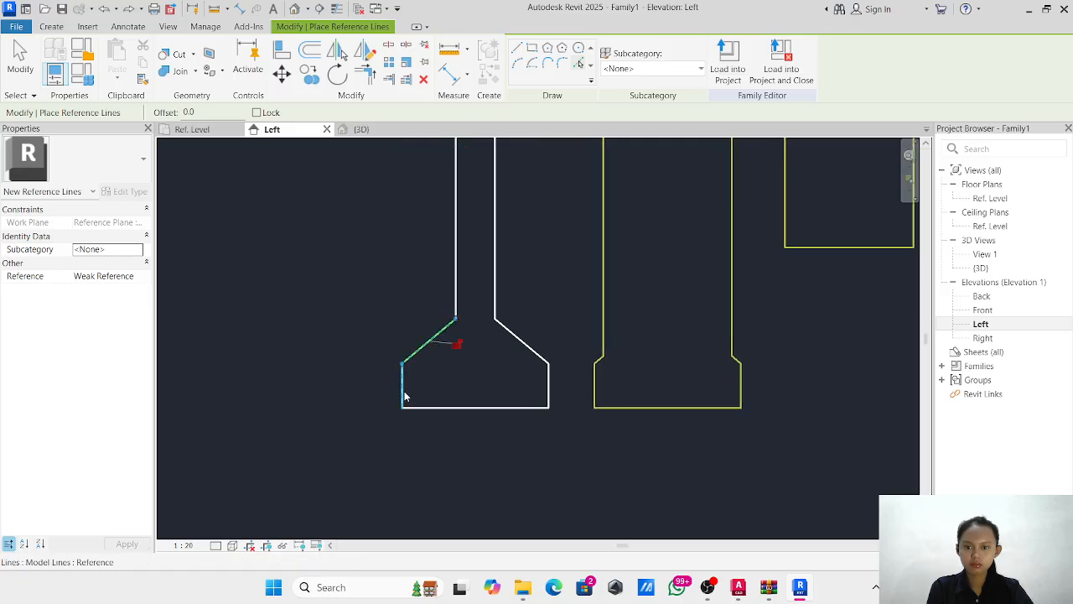
pyautogui.click(546, 395)
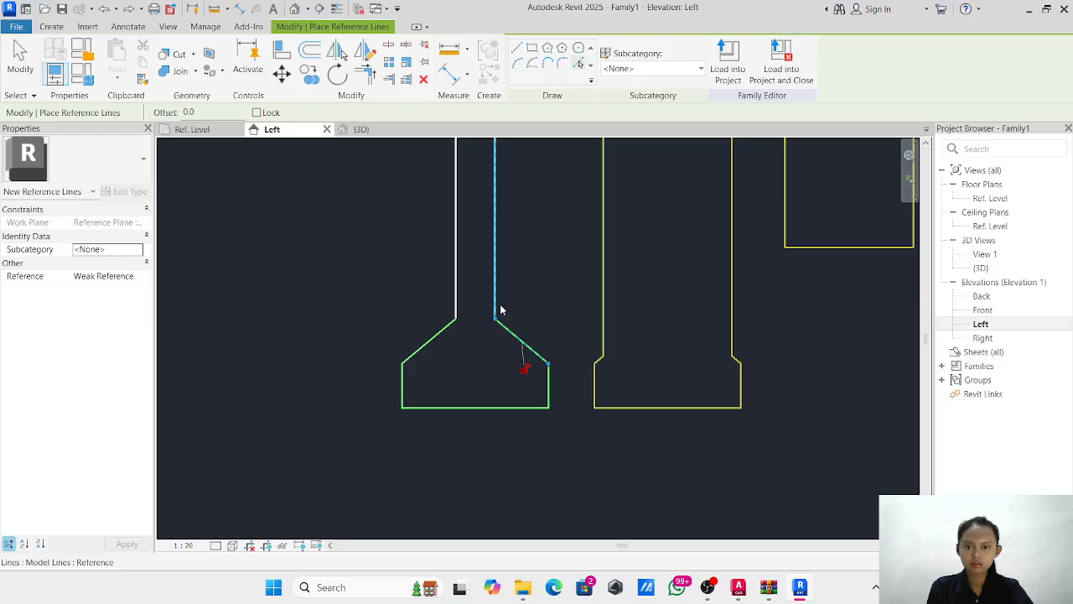
# Close the reference line outline by picking the I-section's right web edge and the top flange's right underside, side and step.
pyautogui.scroll(-4, 515, 217)
pyautogui.moveTo(517, 217); pyautogui.dragTo(506, 379, button='middle')
pyautogui.scroll(6, 507, 291)
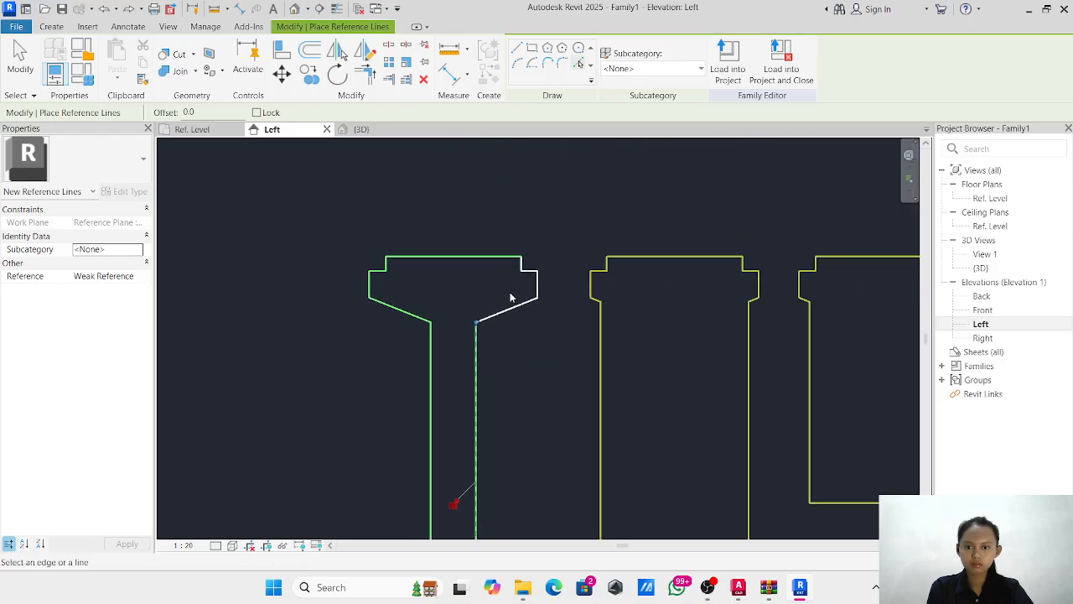
pyautogui.click(511, 308)
pyautogui.click(542, 286)
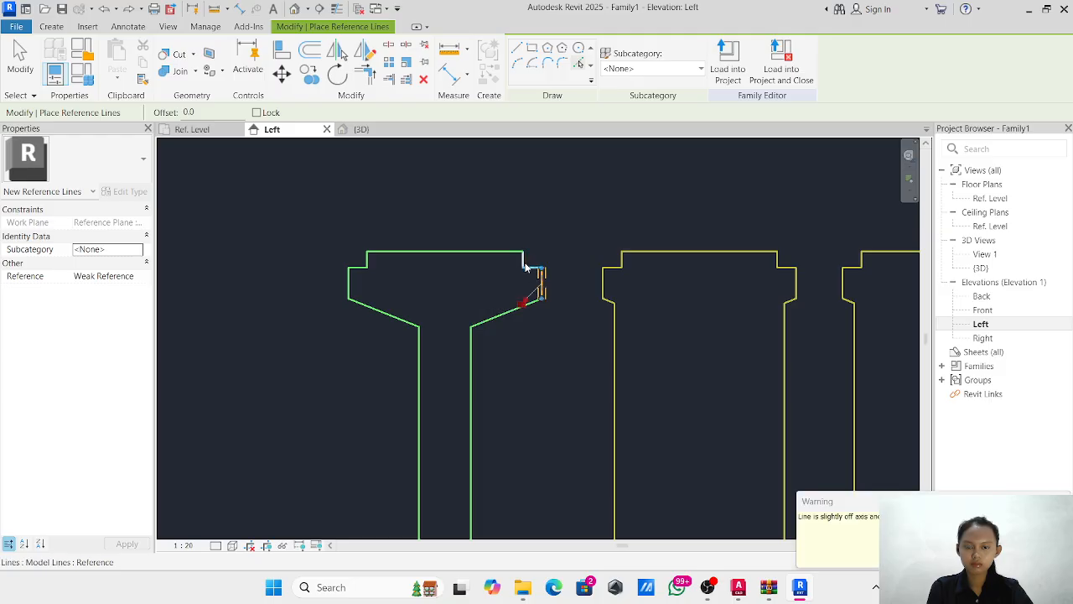
pyautogui.scroll(3, 526, 267)
pyautogui.click(537, 276)
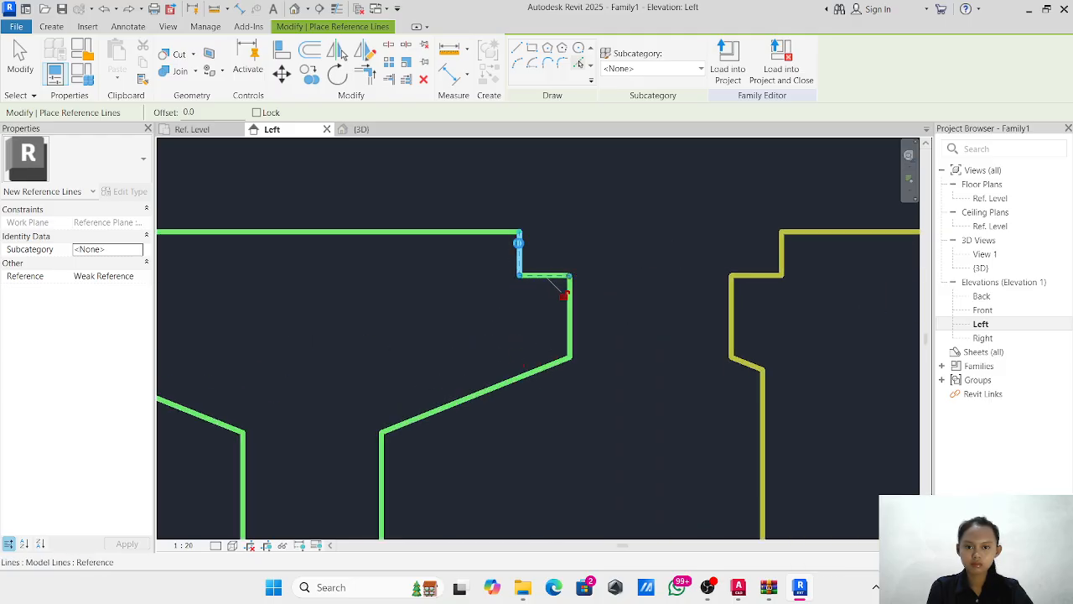
pyautogui.click(519, 251)
pyautogui.scroll(-5, 342, 257)
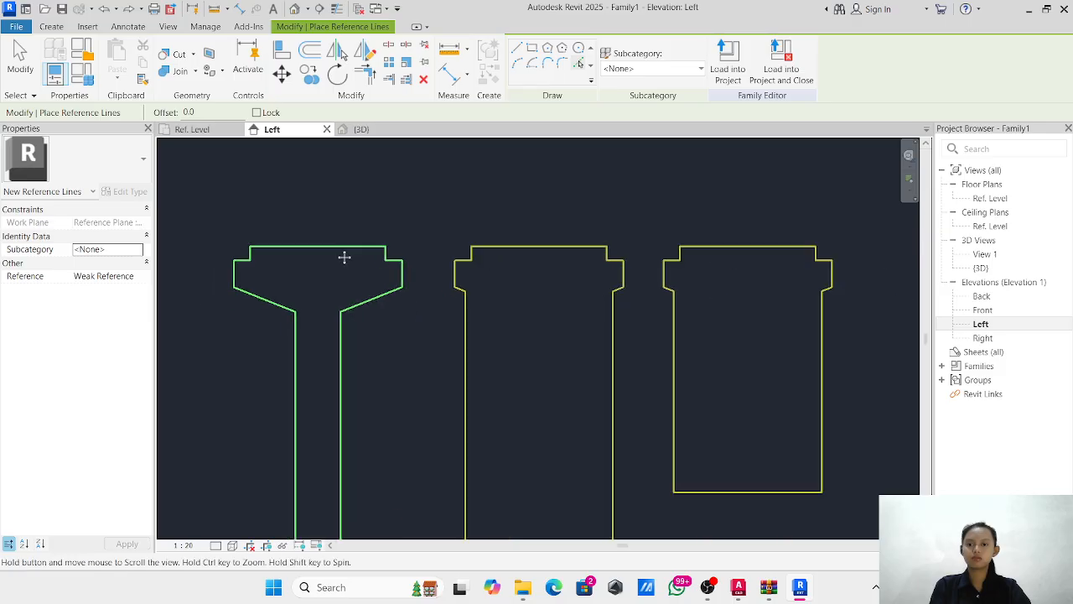
pyautogui.scroll(2, 534, 175)
pyautogui.scroll(-2, 487, 213)
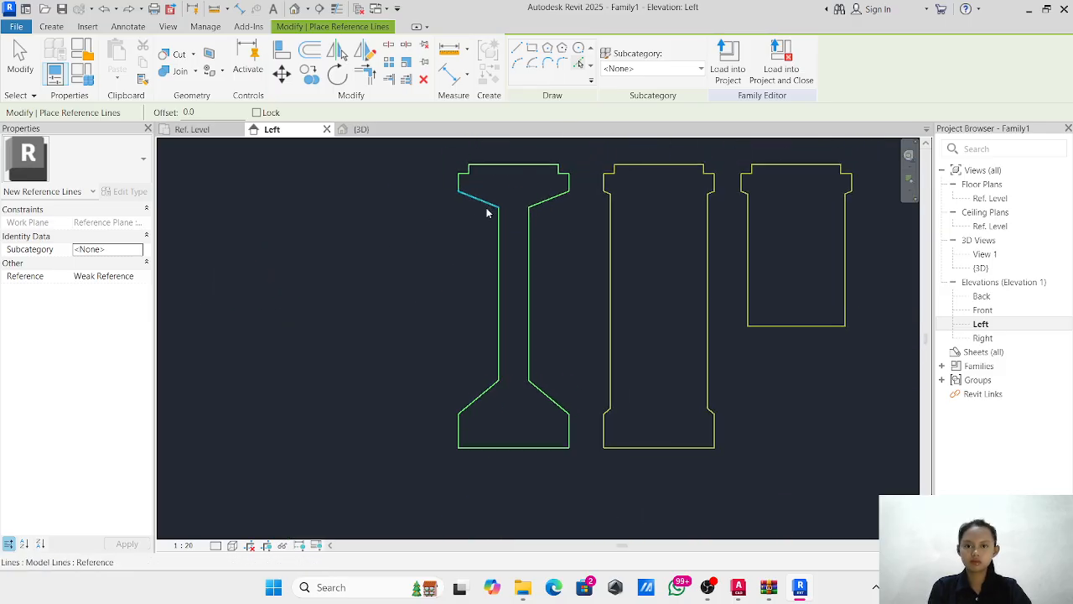
pyautogui.click(462, 173)
pyautogui.press('Escape')
pyautogui.press('Escape')
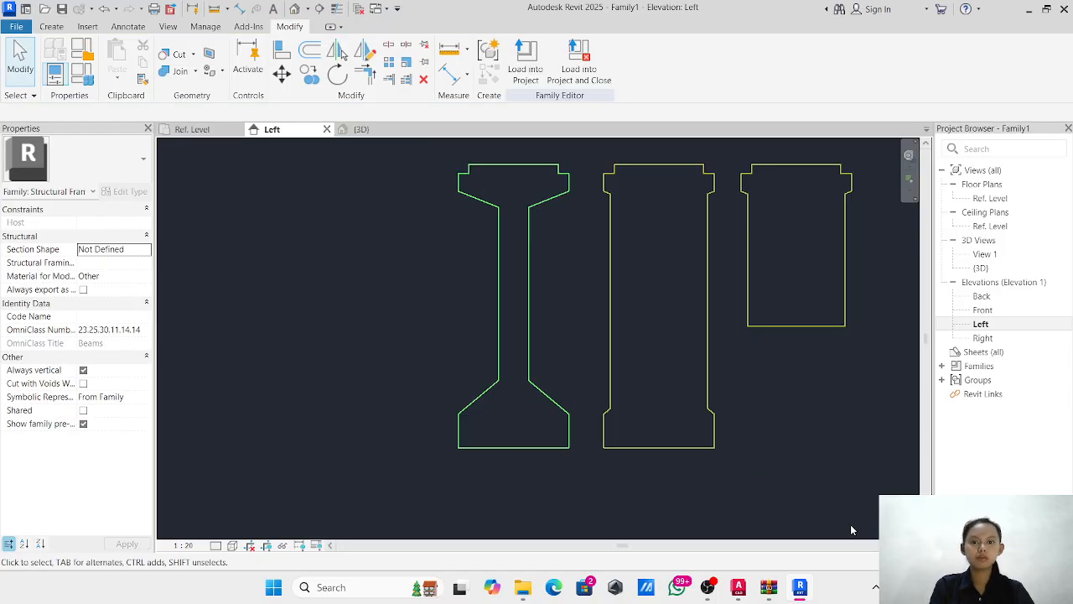
pyautogui.scroll(-3, 543, 330)
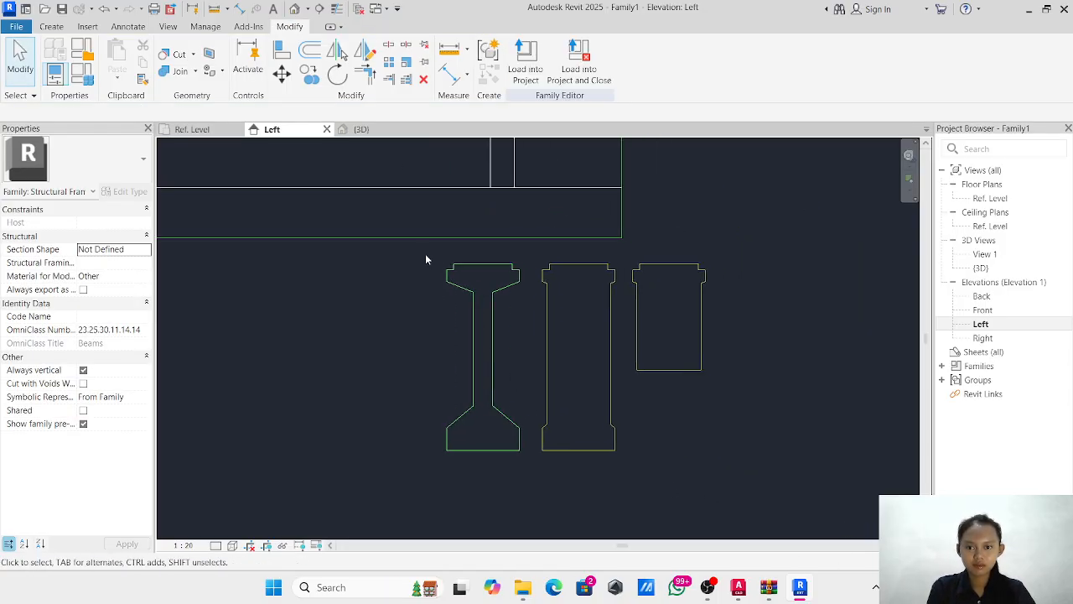
pyautogui.moveTo(430, 273); pyautogui.dragTo(531, 472)
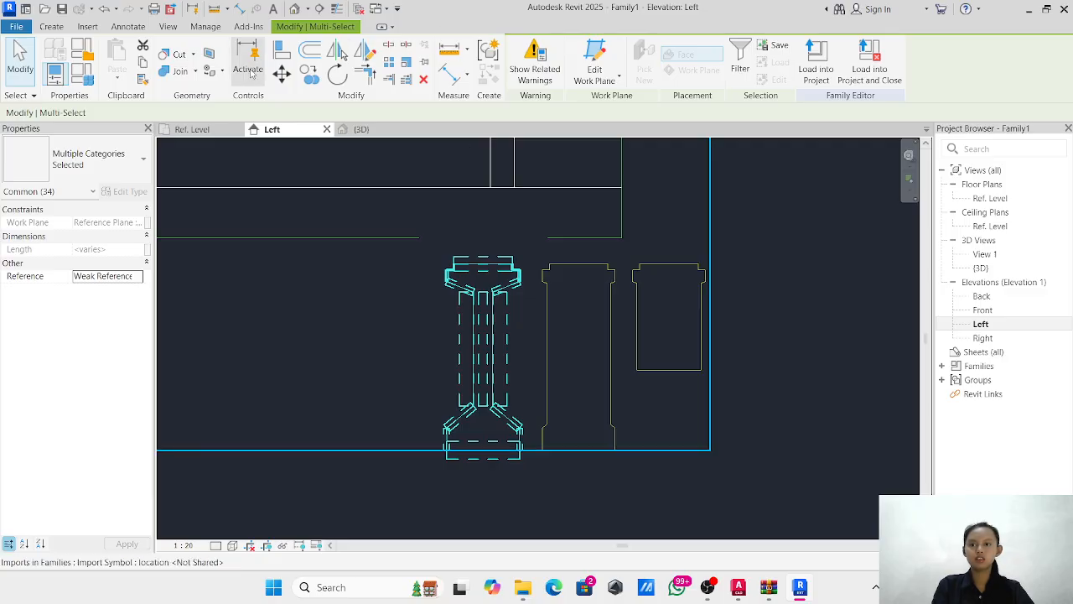
pyautogui.click(282, 73)
pyautogui.scroll(6, 482, 290)
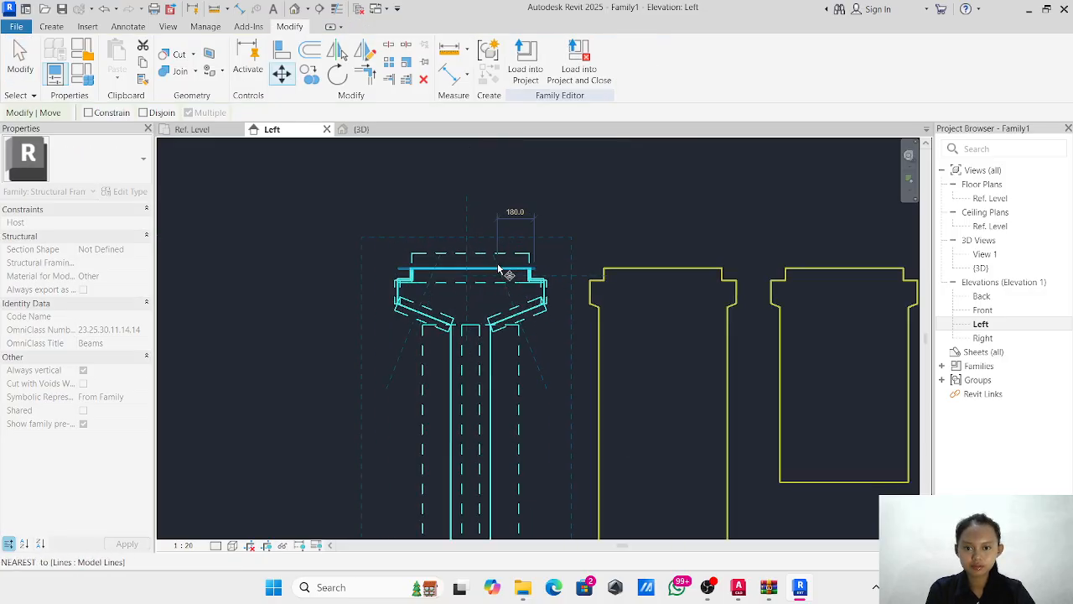
pyautogui.click(453, 263)
pyautogui.scroll(-3, 640, 280)
pyautogui.moveTo(640, 280); pyautogui.dragTo(438, 267, button='middle')
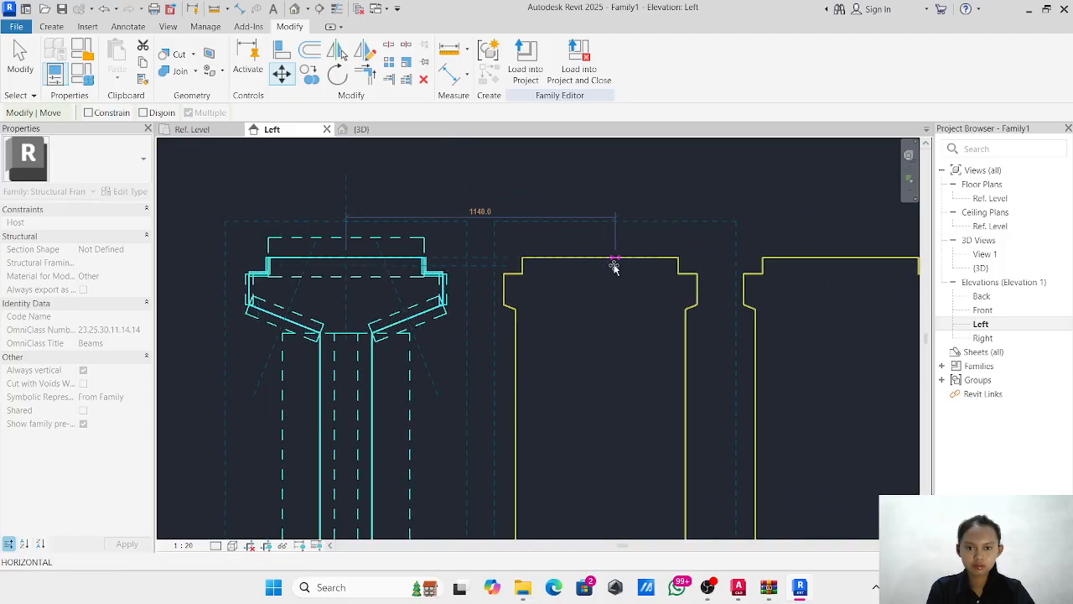
pyautogui.press('Escape')
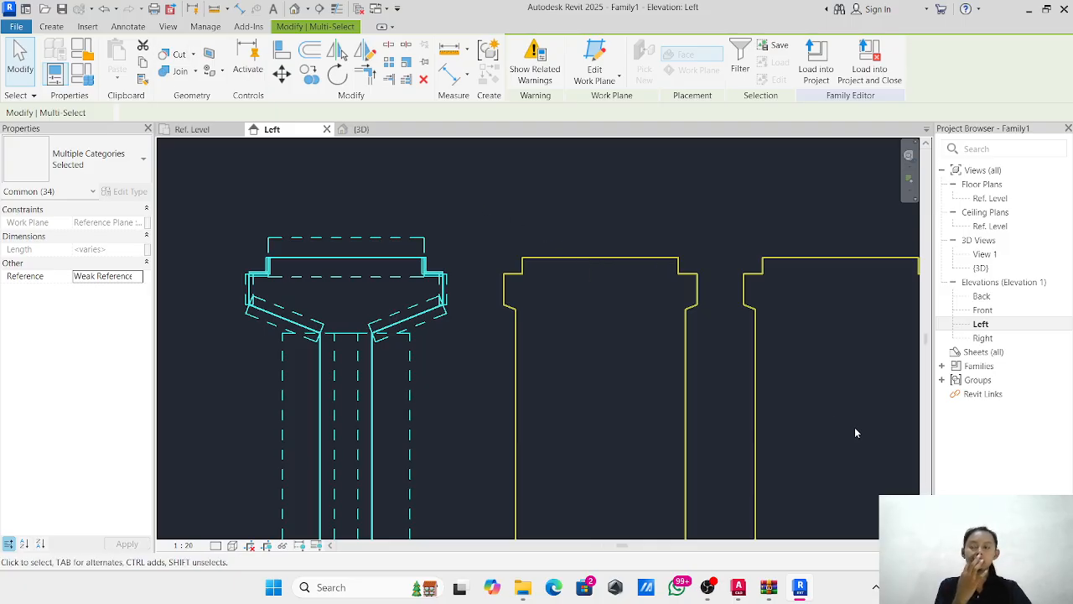
# Trace the top edge of the middle cross-section with a picked reference line.
pyautogui.click(43, 27)
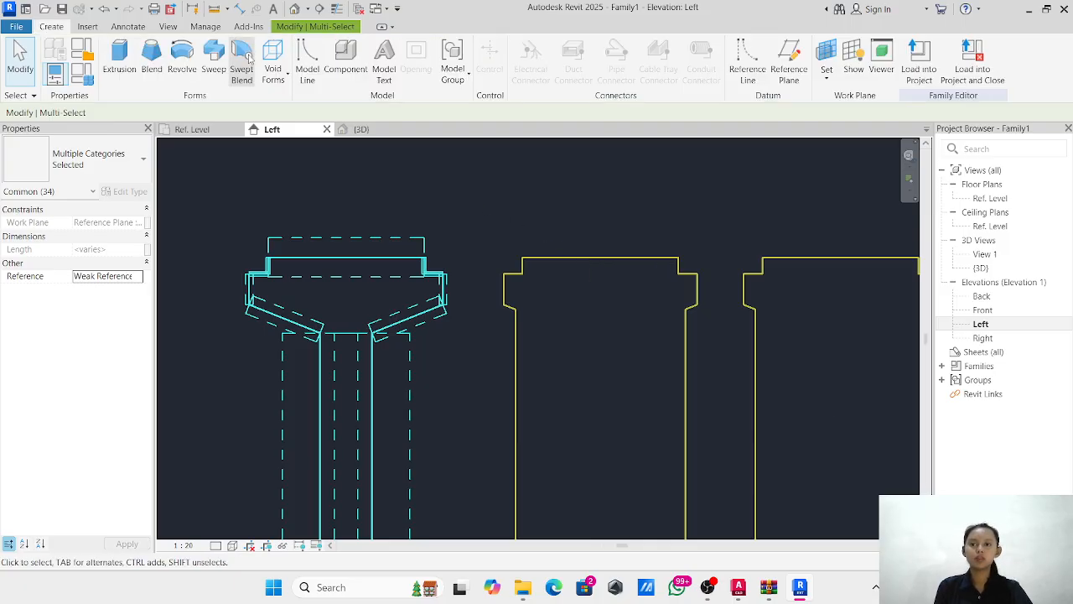
pyautogui.click(732, 69)
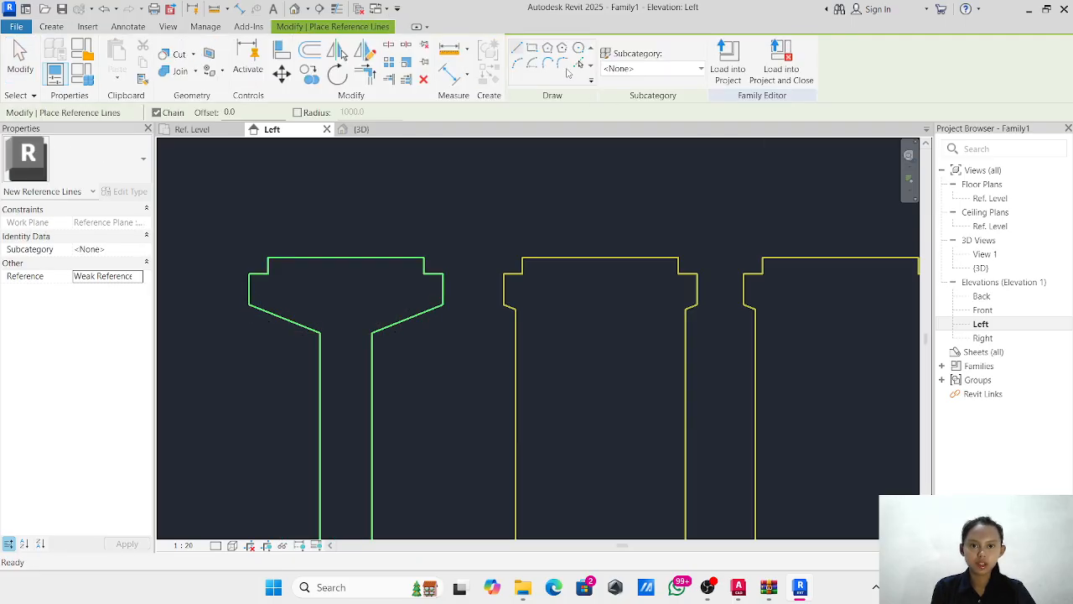
pyautogui.click(579, 64)
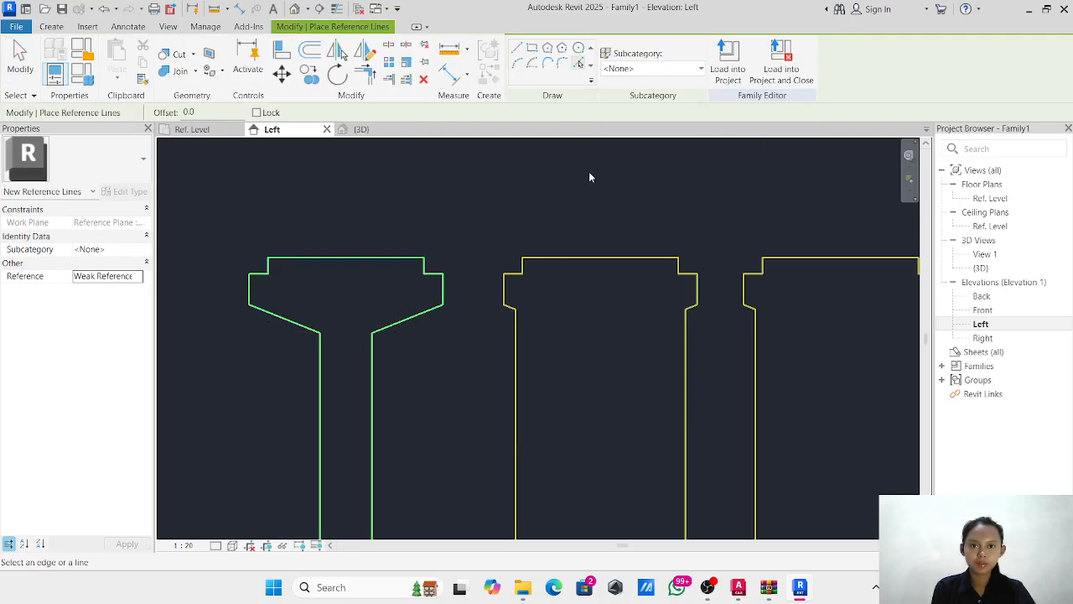
pyautogui.click(608, 257)
pyautogui.scroll(-3, 353, 239)
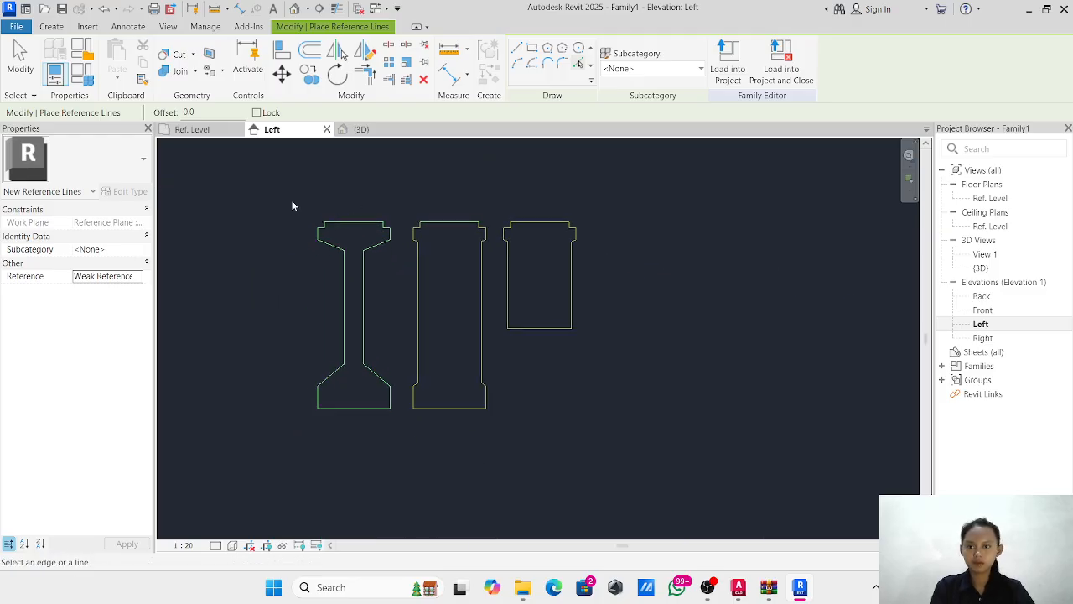
pyautogui.press('Escape')
pyautogui.press('Escape')
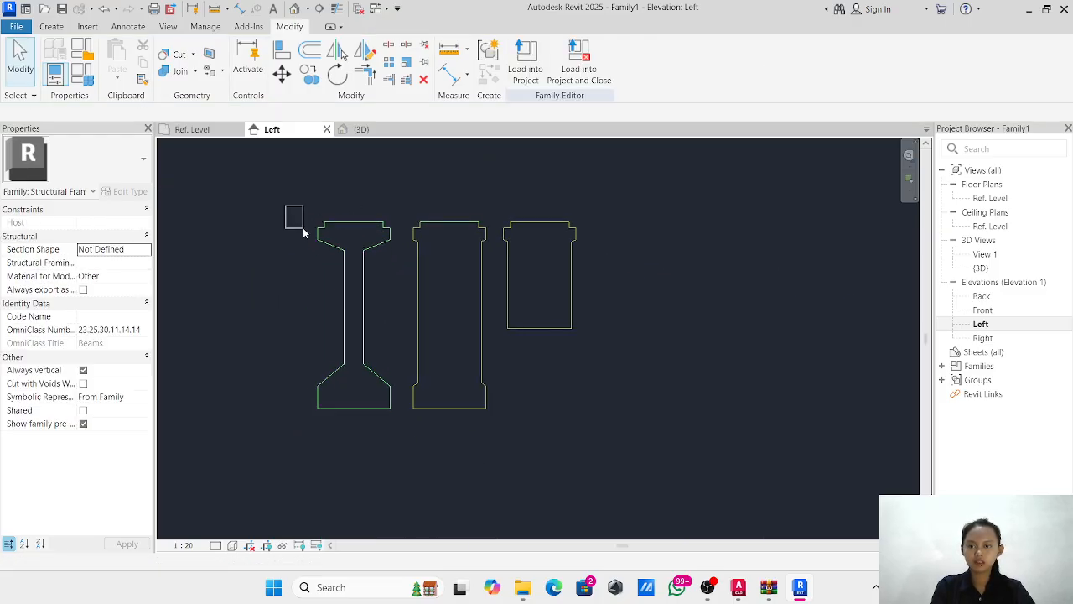
# Move the whole I-section outline onto the middle cross-section, aligning the midpoints of their top edges.
pyautogui.moveTo(304, 233); pyautogui.dragTo(396, 450)
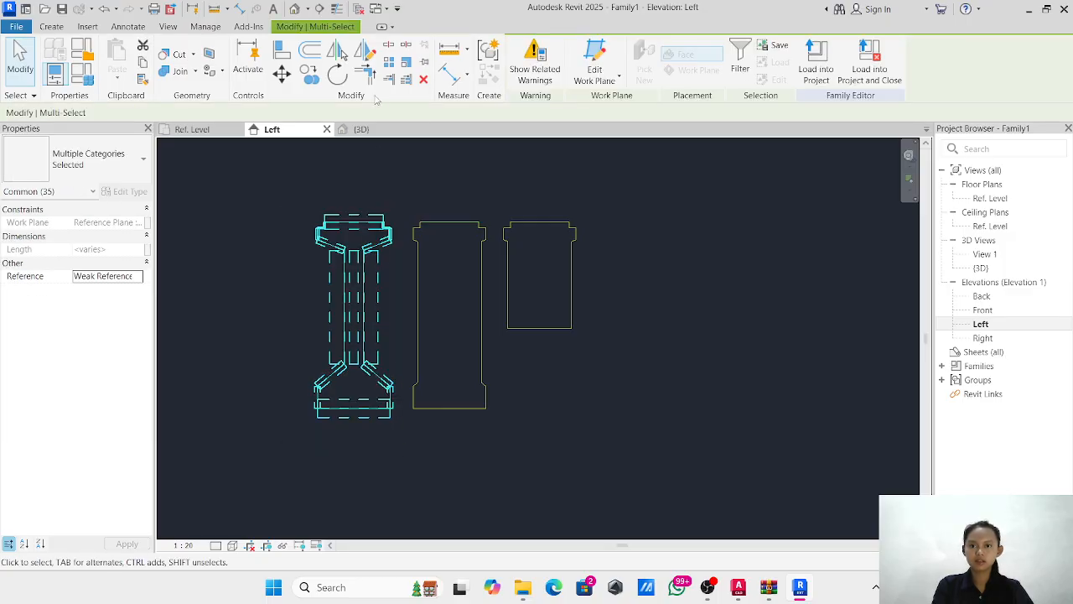
pyautogui.scroll(4, 348, 223)
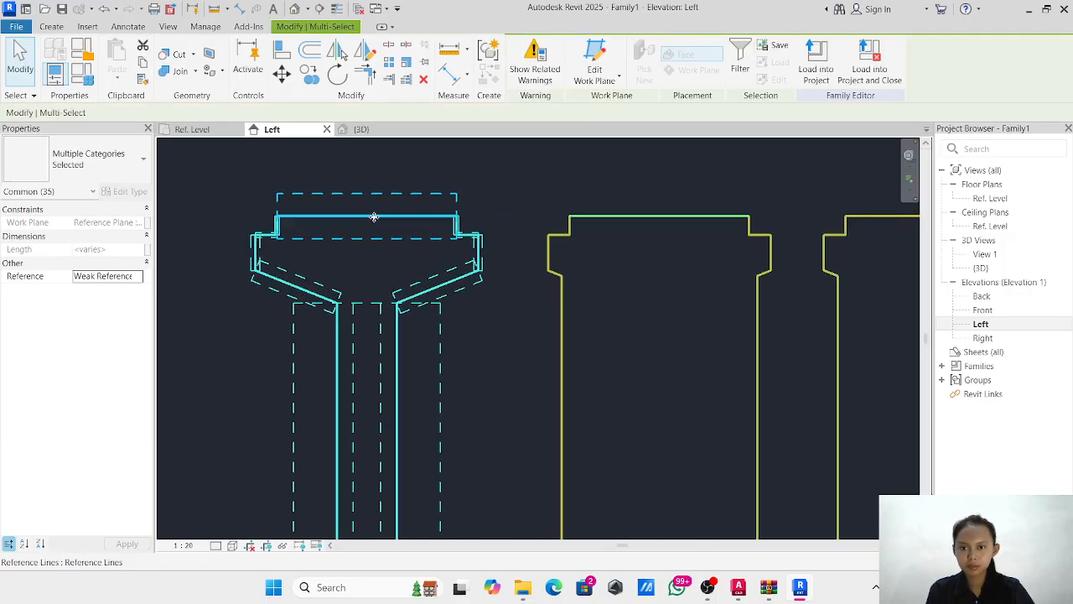
pyautogui.press('m')
pyautogui.press('v')
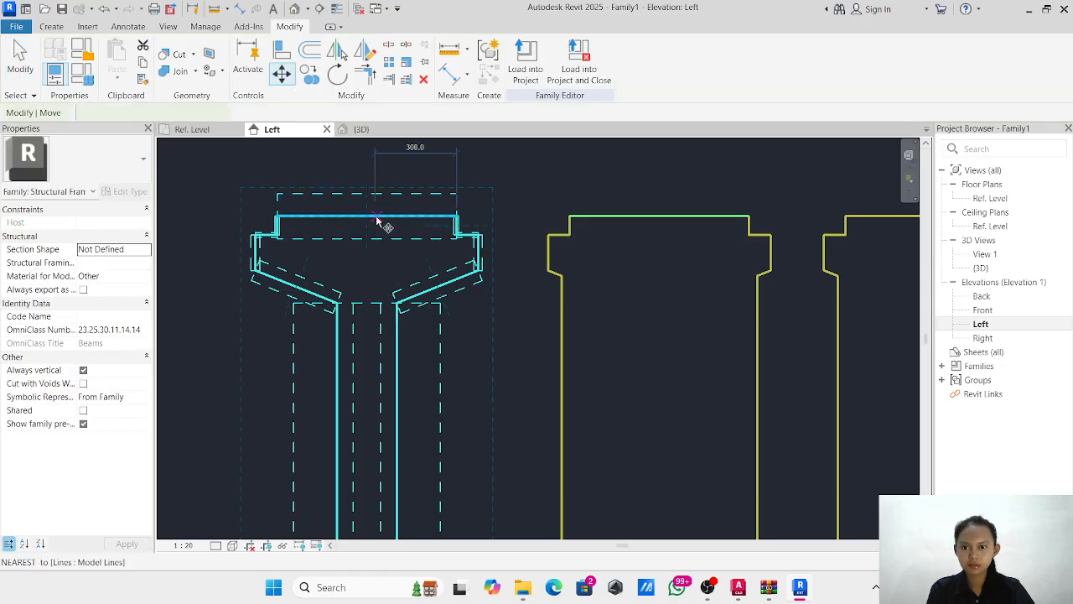
pyautogui.click(369, 220)
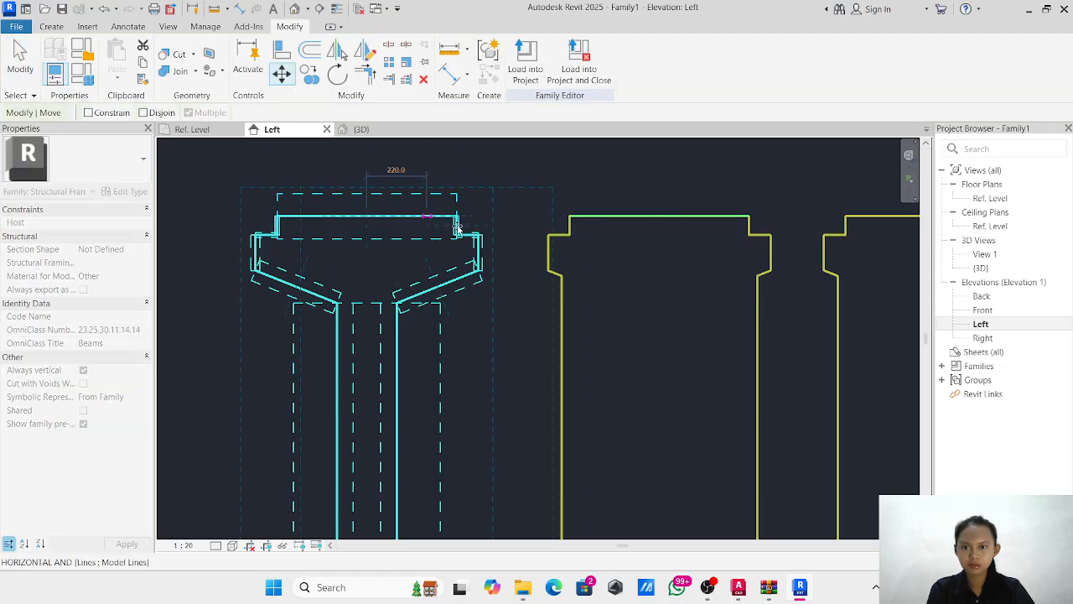
pyautogui.click(660, 216)
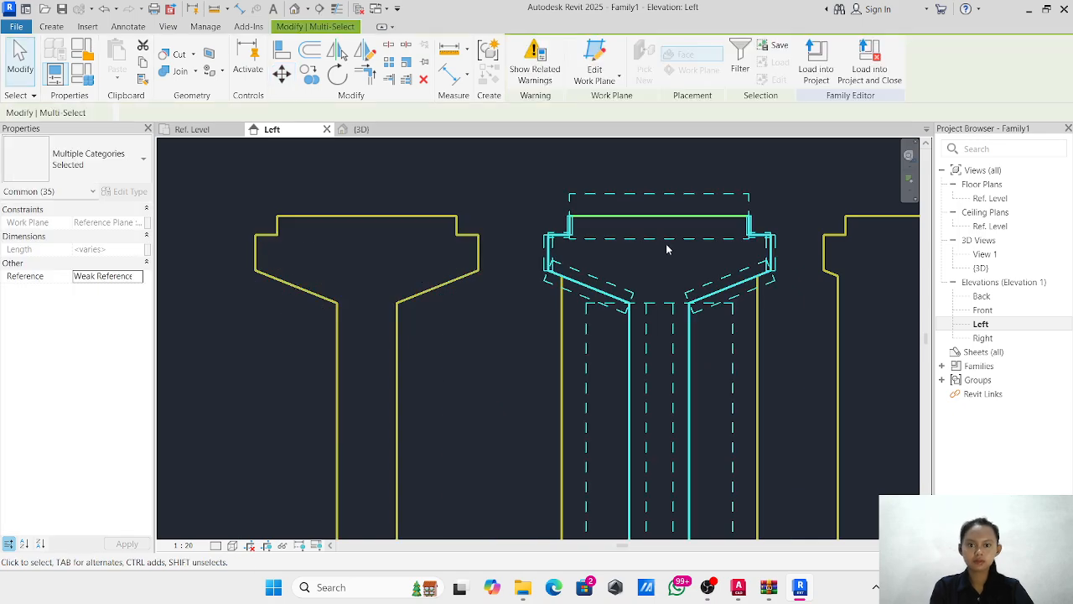
pyautogui.press('Escape')
pyautogui.scroll(-3, 650, 251)
pyautogui.moveTo(650, 251); pyautogui.dragTo(546, 229, button='middle')
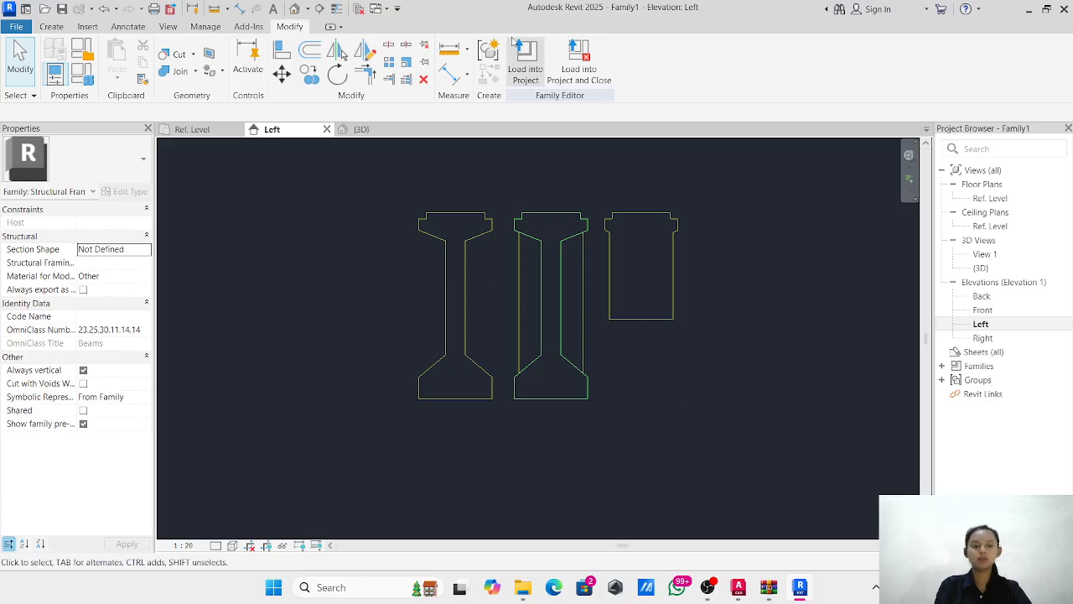
# Start a solid blend and pick the moved I-section's bottom flange slopes, sides and base as base boundary lines.
pyautogui.click(51, 26)
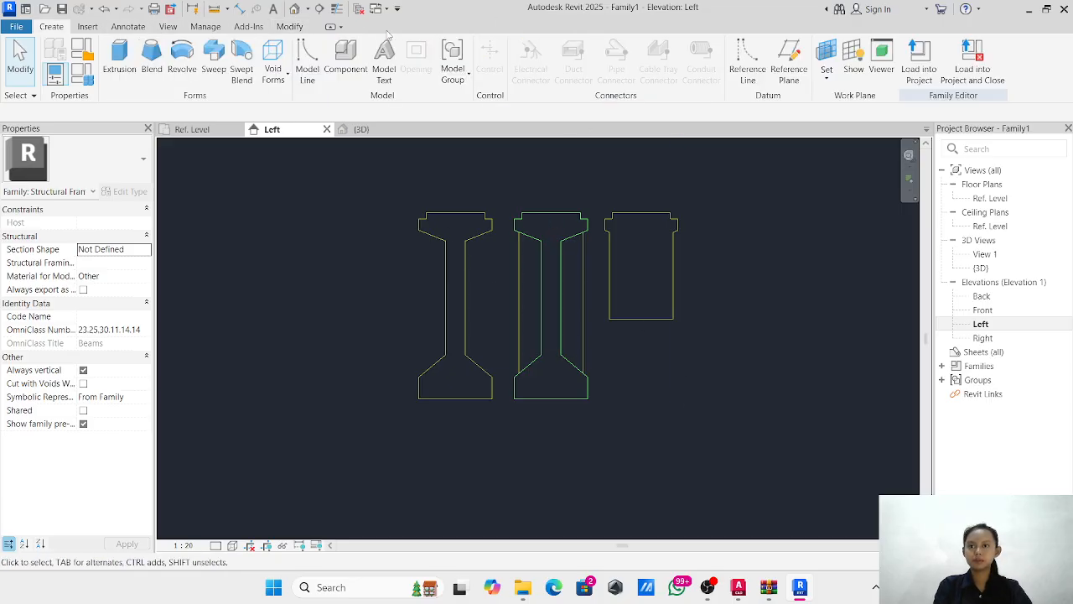
pyautogui.click(152, 56)
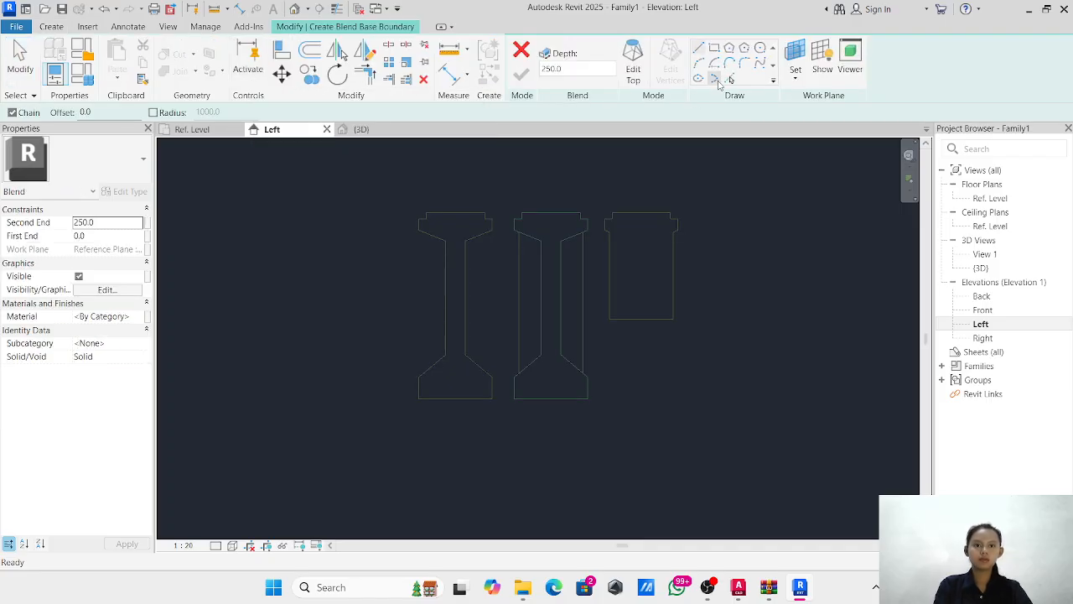
pyautogui.click(729, 80)
pyautogui.scroll(5, 593, 229)
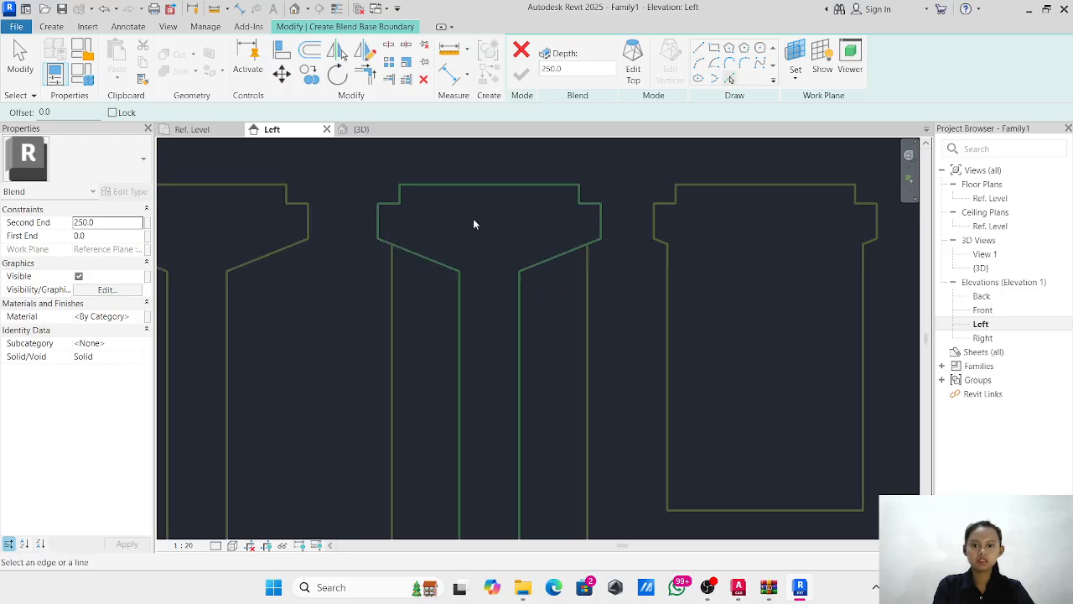
pyautogui.scroll(-3, 625, 320)
pyautogui.scroll(1, 595, 264)
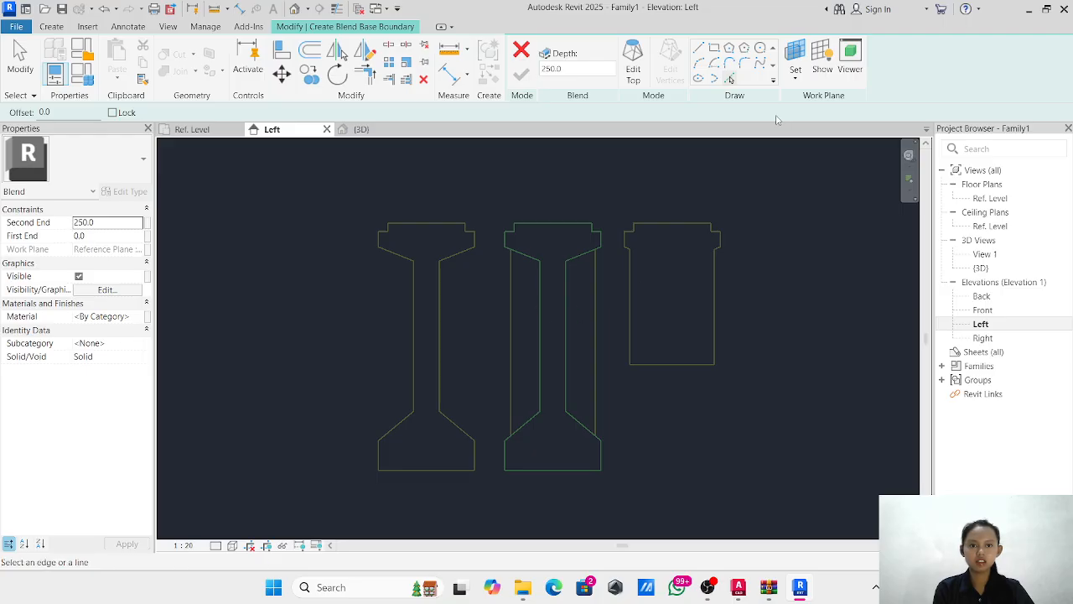
pyautogui.click(533, 415)
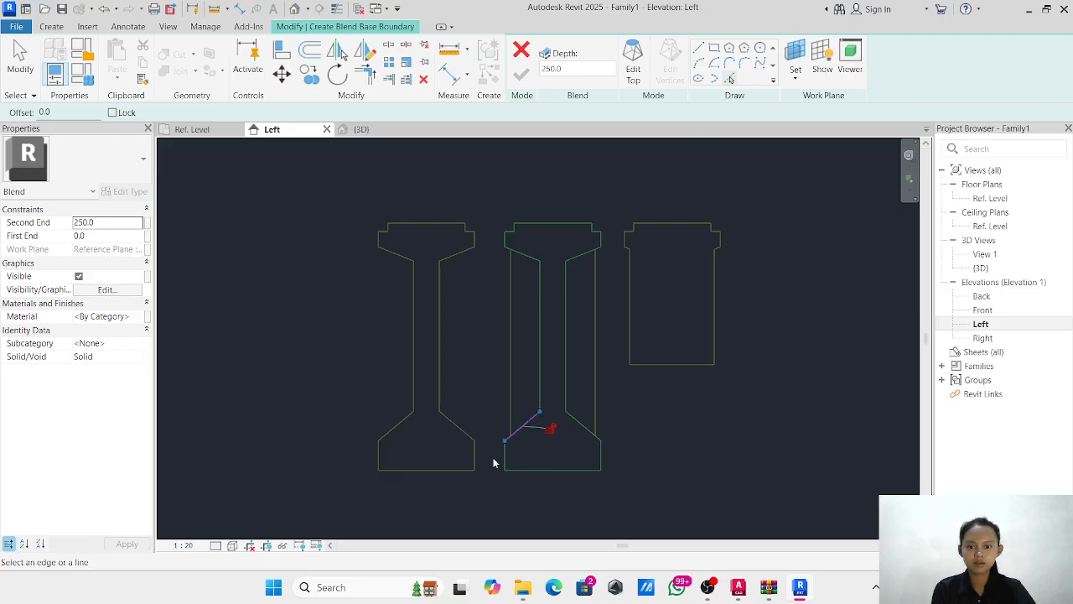
pyautogui.scroll(3, 493, 457)
pyautogui.click(654, 500)
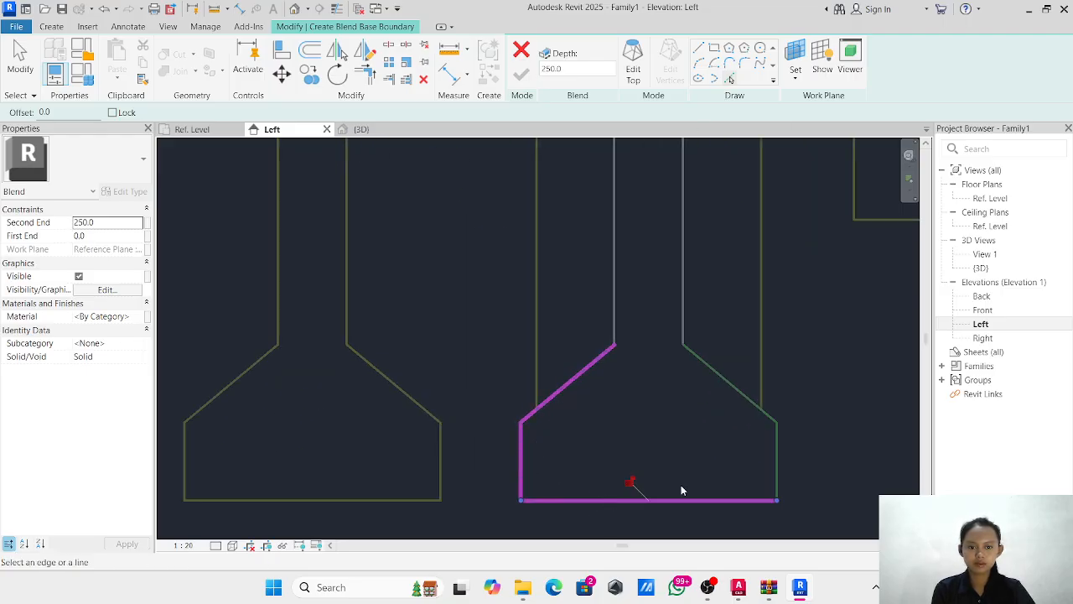
pyautogui.click(777, 476)
pyautogui.click(743, 399)
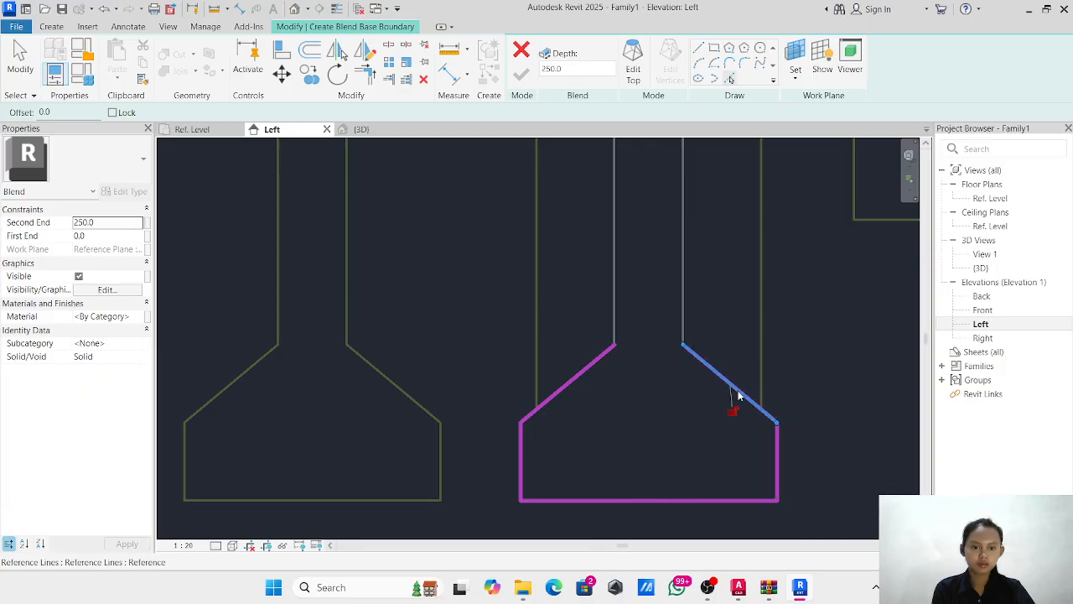
# Add both web edges, the top flange's right underside, side and step, and the top edge to the blend's base boundary.
pyautogui.click(614, 289)
pyautogui.scroll(-4, 657, 316)
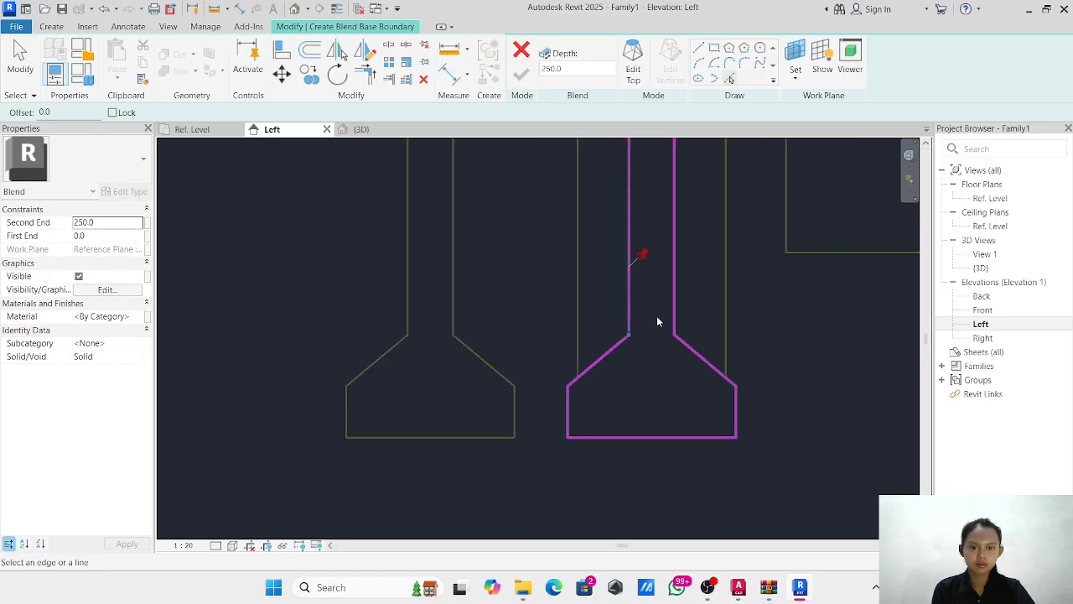
pyautogui.scroll(3, 681, 274)
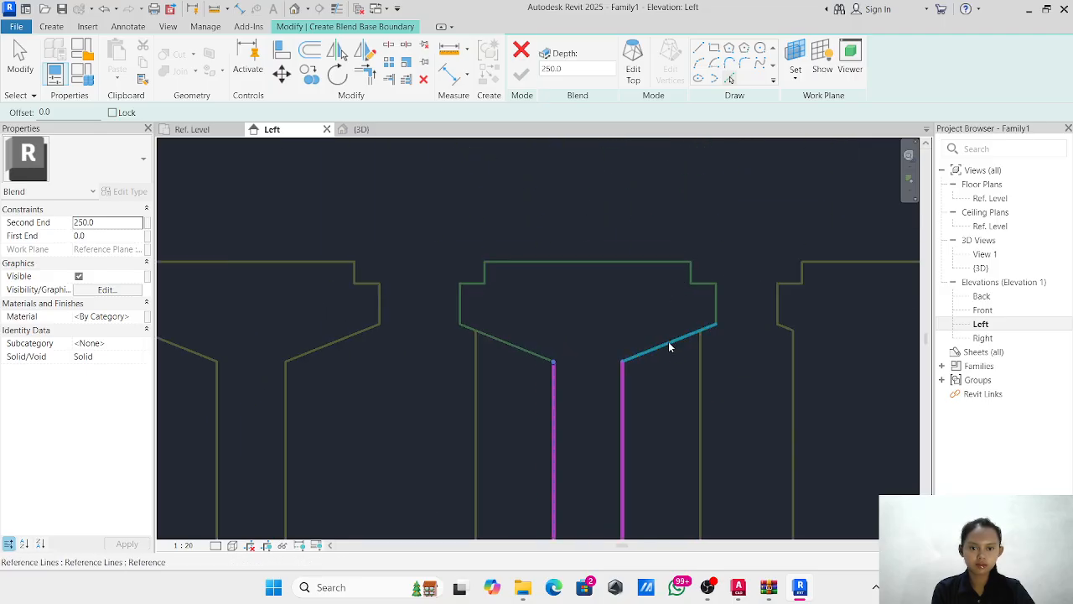
pyautogui.click(716, 311)
pyautogui.scroll(3, 694, 285)
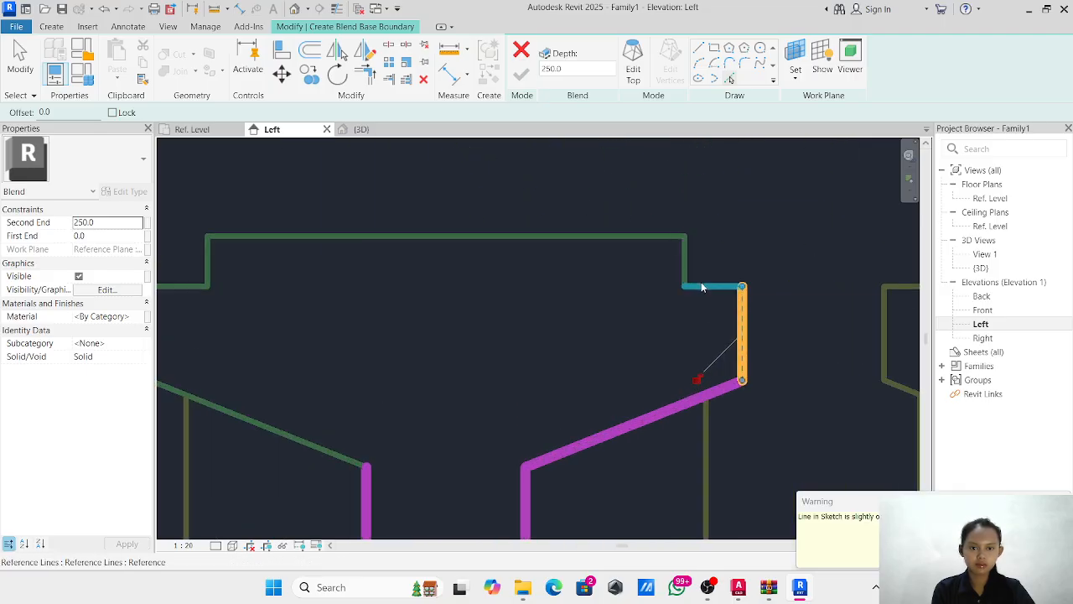
pyautogui.click(694, 287)
pyautogui.click(606, 241)
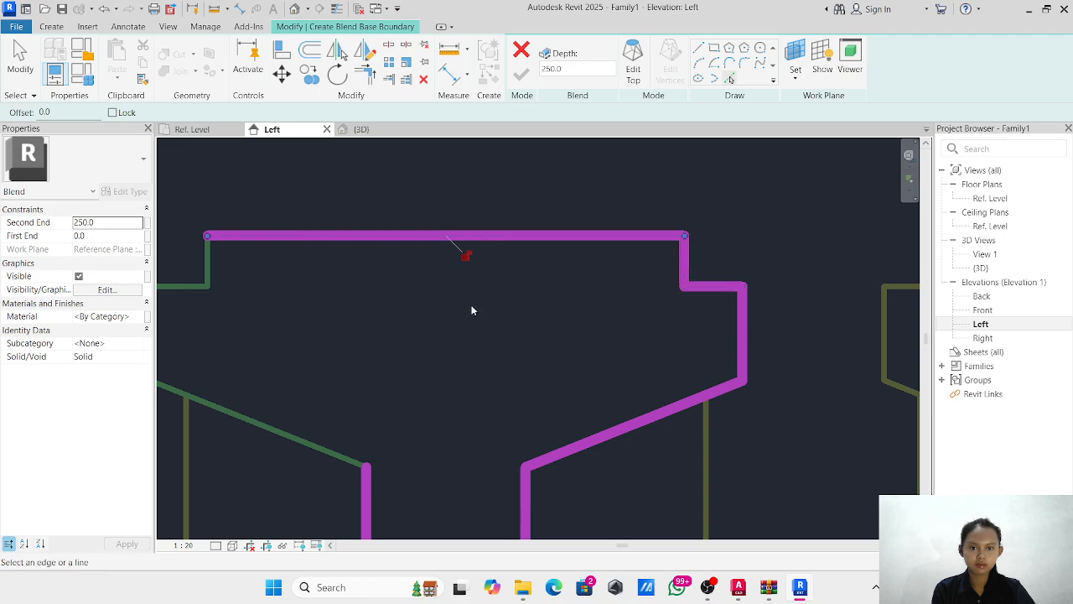
# Close the blend's base boundary by picking the top flange's left step, side and sloped underside.
pyautogui.scroll(-1, 472, 309)
pyautogui.moveTo(472, 309); pyautogui.dragTo(813, 263, button='middle')
pyautogui.scroll(3, 594, 215)
pyautogui.click(598, 211)
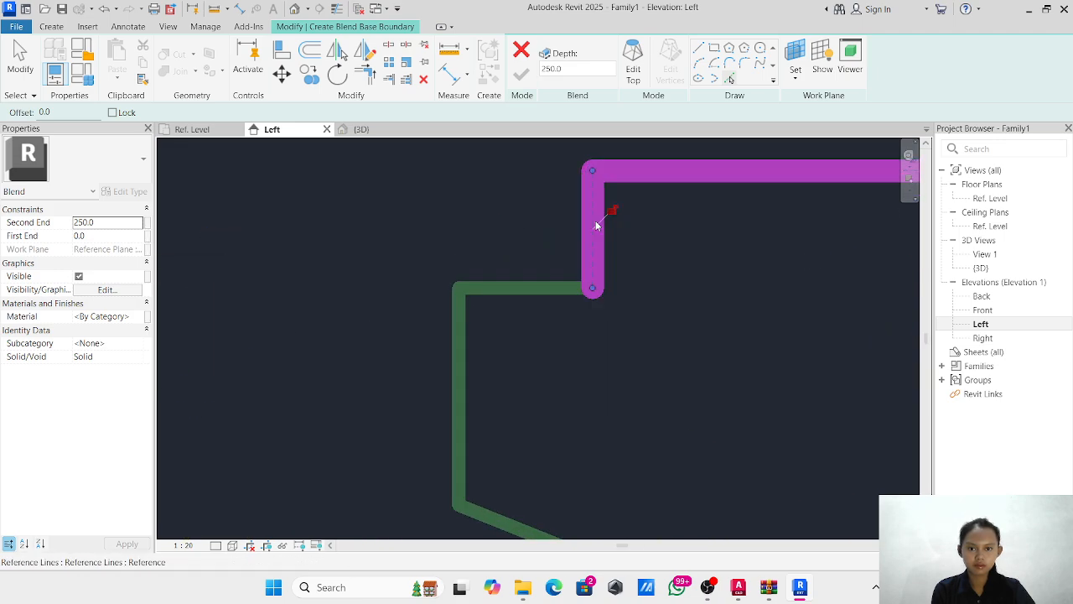
pyautogui.click(551, 290)
pyautogui.click(462, 361)
pyautogui.scroll(-3, 526, 403)
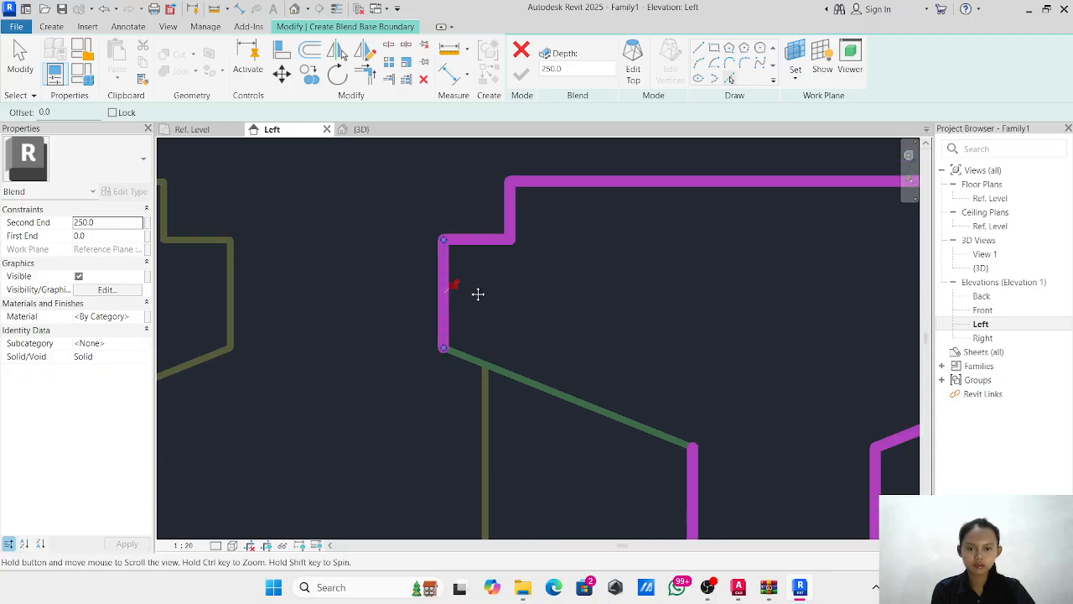
pyautogui.click(516, 355)
pyautogui.scroll(-5, 517, 355)
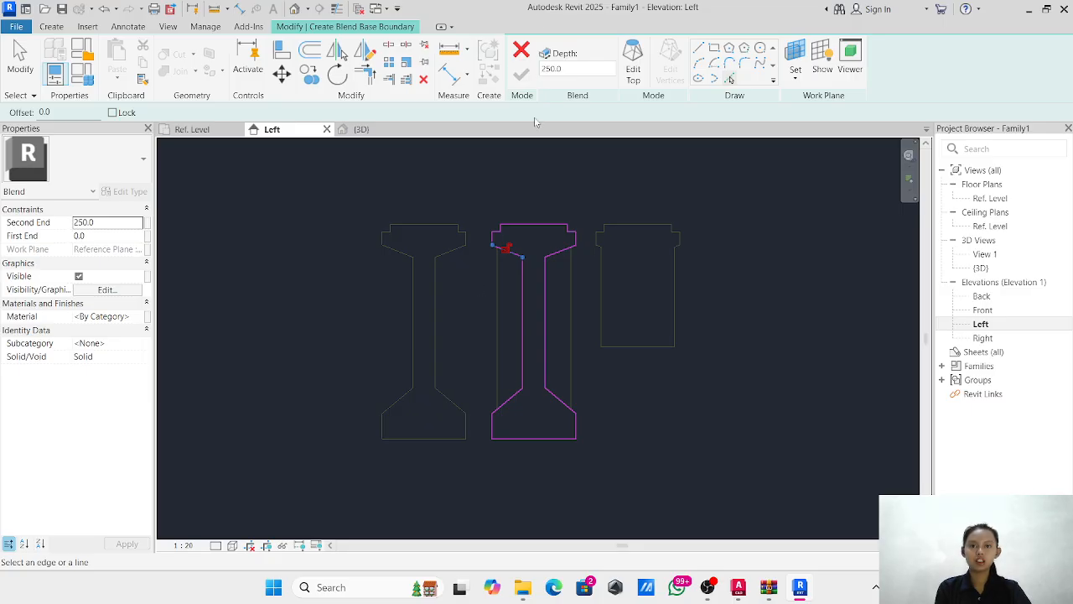
pyautogui.click(504, 254)
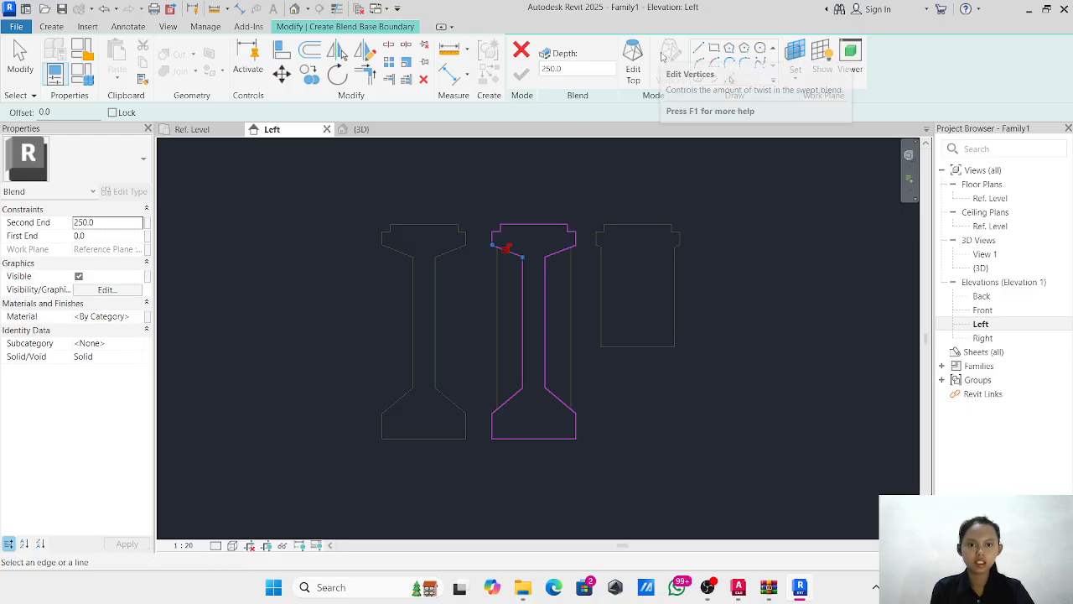
# Switch to the blend's top boundary and pick the top flange's right side and step, top edge and left step.
pyautogui.click(633, 66)
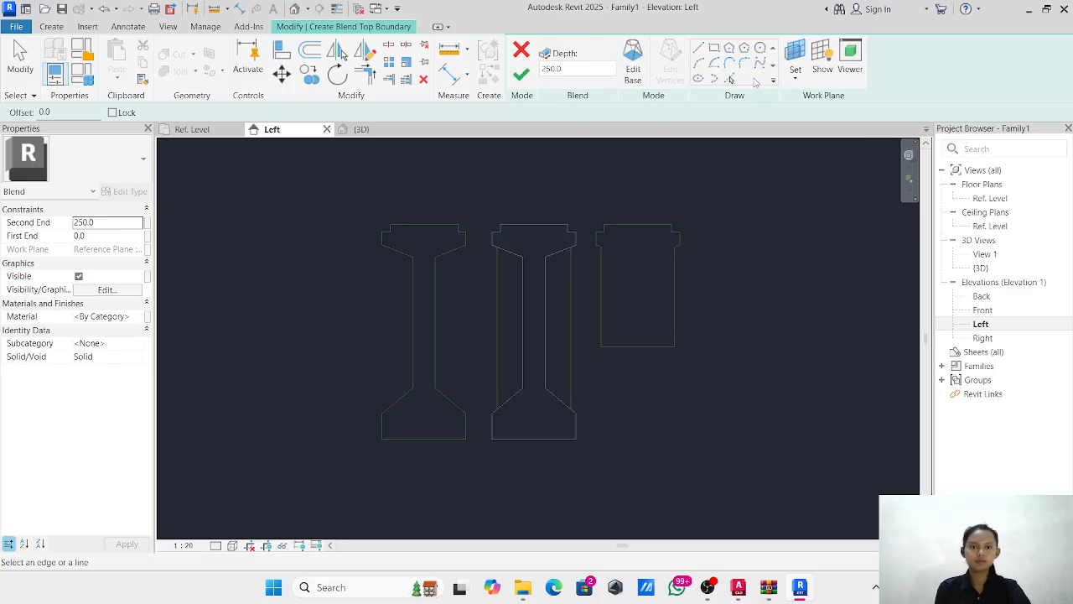
pyautogui.scroll(1, 584, 243)
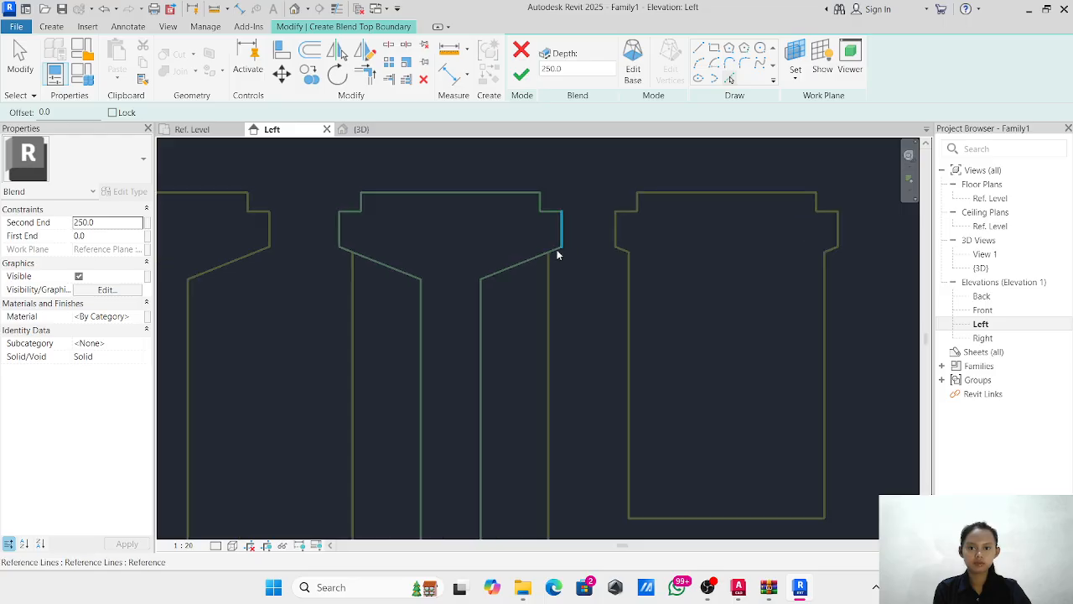
pyautogui.scroll(3, 558, 255)
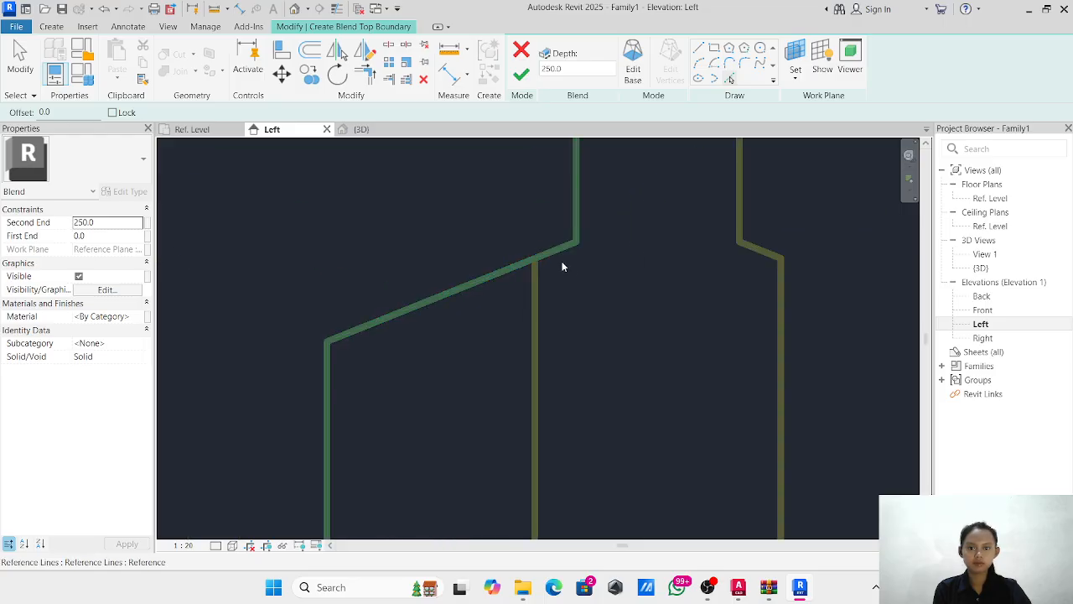
pyautogui.scroll(-2, 582, 220)
pyautogui.click(580, 210)
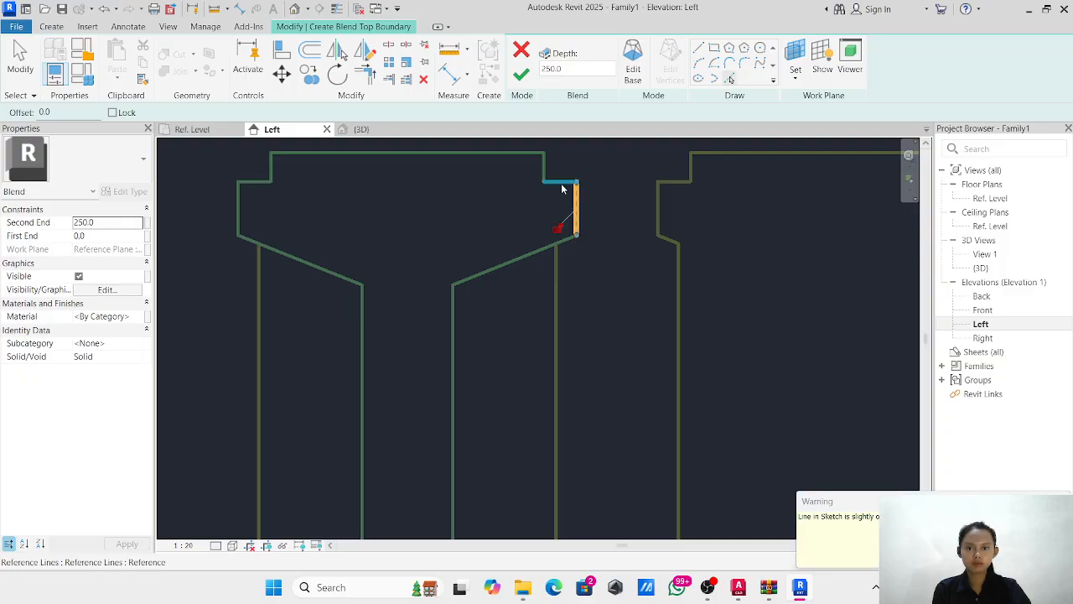
pyautogui.scroll(3, 562, 189)
pyautogui.scroll(-3, 553, 216)
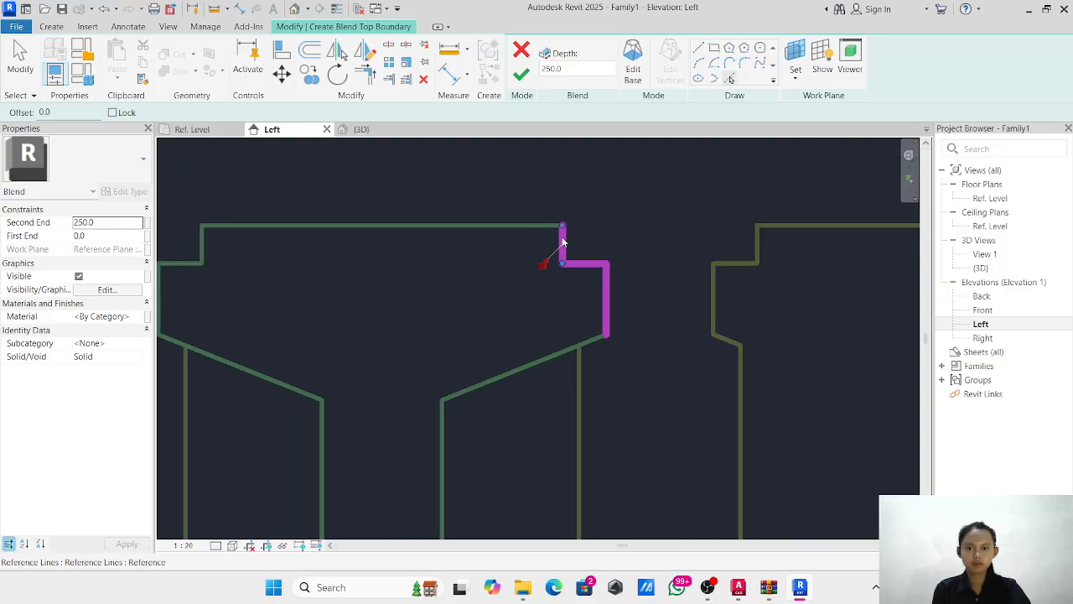
pyautogui.click(503, 228)
pyautogui.scroll(4, 411, 269)
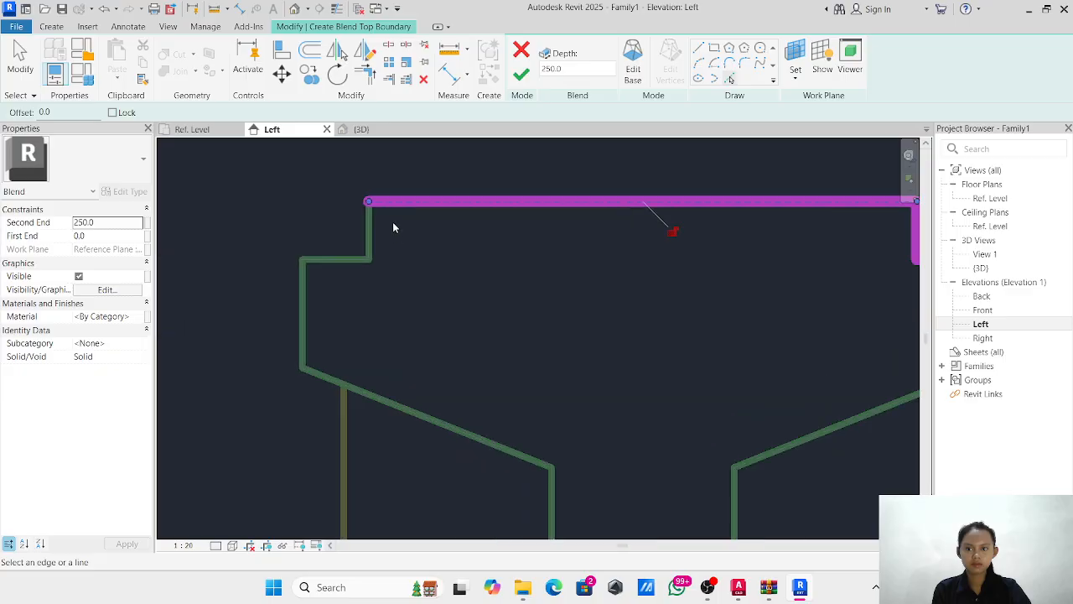
pyautogui.click(334, 261)
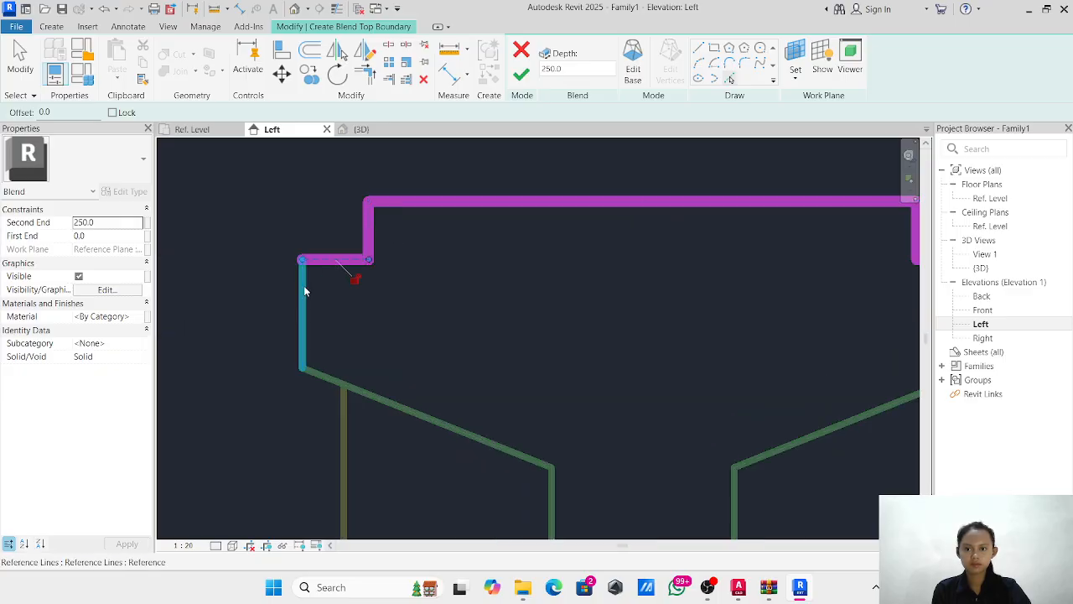
# Add the top flange's left side and both outer web edges of the wide section to the top boundary.
pyautogui.scroll(-6, 412, 360)
pyautogui.moveTo(410, 340); pyautogui.dragTo(465, 187, button='middle')
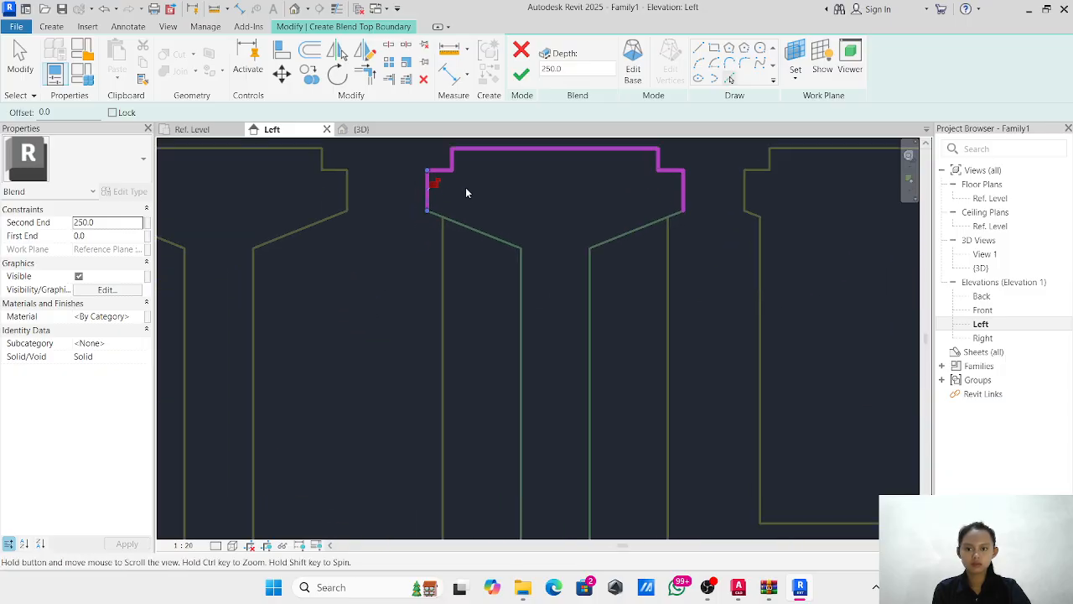
pyautogui.scroll(1, 453, 210)
pyautogui.click(444, 282)
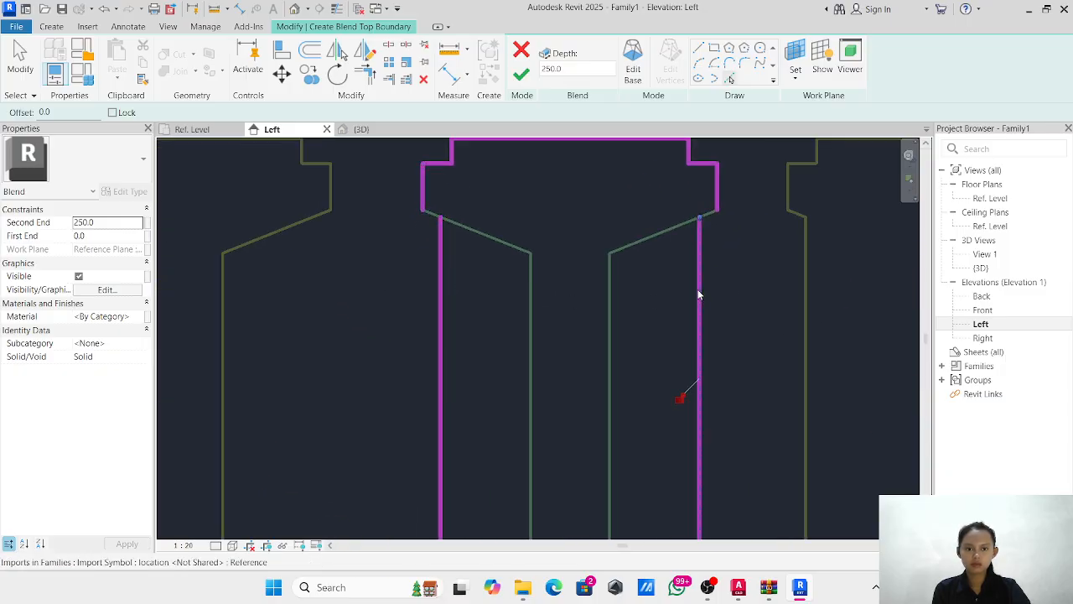
# Add the bottom flange's right side, base and left side to the blend's top boundary.
pyautogui.scroll(-3, 701, 294)
pyautogui.moveTo(718, 402); pyautogui.dragTo(668, 177, button='middle')
pyautogui.scroll(3, 665, 352)
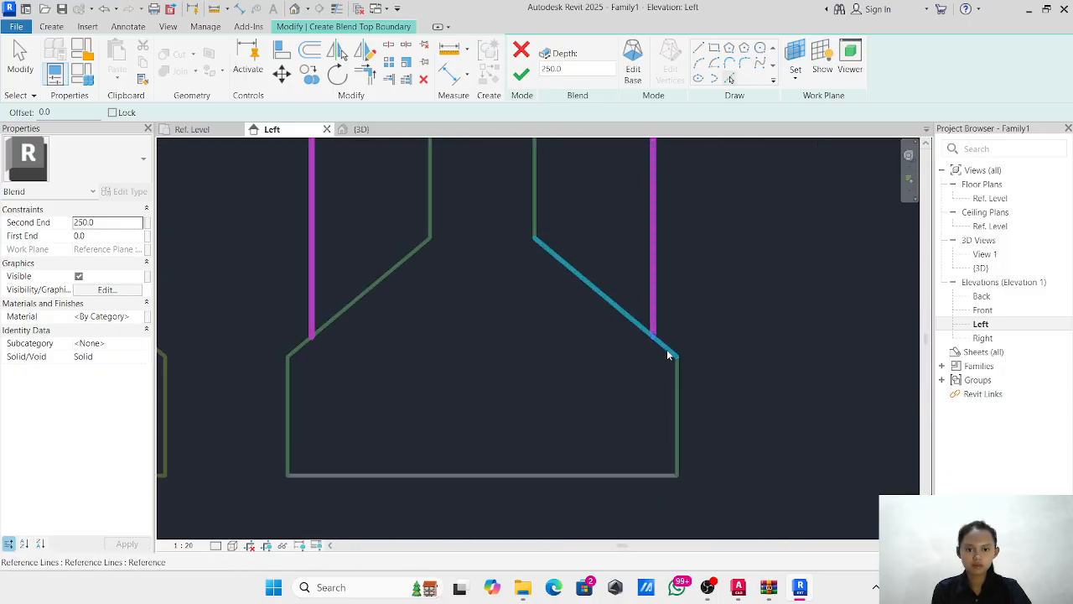
pyautogui.click(676, 383)
pyautogui.click(607, 475)
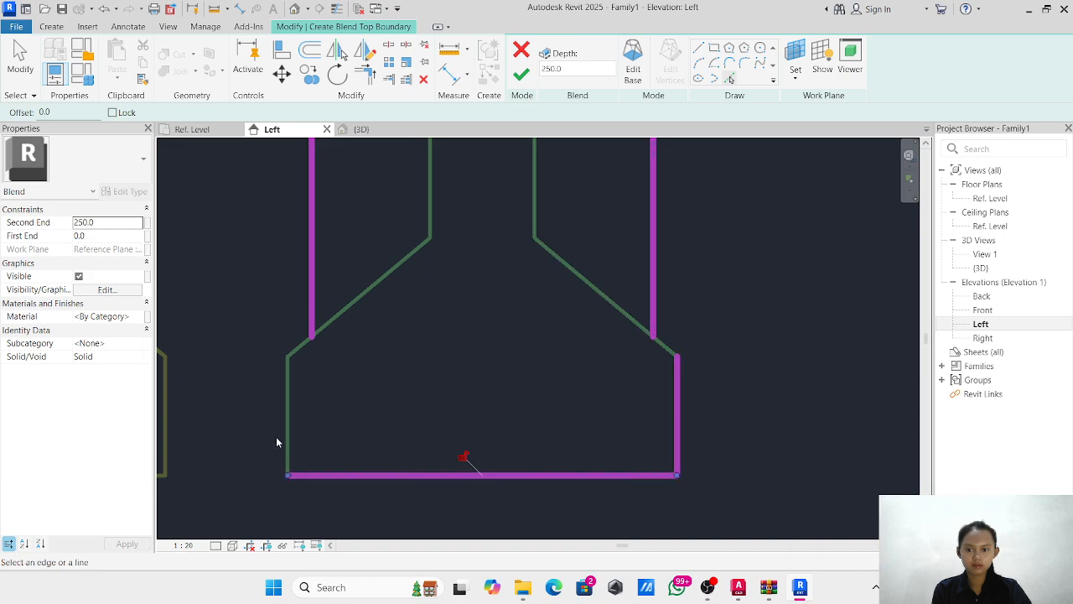
pyautogui.scroll(3, 290, 342)
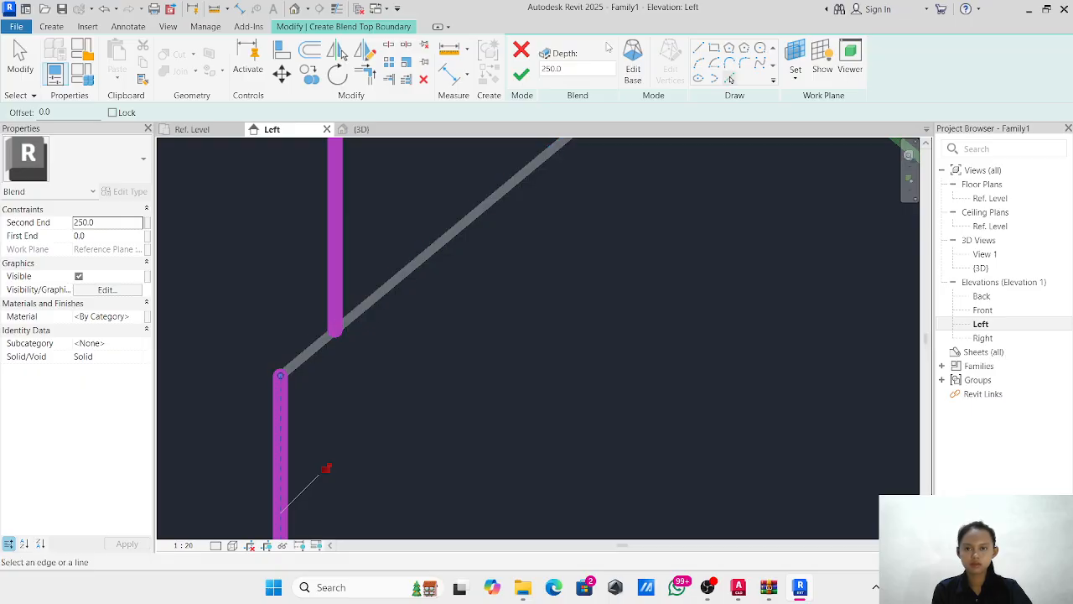
# Draw a sloped line joining the left outer web edge's lower end to the bottom flange's left side.
pyautogui.click(700, 50)
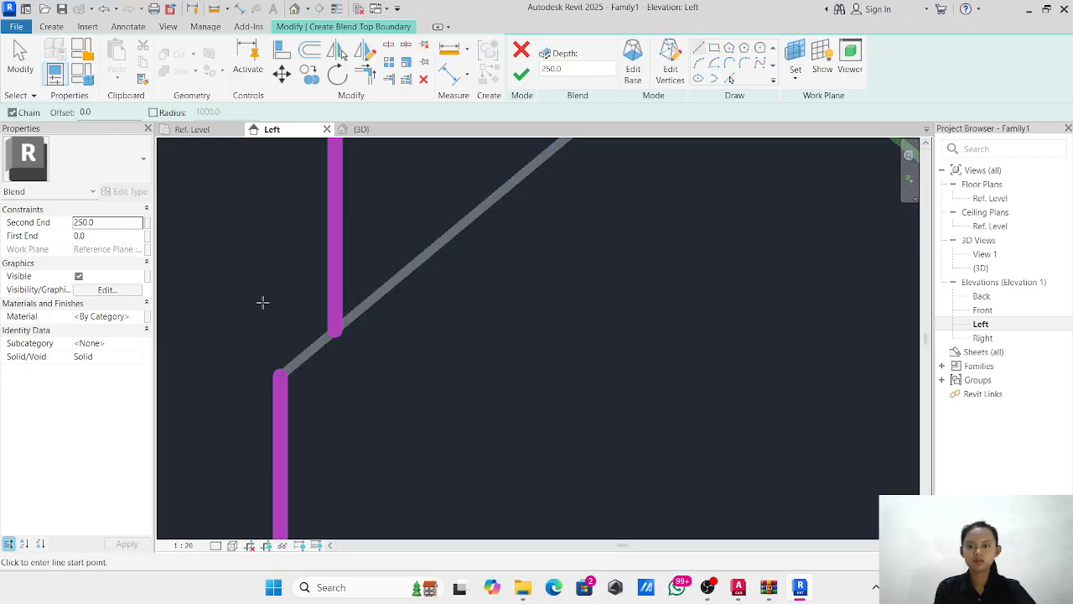
pyautogui.click(335, 330)
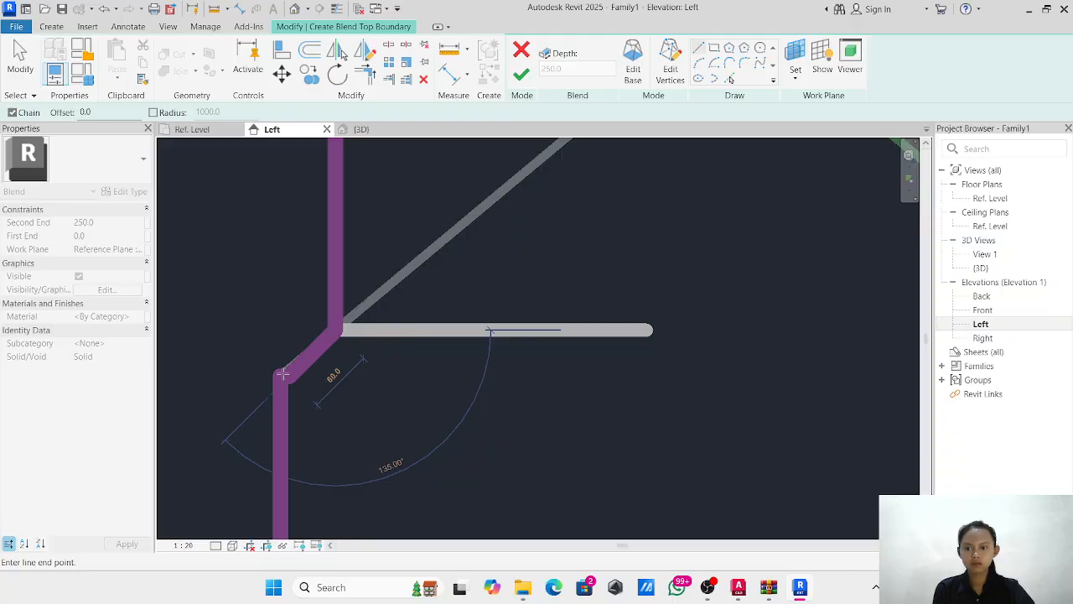
pyautogui.click(281, 373)
pyautogui.scroll(-1, 333, 317)
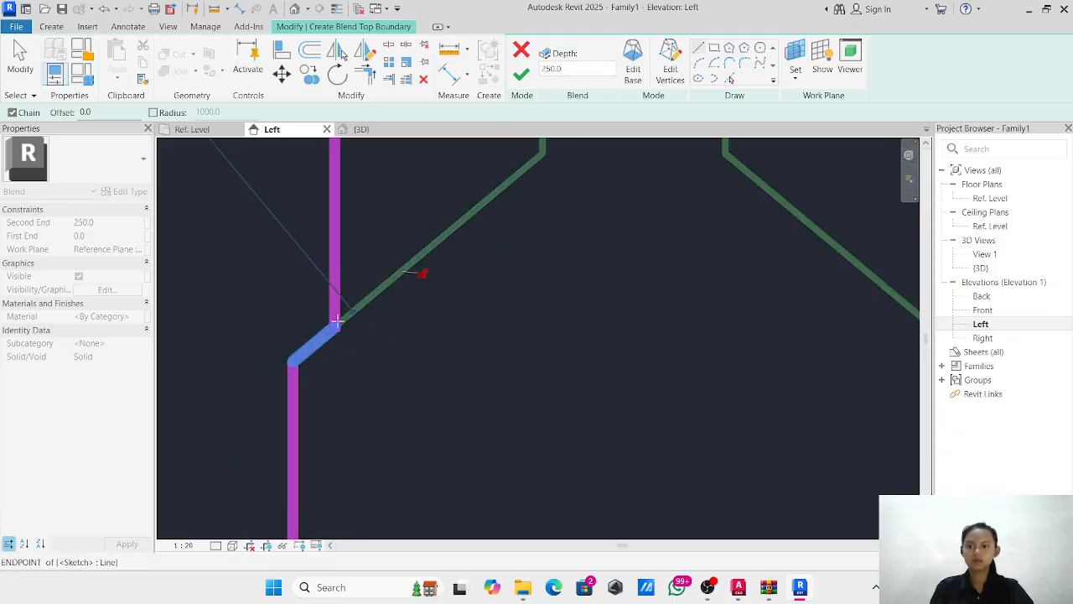
# Draw a sloped line joining the right outer web edge's lower end to the bottom flange's right side.
pyautogui.scroll(-3, 336, 320)
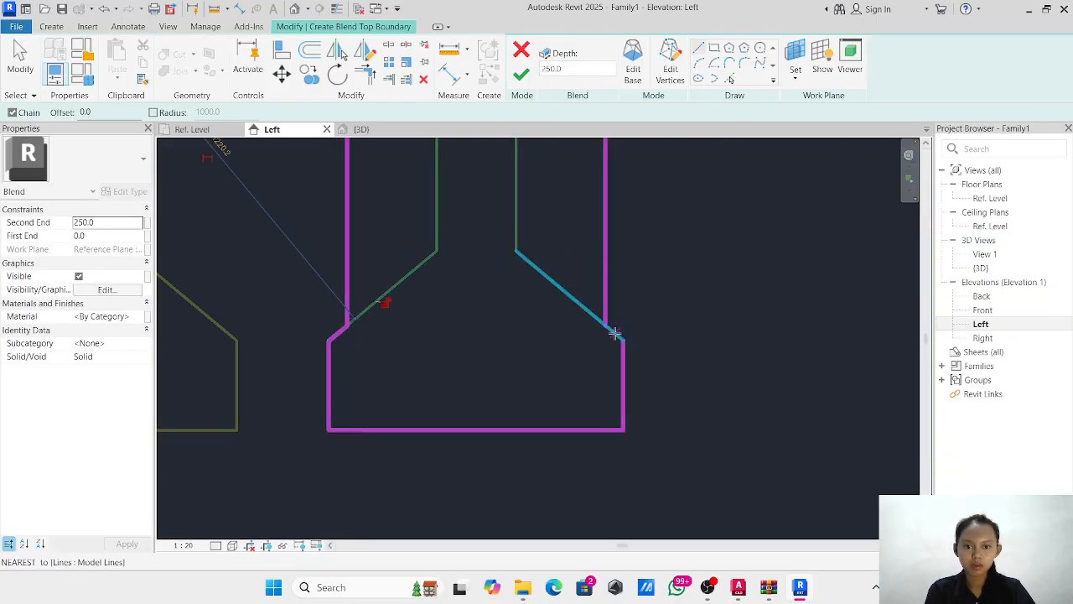
pyautogui.scroll(4, 614, 333)
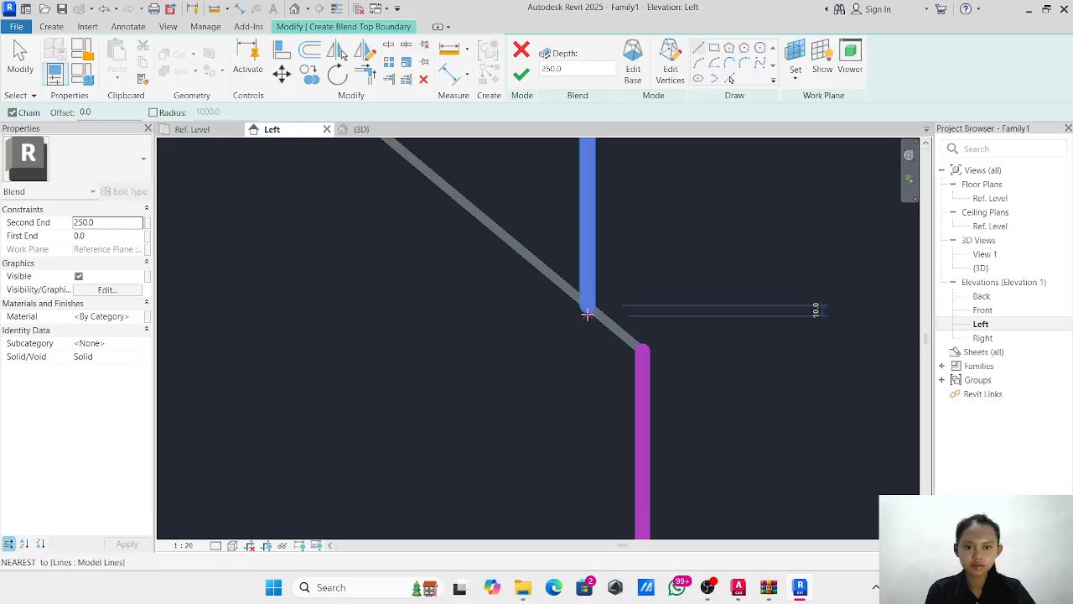
pyautogui.scroll(3, 587, 304)
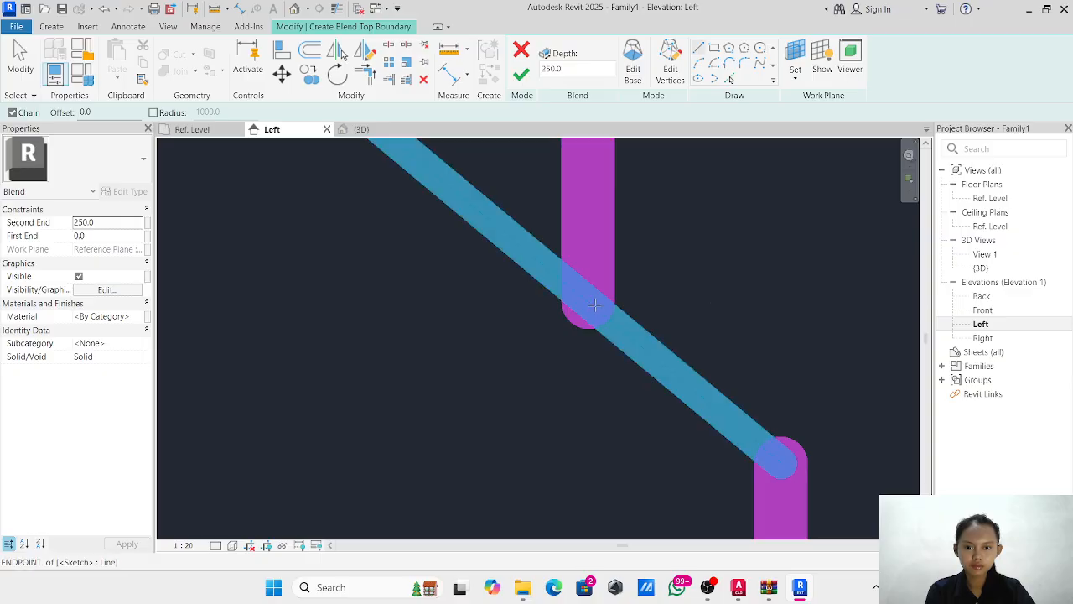
pyautogui.click(594, 304)
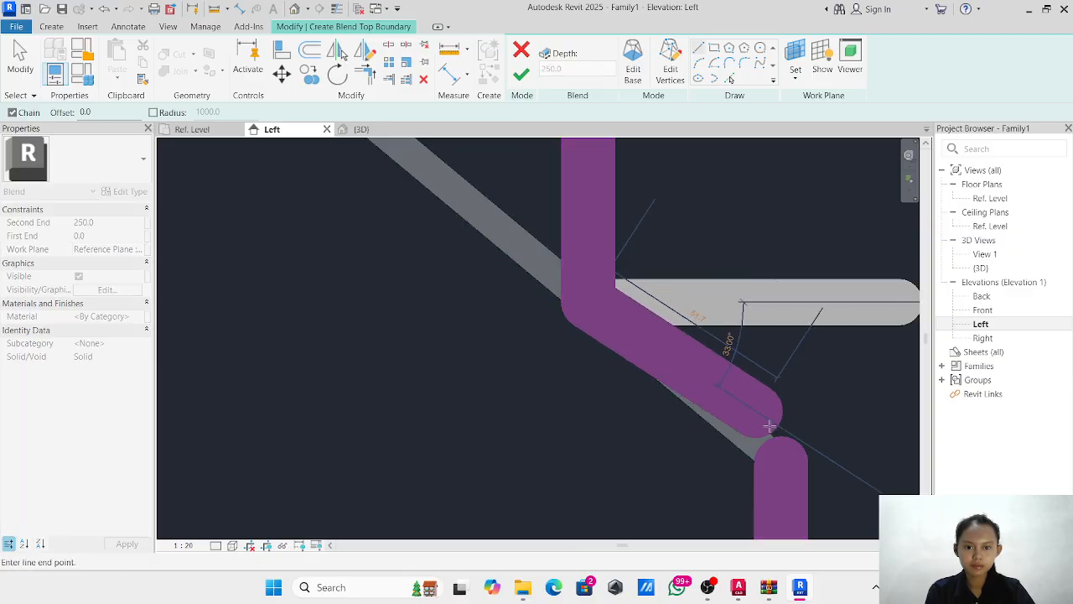
pyautogui.click(780, 457)
pyautogui.scroll(-5, 561, 311)
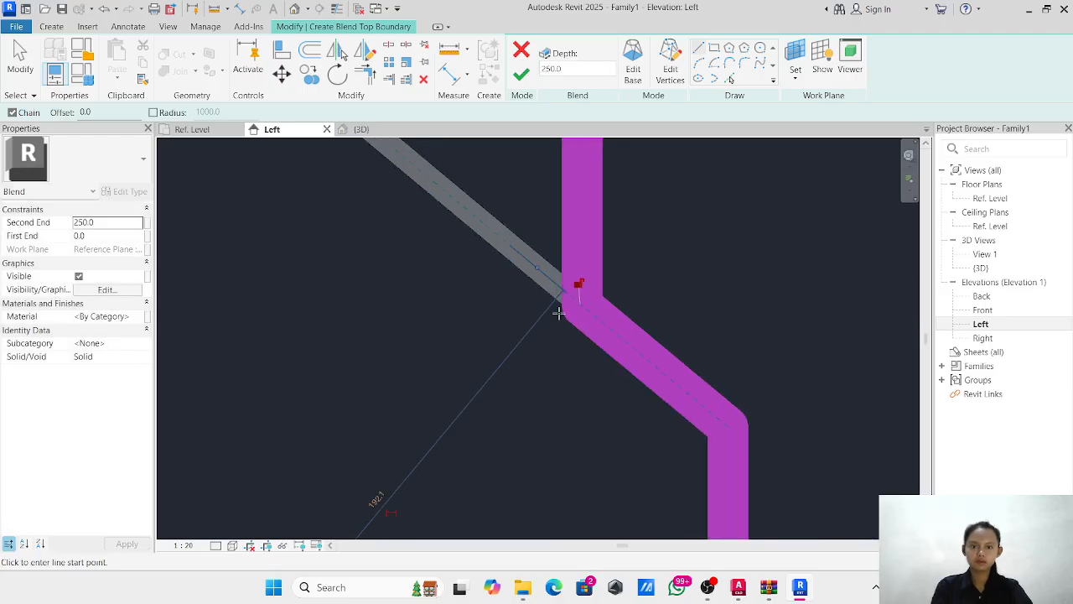
# Draw a sloped line from the right outer web edge's upper end to the lower end of the top flange's right side.
pyautogui.scroll(-3, 484, 254)
pyautogui.moveTo(484, 255); pyautogui.dragTo(635, 455, button='middle')
pyautogui.scroll(-1, 627, 438)
pyautogui.moveTo(588, 348); pyautogui.dragTo(642, 561, button='middle')
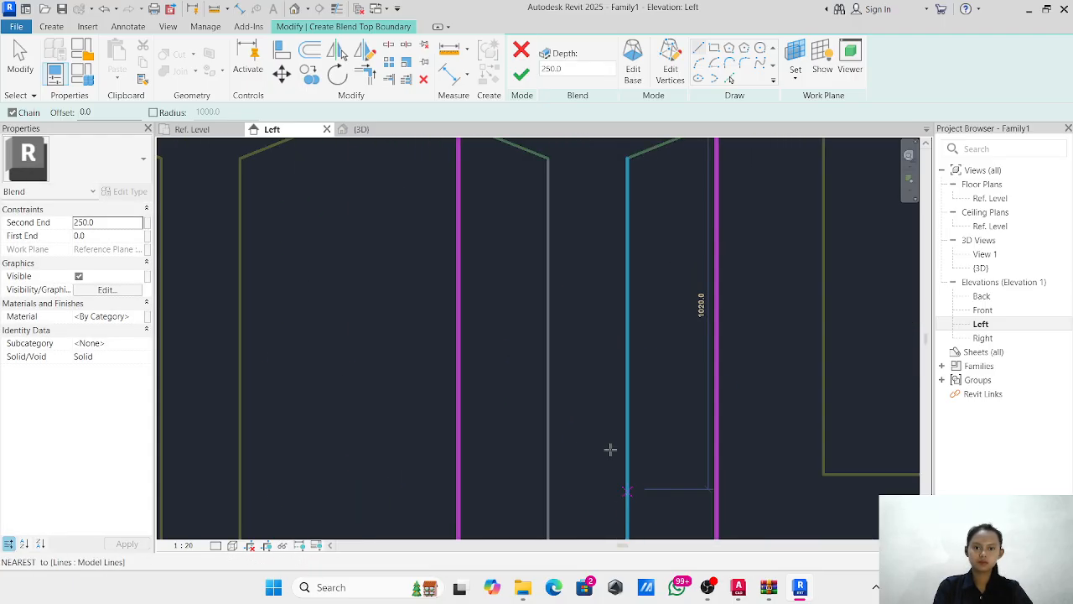
pyautogui.scroll(-4, 535, 256)
pyautogui.moveTo(540, 278); pyautogui.dragTo(546, 407, button='middle')
pyautogui.scroll(8, 647, 297)
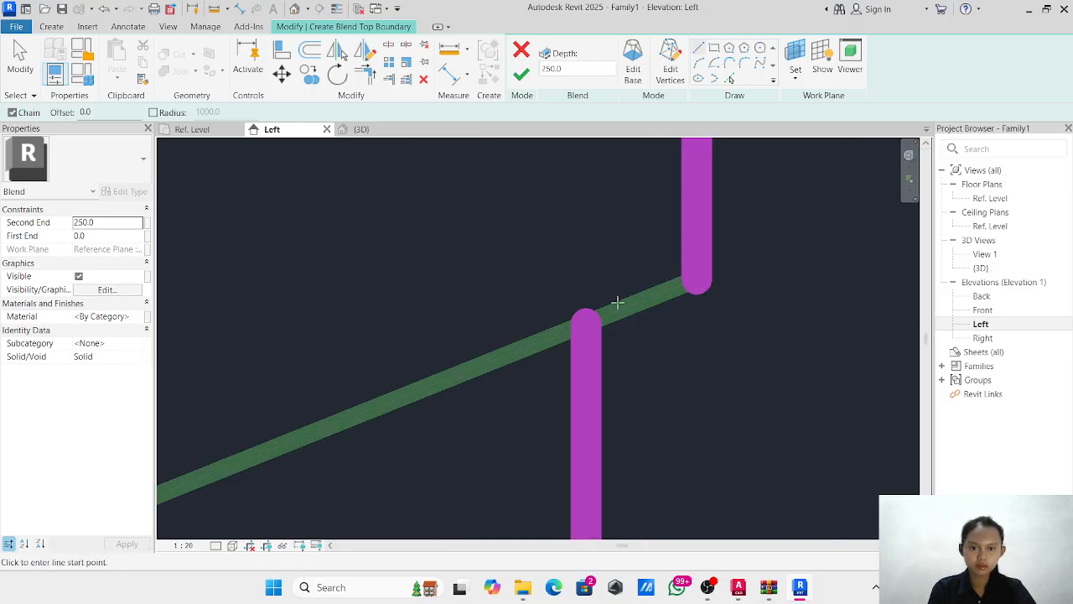
pyautogui.click(589, 319)
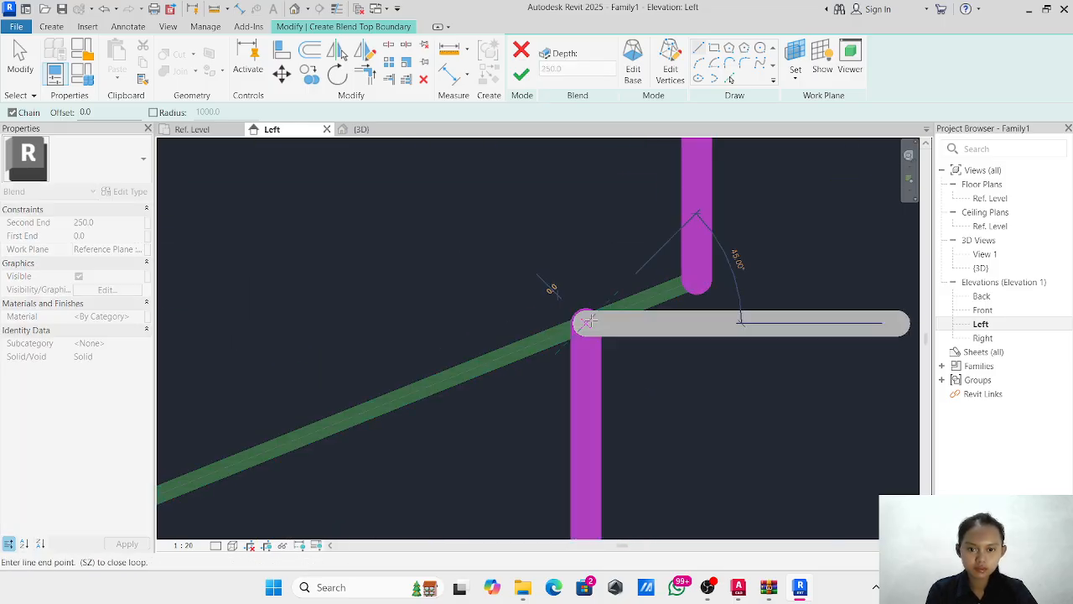
pyautogui.click(697, 276)
# Close the top boundary with a sloped line between the left outer web edge and top flange side, and finish the blend.
pyautogui.scroll(-3, 505, 319)
pyautogui.moveTo(610, 339)
pyautogui.mouseDown(button='middle')
pyautogui.moveTo(682, 370)
pyautogui.moveTo(1058, 337)
pyautogui.mouseUp(button='middle')
pyautogui.scroll(4, 464, 339)
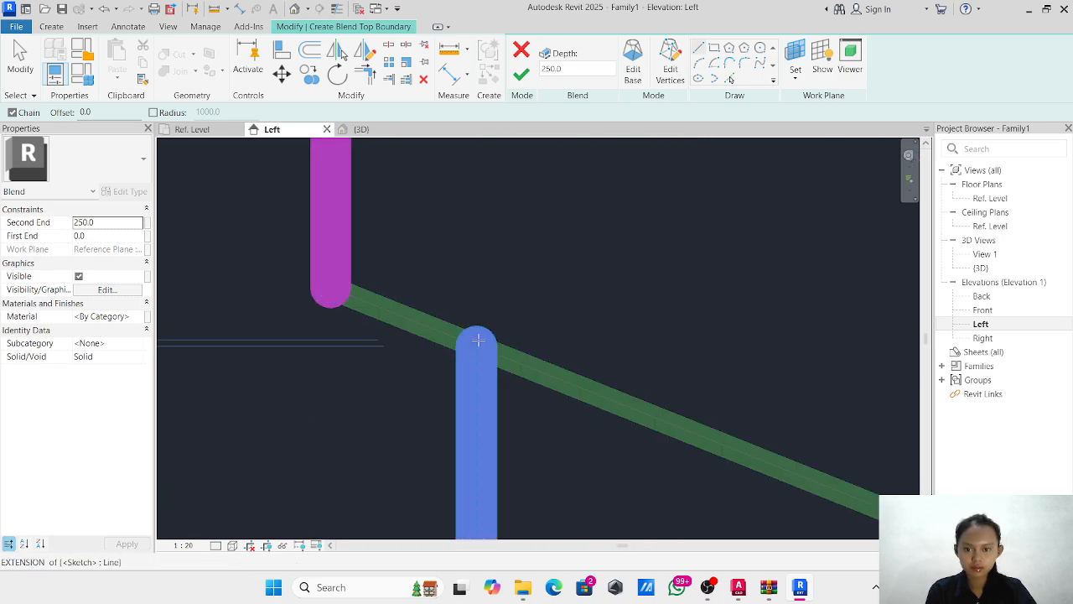
pyautogui.click(478, 340)
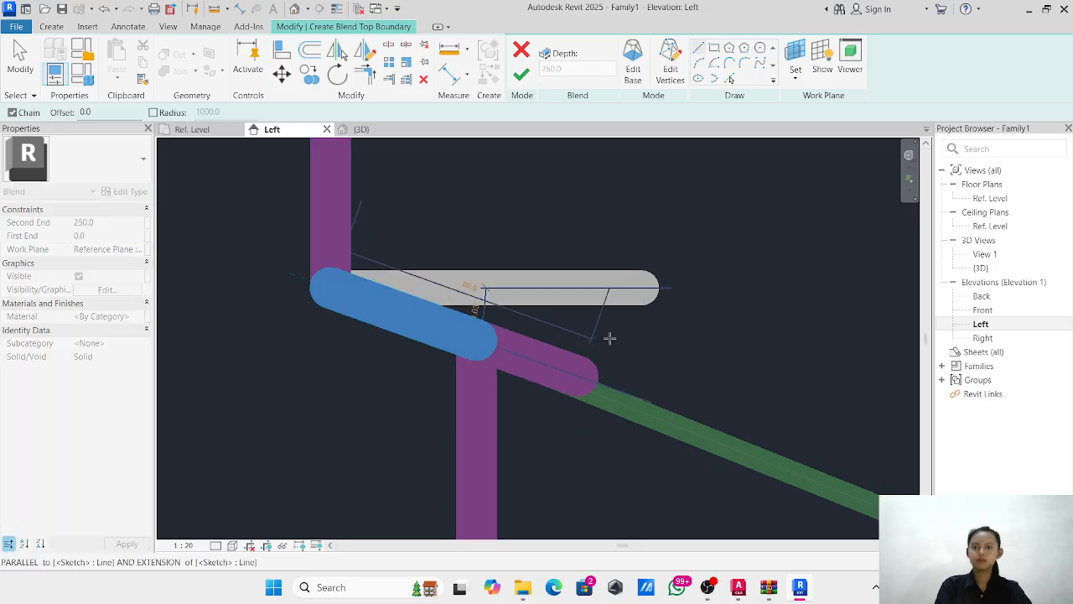
pyautogui.press('Escape')
pyautogui.scroll(-3, 534, 265)
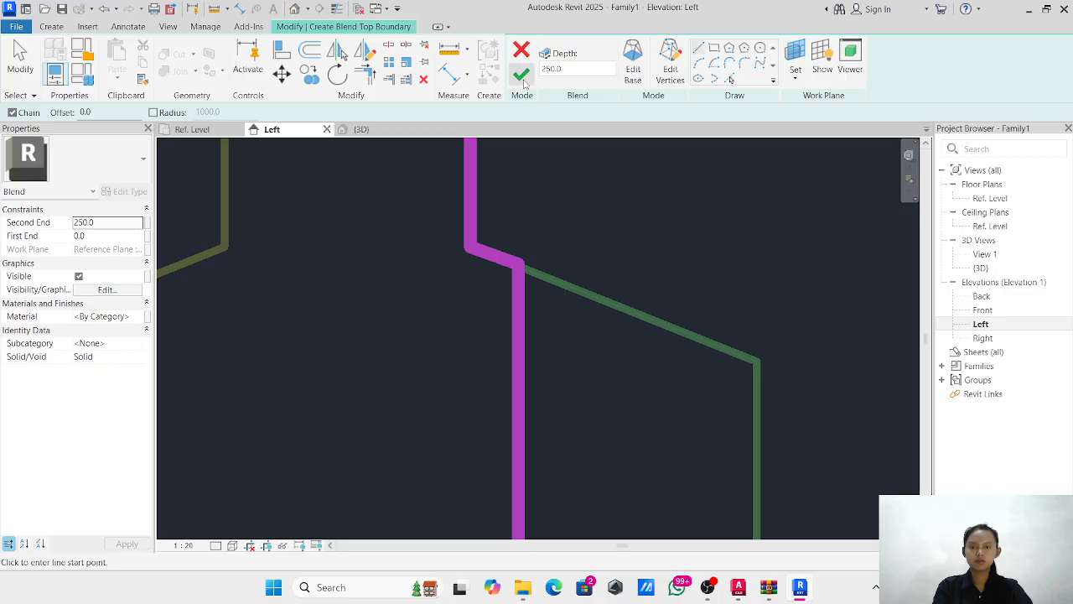
pyautogui.click(522, 76)
# Move the blend by its top edge midpoint onto the top edge of the girder section at the Center (Front/Back) reference plane.
pyautogui.scroll(-5, 687, 217)
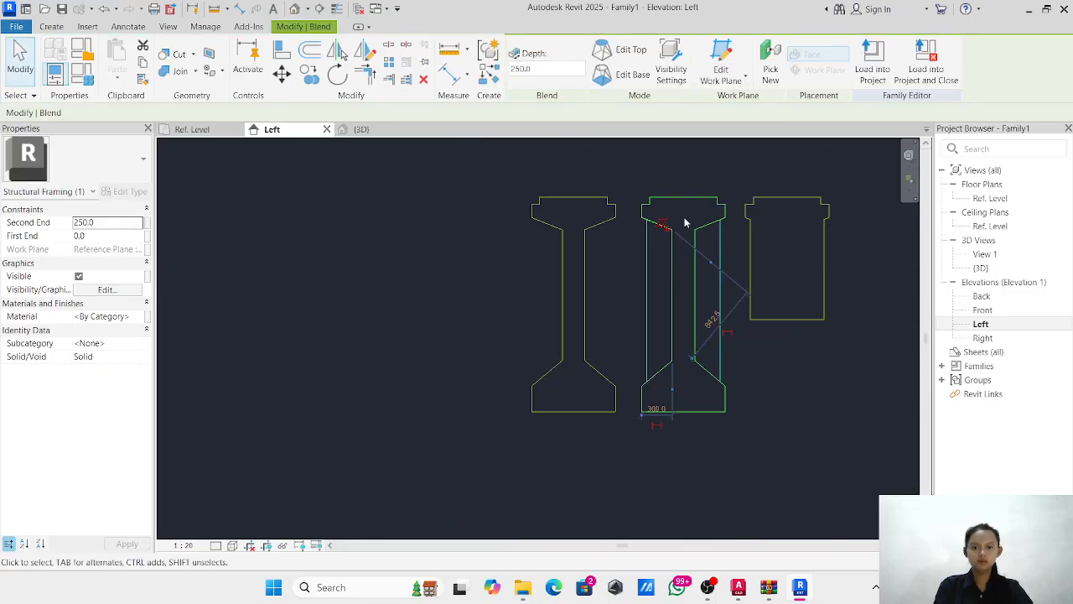
pyautogui.moveTo(684, 223); pyautogui.dragTo(610, 221, button='middle')
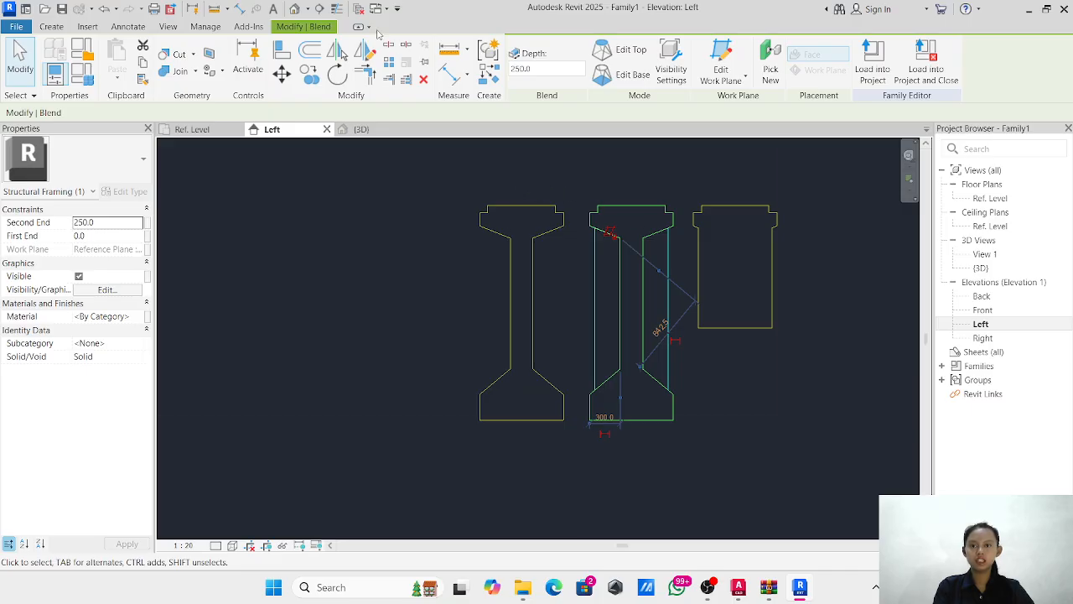
pyautogui.click(281, 74)
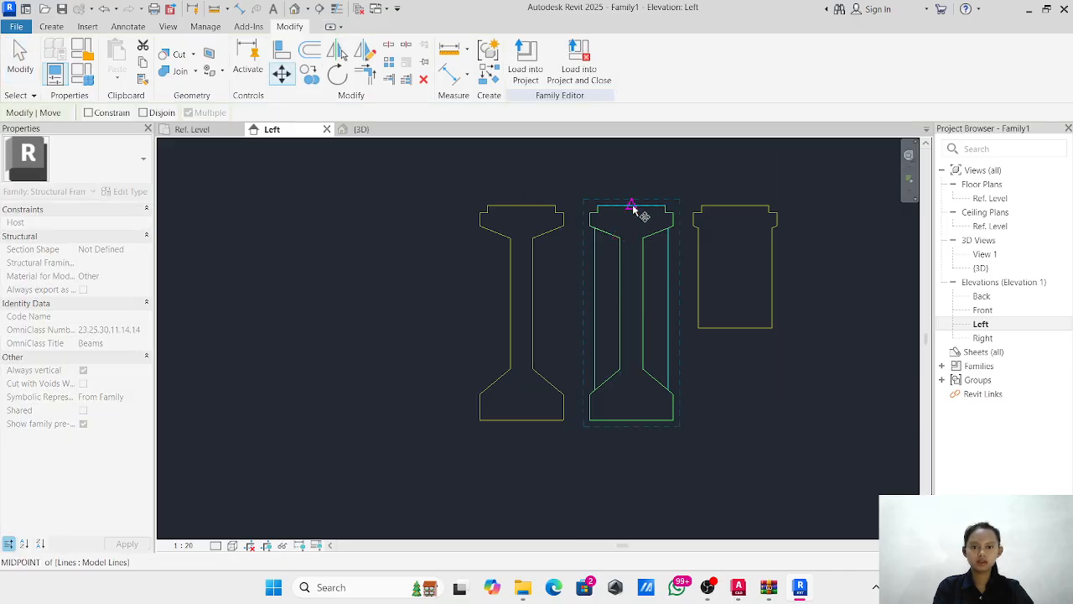
pyautogui.scroll(4, 632, 209)
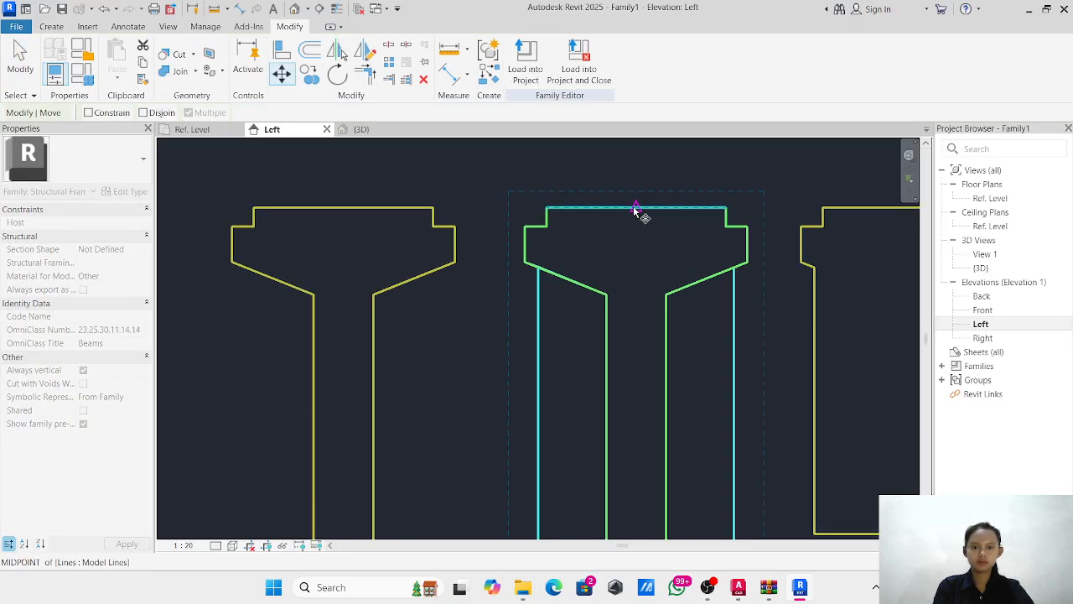
pyautogui.click(636, 208)
pyautogui.scroll(-6, 308, 310)
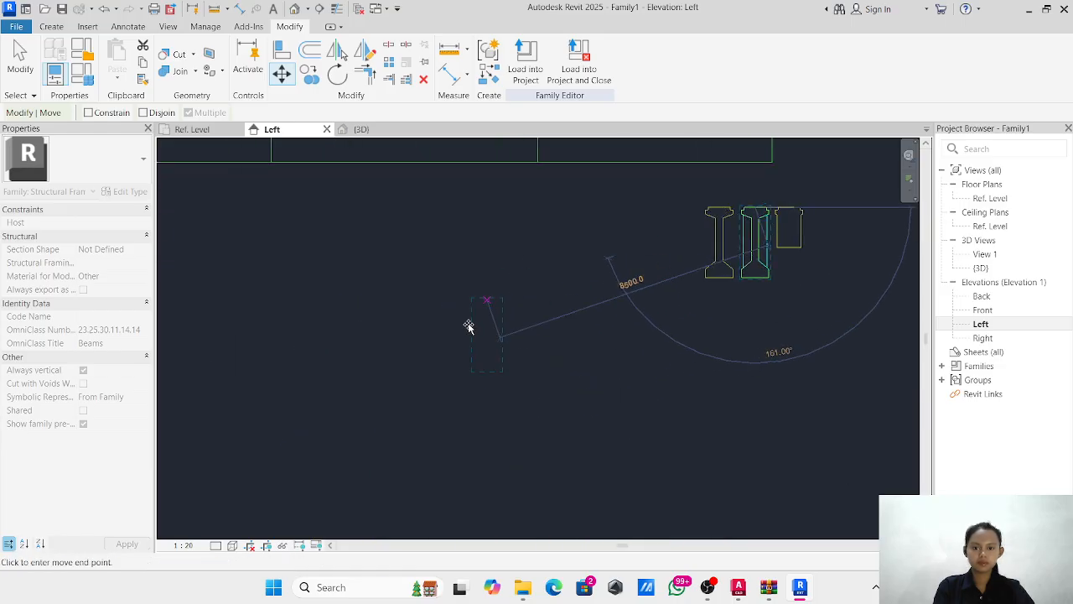
pyautogui.scroll(-3, 469, 326)
pyautogui.moveTo(469, 325); pyautogui.dragTo(882, 249, button='middle')
pyautogui.scroll(6, 349, 204)
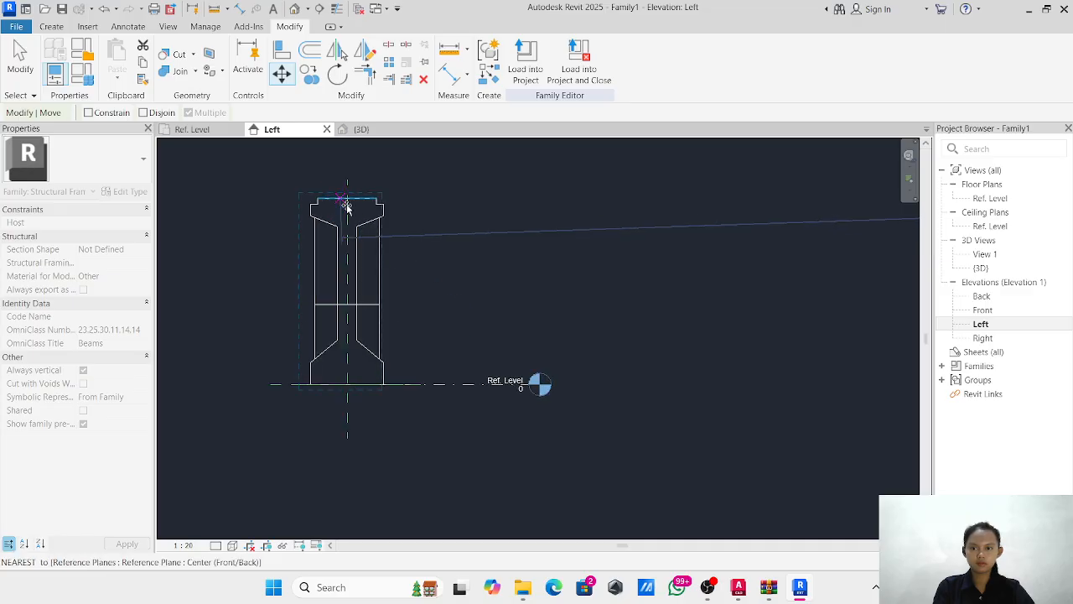
pyautogui.scroll(5, 346, 207)
pyautogui.click(352, 175)
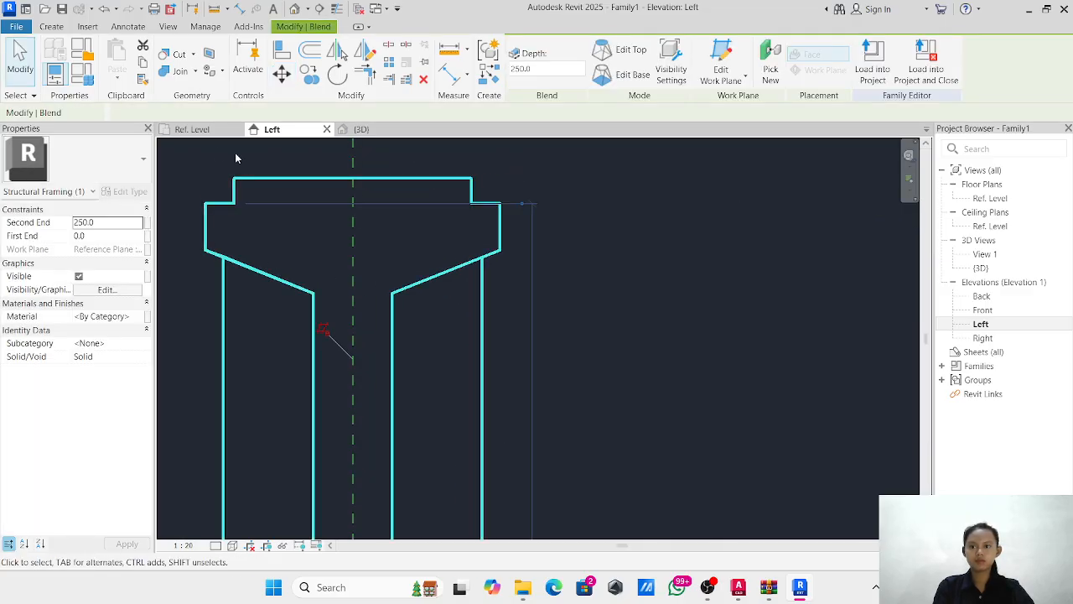
# In the Ref. Level plan, stretch the blend's ends along the girder to about 3674.5 for the first end and 5089.8 for the second.
pyautogui.click(192, 129)
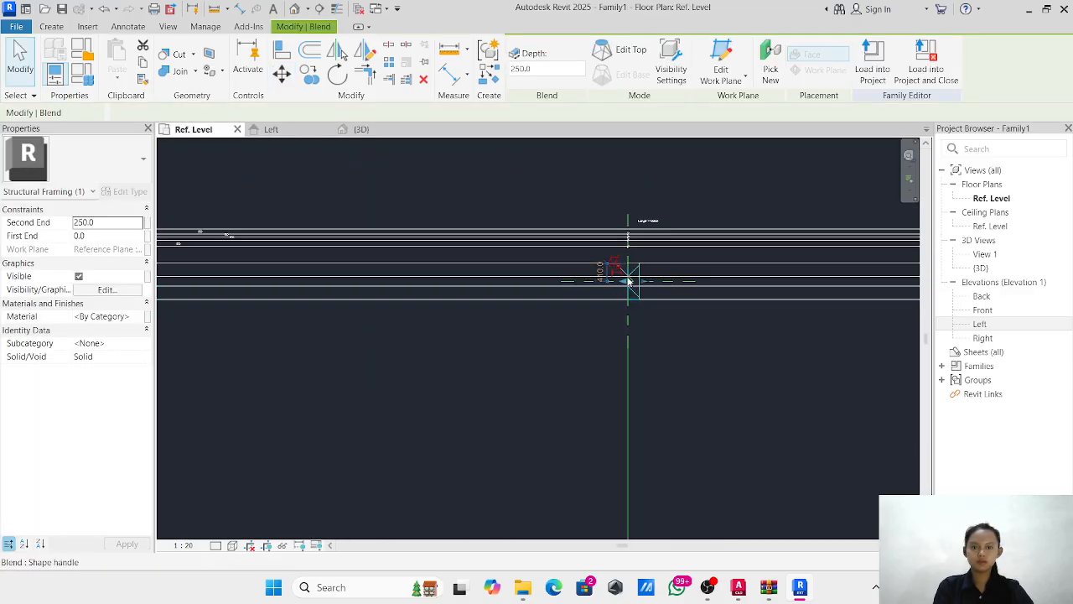
pyautogui.scroll(3, 629, 281)
pyautogui.moveTo(632, 286); pyautogui.dragTo(728, 296)
pyautogui.scroll(-5, 738, 293)
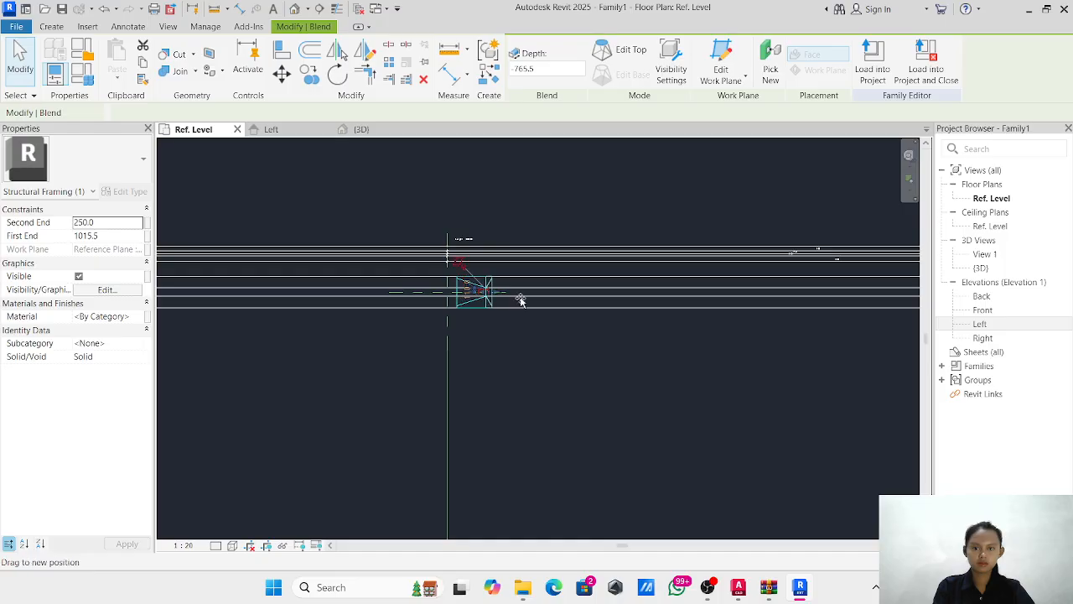
pyautogui.moveTo(520, 300); pyautogui.dragTo(643, 306)
pyautogui.moveTo(538, 302); pyautogui.dragTo(587, 301)
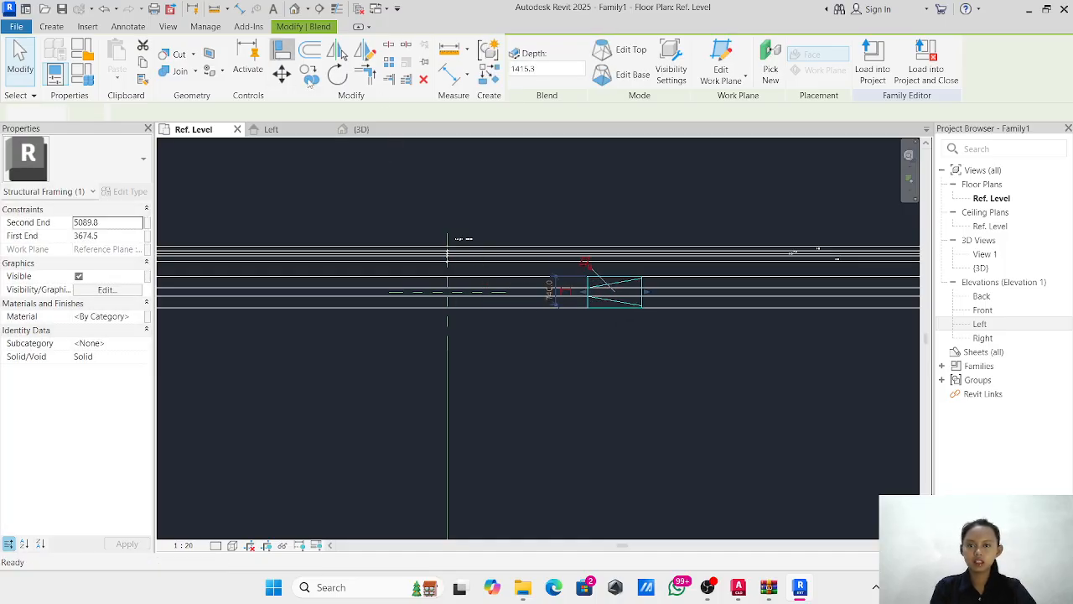
# Align the blend's wide end with the reference plane where the 1200 mm wide-section extrusion begins.
pyautogui.click(282, 51)
pyautogui.scroll(-2, 731, 338)
pyautogui.moveTo(731, 341); pyautogui.dragTo(502, 355, button='middle')
pyautogui.scroll(4, 794, 319)
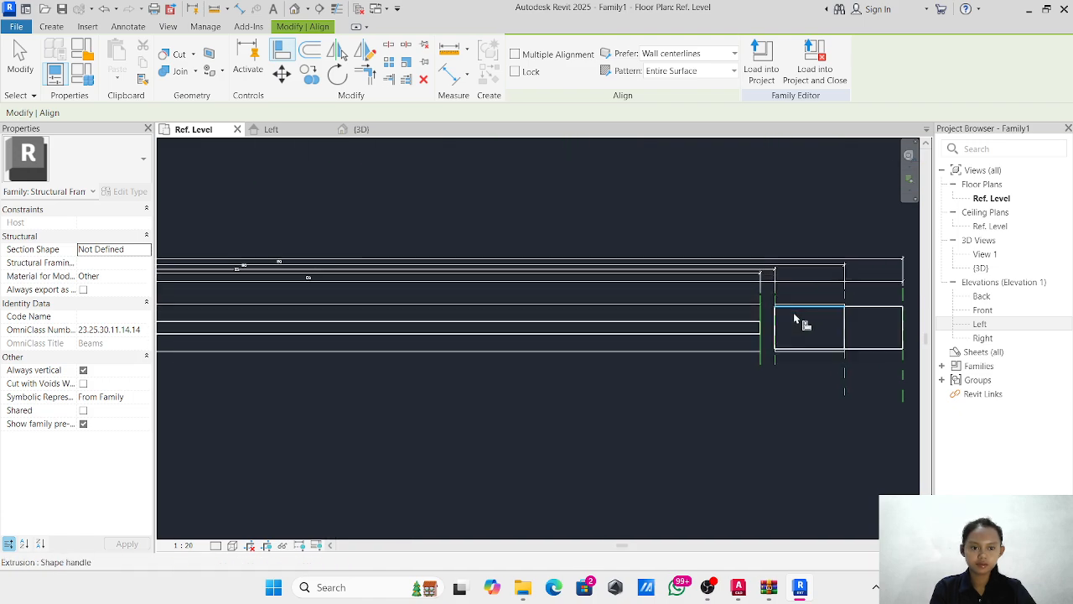
pyautogui.click(776, 370)
pyautogui.scroll(-1, 612, 396)
pyautogui.moveTo(613, 398); pyautogui.dragTo(818, 388, button='middle')
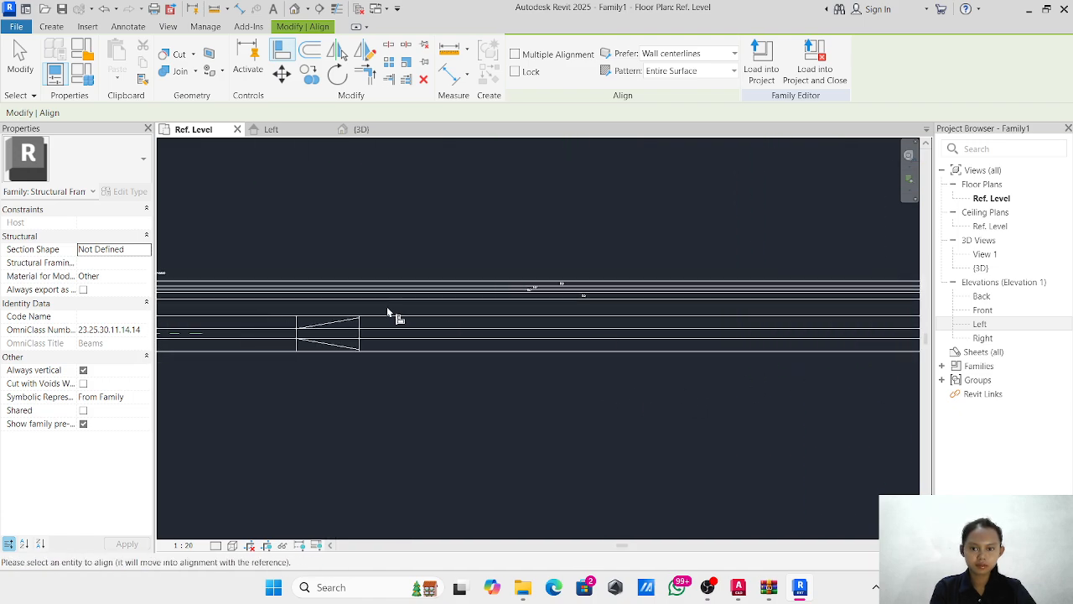
pyautogui.click(361, 327)
pyautogui.scroll(4, 721, 343)
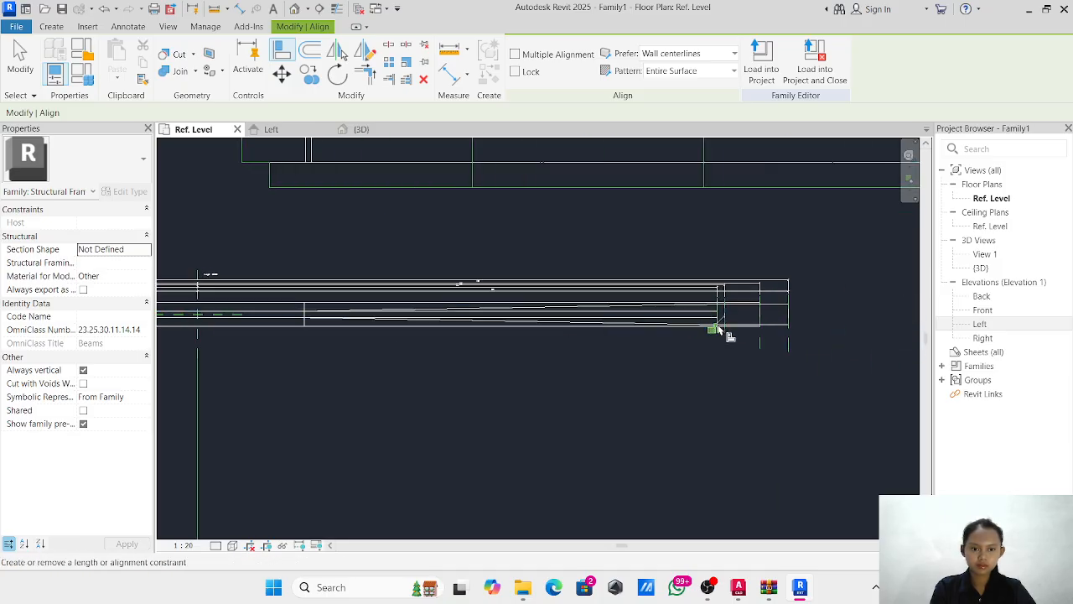
pyautogui.scroll(2, 715, 352)
# Align the blend's narrow end with the reference plane at the end of the I-section extrusion, and end the Align command.
pyautogui.click(690, 307)
pyautogui.scroll(-3, 433, 364)
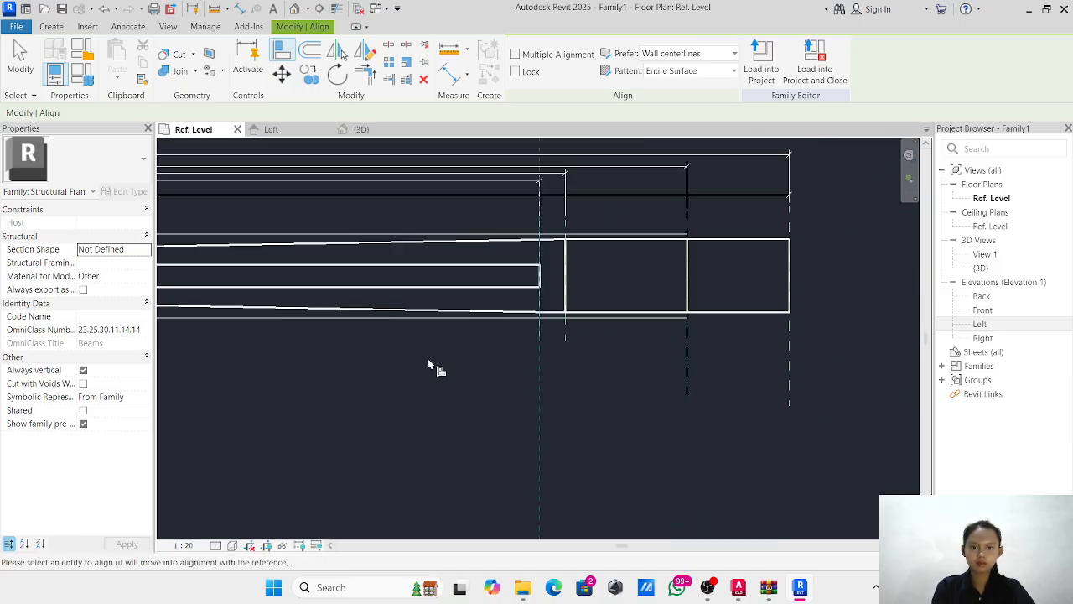
pyautogui.scroll(2, 556, 355)
pyautogui.scroll(-3, 555, 354)
pyautogui.moveTo(448, 365); pyautogui.dragTo(547, 381, button='middle')
pyautogui.scroll(-1, 546, 381)
pyautogui.moveTo(466, 379); pyautogui.dragTo(649, 388, button='middle')
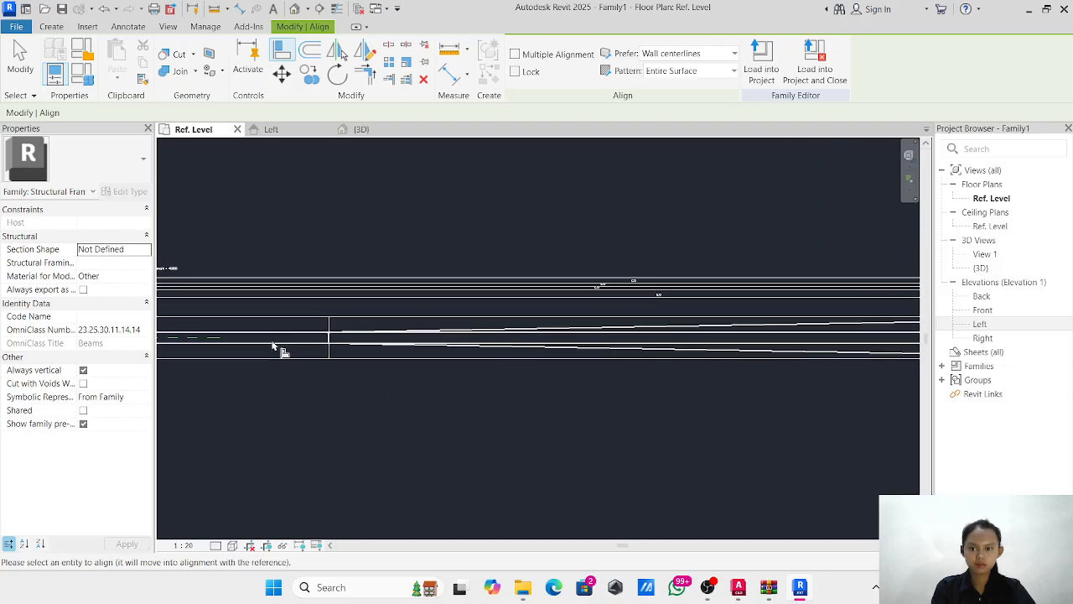
pyautogui.click(328, 328)
pyautogui.scroll(-3, 654, 372)
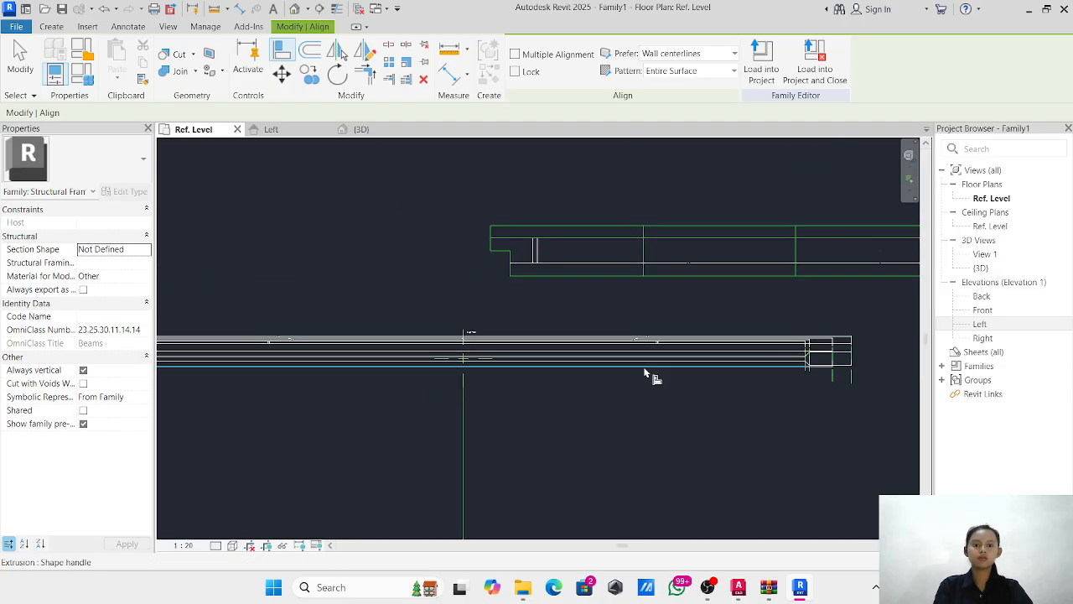
pyautogui.moveTo(752, 370); pyautogui.dragTo(619, 337, button='middle')
pyautogui.scroll(3, 675, 341)
pyautogui.click(675, 341)
pyautogui.press('Escape')
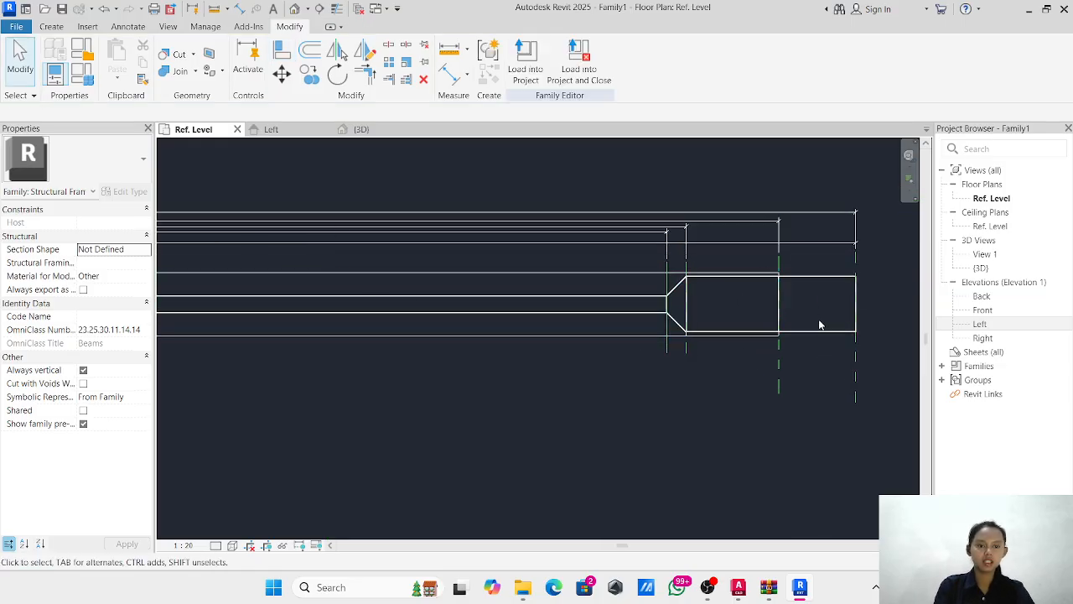
# Examine the blend between the I-section and the wider section in plan and from the front in 3D.
pyautogui.scroll(3, 768, 338)
pyautogui.scroll(-3, 776, 327)
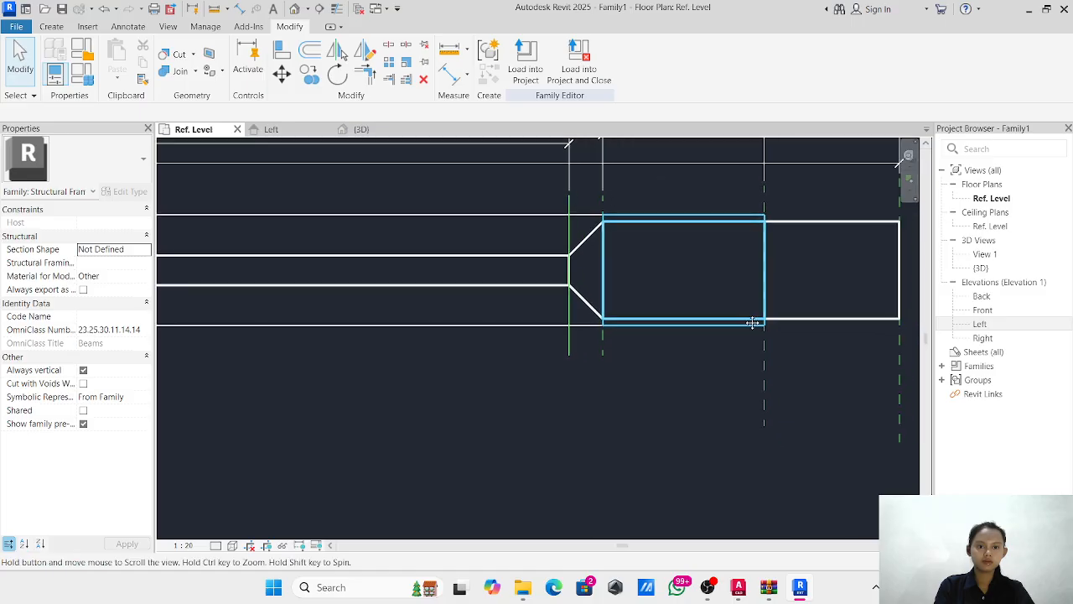
pyautogui.moveTo(749, 324); pyautogui.dragTo(704, 327, button='middle')
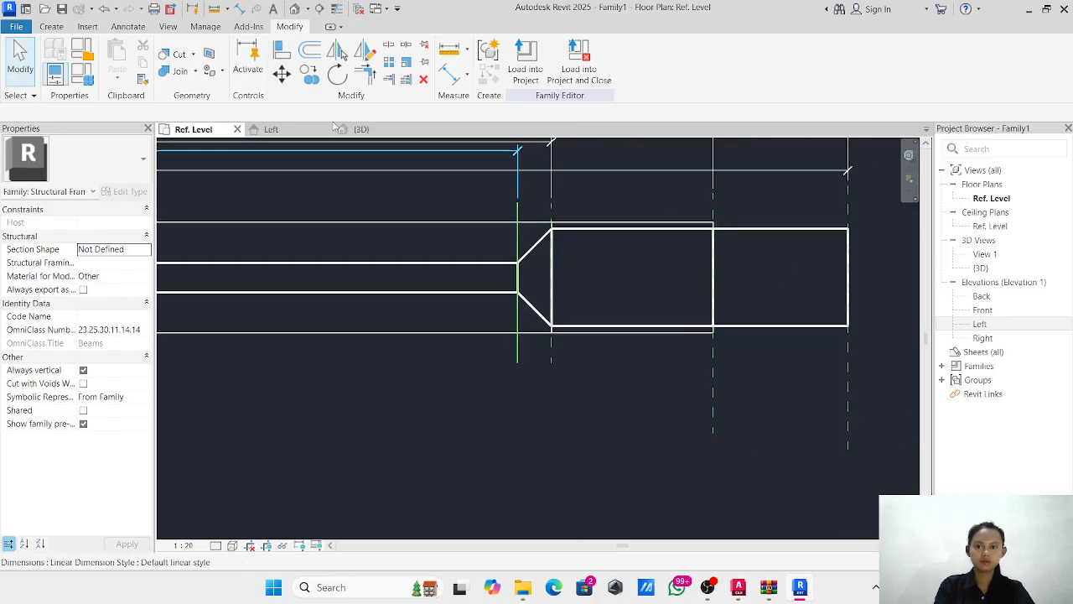
pyautogui.click(361, 130)
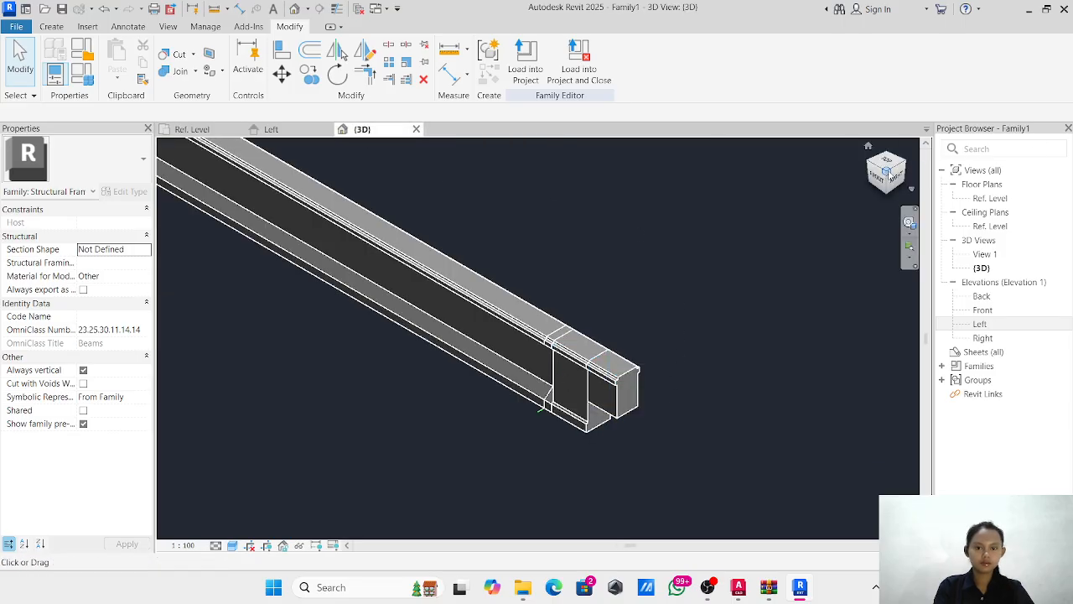
pyautogui.click(881, 176)
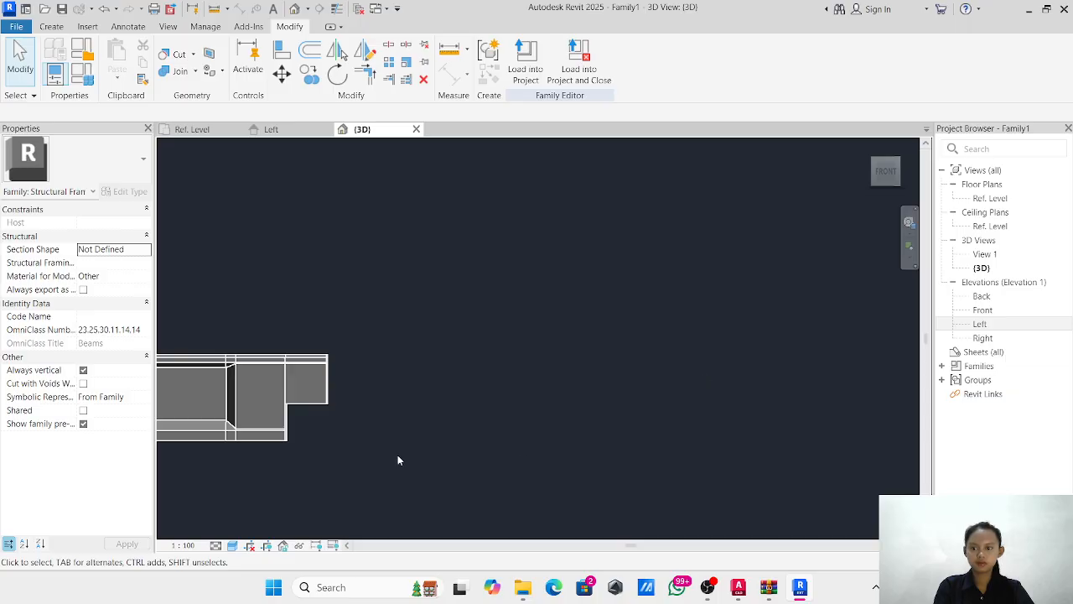
pyautogui.moveTo(398, 456); pyautogui.dragTo(754, 381, button='middle')
pyautogui.scroll(5, 640, 352)
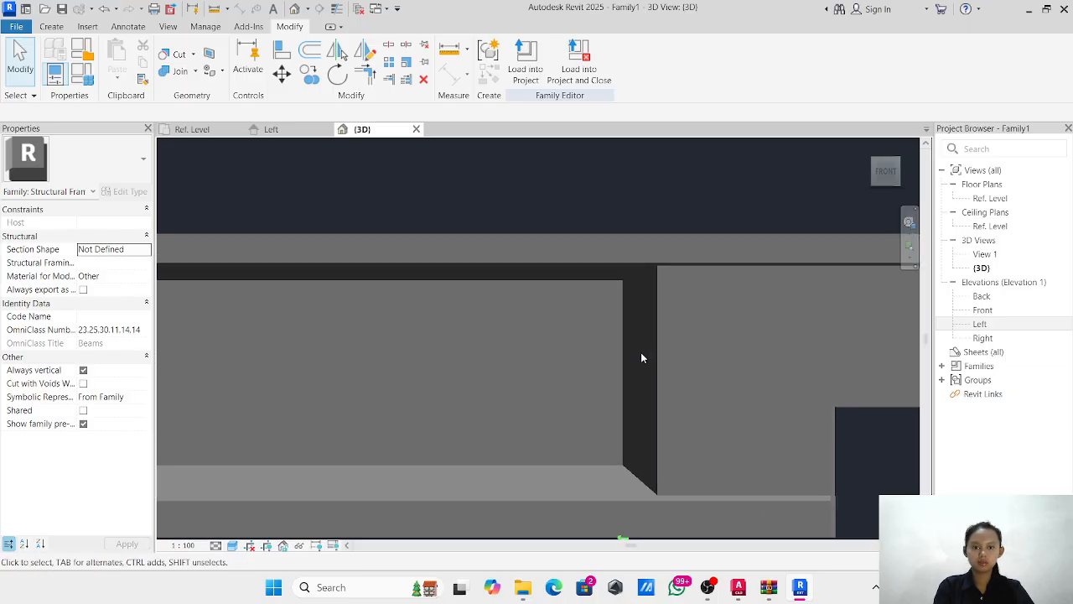
pyautogui.scroll(-6, 631, 368)
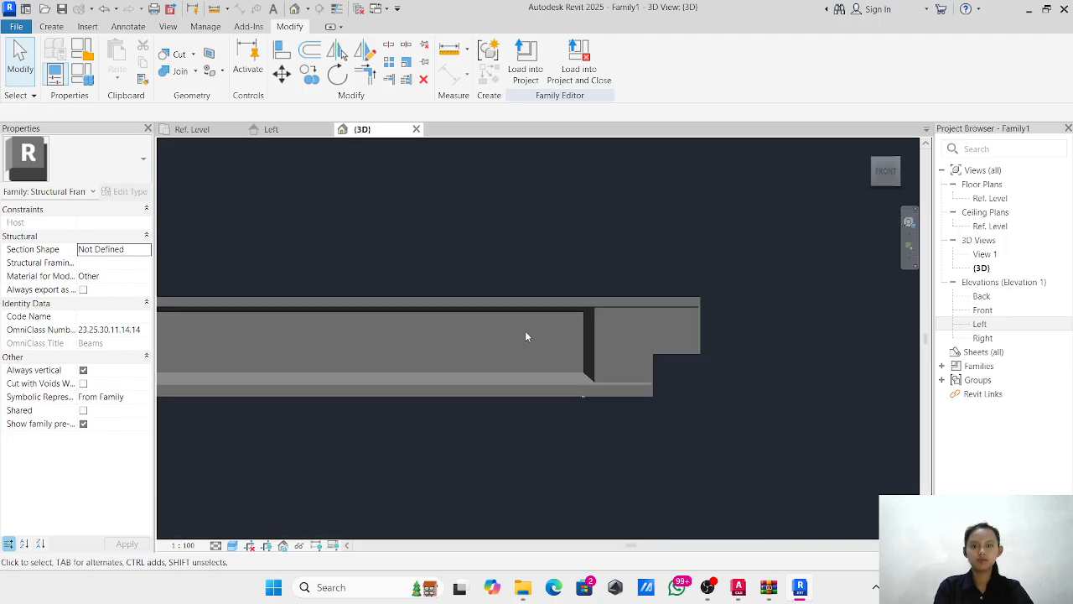
pyautogui.moveTo(481, 340); pyautogui.dragTo(734, 336, button='middle')
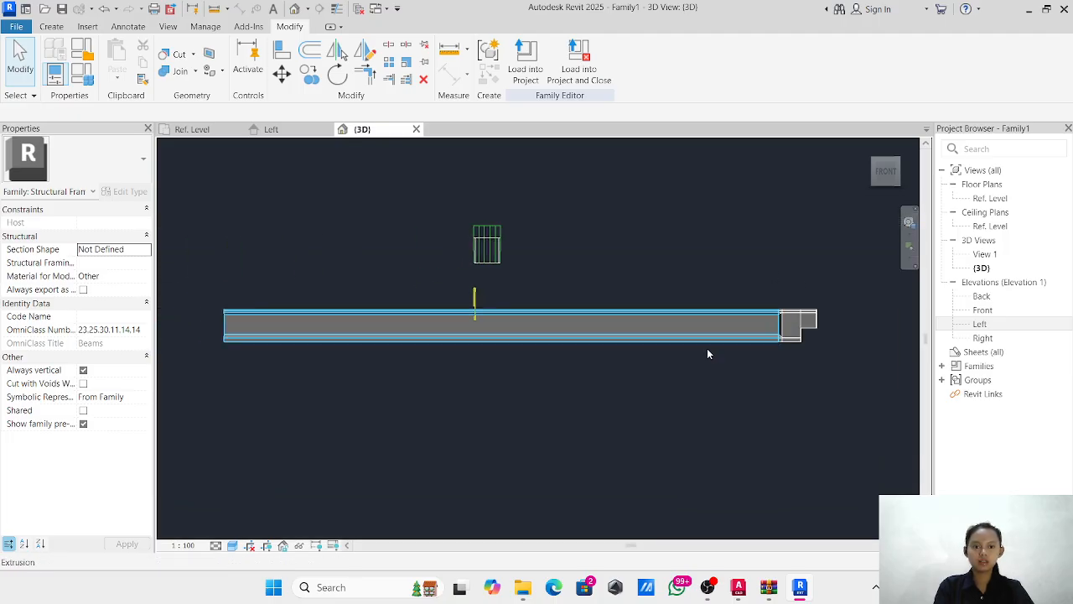
# In the Ref. Level plan, mirror a copy of the 1200 mm wide-section extrusion about the Center (Left/Right) reference plane.
pyautogui.click(215, 131)
pyautogui.scroll(-6, 494, 310)
pyautogui.moveTo(502, 311); pyautogui.dragTo(797, 299, button='middle')
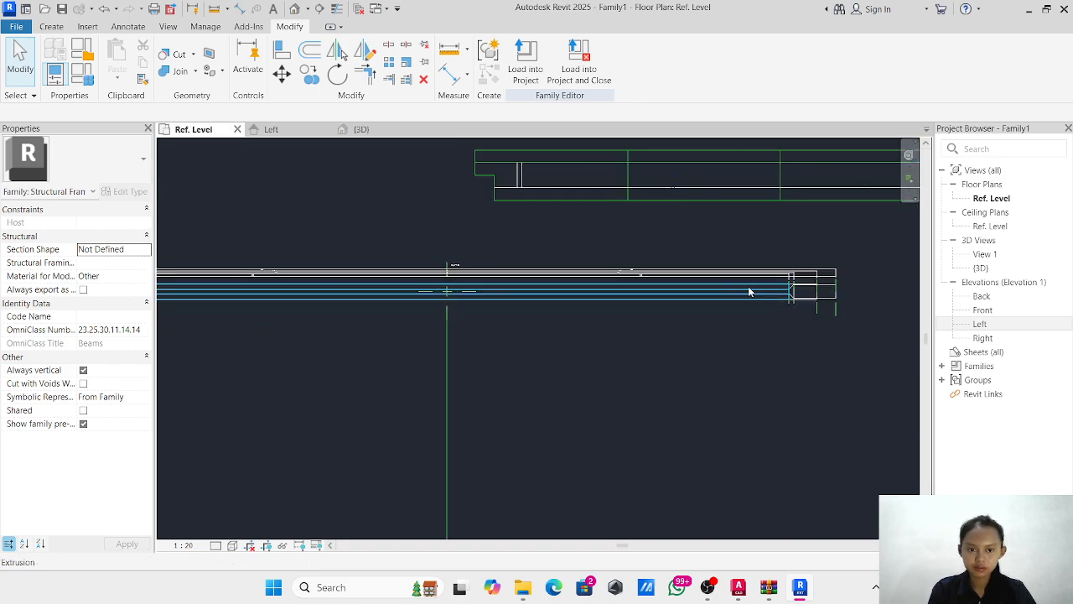
pyautogui.scroll(-3, 748, 291)
pyautogui.scroll(-1, 776, 300)
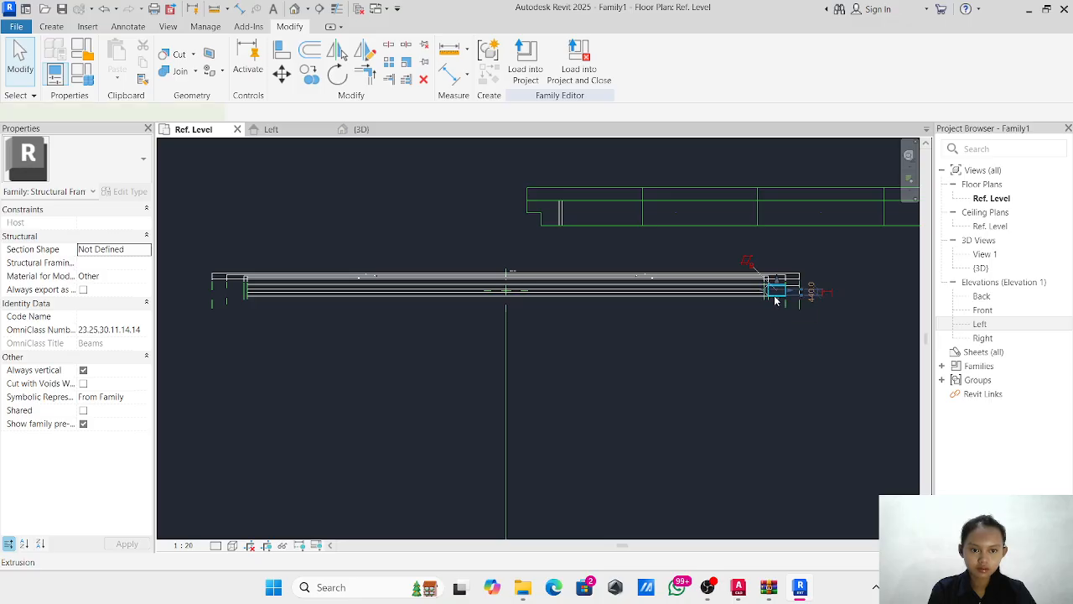
pyautogui.click(777, 300)
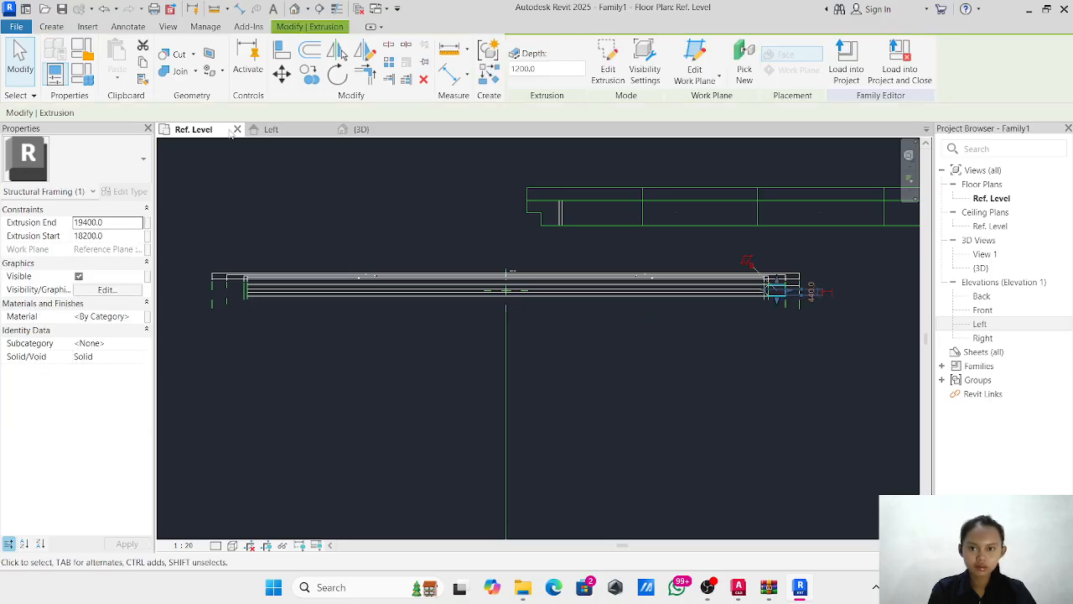
pyautogui.click(340, 52)
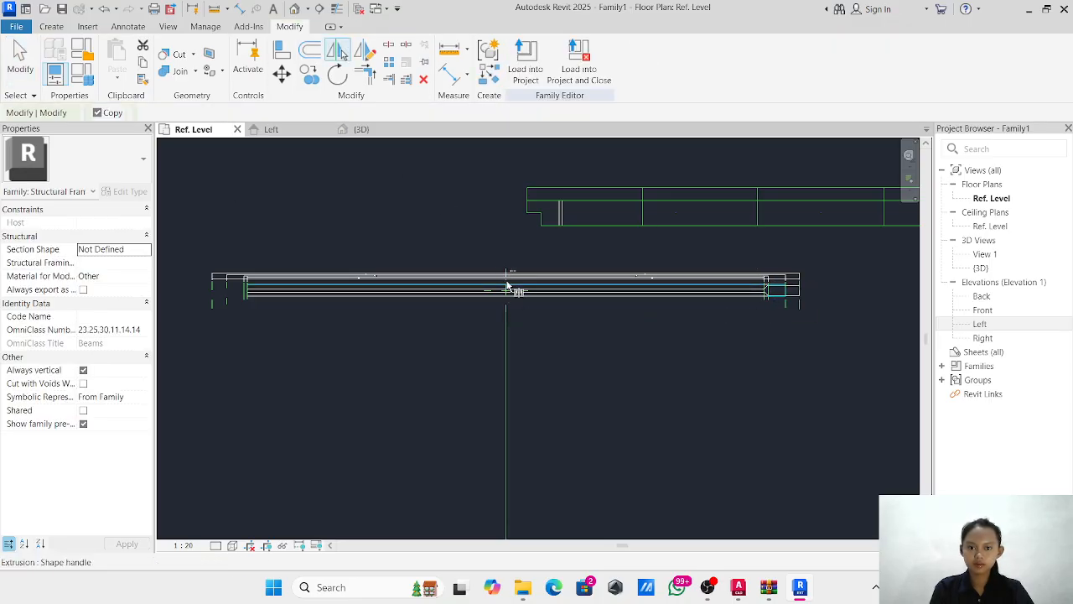
pyautogui.scroll(2, 508, 281)
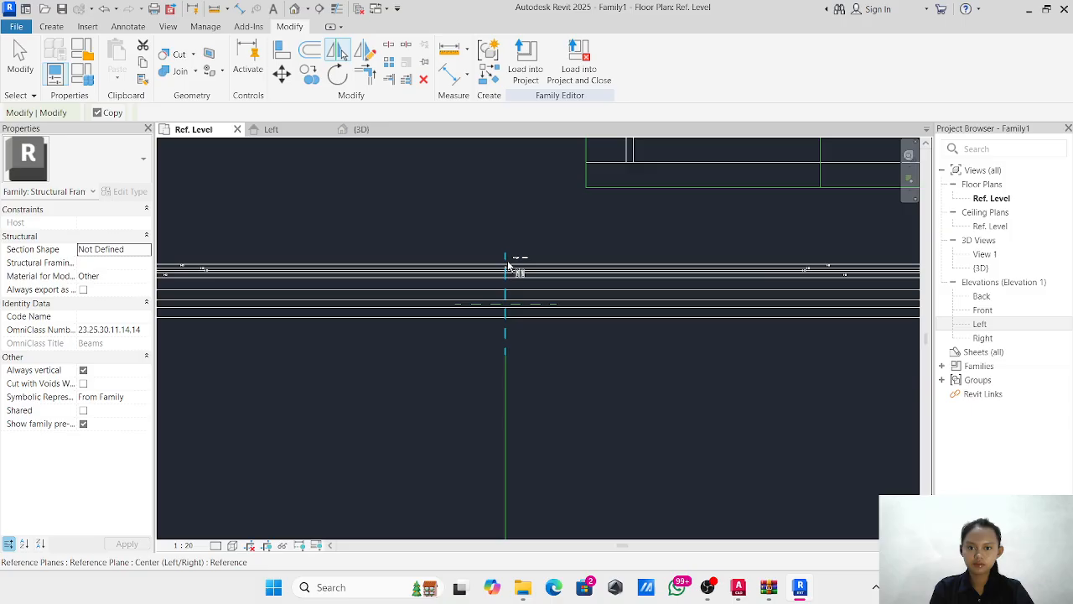
pyautogui.click(482, 216)
pyautogui.scroll(-2, 482, 217)
pyautogui.press('Escape')
# Mirror a copy of the outermost 1000 mm end extrusion about the Center (Left/Right) reference plane.
pyautogui.scroll(5, 303, 247)
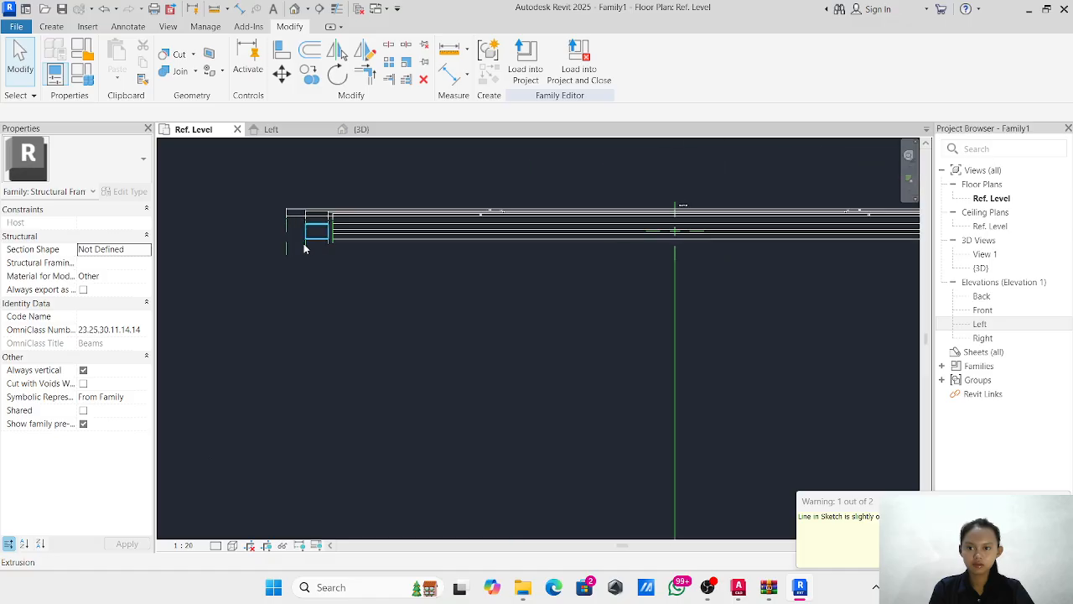
pyautogui.scroll(-6, 304, 248)
pyautogui.moveTo(312, 248); pyautogui.dragTo(256, 251, button='middle')
pyautogui.scroll(1, 253, 249)
pyautogui.scroll(3, 529, 239)
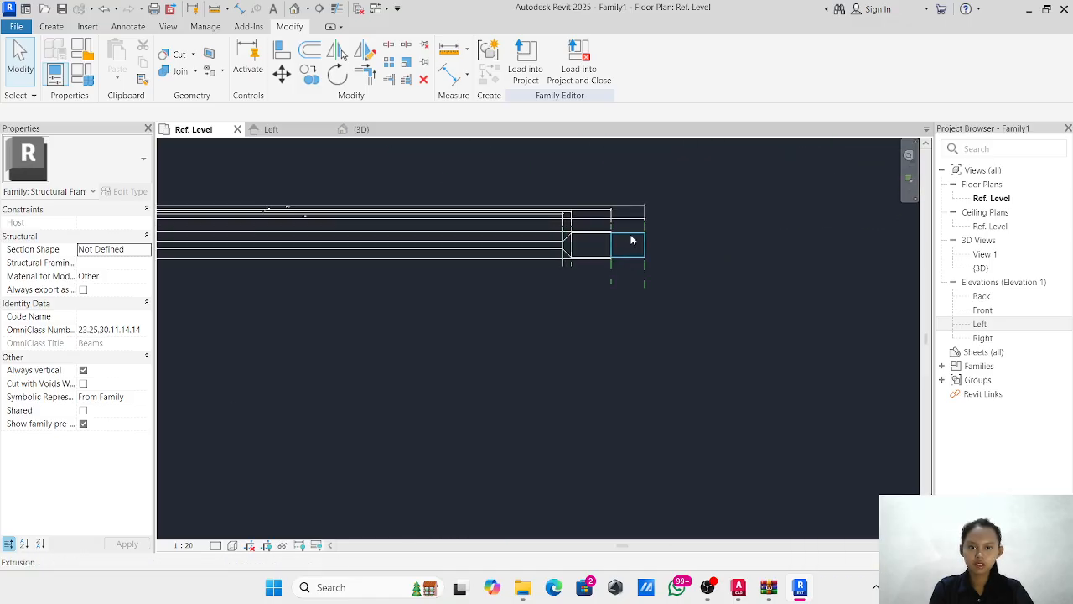
pyautogui.click(598, 216)
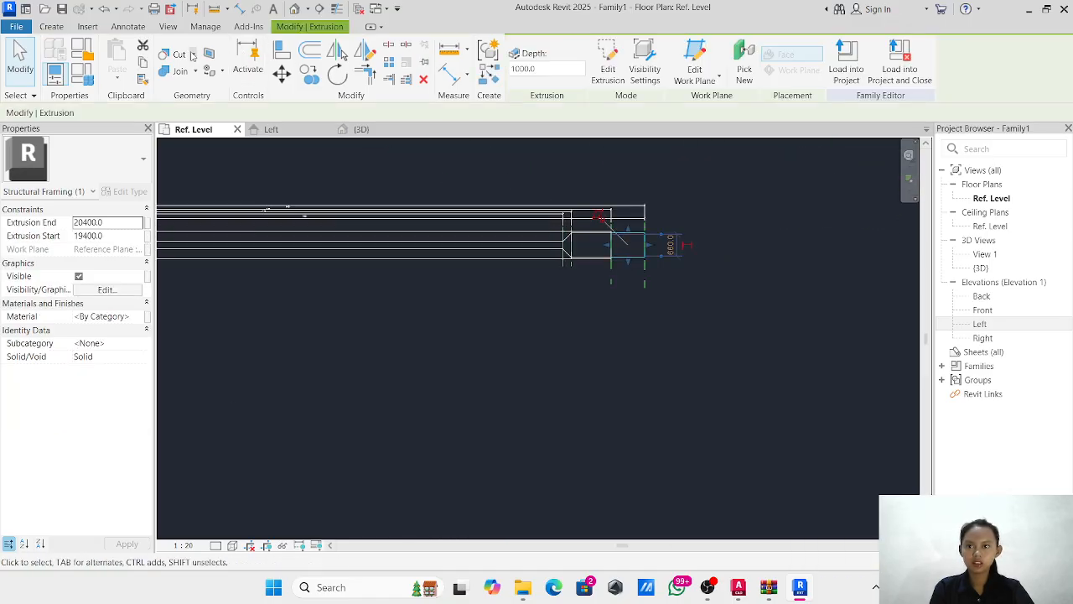
pyautogui.click(341, 53)
pyautogui.scroll(5, 288, 316)
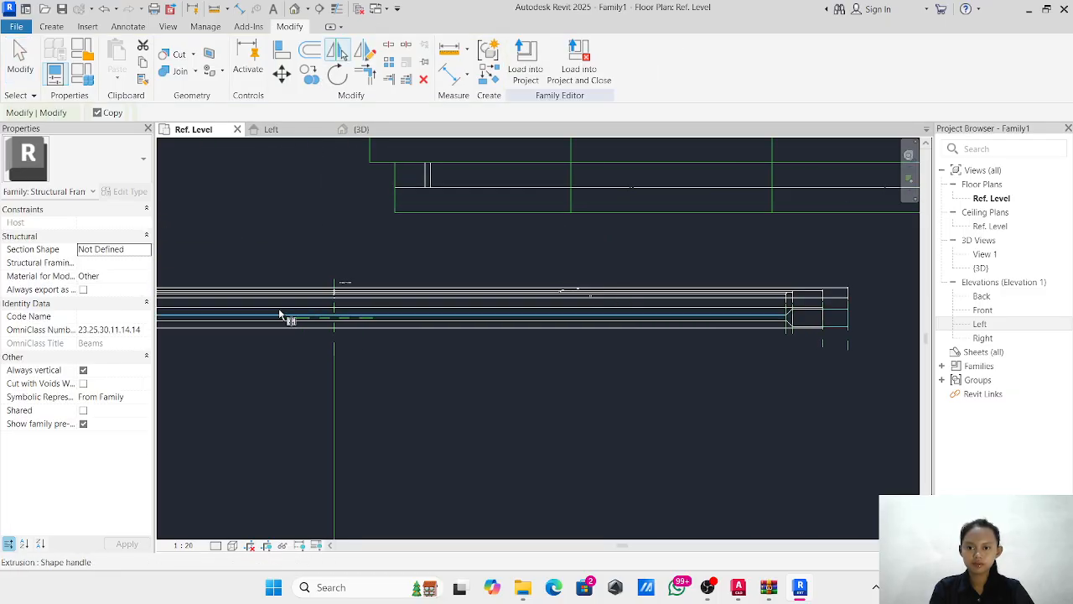
pyautogui.click(372, 242)
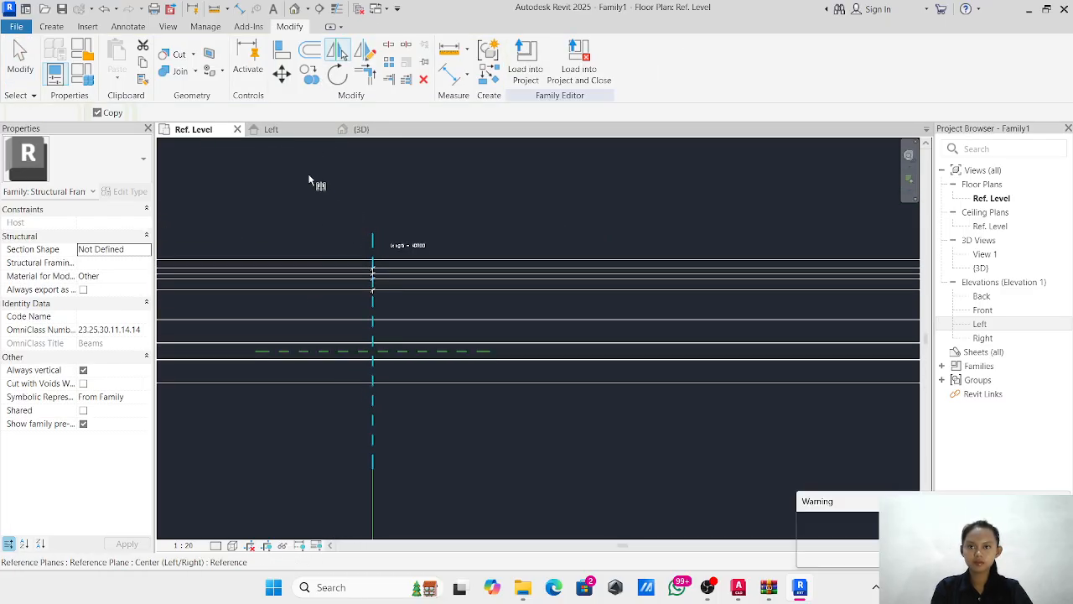
pyautogui.scroll(-6, 645, 303)
pyautogui.moveTo(339, 322); pyautogui.dragTo(393, 336, button='middle')
pyautogui.press('Escape')
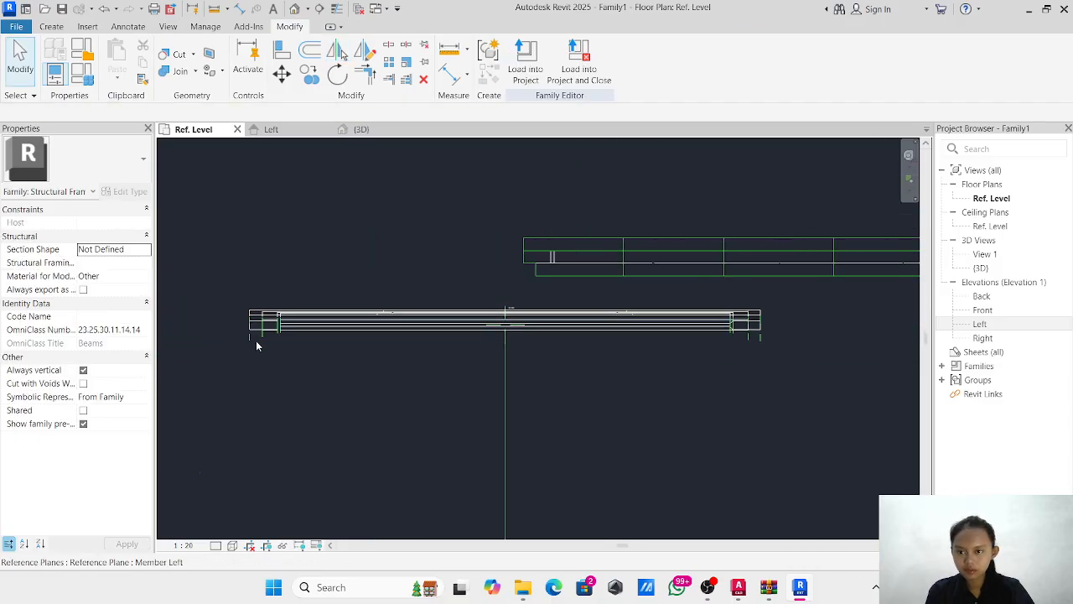
# Mirror a copy of the blend about the Center (Left/Right) reference plane to fill the gap at the girder's opposite end.
pyautogui.scroll(5, 251, 336)
pyautogui.scroll(1, 236, 346)
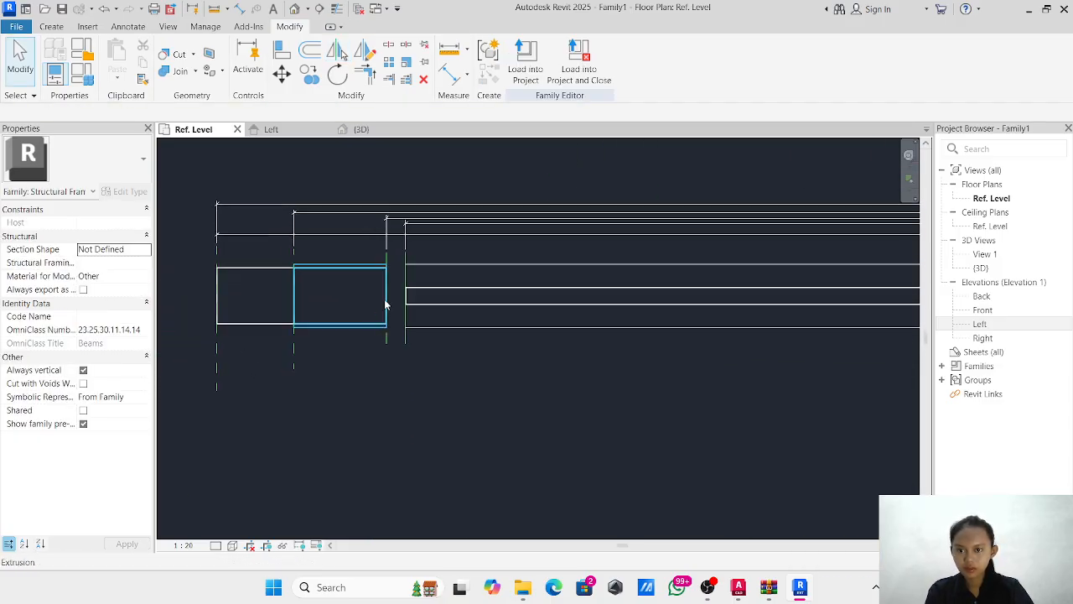
pyautogui.scroll(-7, 407, 297)
pyautogui.scroll(-3, 813, 386)
pyautogui.moveTo(737, 376); pyautogui.dragTo(394, 365, button='middle')
pyautogui.scroll(5, 584, 322)
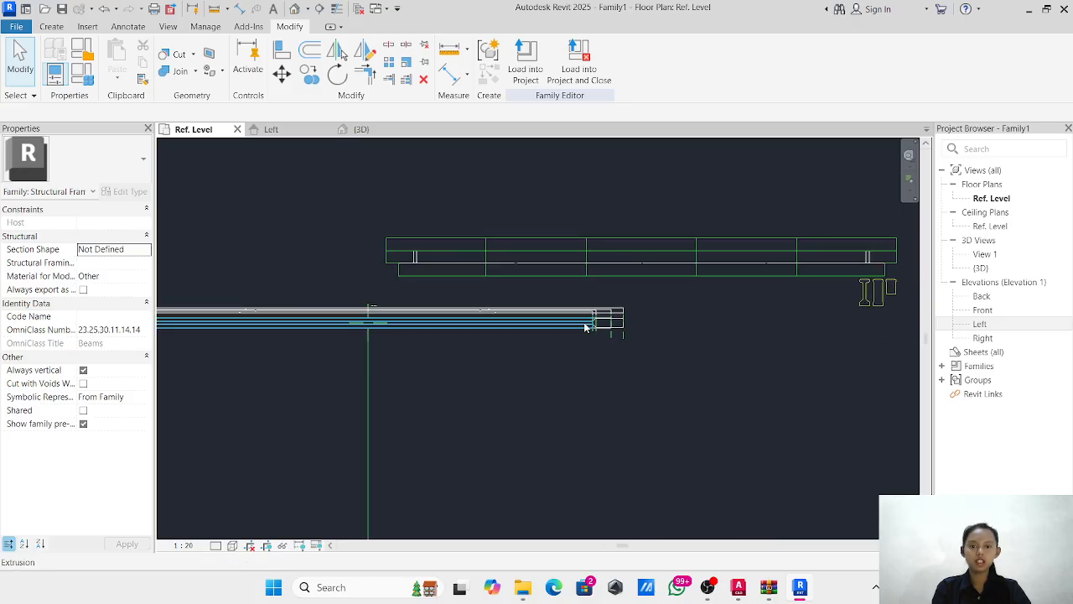
pyautogui.click(543, 312)
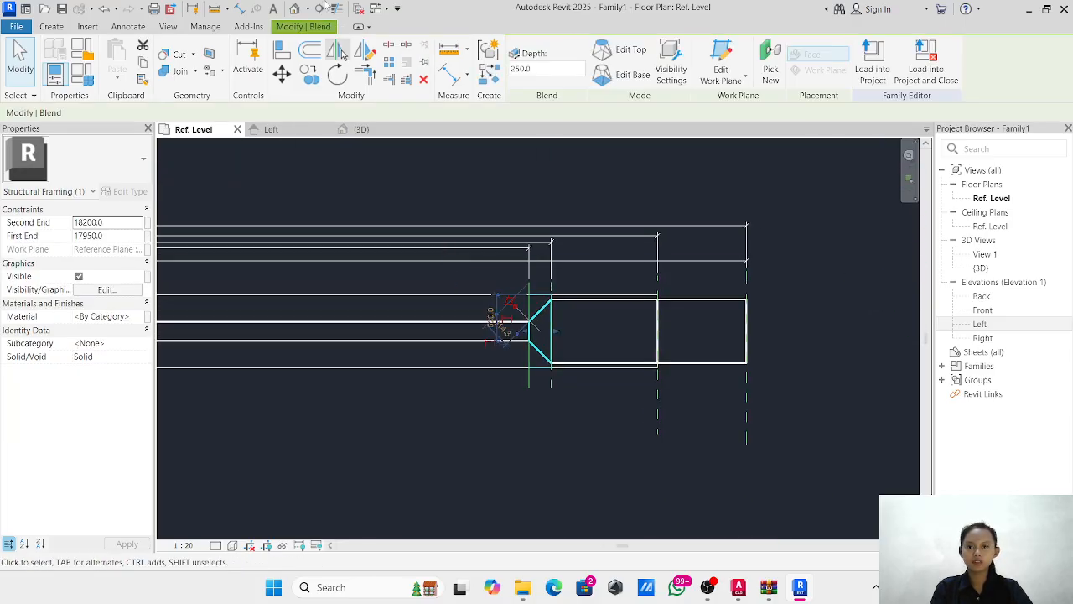
pyautogui.click(336, 56)
pyautogui.scroll(-4, 336, 234)
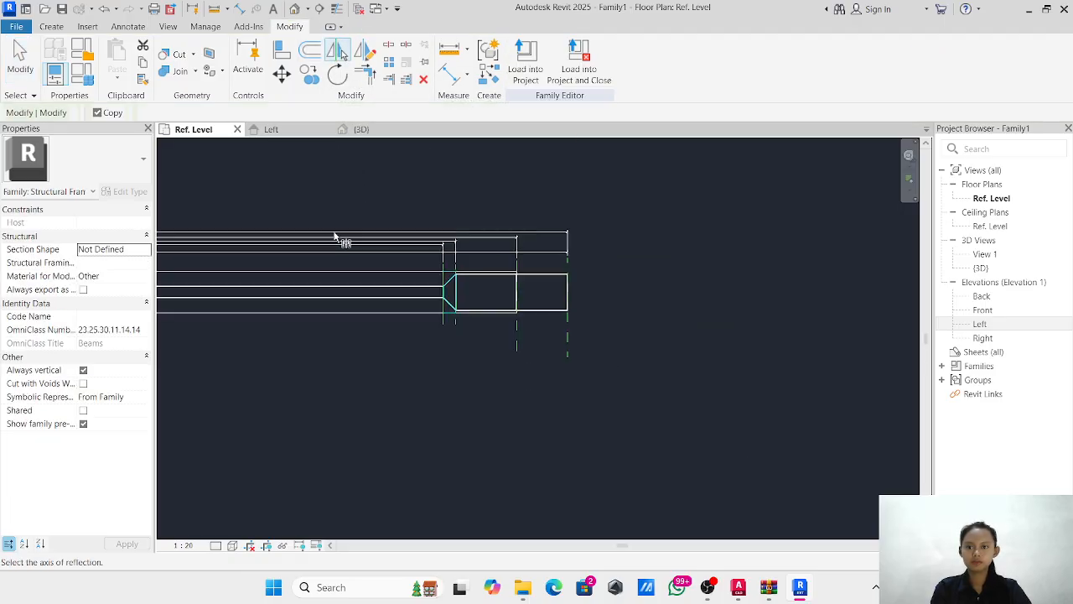
pyautogui.moveTo(404, 238); pyautogui.dragTo(728, 260, button='middle')
pyautogui.moveTo(270, 202); pyautogui.dragTo(568, 237, button='middle')
pyautogui.scroll(5, 411, 288)
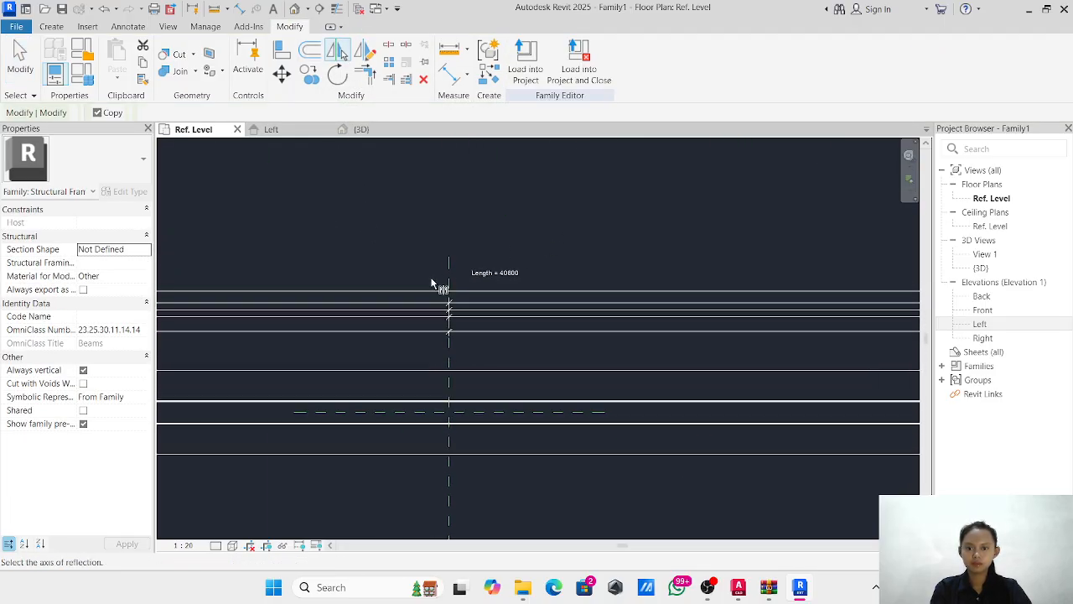
pyautogui.click(447, 292)
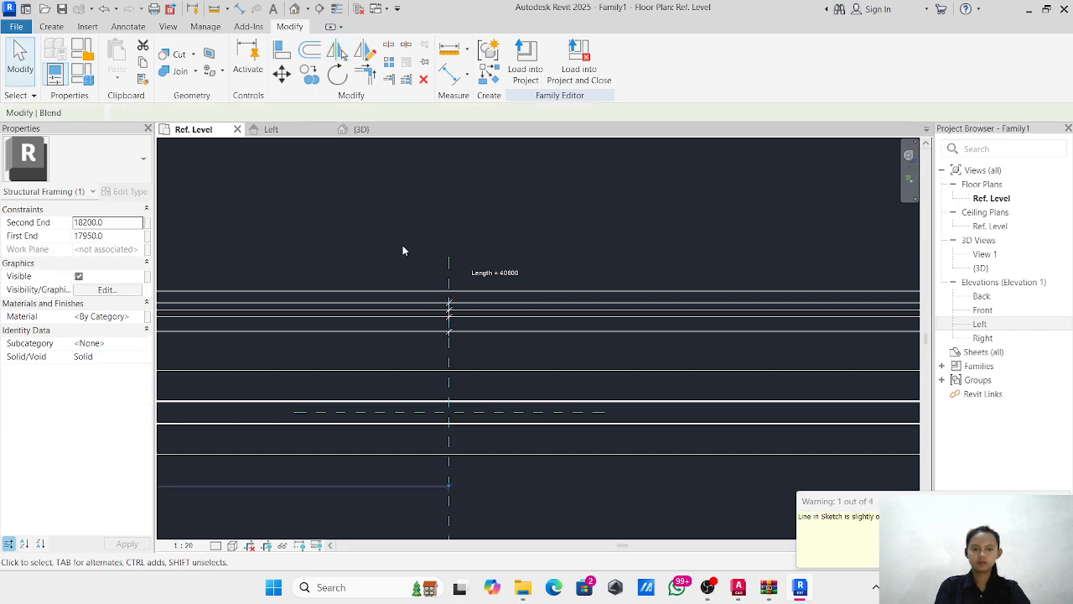
pyautogui.scroll(-4, 411, 251)
pyautogui.moveTo(453, 273); pyautogui.dragTo(773, 285, button='middle')
pyautogui.press('Escape')
# Check the mirrored girder end in plan and the whole girder in 3D, and start closing the program.
pyautogui.scroll(-2, 231, 291)
pyautogui.moveTo(251, 305); pyautogui.dragTo(467, 297, button='middle')
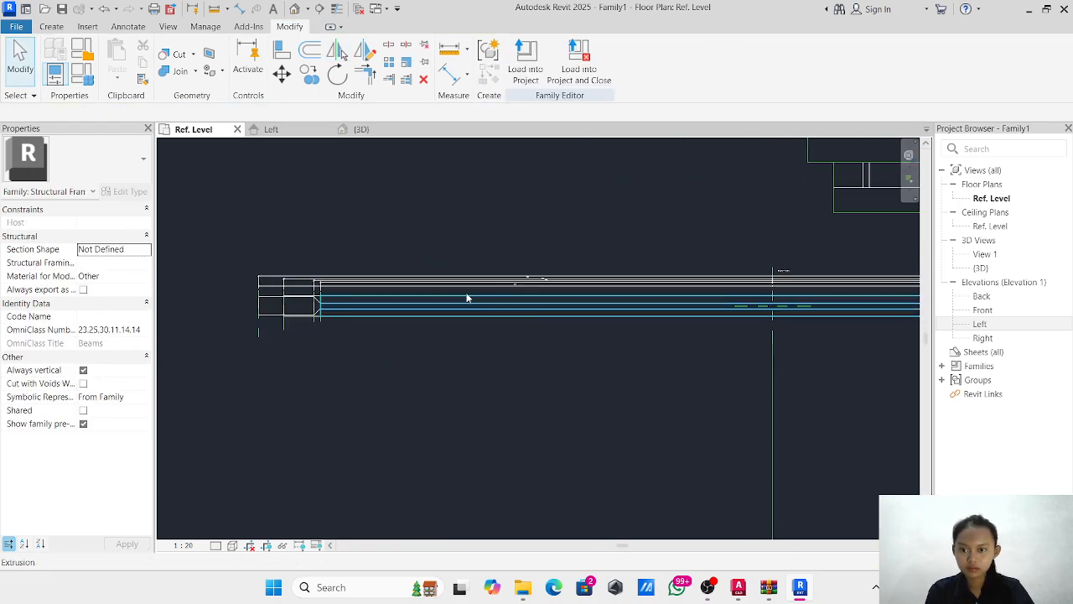
pyautogui.scroll(5, 272, 311)
pyautogui.click(357, 131)
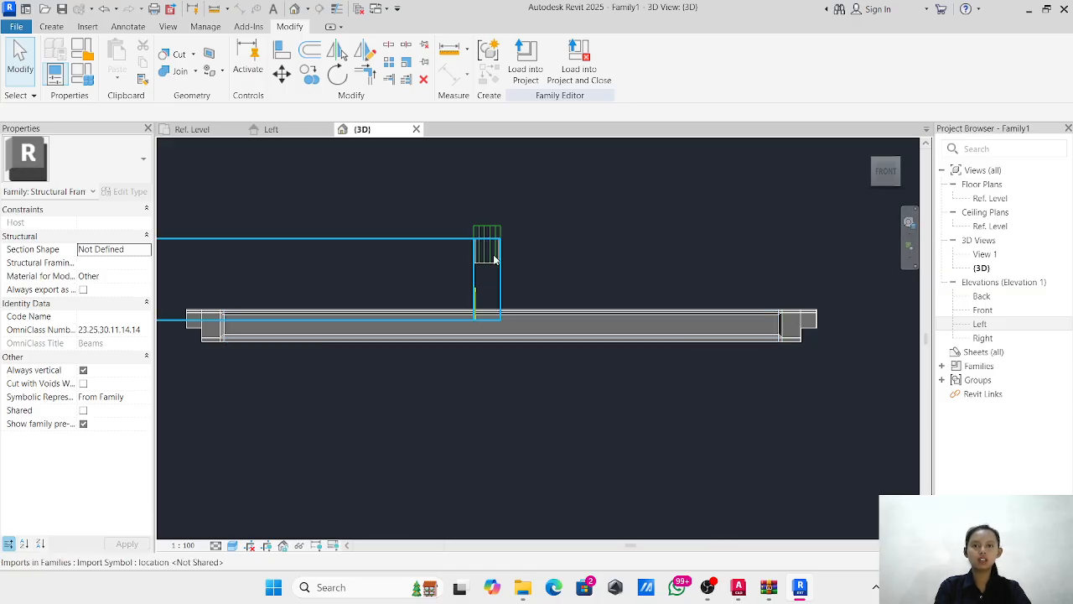
pyautogui.click(1063, 8)
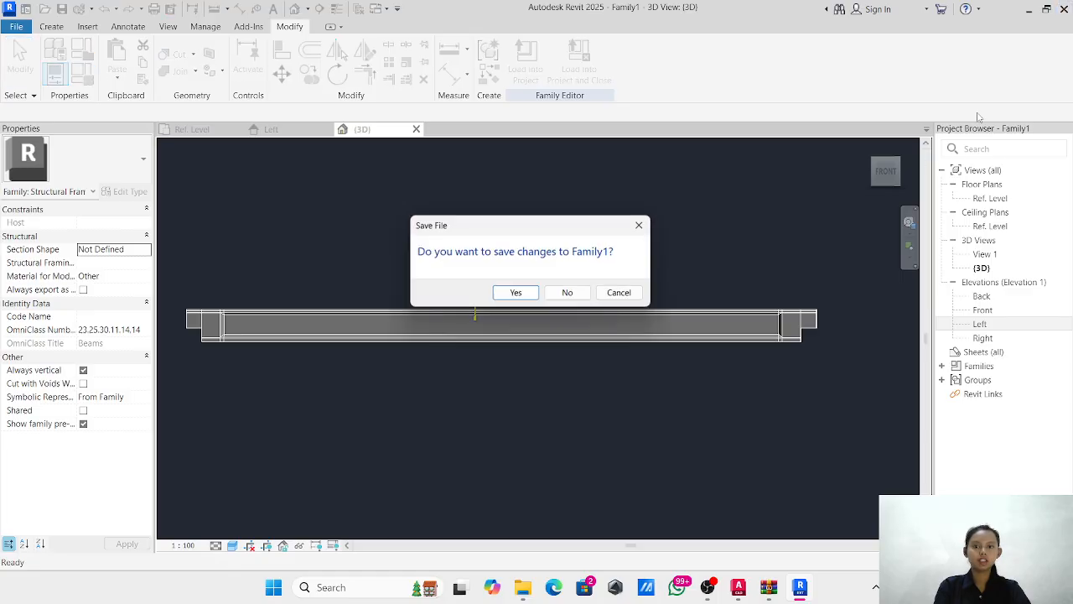
# Save the changes to the current family in the BIM folder under the file name "girder 1".
pyautogui.click(516, 294)
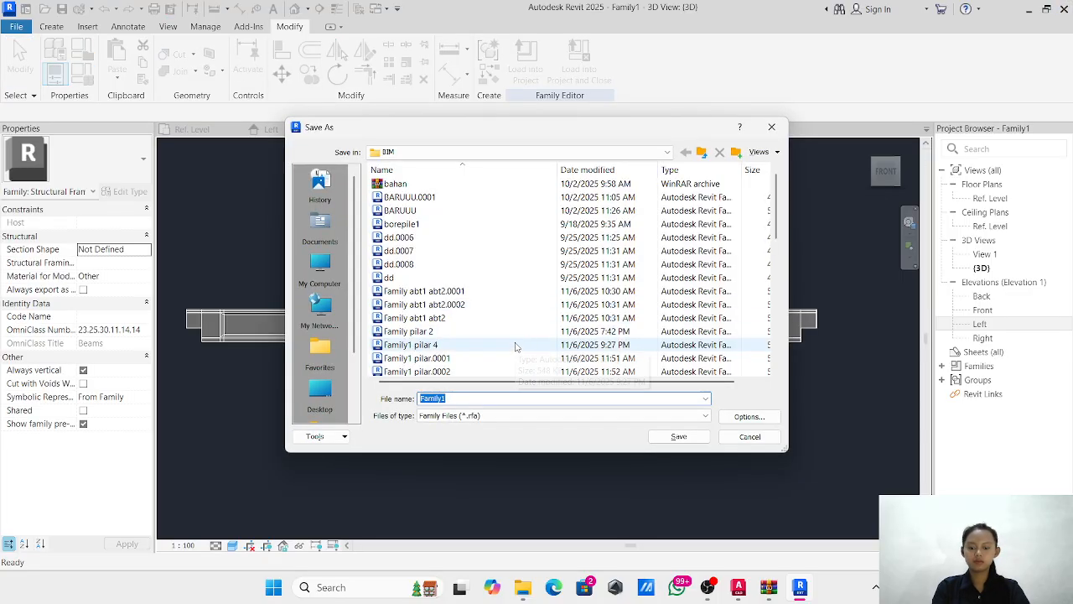
pyautogui.write('f')
pyautogui.write('i')
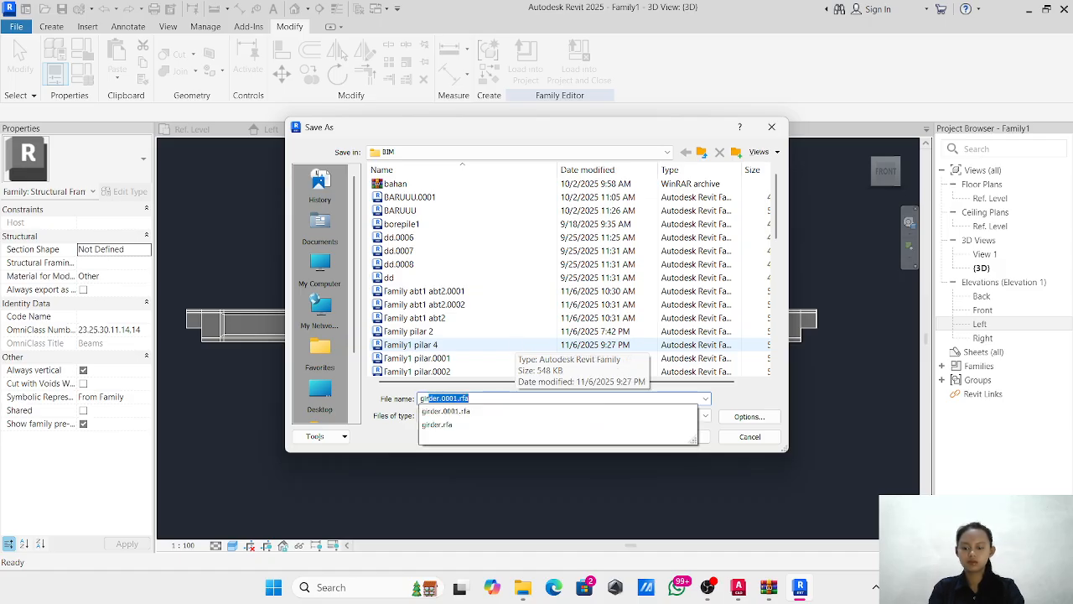
pyautogui.write('rder 1')
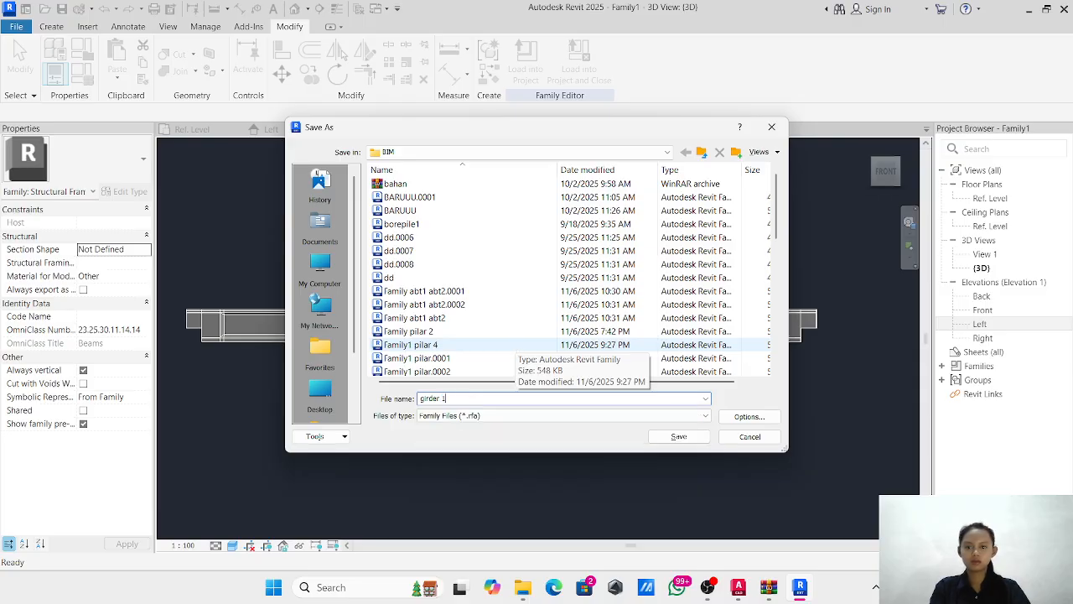
pyautogui.click(695, 436)
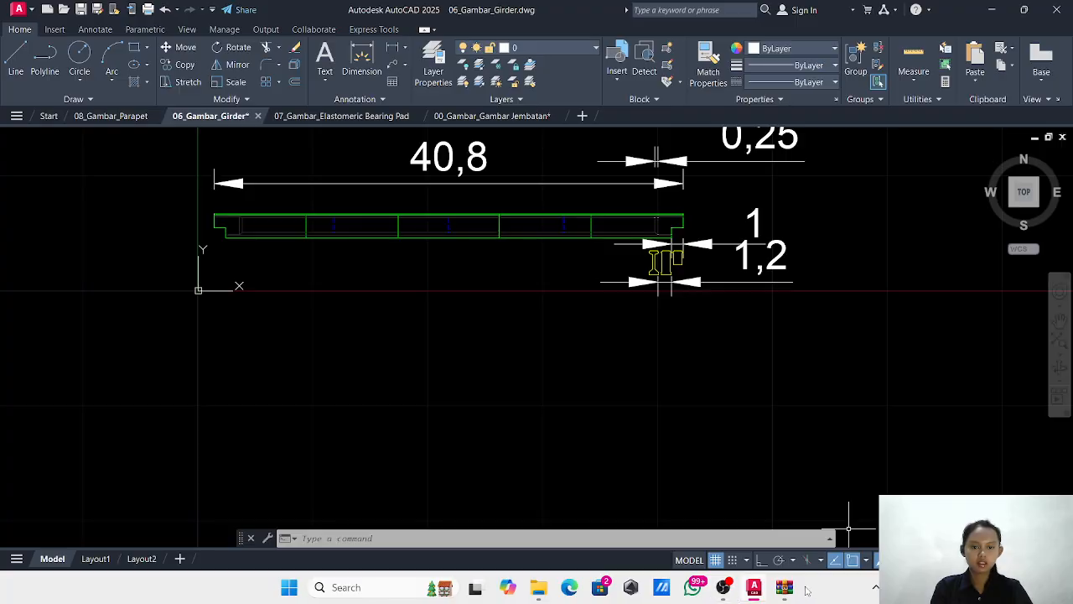
# Switch to AutoCAD, close the 06_Gambar_Girder drawing and bring up the 07_Gambar_Elastomeric Bearing Pad drawing.
pyautogui.moveTo(759, 593)
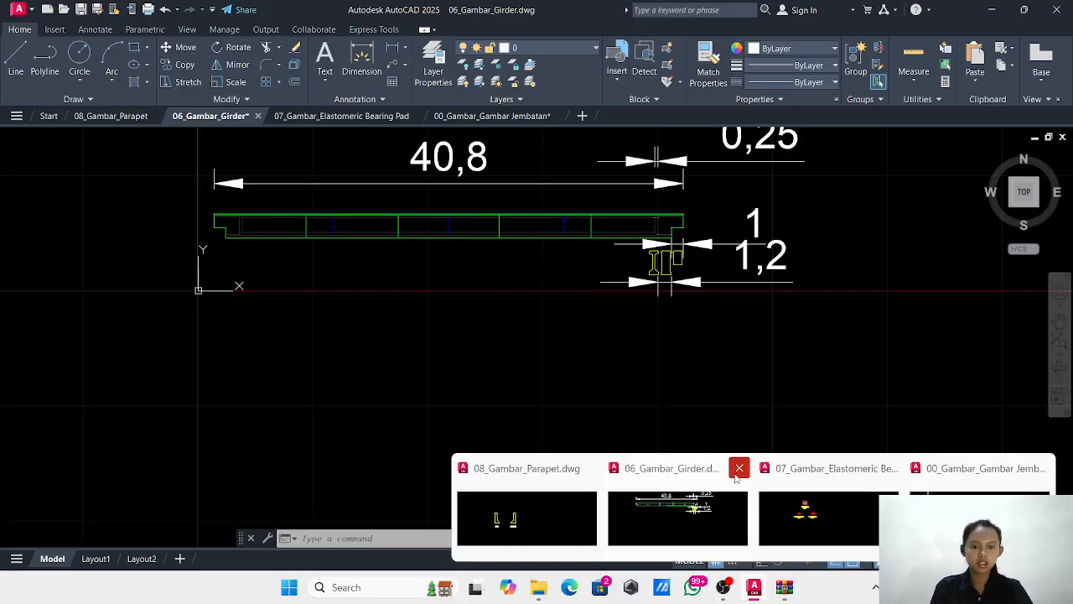
pyautogui.click(739, 469)
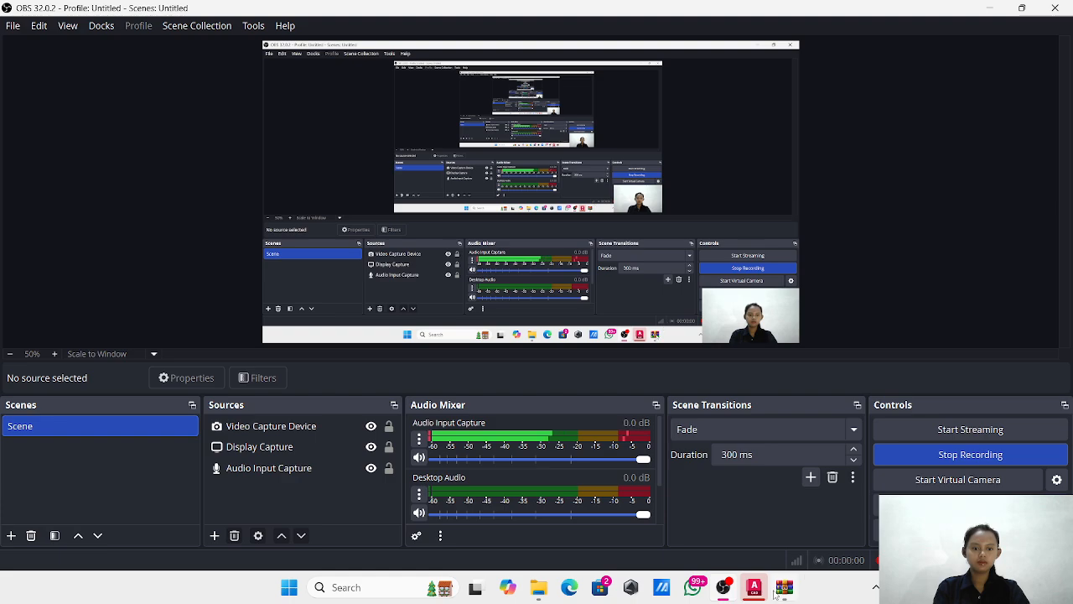
pyautogui.moveTo(759, 591)
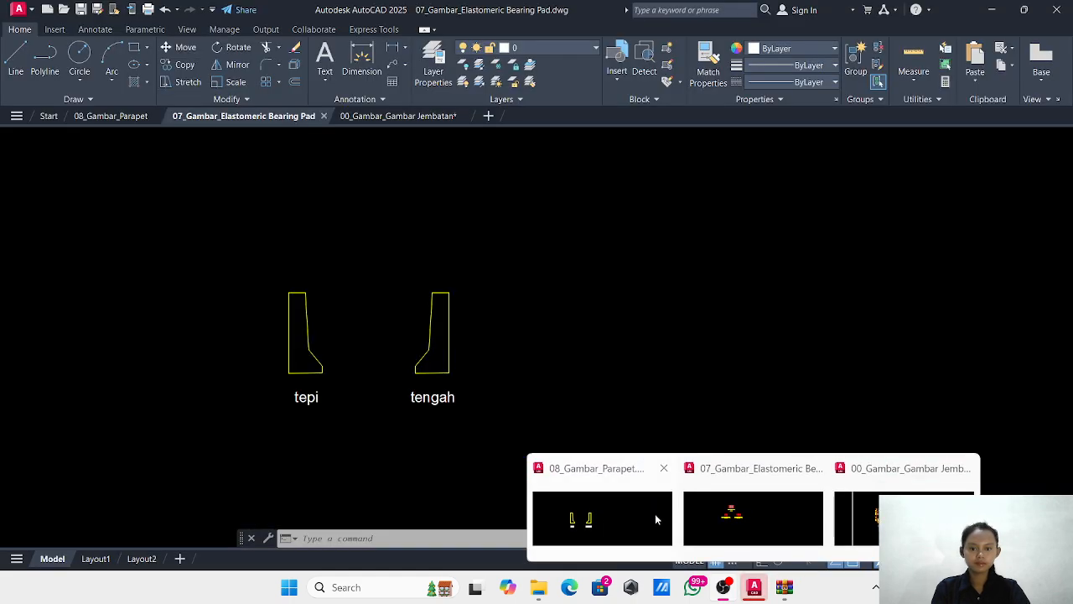
pyautogui.click(655, 513)
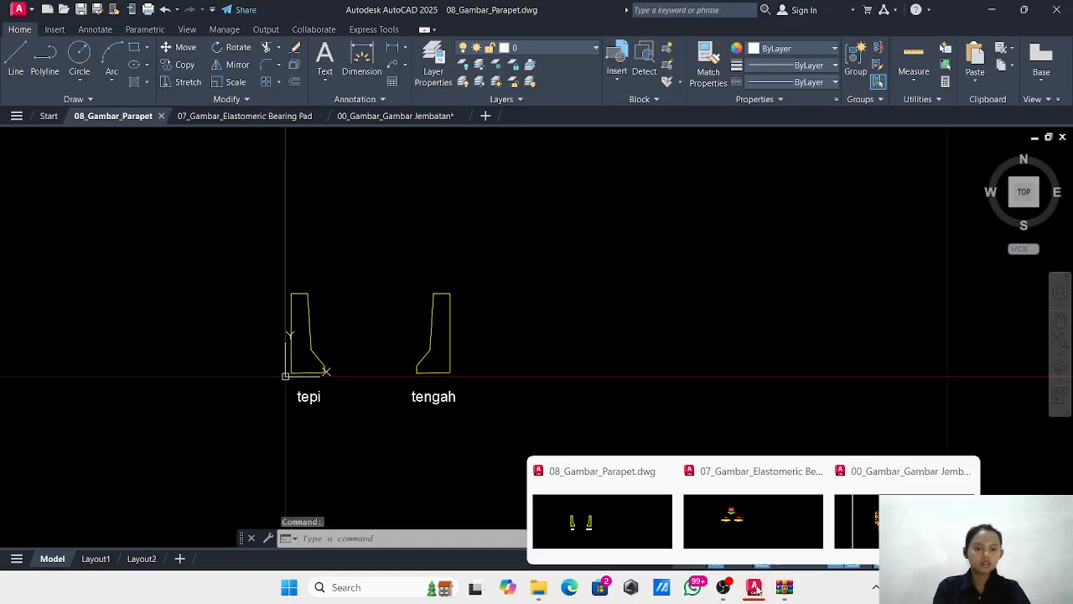
pyautogui.click(763, 536)
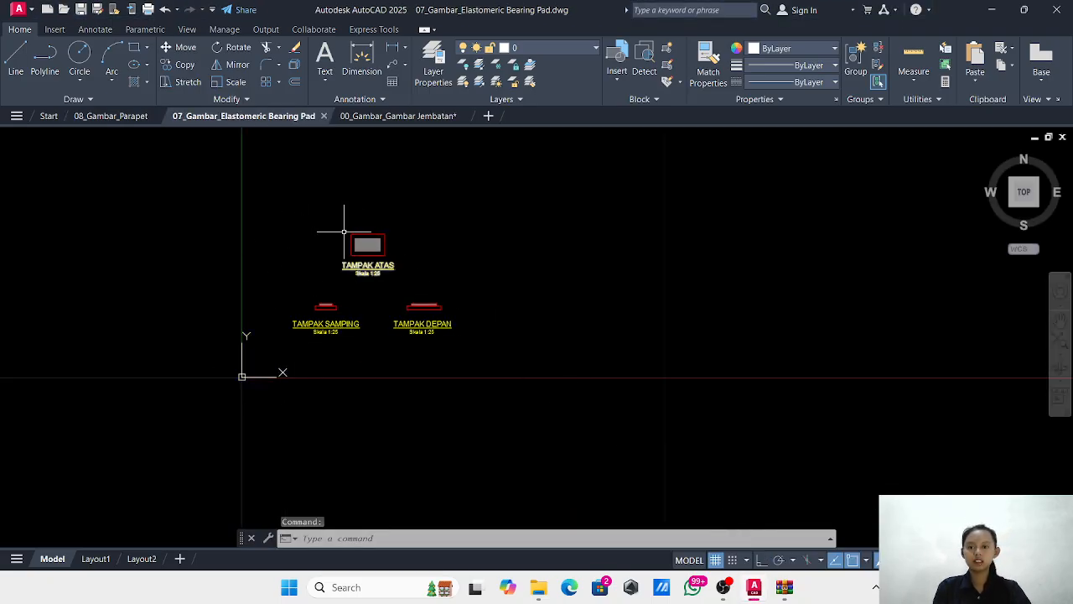
# Minimize the open windows to reach the desktop and launch Revit 2025.
pyautogui.click(992, 9)
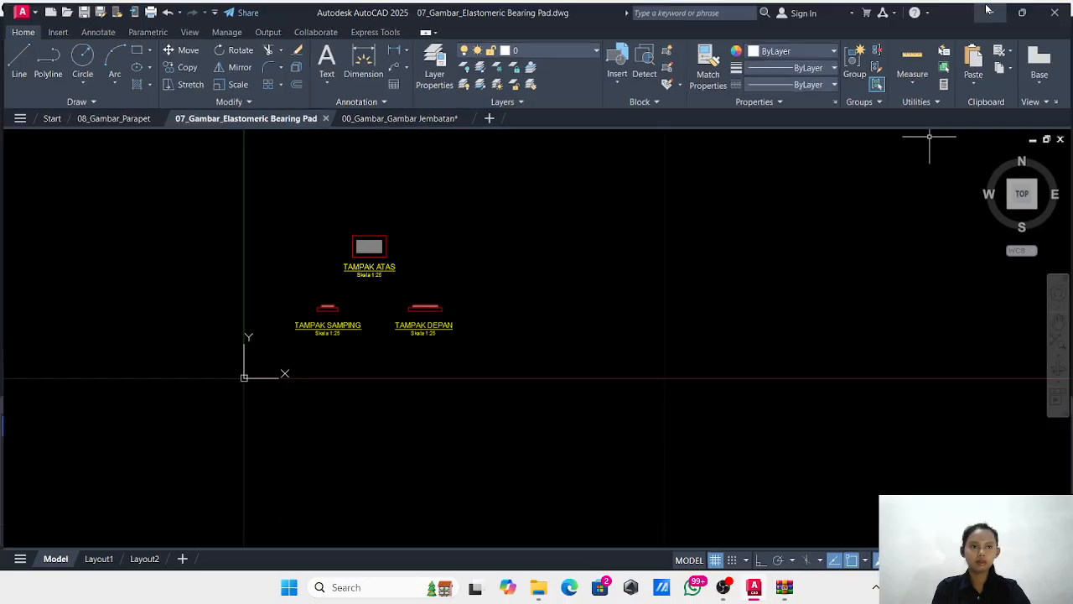
pyautogui.click(992, 9)
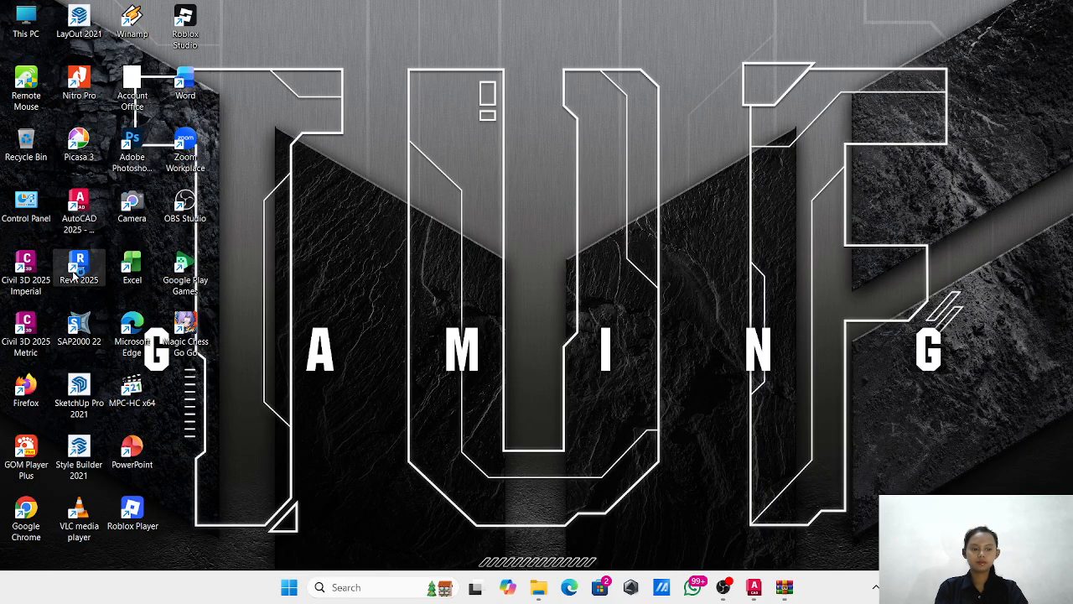
pyautogui.doubleClick(74, 270)
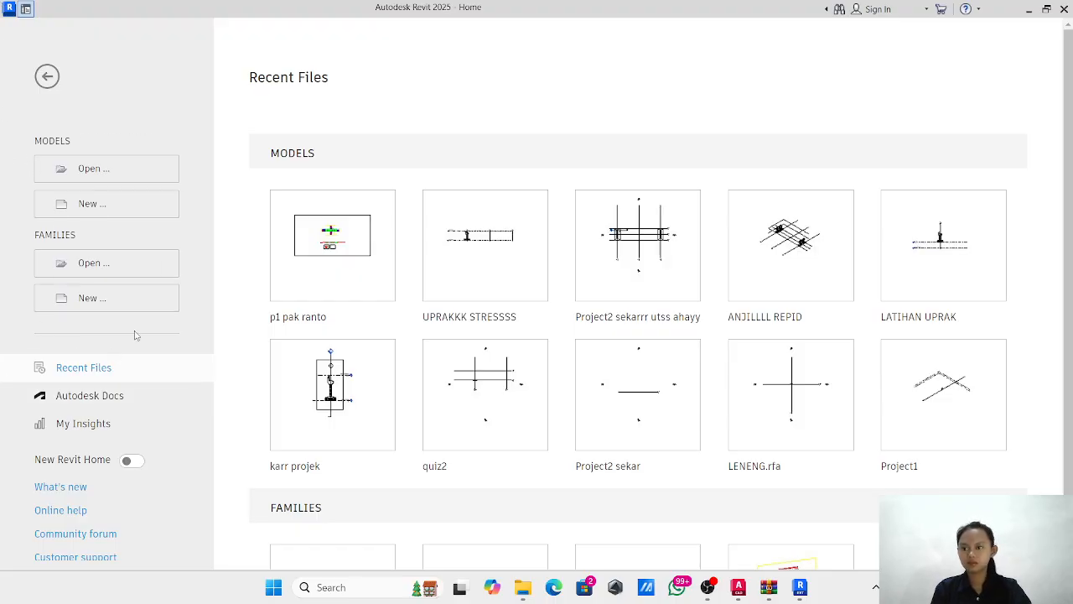
# Create a new family from the English template "Metric Structural Framing - Beams and Braces".
pyautogui.click(93, 298)
pyautogui.click(439, 153)
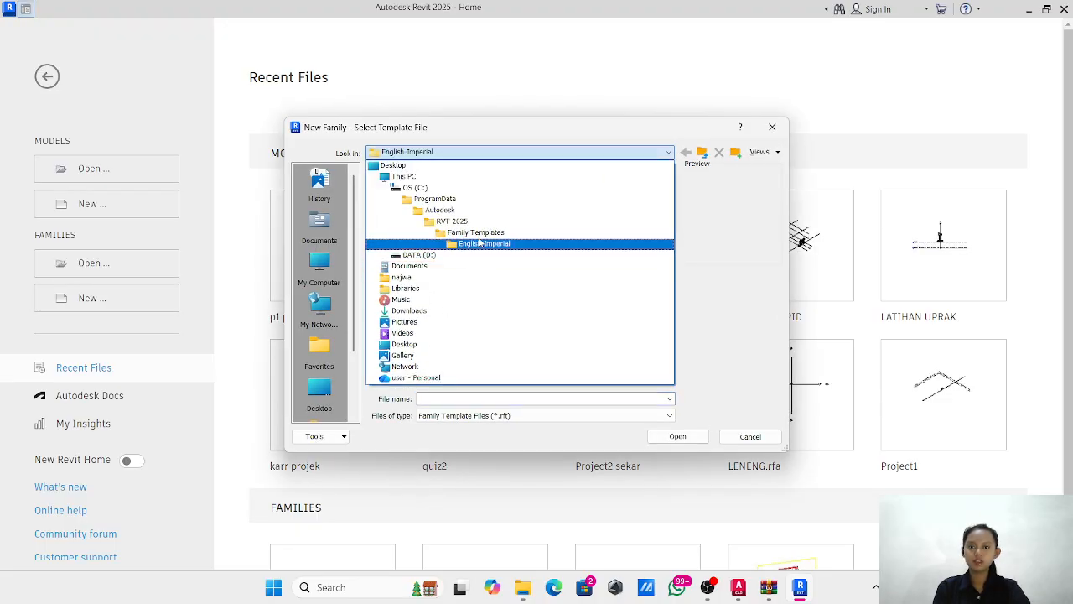
pyautogui.click(491, 234)
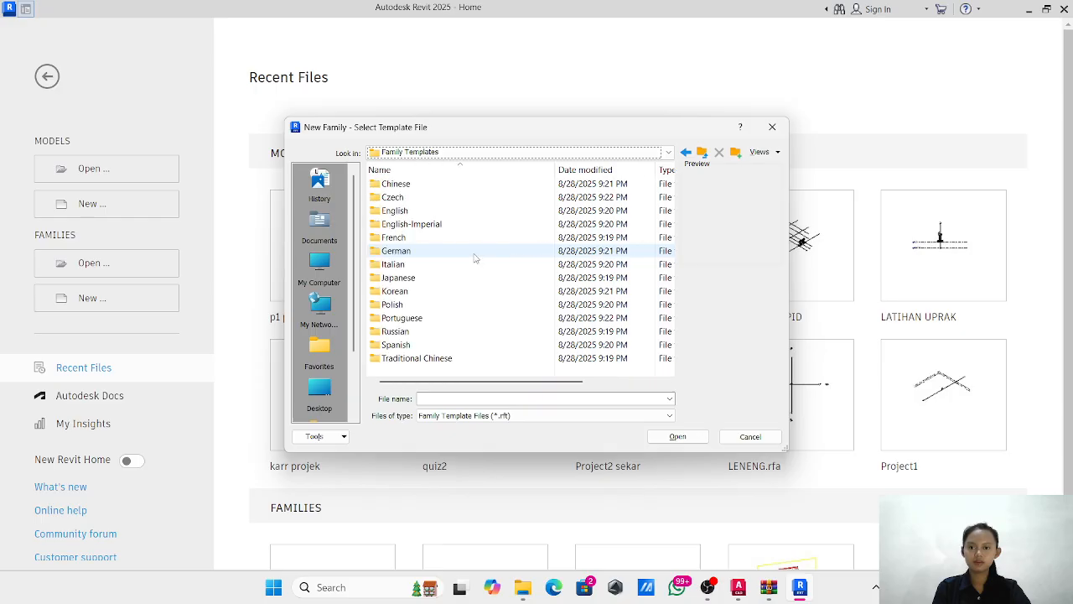
pyautogui.doubleClick(447, 212)
pyautogui.scroll(-20, 467, 299)
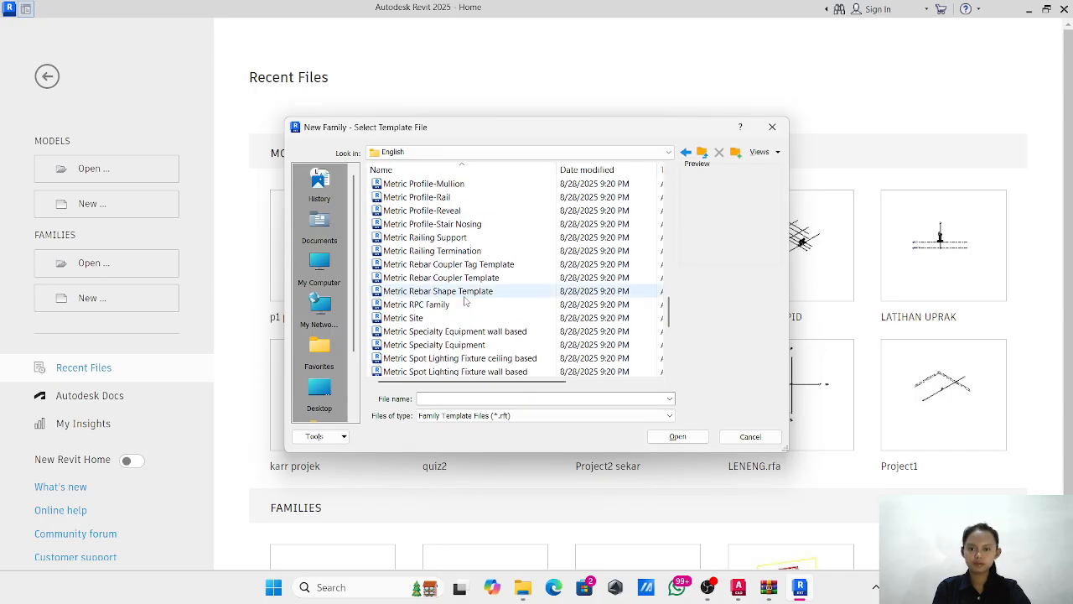
pyautogui.click(497, 186)
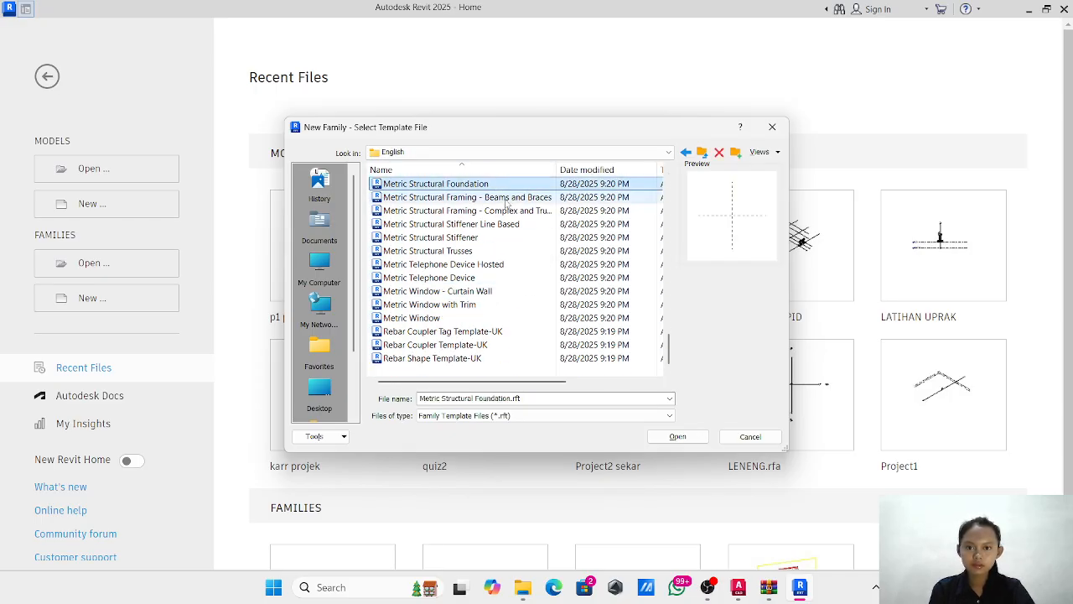
pyautogui.scroll(3, 516, 327)
pyautogui.click(518, 317)
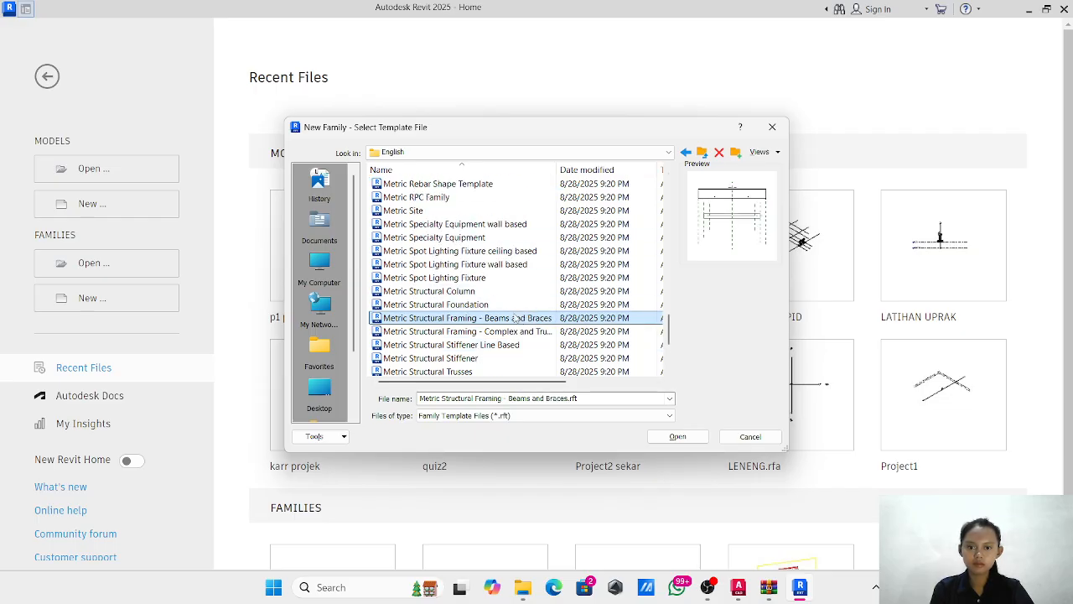
pyautogui.click(677, 436)
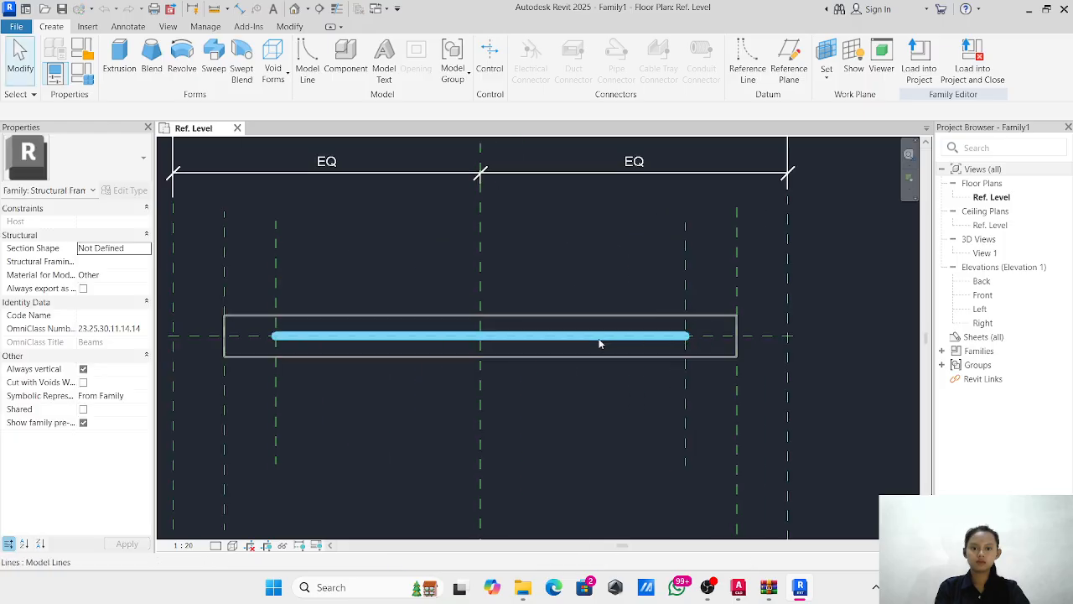
# Delete the template's default model line and rectangular beam body from the Ref. Level plan.
pyautogui.click(619, 338)
pyautogui.press('Delete')
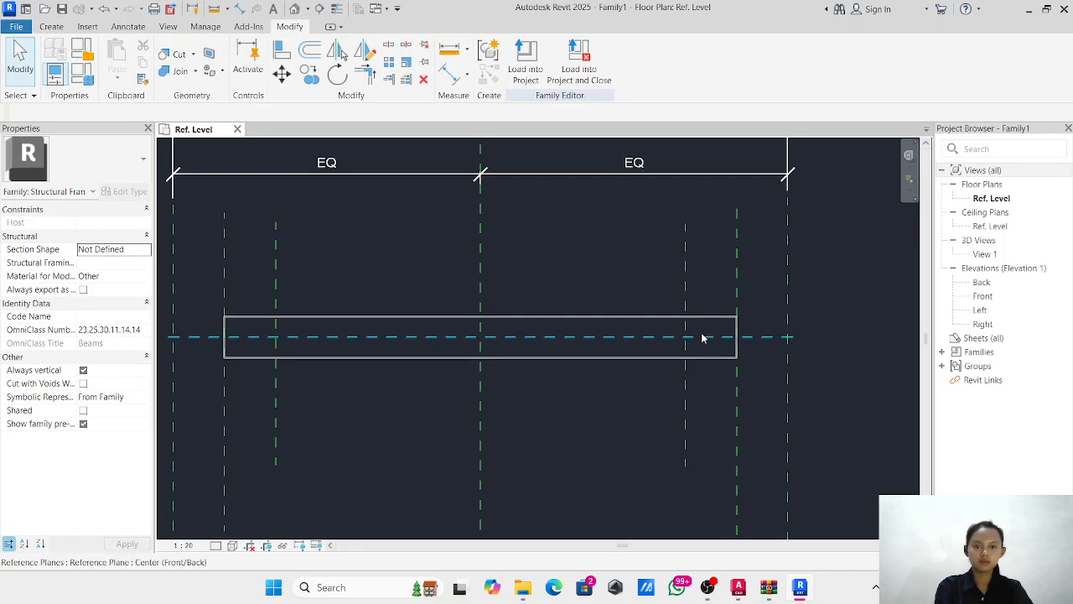
pyautogui.click(657, 322)
pyautogui.press('Delete')
pyautogui.scroll(-3, 419, 327)
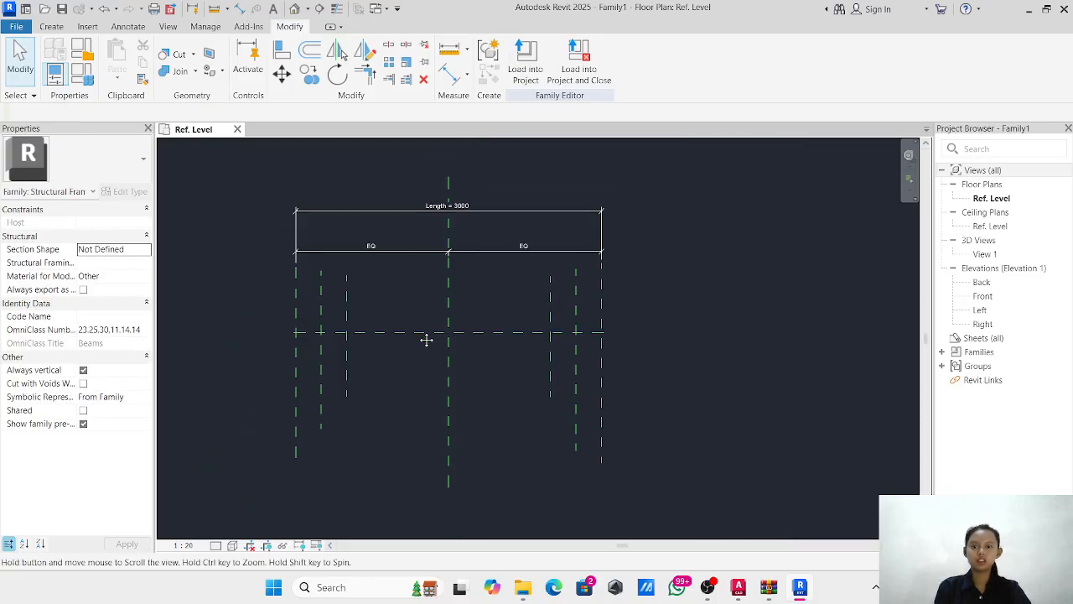
pyautogui.scroll(-2, 480, 310)
pyautogui.scroll(-1, 709, 286)
pyautogui.moveTo(709, 285); pyautogui.dragTo(624, 324, button='middle')
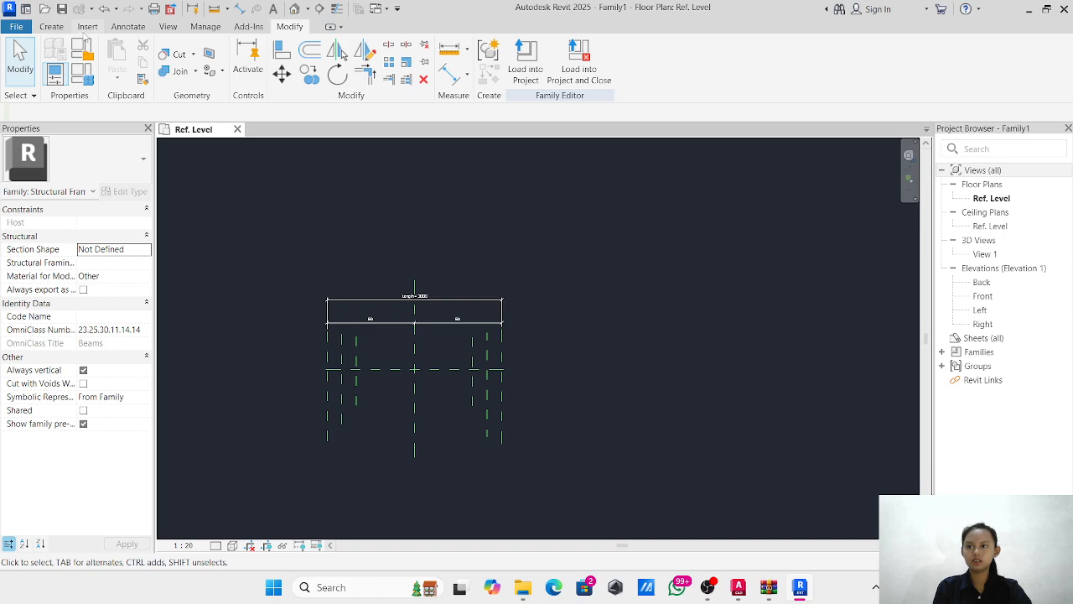
# Start a CAD import and choose 07_Gambar_Elastomeric Bearing Pad from the BIM folder inside semester 3 in Documents.
pyautogui.click(88, 26)
pyautogui.click(404, 59)
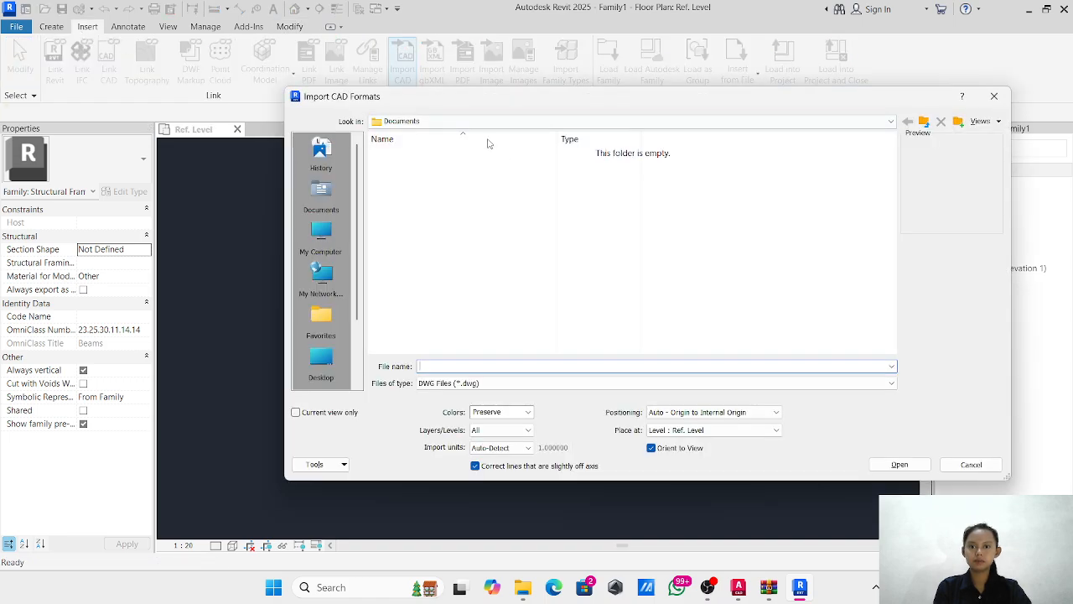
pyautogui.click(321, 193)
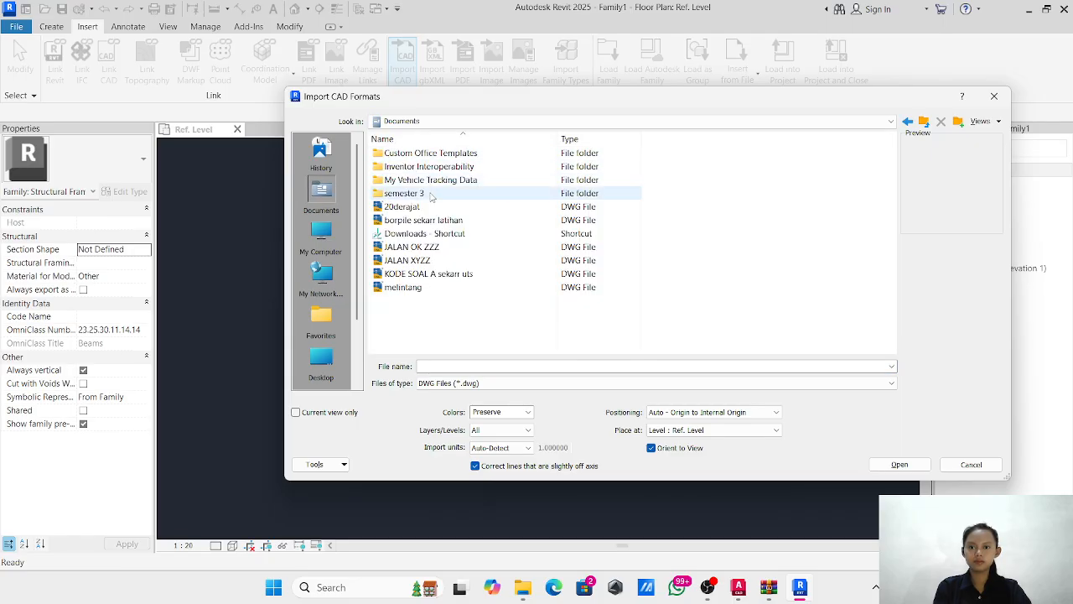
pyautogui.doubleClick(401, 191)
pyautogui.doubleClick(395, 154)
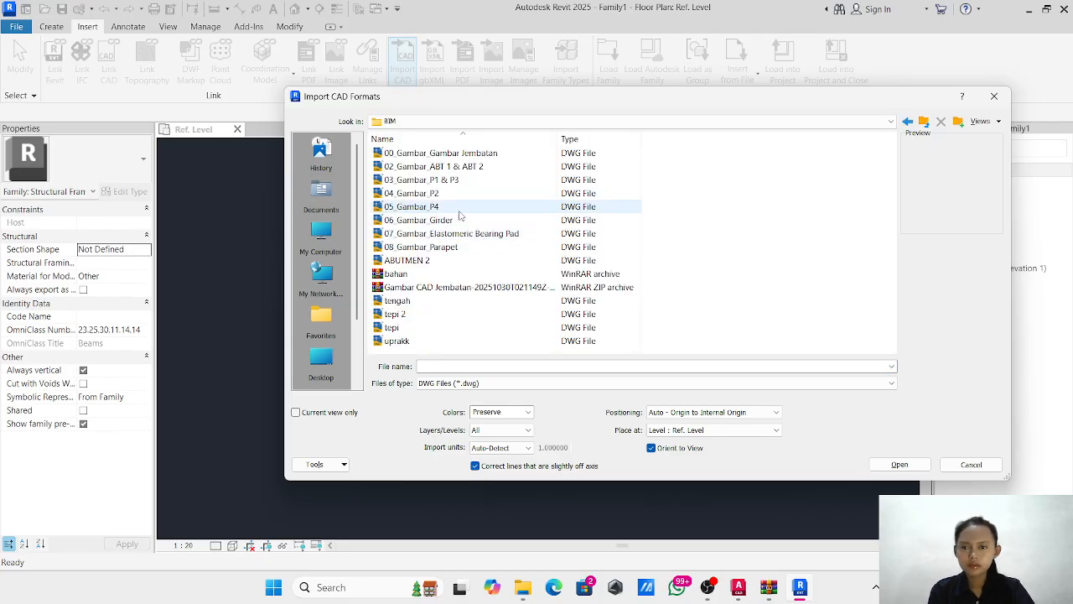
pyautogui.click(495, 233)
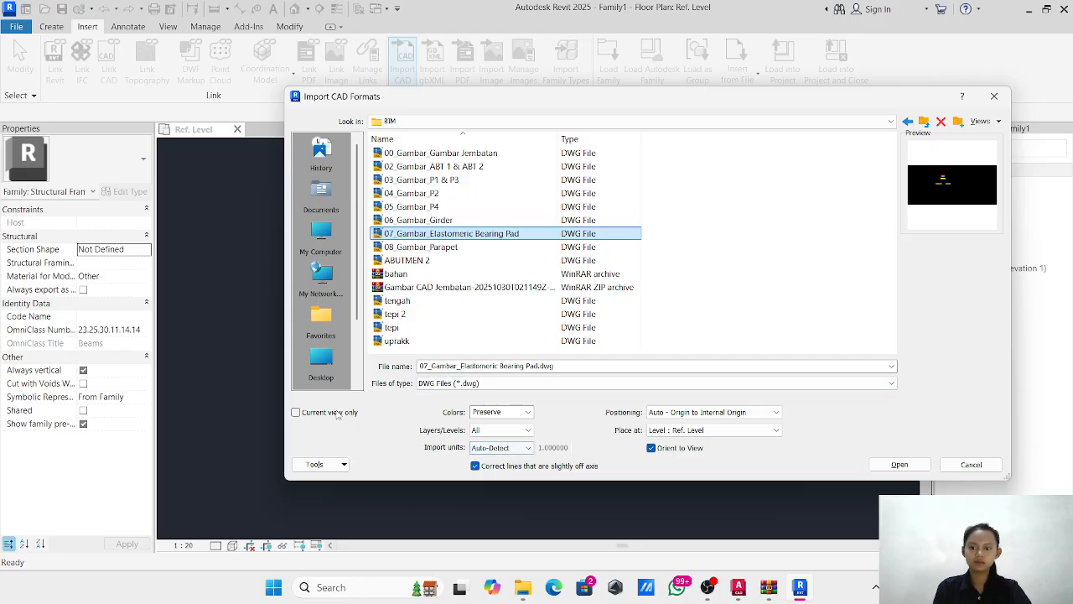
# Import the bearing pad drawing into the Ref. Level plan for the current view only, with import units in meter.
pyautogui.click(296, 412)
pyautogui.click(502, 448)
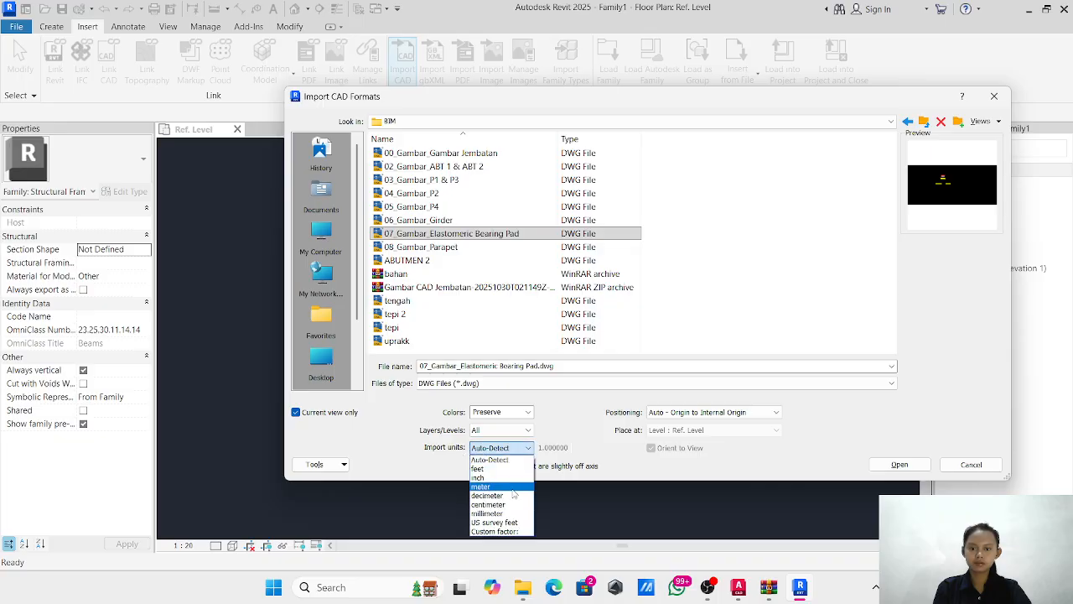
pyautogui.click(511, 488)
pyautogui.click(900, 465)
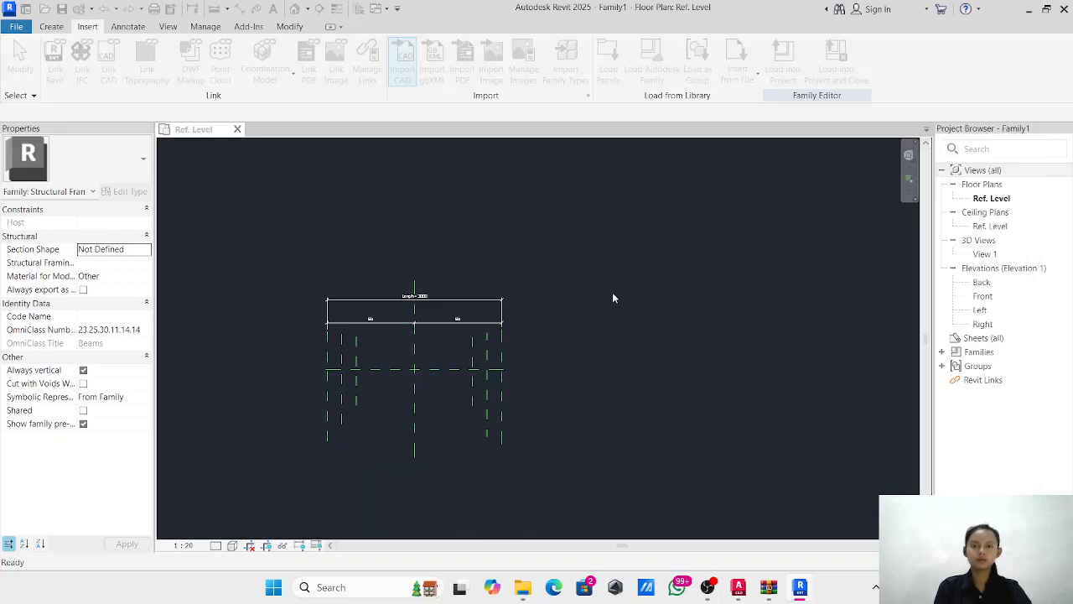
pyautogui.scroll(-4, 639, 311)
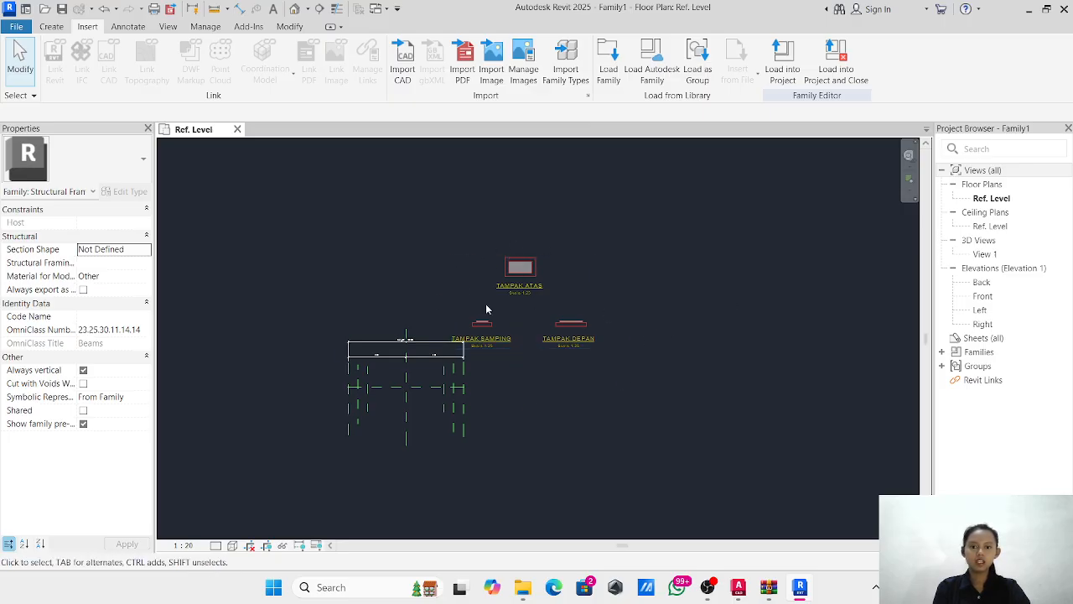
pyautogui.scroll(5, 563, 331)
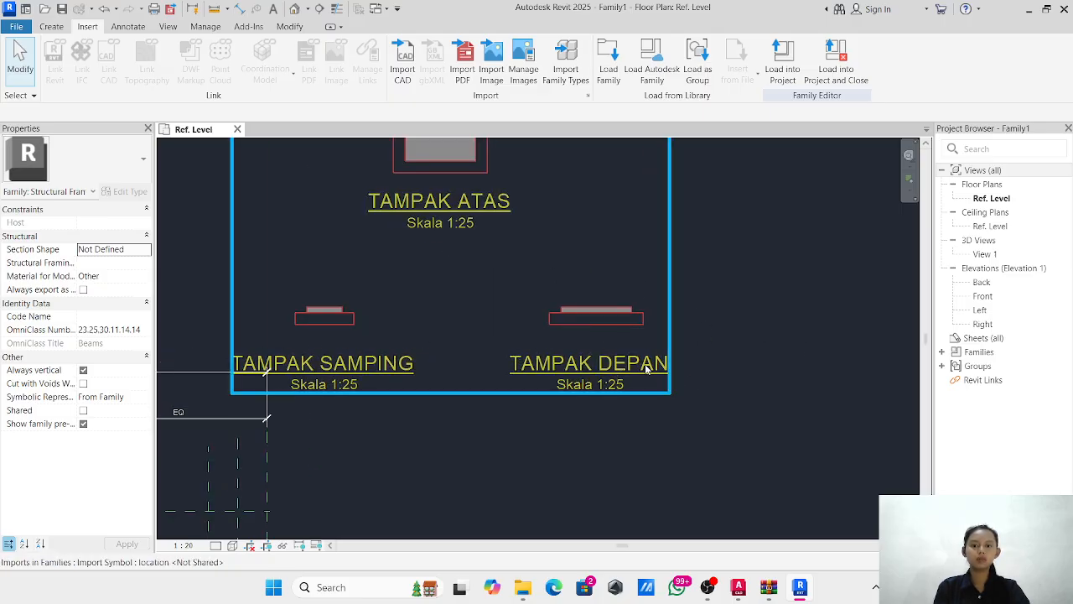
# Open the Front elevation and import 07_Gambar_Elastomeric Bearing Pad into it with Current view only turned off.
pyautogui.doubleClick(1010, 300)
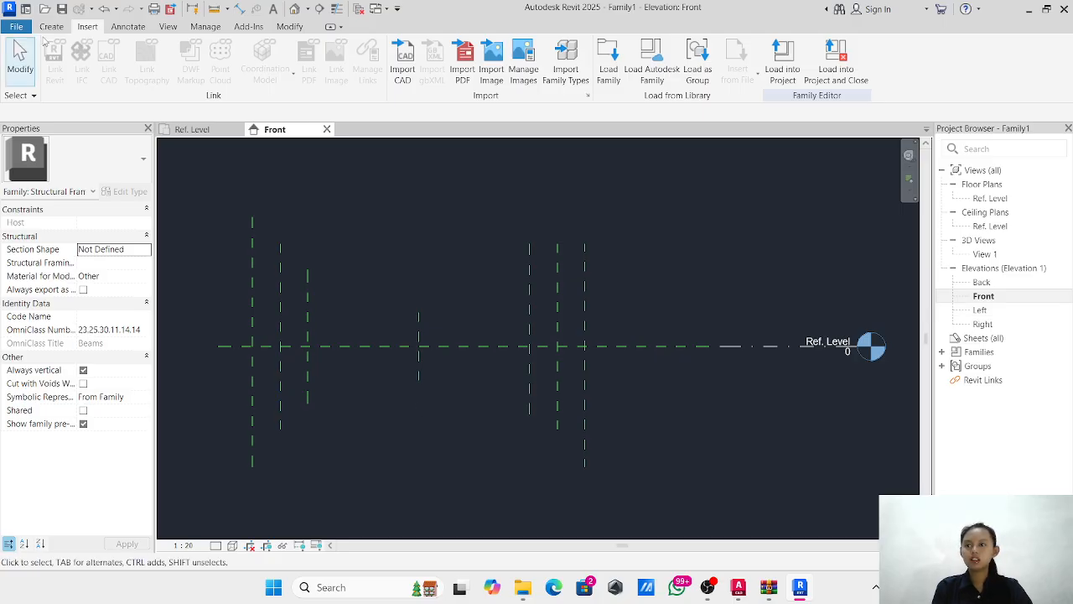
pyautogui.click(51, 27)
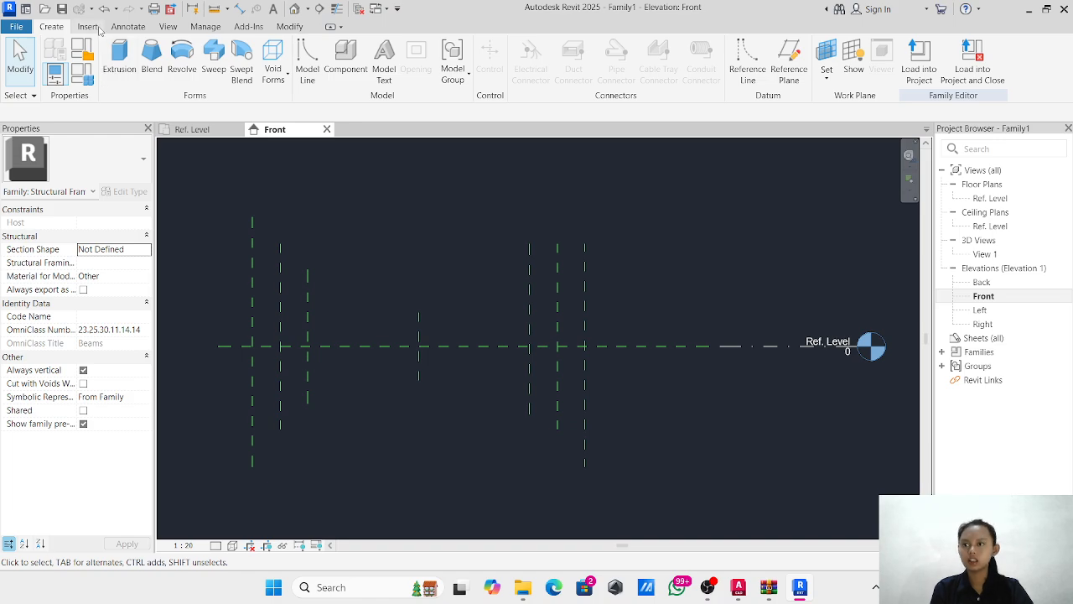
pyautogui.click(88, 27)
pyautogui.click(403, 60)
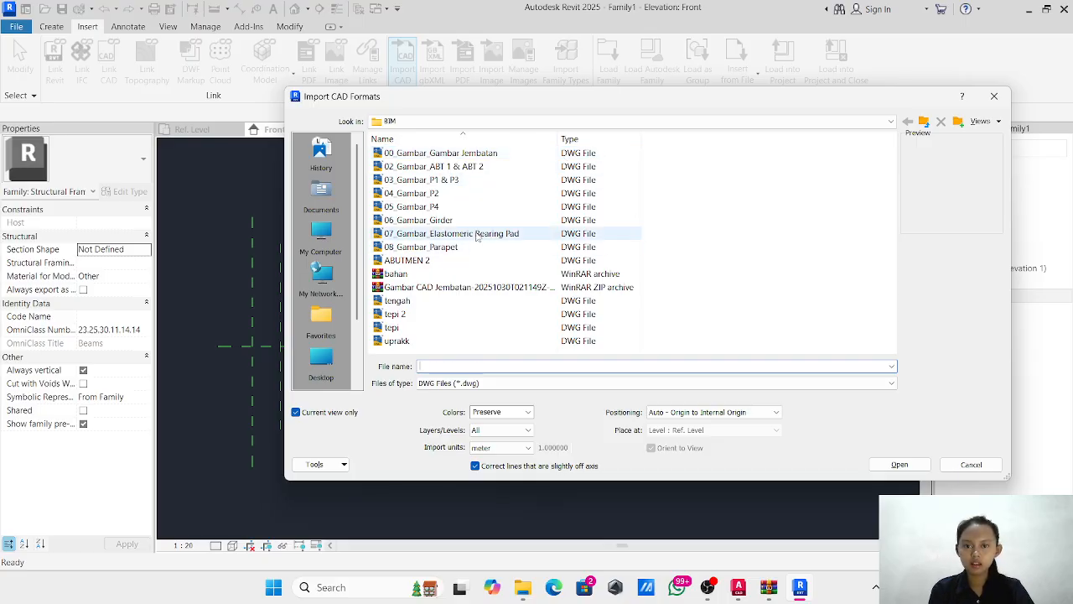
pyautogui.click(465, 233)
pyautogui.click(321, 414)
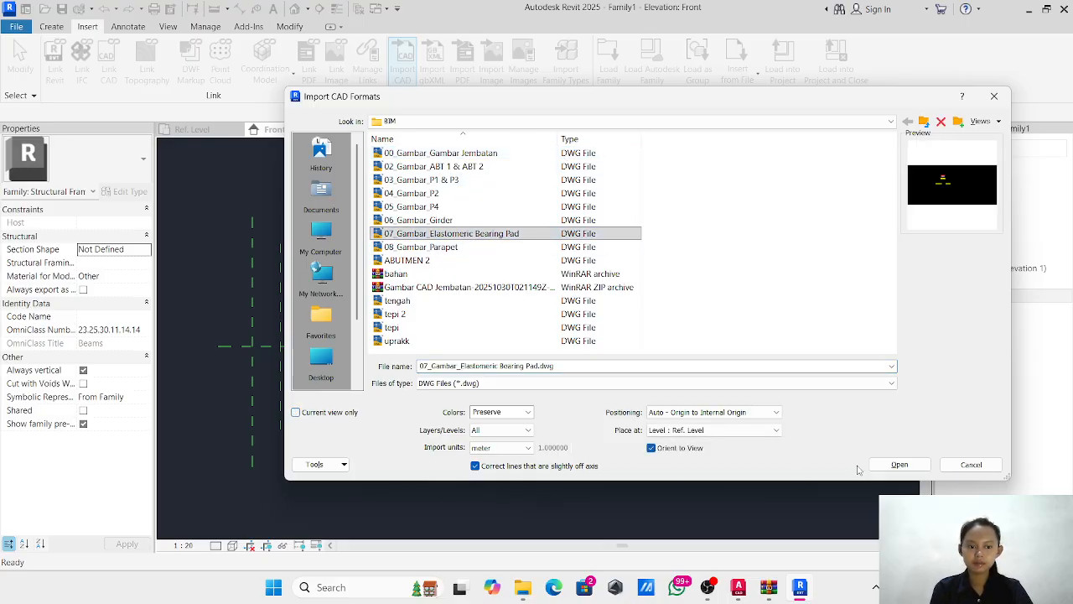
pyautogui.click(898, 465)
pyautogui.scroll(-3, 682, 397)
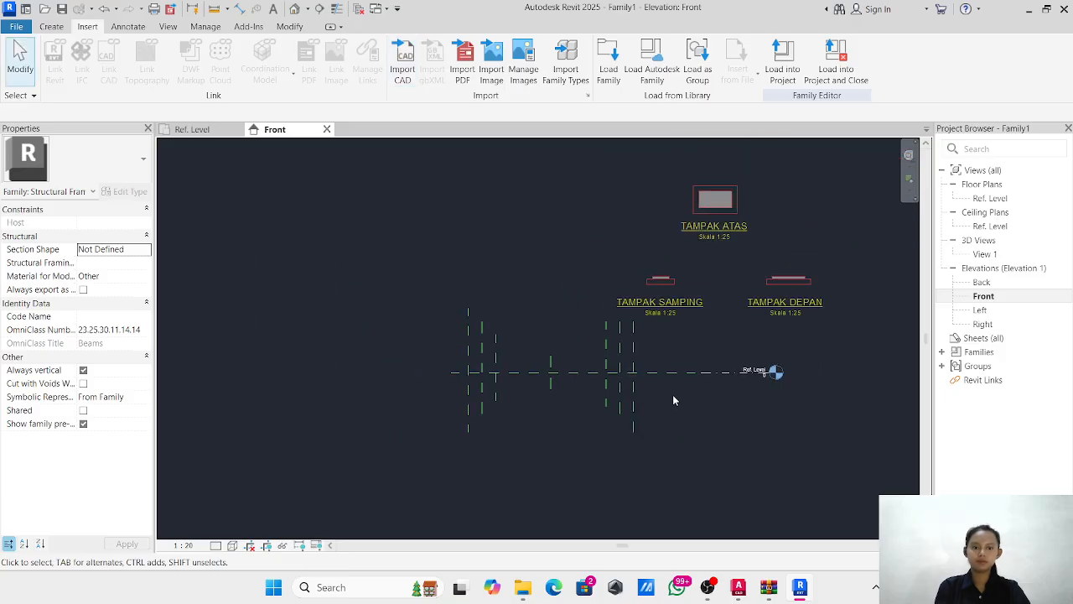
pyautogui.moveTo(672, 400); pyautogui.dragTo(568, 408, button='middle')
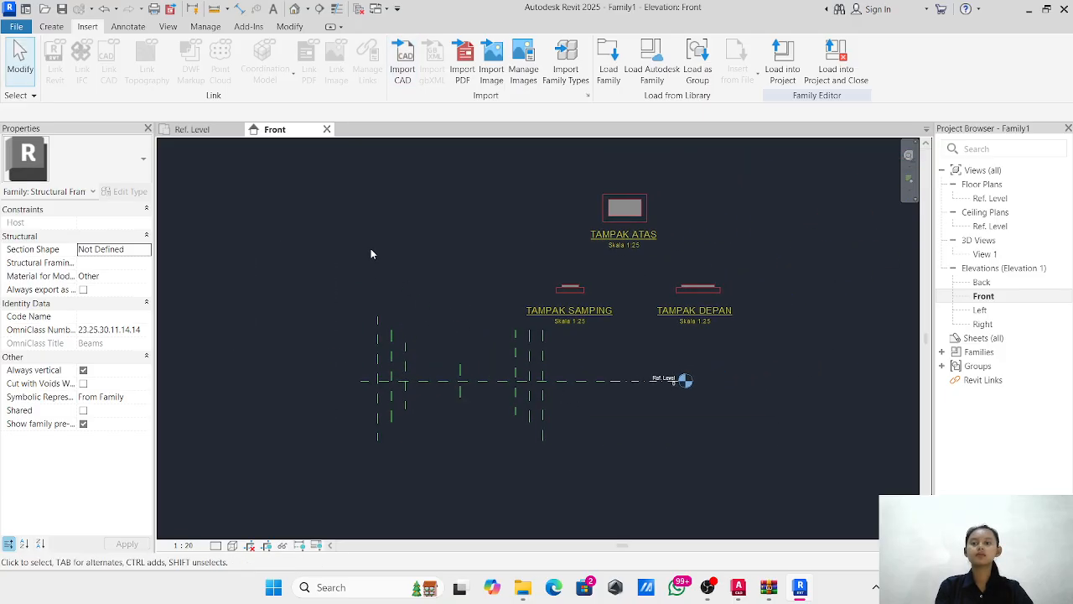
# In the Ref. Level plan, create a solid extrusion from the outer rectangle of the TAMPAK ATAS drawing with a depth of 250.
pyautogui.click(192, 130)
pyautogui.scroll(-2, 361, 266)
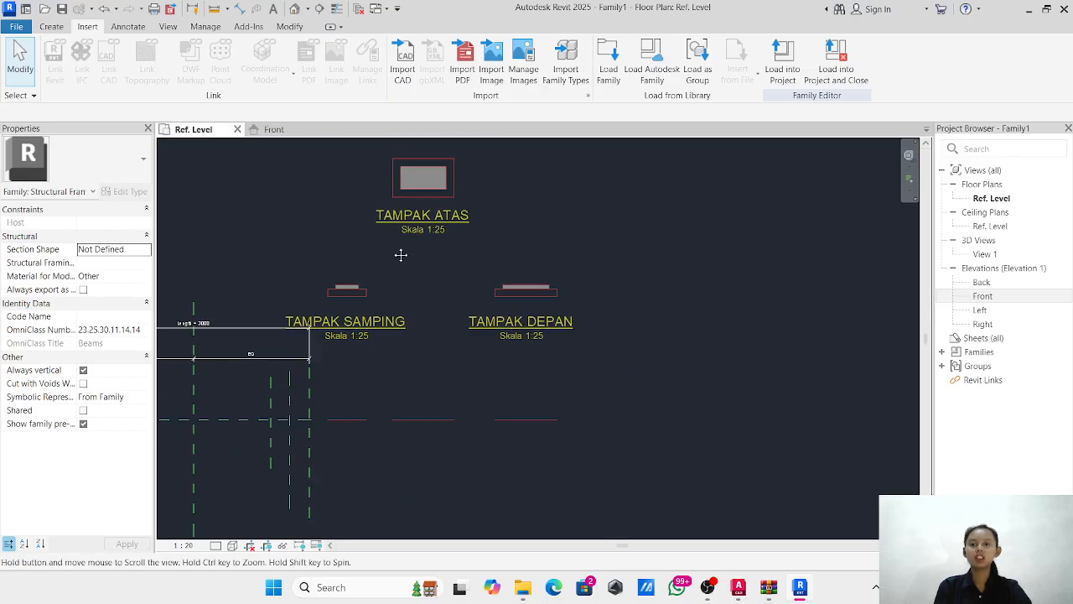
pyautogui.scroll(2, 427, 258)
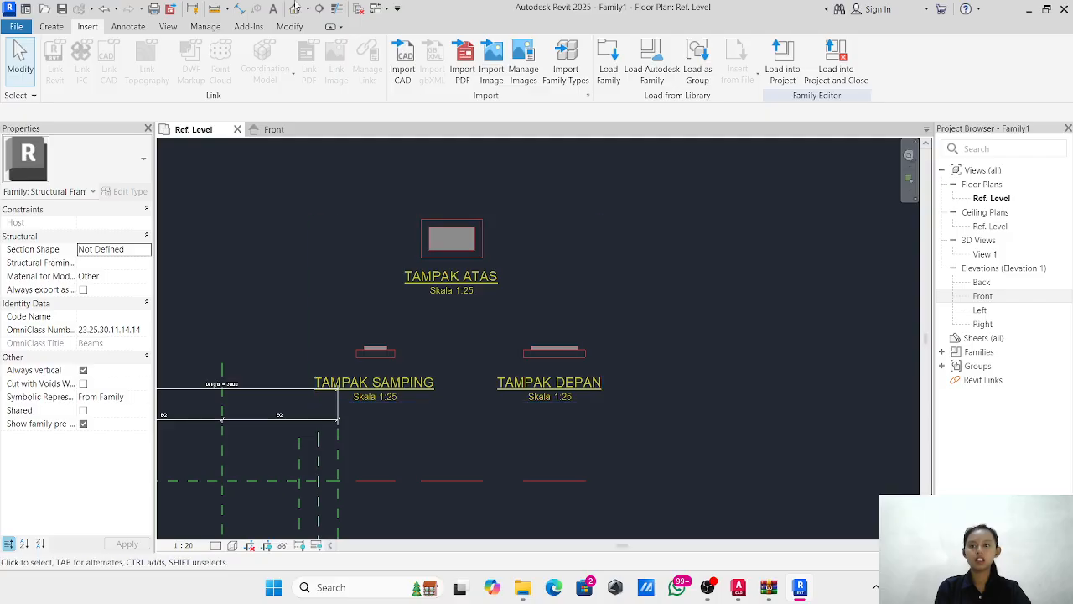
pyautogui.click(52, 26)
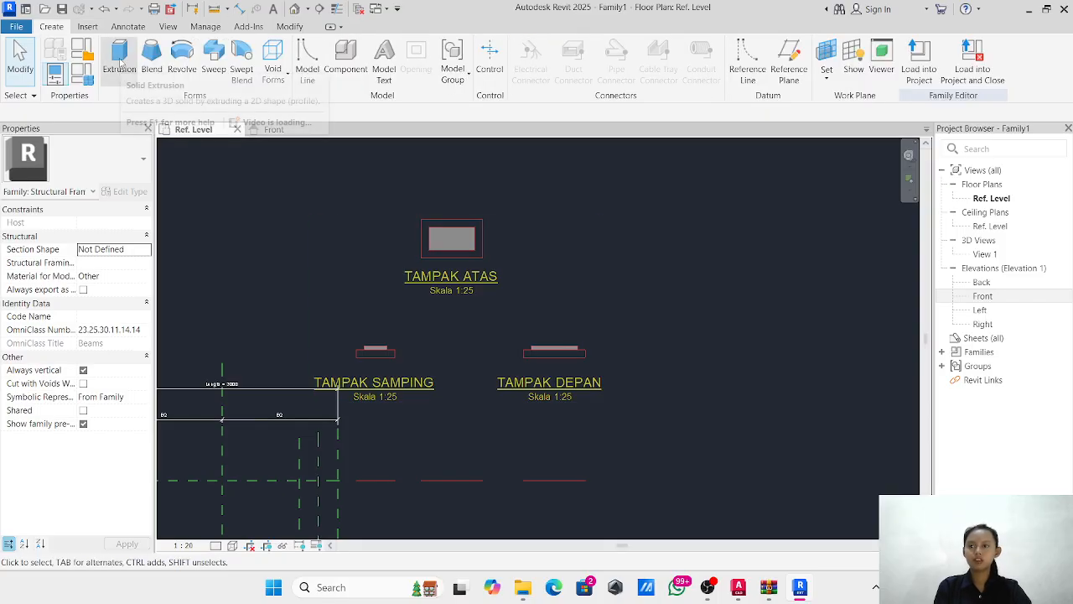
pyautogui.click(117, 61)
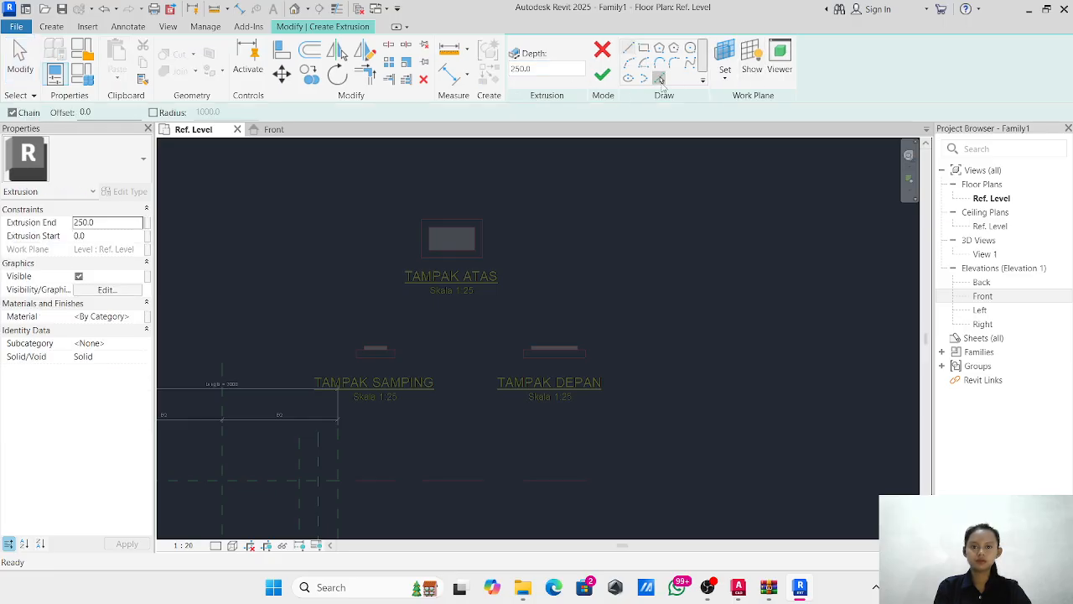
pyautogui.click(660, 79)
pyautogui.scroll(4, 414, 238)
pyautogui.click(421, 242)
pyautogui.click(568, 187)
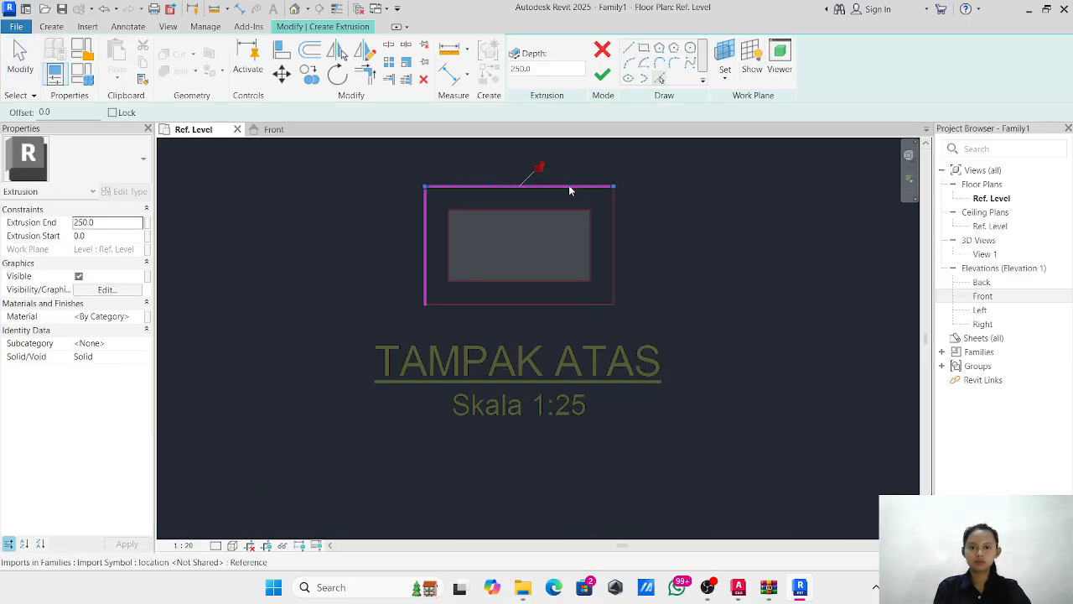
pyautogui.click(614, 218)
pyautogui.click(575, 303)
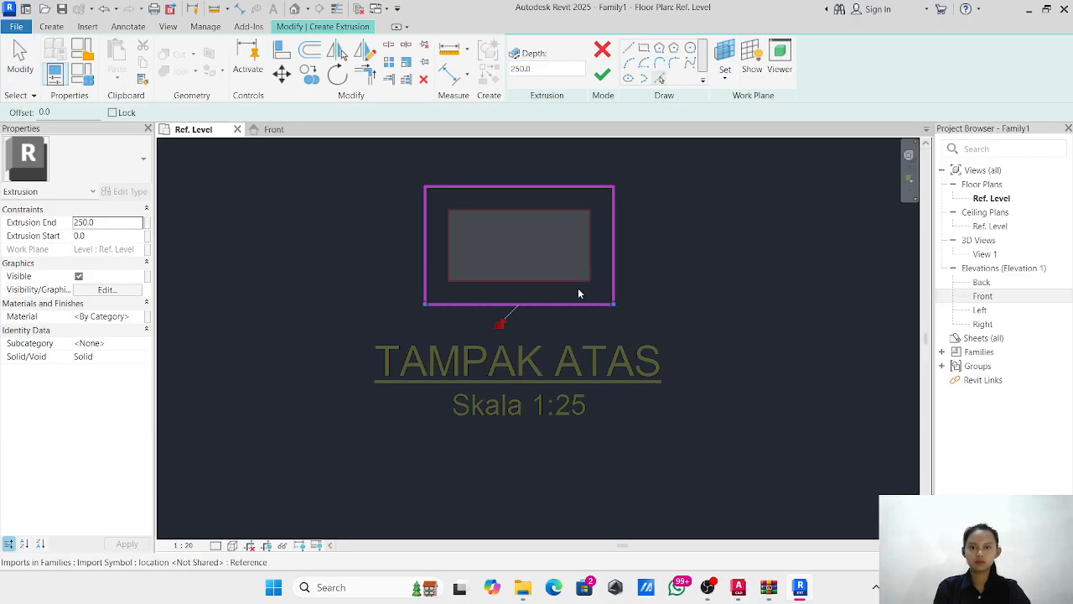
pyautogui.click(603, 76)
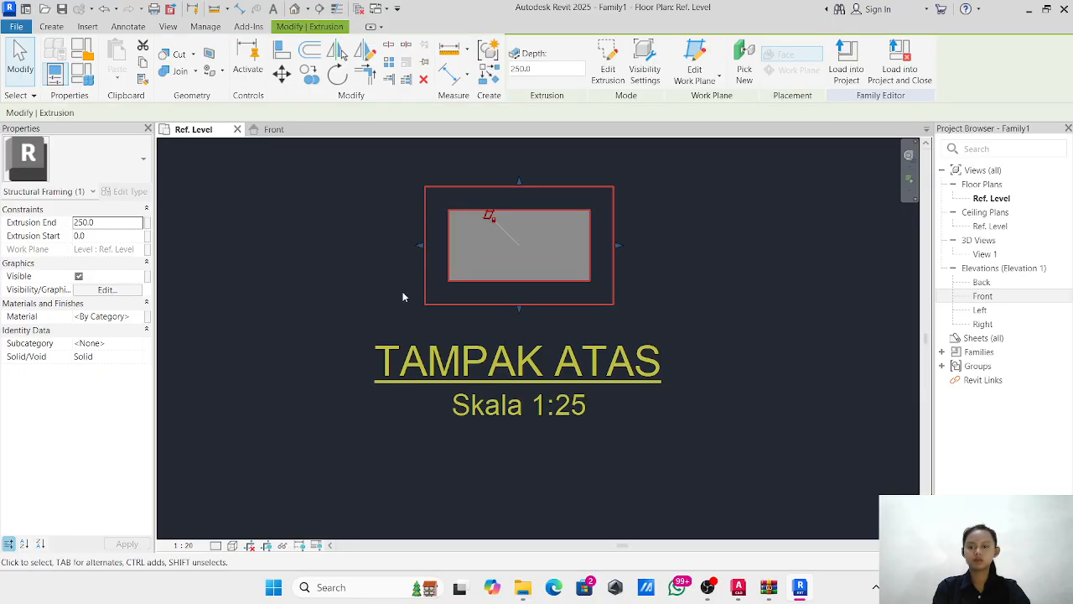
# Move the extrusion by the midpoint of its upper edge to the intersection of the two center reference planes.
pyautogui.click(283, 77)
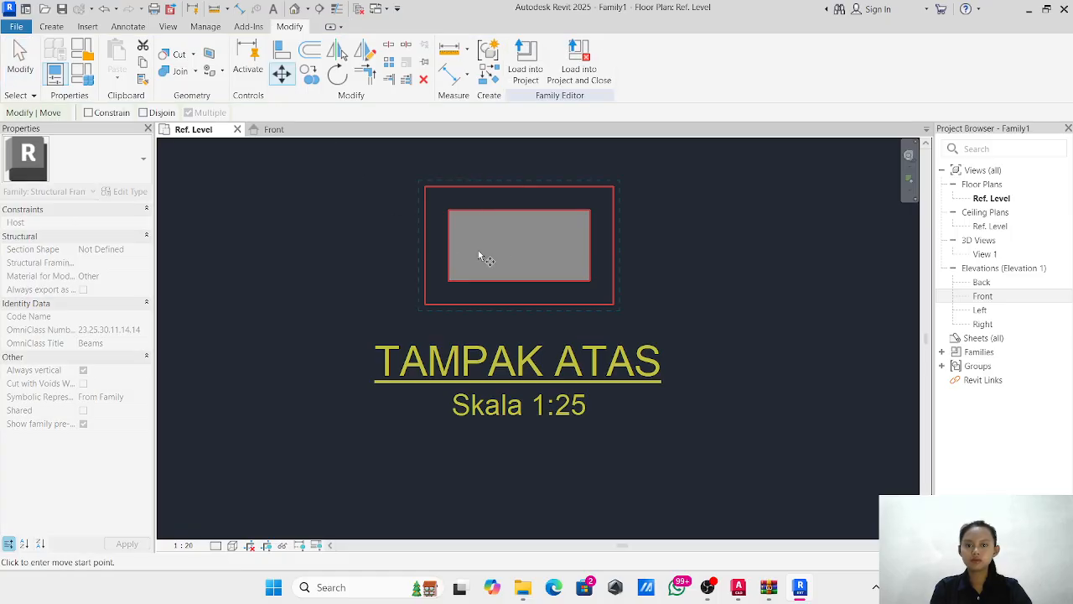
pyautogui.click(519, 186)
pyautogui.scroll(-3, 364, 281)
pyautogui.moveTo(367, 285); pyautogui.dragTo(756, 139, button='middle')
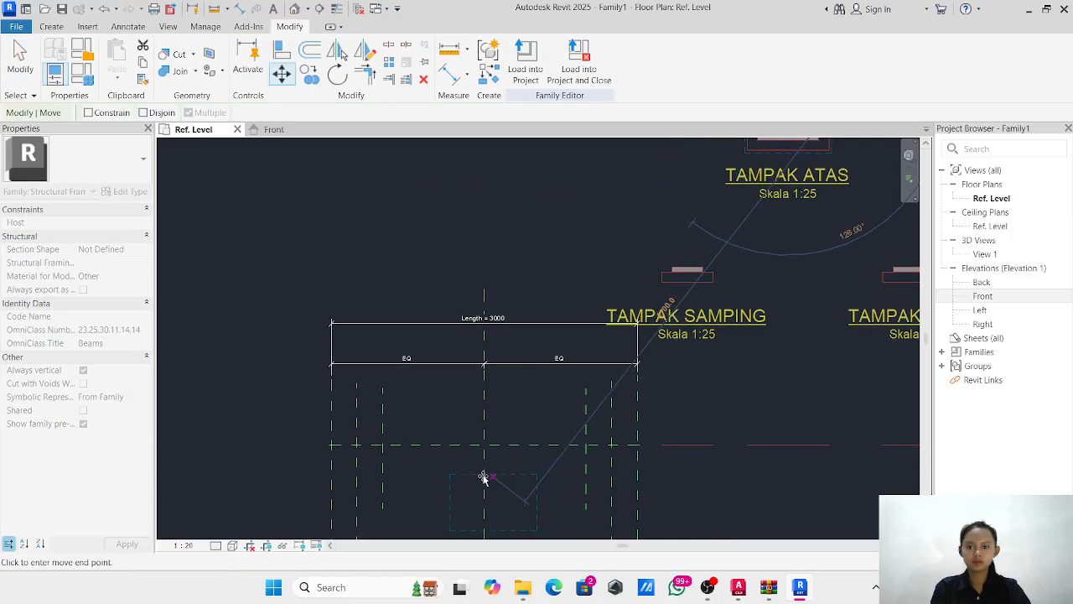
pyautogui.click(482, 445)
pyautogui.press('Escape')
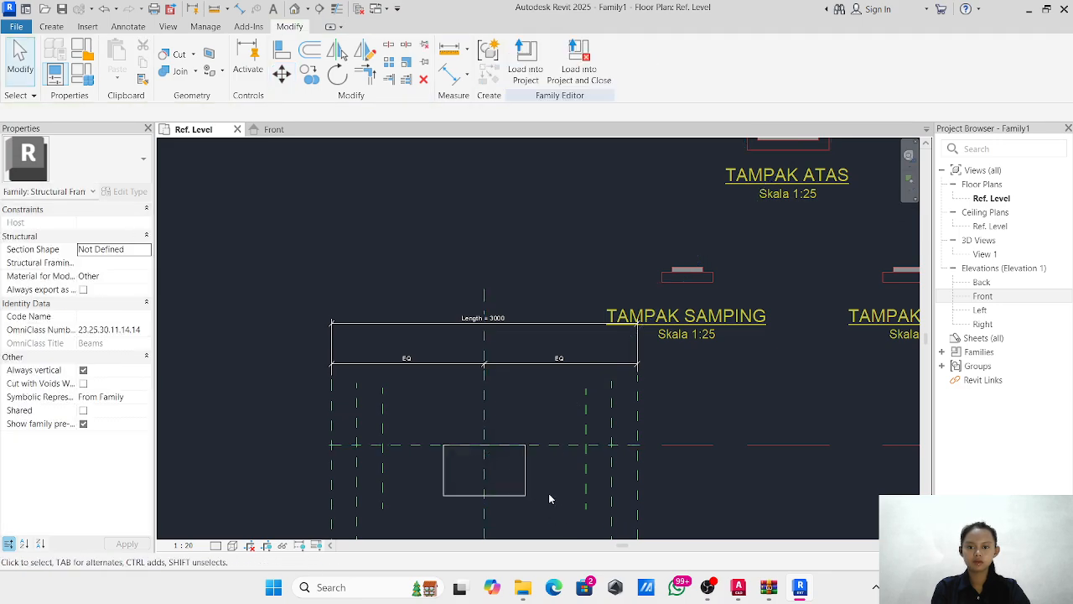
pyautogui.scroll(-2, 504, 420)
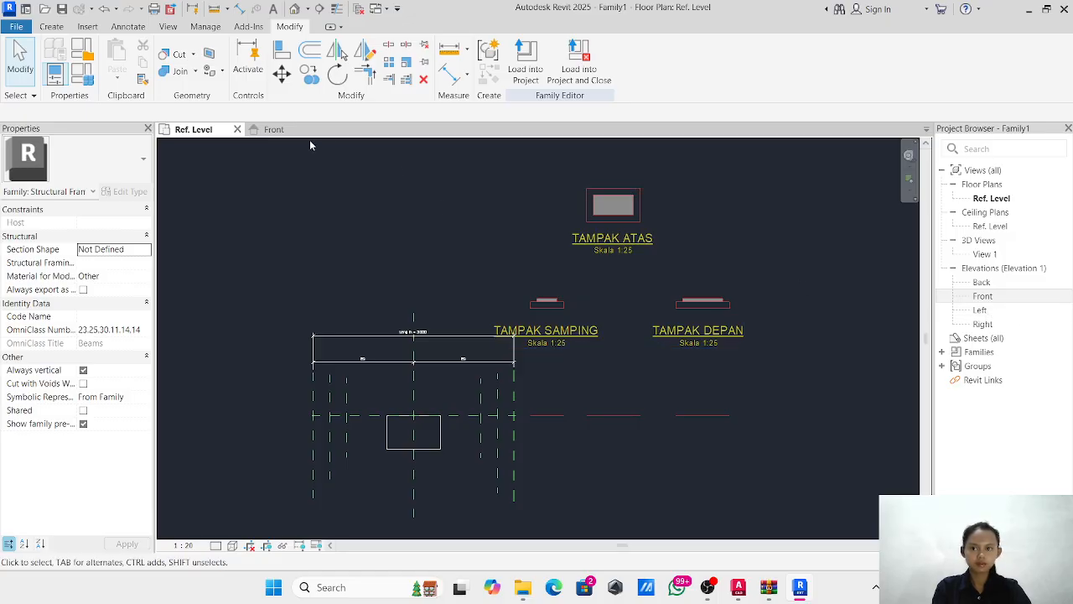
# Open the Front elevation, switch to AutoCAD and dimension the height of the lower rectangle in TAMPAK DEPAN beside its left edge.
pyautogui.click(281, 131)
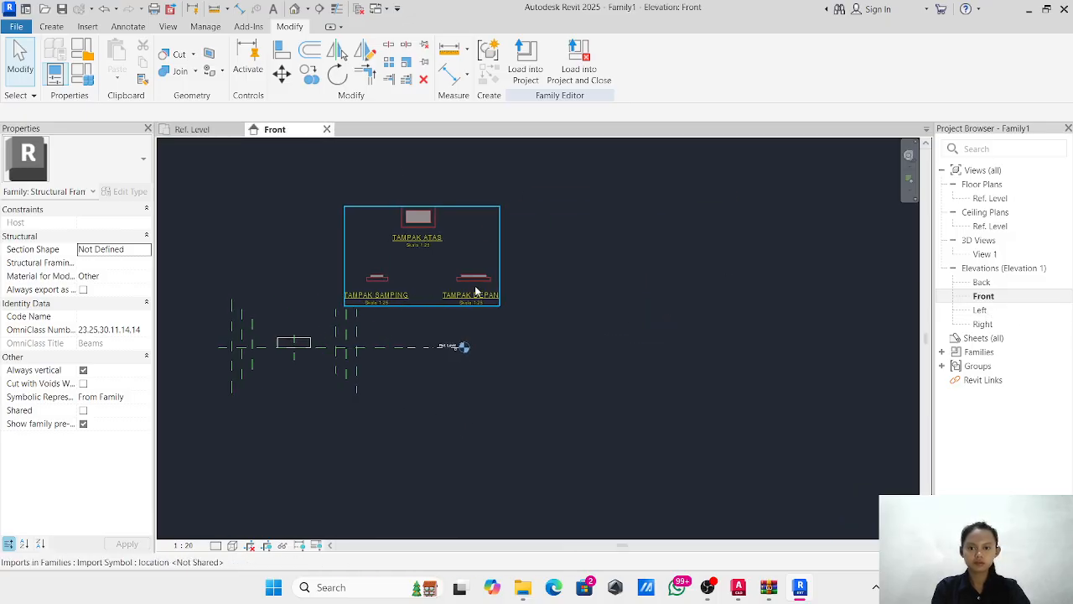
pyautogui.scroll(3, 470, 286)
pyautogui.moveTo(397, 309); pyautogui.dragTo(555, 350, button='middle')
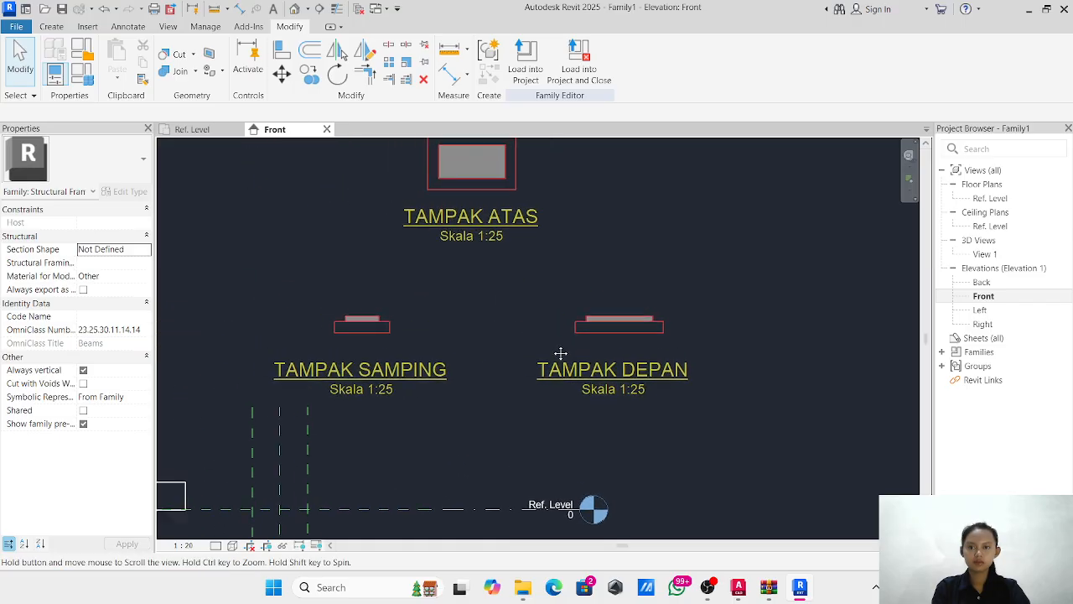
pyautogui.moveTo(742, 594)
pyautogui.click(738, 546)
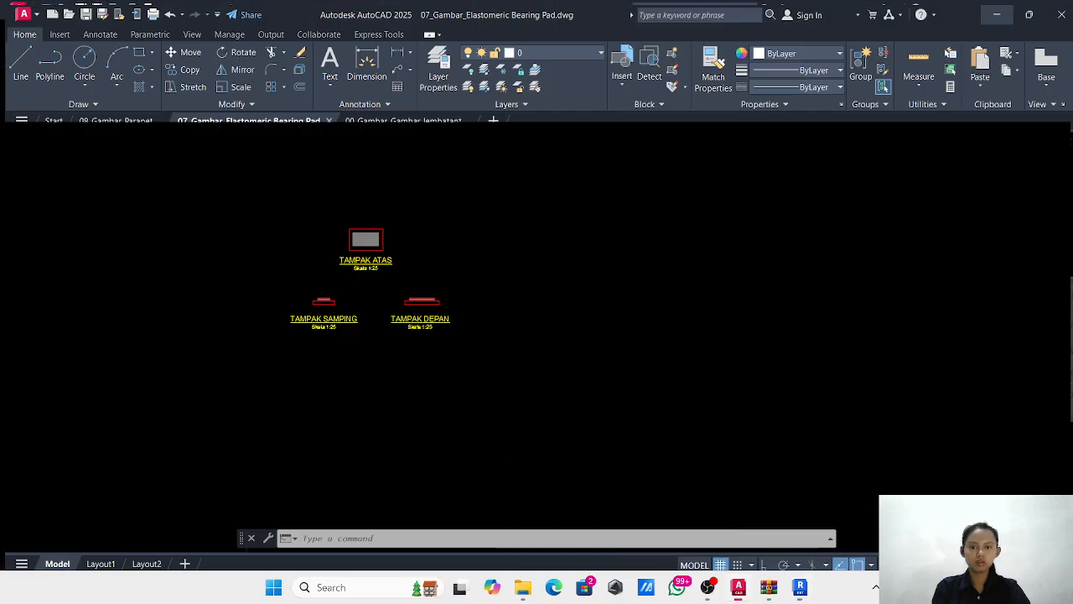
pyautogui.scroll(8, 390, 278)
pyautogui.click(362, 59)
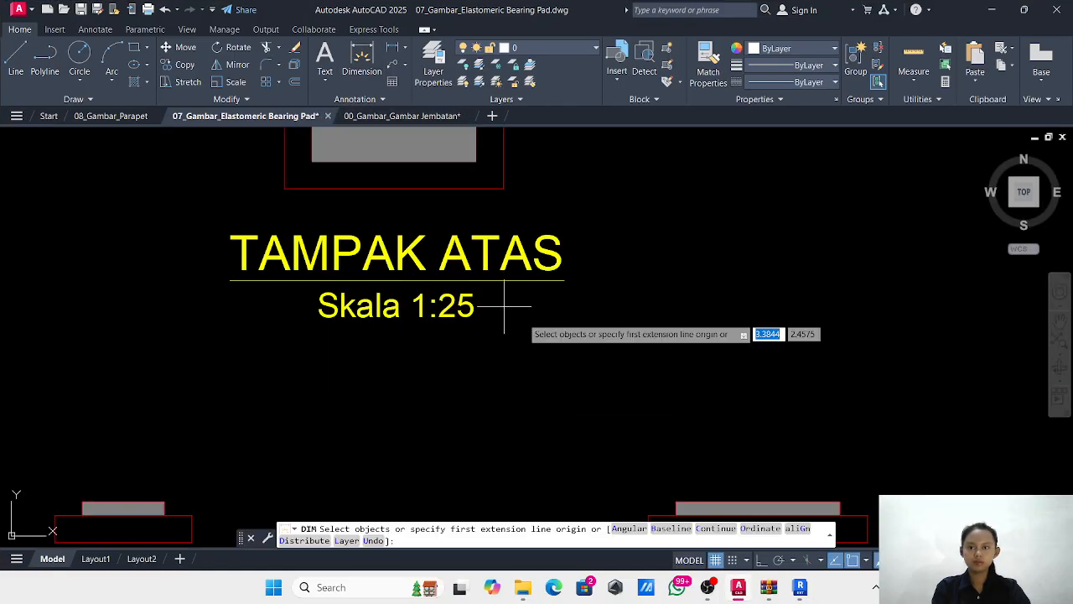
pyautogui.scroll(-4, 413, 178)
pyautogui.scroll(8, 475, 273)
pyautogui.press('Return')
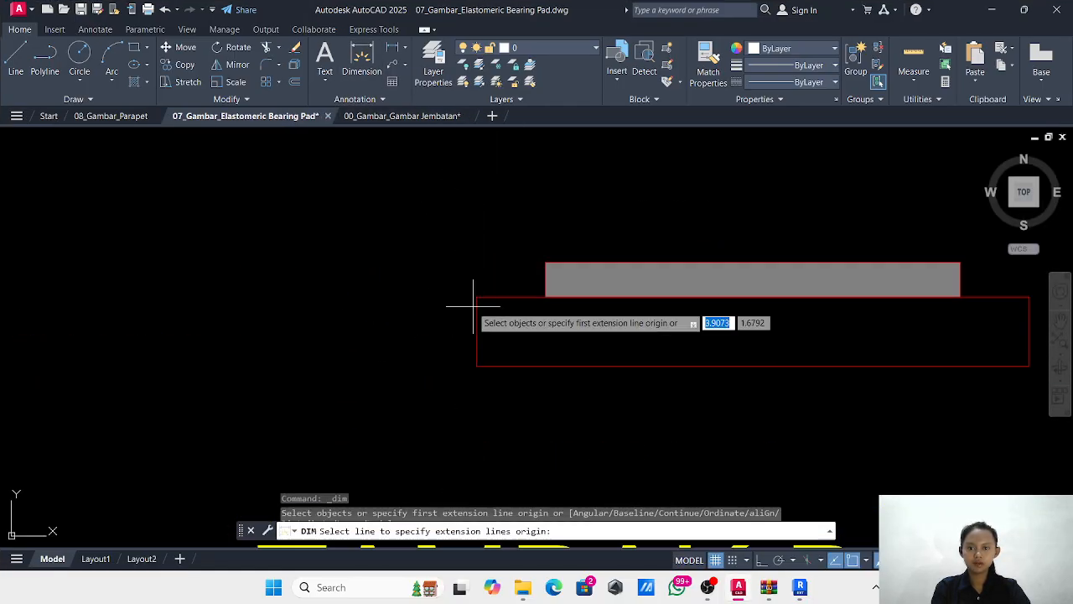
pyautogui.click(476, 296)
pyautogui.click(476, 365)
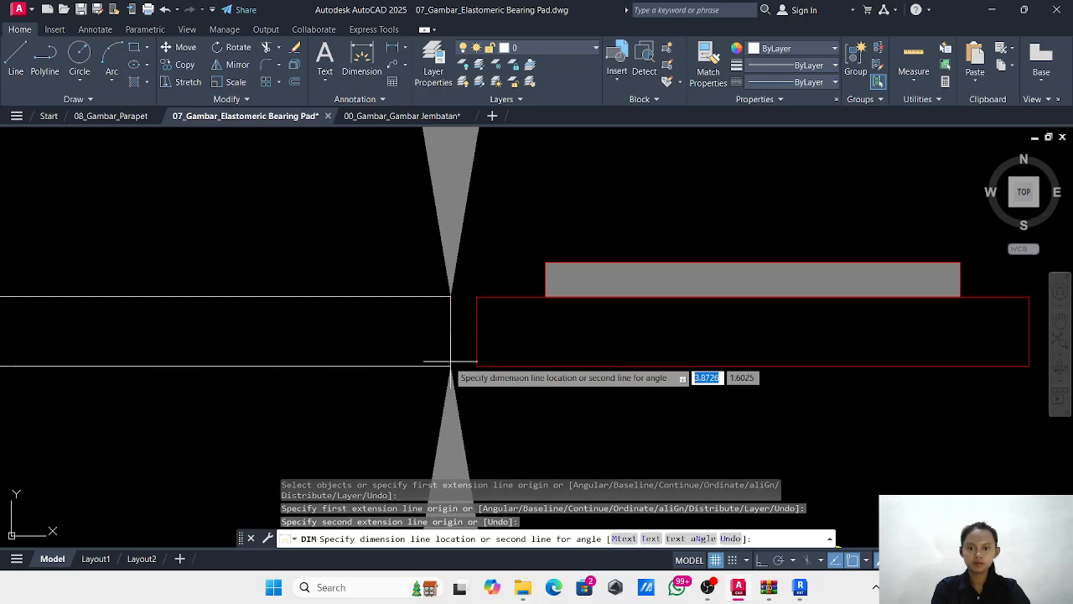
pyautogui.click(448, 366)
pyautogui.press('Return')
# Examine the new height dimension against the bearing pad views and end the dimension command.
pyautogui.scroll(-6, 428, 369)
pyautogui.scroll(4, 408, 360)
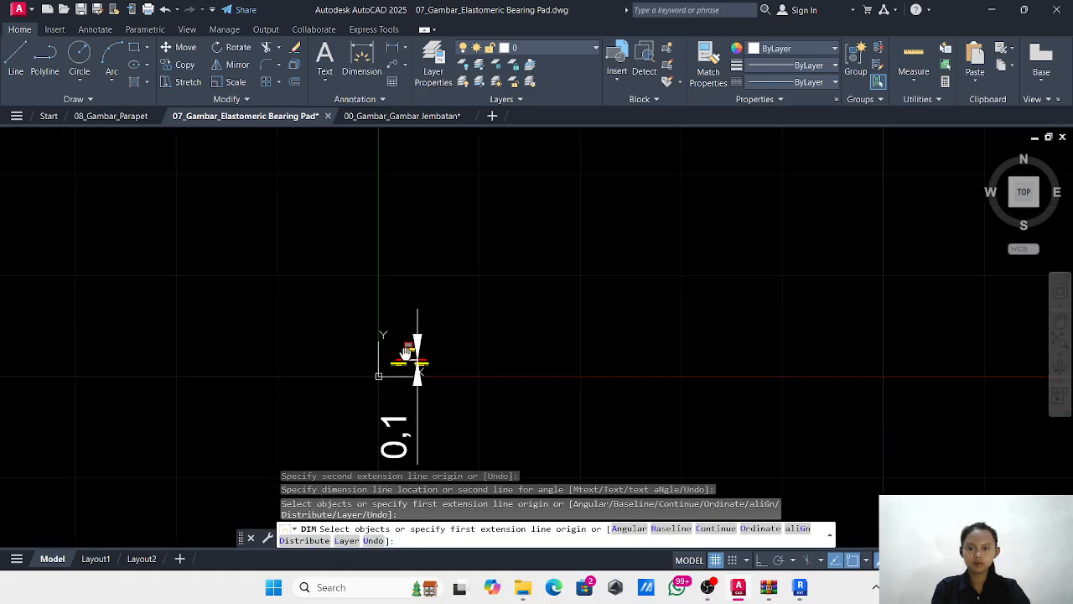
pyautogui.scroll(5, 411, 311)
pyautogui.scroll(-5, 364, 300)
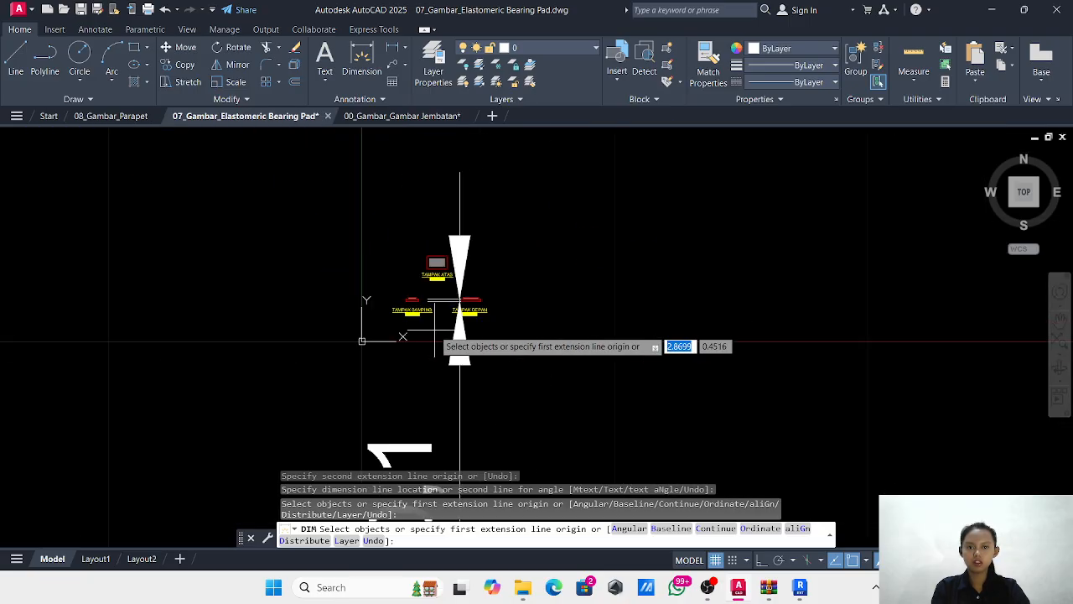
pyautogui.scroll(2, 379, 220)
pyautogui.press('Return')
pyautogui.scroll(6, 448, 197)
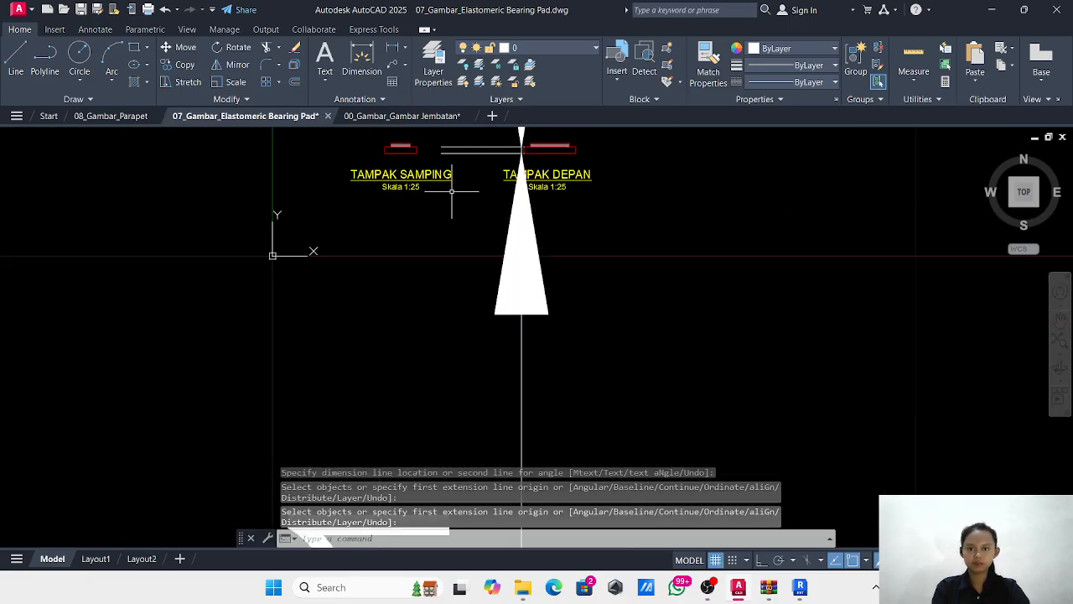
pyautogui.moveTo(458, 216); pyautogui.dragTo(497, 414, button='middle')
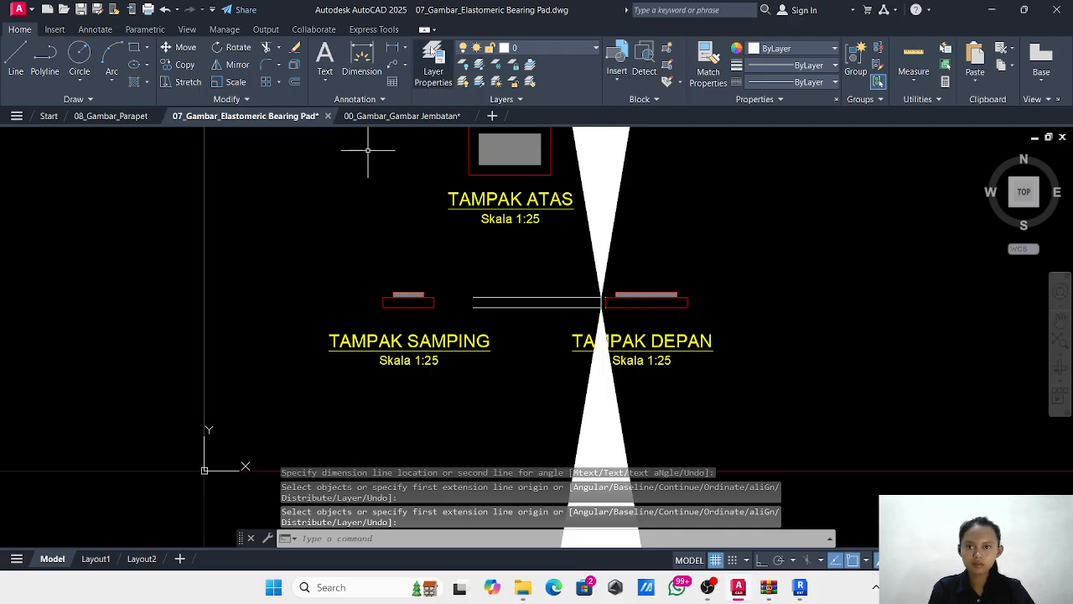
pyautogui.click(362, 60)
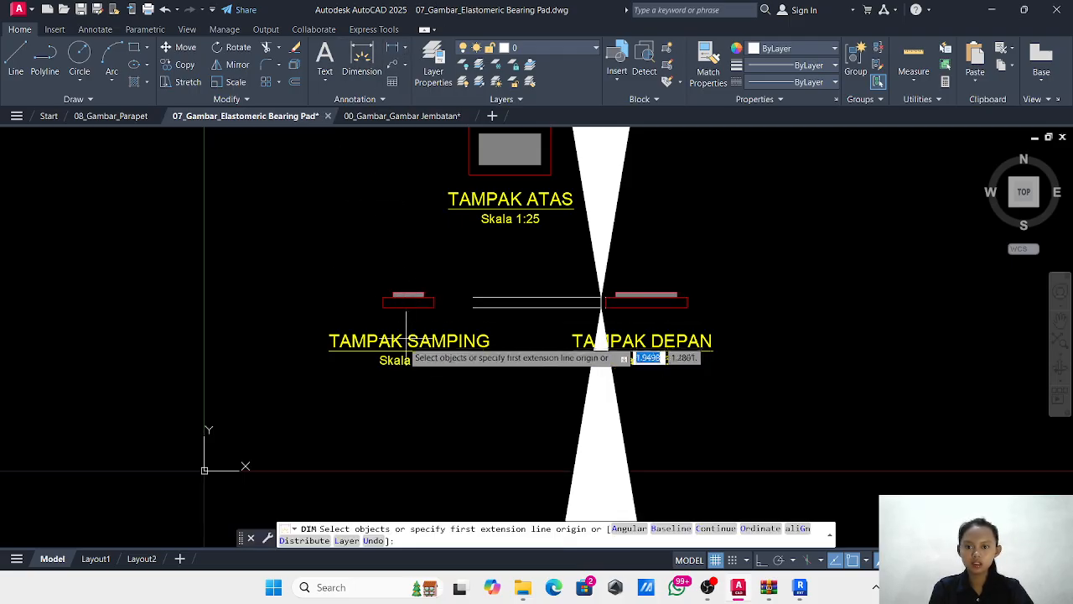
pyautogui.scroll(10, 392, 339)
pyautogui.scroll(-2, 333, 235)
pyautogui.moveTo(325, 223); pyautogui.dragTo(325, 385, button='middle')
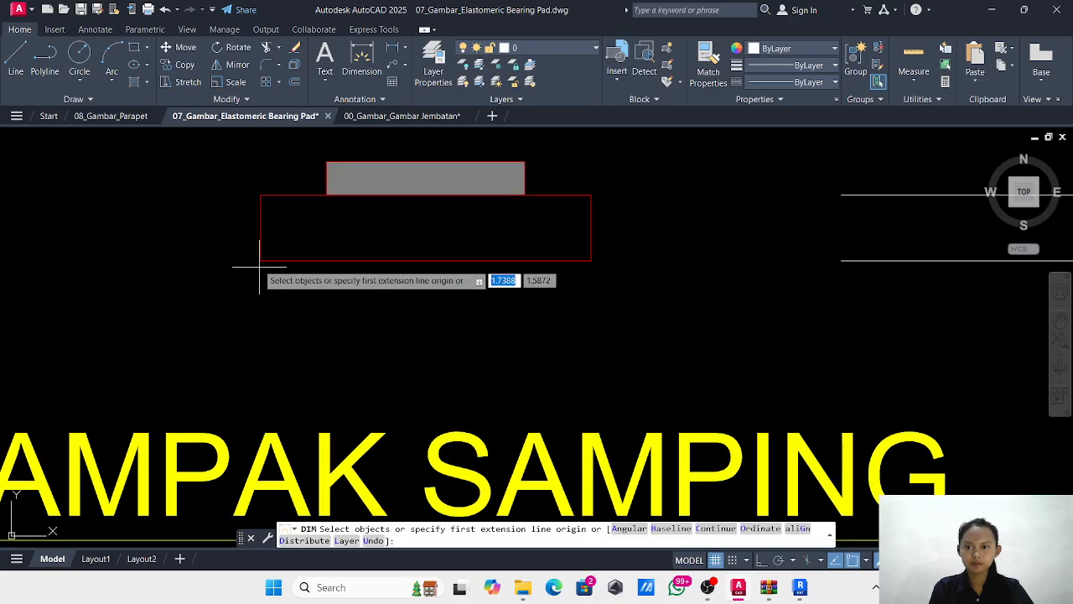
pyautogui.scroll(-10, 664, 193)
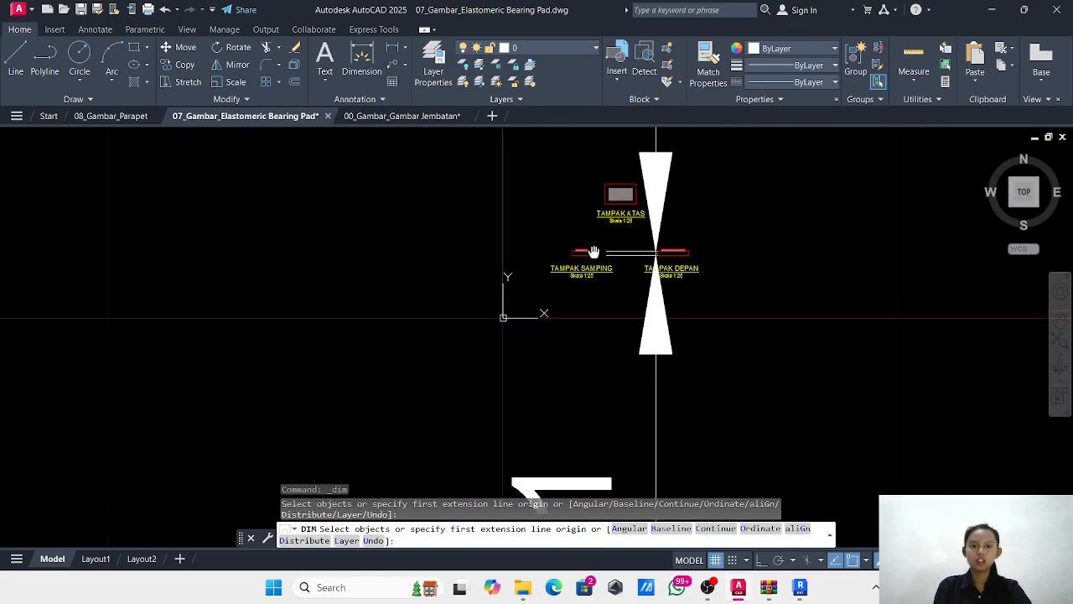
pyautogui.scroll(2, 616, 192)
pyautogui.press('Escape')
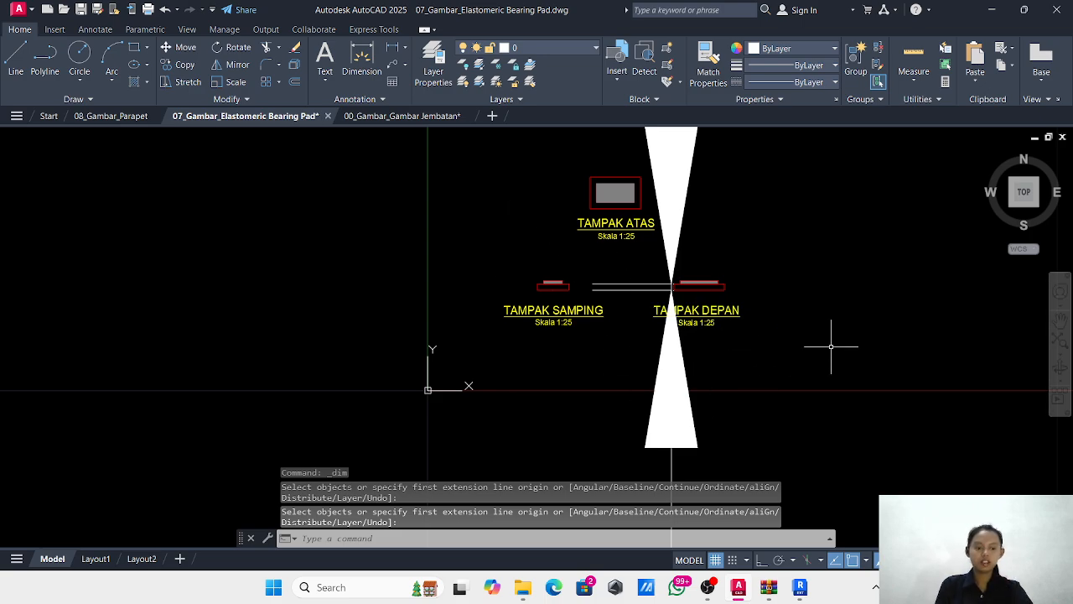
# Read the height dimension's text in the AutoCAD drawing and return to the Front elevation in Revit.
pyautogui.scroll(-6, 620, 320)
pyautogui.moveTo(606, 323); pyautogui.dragTo(523, 207, button='middle')
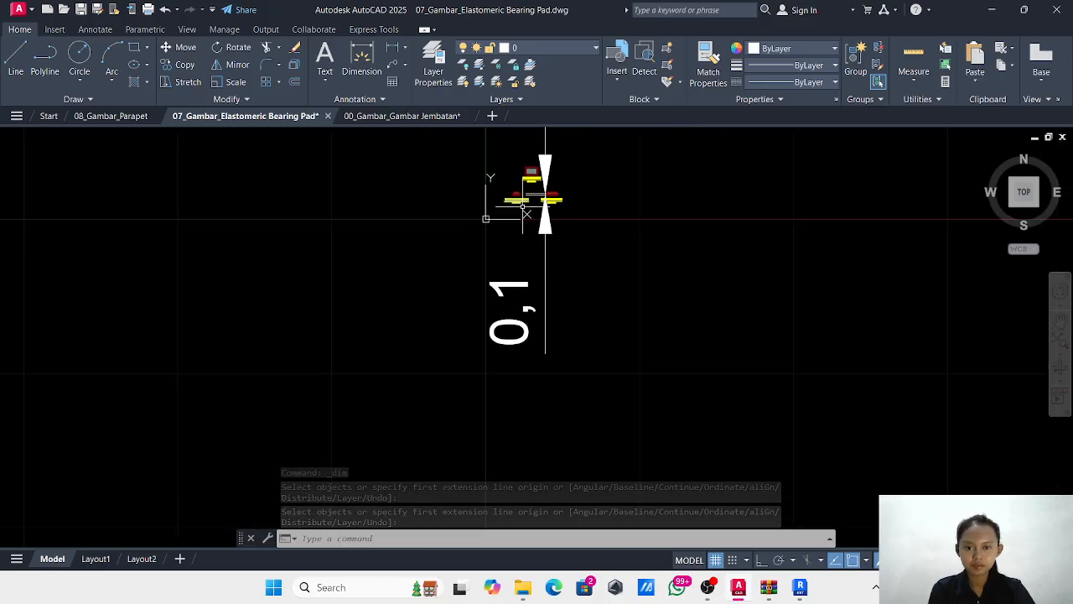
pyautogui.click(800, 587)
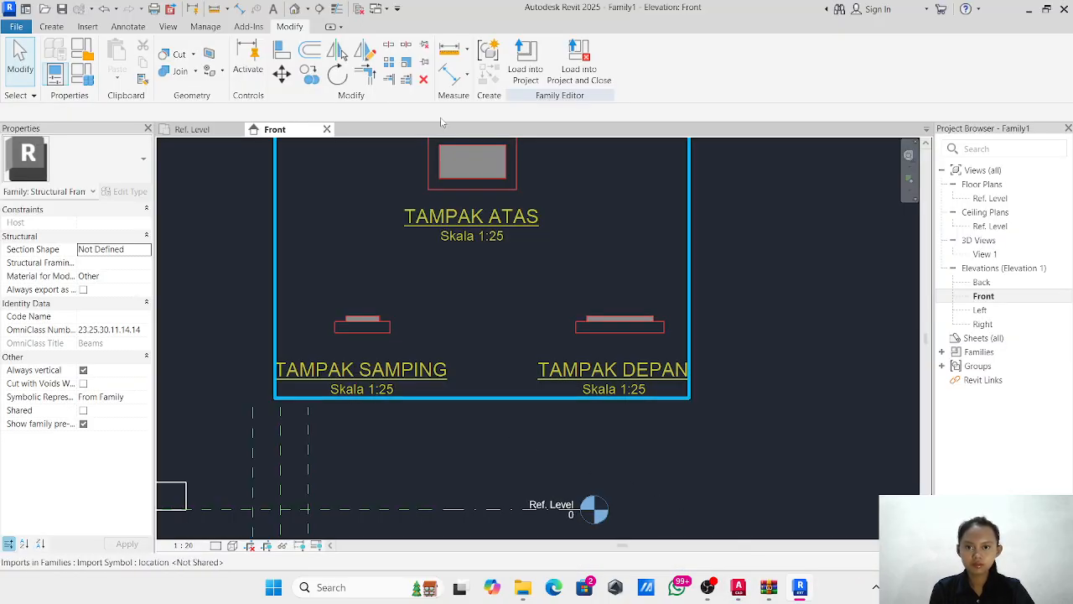
pyautogui.scroll(-2, 419, 360)
pyautogui.moveTo(419, 360); pyautogui.dragTo(527, 295, button='middle')
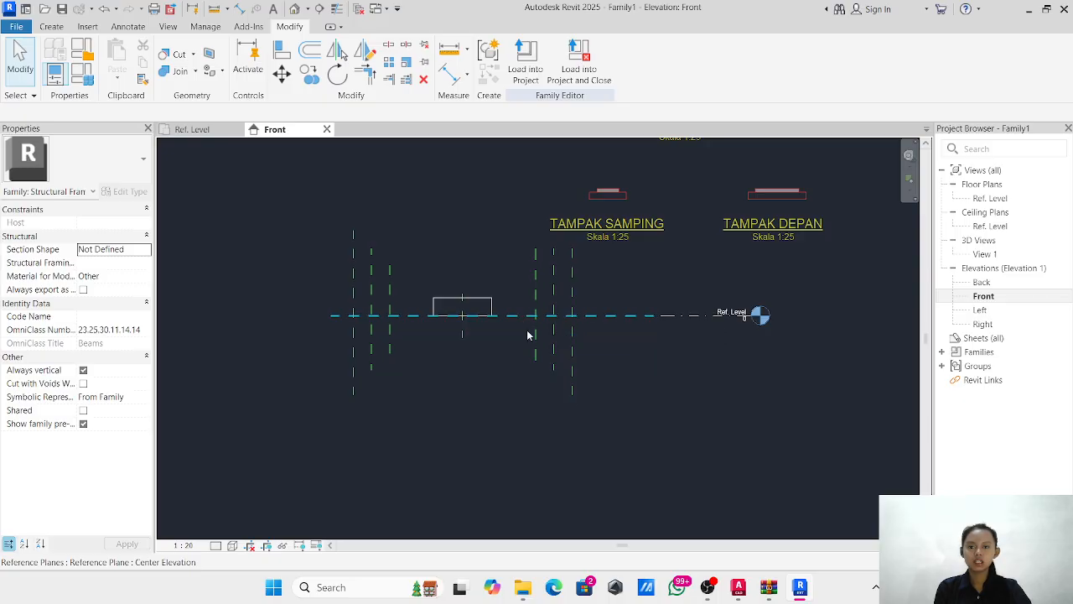
pyautogui.click(737, 590)
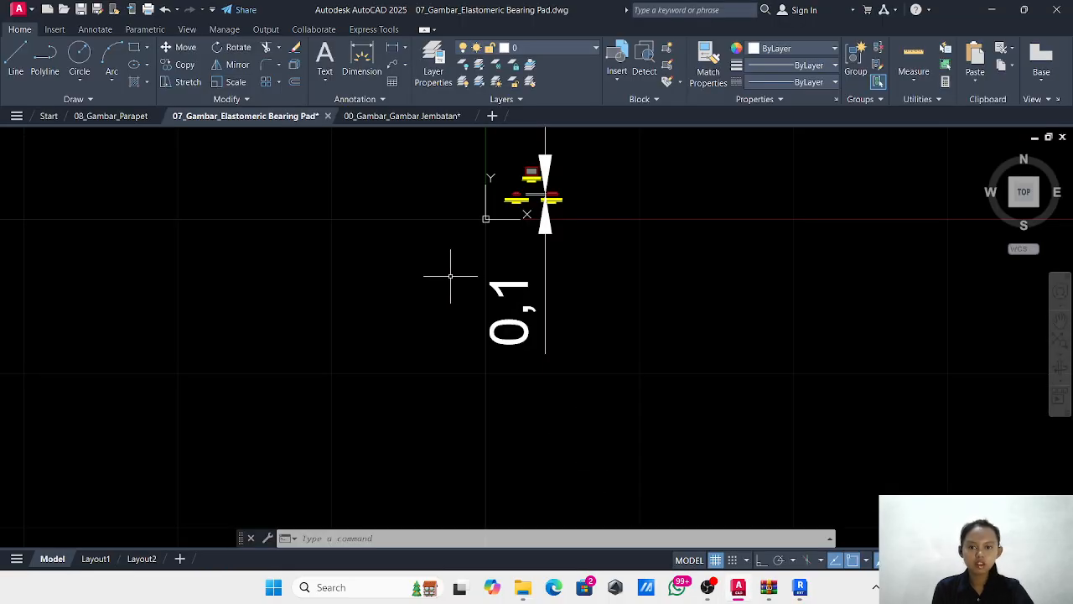
pyautogui.click(800, 589)
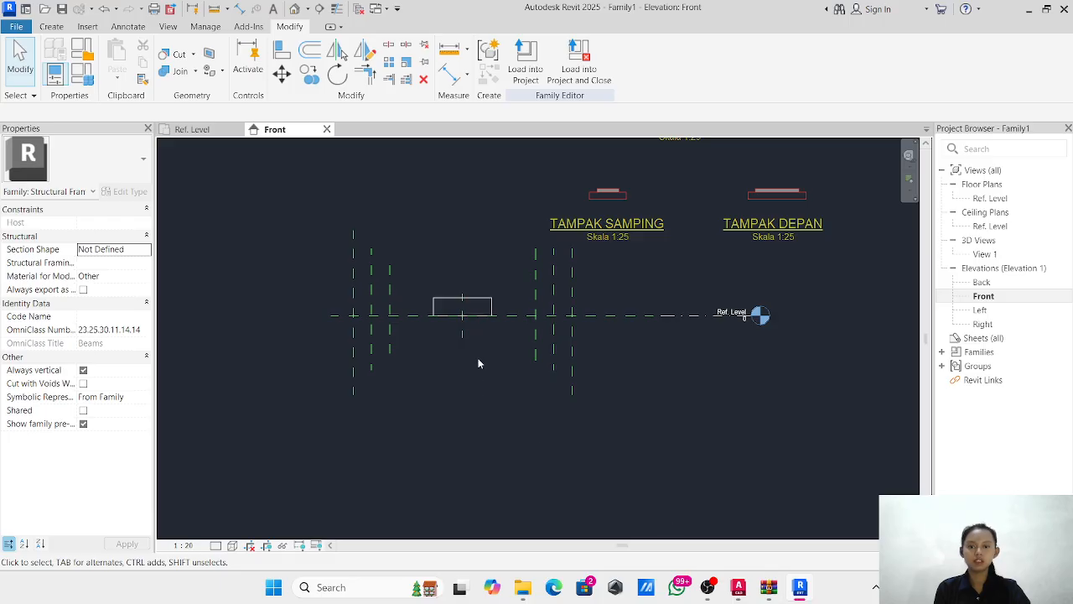
# Place reference lines offset 50 above and below the Center Elevation plane, using Reference Plane : Center (Front/Back) as the work plane.
pyautogui.click(512, 315)
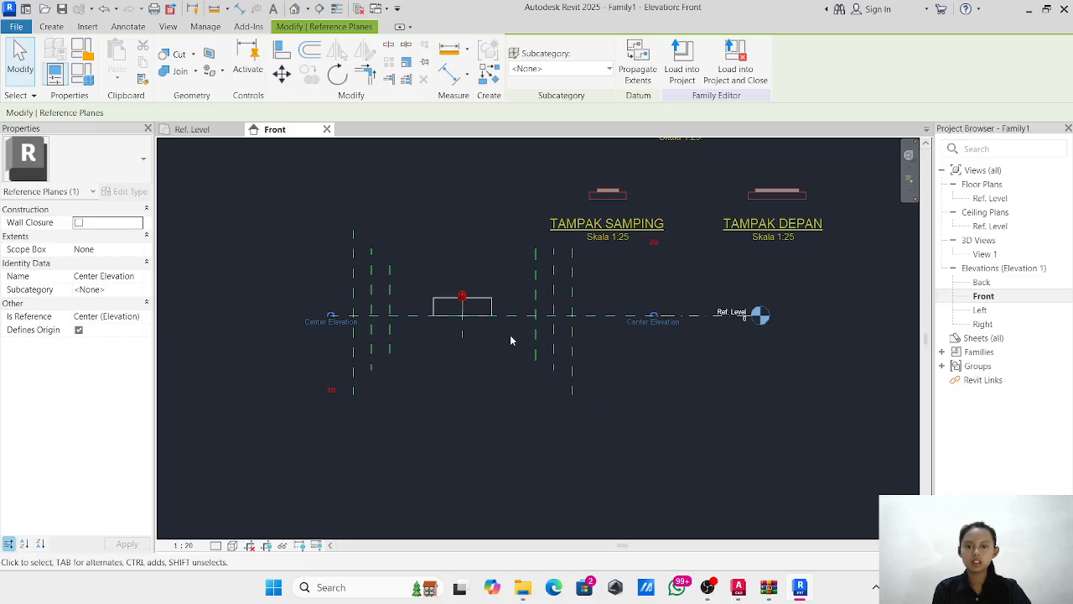
pyautogui.press('Escape')
pyautogui.click(51, 27)
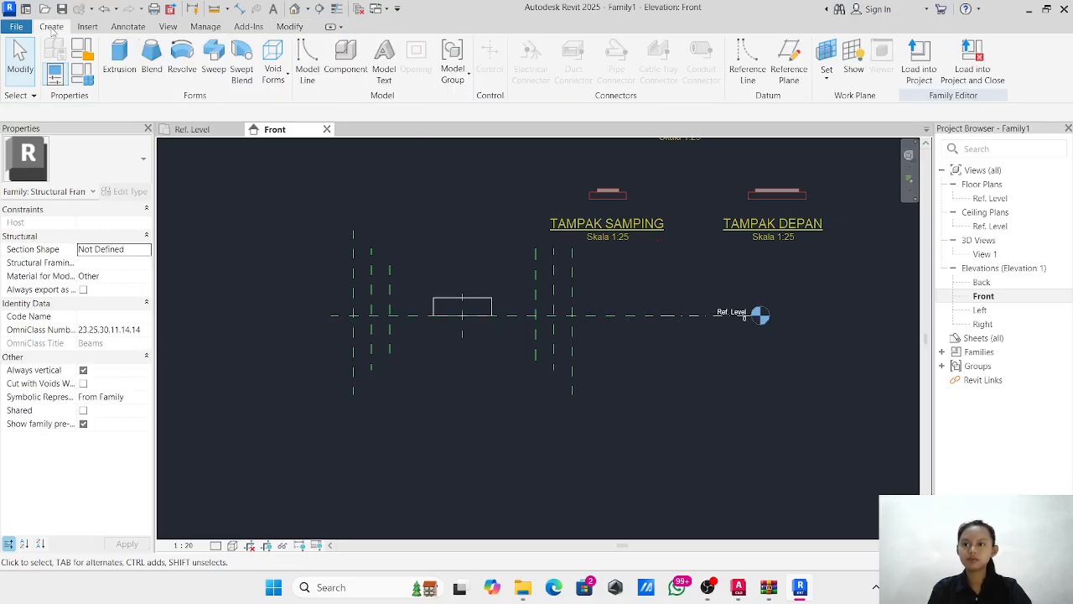
pyautogui.click(747, 60)
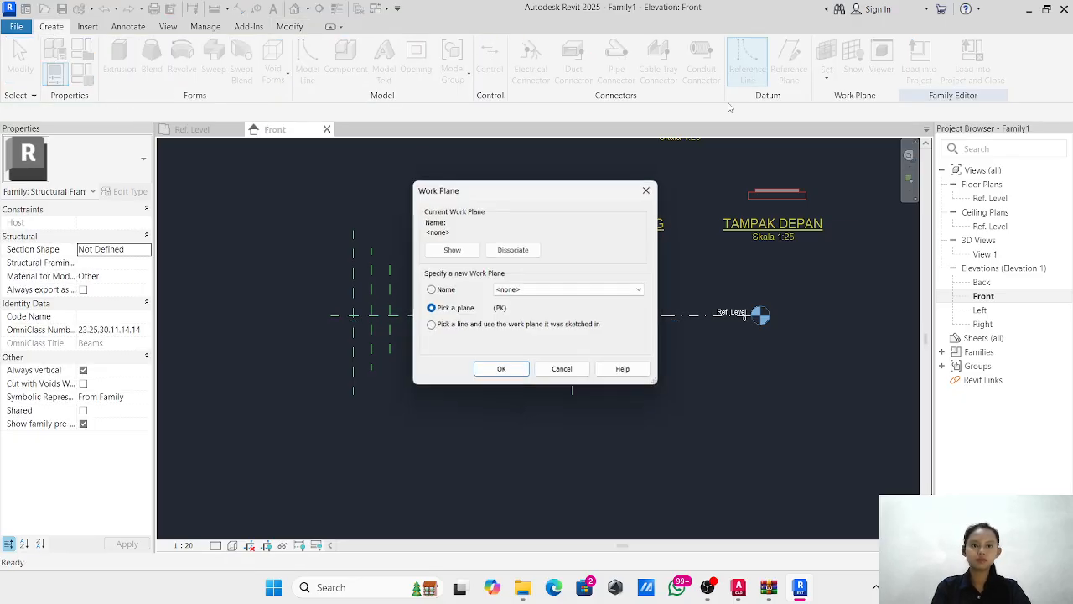
pyautogui.click(531, 291)
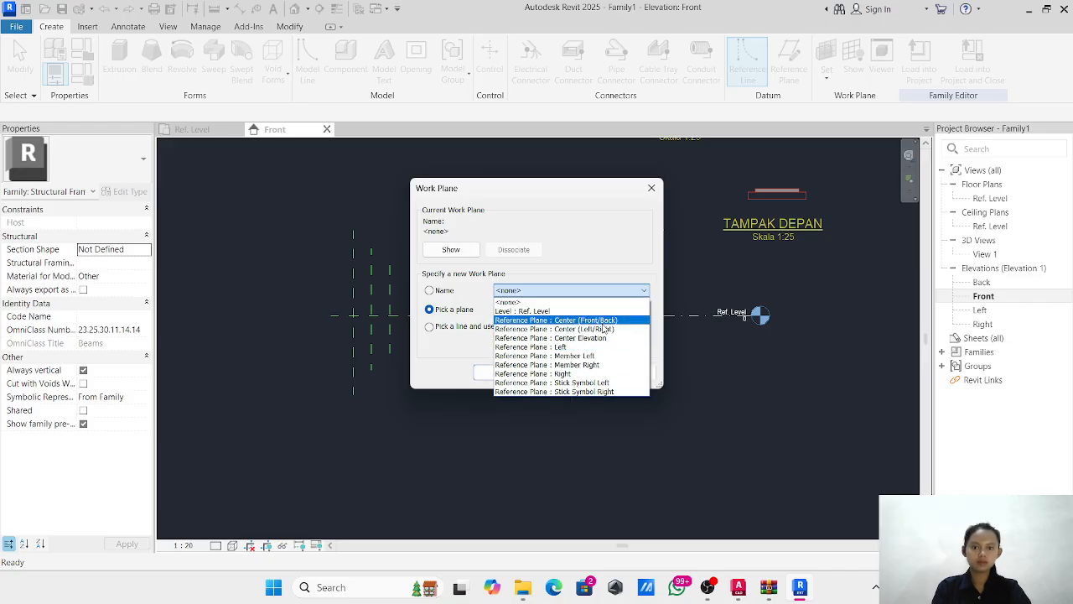
pyautogui.click(587, 321)
pyautogui.click(494, 372)
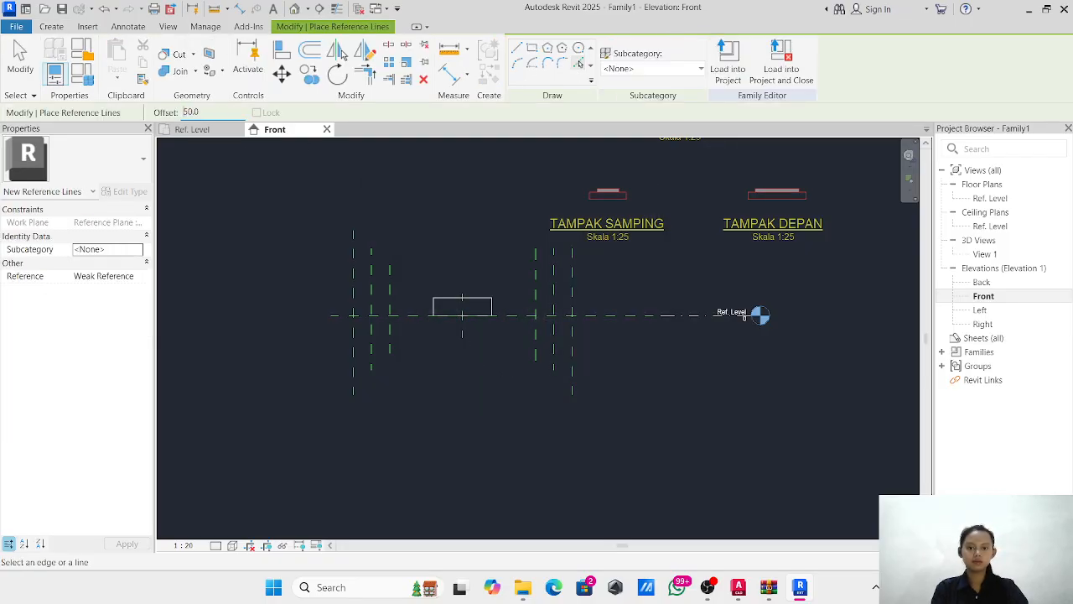
pyautogui.click(410, 320)
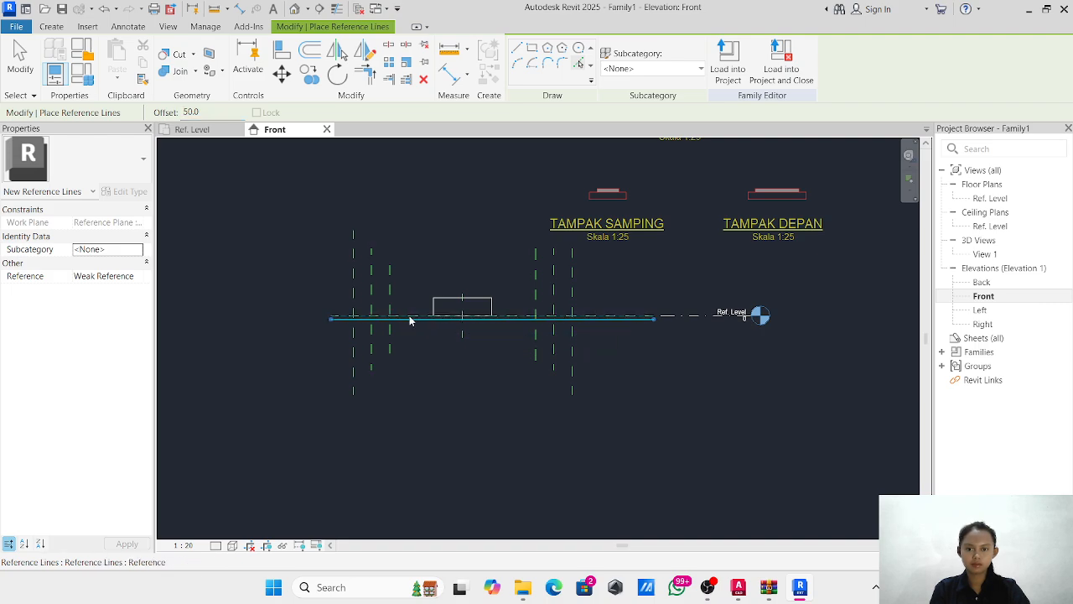
pyautogui.scroll(4, 415, 318)
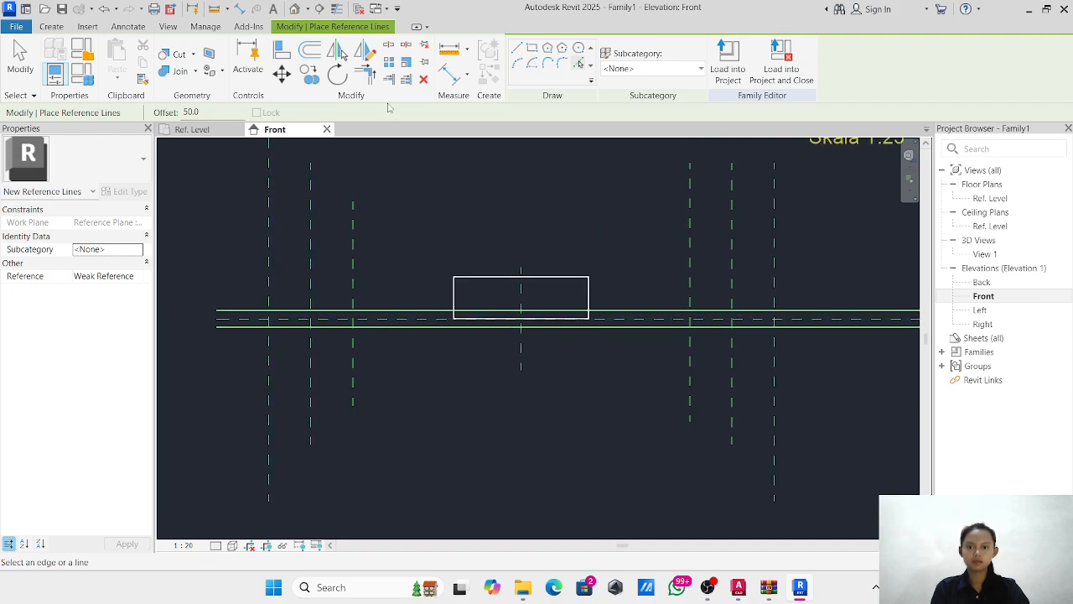
pyautogui.press('Escape')
# Align the extrusion's upper and lower edges to the two offset reference lines and check the solid in the 3D view.
pyautogui.click(282, 51)
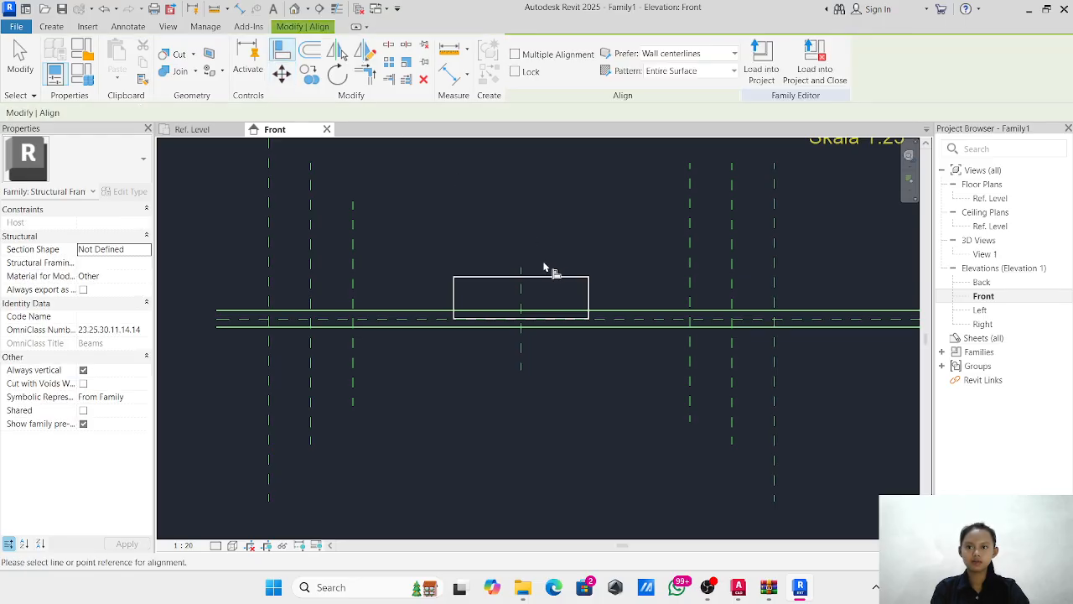
pyautogui.scroll(2, 555, 274)
pyautogui.click(663, 343)
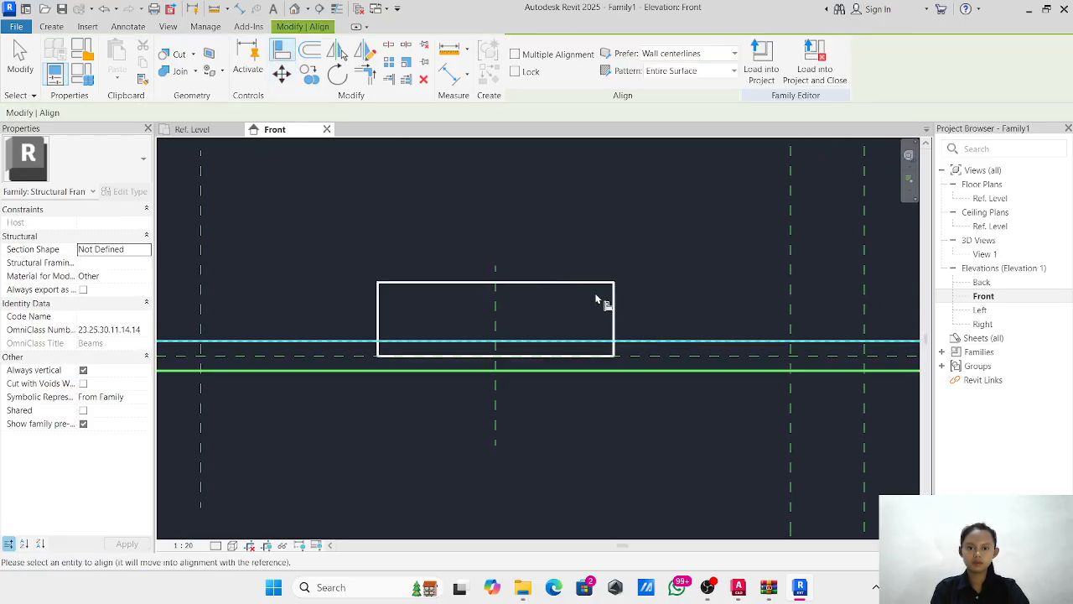
pyautogui.click(595, 285)
pyautogui.click(685, 370)
pyautogui.click(600, 355)
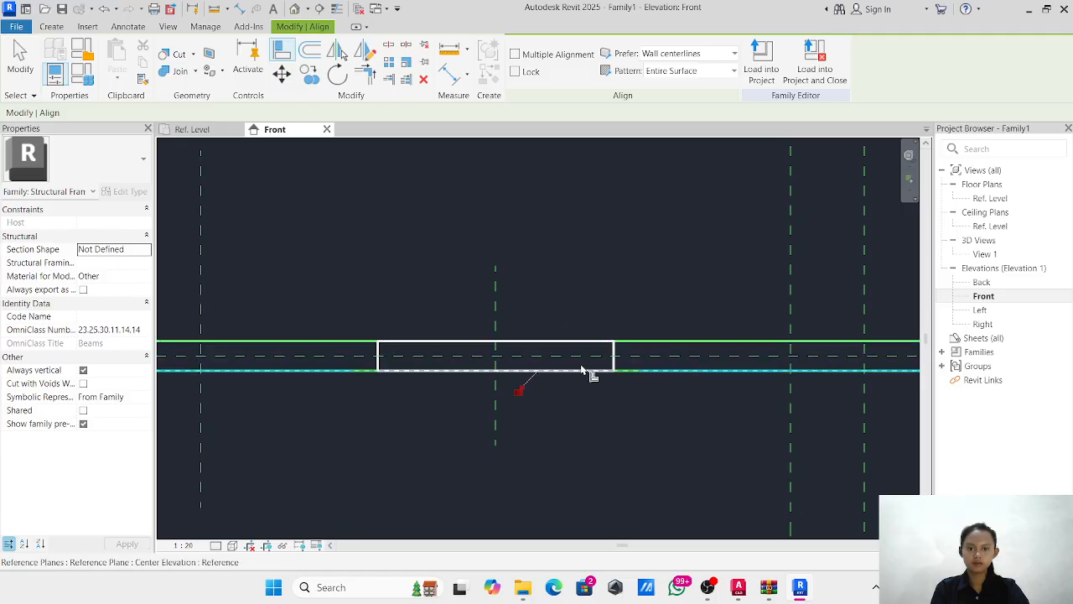
pyautogui.press('Escape')
pyautogui.press('Escape')
pyautogui.click(295, 9)
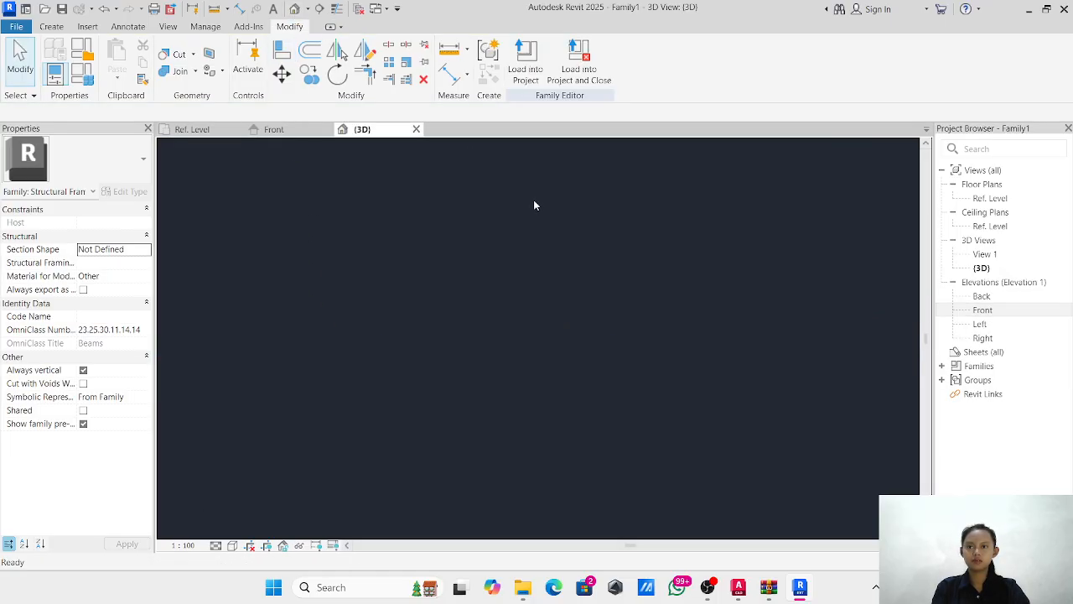
pyautogui.scroll(3, 465, 393)
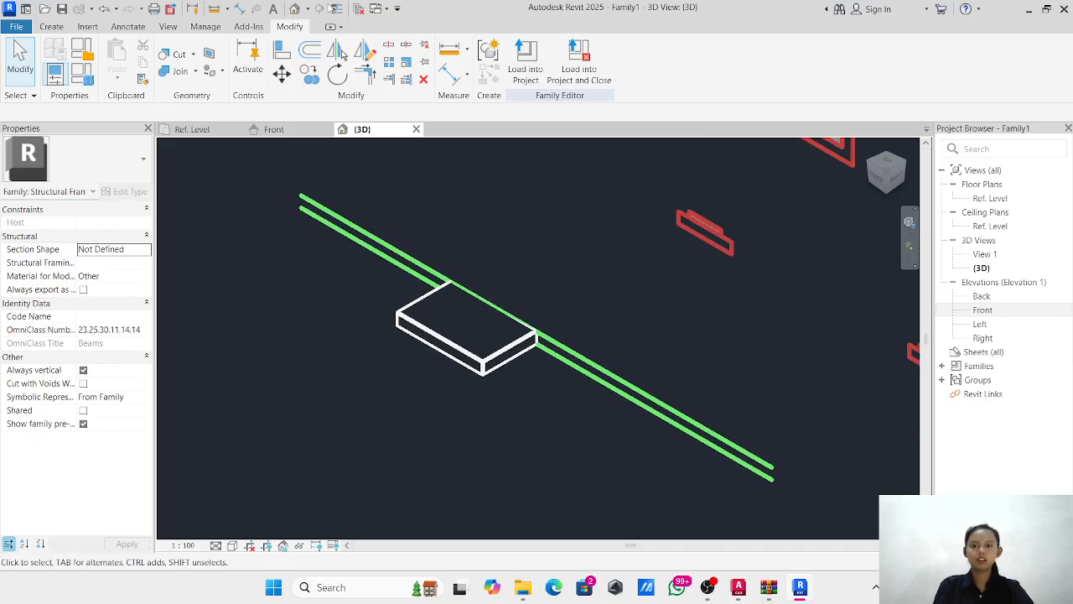
# Start a new extrusion in the Ref. Level plan and sketch a rectangle about 480 by 220 inside TAMPAK ATAS's gray area.
pyautogui.click(198, 131)
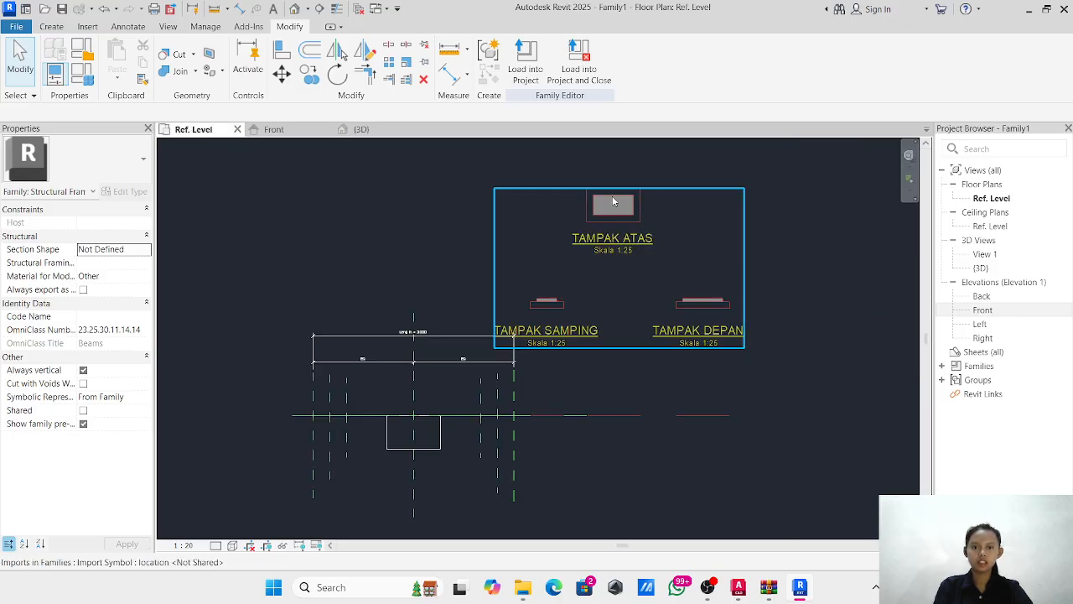
pyautogui.scroll(4, 613, 202)
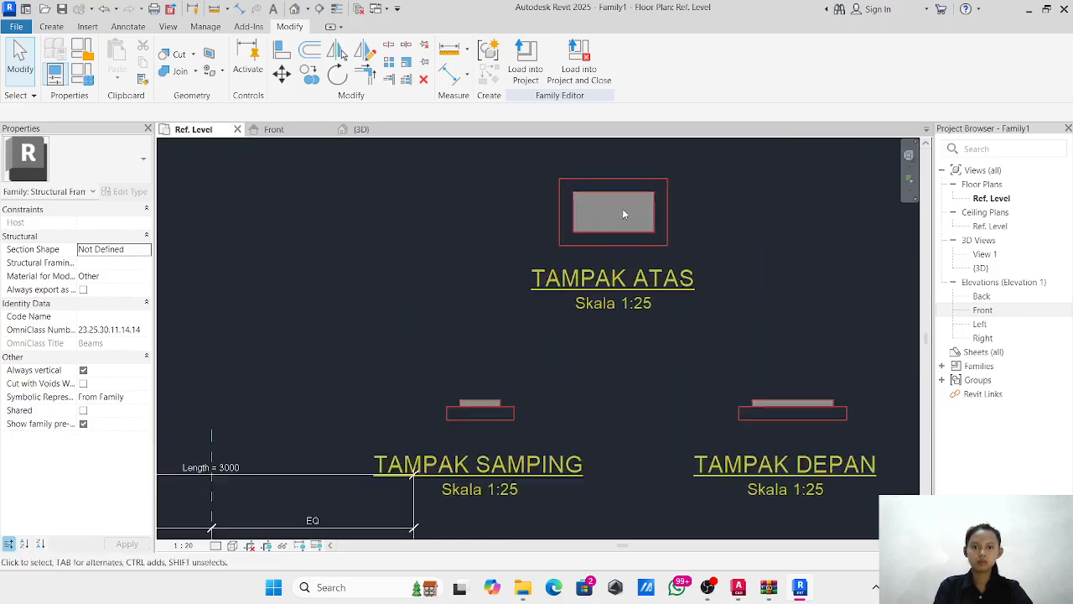
pyautogui.click(62, 27)
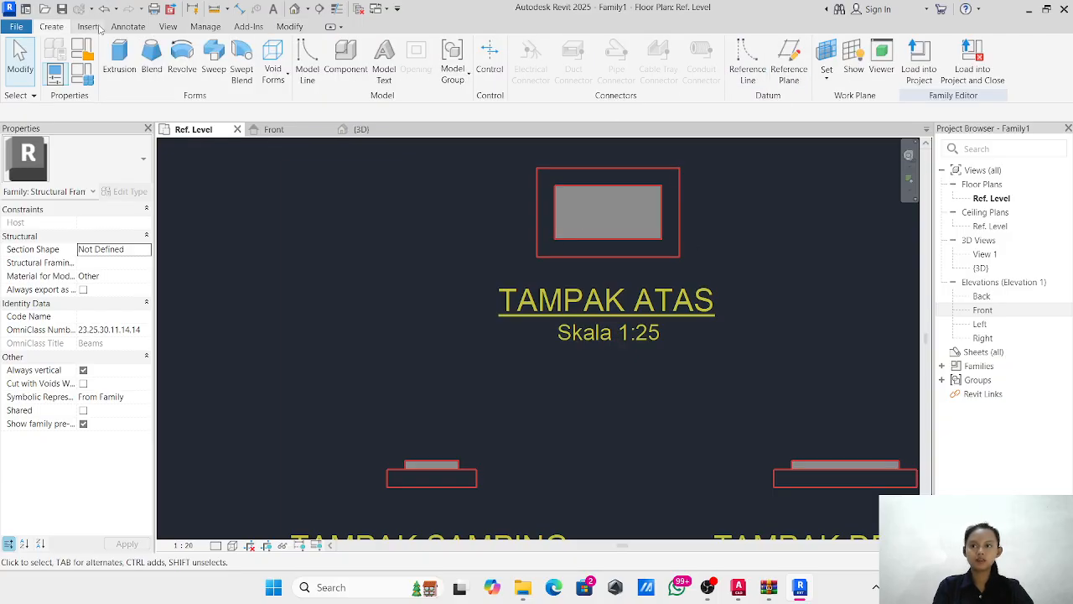
pyautogui.click(119, 60)
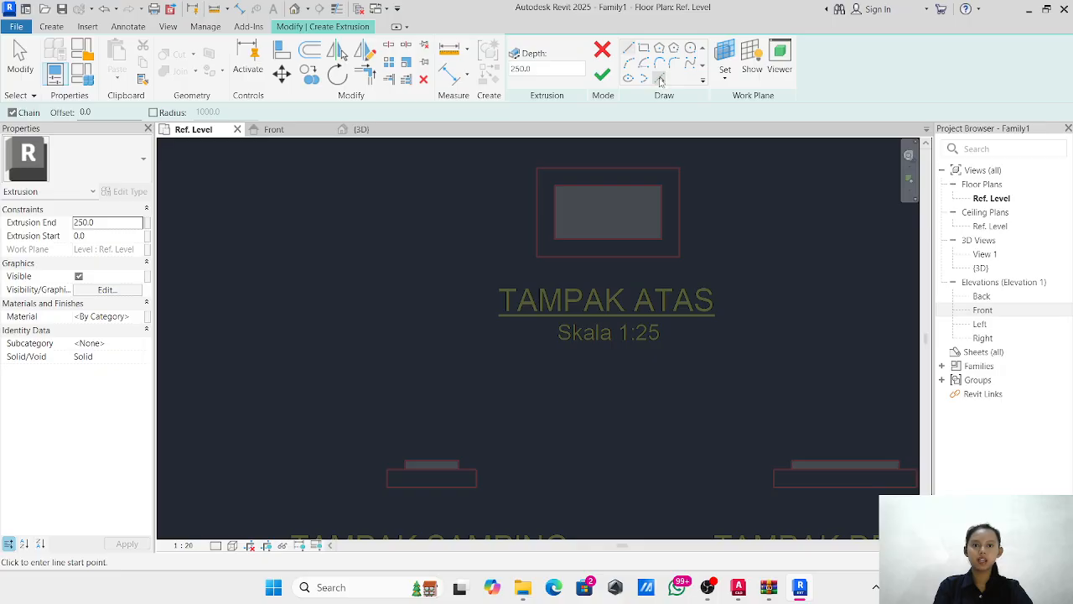
pyautogui.click(643, 48)
pyautogui.scroll(3, 591, 199)
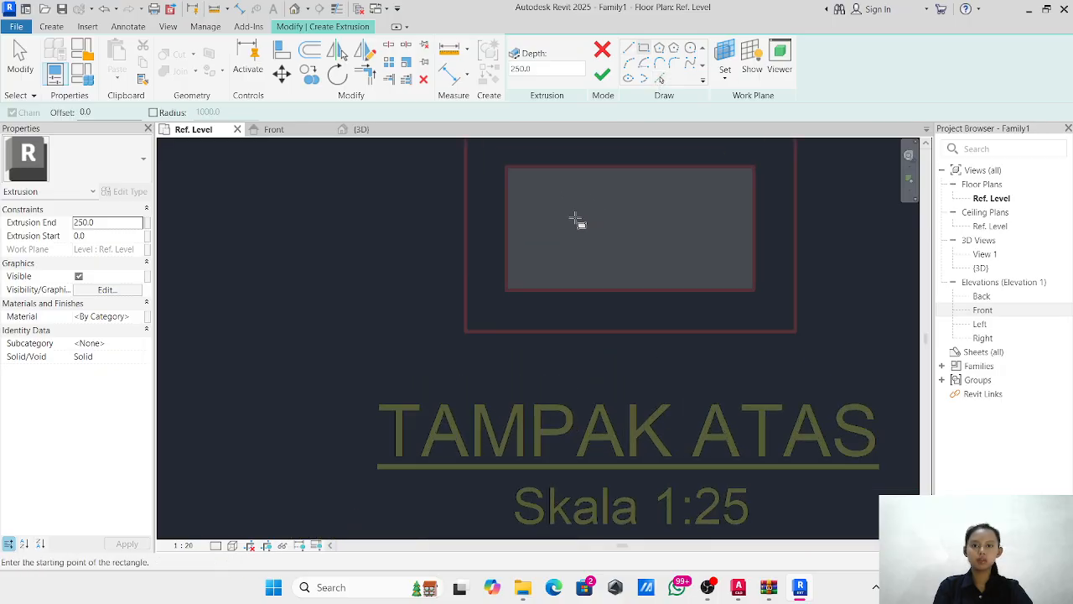
pyautogui.click(521, 181)
pyautogui.click(722, 273)
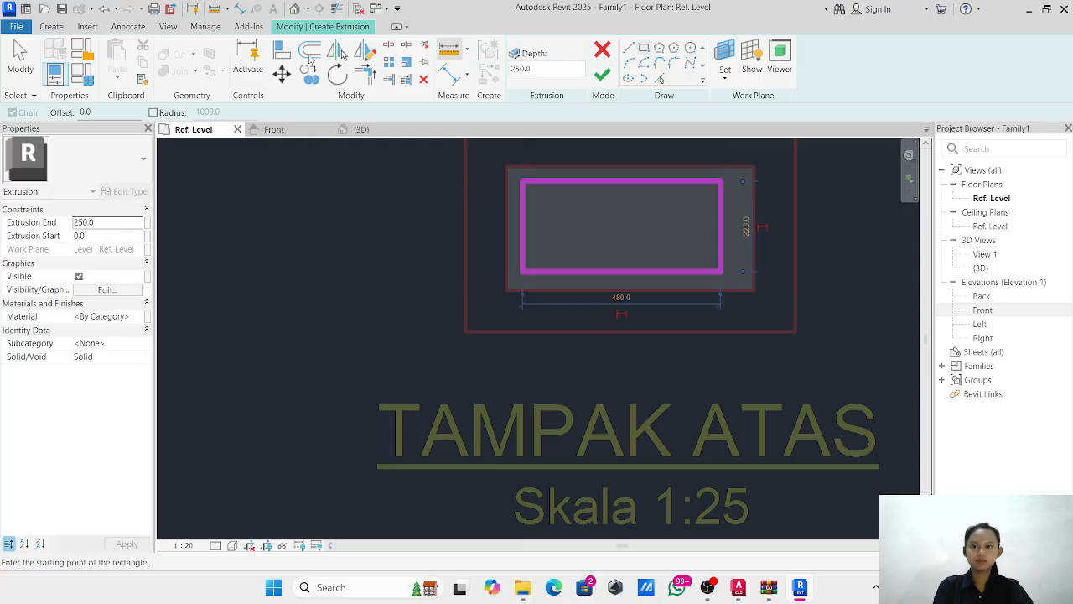
# Align all four sketch edges to the border of the gray rectangle in TAMPAK ATAS and finish the extrusion.
pyautogui.scroll(4, 619, 159)
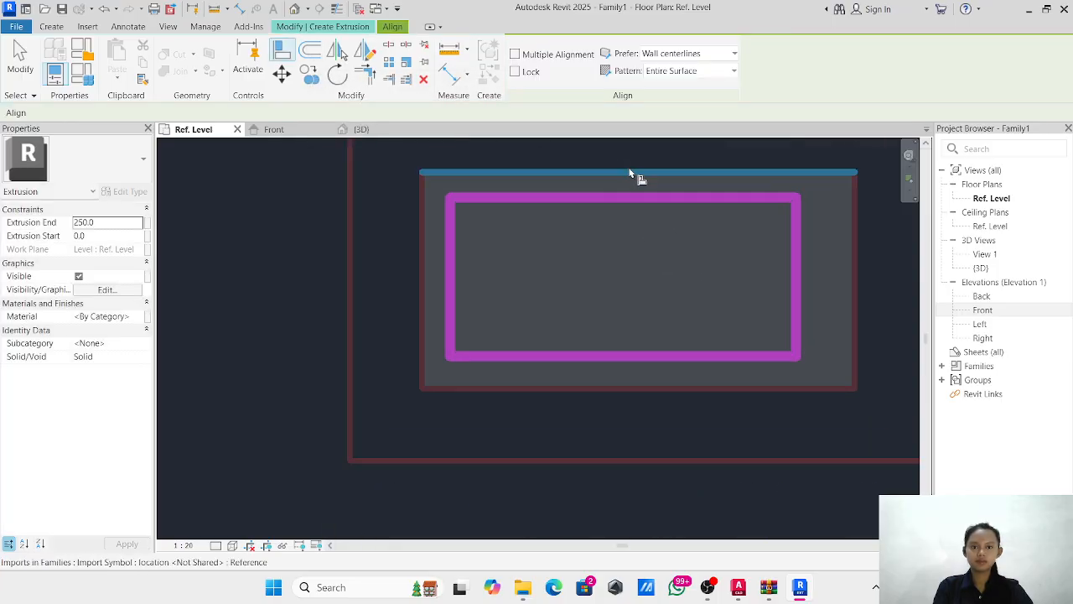
pyautogui.click(632, 172)
pyautogui.click(637, 198)
pyautogui.scroll(-1, 731, 235)
pyautogui.scroll(-1, 731, 243)
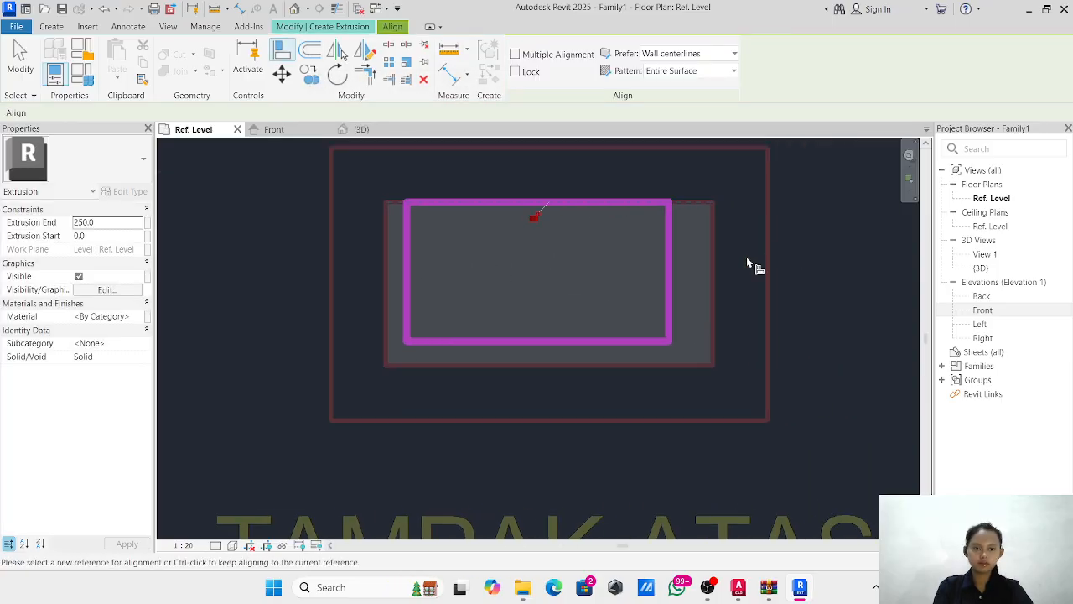
pyautogui.click(711, 271)
pyautogui.click(671, 271)
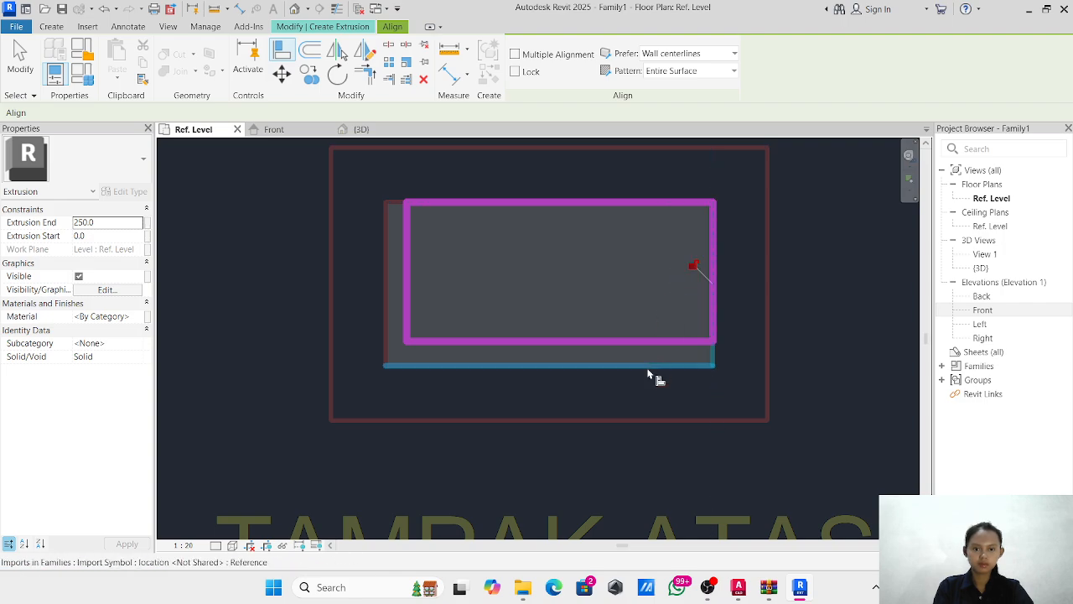
pyautogui.click(639, 364)
pyautogui.click(634, 343)
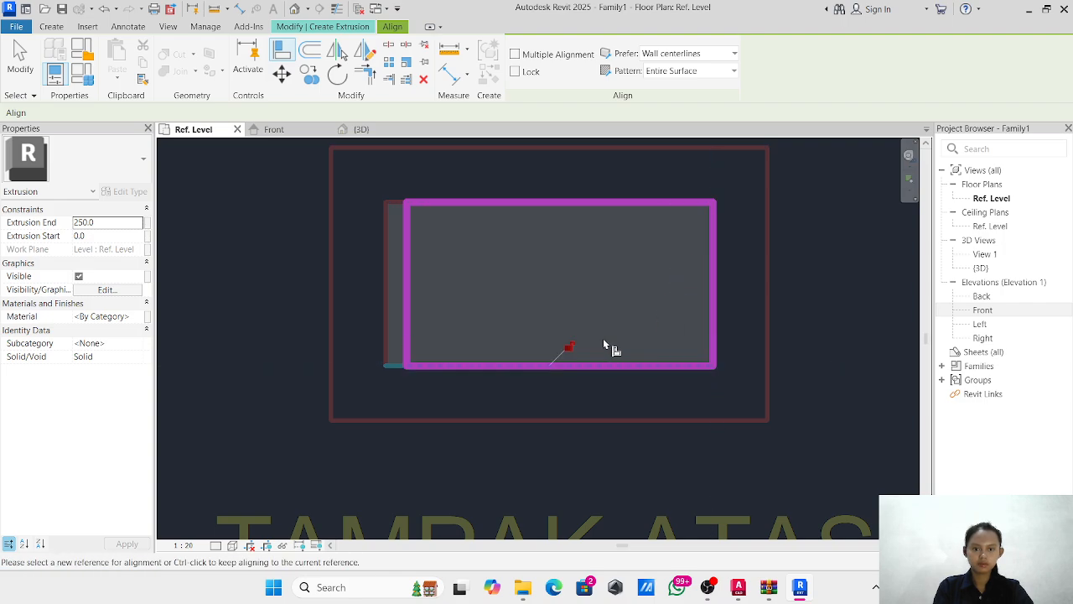
pyautogui.click(385, 304)
pyautogui.click(406, 303)
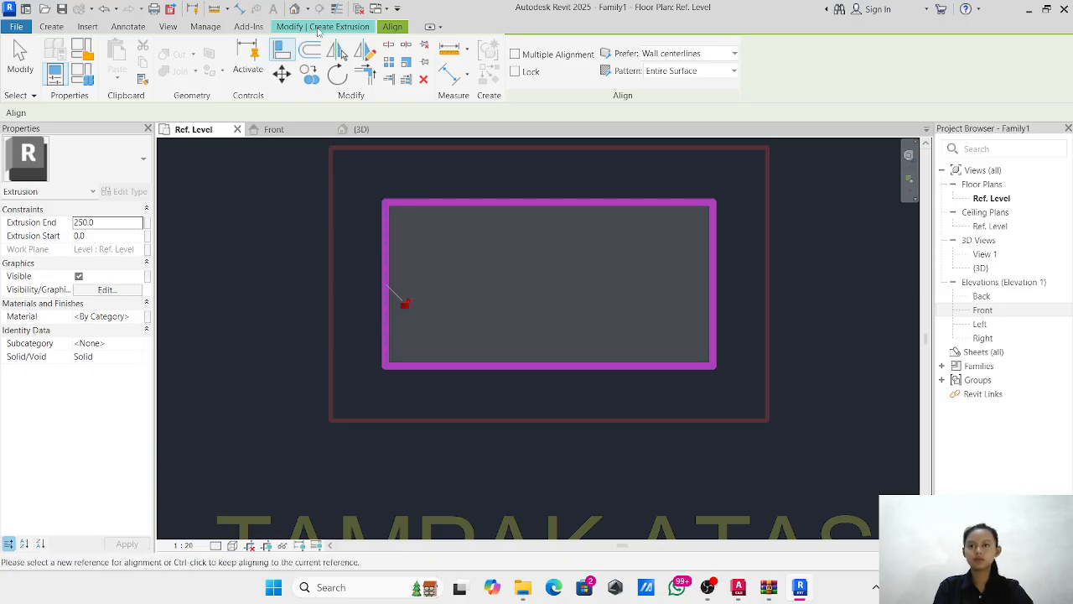
pyautogui.click(318, 28)
pyautogui.click(521, 76)
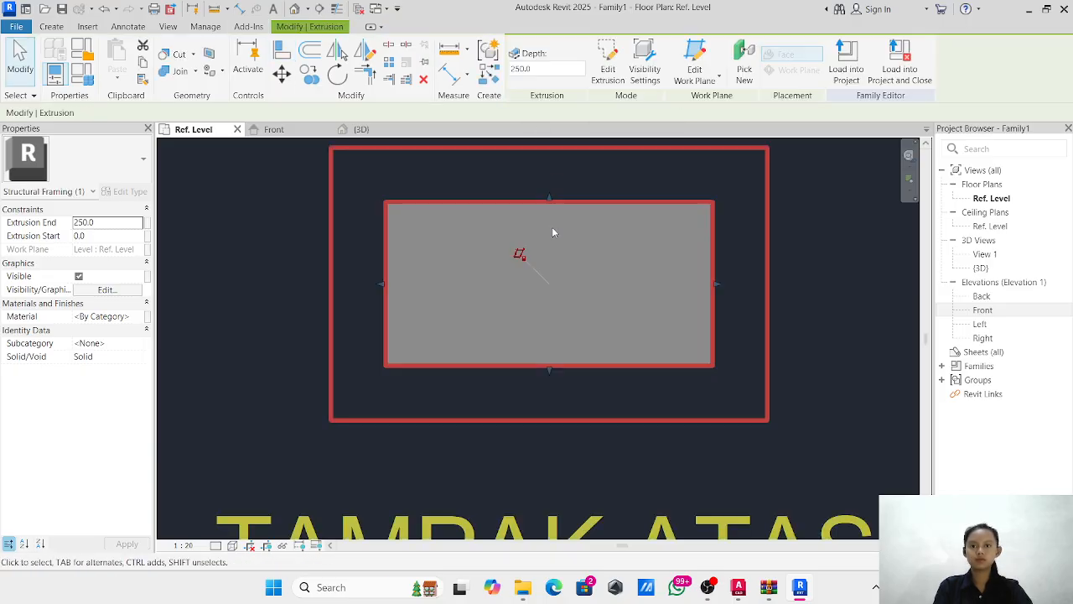
# Draw a horizontal reference line across the first extrusion between the midpoints of its two side edges.
pyautogui.scroll(-4, 495, 234)
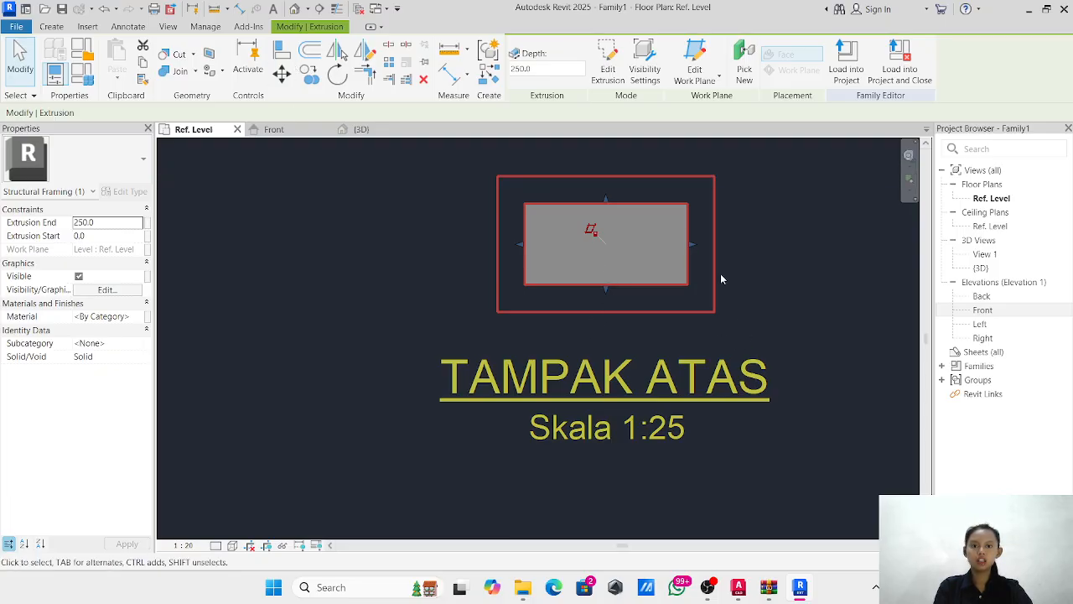
pyautogui.scroll(-3, 470, 402)
pyautogui.moveTo(443, 412); pyautogui.dragTo(714, 202, button='middle')
pyautogui.moveTo(491, 465); pyautogui.dragTo(472, 325, button='middle')
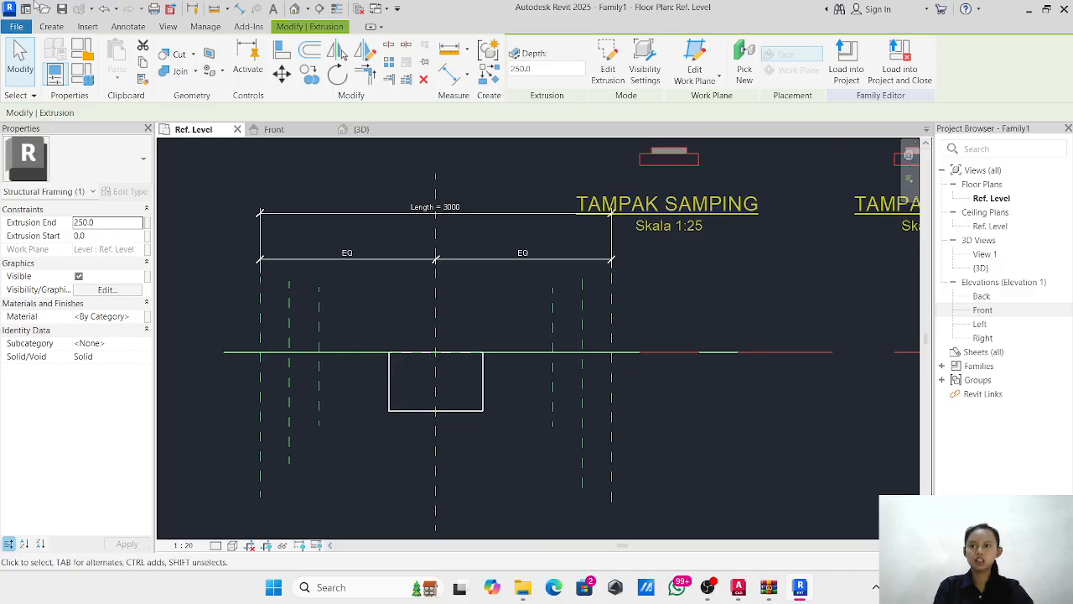
pyautogui.click(52, 27)
pyautogui.click(748, 62)
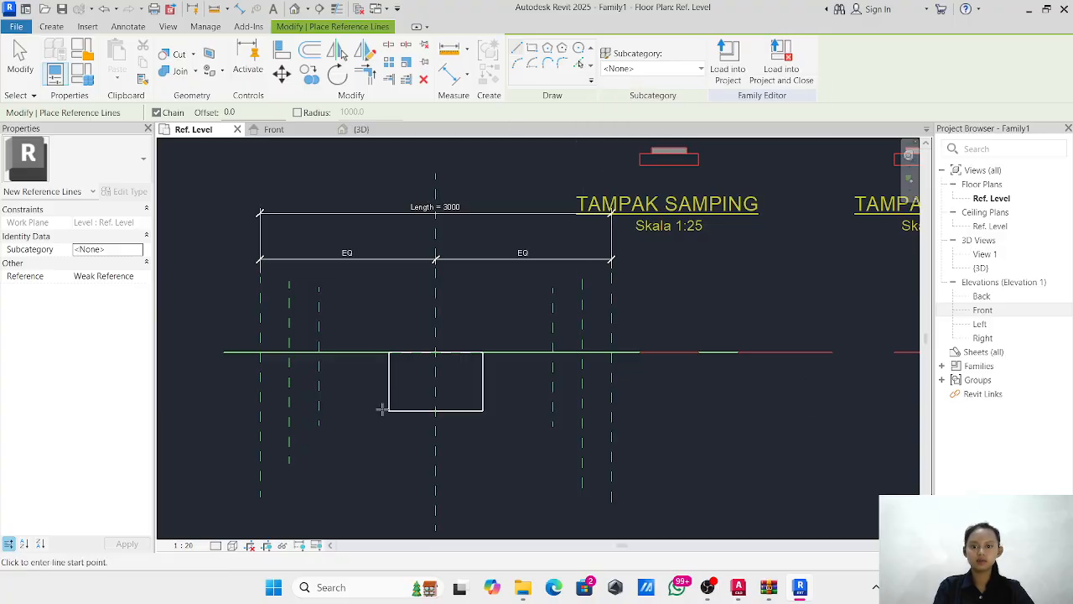
pyautogui.click(388, 383)
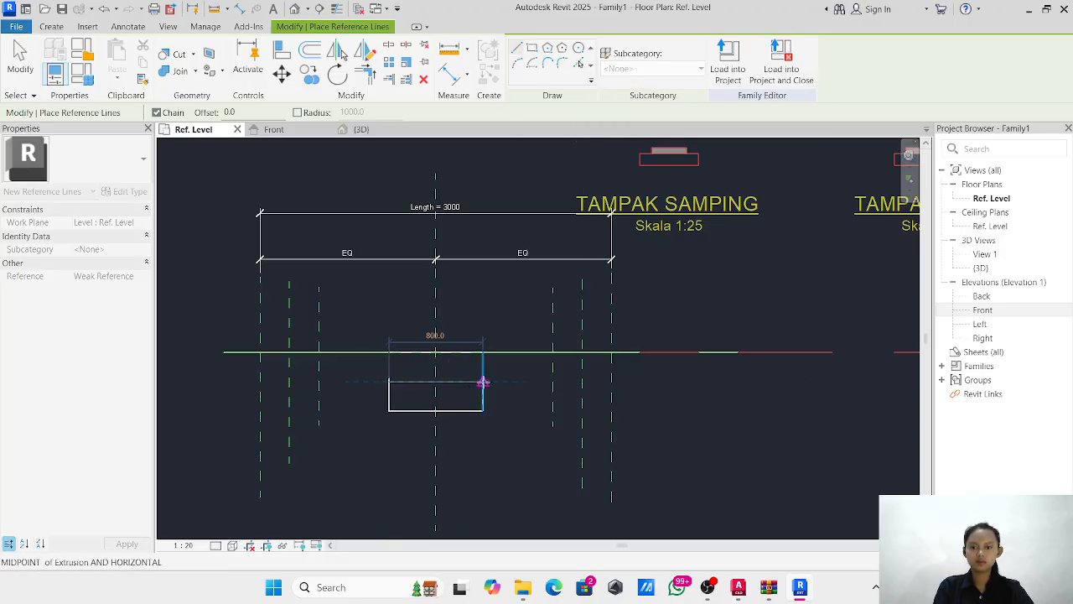
pyautogui.click(483, 383)
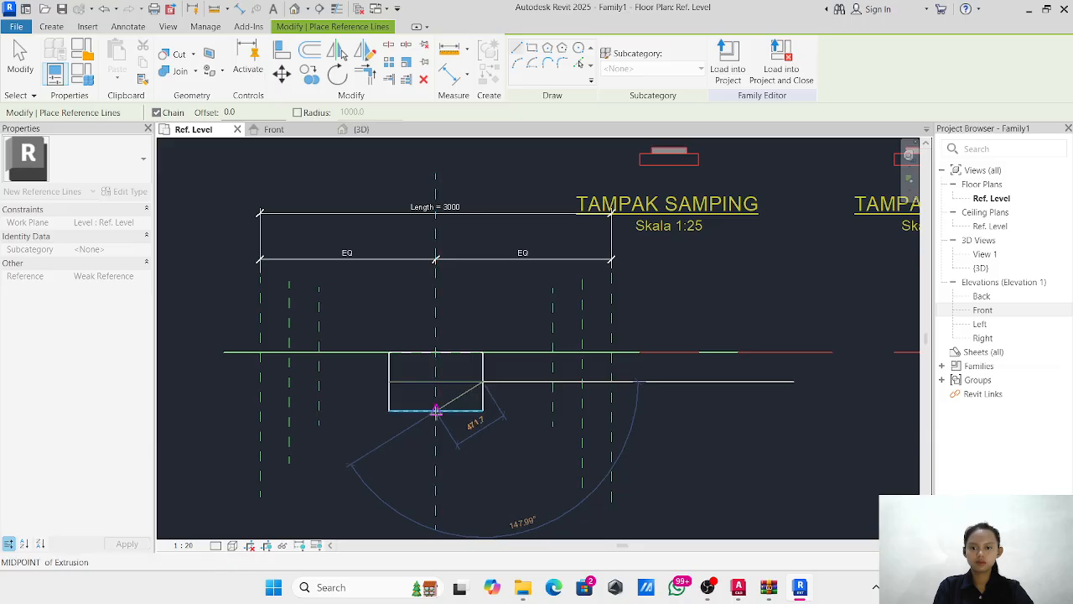
pyautogui.press('Escape')
pyautogui.click(514, 448)
pyautogui.press('Escape')
pyautogui.press('Escape')
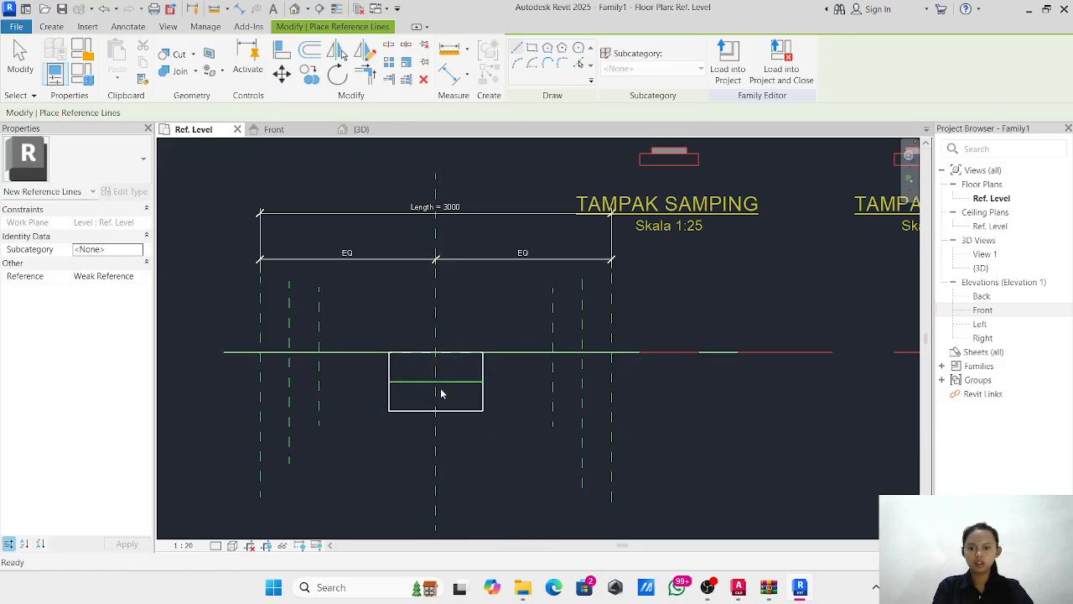
# Move the first extrusion and its reference line by the line's midpoint to the intersection of the center reference planes.
pyautogui.moveTo(368, 324); pyautogui.dragTo(506, 437)
pyautogui.press('Escape')
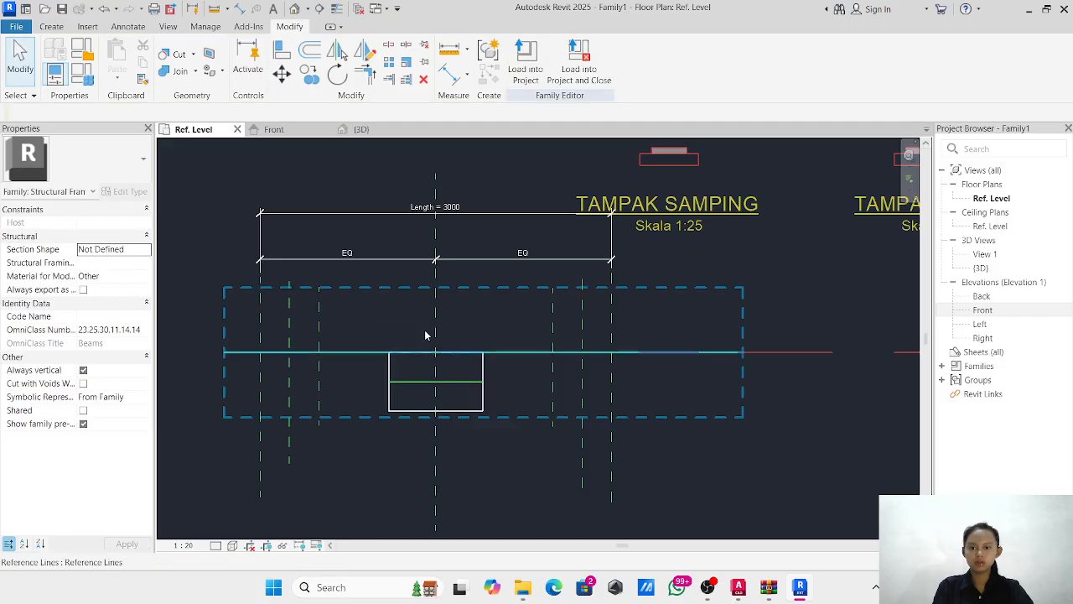
pyautogui.moveTo(364, 319); pyautogui.dragTo(493, 414)
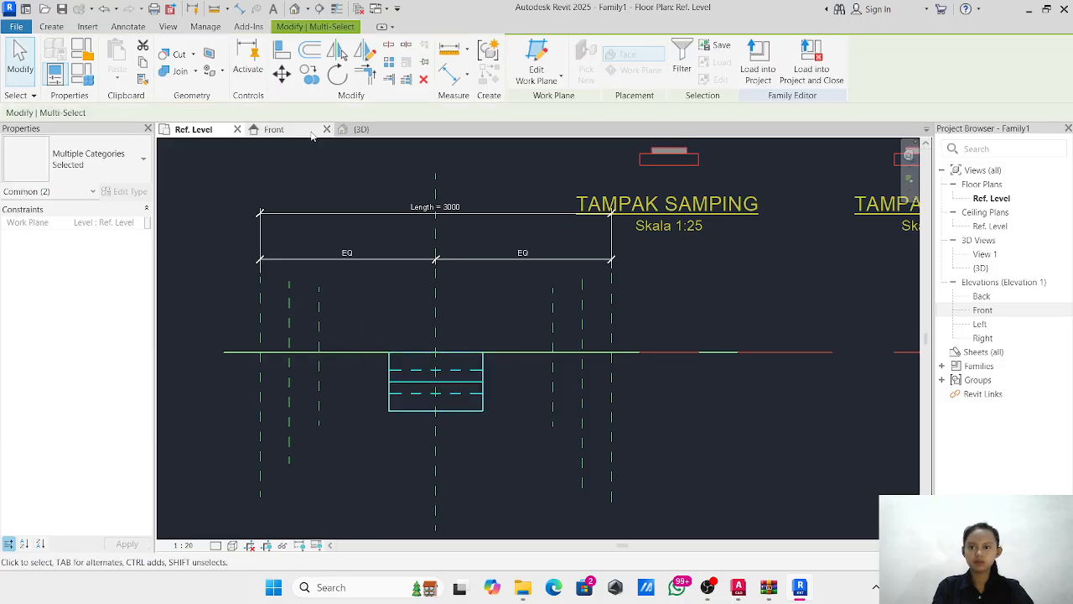
pyautogui.click(282, 73)
pyautogui.scroll(4, 441, 391)
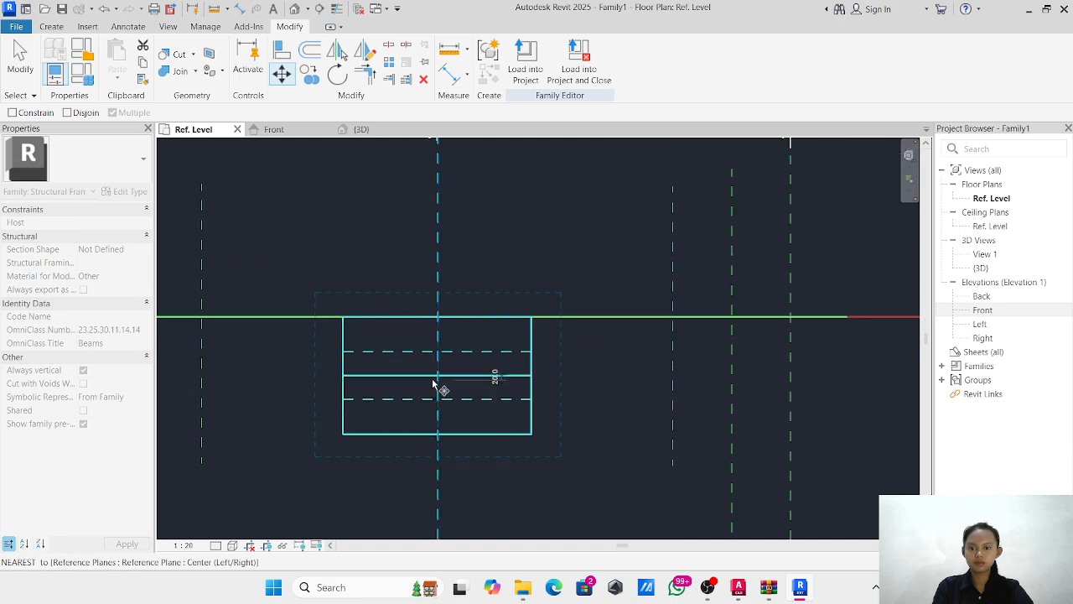
pyautogui.click(438, 373)
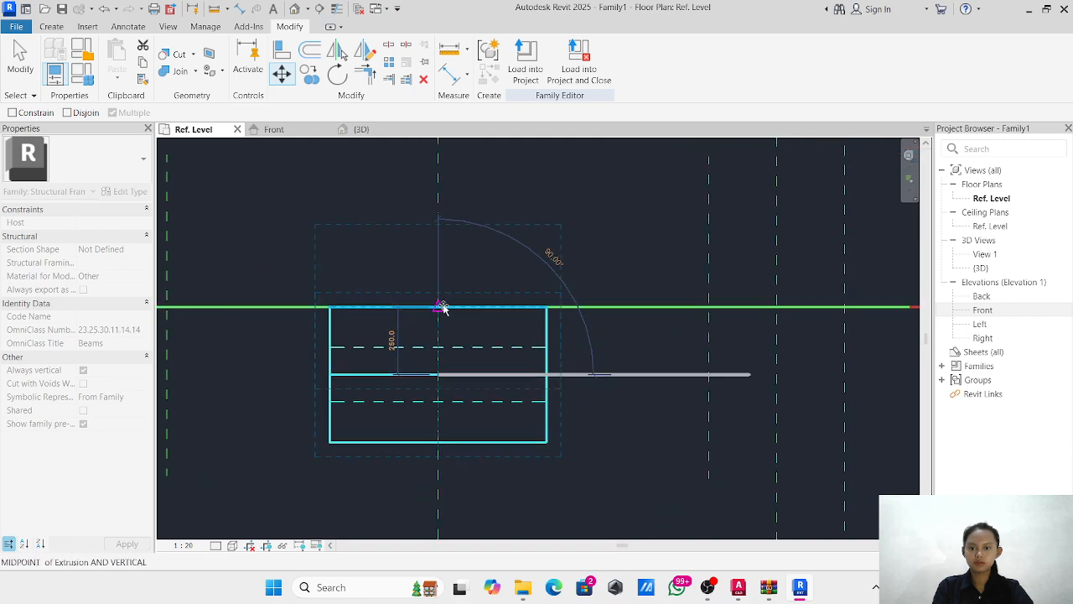
pyautogui.click(439, 307)
pyautogui.press('Escape')
pyautogui.scroll(-2, 657, 315)
pyautogui.scroll(-5, 656, 314)
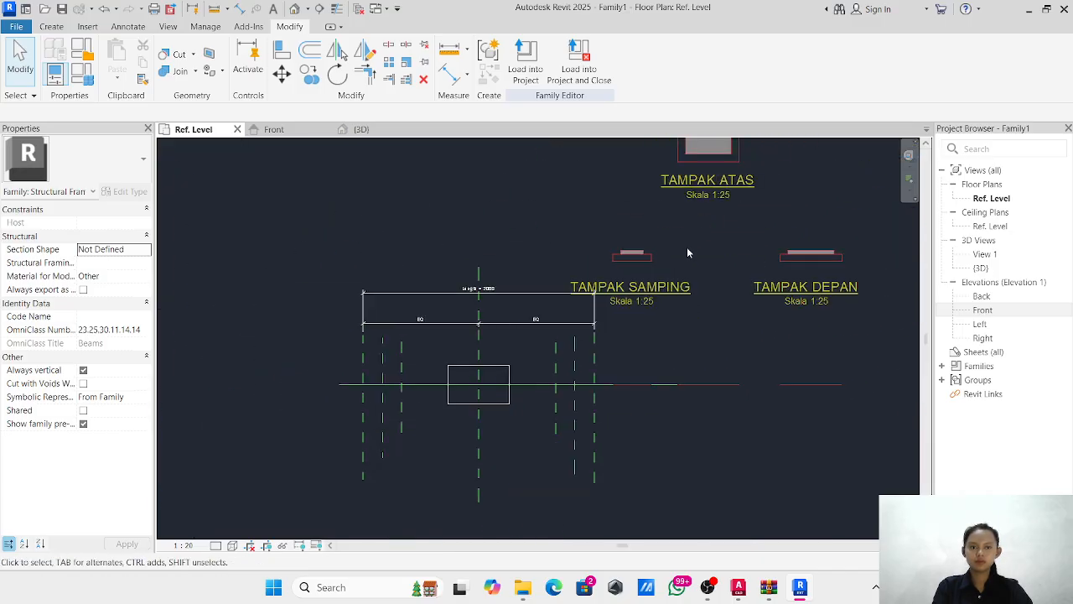
# Draw a horizontal reference line across the second extrusion in TAMPAK ATAS between the midpoints of its two side edges.
pyautogui.scroll(3, 685, 222)
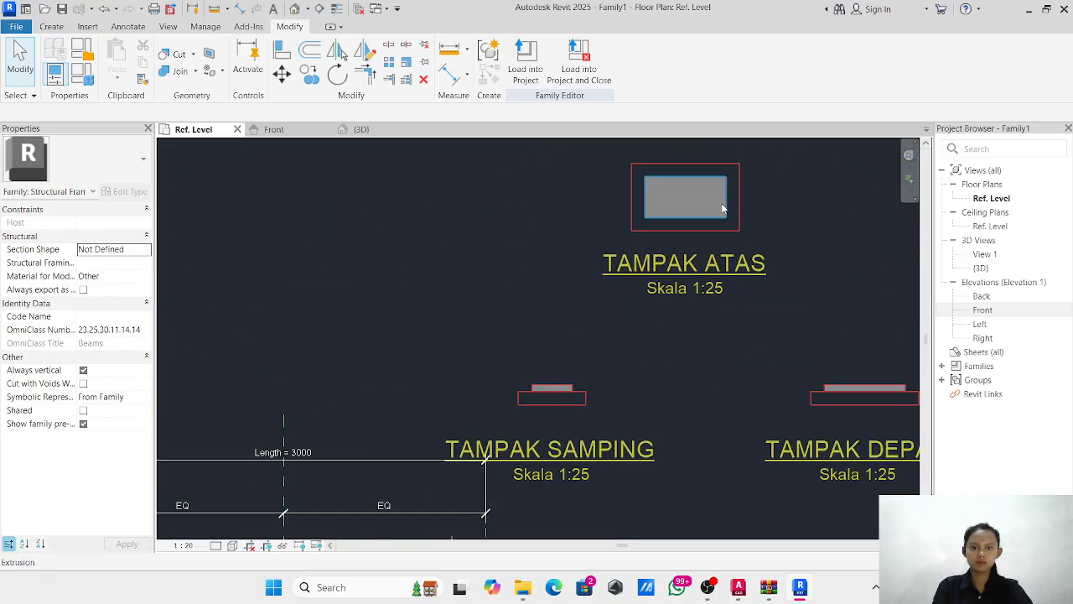
pyautogui.click(718, 204)
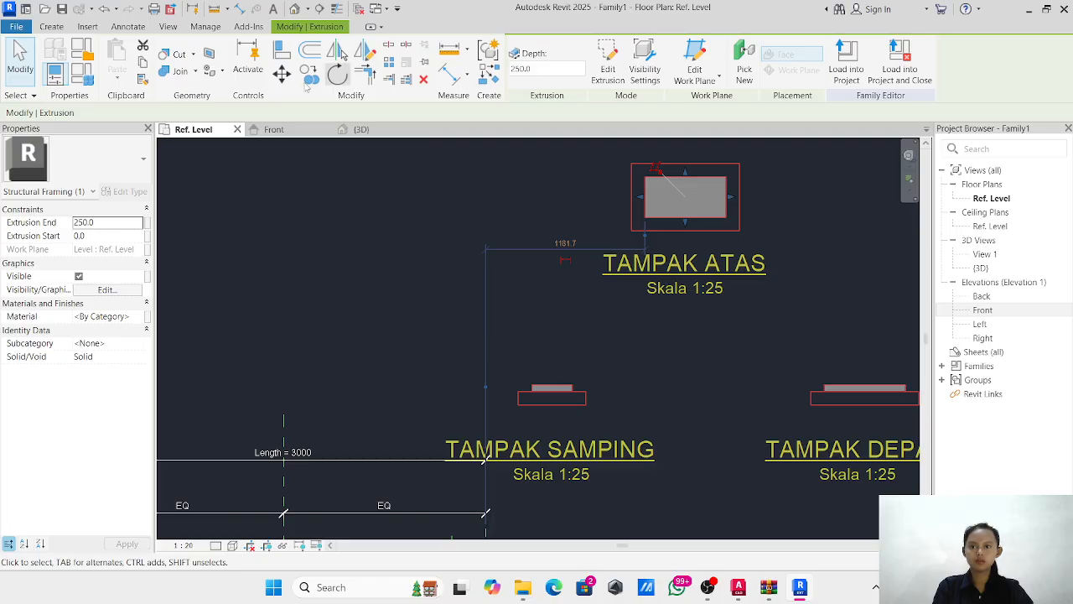
pyautogui.press('Escape')
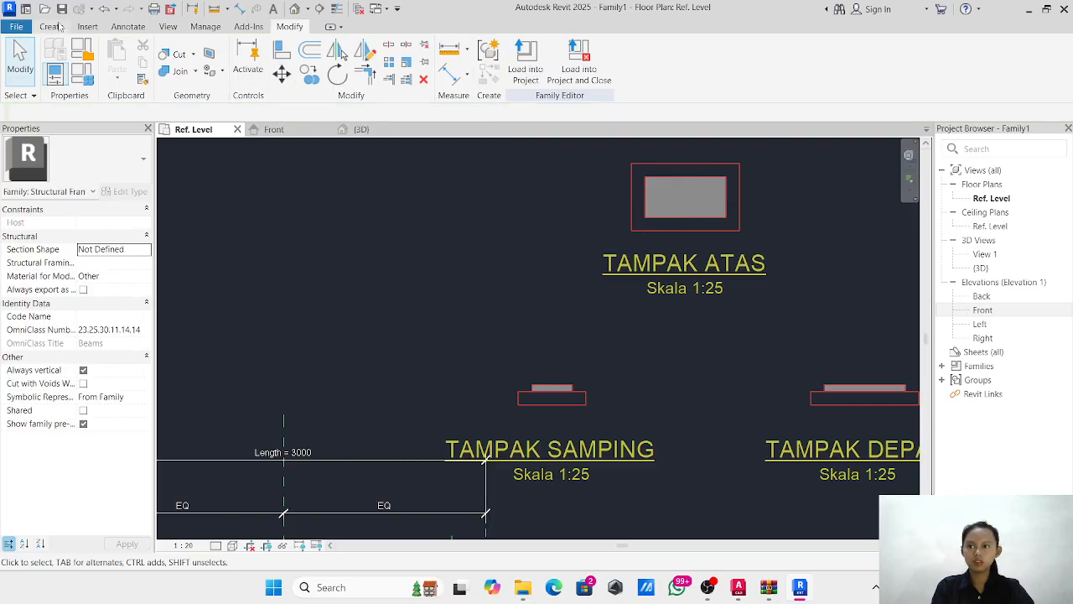
pyautogui.click(58, 27)
pyautogui.click(701, 51)
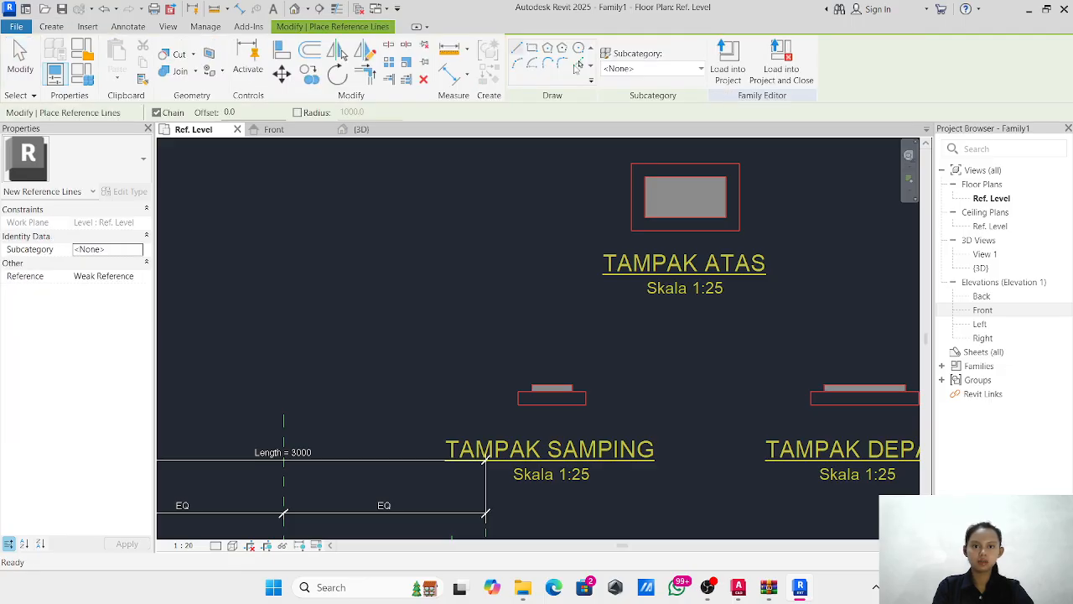
pyautogui.scroll(3, 644, 201)
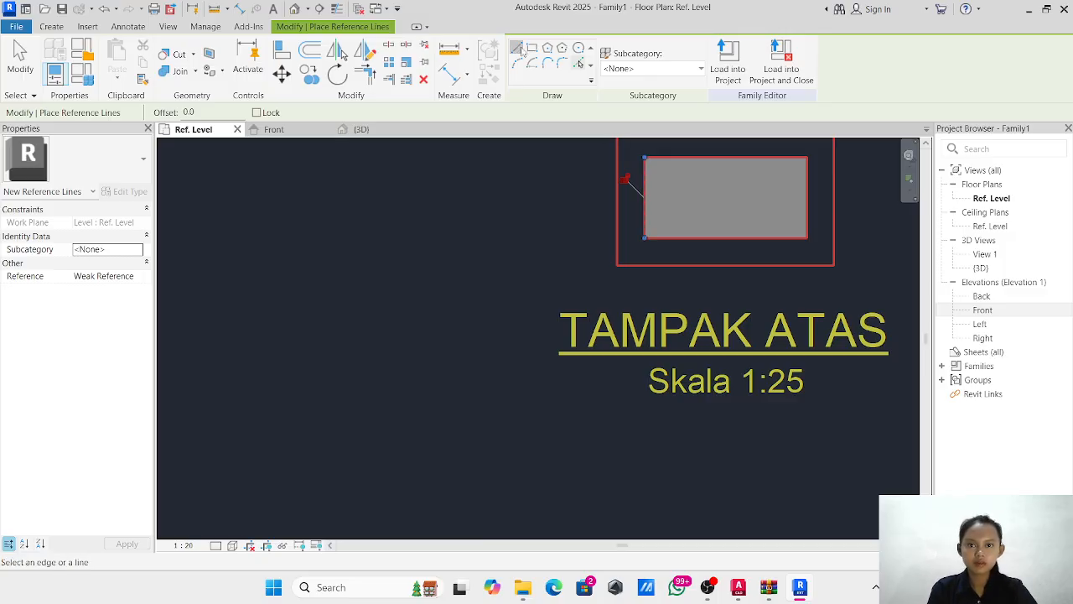
pyautogui.click(521, 49)
pyautogui.click(642, 199)
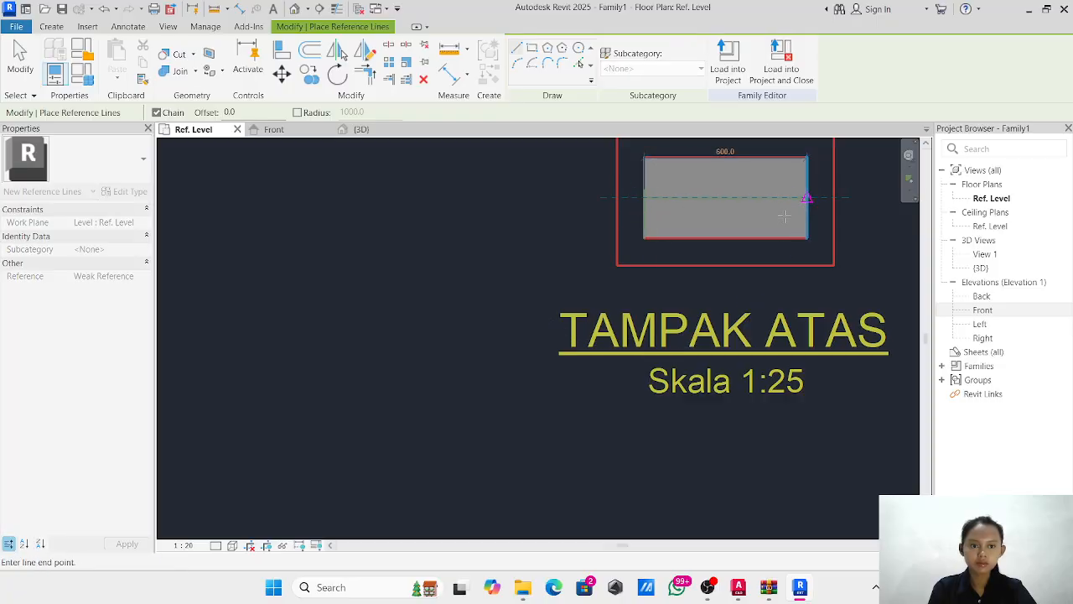
pyautogui.click(807, 197)
pyautogui.scroll(-3, 756, 231)
pyautogui.press('Escape')
pyautogui.press('Escape')
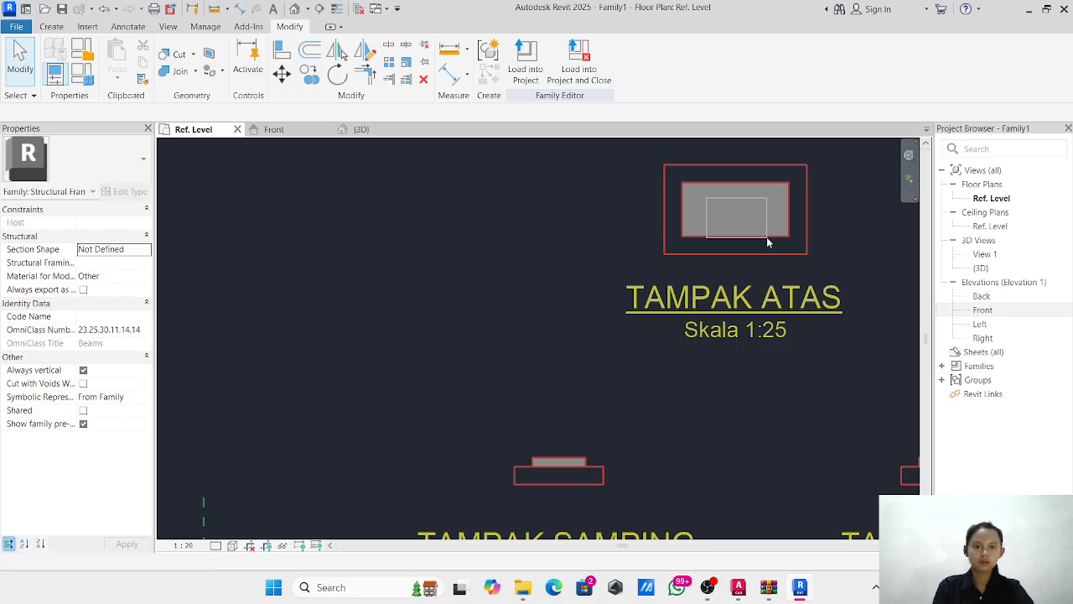
# Move the second extrusion by its left edge's midpoint to the empty area between TAMPAK SAMPING and TAMPAK DEPAN.
pyautogui.moveTo(655, 159); pyautogui.dragTo(800, 257)
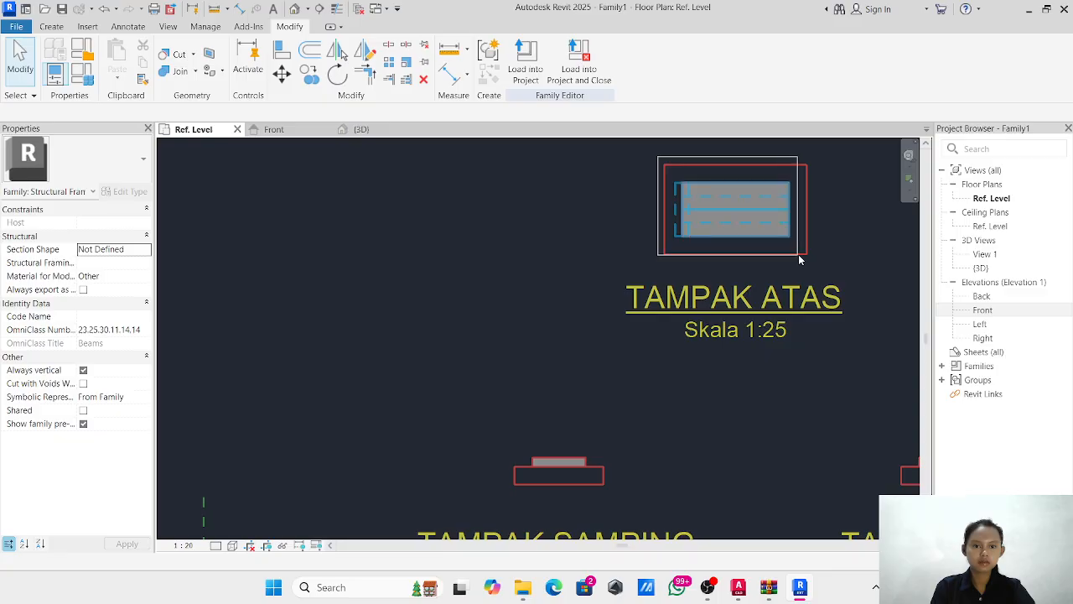
pyautogui.click(702, 183)
pyautogui.click(282, 74)
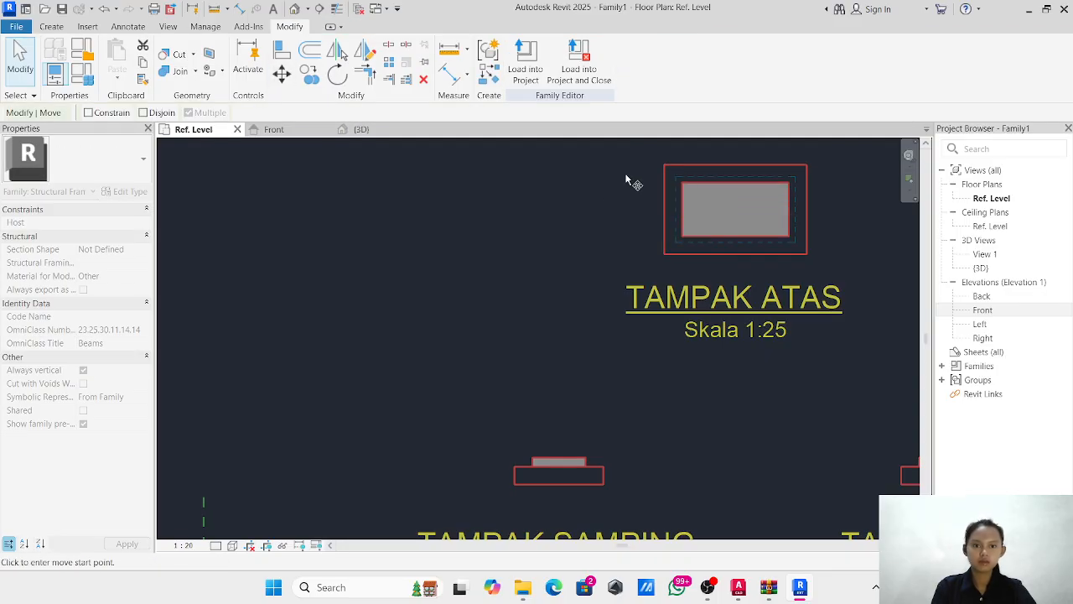
pyautogui.click(683, 211)
pyautogui.scroll(-4, 395, 376)
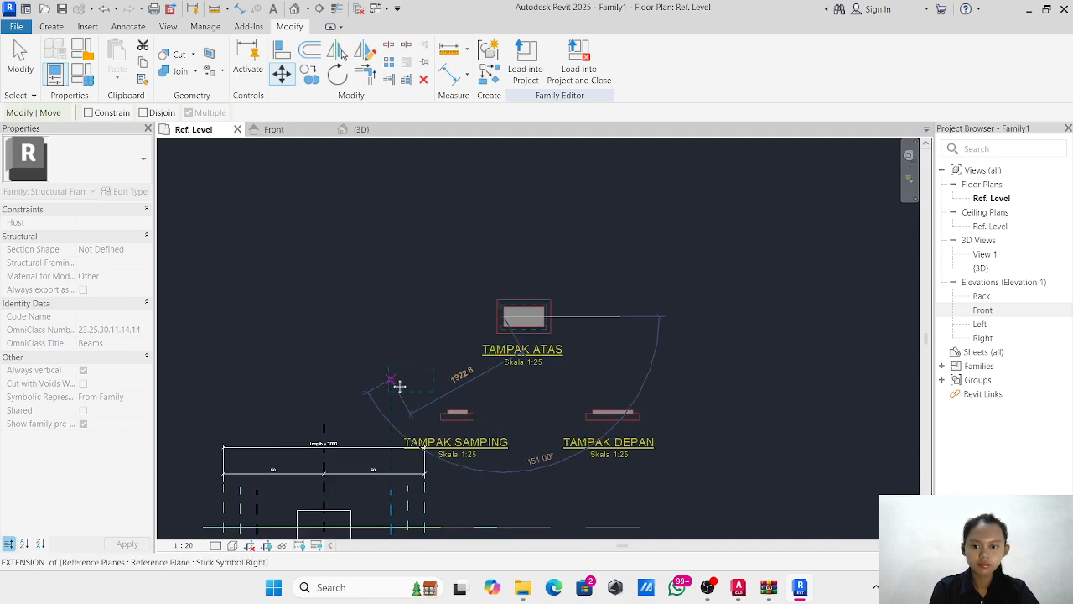
pyautogui.scroll(3, 471, 405)
pyautogui.scroll(2, 470, 405)
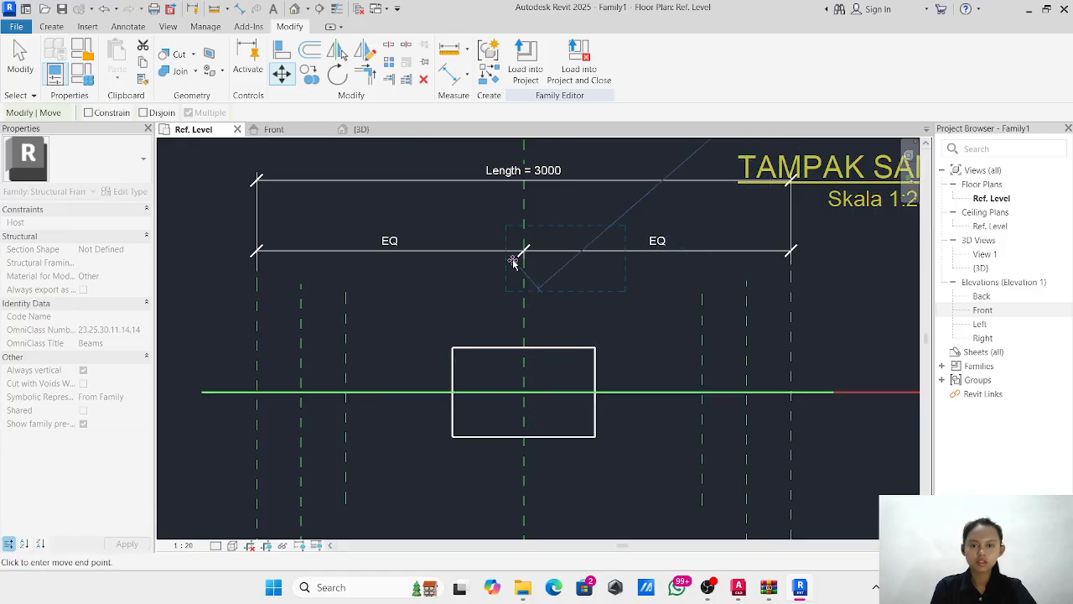
pyautogui.scroll(-3, 512, 251)
pyautogui.scroll(1, 792, 221)
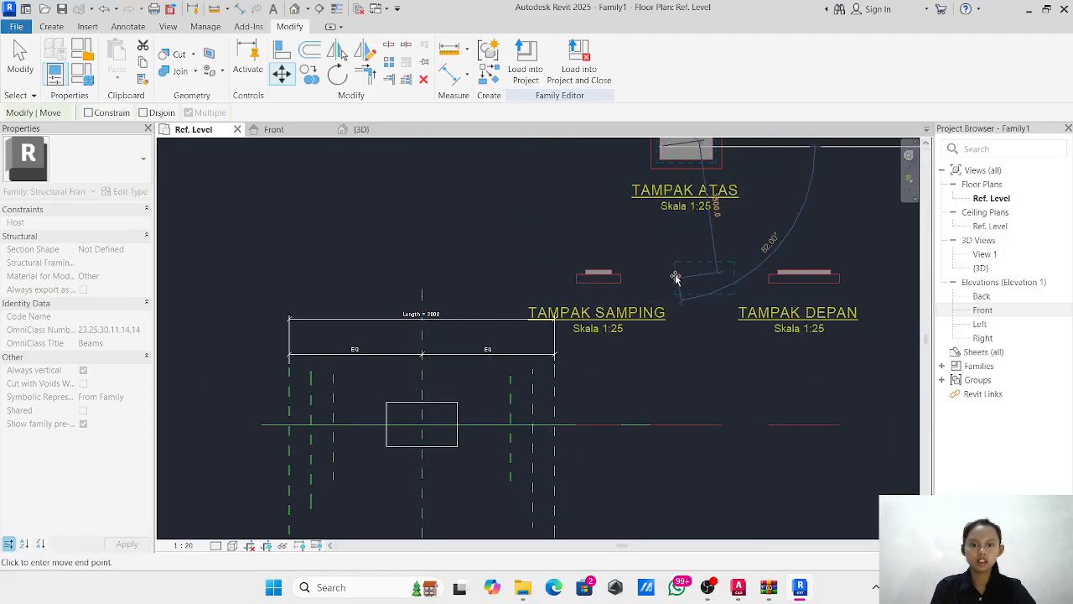
pyautogui.click(678, 278)
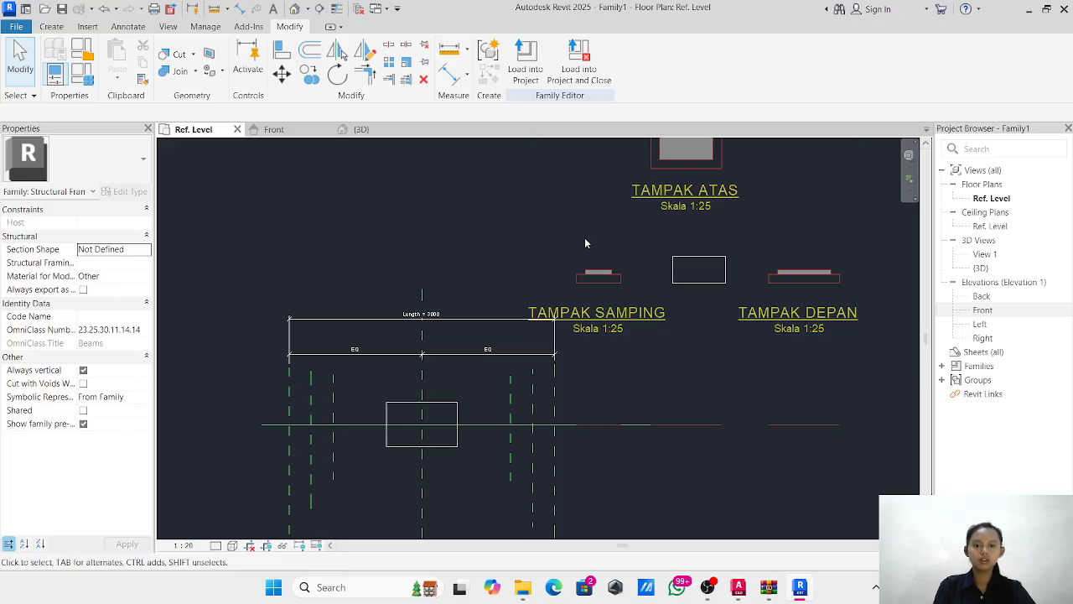
# Switch to the AutoCAD drawing and dimension the horizontal gap between the gray rectangle and the outer border's left edge in TAMPAK ATAS.
pyautogui.click(738, 589)
pyautogui.scroll(6, 527, 187)
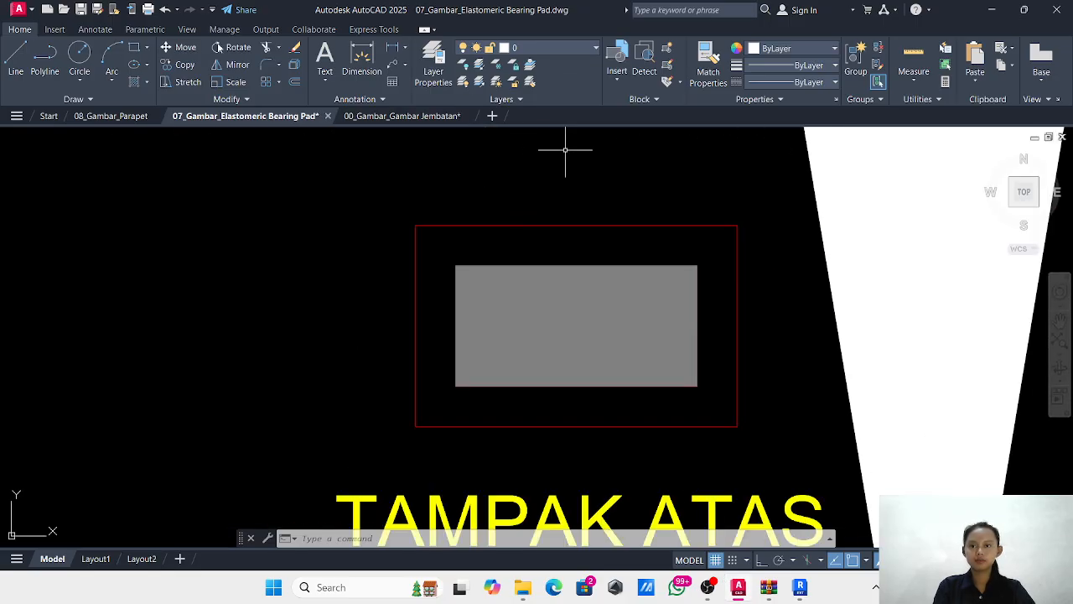
pyautogui.click(362, 60)
pyautogui.click(455, 266)
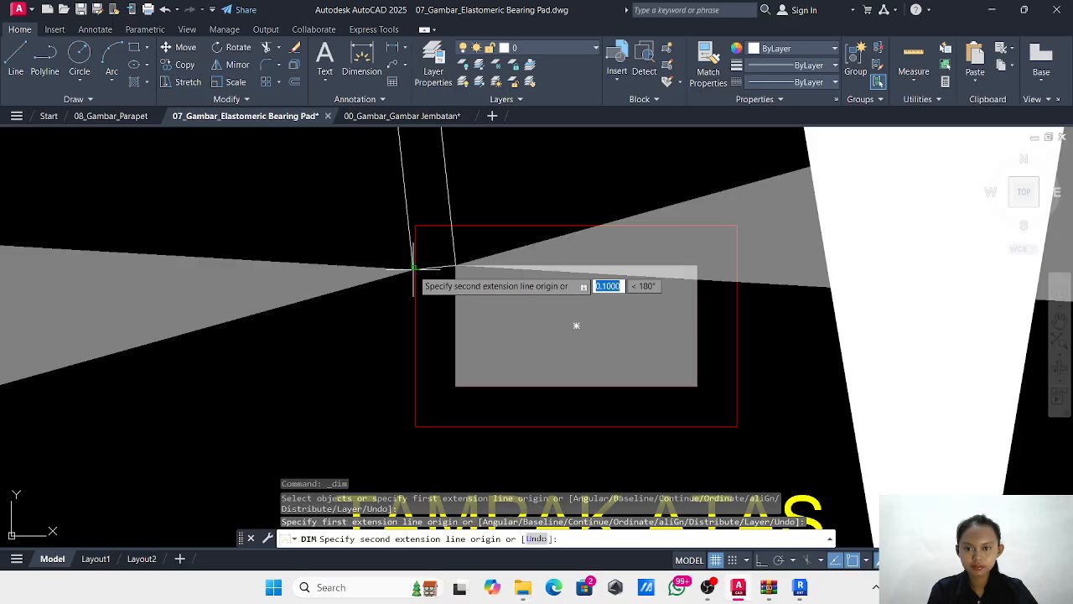
pyautogui.click(420, 265)
pyautogui.scroll(-5, 420, 226)
pyautogui.scroll(-2, 419, 231)
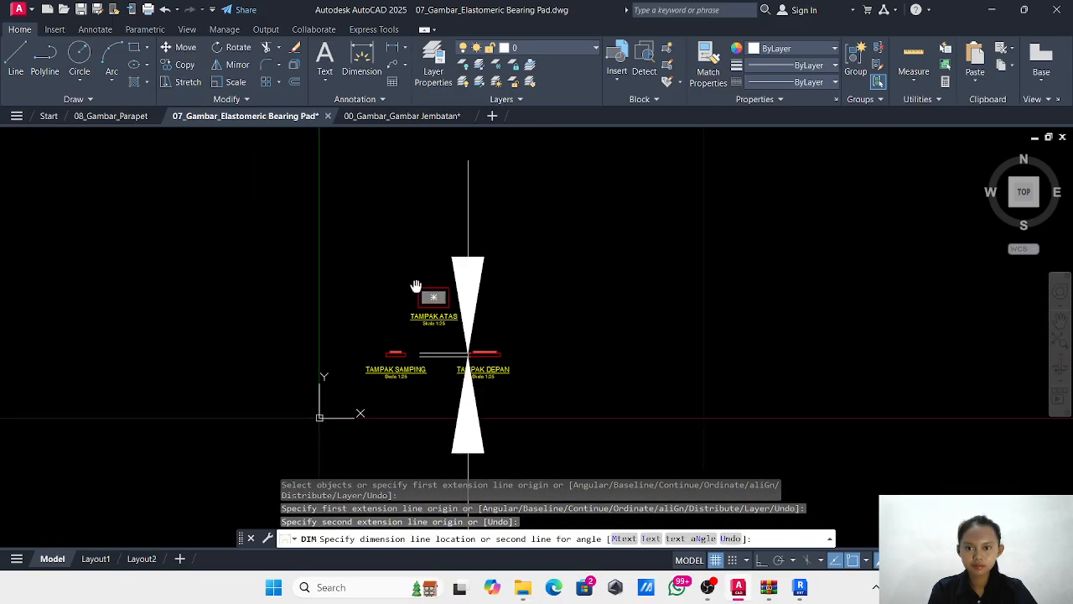
pyautogui.click(422, 242)
pyautogui.press('Escape')
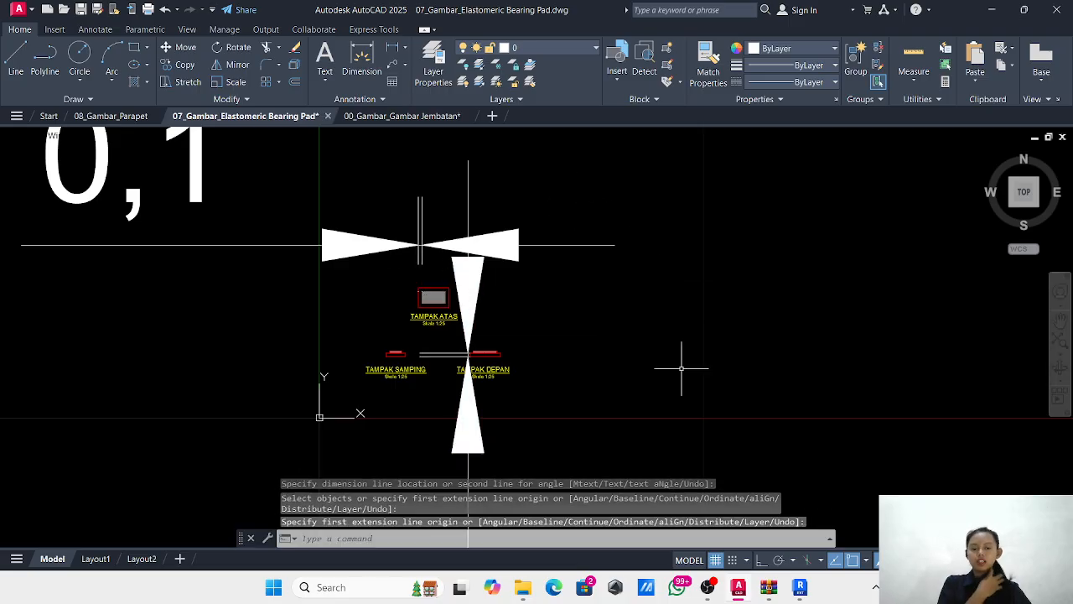
pyautogui.moveTo(744, 597)
# Switch back to Revit and place a reference line offset 100 inward from the first extrusion's right edge.
pyautogui.click(799, 591)
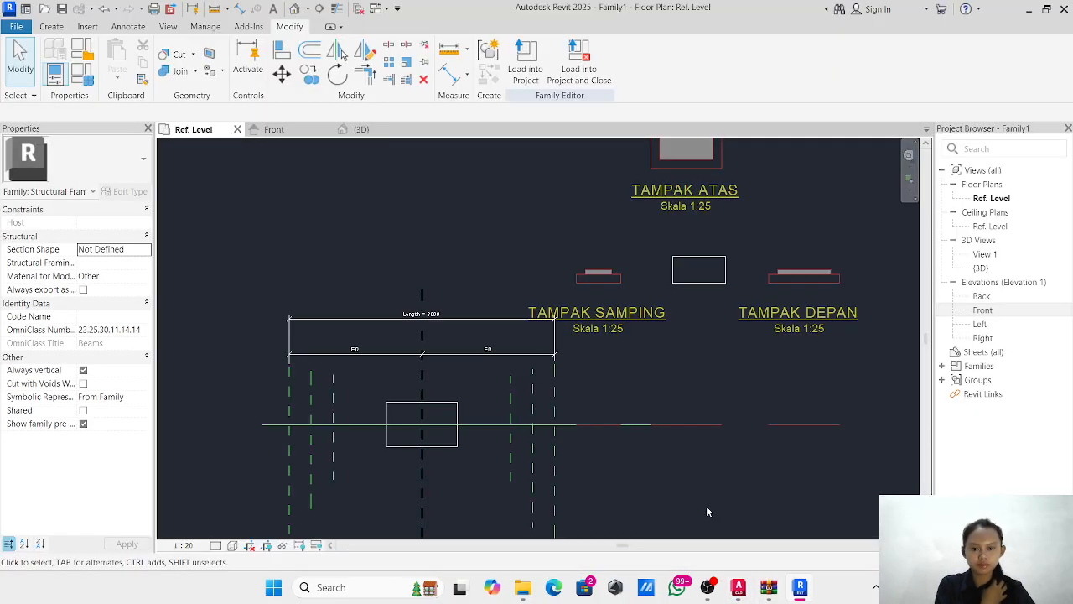
pyautogui.click(62, 31)
pyautogui.click(738, 65)
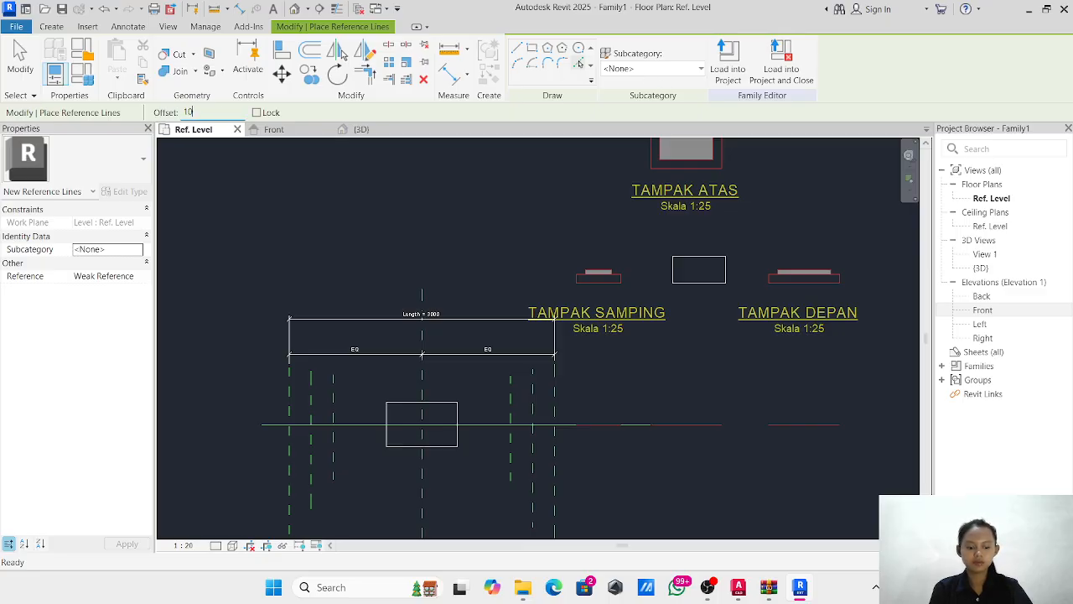
pyautogui.scroll(2, 457, 419)
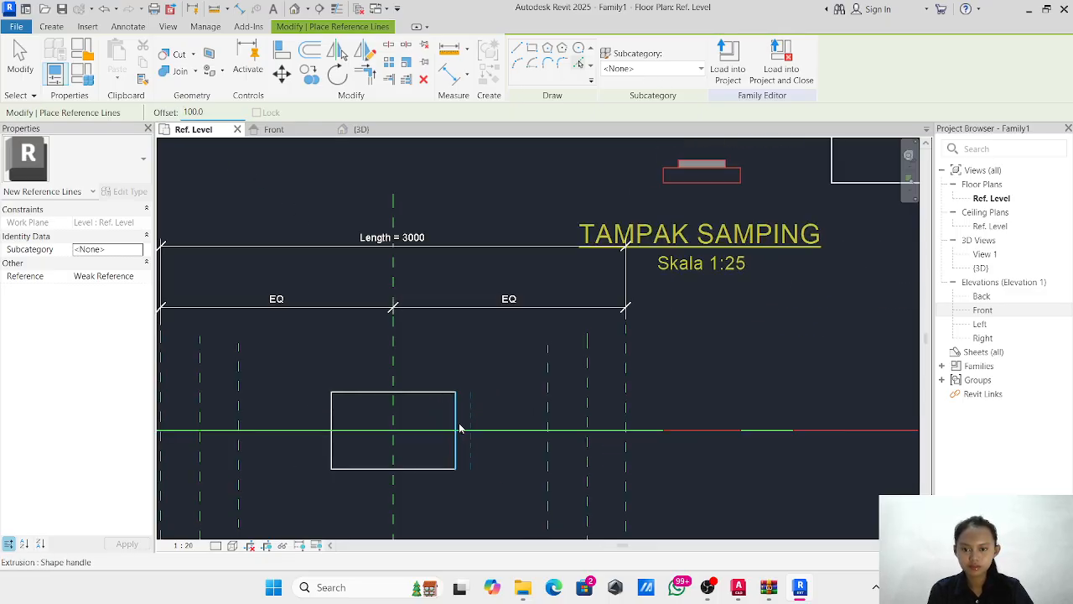
pyautogui.click(453, 424)
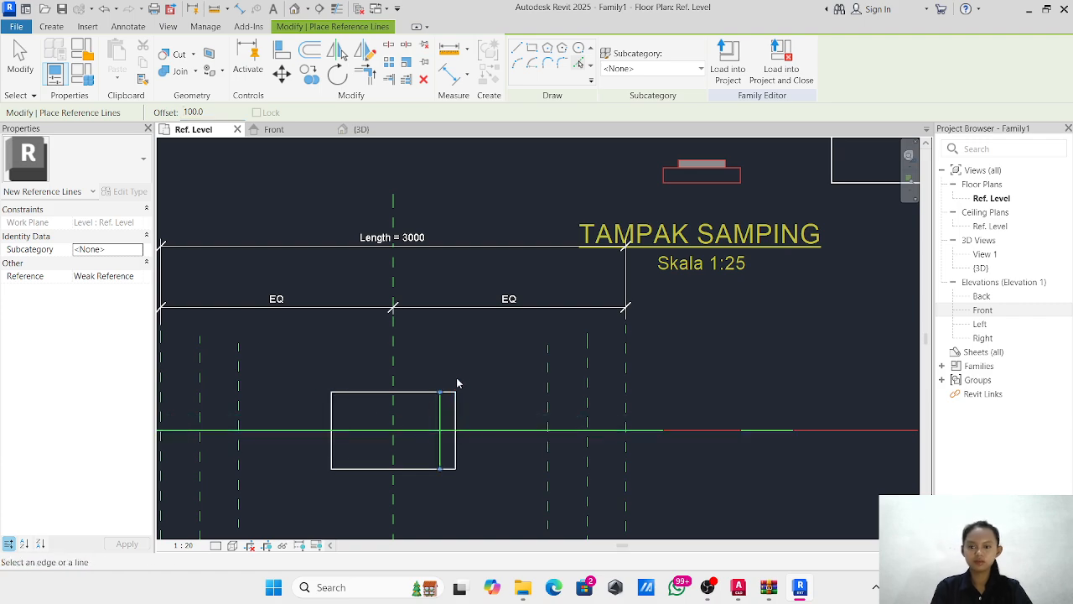
pyautogui.scroll(-1, 656, 316)
pyautogui.scroll(-2, 645, 310)
pyautogui.scroll(1, 651, 299)
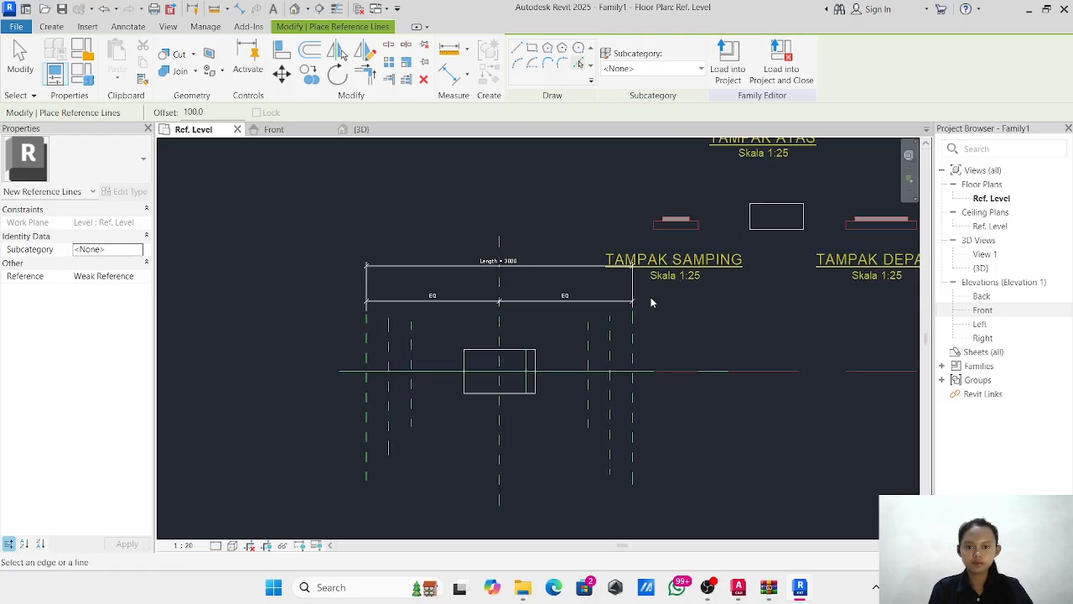
pyautogui.moveTo(651, 300)
pyautogui.mouseDown(button='middle')
pyautogui.moveTo(542, 403)
pyautogui.moveTo(527, 440)
pyautogui.mouseUp(button='middle')
pyautogui.scroll(3, 641, 222)
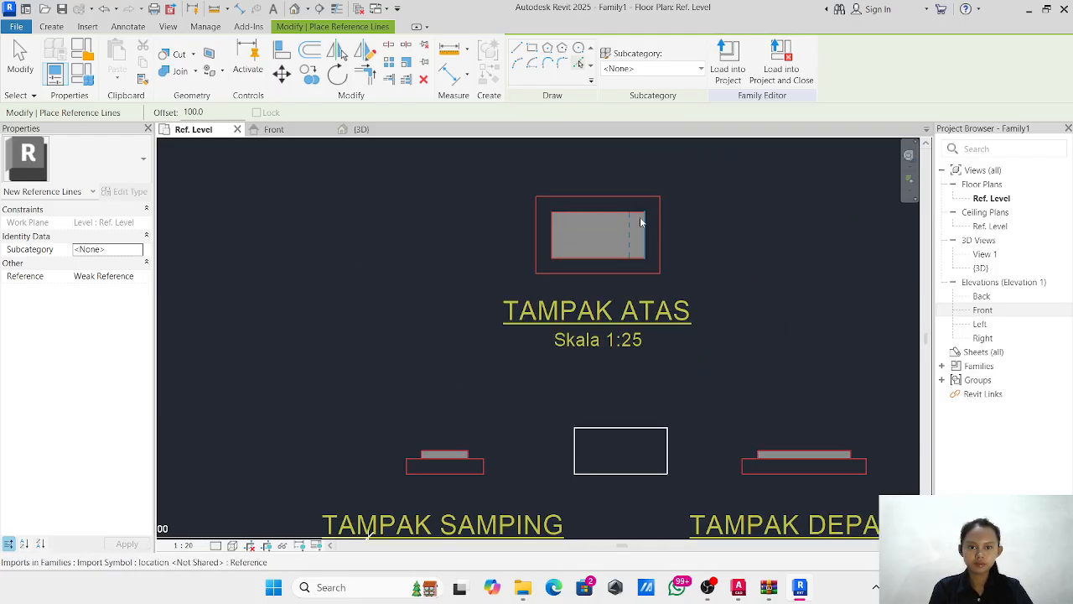
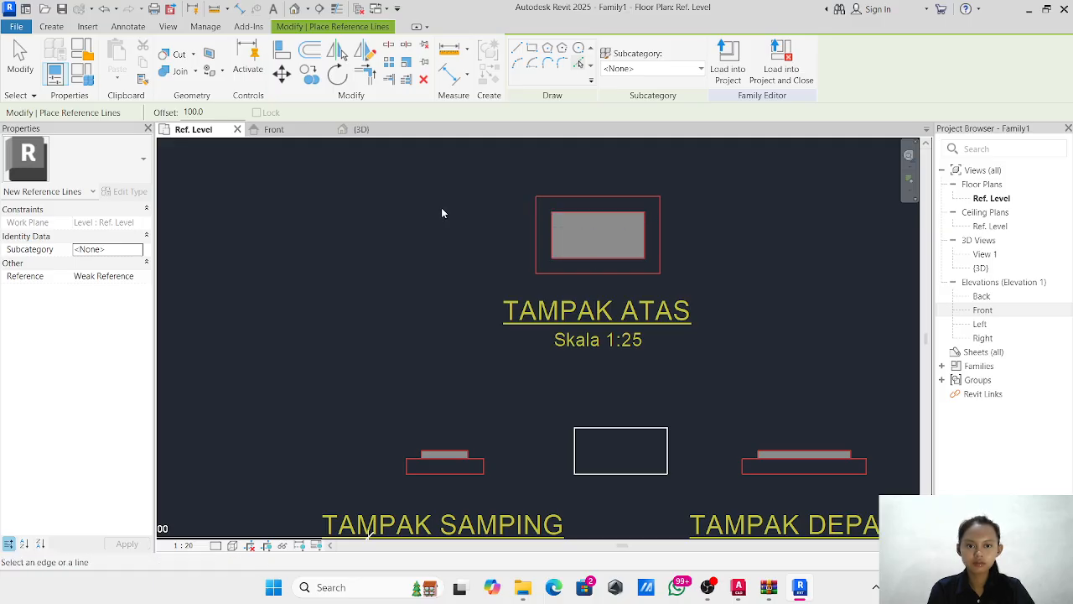
pyautogui.click(54, 27)
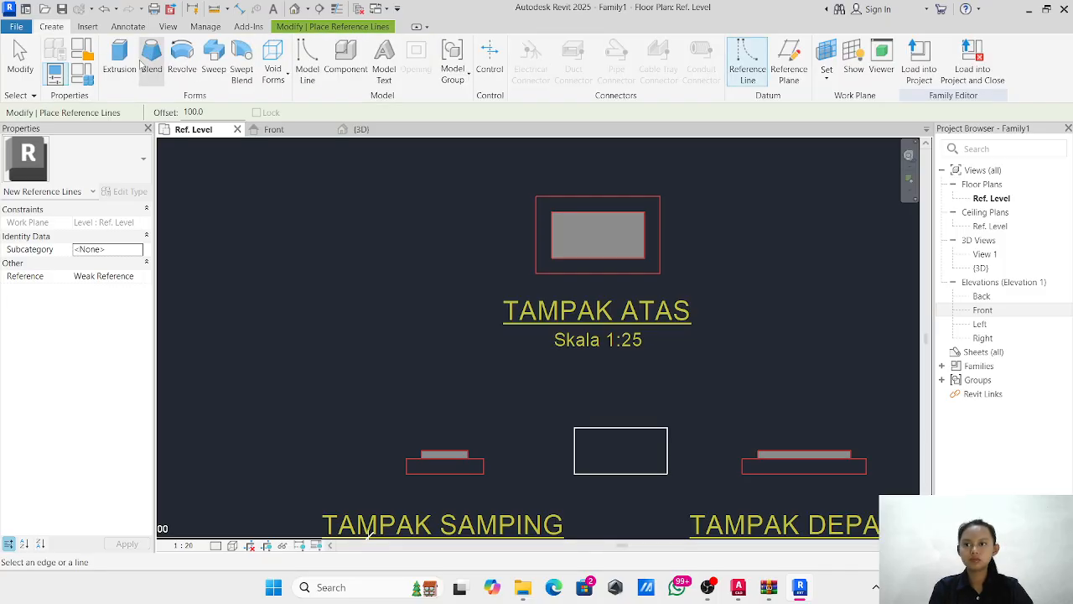
pyautogui.press('Escape')
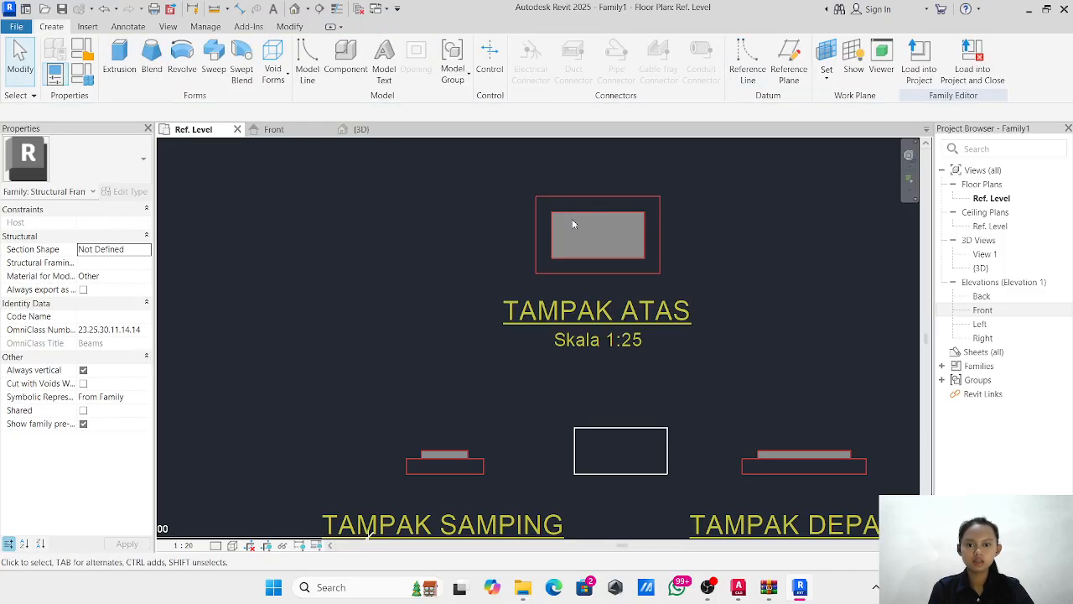
pyautogui.scroll(5, 586, 221)
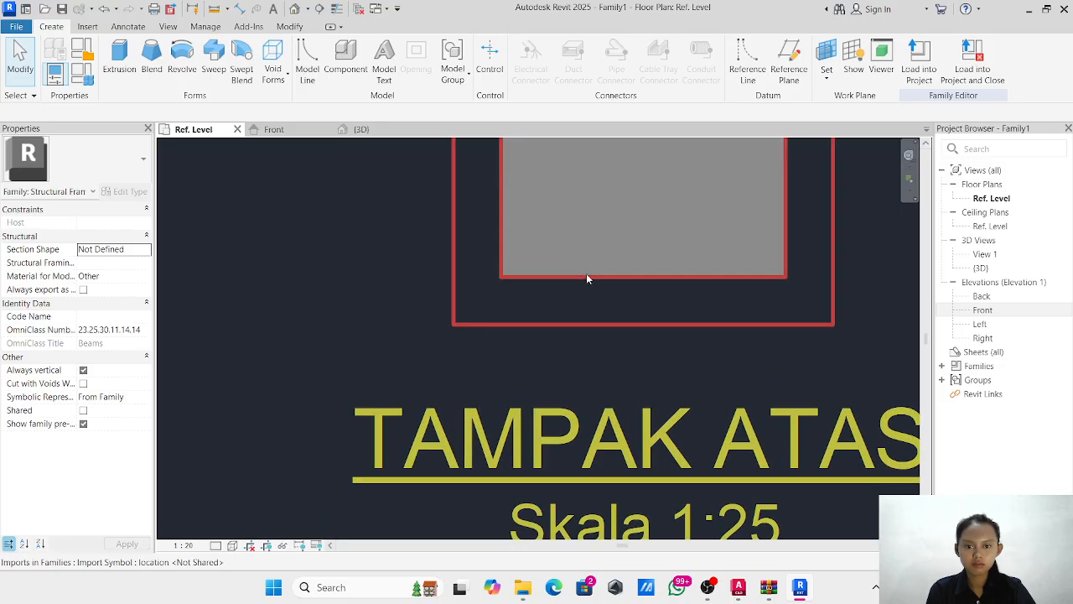
pyautogui.click(587, 278)
pyautogui.scroll(-5, 587, 271)
pyautogui.press('Escape')
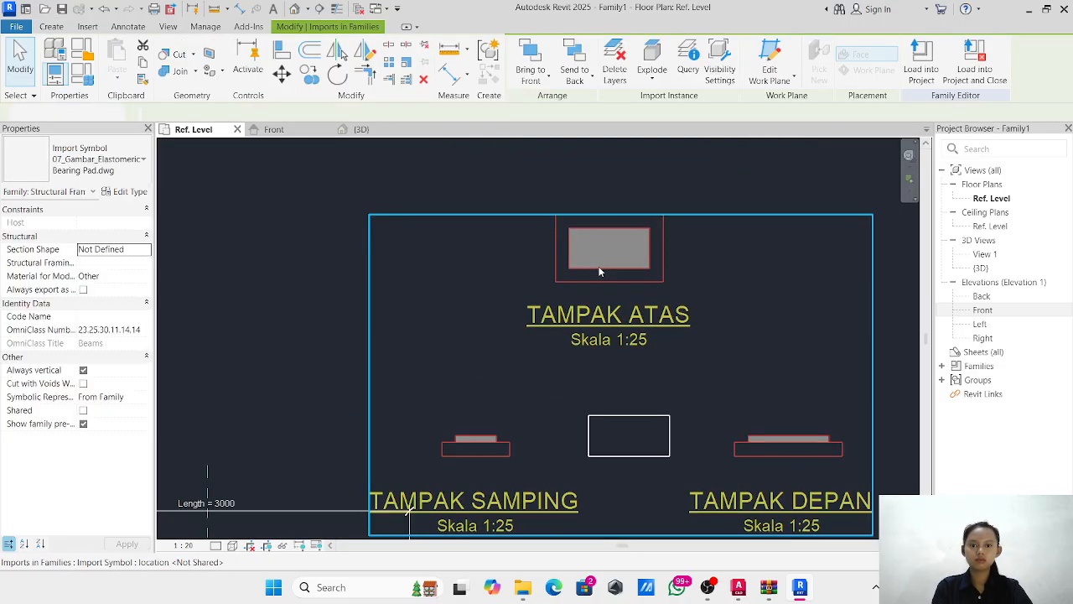
pyautogui.scroll(3, 618, 265)
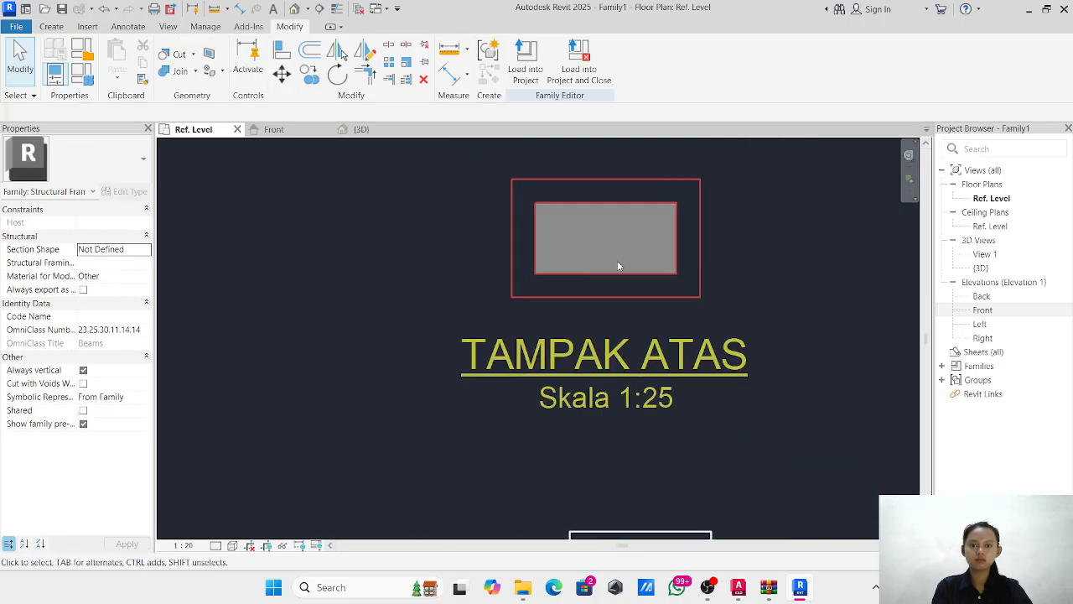
pyautogui.click(51, 26)
pyautogui.click(120, 59)
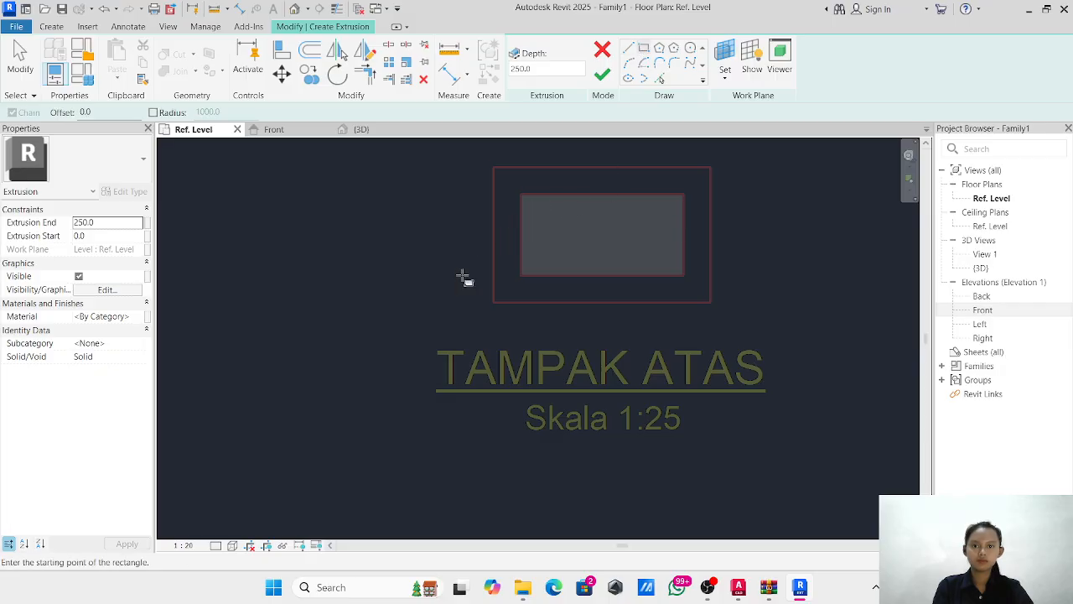
pyautogui.press('Escape')
pyautogui.scroll(-4, 411, 323)
pyautogui.click(525, 52)
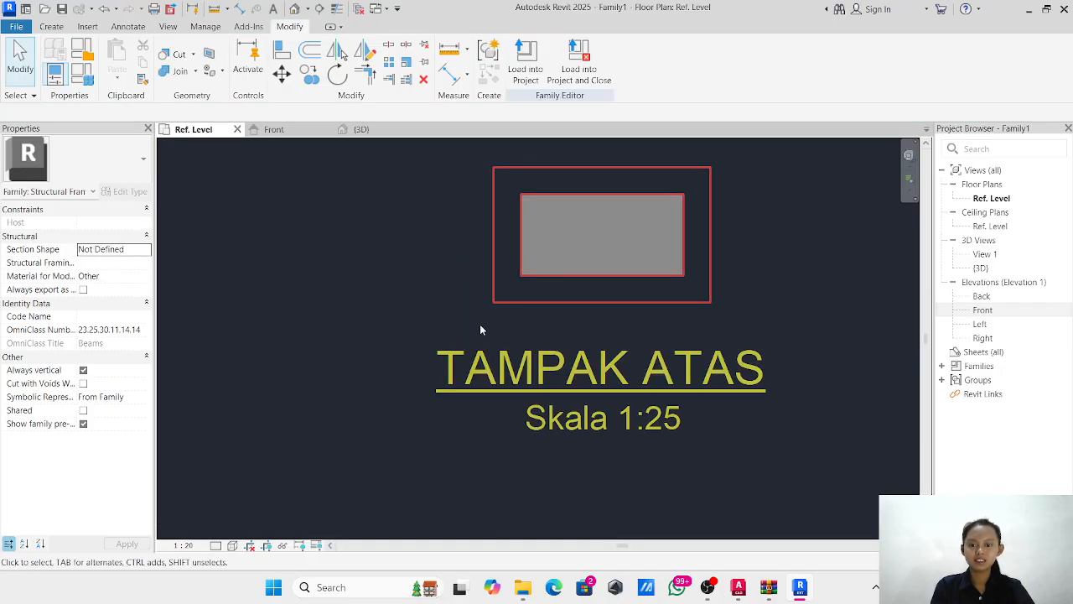
# Draw a horizontal reference line across the relocated second extrusion between the midpoints of its two side edges.
pyautogui.scroll(-2, 422, 318)
pyautogui.moveTo(571, 395); pyautogui.dragTo(595, 174, button='middle')
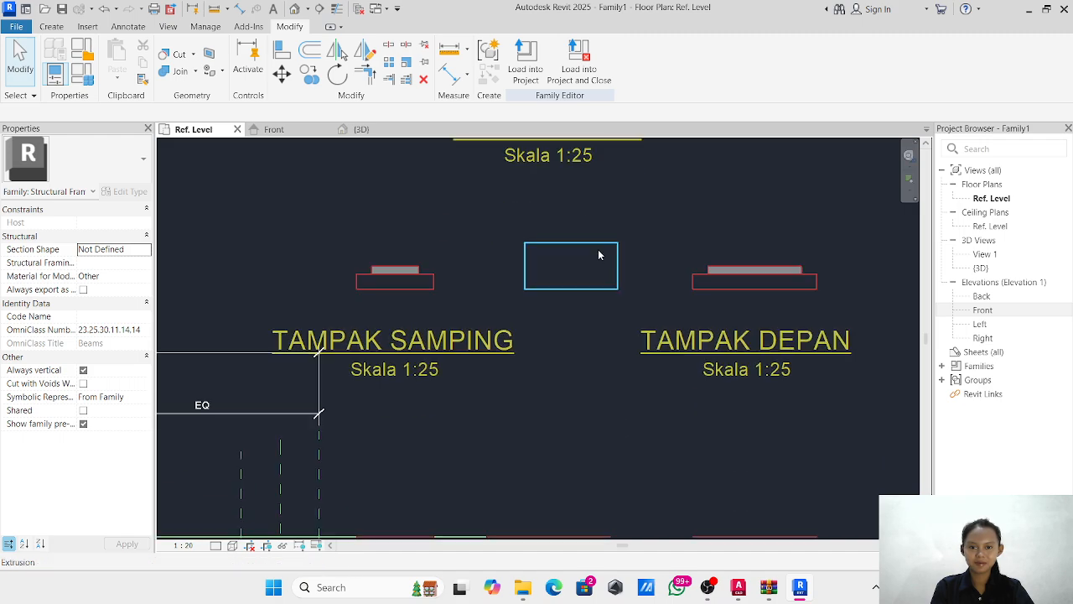
pyautogui.click(51, 26)
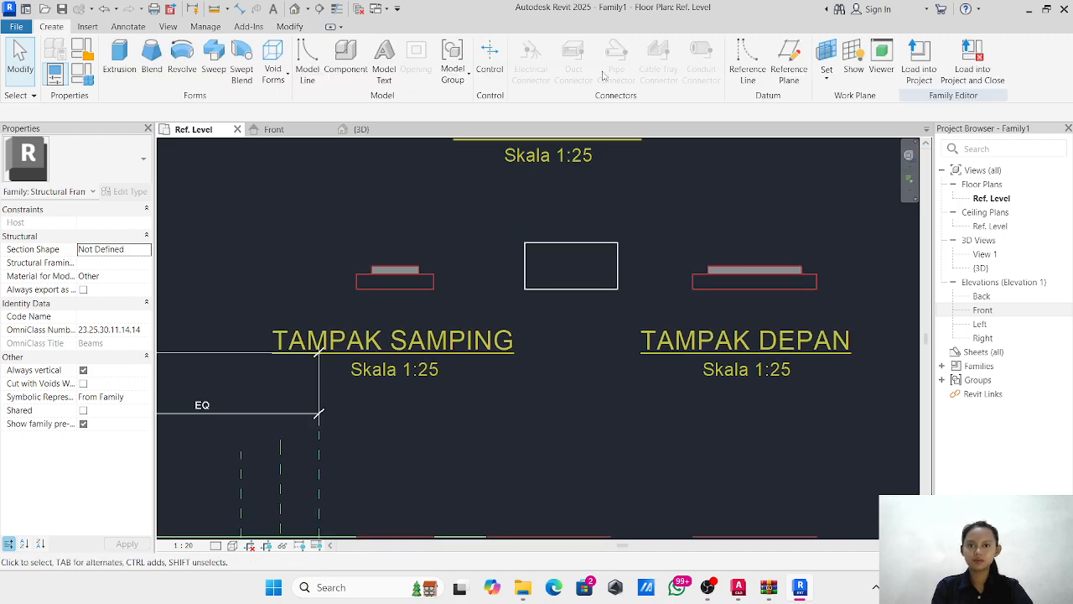
pyautogui.click(749, 57)
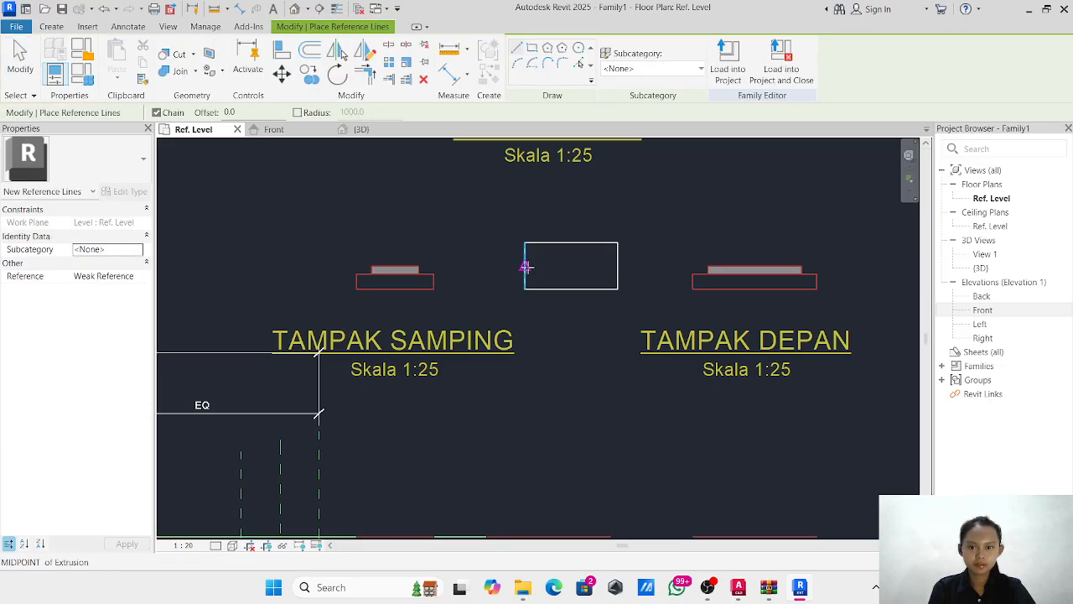
pyautogui.click(617, 266)
pyautogui.click(525, 267)
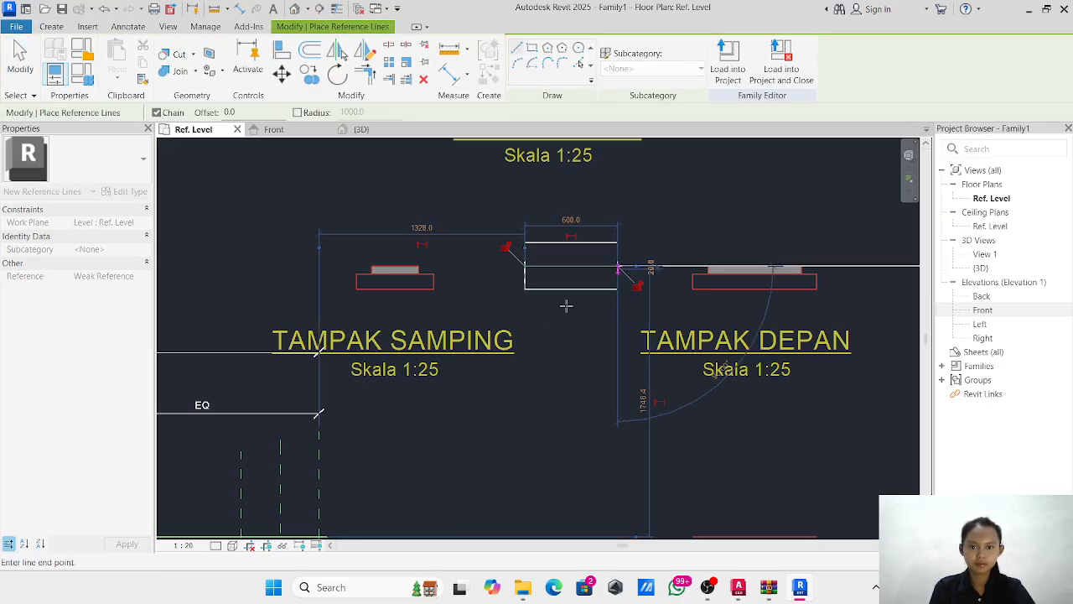
# Move the second extrusion with its horizontal line from that line's midpoint to where the vertical reference line crosses the first extrusion's centerline.
pyautogui.press('Escape')
pyautogui.press('Escape')
pyautogui.moveTo(485, 229); pyautogui.dragTo(635, 310)
pyautogui.click(282, 74)
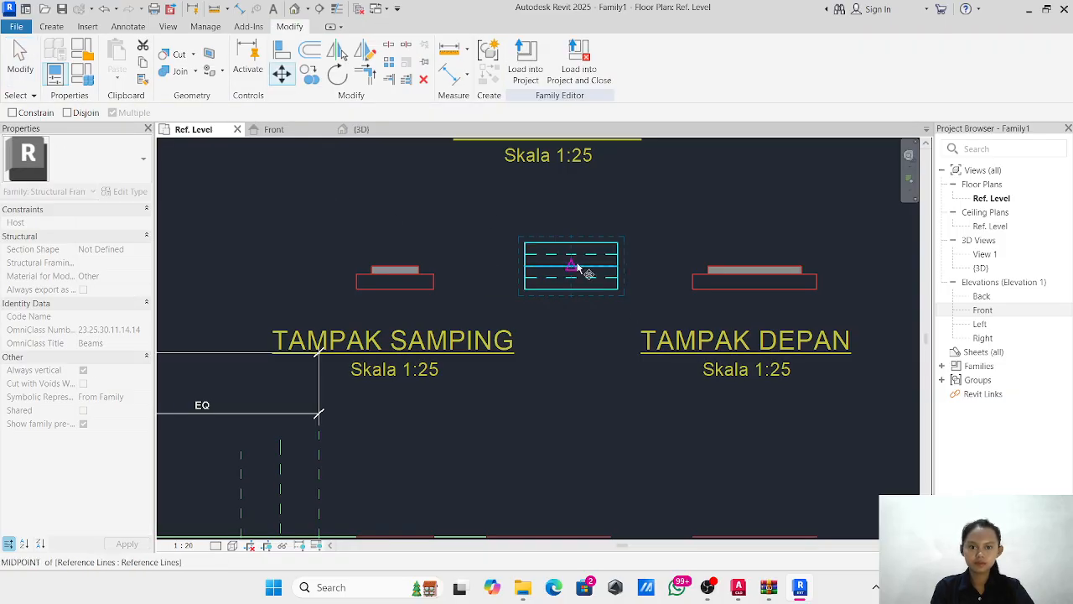
pyautogui.scroll(3, 612, 269)
pyautogui.click(635, 261)
pyautogui.scroll(-5, 463, 324)
pyautogui.moveTo(474, 326); pyautogui.dragTo(776, 151, button='middle')
pyautogui.scroll(1, 754, 168)
pyautogui.scroll(-1, 371, 415)
pyautogui.moveTo(371, 415); pyautogui.dragTo(633, 256, button='middle')
pyautogui.scroll(2, 484, 314)
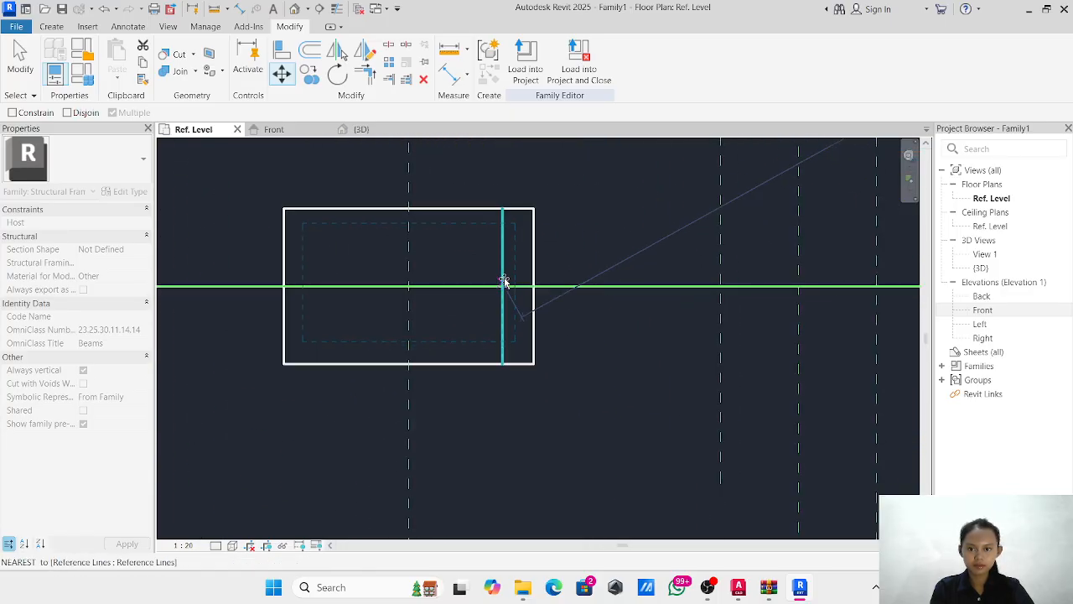
pyautogui.click(501, 286)
pyautogui.press('Escape')
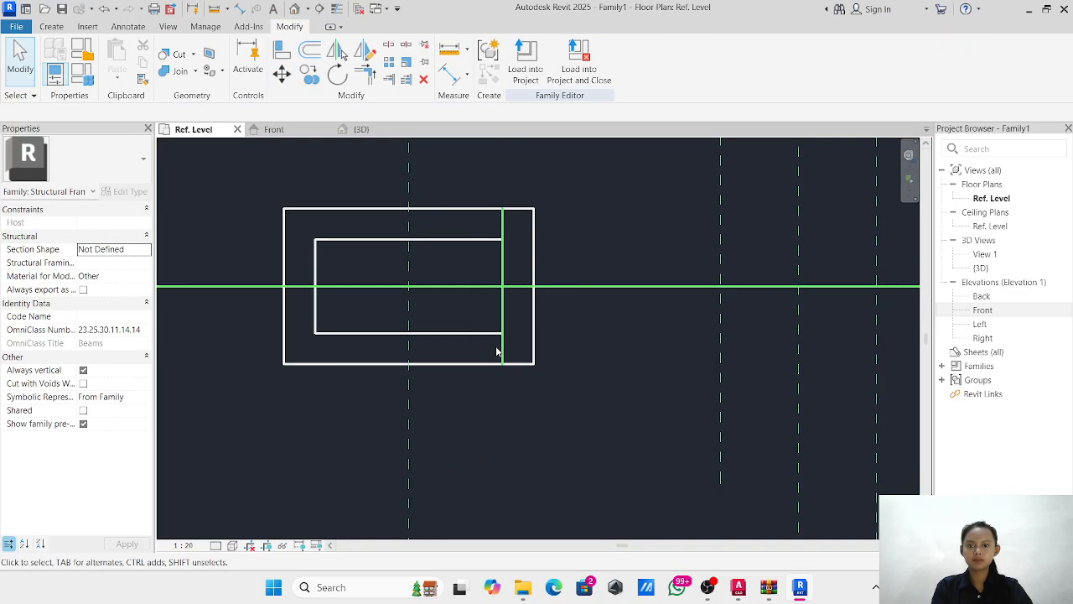
# Delete the vertical reference line that was offset inside the first extrusion's edge.
pyautogui.click(501, 352)
pyautogui.press('Escape')
pyautogui.scroll(-3, 445, 273)
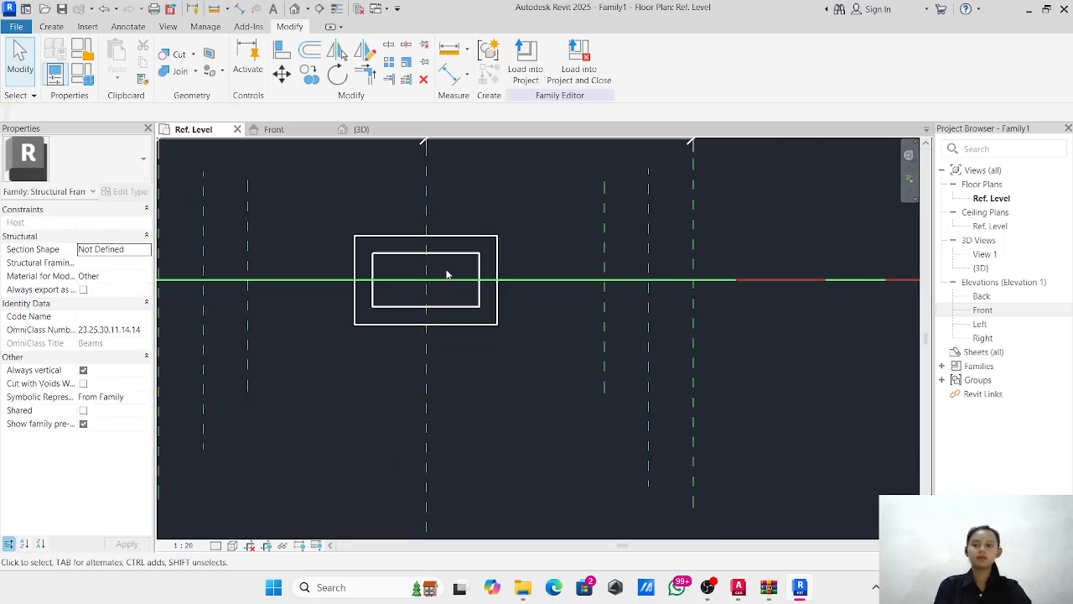
# Check the stacked extrusions in the 3D view and compare their heights with the imported drawing in the Front elevation.
pyautogui.click(361, 130)
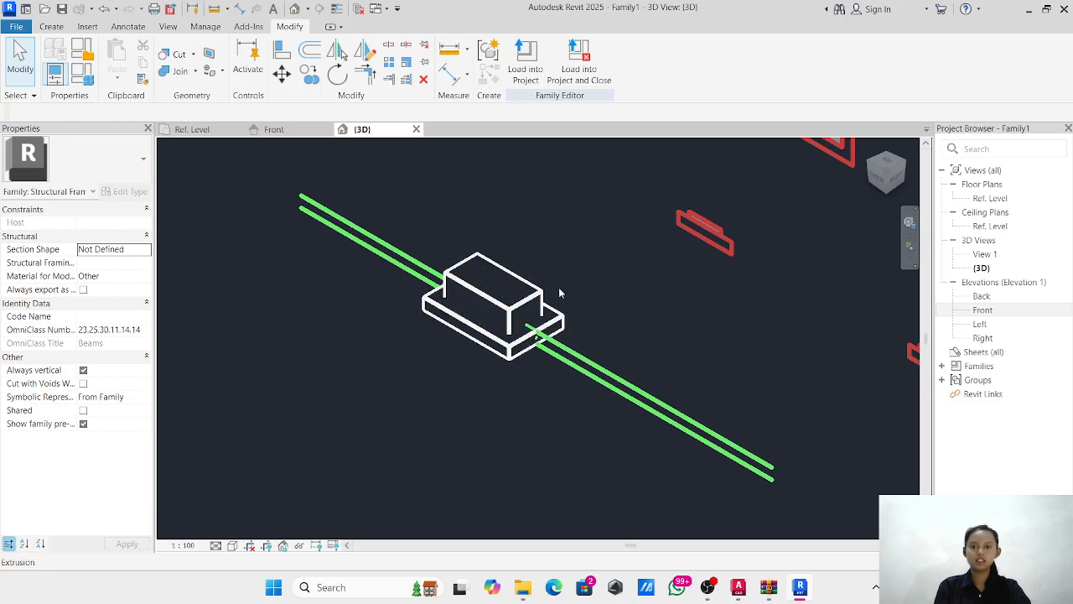
pyautogui.scroll(-1, 627, 262)
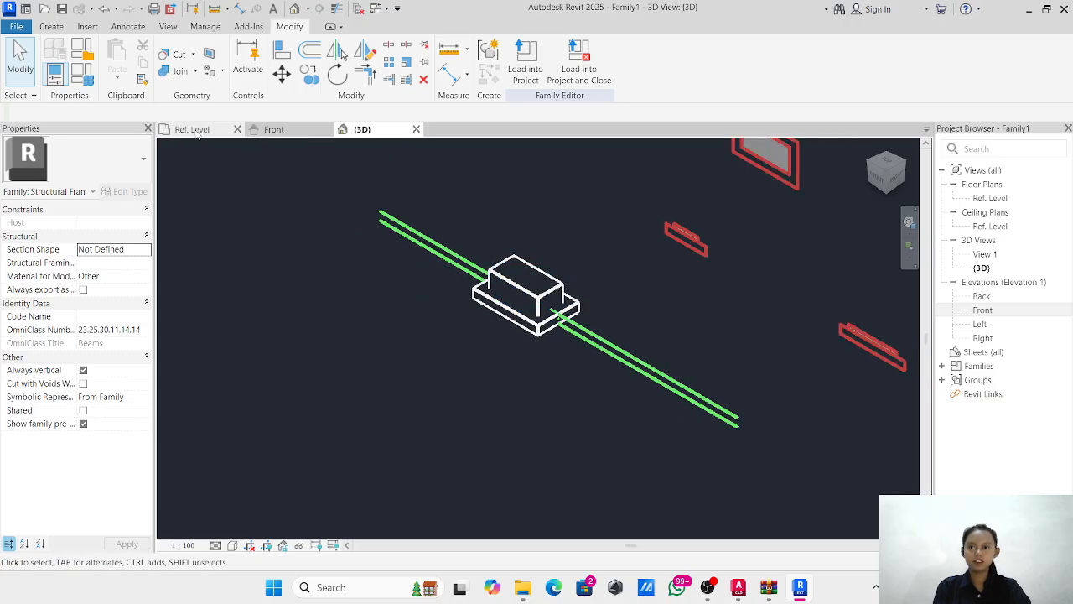
pyautogui.click(273, 130)
pyautogui.scroll(-4, 554, 266)
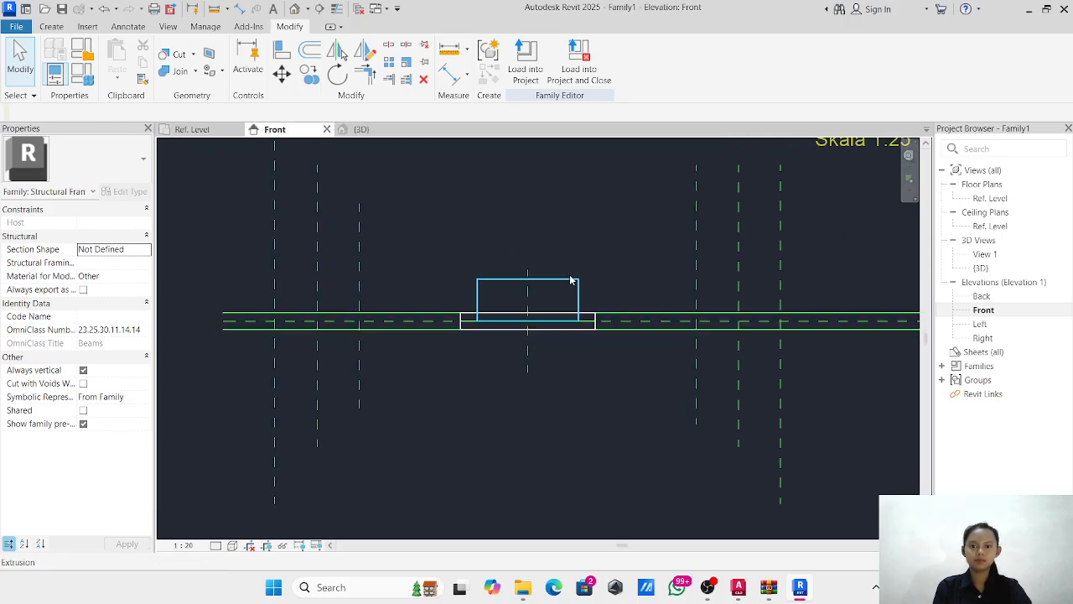
pyautogui.moveTo(659, 251); pyautogui.dragTo(461, 259, button='middle')
pyautogui.scroll(-1, 424, 263)
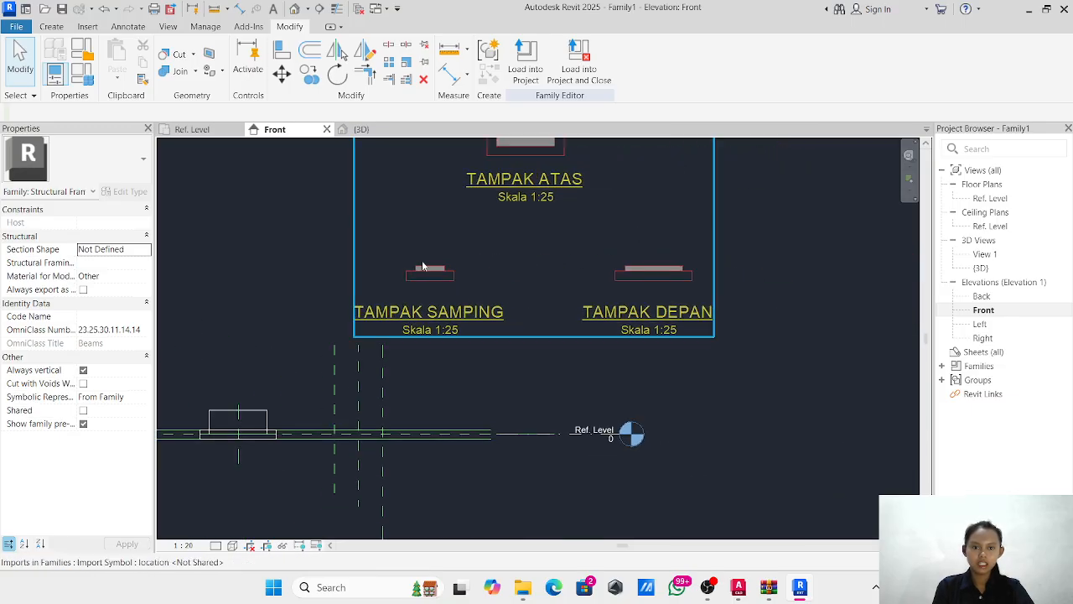
# Switch to the AutoCAD drawing and dimension the height of the gray upper pad at its right end in TAMPAK DEPAN.
pyautogui.click(739, 587)
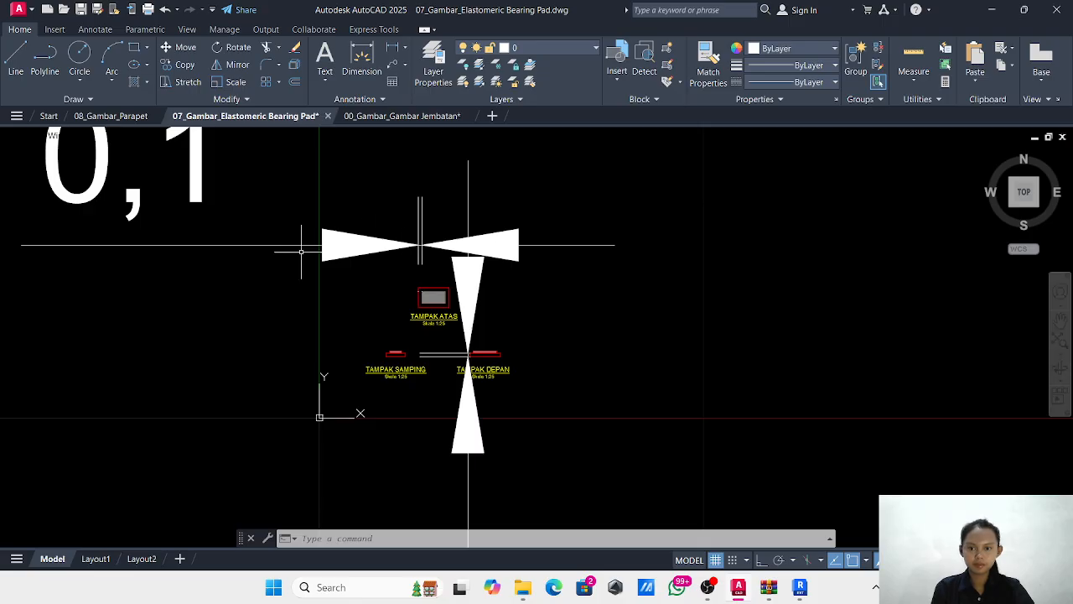
pyautogui.scroll(10, 486, 344)
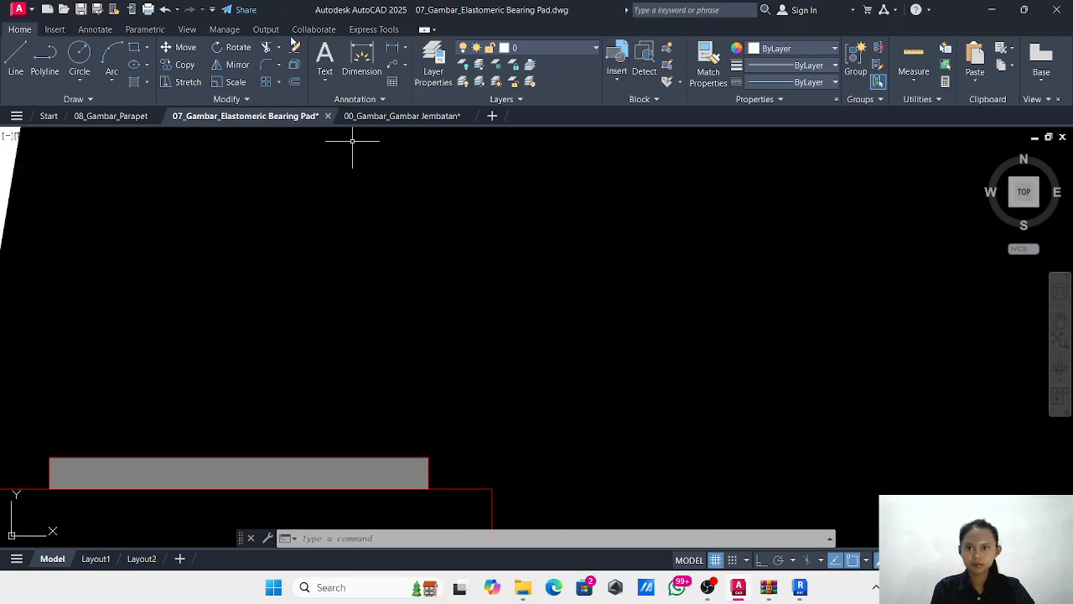
pyautogui.click(361, 59)
pyautogui.scroll(2, 398, 376)
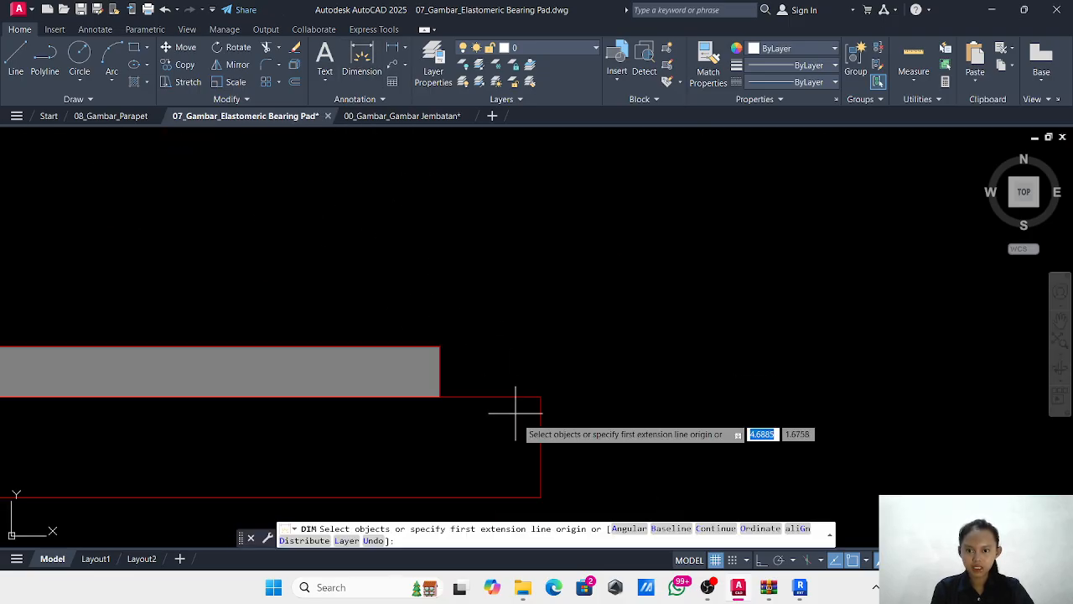
pyautogui.click(440, 346)
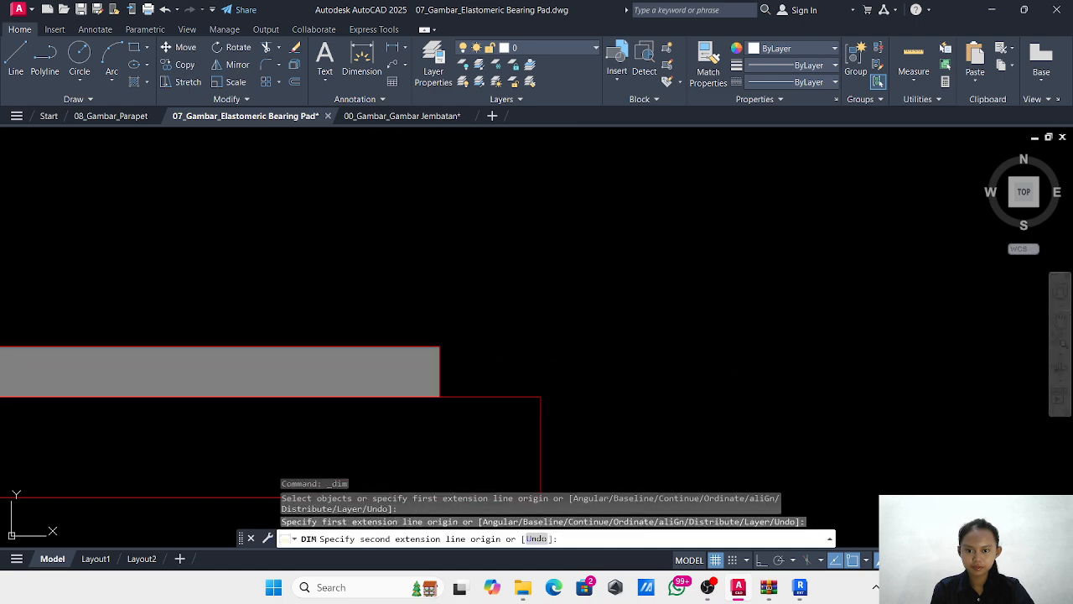
pyautogui.click(440, 397)
pyautogui.scroll(-10, 619, 361)
pyautogui.moveTo(616, 361); pyautogui.dragTo(492, 358, button='middle')
pyautogui.click(576, 359)
pyautogui.scroll(-2, 613, 358)
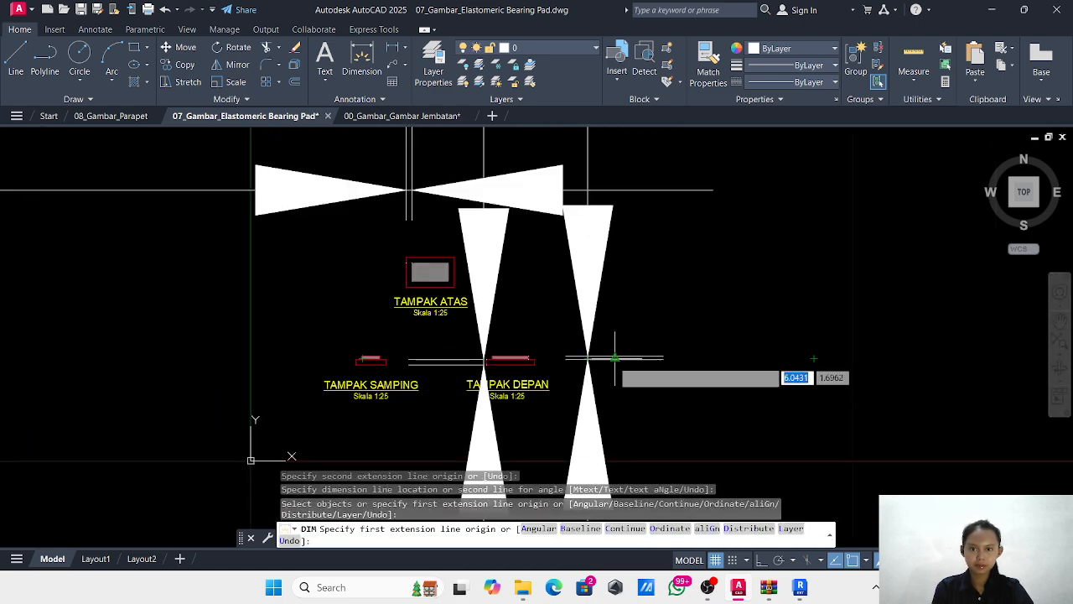
# End the dimension command and examine the value of the new vertical dimension.
pyautogui.scroll(5, 616, 378)
pyautogui.scroll(-1, 617, 390)
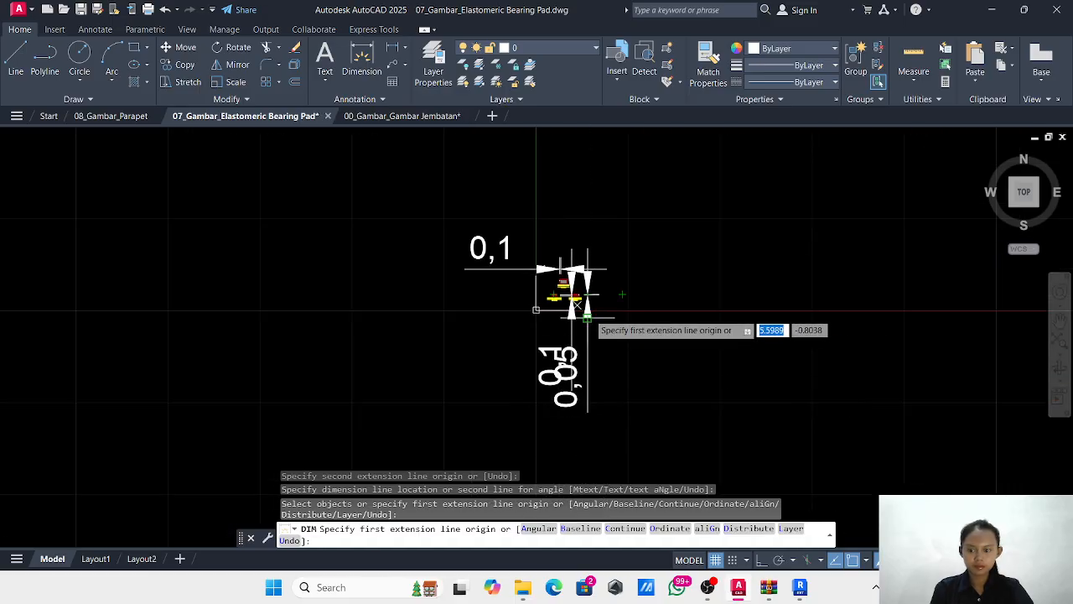
pyautogui.press('Return')
pyautogui.scroll(5, 576, 286)
pyautogui.click(571, 219)
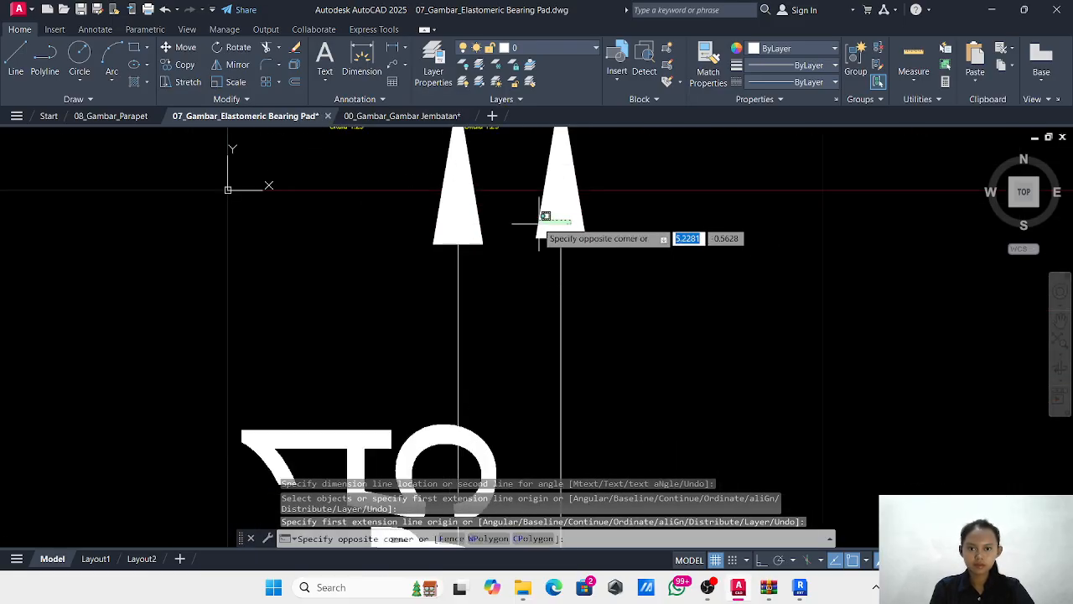
pyautogui.click(536, 218)
pyautogui.scroll(-5, 582, 335)
pyautogui.moveTo(582, 343); pyautogui.dragTo(546, 288, button='middle')
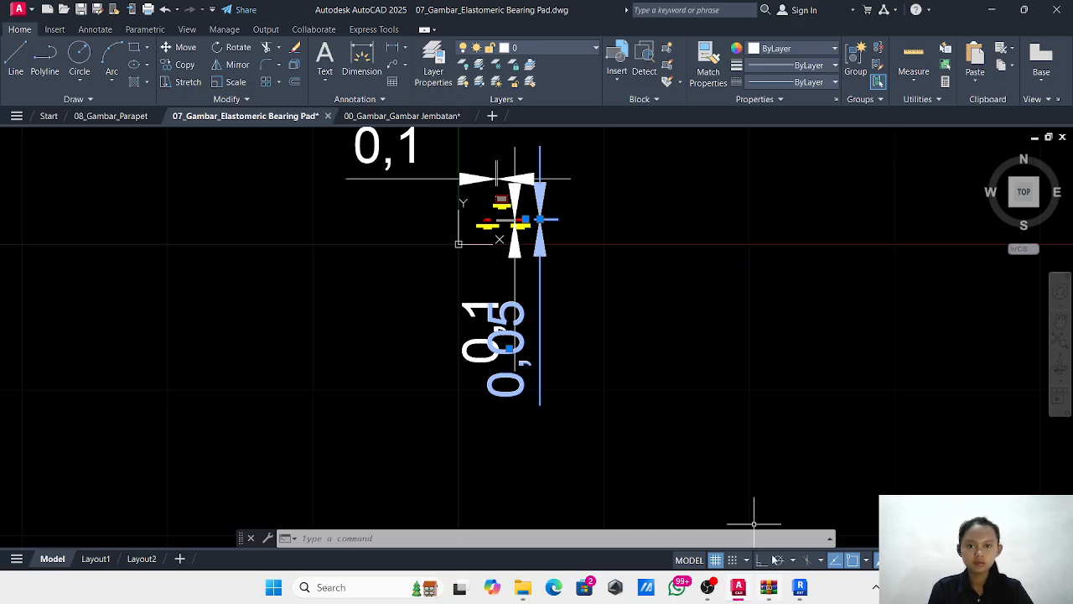
pyautogui.press('Escape')
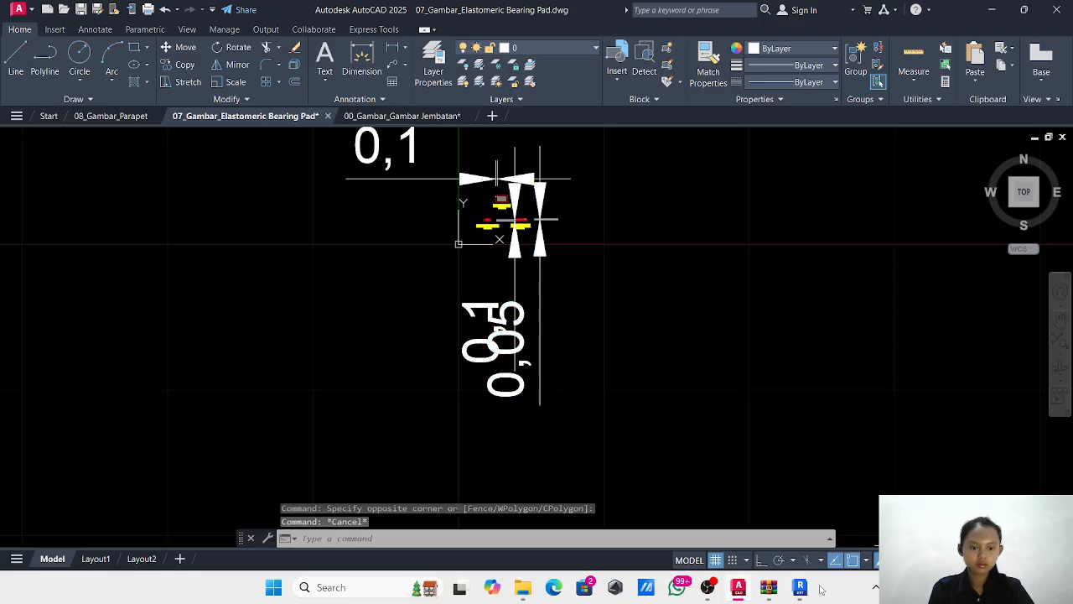
# Switch back to Revit and place a reference line offset 50 above the lower extrusion's top reference line in the Front elevation.
pyautogui.click(801, 589)
pyautogui.scroll(-1, 282, 347)
pyautogui.moveTo(281, 352); pyautogui.dragTo(488, 290, button='middle')
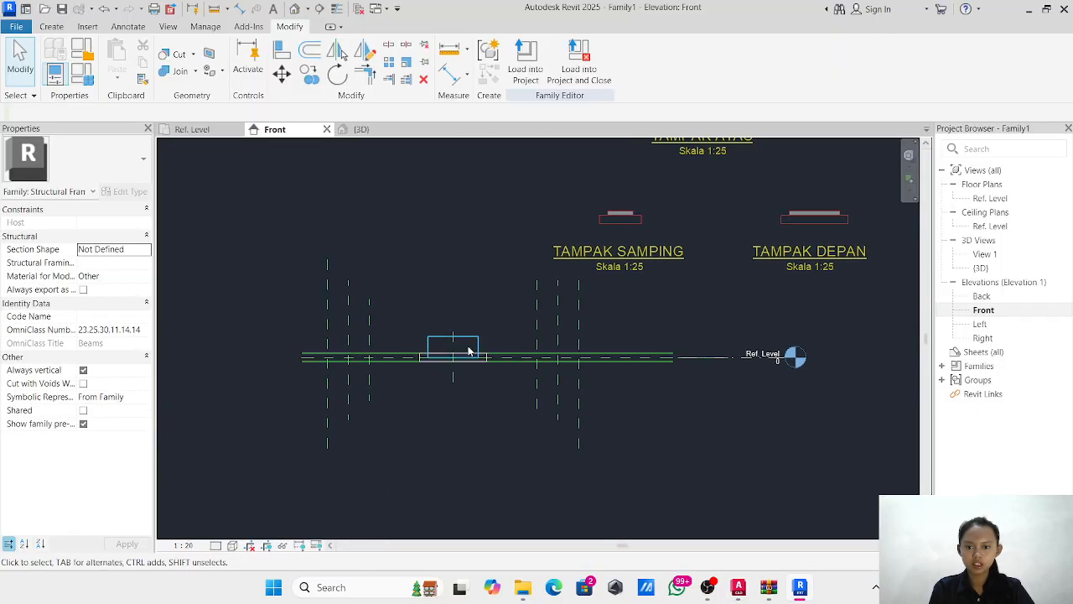
pyautogui.scroll(3, 469, 350)
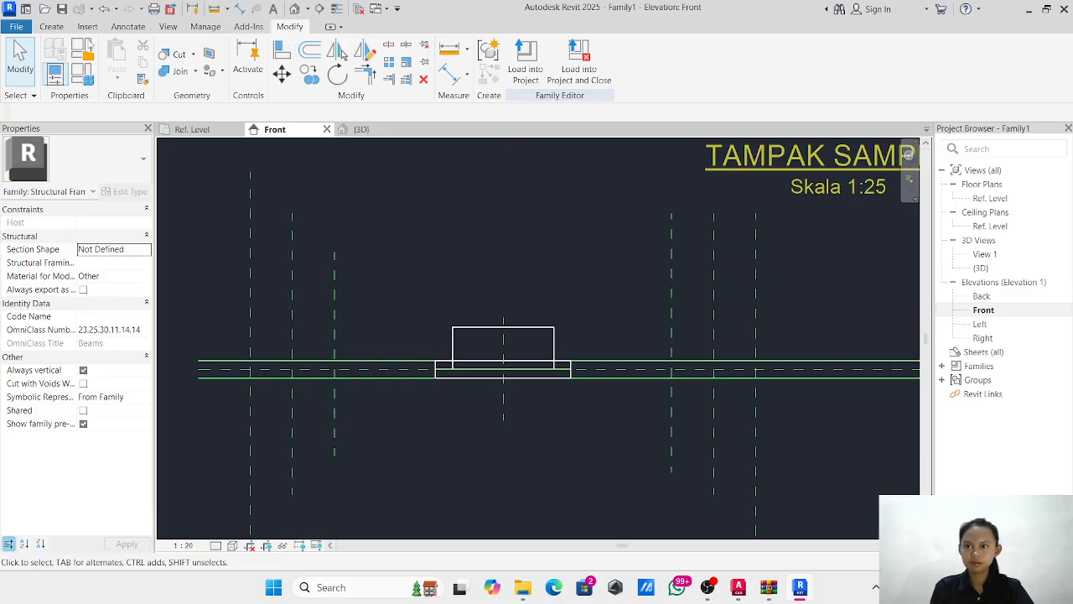
pyautogui.click(65, 27)
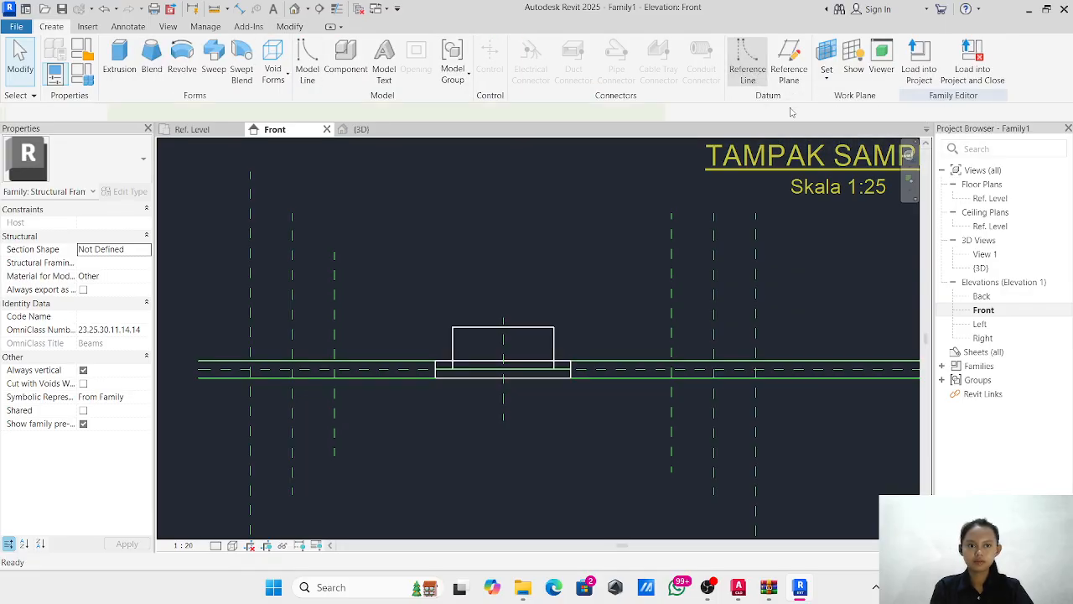
pyautogui.click(747, 66)
pyautogui.click(579, 64)
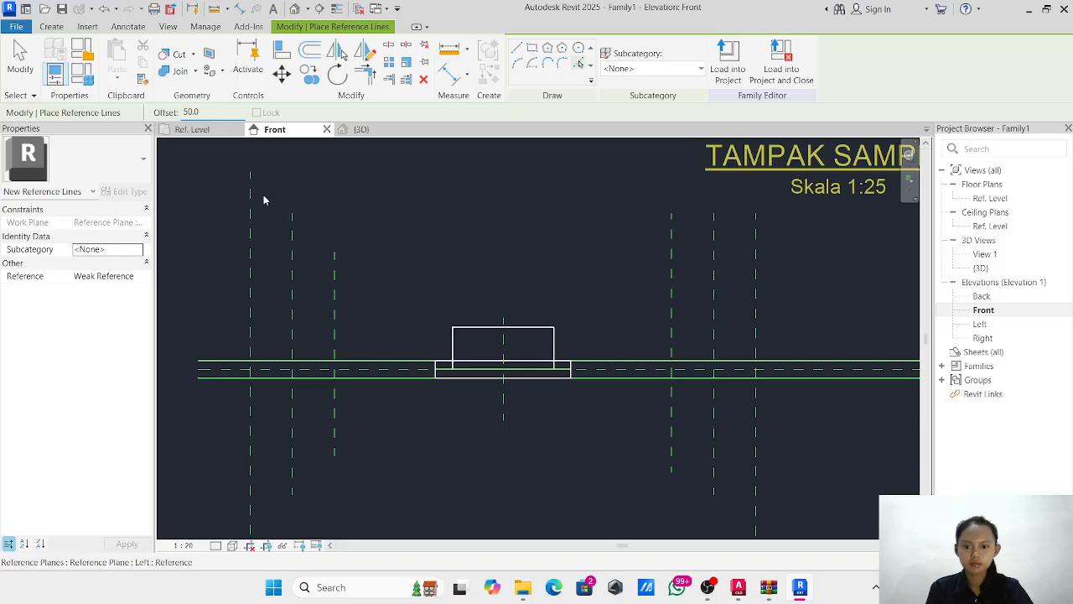
pyautogui.click(408, 364)
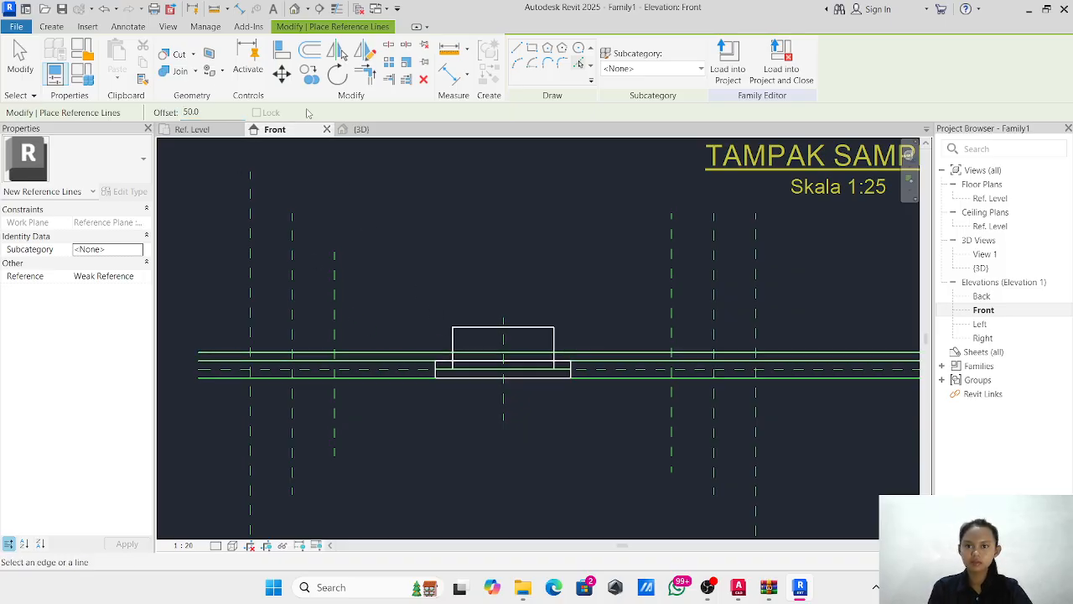
# Align the upper extrusion's top with the new reference line and its bottom with the reference line at the lower extrusion's top.
pyautogui.click(282, 51)
pyautogui.scroll(3, 591, 356)
pyautogui.click(589, 362)
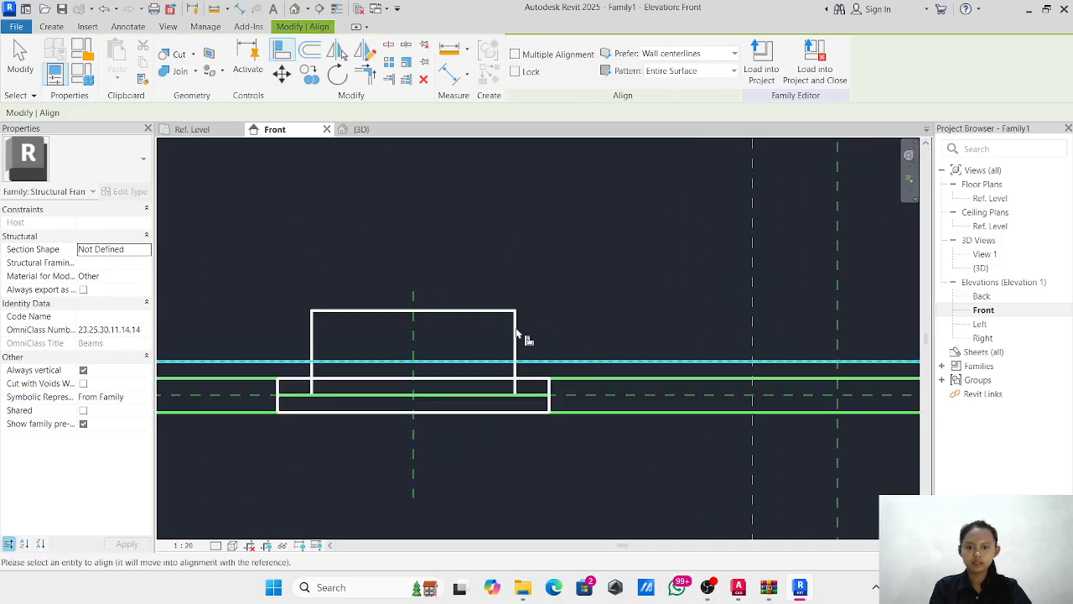
pyautogui.click(489, 312)
pyautogui.click(360, 129)
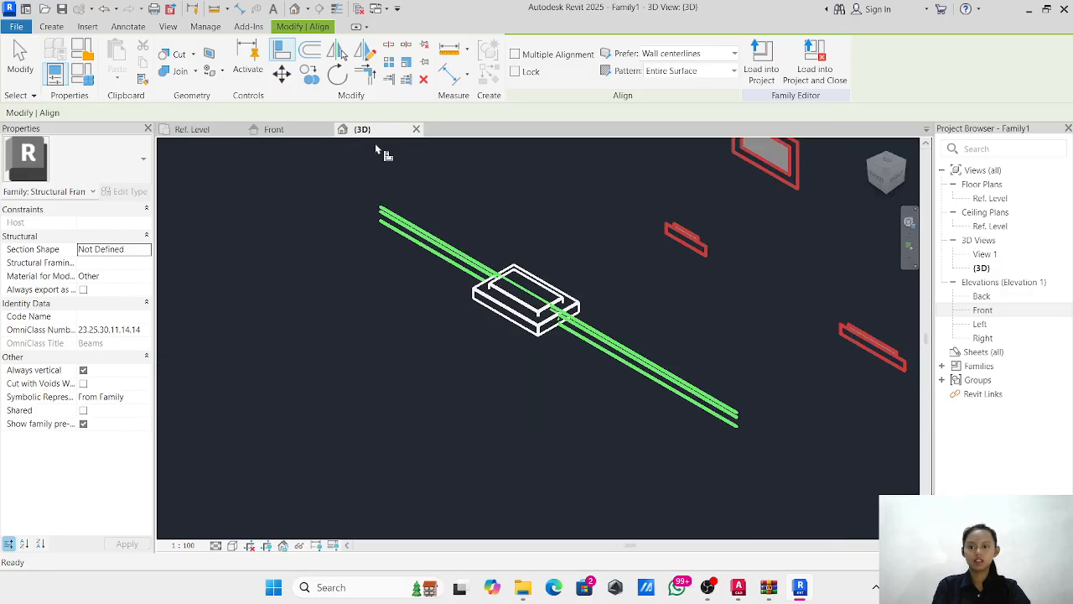
pyautogui.click(294, 130)
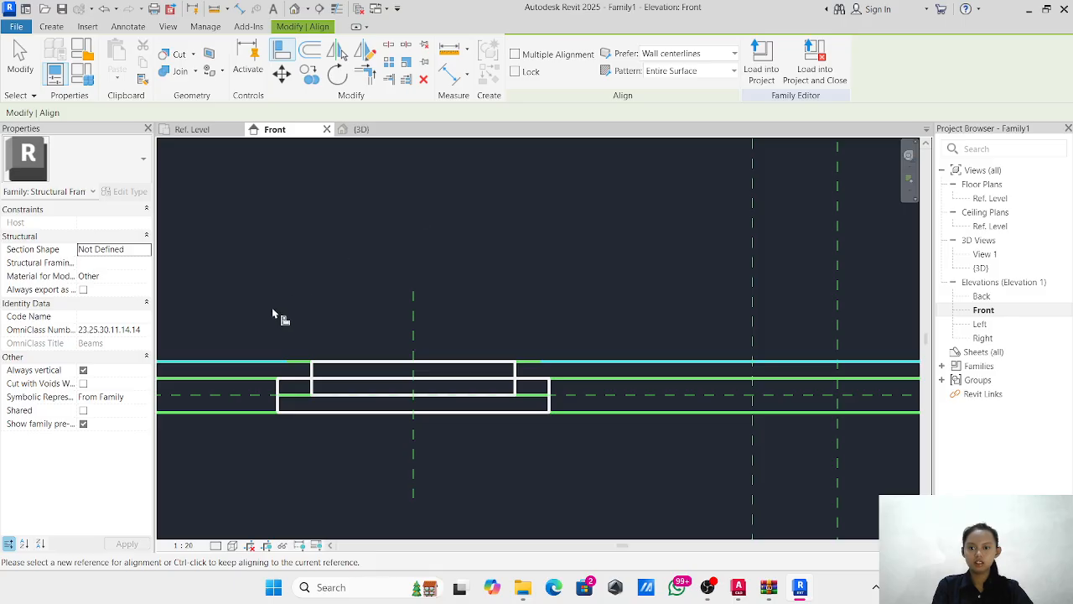
pyautogui.click(576, 383)
pyautogui.click(507, 403)
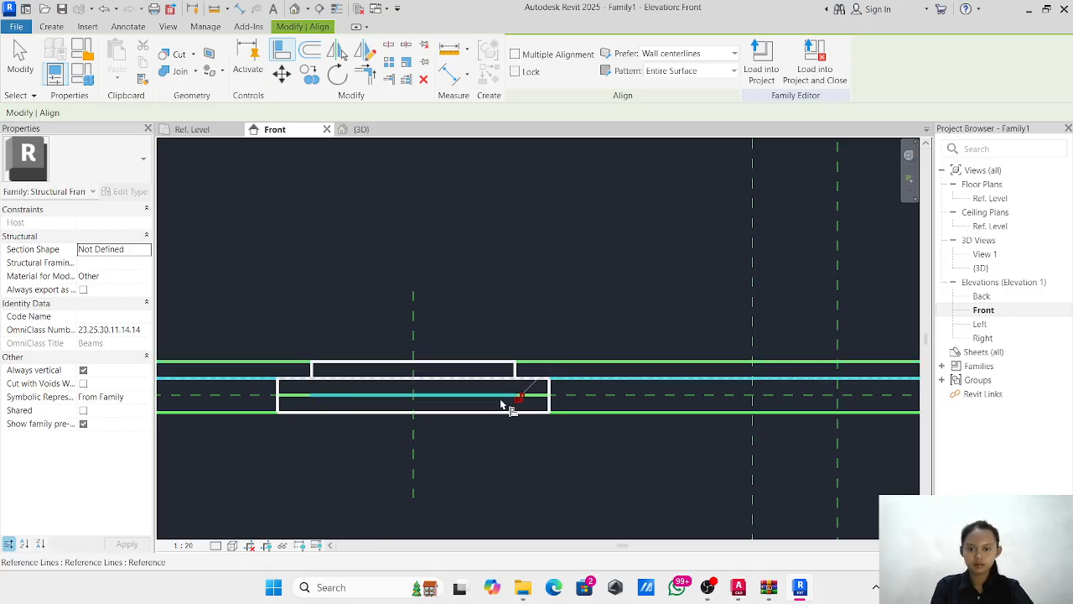
# End the alignment and set the 3D view's visual style to Shaded.
pyautogui.click(369, 131)
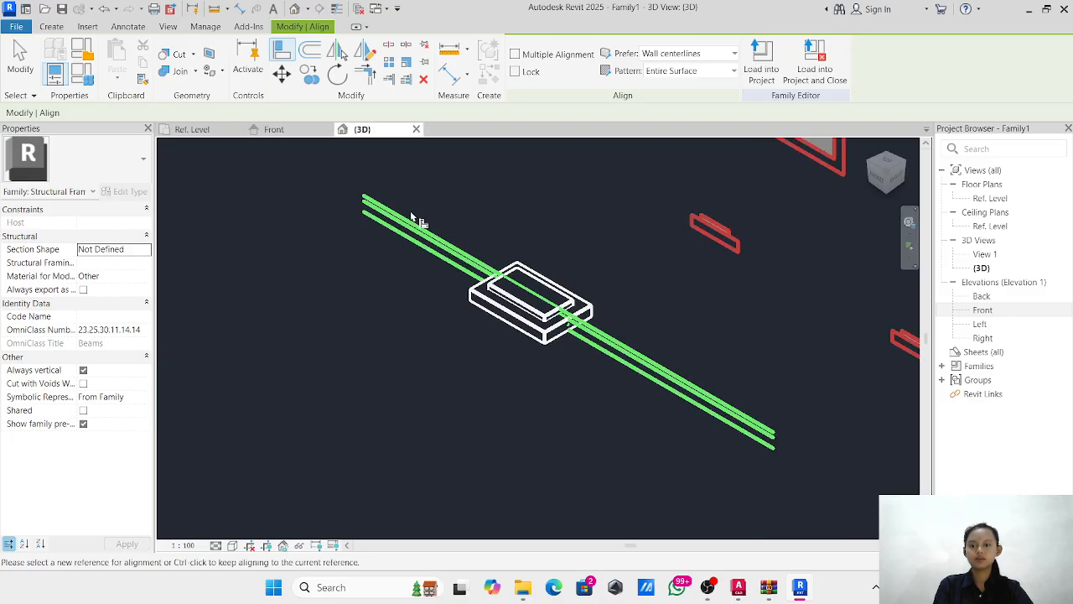
pyautogui.scroll(5, 579, 306)
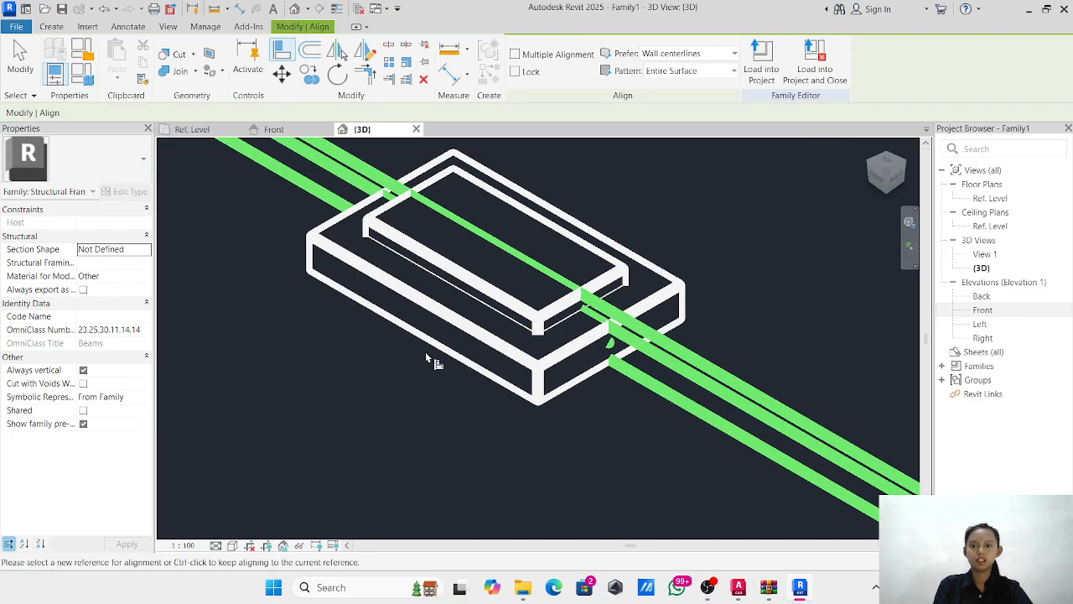
pyautogui.press('Escape')
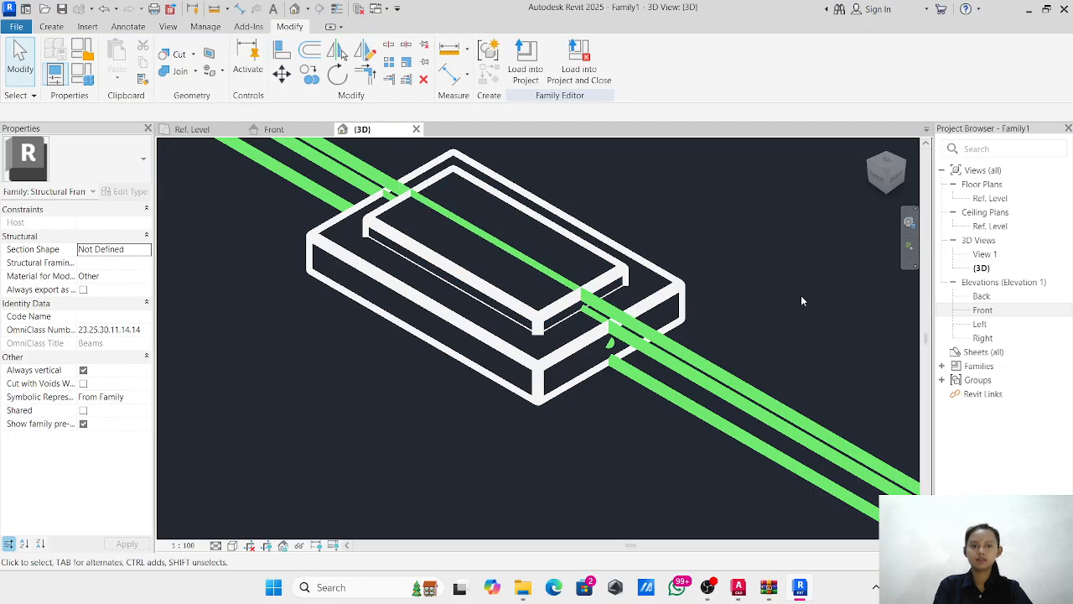
pyautogui.click(233, 546)
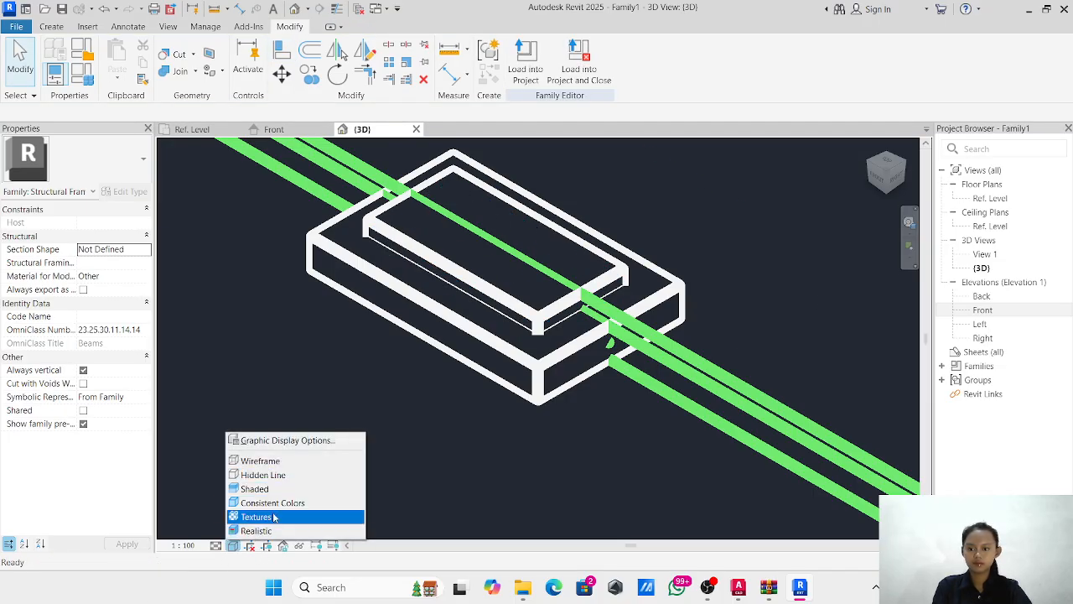
pyautogui.click(273, 502)
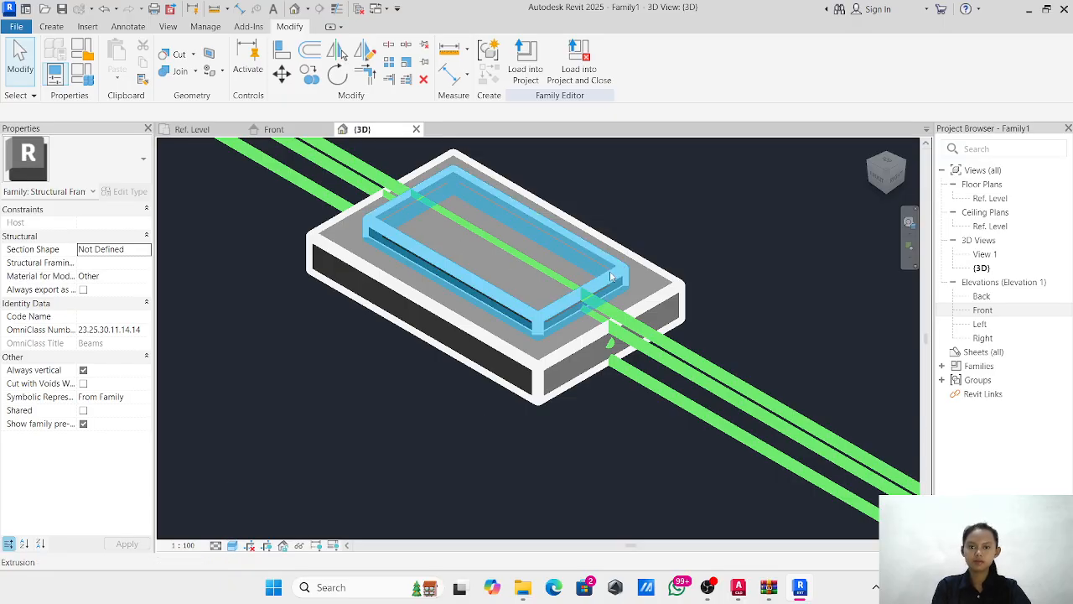
# Orient the 3D view to the front and inspect how the upper pad sits on the lower one.
pyautogui.click(879, 179)
pyautogui.moveTo(808, 210); pyautogui.dragTo(808, 214, button='middle')
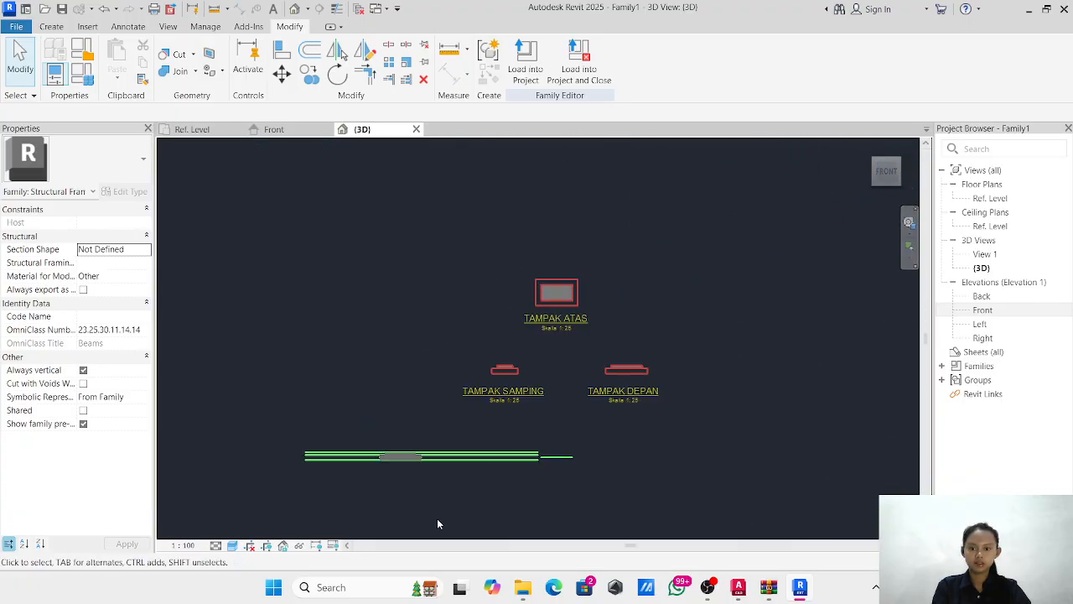
pyautogui.scroll(8, 397, 470)
pyautogui.scroll(2, 368, 413)
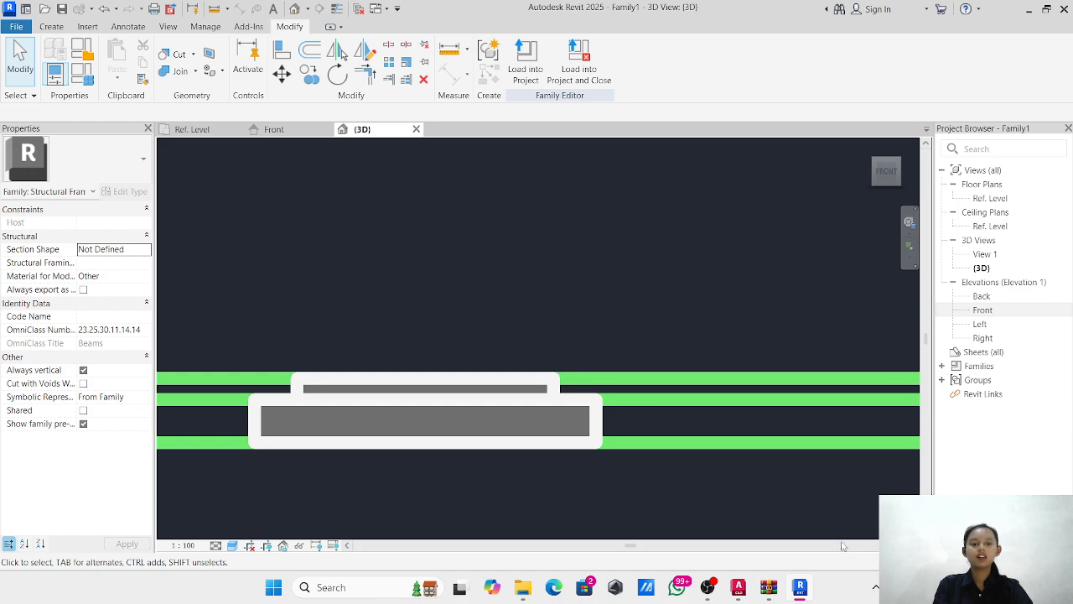
# Close Revit and save the family under the file name bearing in the BIM folder.
pyautogui.click(1063, 9)
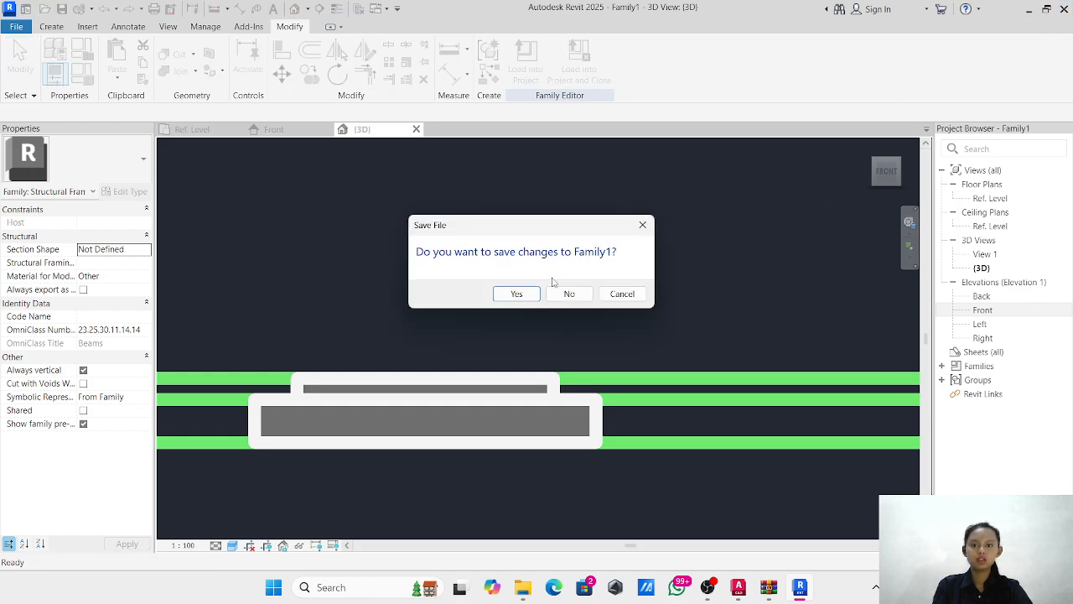
pyautogui.click(517, 294)
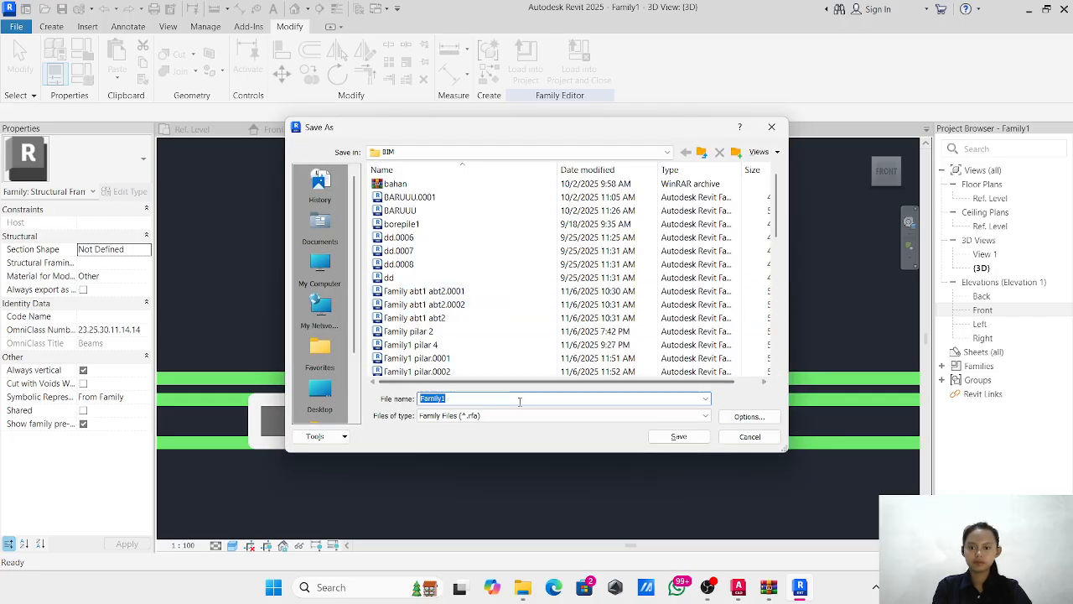
pyautogui.write('bearing')
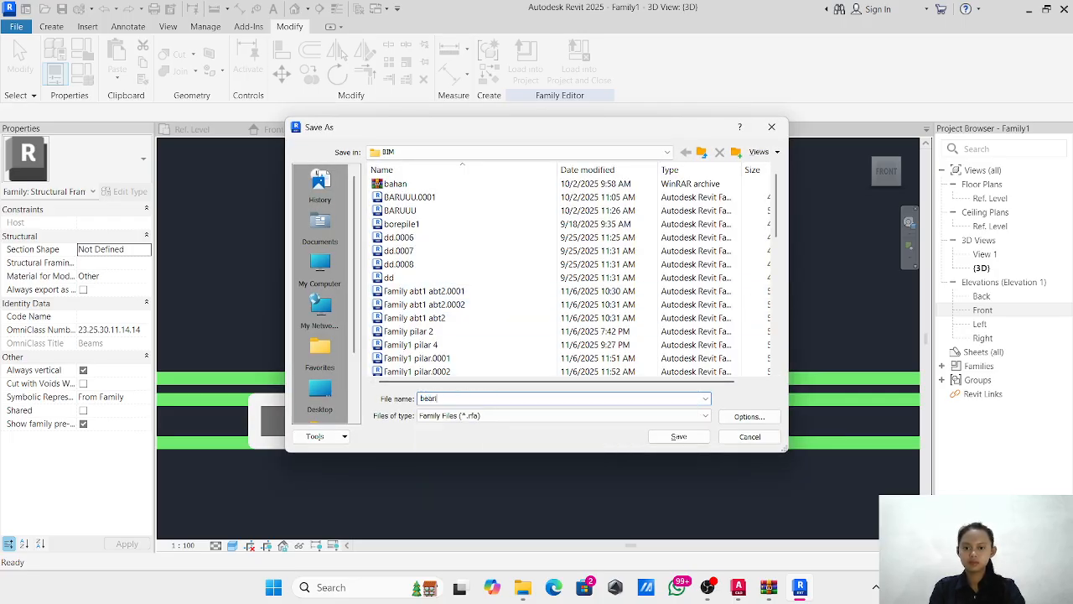
pyautogui.click(690, 436)
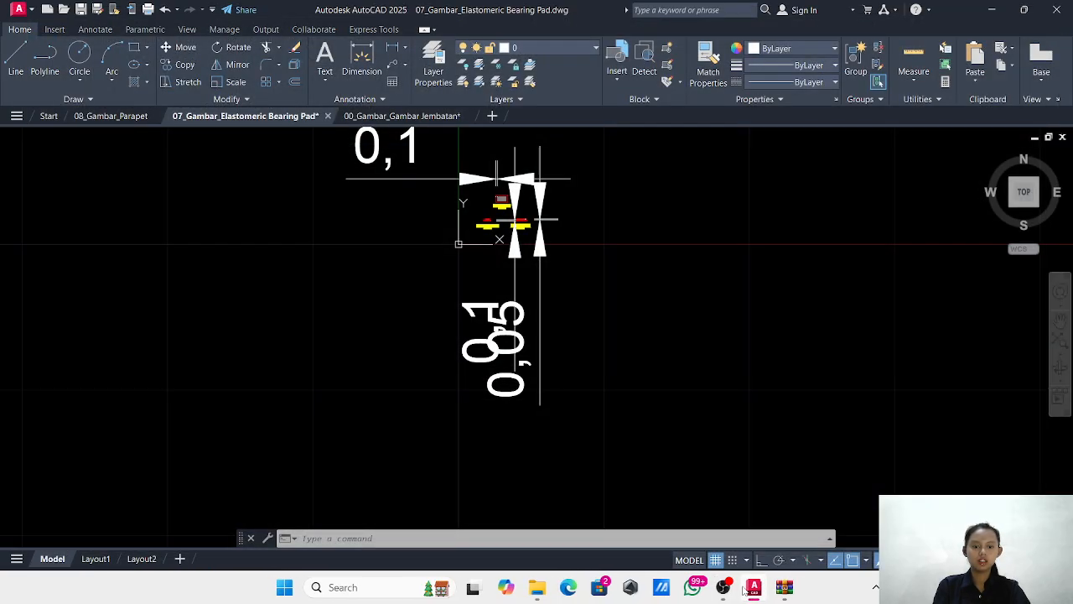
# Switch to AutoCAD and close the 07_Gambar_Elastomeric Bearing Pad drawing without saving its changes.
pyautogui.moveTo(754, 587)
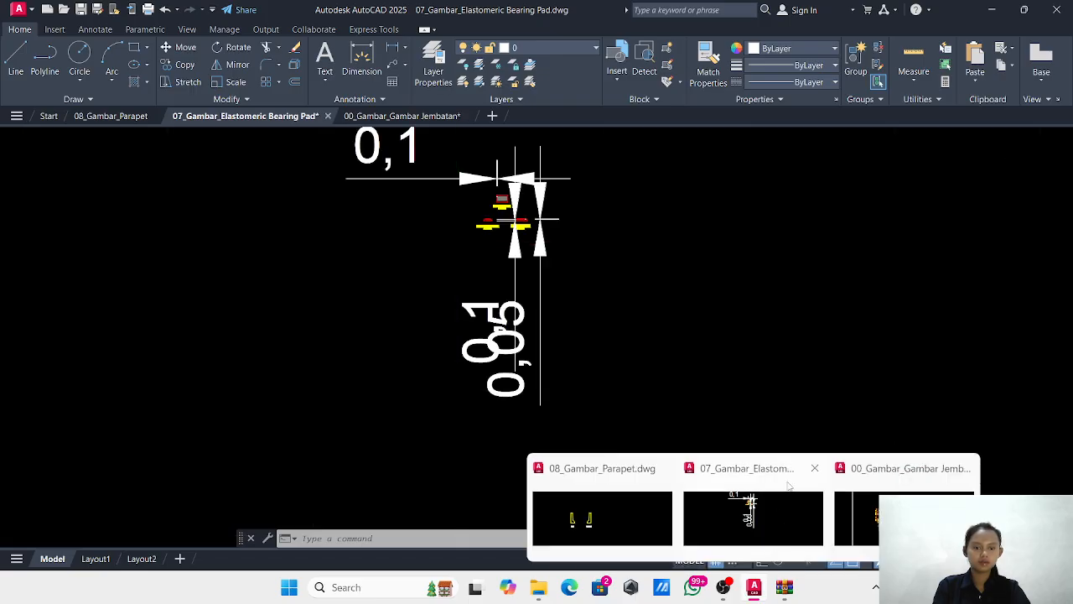
pyautogui.click(816, 470)
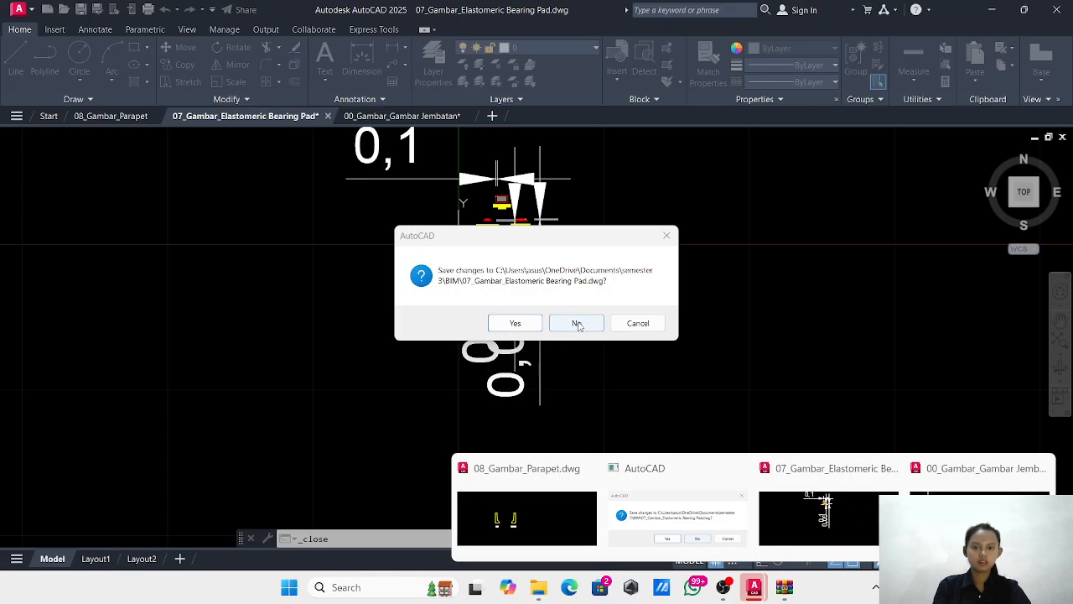
pyautogui.click(578, 322)
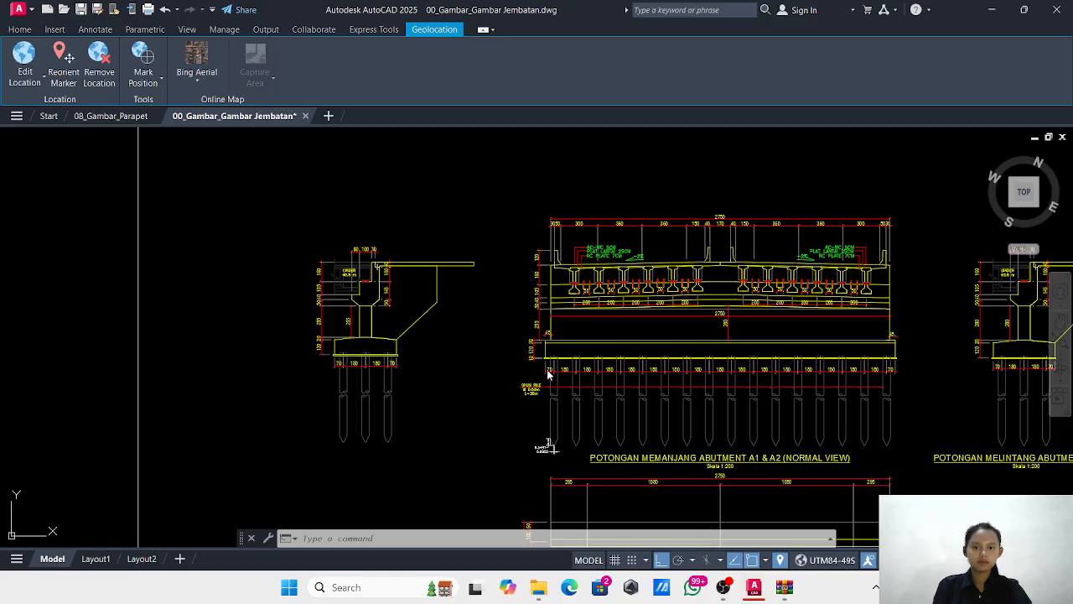
# Look over the whole bridge drawing, check the tepi and tengah profiles in 08_Gambar_Parapet, and minimize AutoCAD.
pyautogui.scroll(-5, 550, 375)
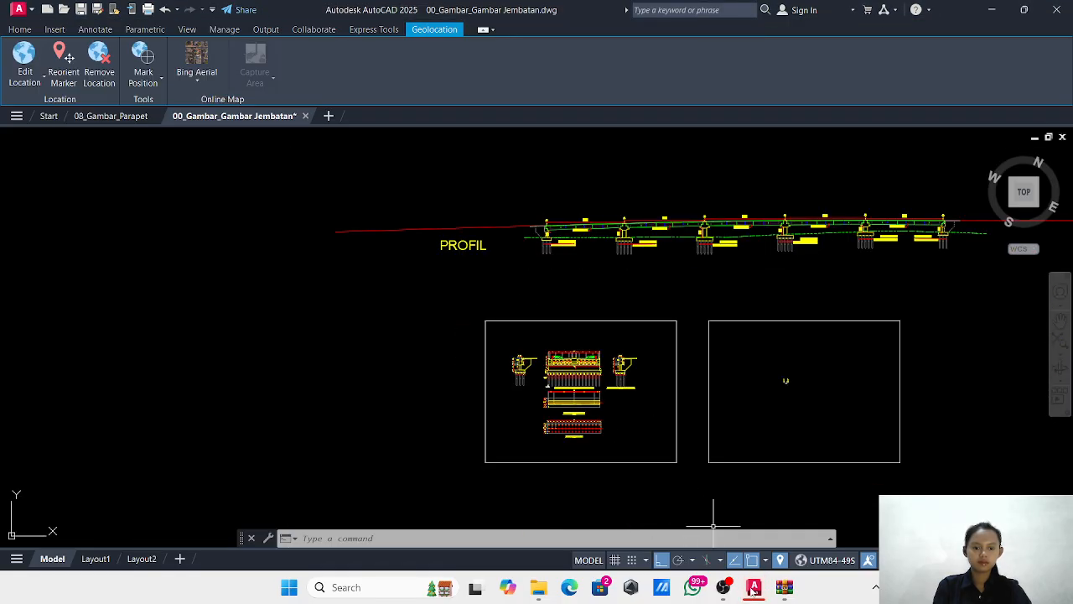
pyautogui.moveTo(753, 591)
pyautogui.click(738, 556)
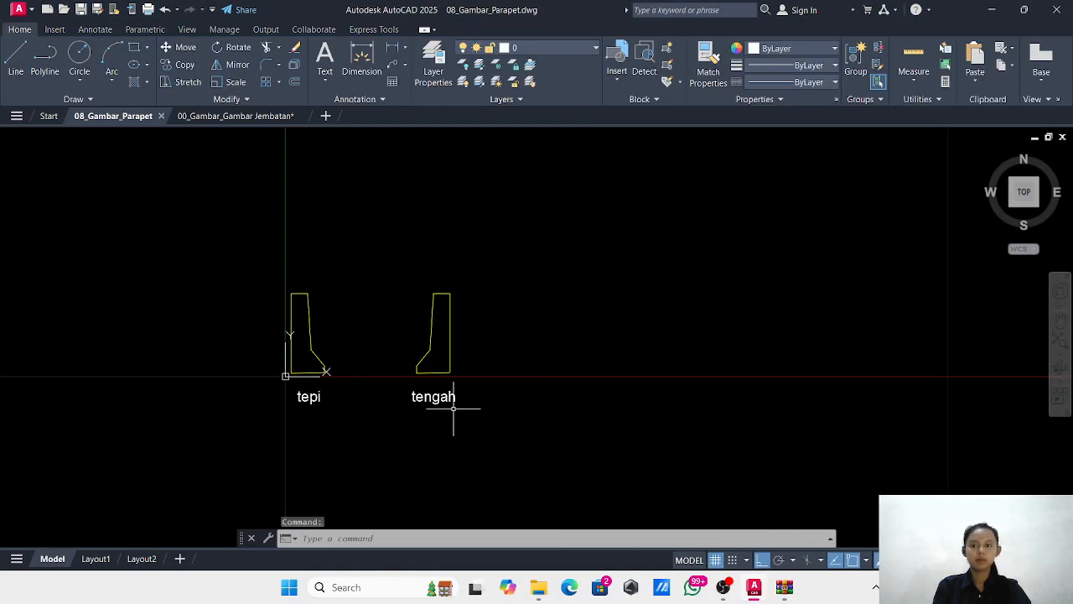
pyautogui.click(991, 10)
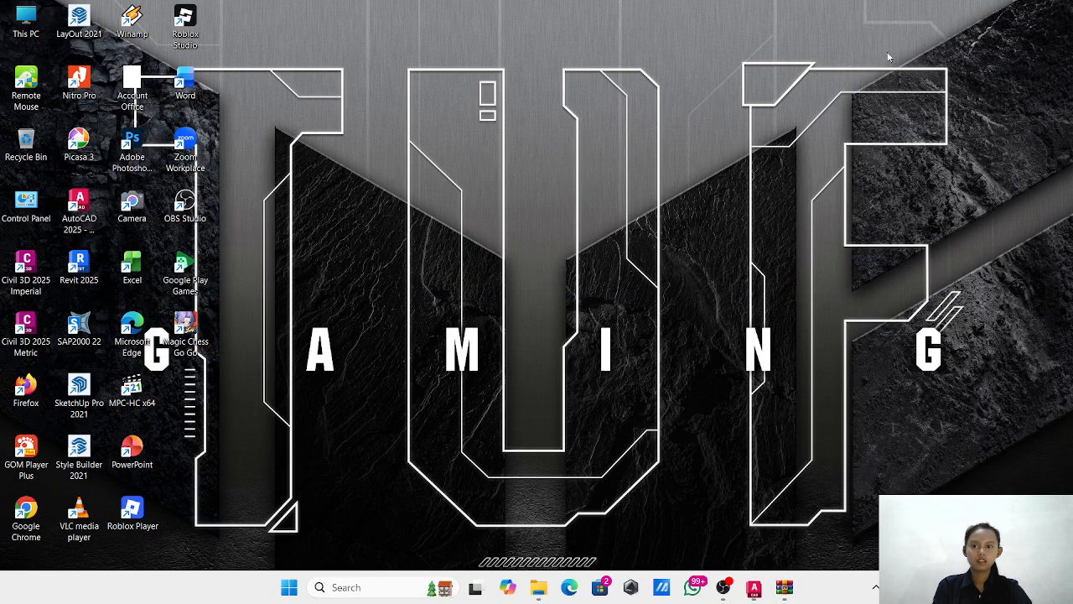
# Launch Revit 2025 and create a new family from the English template Metric Structural Framing - Beams and Braces.
pyautogui.doubleClick(97, 267)
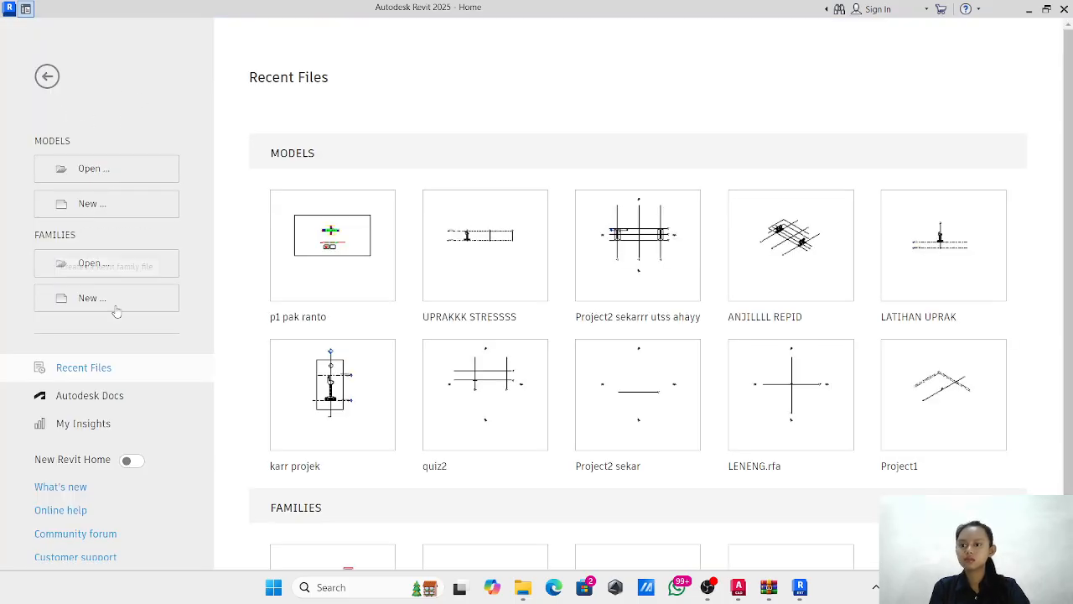
pyautogui.click(126, 306)
pyautogui.click(475, 152)
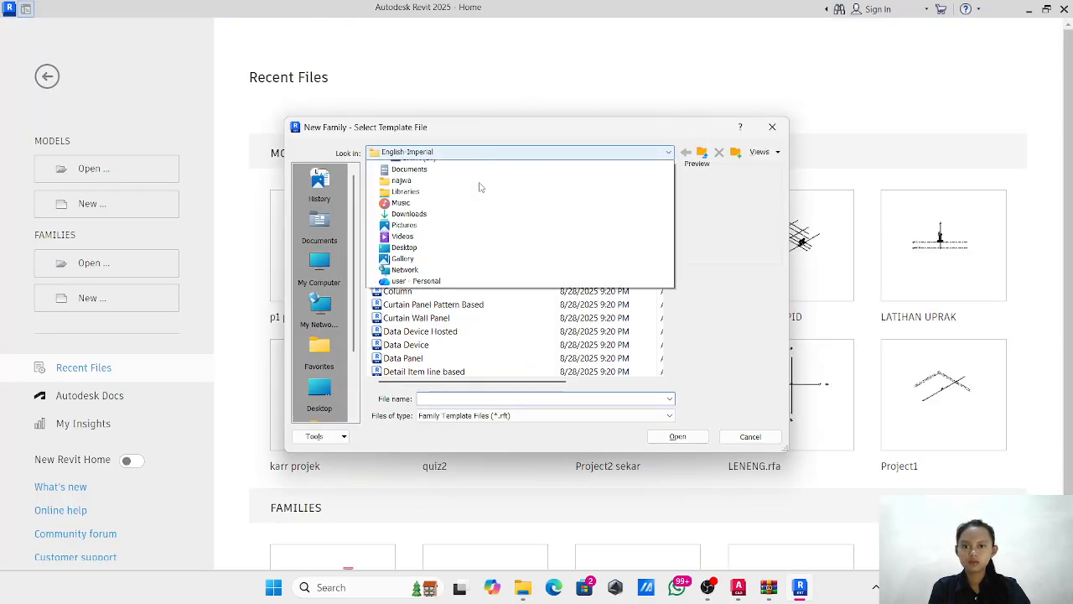
pyautogui.scroll(3, 480, 187)
pyautogui.click(481, 235)
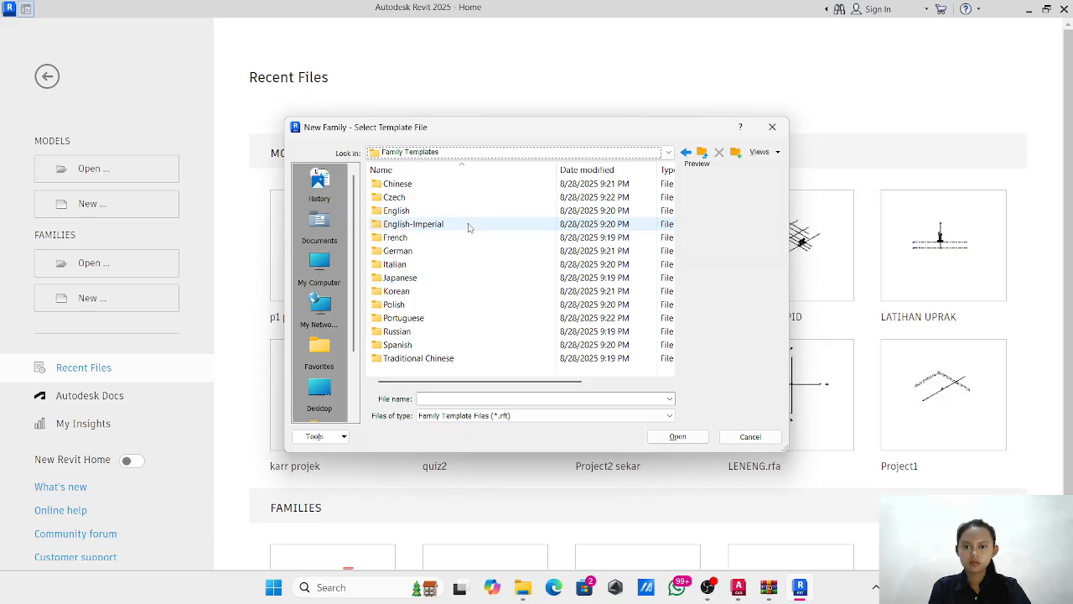
pyautogui.doubleClick(481, 213)
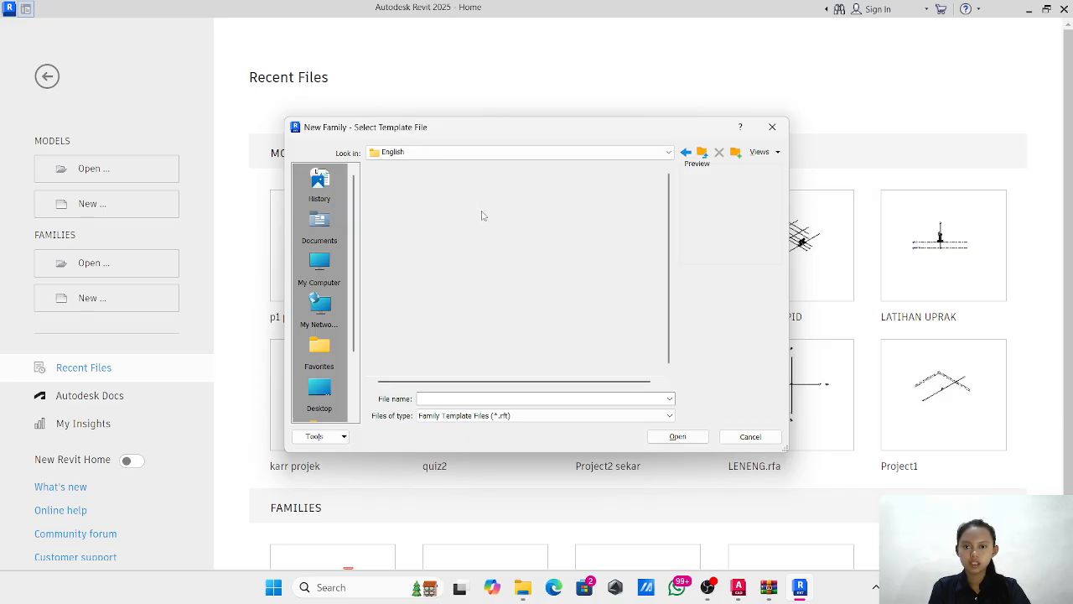
pyautogui.scroll(-15, 487, 252)
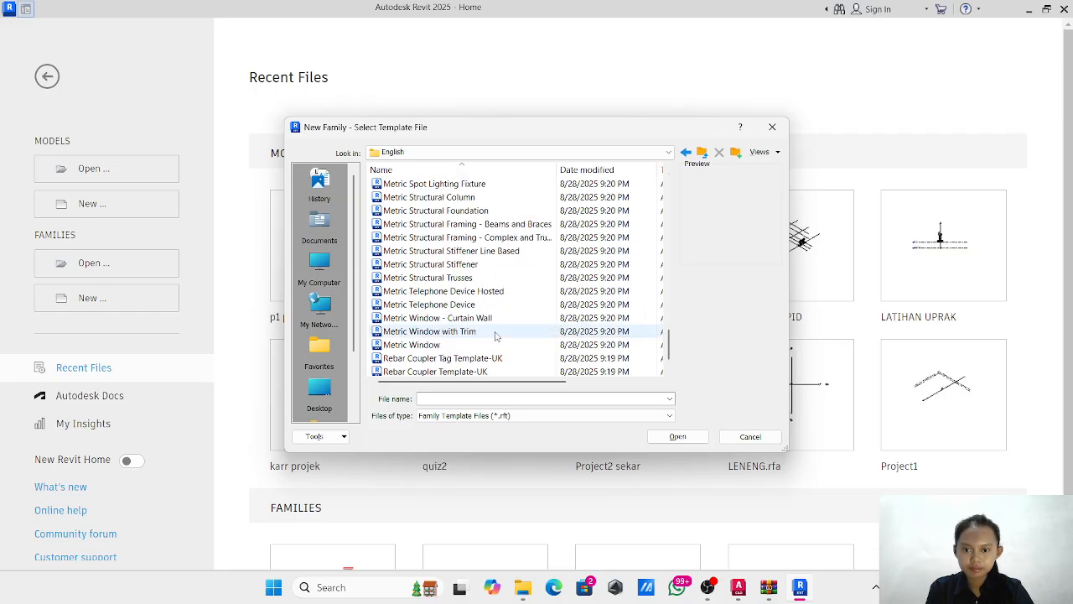
pyautogui.scroll(-1, 494, 336)
pyautogui.click(469, 197)
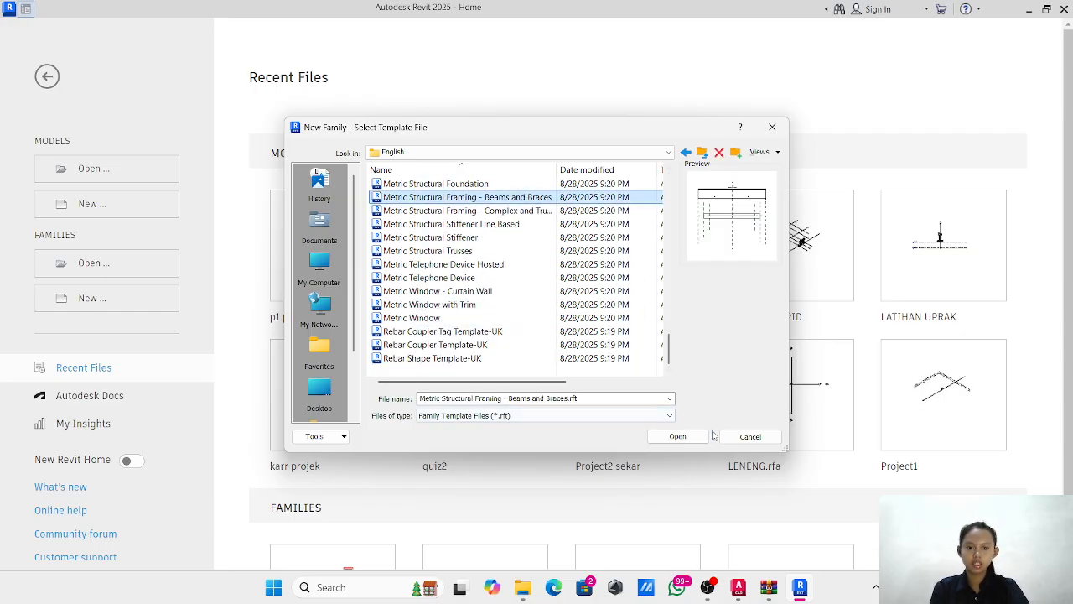
pyautogui.click(679, 436)
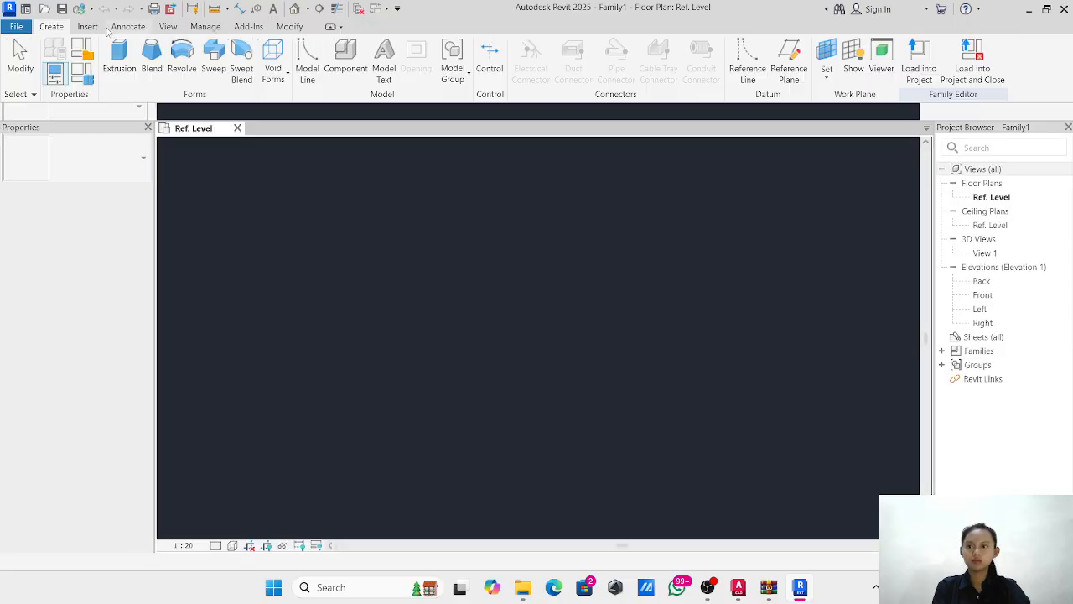
pyautogui.click(89, 27)
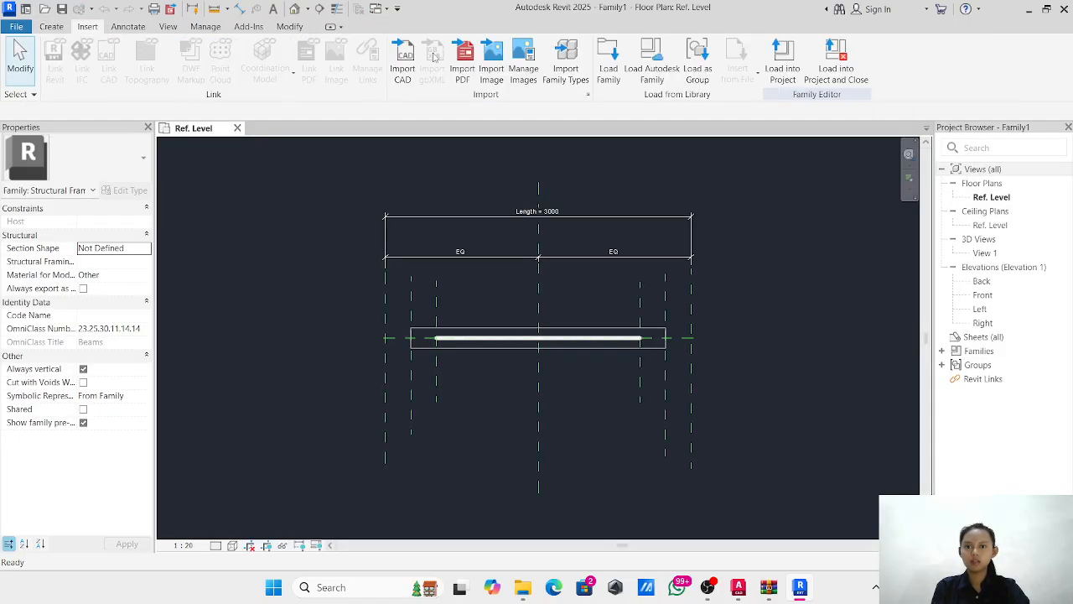
pyautogui.click(462, 65)
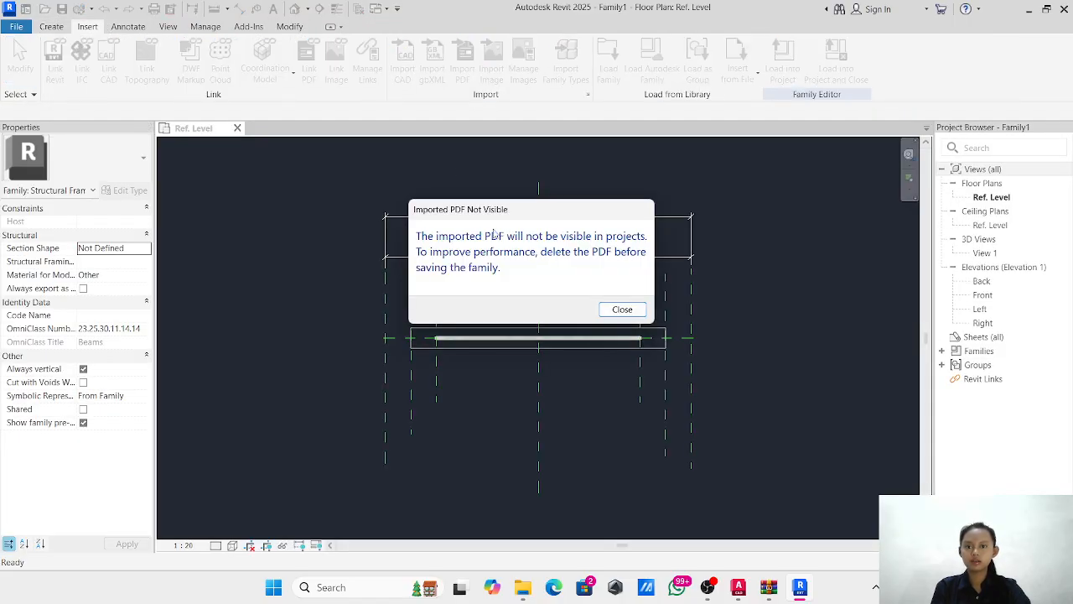
pyautogui.click(622, 309)
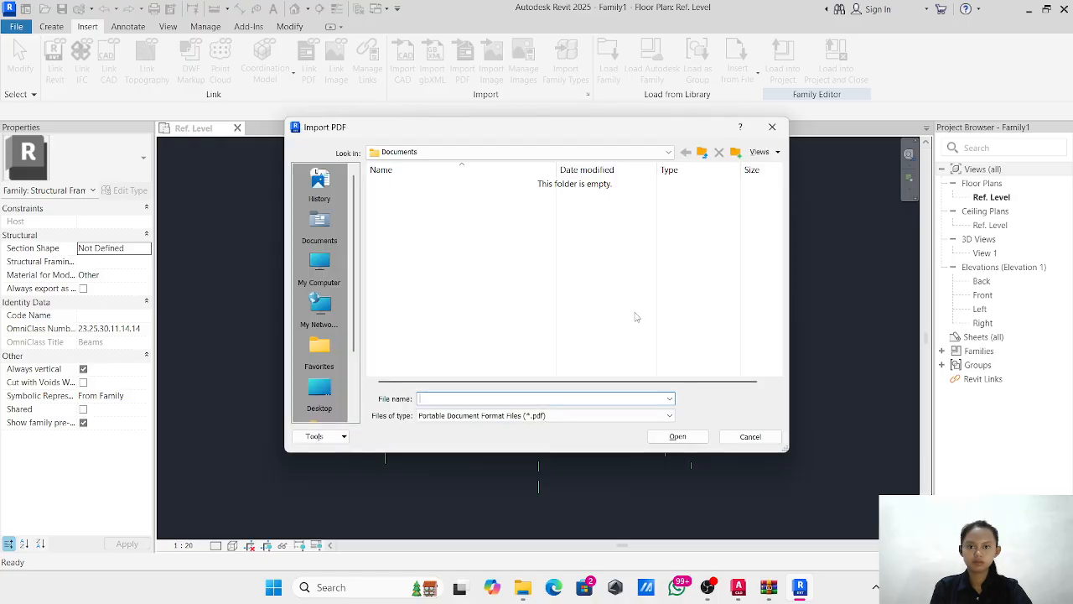
pyautogui.click(773, 126)
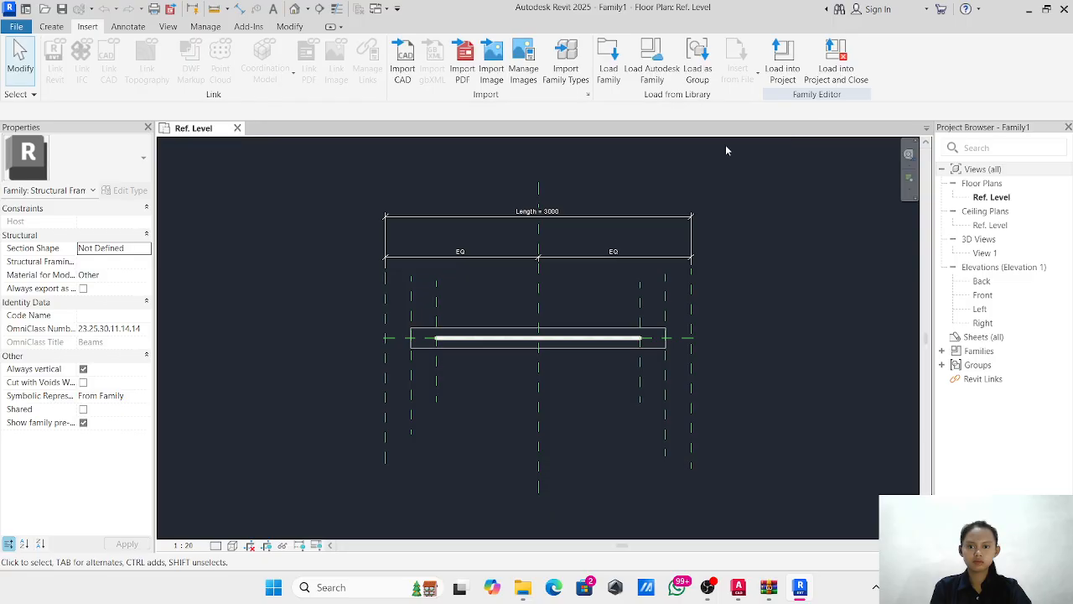
# Import 08_Gambar_Parapet.dwg from the BIM folder under semester 3, for the current view only, with import units in meter.
pyautogui.click(403, 63)
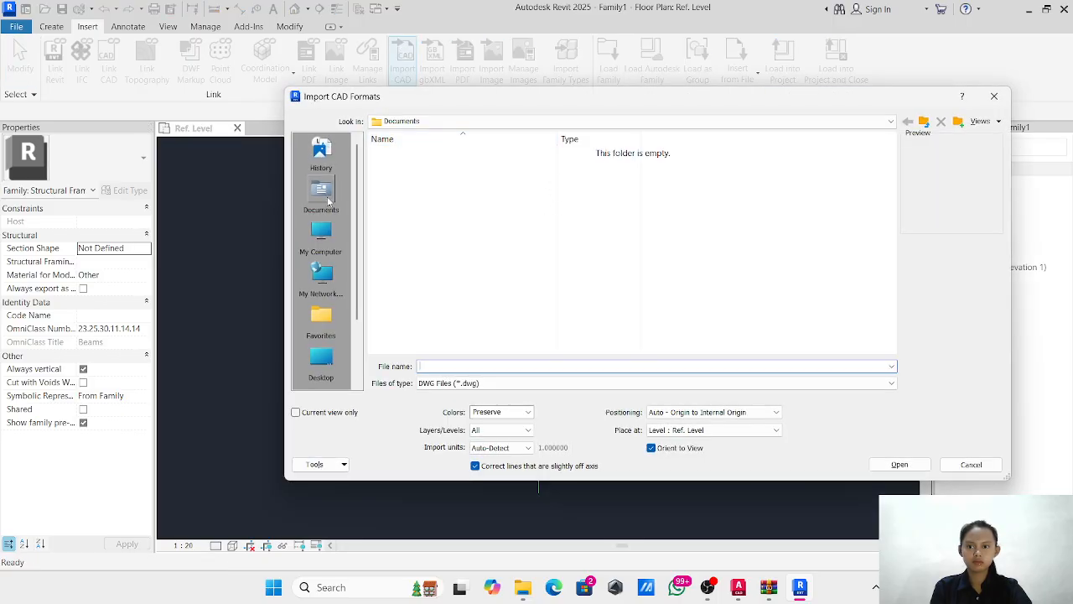
pyautogui.click(325, 197)
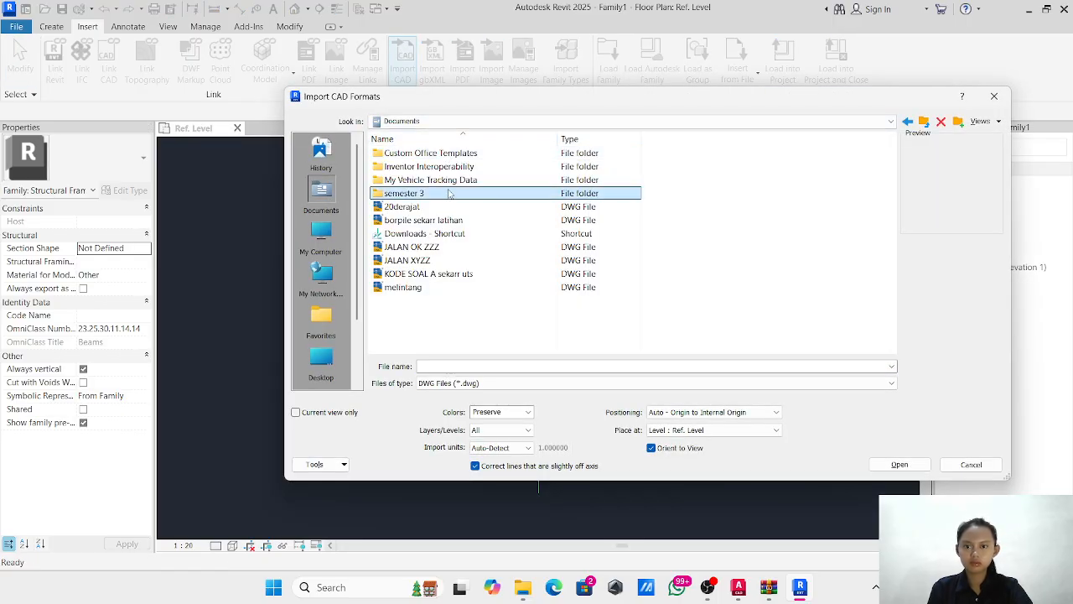
pyautogui.doubleClick(449, 192)
pyautogui.doubleClick(436, 155)
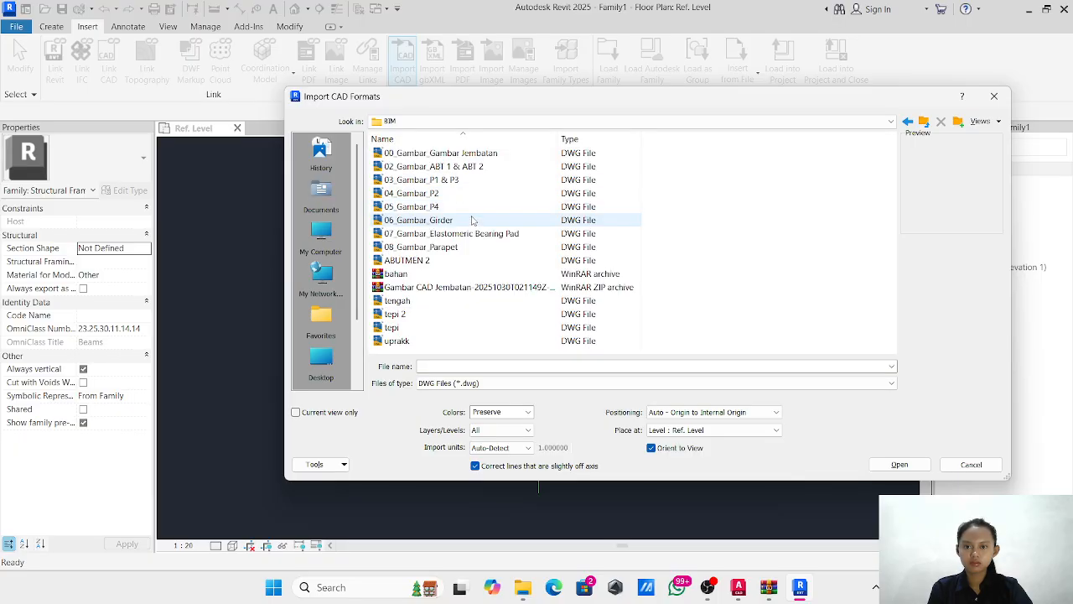
pyautogui.click(469, 247)
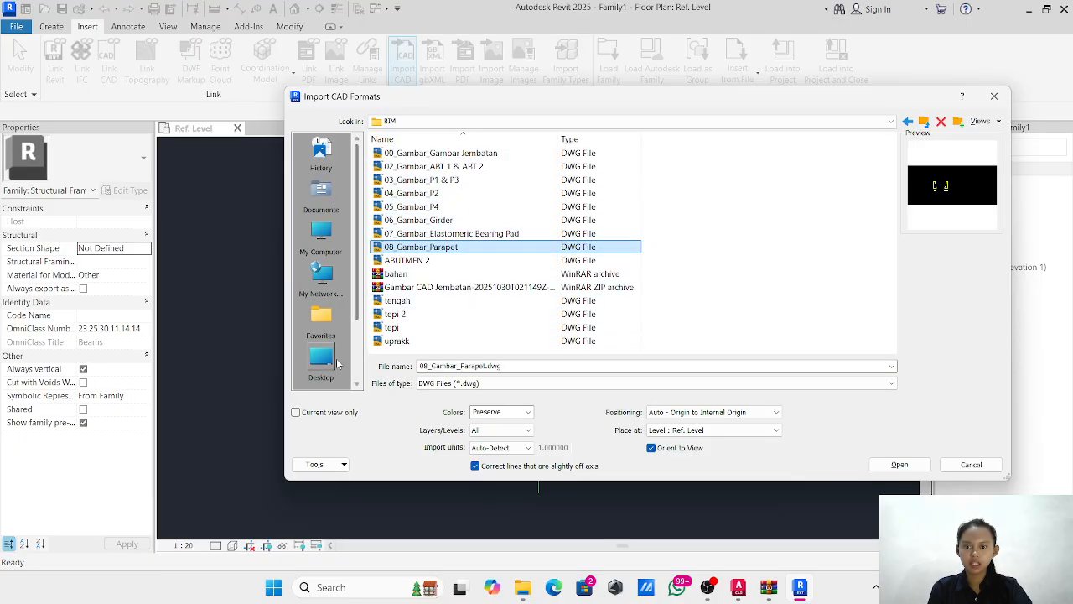
pyautogui.click(326, 412)
pyautogui.click(502, 447)
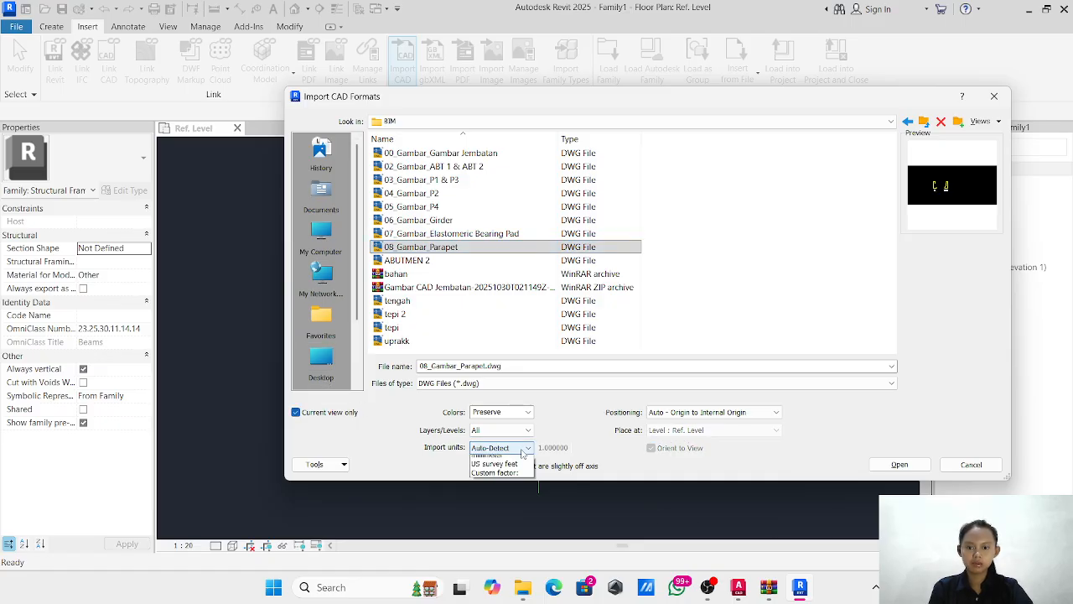
pyautogui.click(501, 489)
pyautogui.click(897, 464)
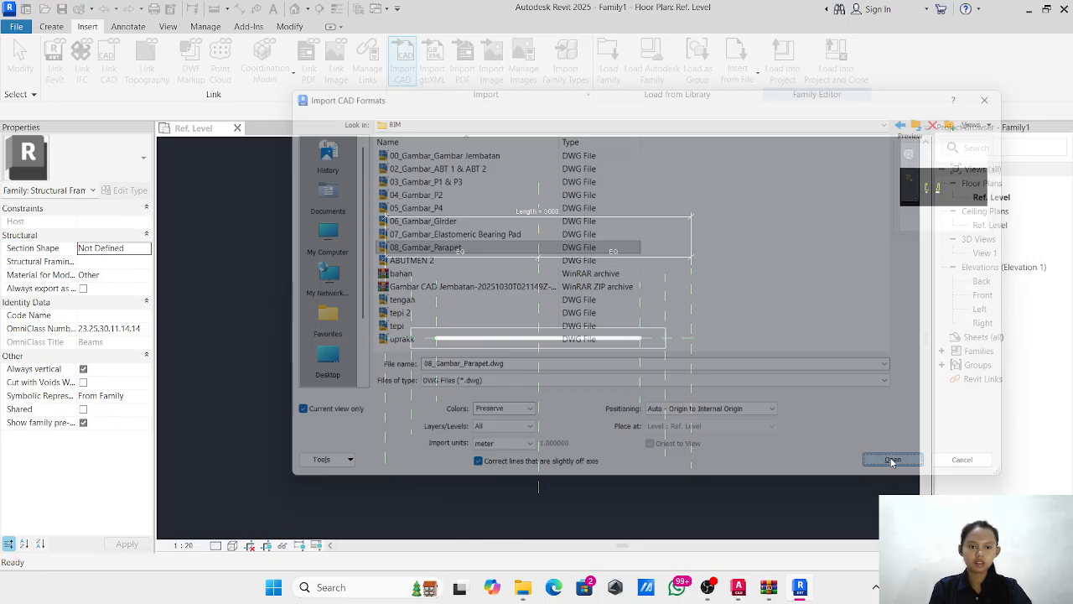
# Move the imported parapet drawing up and to the right, clear of the framing reference planes, and pin it there.
pyautogui.moveTo(656, 337); pyautogui.dragTo(424, 414, button='middle')
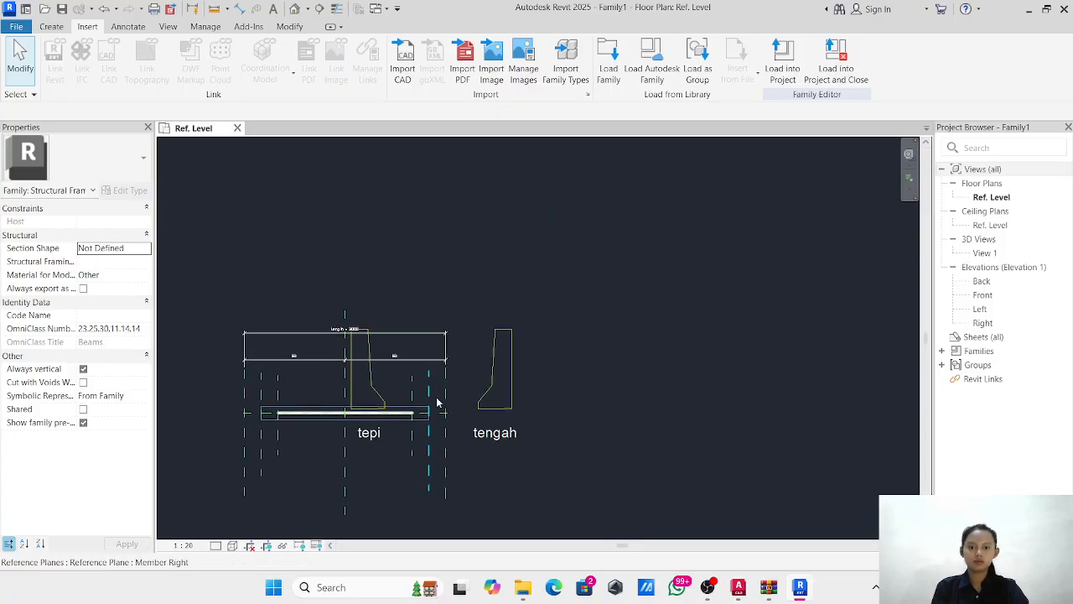
pyautogui.click(513, 382)
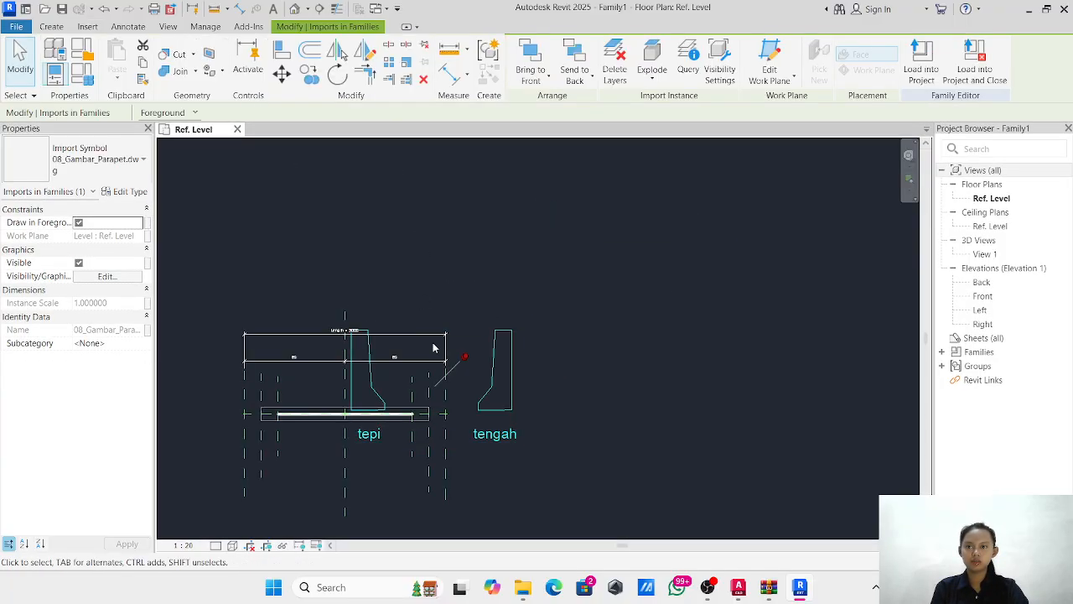
pyautogui.click(281, 74)
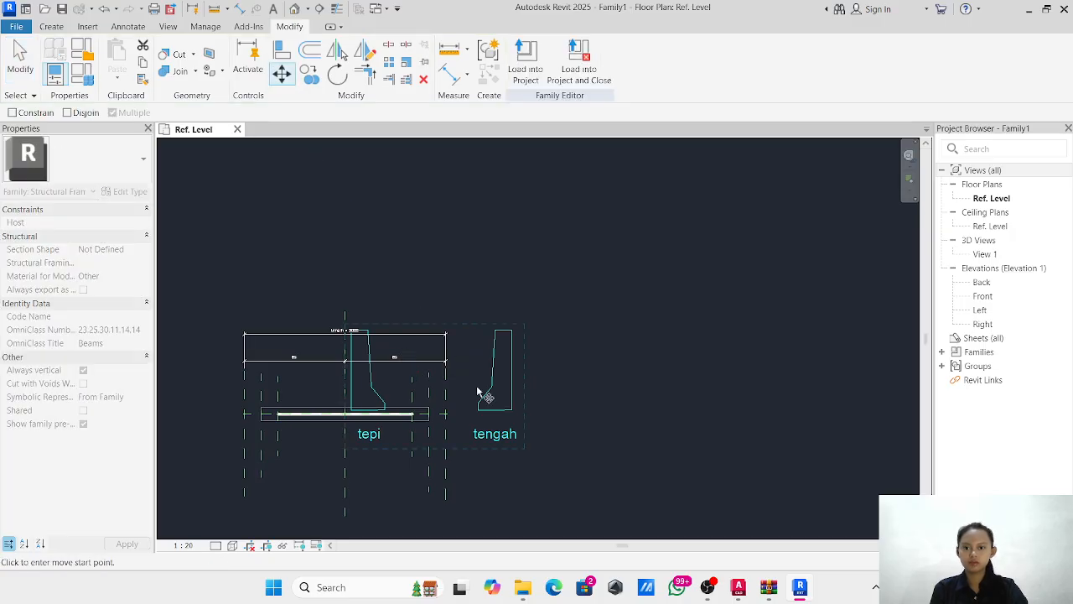
pyautogui.click(445, 361)
pyautogui.click(611, 176)
pyautogui.click(633, 174)
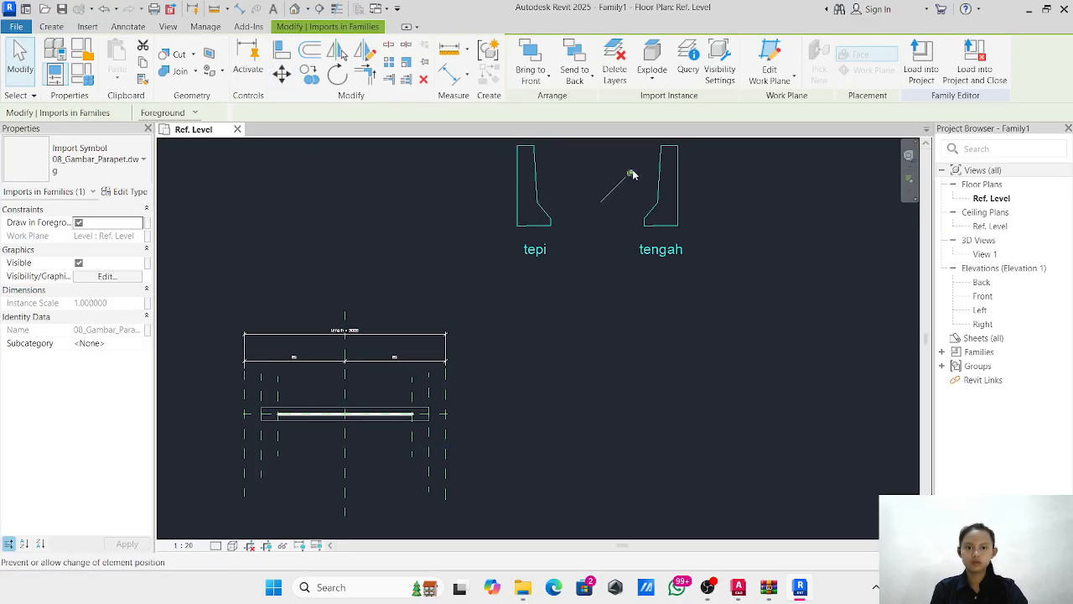
pyautogui.click(348, 154)
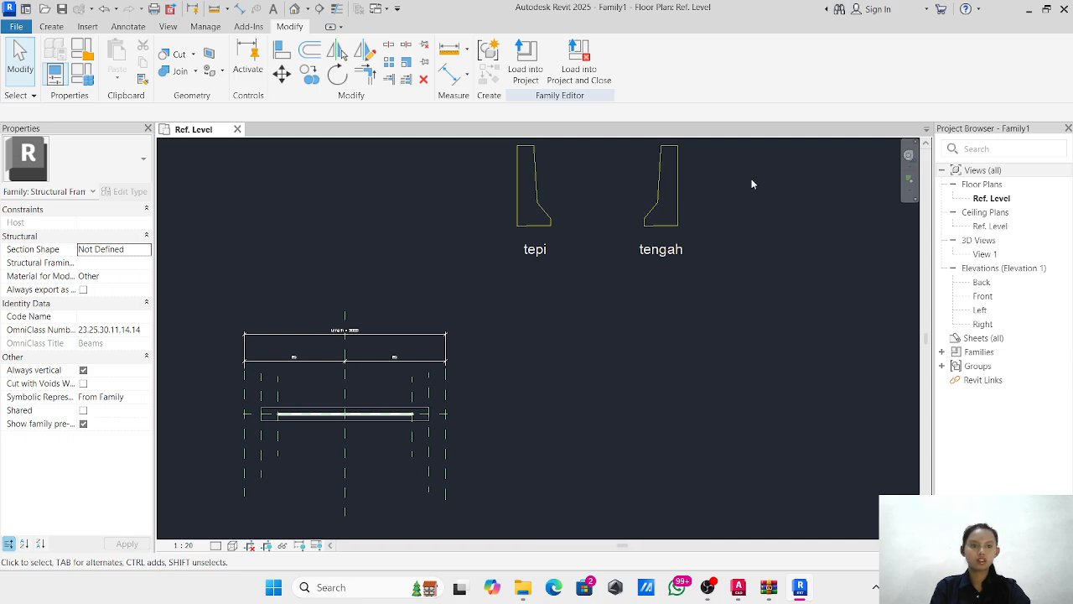
# Open the Front elevation and delete the template's default beam extrusion and its stick symbol line.
pyautogui.doubleClick(985, 296)
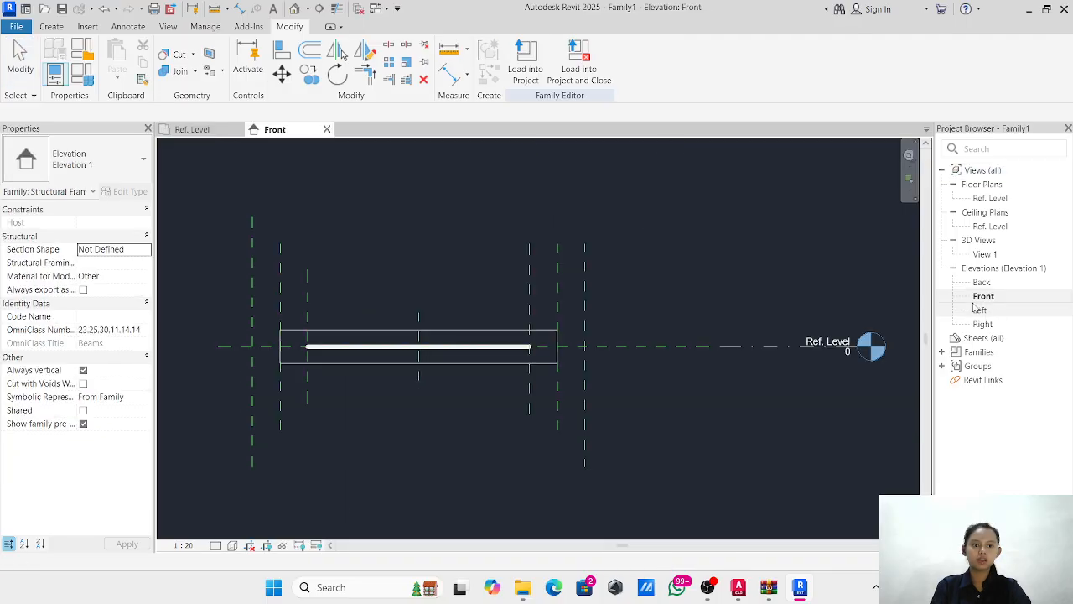
pyautogui.click(462, 326)
pyautogui.press('Delete')
pyautogui.click(467, 346)
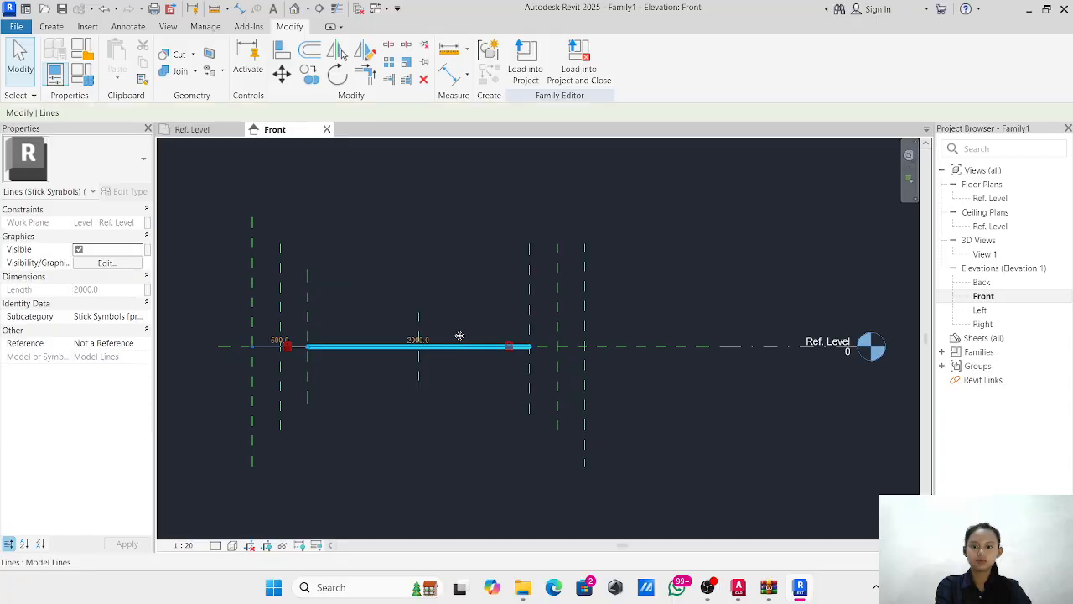
pyautogui.press('Delete')
pyautogui.click(50, 27)
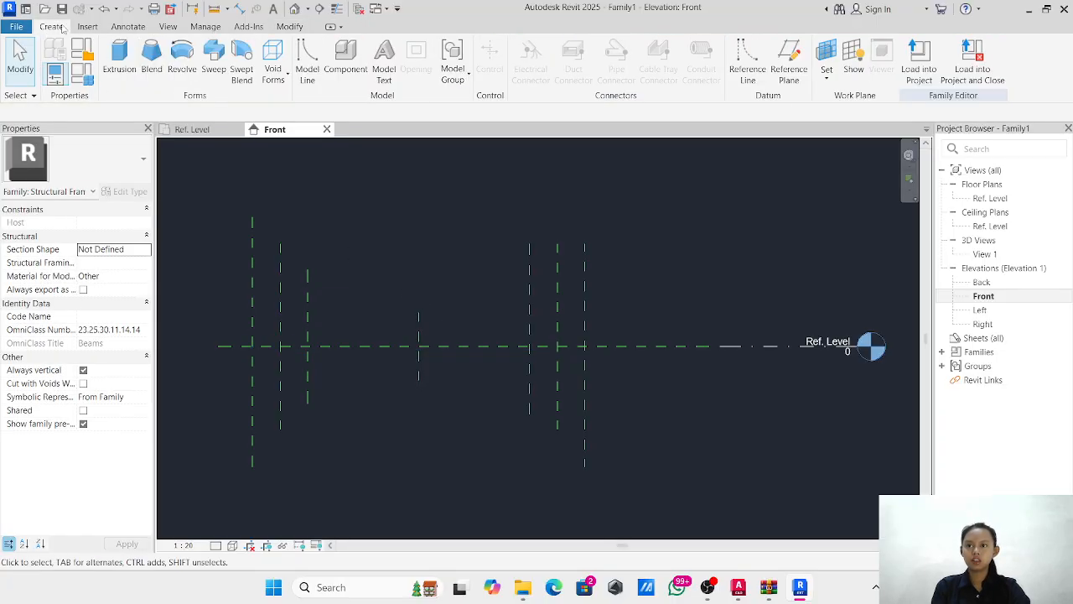
# Import 08_Gambar_Parapet.dwg into the Front elevation with Current view only turned off and import units in meter.
pyautogui.click(87, 27)
pyautogui.click(404, 60)
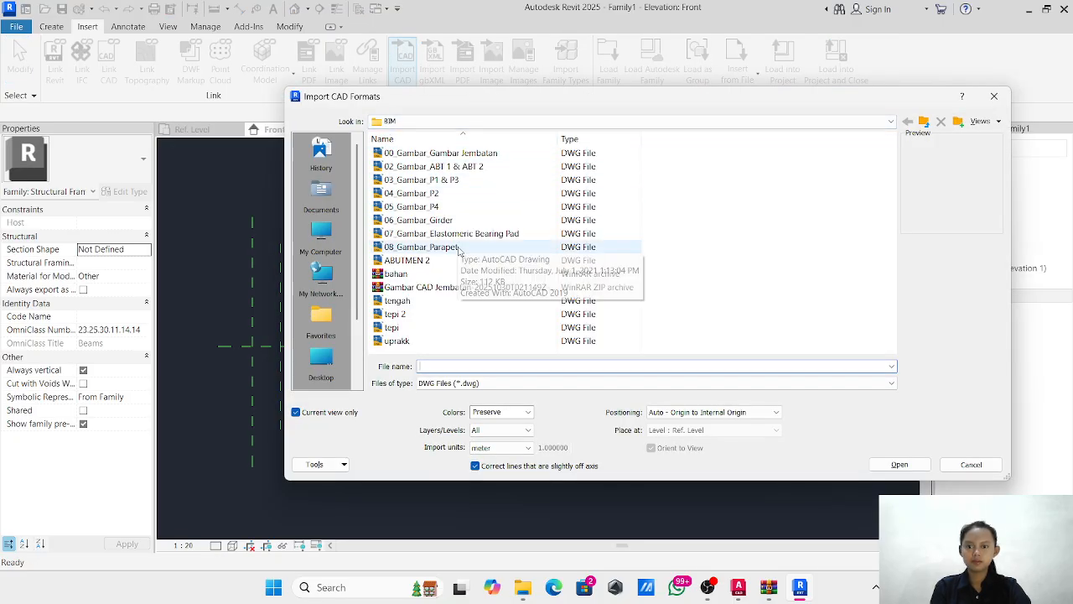
pyautogui.click(432, 246)
pyautogui.click(296, 412)
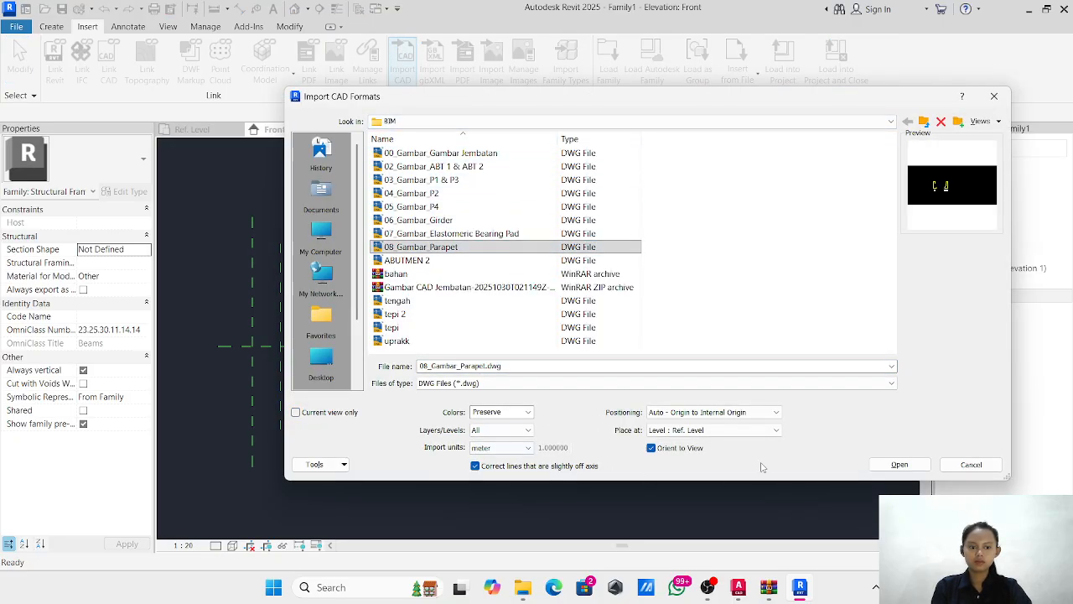
pyautogui.click(899, 464)
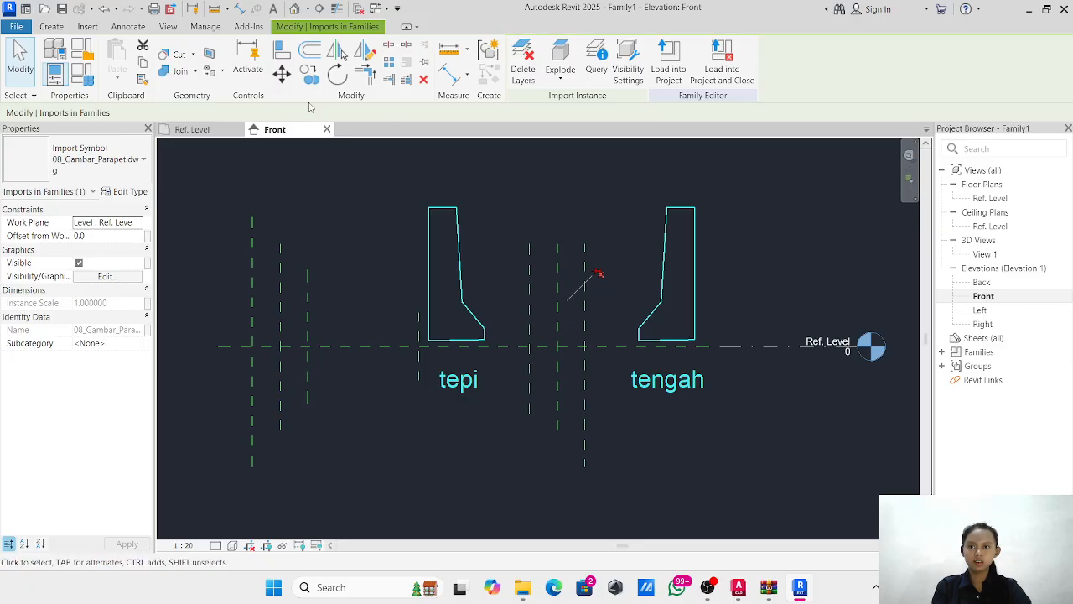
# Move the newly imported parapet drawing up and to the right, clear of the reference planes in the Front elevation.
pyautogui.click(281, 74)
pyautogui.click(584, 218)
pyautogui.scroll(-2, 630, 239)
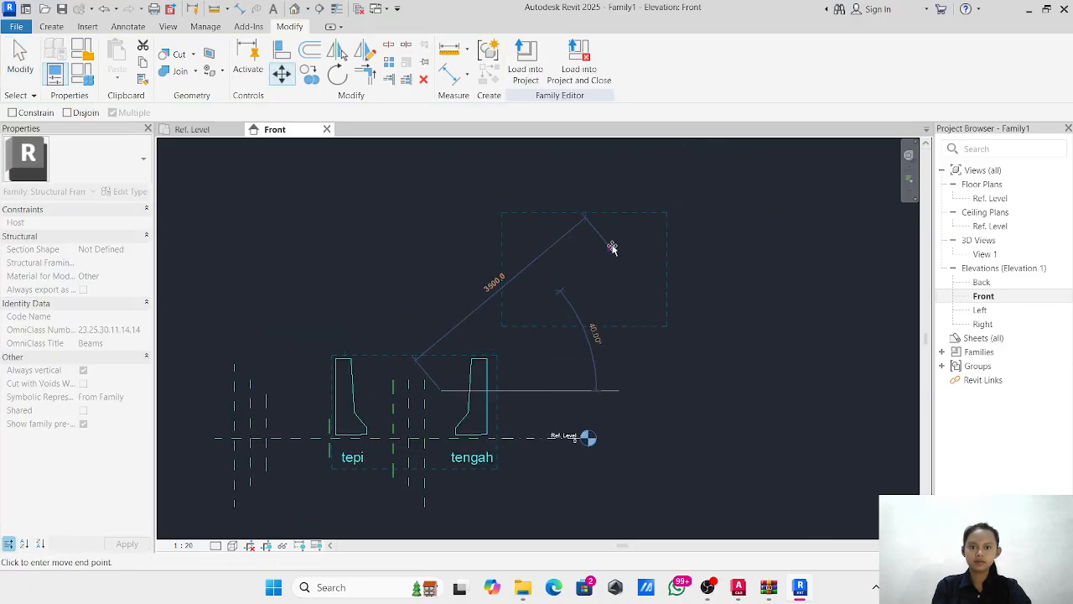
pyautogui.click(621, 230)
pyautogui.click(625, 291)
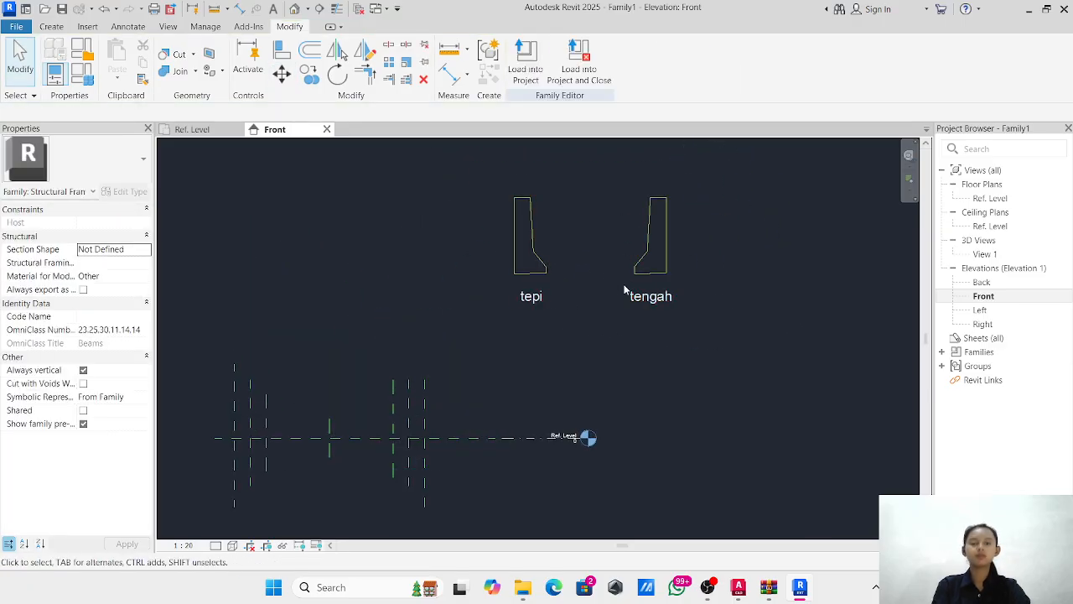
pyautogui.click(642, 263)
pyautogui.click(649, 329)
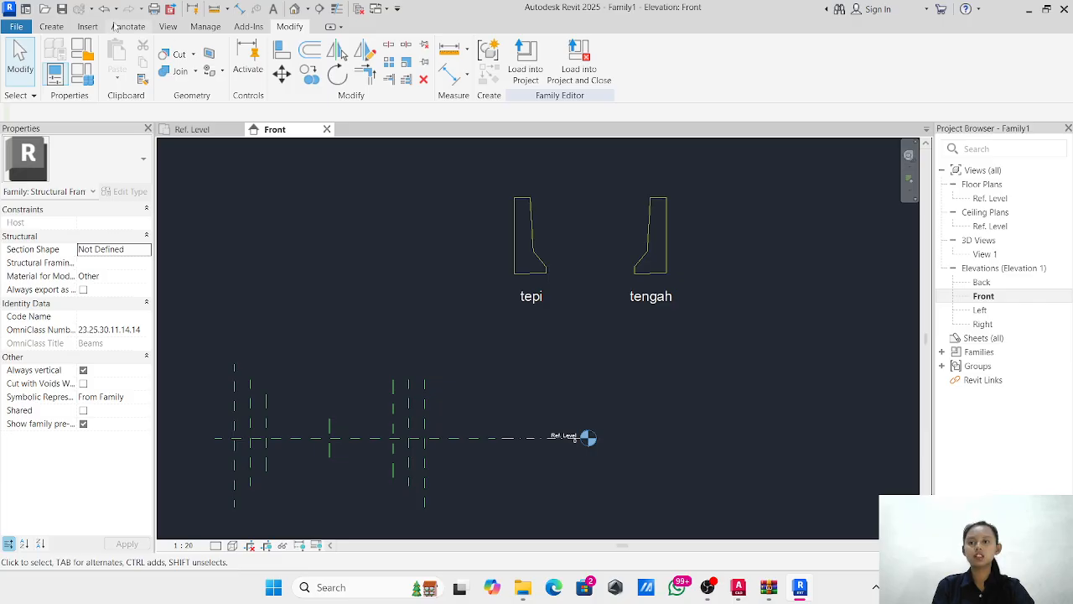
pyautogui.click(51, 26)
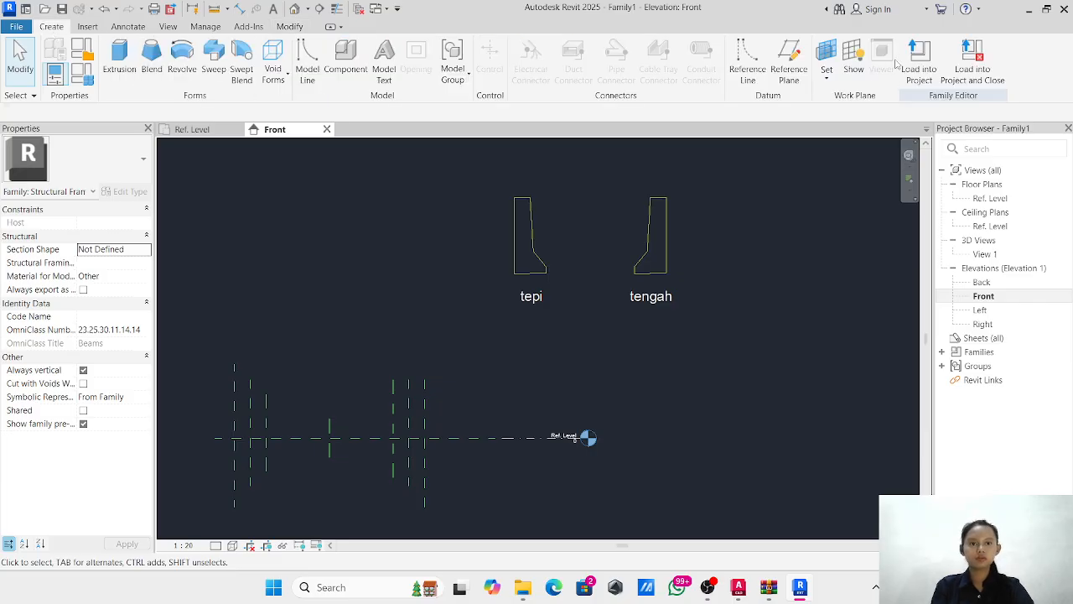
pyautogui.click(119, 59)
pyautogui.click(642, 290)
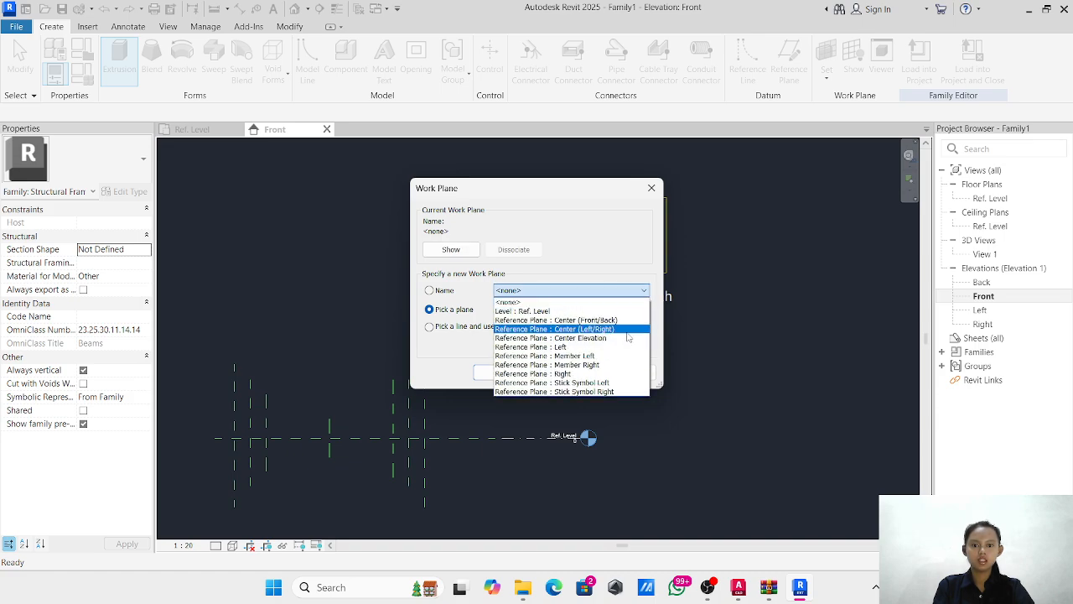
pyautogui.click(587, 329)
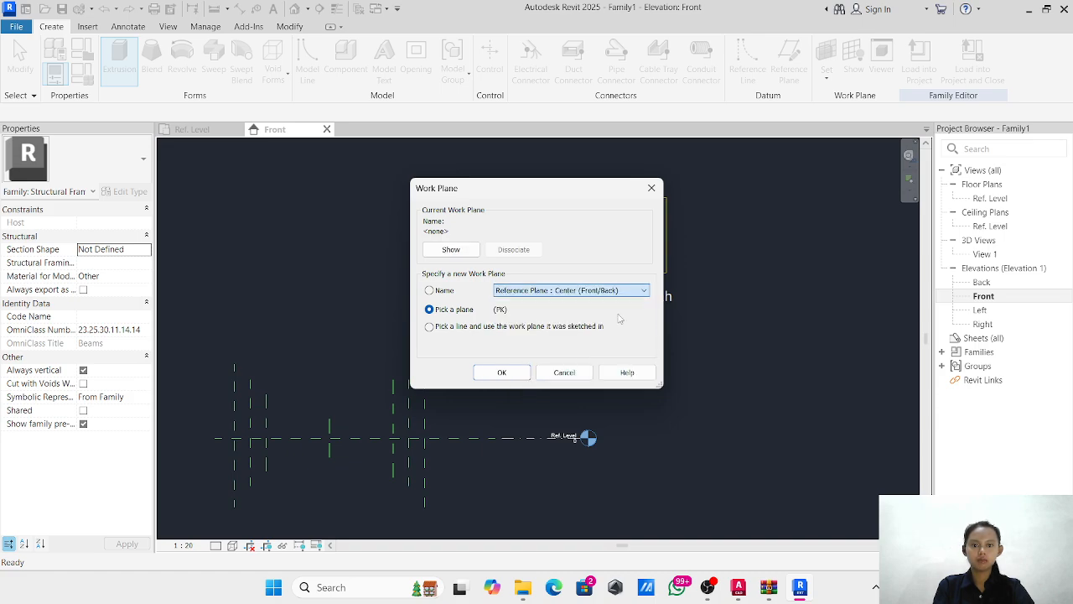
pyautogui.click(508, 379)
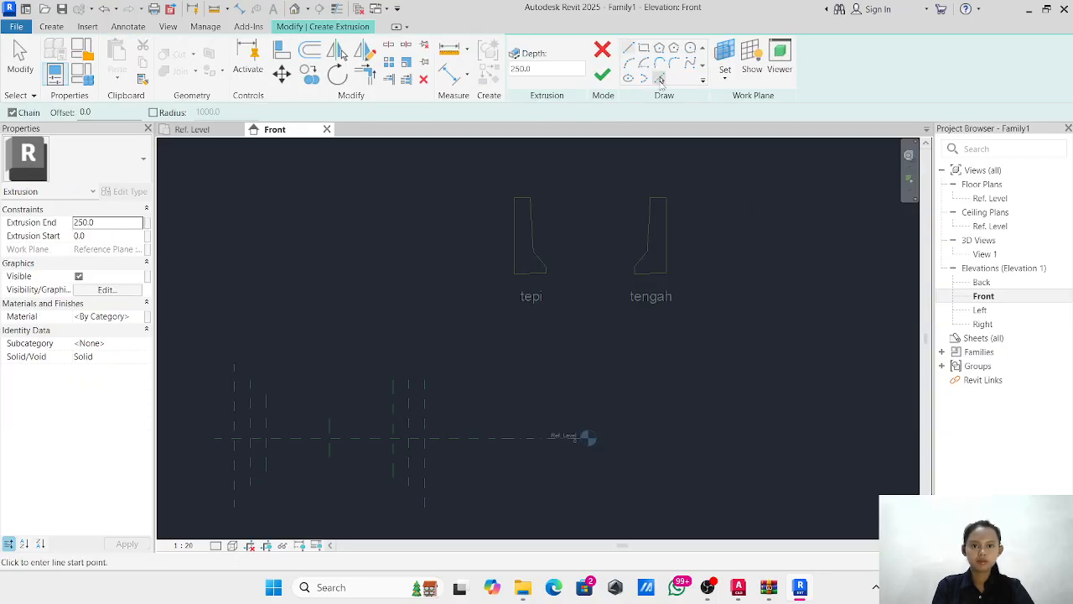
pyautogui.click(660, 78)
pyautogui.scroll(3, 680, 221)
pyautogui.click(660, 220)
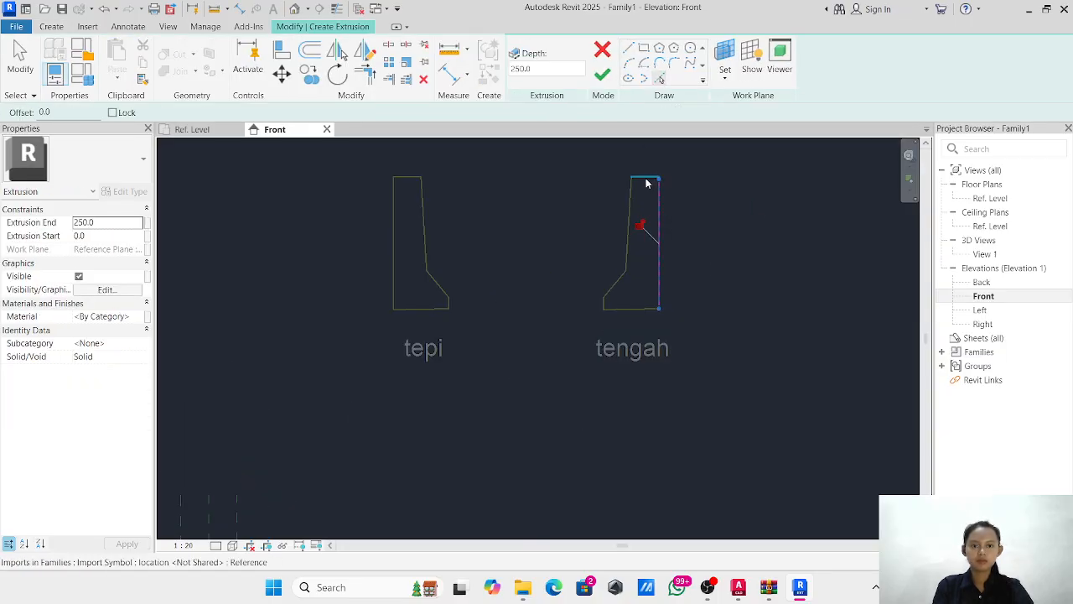
pyautogui.scroll(2, 633, 224)
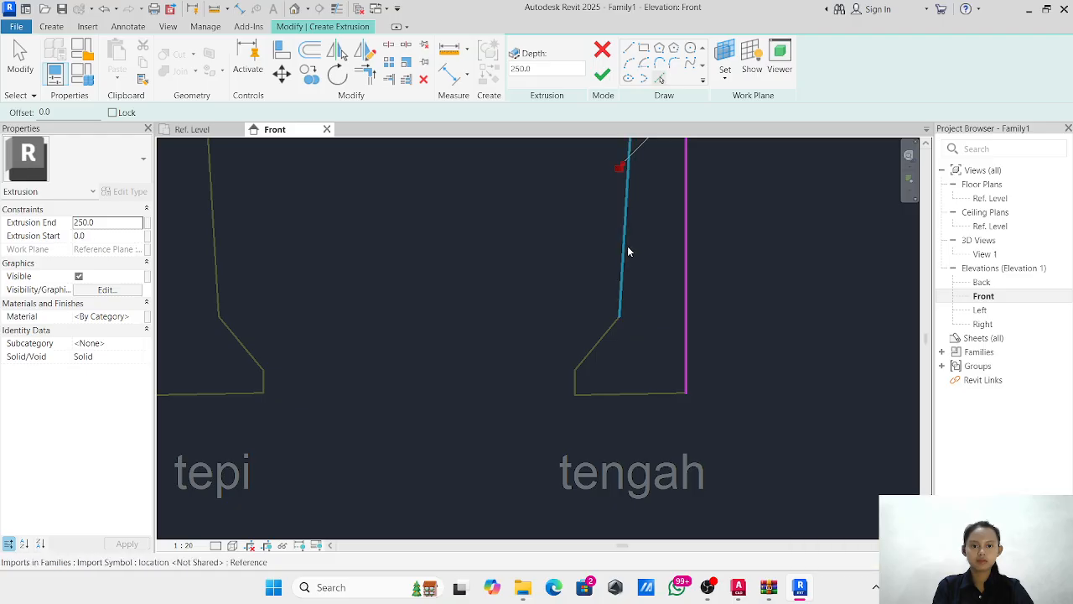
pyautogui.click(628, 246)
pyautogui.click(597, 348)
pyautogui.click(575, 385)
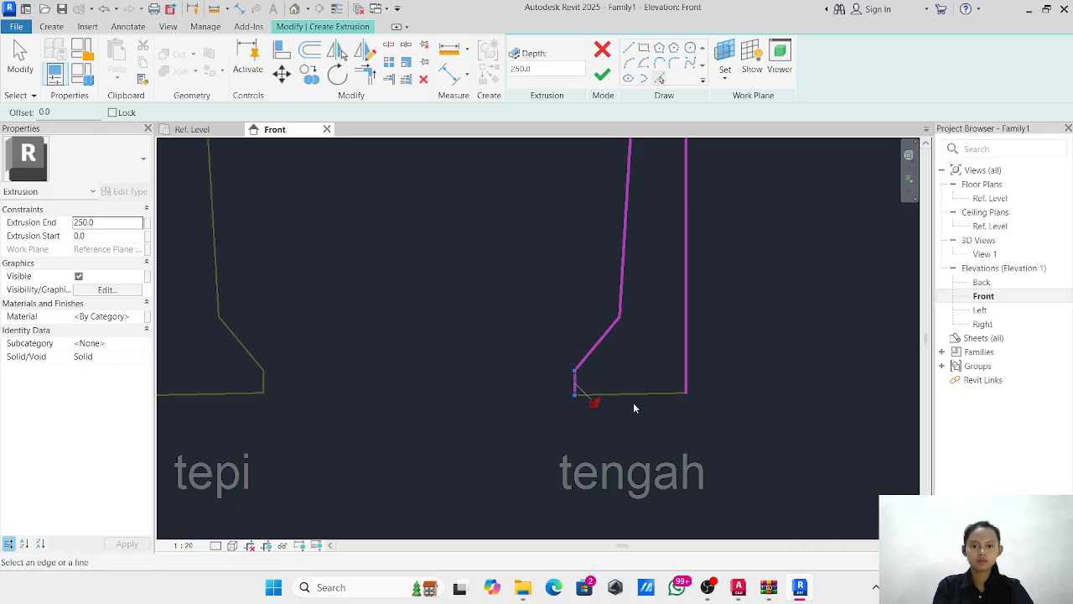
pyautogui.scroll(2, 634, 400)
pyautogui.click(633, 388)
pyautogui.click(612, 73)
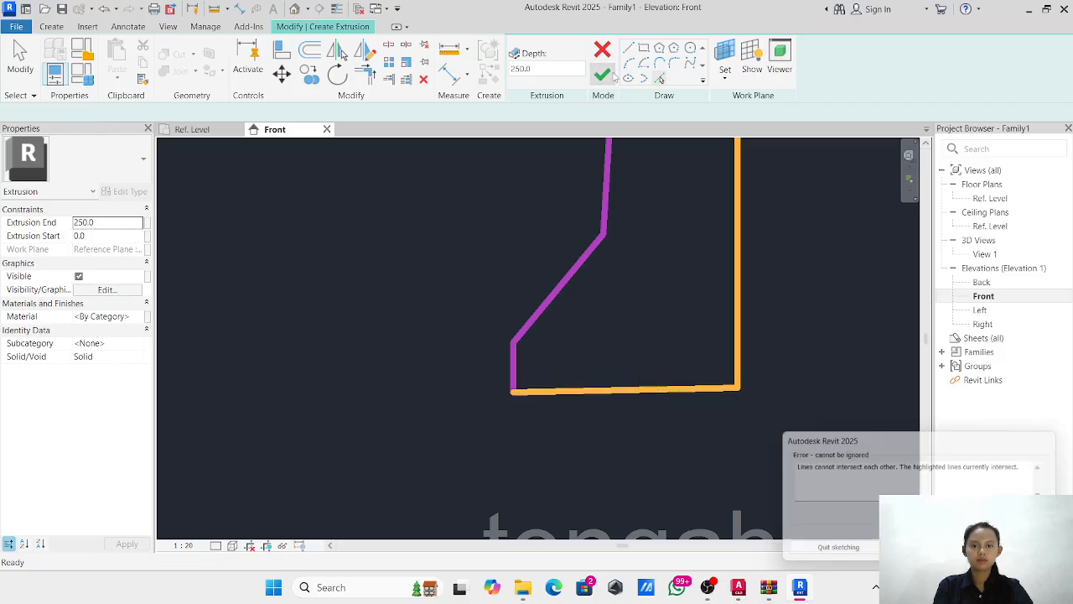
pyautogui.click(1016, 550)
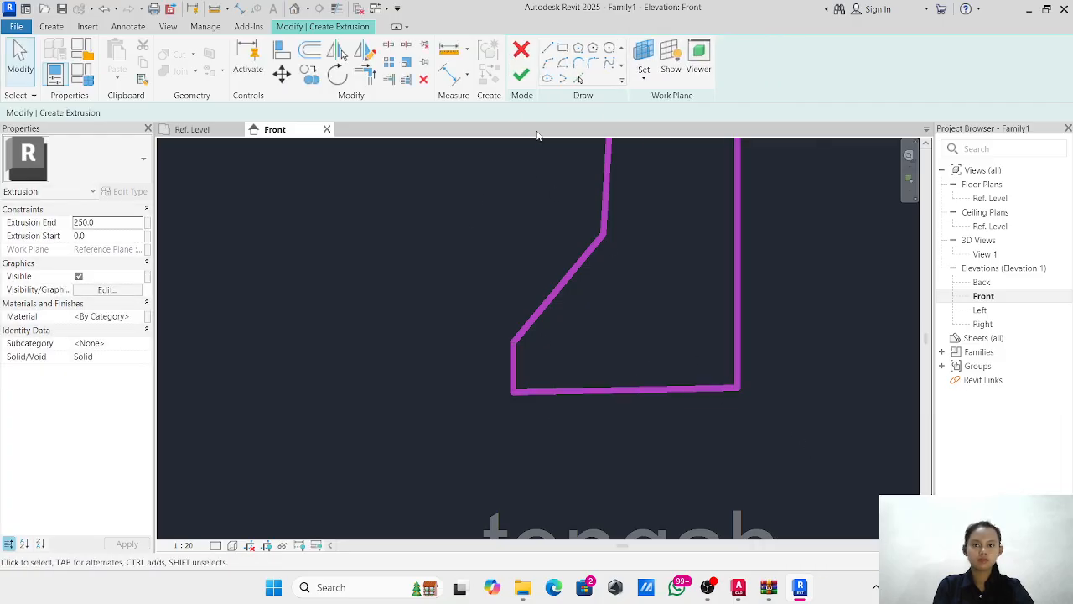
pyautogui.click(522, 73)
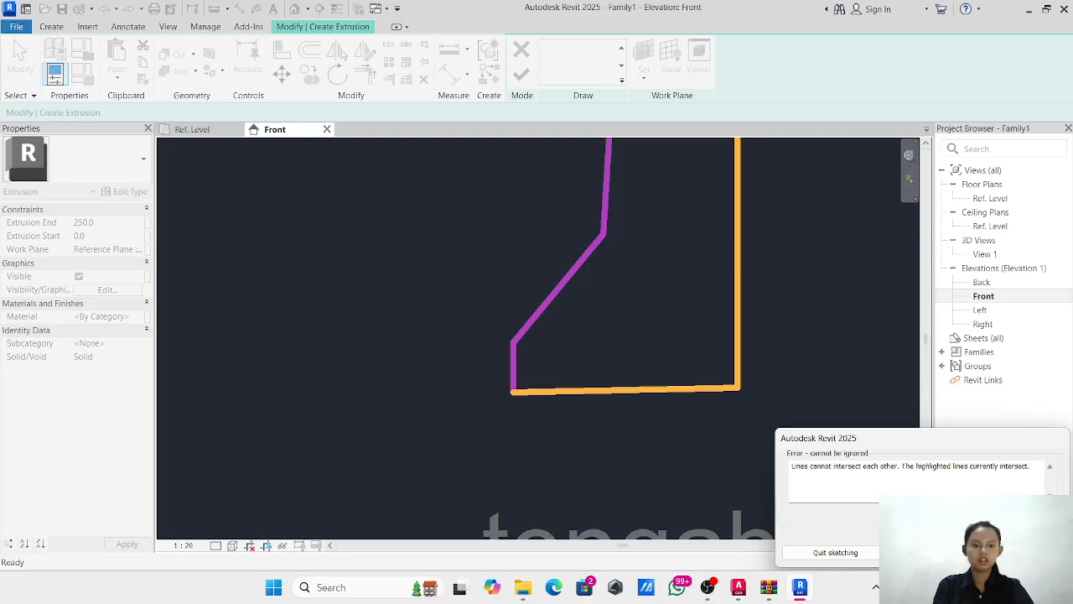
pyautogui.click(1011, 552)
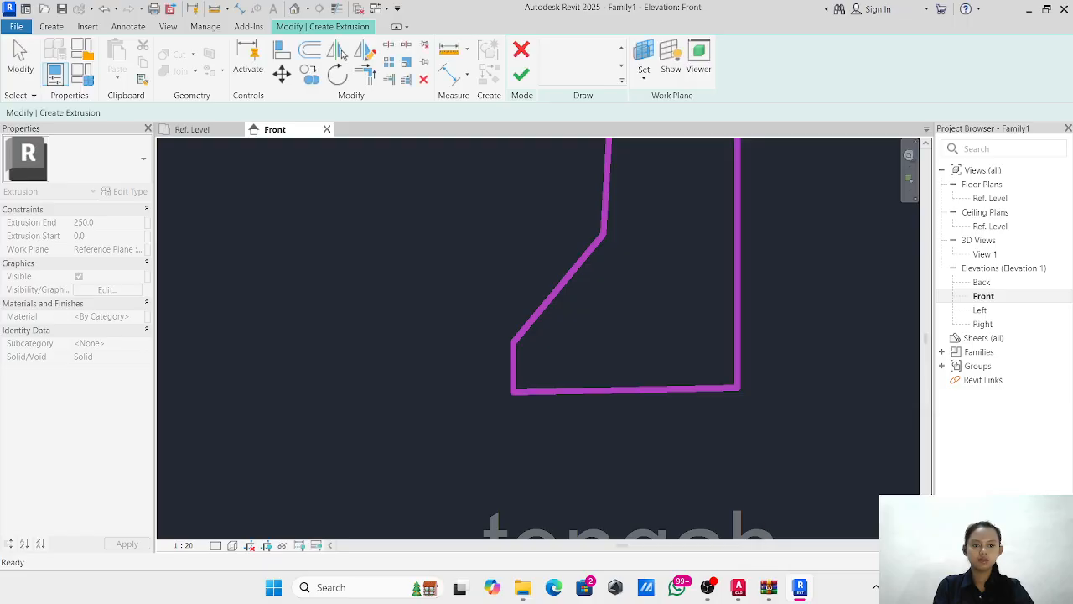
pyautogui.click(519, 53)
pyautogui.click(566, 300)
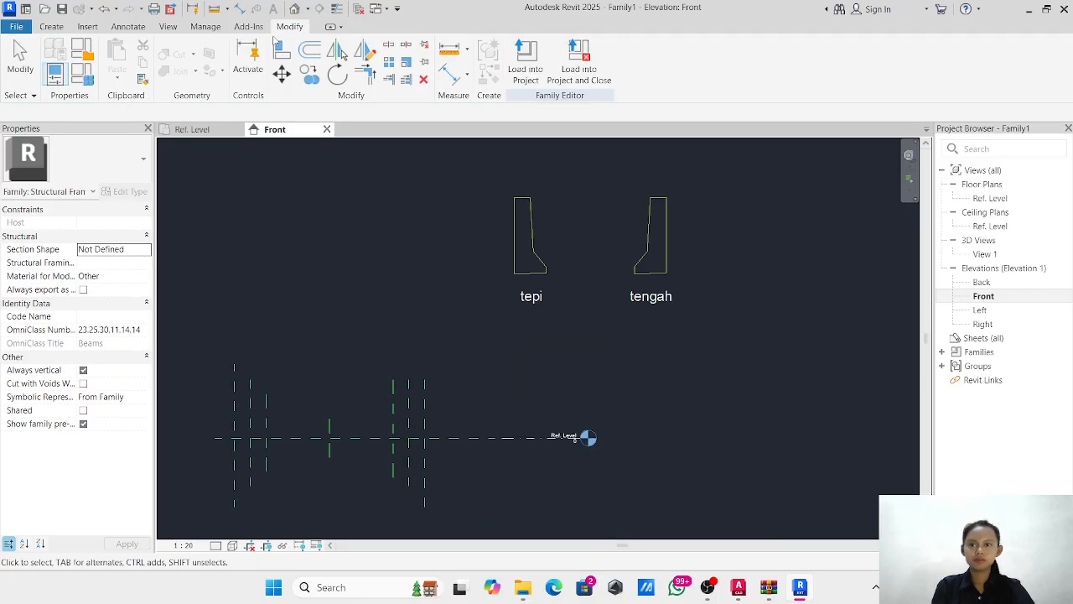
# Start a new extrusion using Reference Plane : Center (Front/Back) as the work plane.
pyautogui.click(52, 26)
pyautogui.click(119, 63)
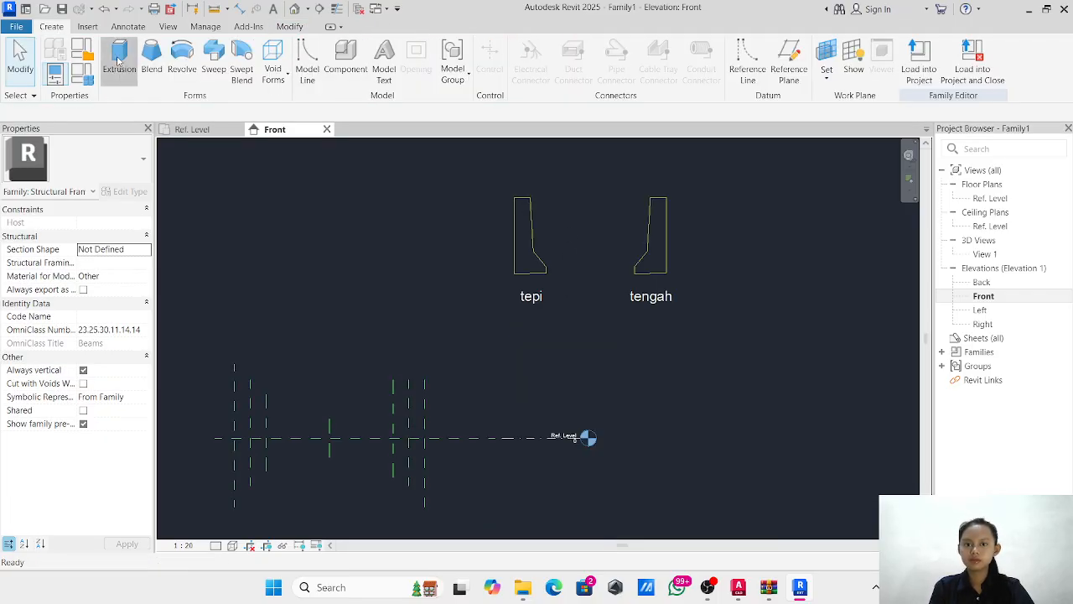
pyautogui.click(580, 291)
pyautogui.click(599, 321)
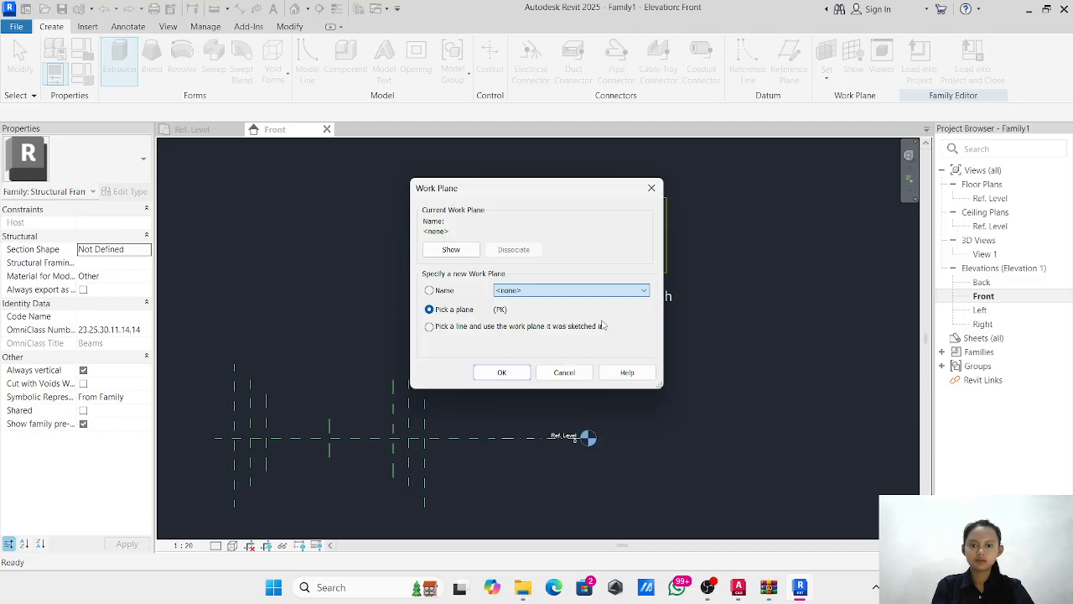
pyautogui.click(508, 376)
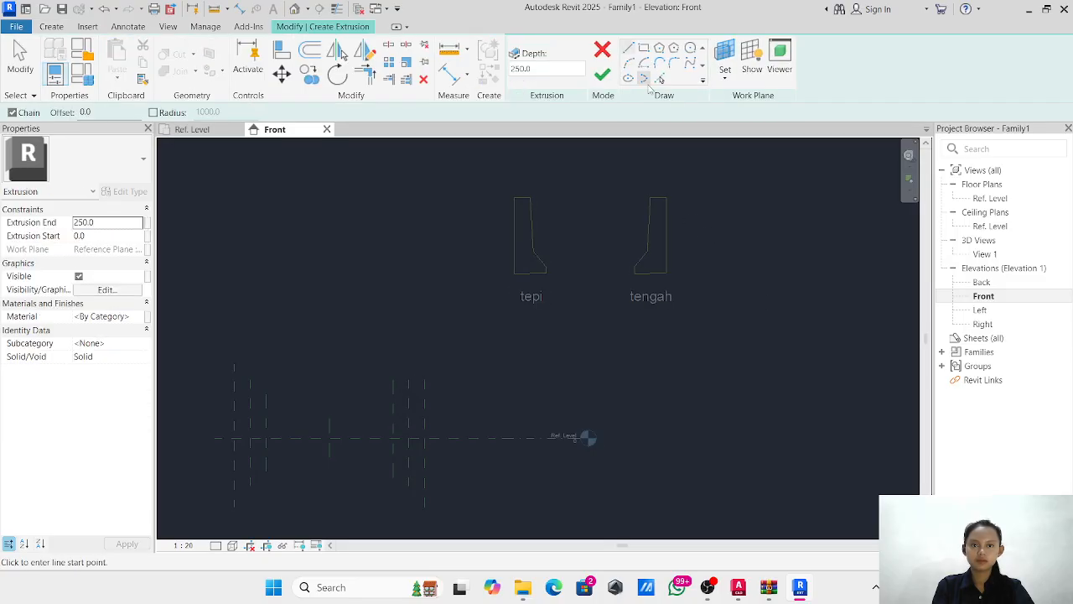
# Trace the long vertical side, the sloped face, the toe and the base of the tengah profile with Pick Lines.
pyautogui.scroll(3, 676, 244)
pyautogui.scroll(2, 676, 244)
pyautogui.click(639, 235)
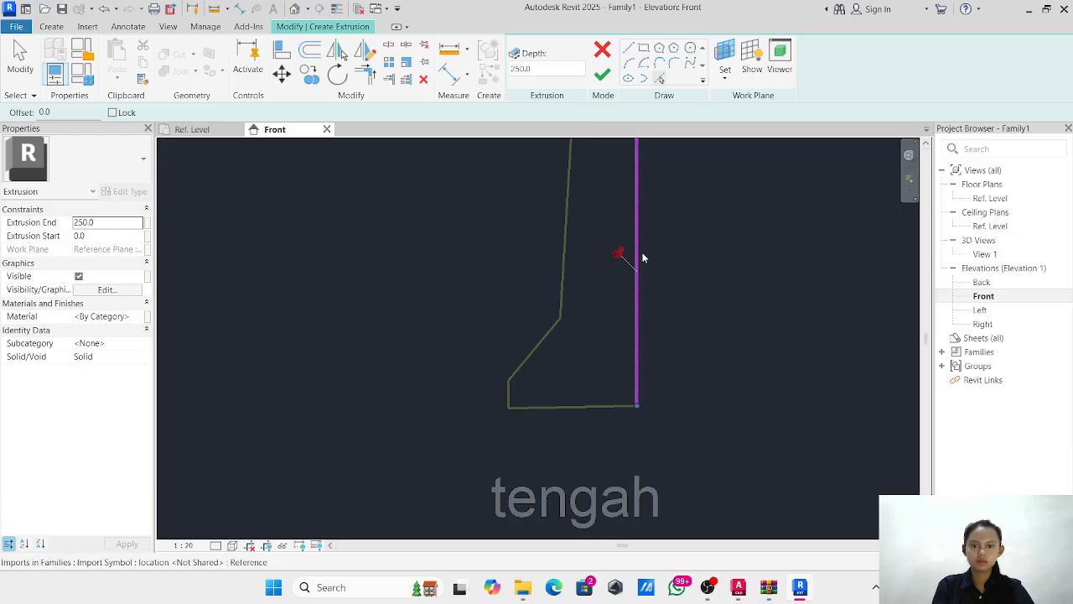
pyautogui.click(570, 254)
pyautogui.click(535, 348)
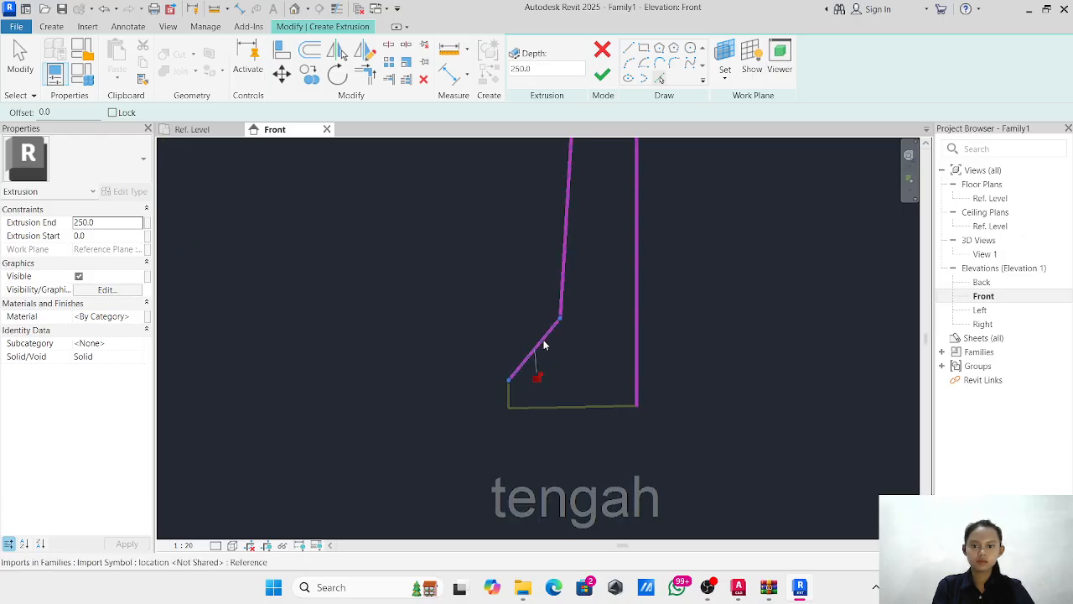
pyautogui.scroll(4, 511, 391)
pyautogui.click(510, 392)
pyautogui.click(596, 432)
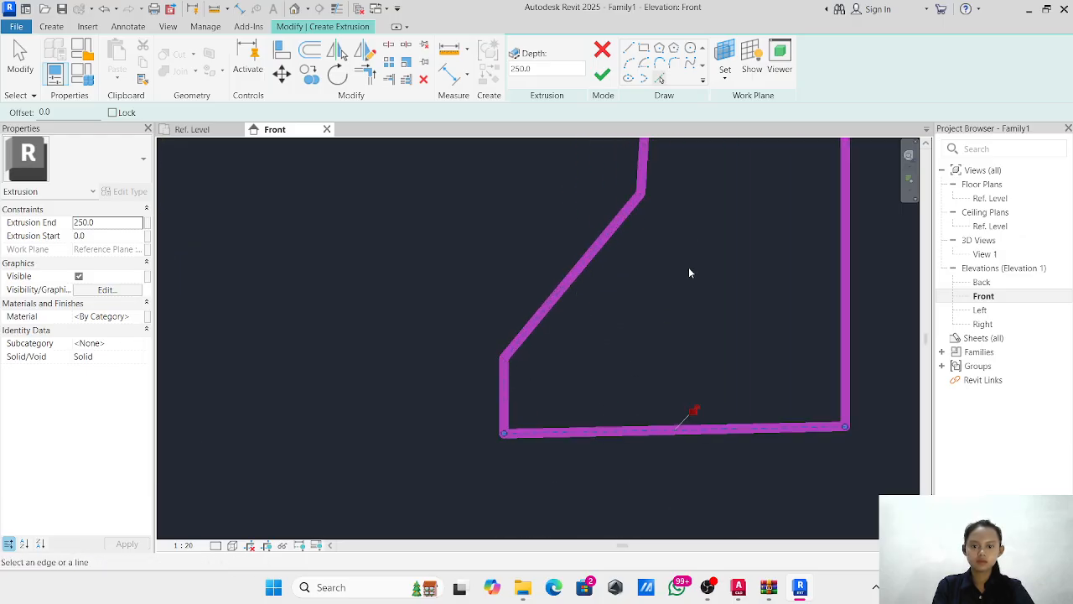
# Pick the top edge and the two short corner segments of the tengah profile, and finish the extrusion with depth 250.
pyautogui.scroll(-3, 676, 278)
pyautogui.scroll(5, 608, 181)
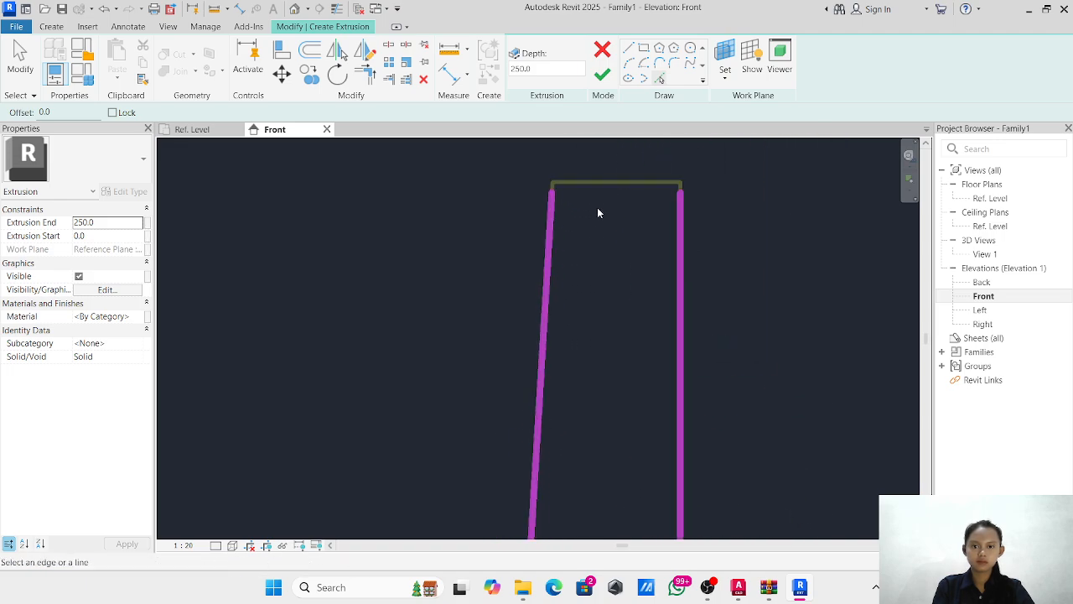
pyautogui.scroll(2, 528, 282)
pyautogui.click(673, 366)
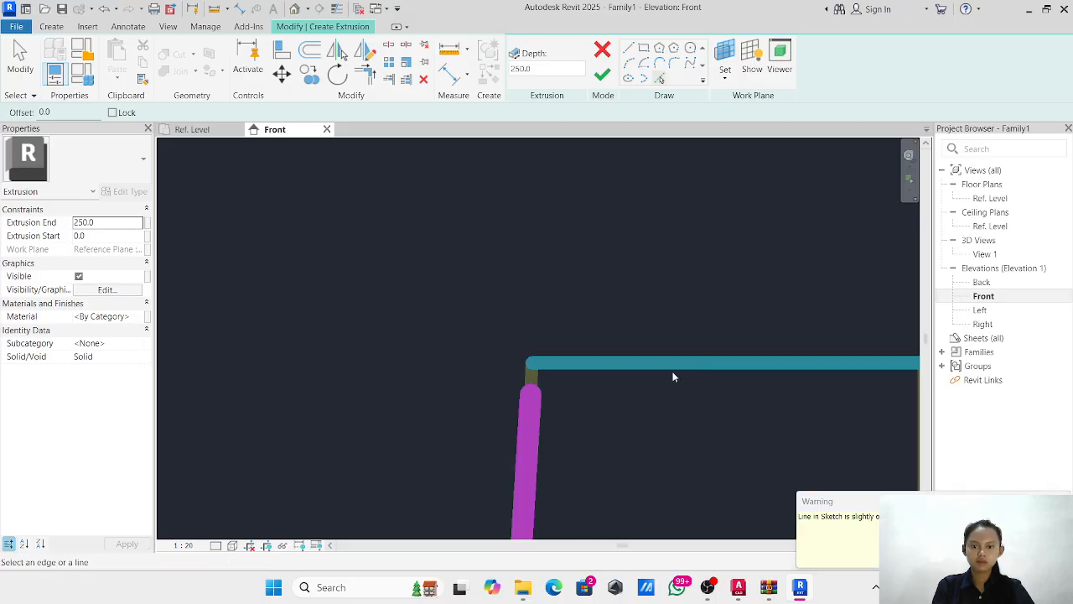
pyautogui.scroll(4, 539, 388)
pyautogui.click(517, 374)
pyautogui.scroll(-3, 689, 383)
pyautogui.moveTo(696, 383); pyautogui.dragTo(252, 292, button='middle')
pyautogui.scroll(3, 447, 282)
pyautogui.click(478, 277)
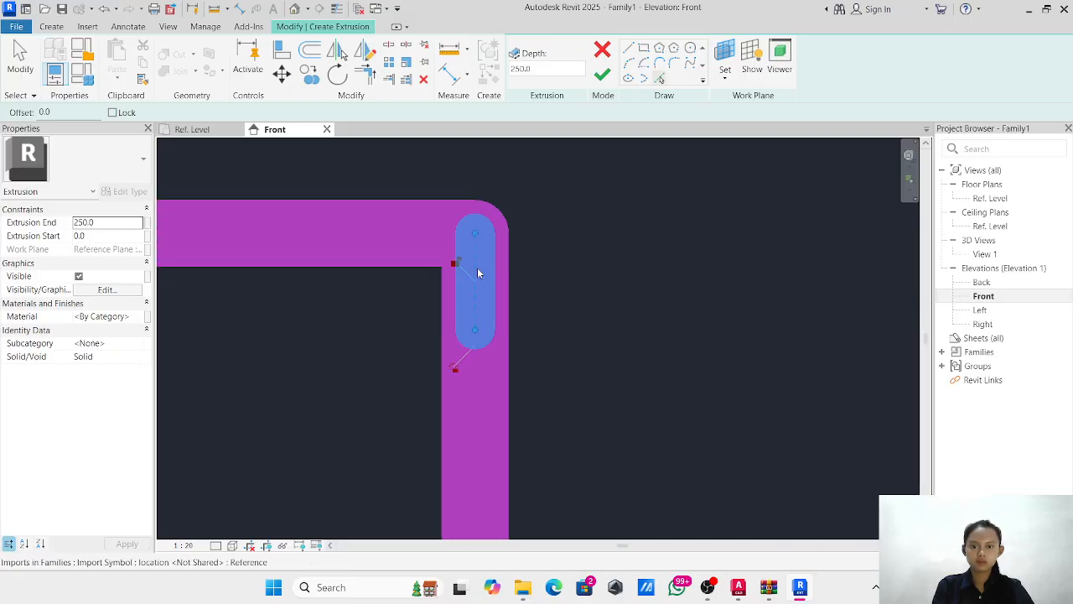
pyautogui.click(602, 75)
# Start a new extrusion for the tepi profile on Reference Plane : Center (Front/Back), using Pick Lines.
pyautogui.scroll(-4, 452, 304)
pyautogui.moveTo(468, 286); pyautogui.dragTo(710, 220, button='middle')
pyautogui.scroll(-3, 463, 259)
pyautogui.moveTo(462, 223); pyautogui.dragTo(479, 162, button='middle')
pyautogui.scroll(-4, 421, 238)
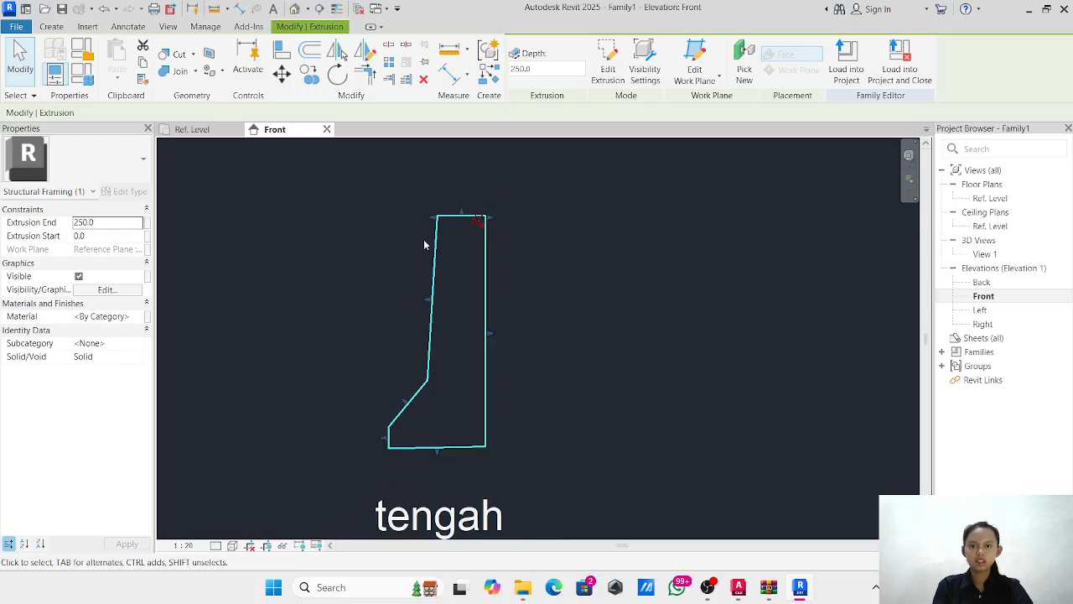
pyautogui.moveTo(428, 244); pyautogui.dragTo(578, 206, button='middle')
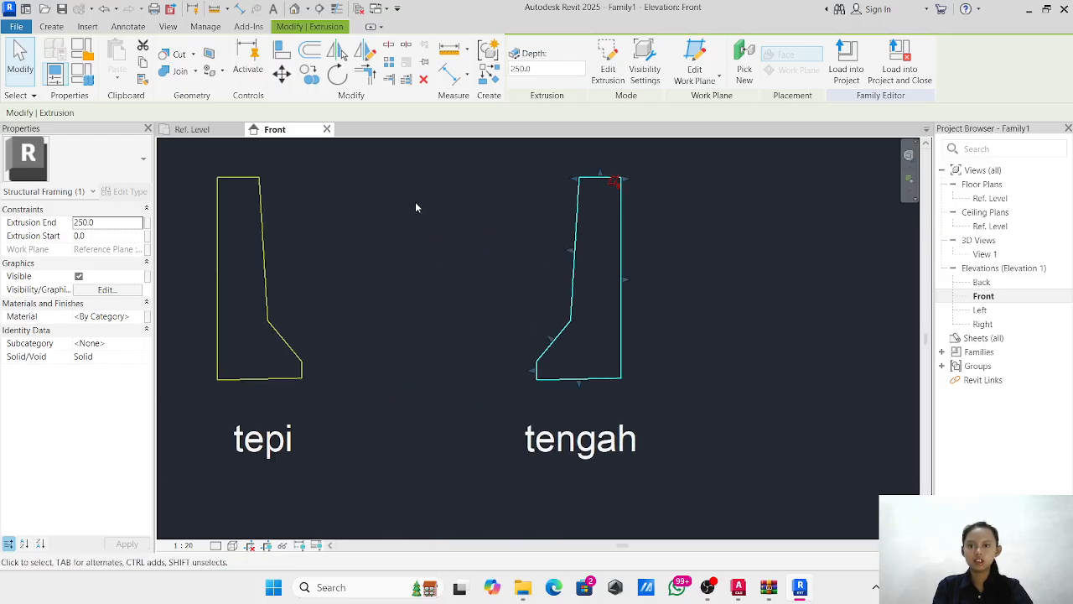
pyautogui.click(550, 181)
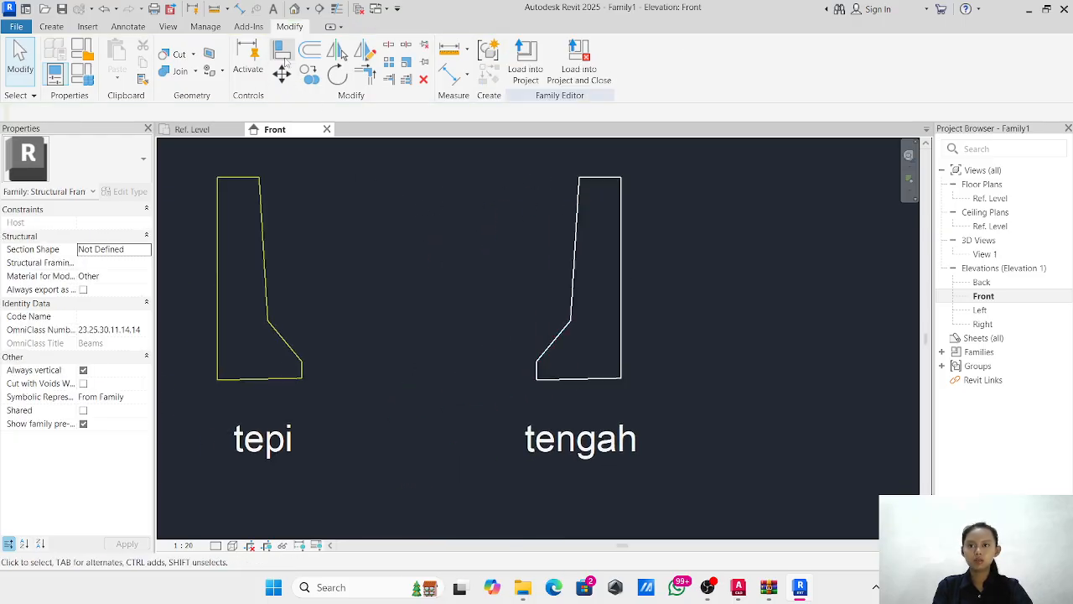
pyautogui.click(51, 27)
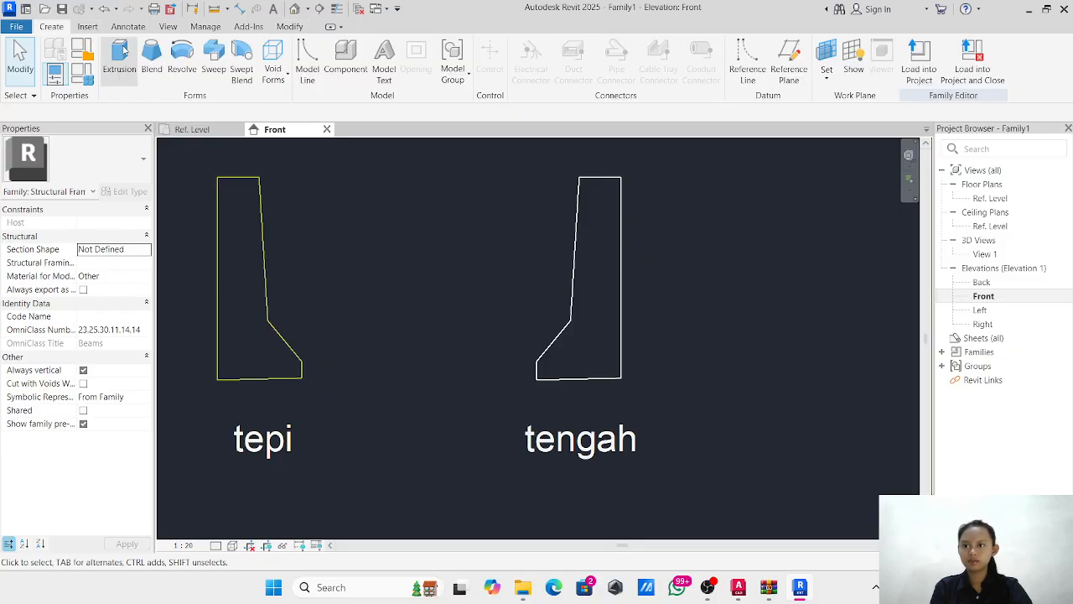
pyautogui.click(119, 60)
pyautogui.click(610, 290)
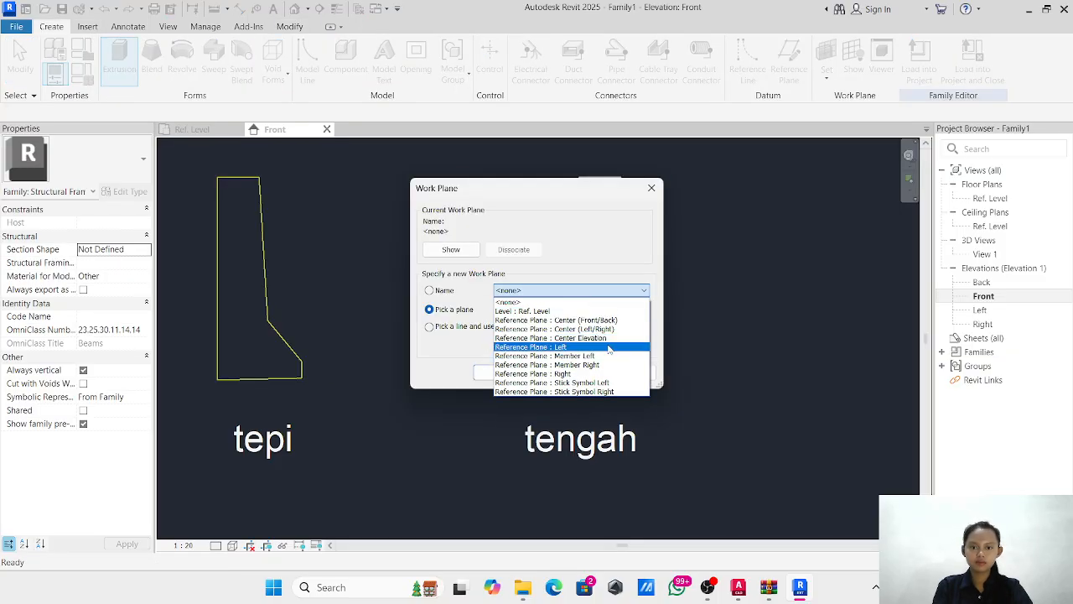
pyautogui.click(587, 310)
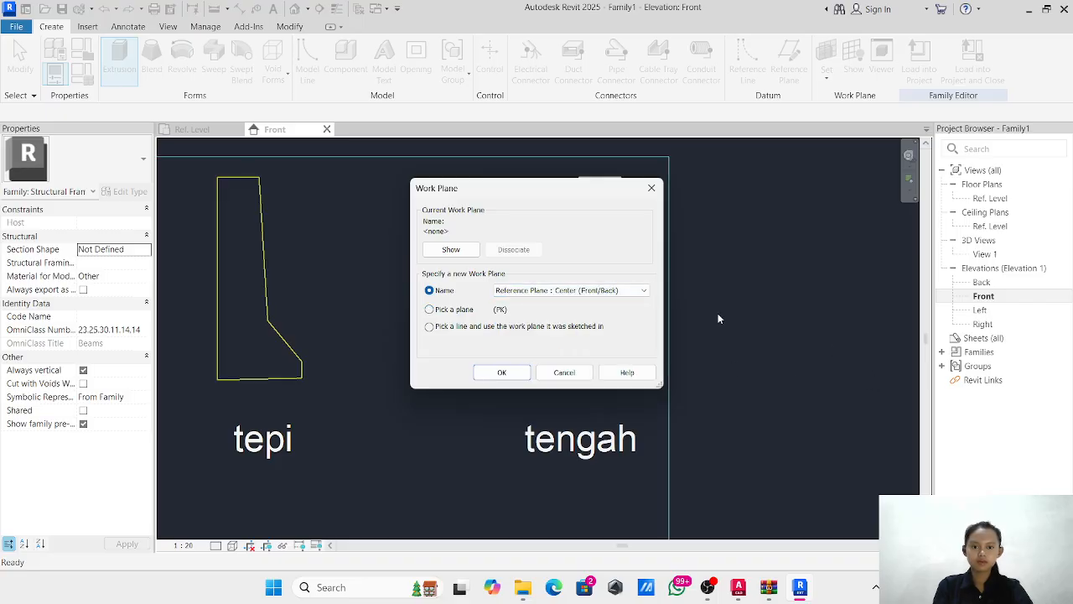
pyautogui.click(502, 371)
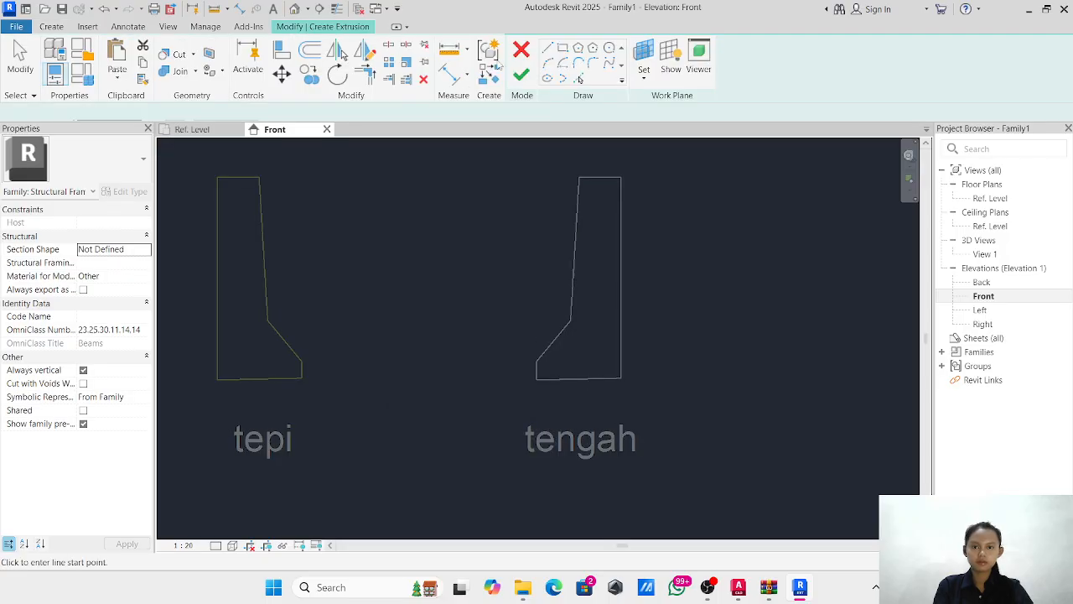
pyautogui.click(660, 79)
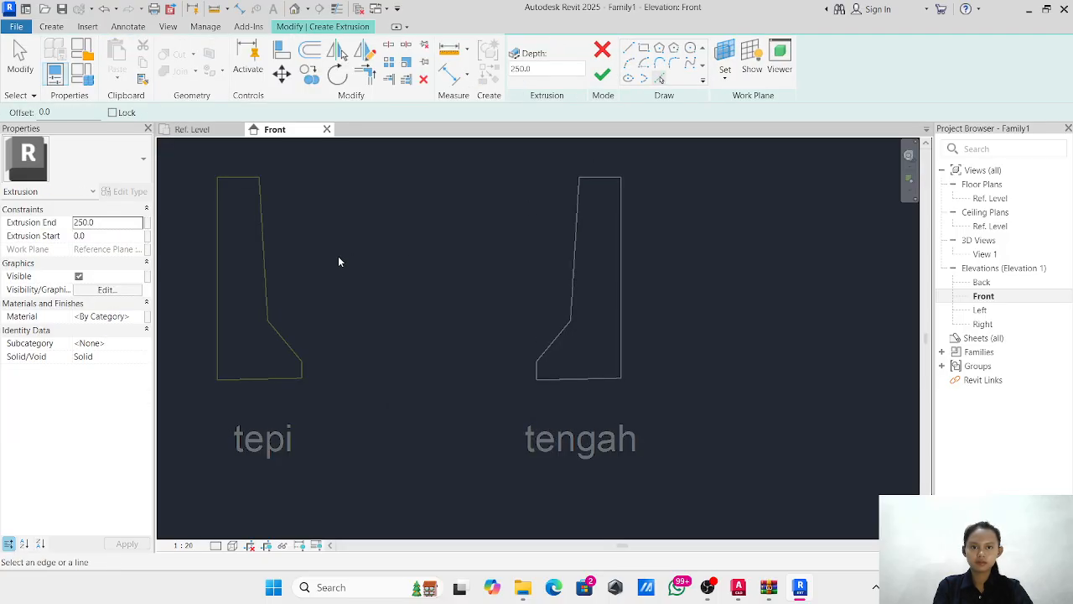
# Pick the top edge and the vertical side, including its short corner segment, of the tepi profile.
pyautogui.scroll(6, 237, 186)
pyautogui.click(246, 191)
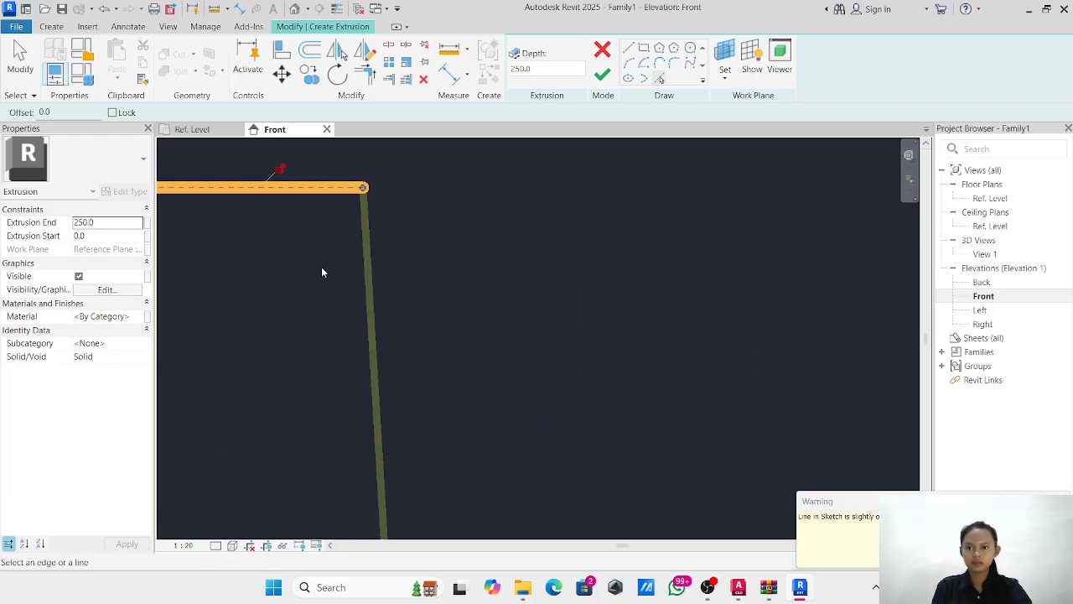
pyautogui.scroll(-1, 367, 257)
pyautogui.moveTo(368, 258); pyautogui.dragTo(583, 219, button='middle')
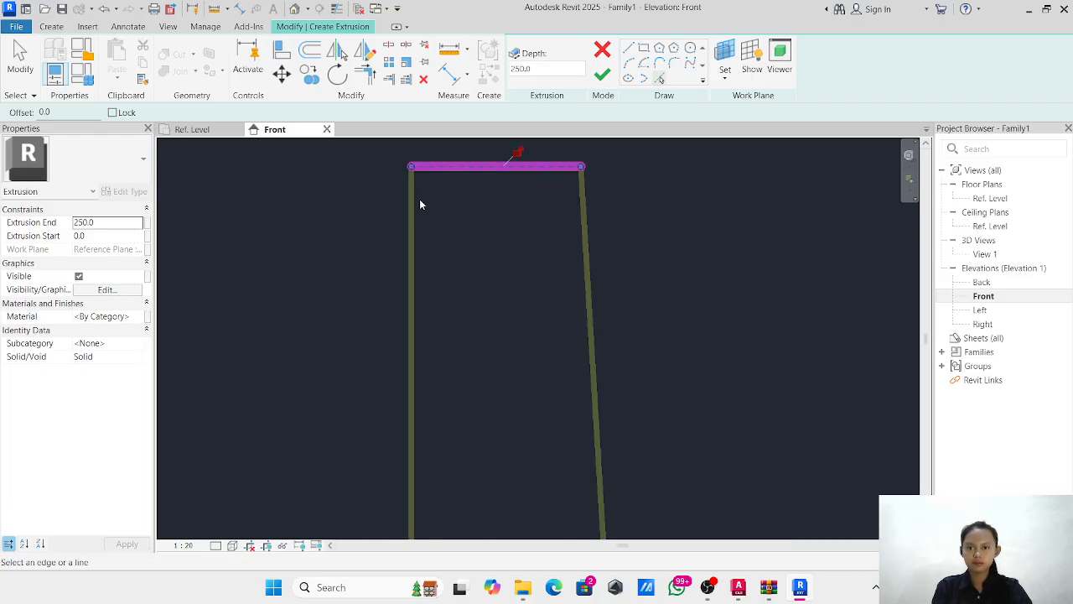
pyautogui.scroll(1, 412, 175)
pyautogui.scroll(4, 411, 179)
pyautogui.click(407, 170)
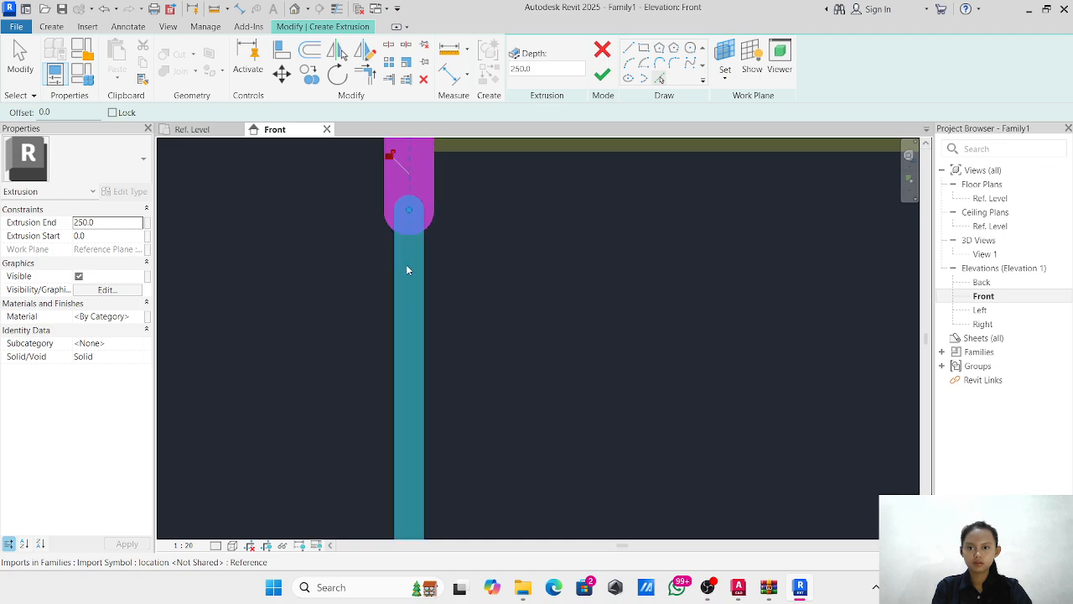
# Pick the short corner segment and the long steep face on the tepi profile's sloped side.
pyautogui.scroll(-2, 620, 292)
pyautogui.moveTo(603, 291); pyautogui.dragTo(340, 266)
pyautogui.moveTo(340, 266); pyautogui.dragTo(220, 254, button='middle')
pyautogui.scroll(3, 654, 174)
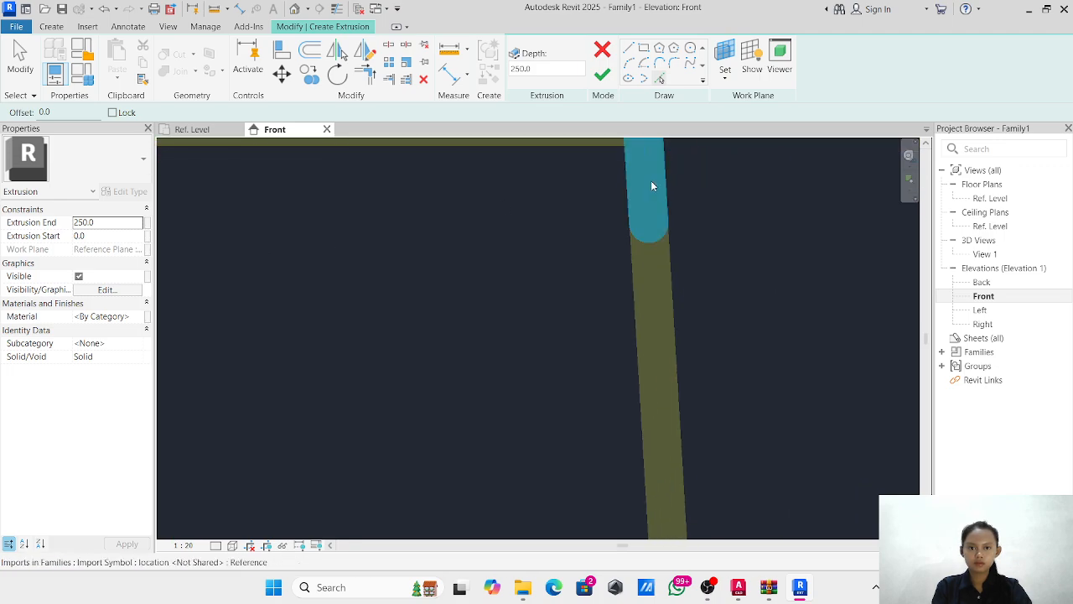
pyautogui.click(651, 182)
pyautogui.click(657, 317)
# Pick the slanted lower face, the toe and the base of the tepi profile, and finish the extrusion with depth 250.
pyautogui.scroll(-4, 534, 227)
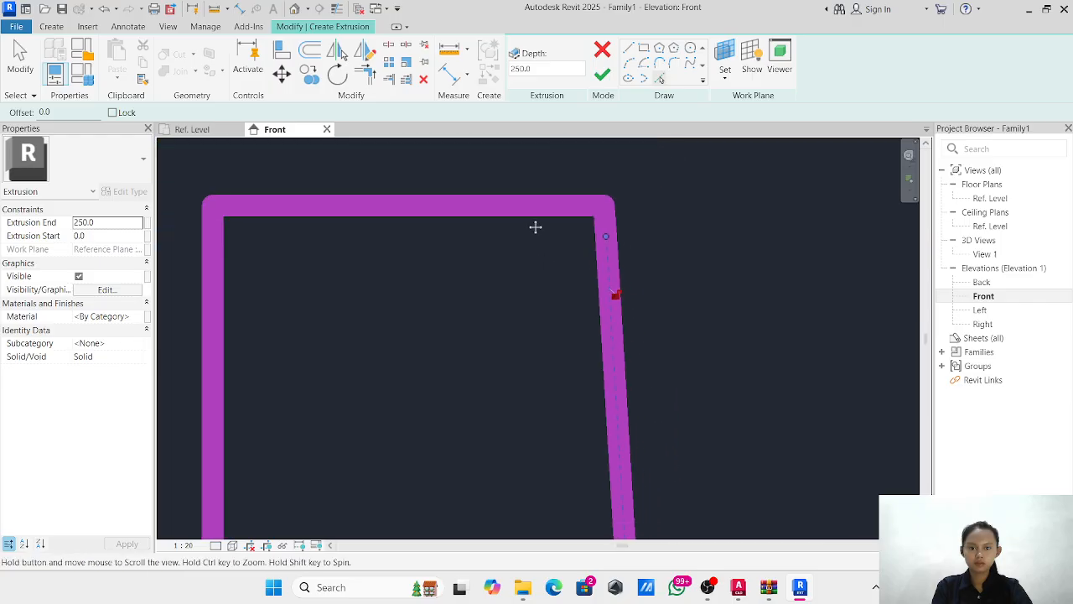
pyautogui.scroll(-2, 592, 391)
pyautogui.moveTo(592, 391); pyautogui.dragTo(569, 173, button='middle')
pyautogui.moveTo(597, 486); pyautogui.dragTo(560, 168, button='middle')
pyautogui.scroll(-1, 582, 252)
pyautogui.moveTo(606, 419); pyautogui.dragTo(570, 173, button='middle')
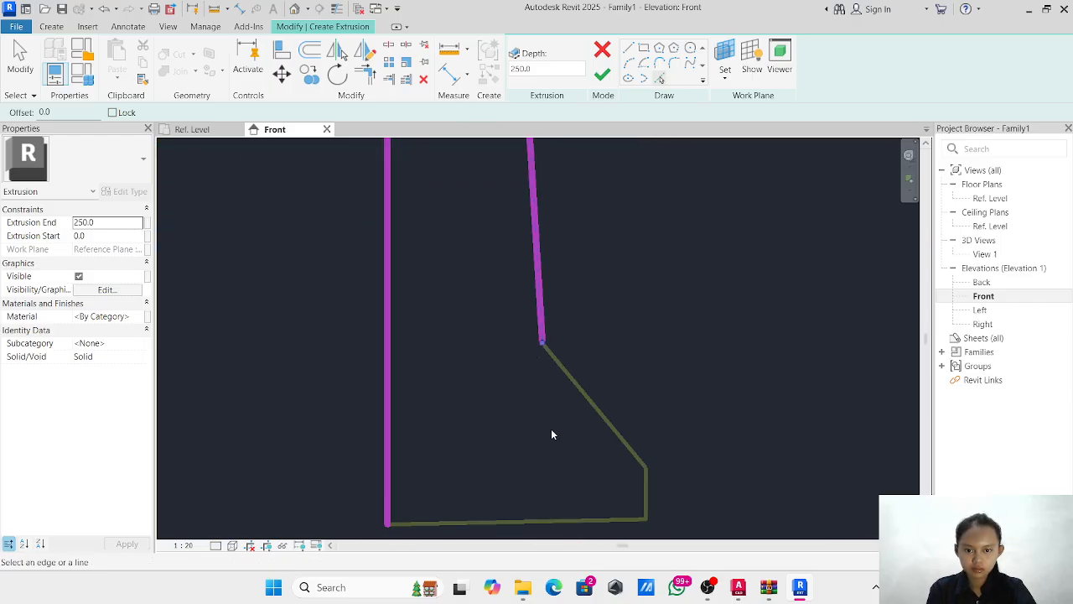
pyautogui.click(576, 387)
pyautogui.scroll(2, 625, 465)
pyautogui.click(629, 466)
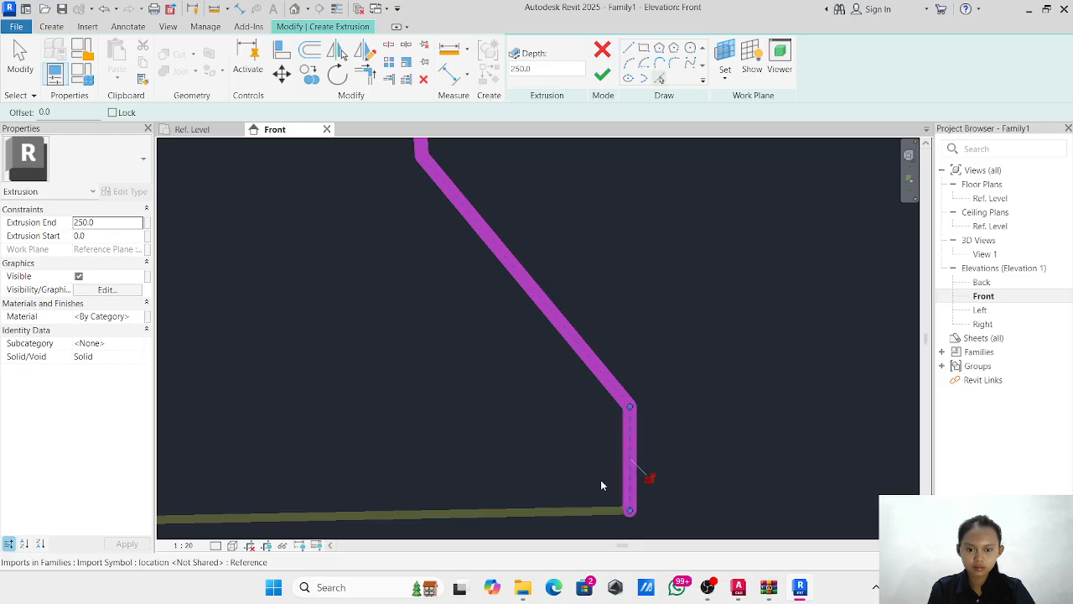
pyautogui.click(537, 510)
pyautogui.click(602, 74)
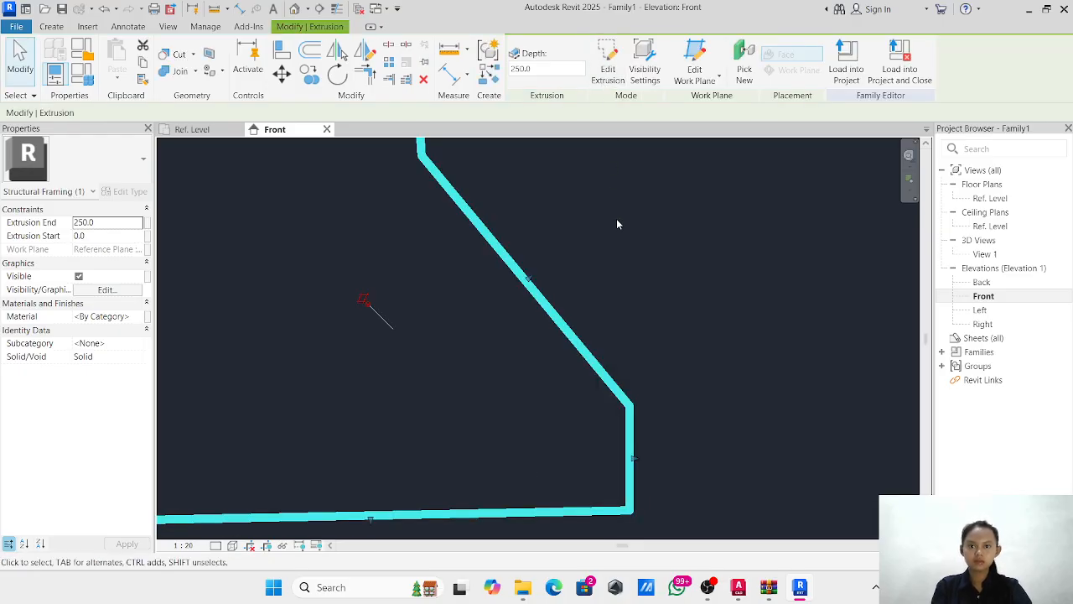
pyautogui.scroll(-1, 625, 269)
pyautogui.scroll(-3, 629, 275)
pyautogui.moveTo(632, 278); pyautogui.dragTo(497, 396, button='middle')
pyautogui.click(379, 233)
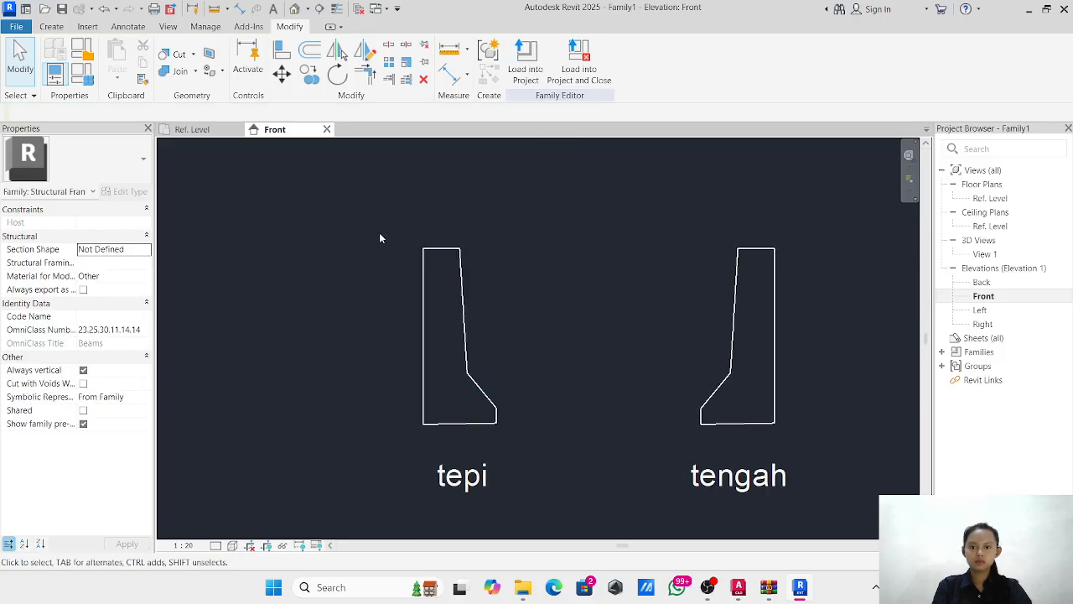
pyautogui.moveTo(376, 208); pyautogui.dragTo(879, 431)
pyautogui.click(840, 434)
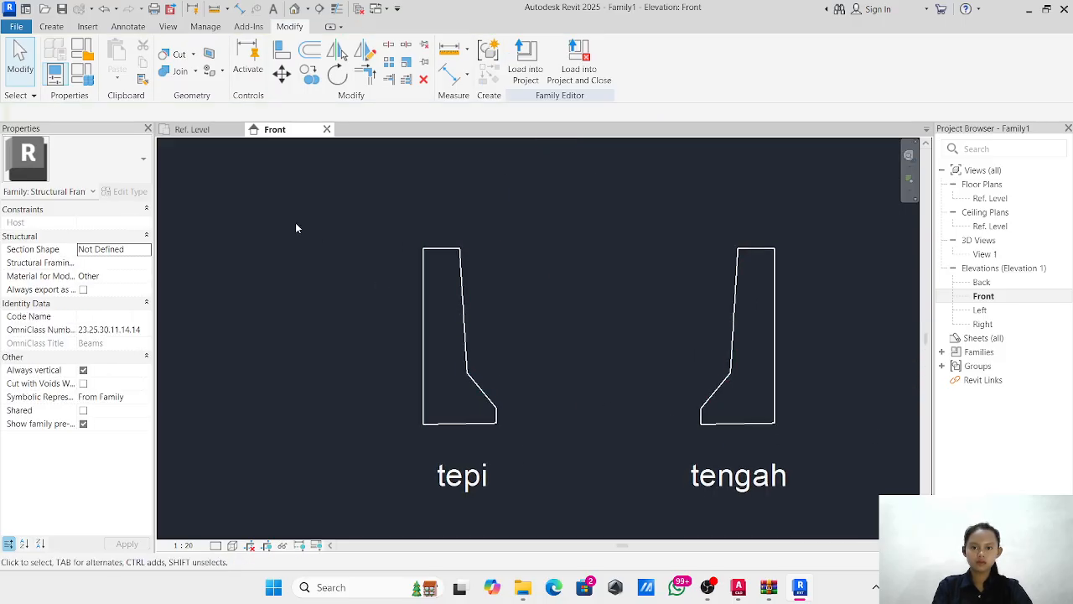
pyautogui.moveTo(285, 208); pyautogui.dragTo(832, 431)
pyautogui.click(776, 420)
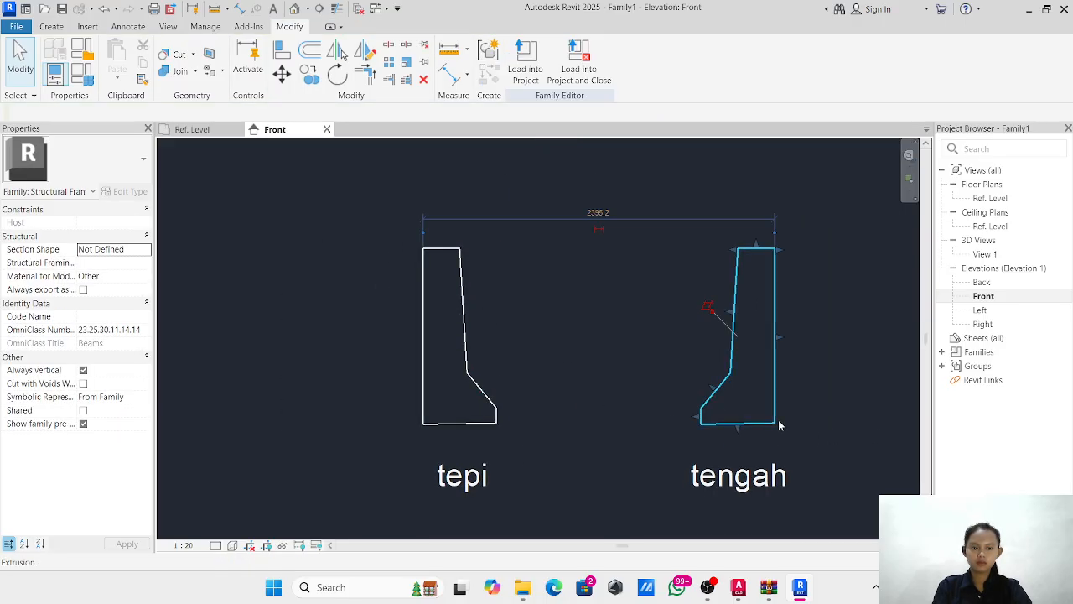
# Move the tepi extrusion by its base onto the Ref. Level line, between the inner reference plane and the centre plane on the left.
pyautogui.click(467, 389)
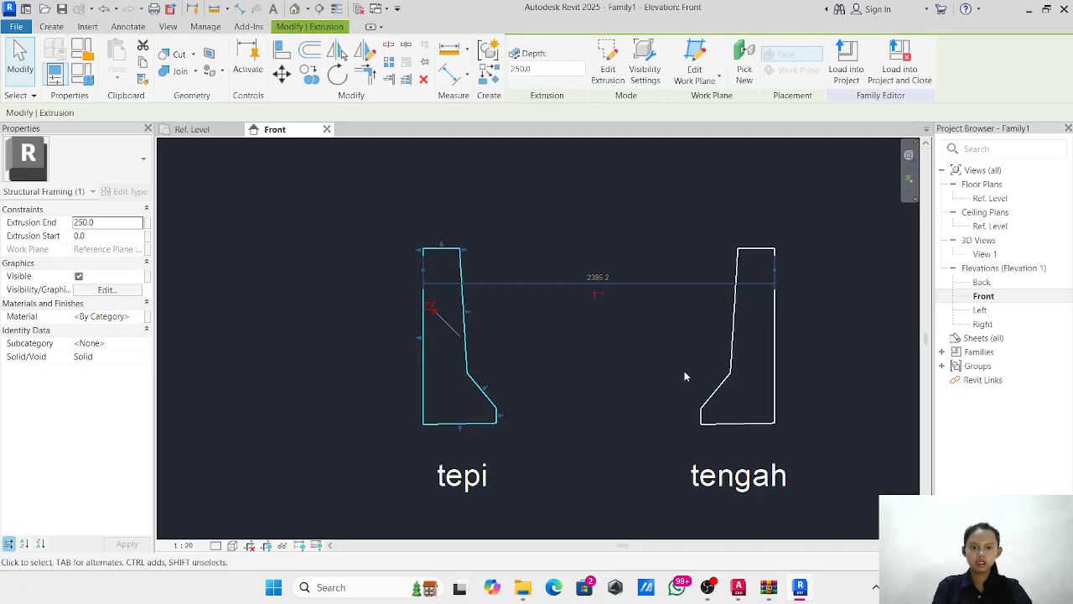
pyautogui.scroll(-4, 307, 377)
pyautogui.moveTo(307, 376); pyautogui.dragTo(566, 288, button='middle')
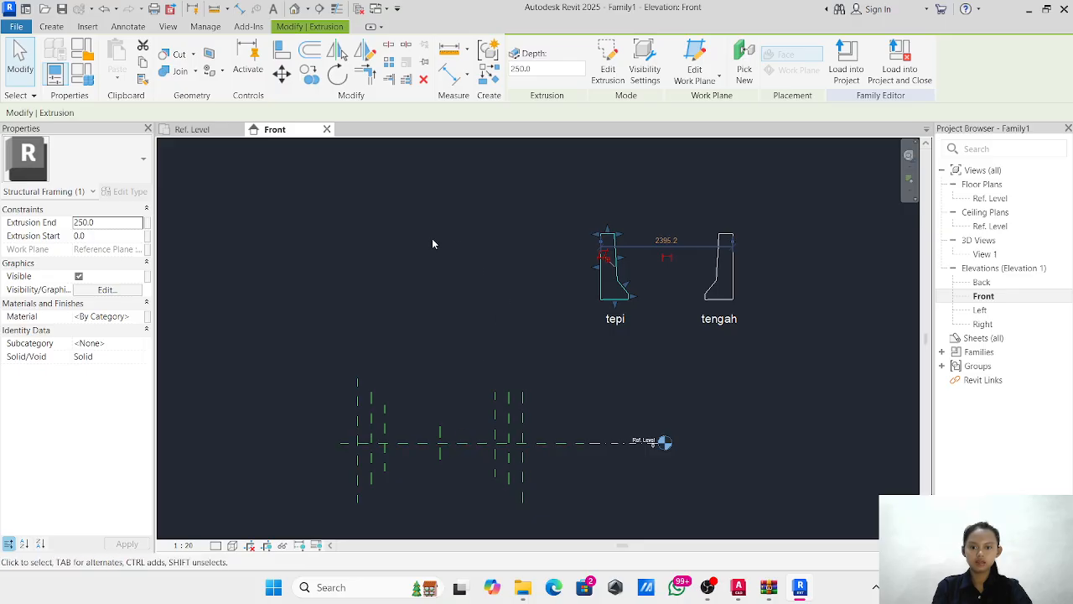
pyautogui.click(282, 73)
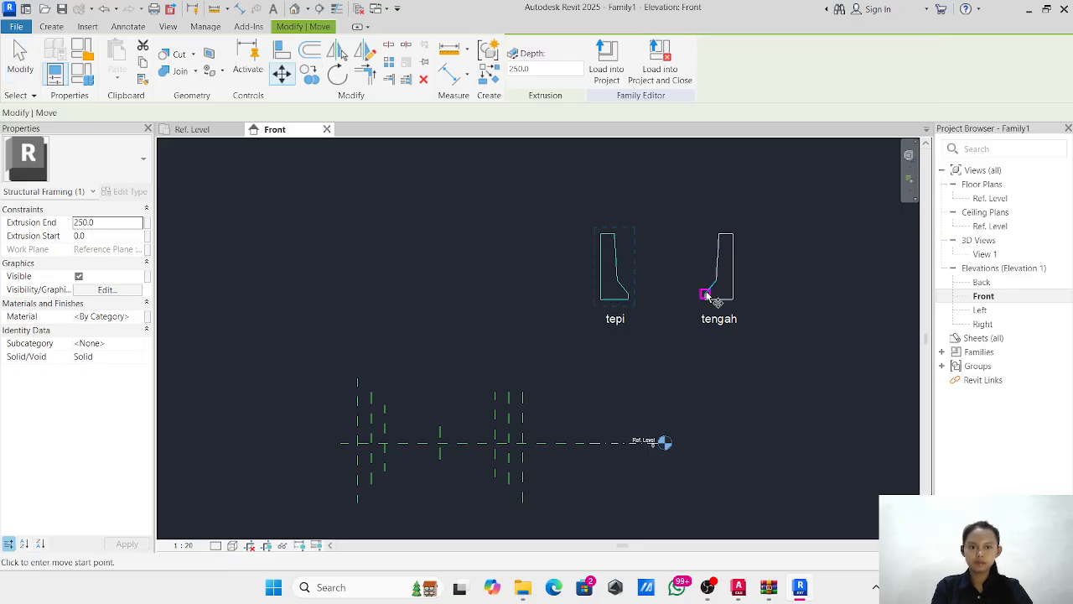
pyautogui.click(614, 303)
pyautogui.scroll(4, 419, 441)
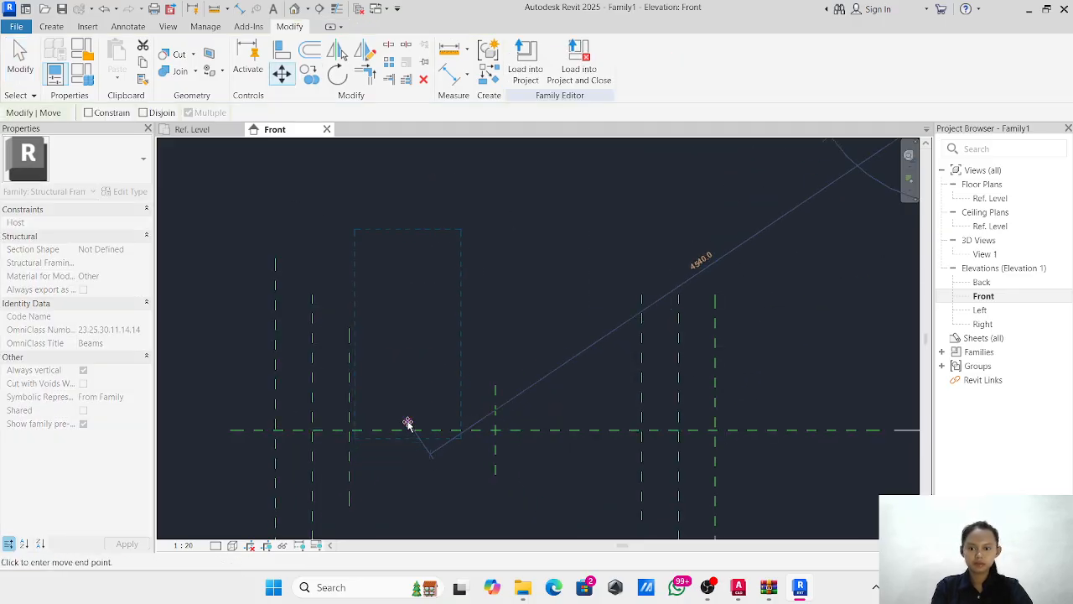
pyautogui.click(413, 429)
pyautogui.scroll(-4, 492, 407)
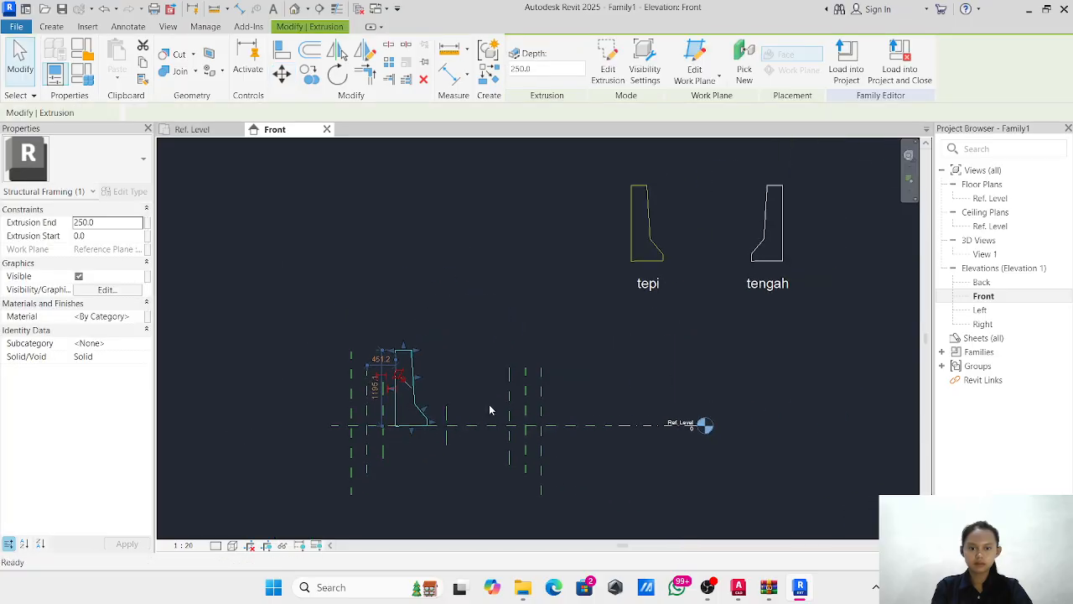
pyautogui.press('Escape')
# Move the tengah extrusion by its base midpoint onto the Ref. Level line, just right of the centre reference plane.
pyautogui.click(789, 250)
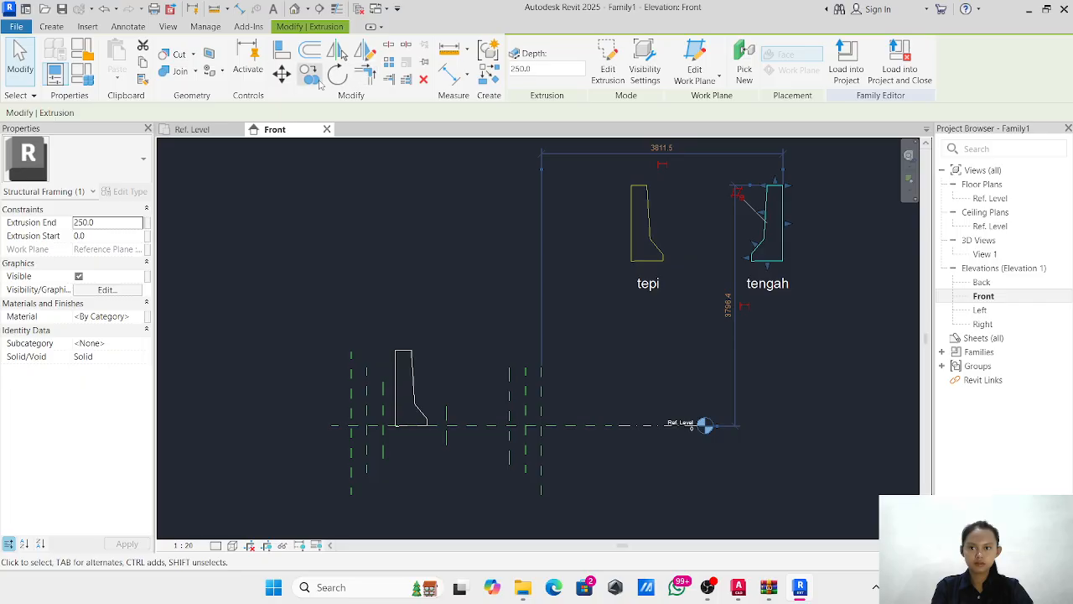
pyautogui.press('m')
pyautogui.press('v')
pyautogui.scroll(1, 776, 268)
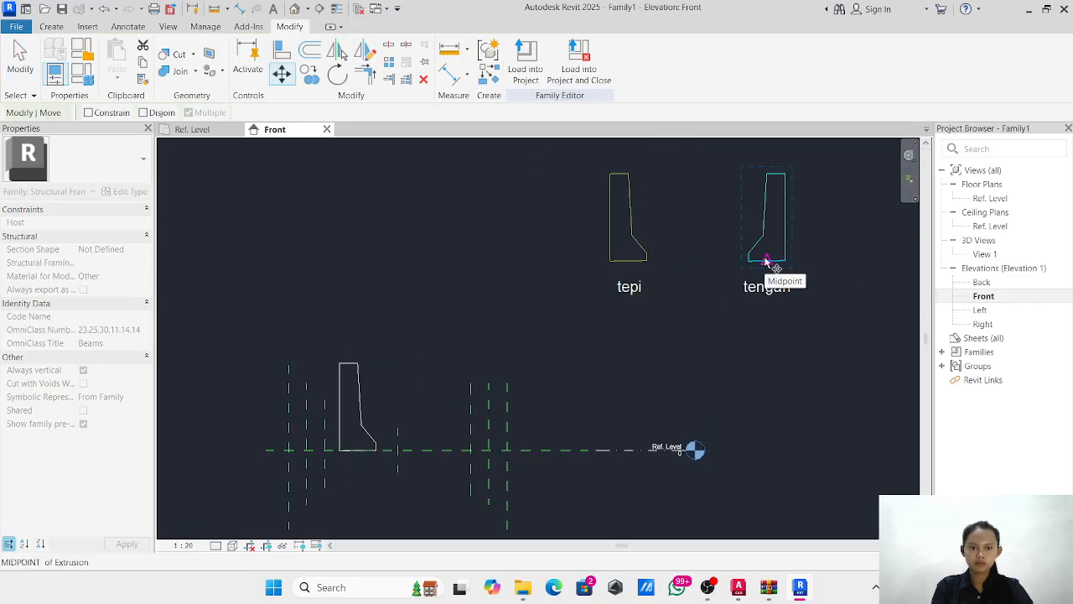
pyautogui.click(765, 261)
pyautogui.click(440, 449)
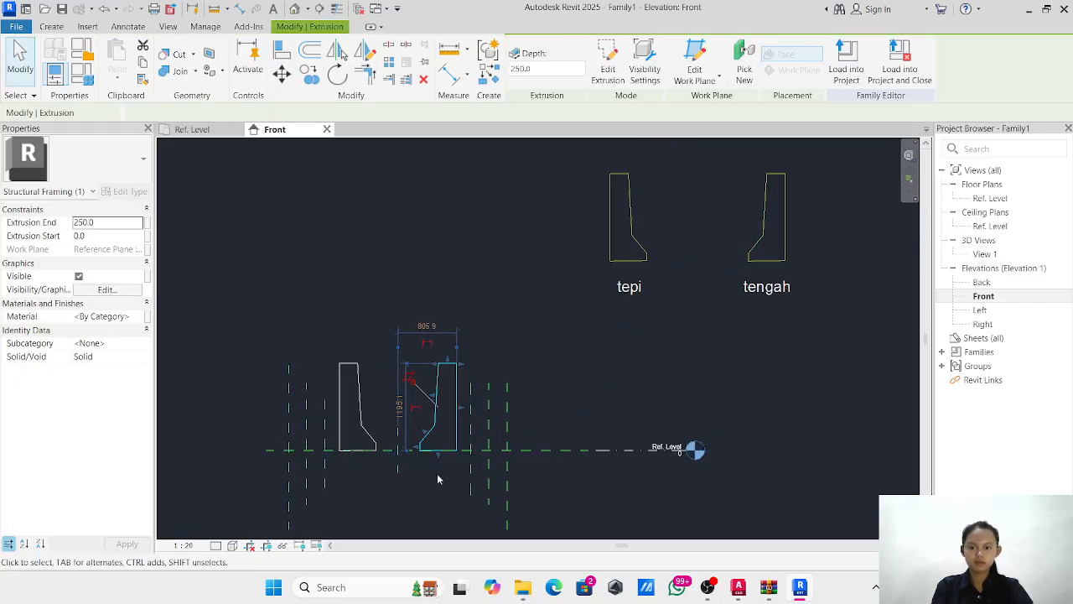
pyautogui.press('Escape')
# In the Ref. Level floor plan, place reference lines offset 500 on both sides of the Center (Front/Back) reference plane.
pyautogui.click(188, 129)
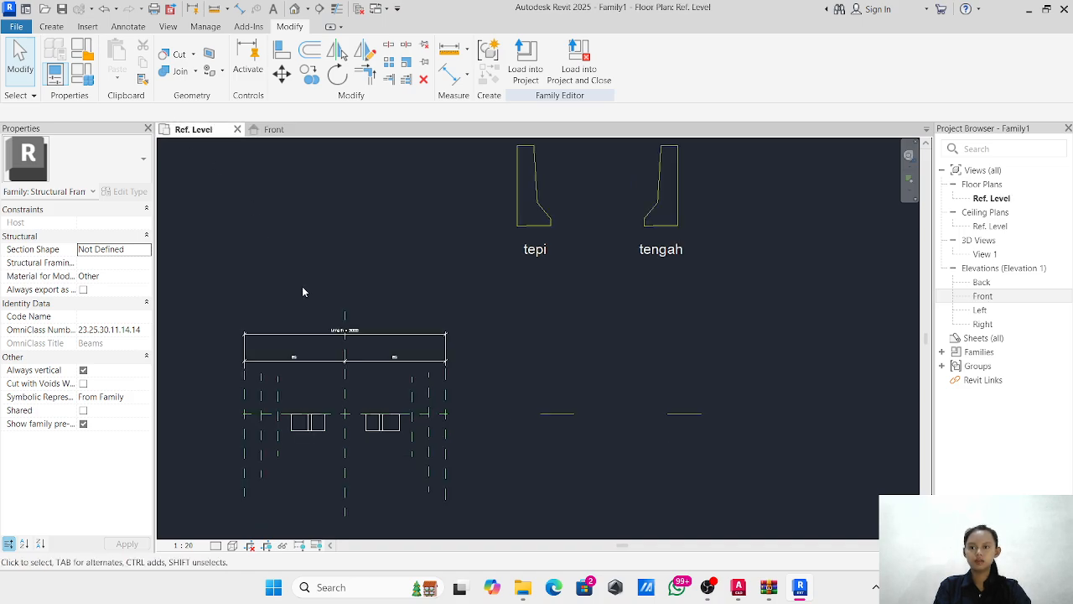
pyautogui.scroll(-2, 352, 402)
pyautogui.moveTo(355, 429); pyautogui.dragTo(415, 409, button='middle')
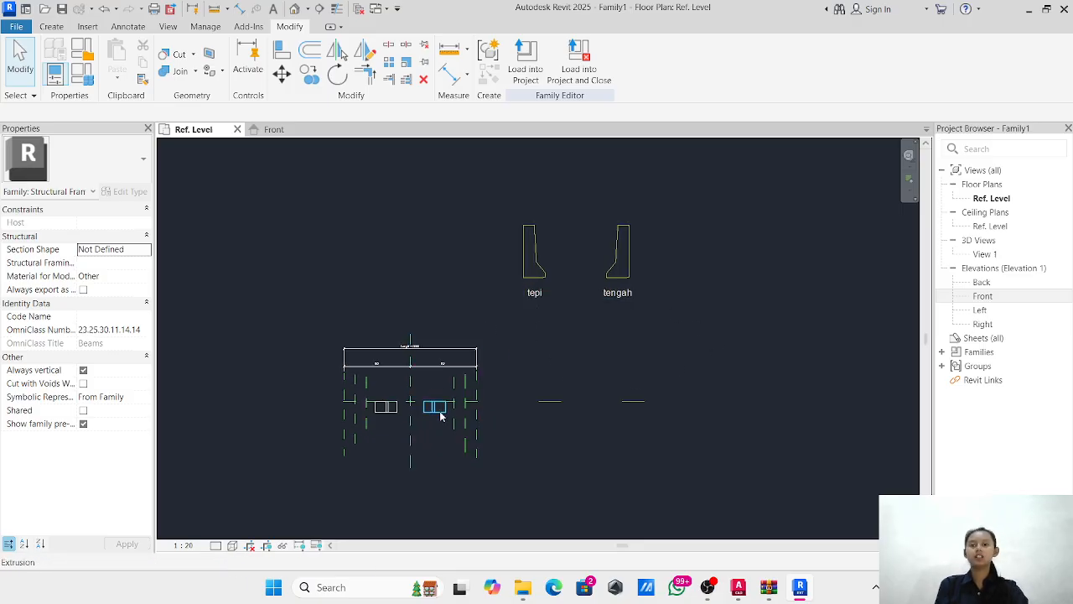
pyautogui.scroll(3, 425, 409)
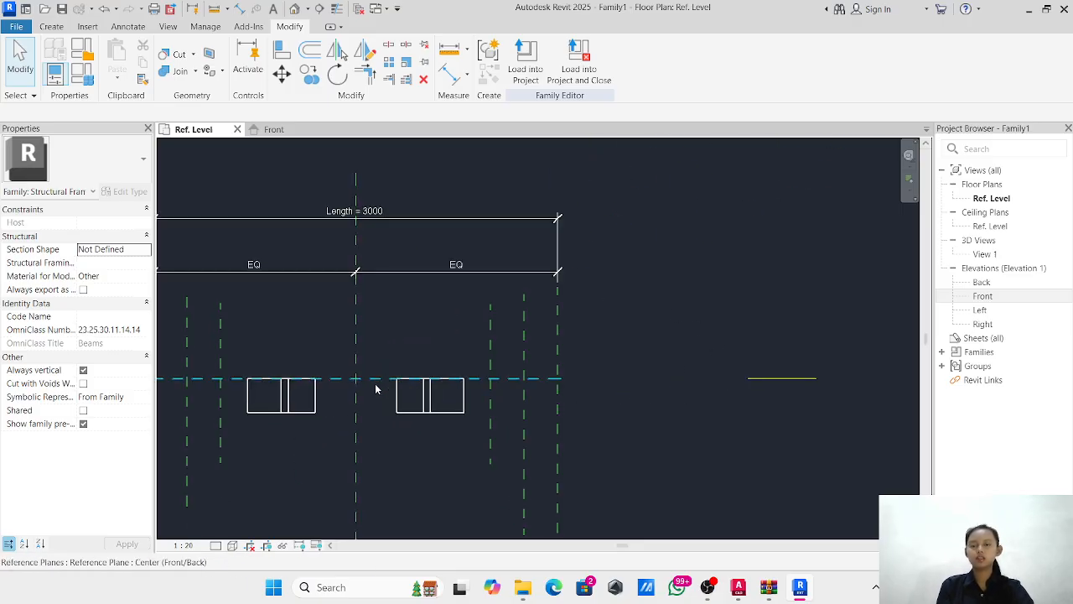
pyautogui.click(56, 26)
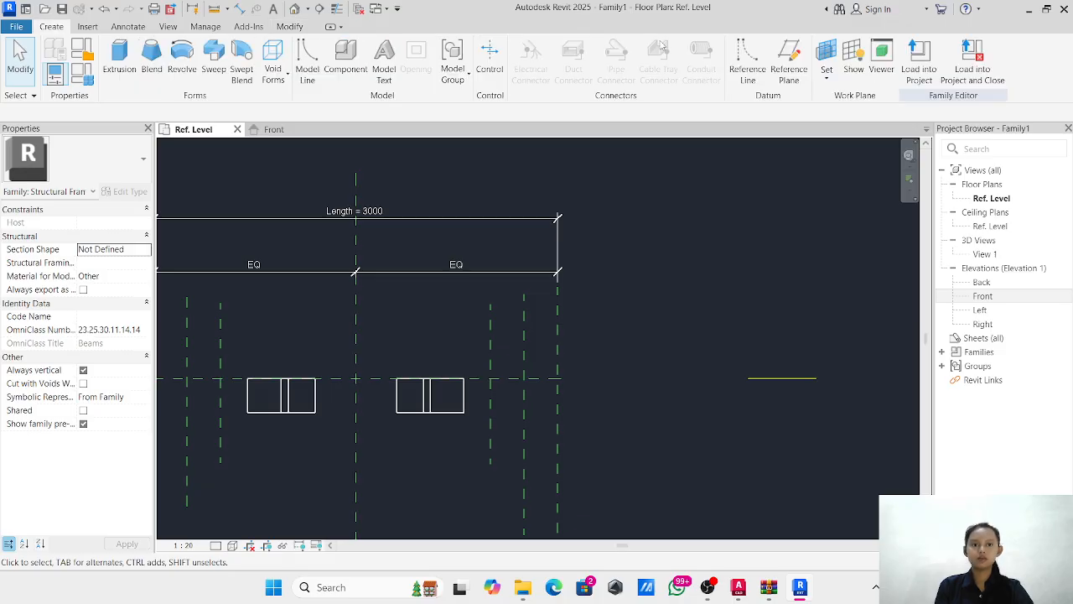
pyautogui.click(741, 61)
pyautogui.click(741, 62)
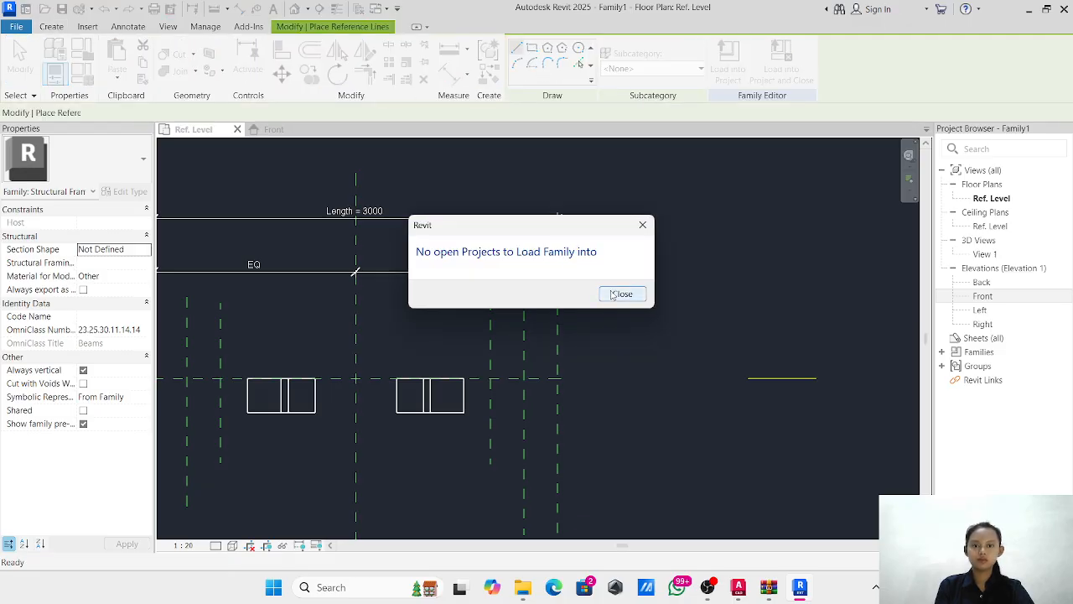
pyautogui.click(643, 225)
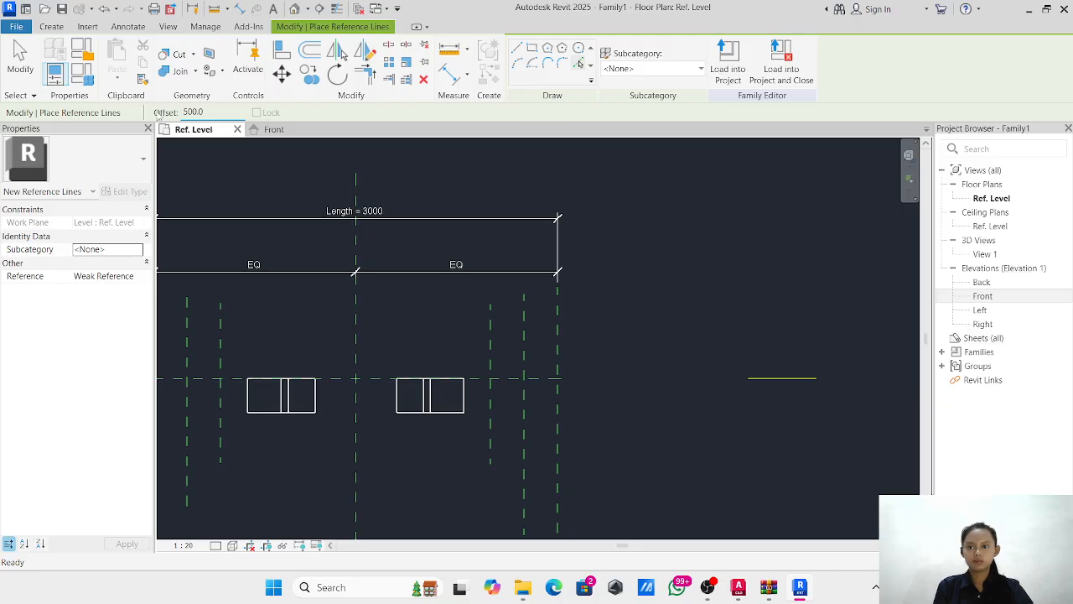
pyautogui.click(377, 383)
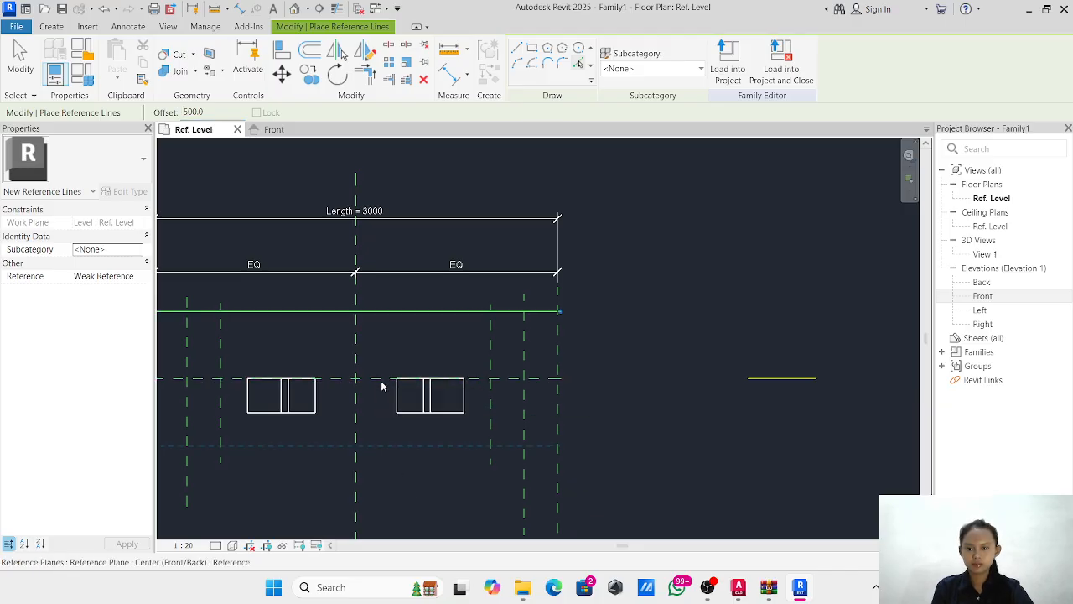
pyautogui.click(412, 390)
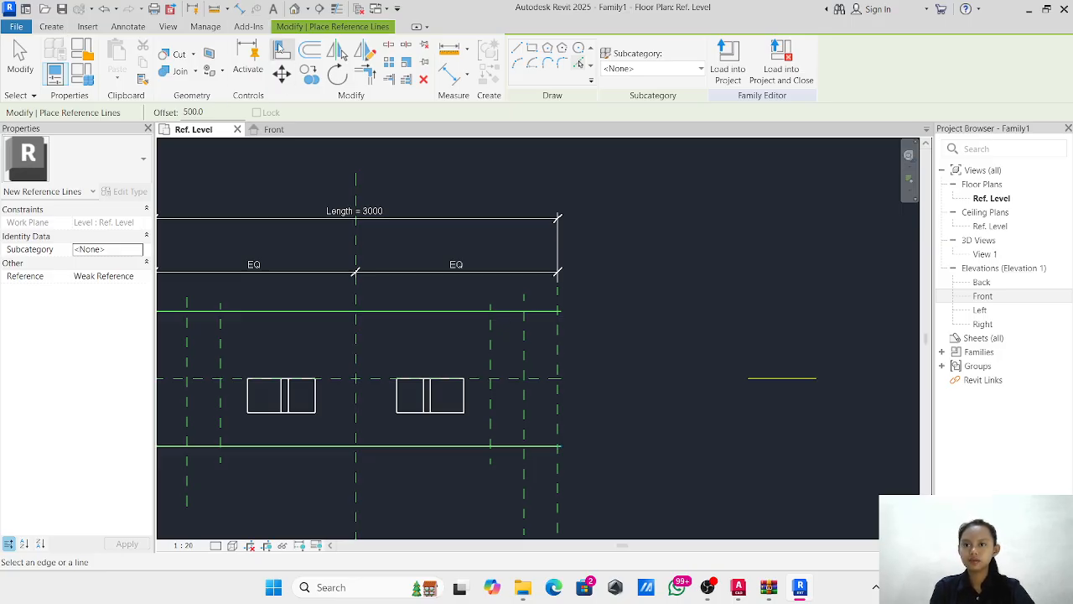
# Align both ends of the tengah extrusion to the two reference lines offset from the Center (Front/Back) plane.
pyautogui.click(280, 49)
pyautogui.click(391, 311)
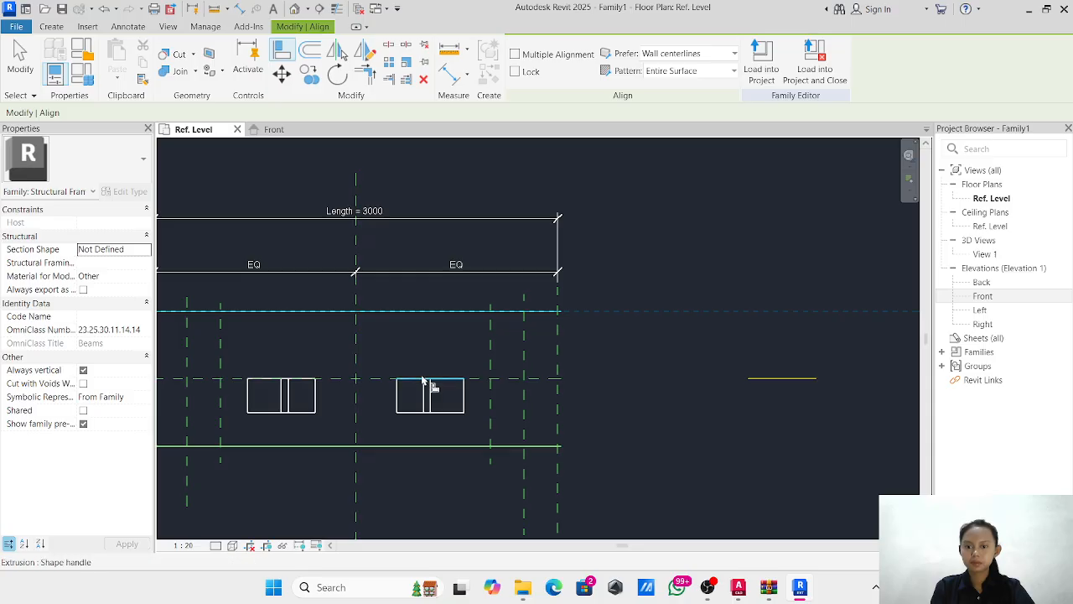
pyautogui.click(423, 380)
pyautogui.click(425, 446)
pyautogui.click(419, 415)
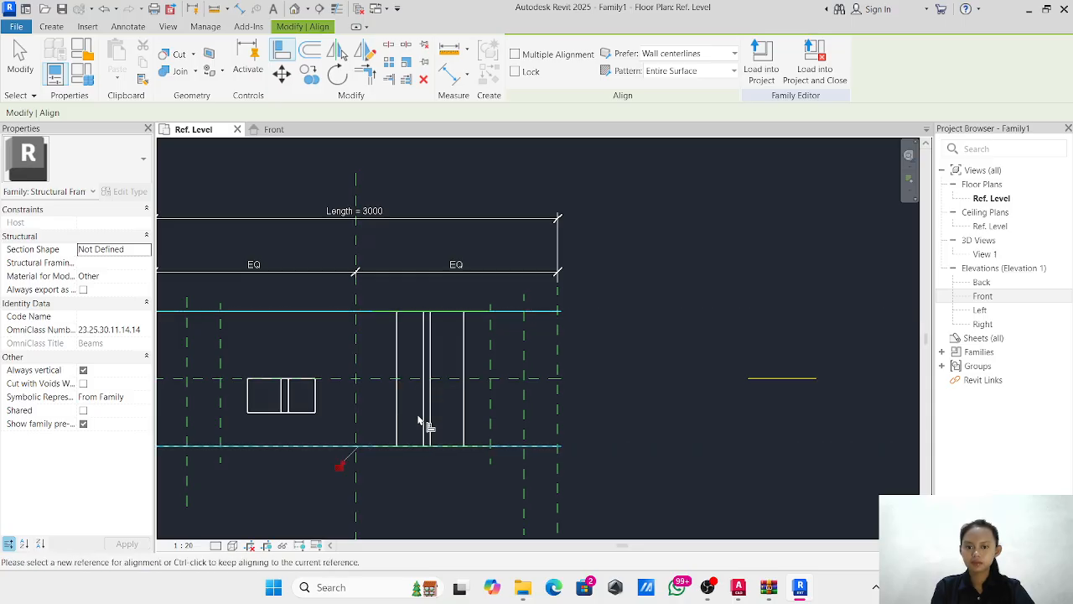
# Align both ends of the tepi extrusion to the same pair of reference lines.
pyautogui.click(286, 446)
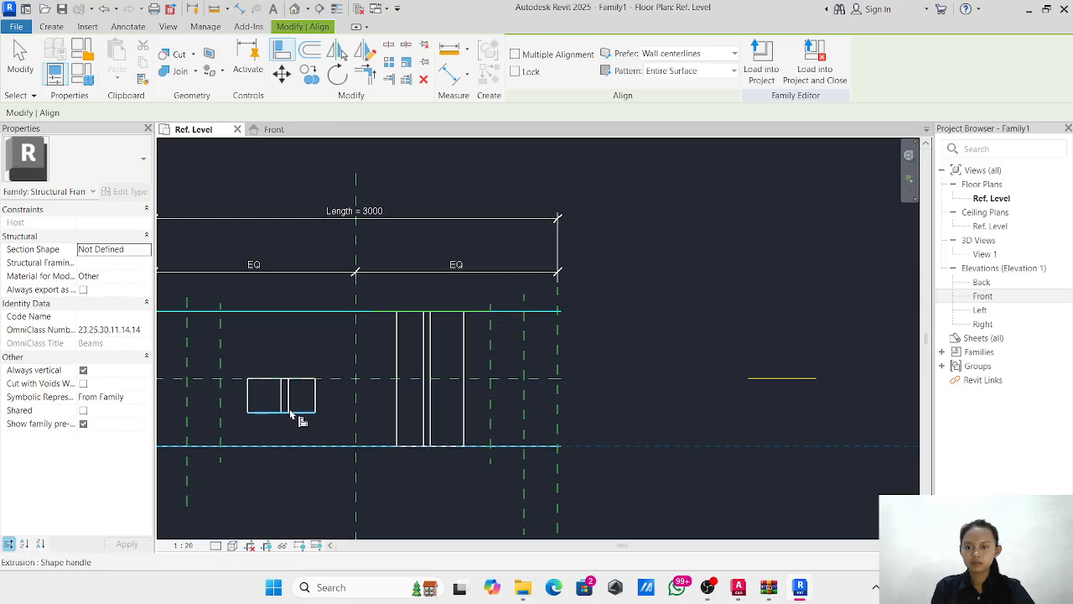
pyautogui.click(293, 411)
pyautogui.click(304, 312)
pyautogui.click(307, 378)
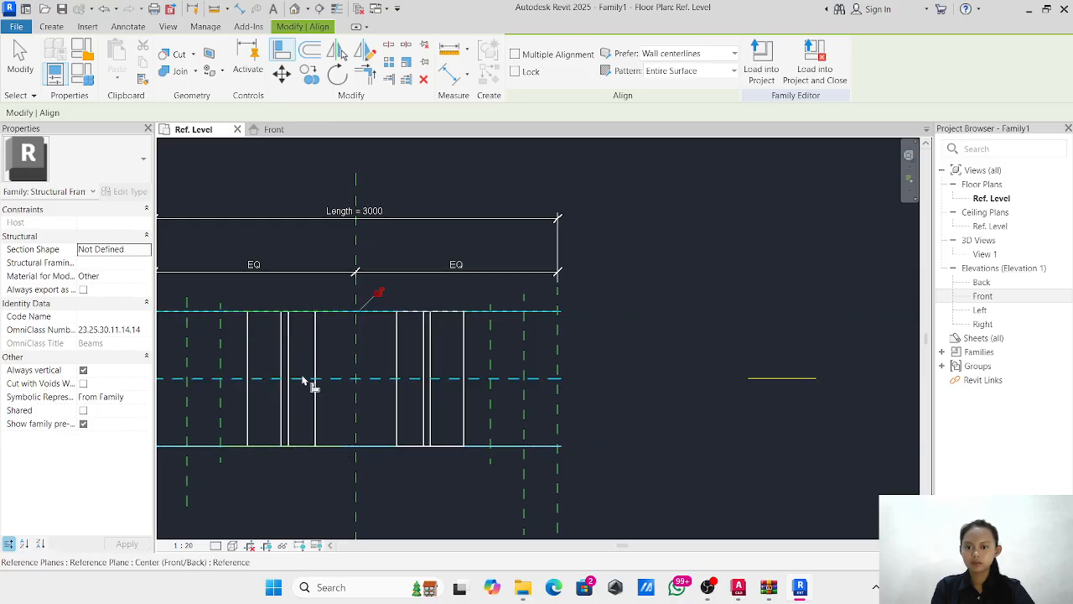
# Check both parapets in the 3D view and close the family, saving it as parapet.
pyautogui.click(294, 10)
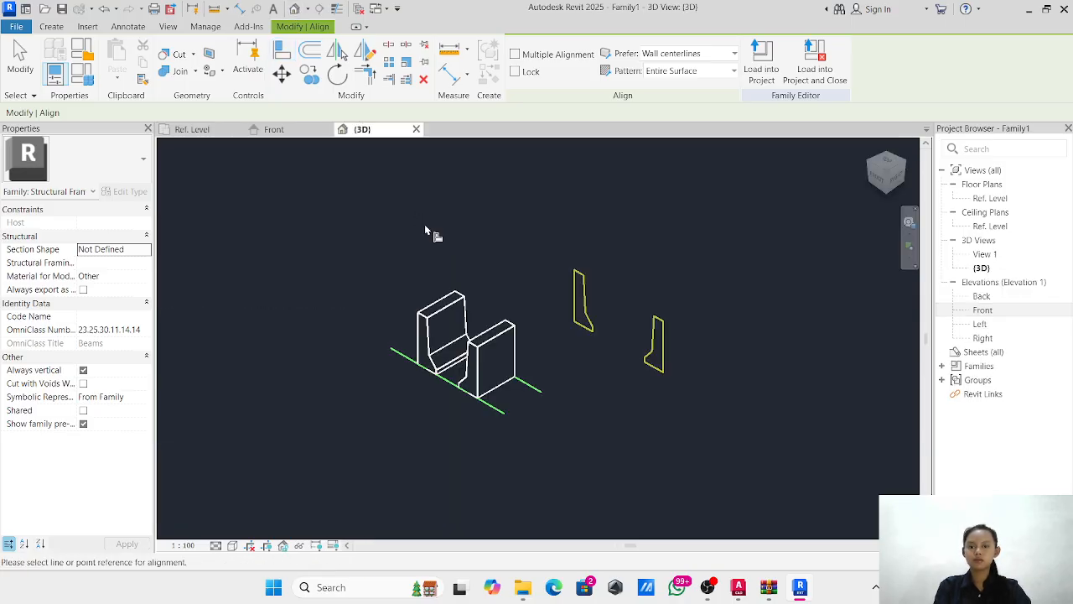
pyautogui.scroll(5, 478, 362)
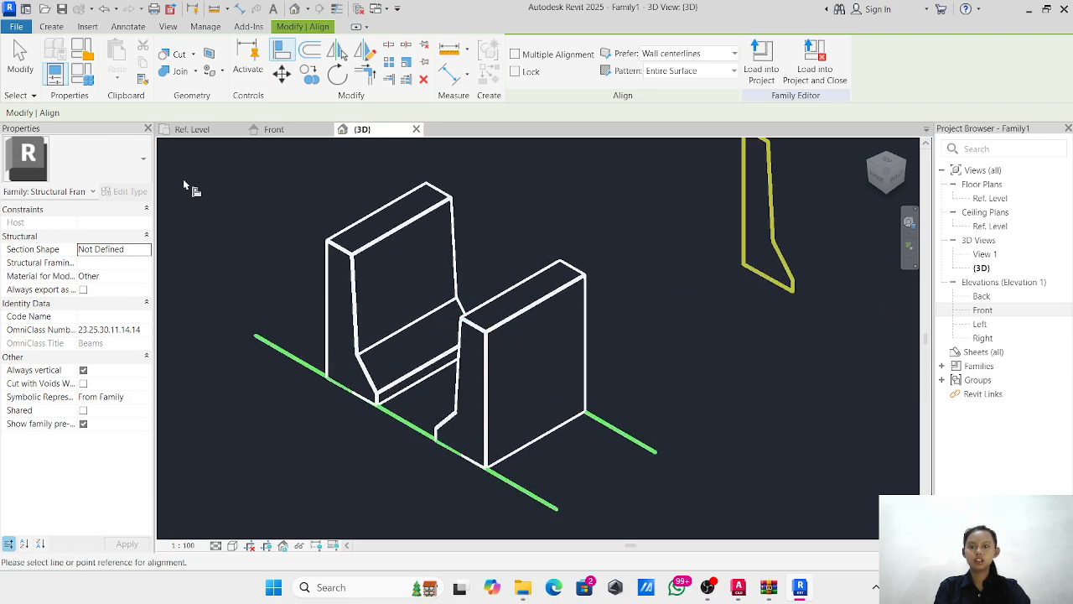
pyautogui.click(1064, 9)
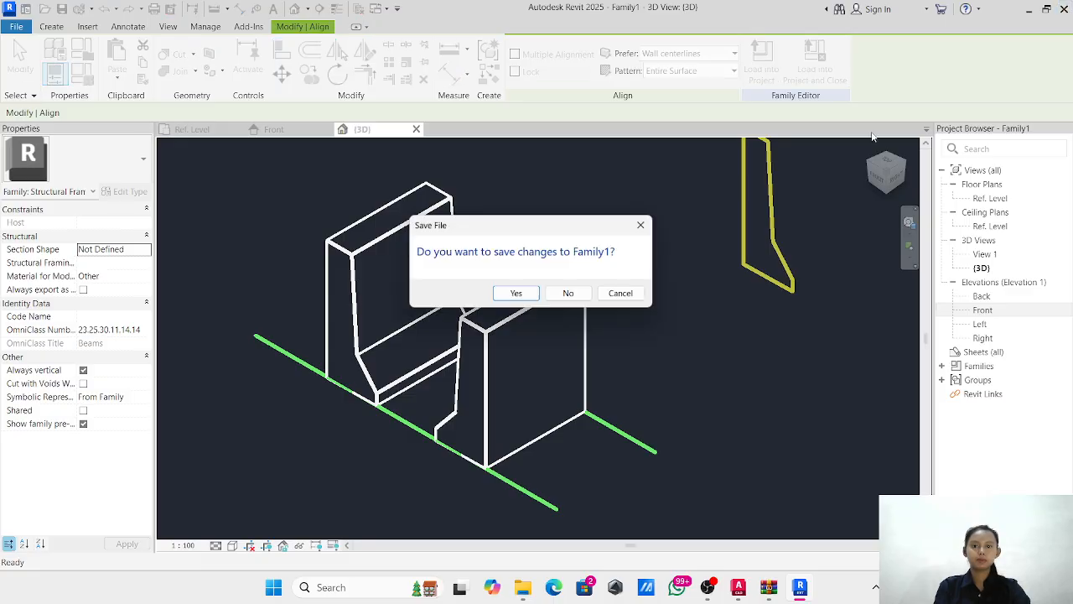
pyautogui.click(516, 294)
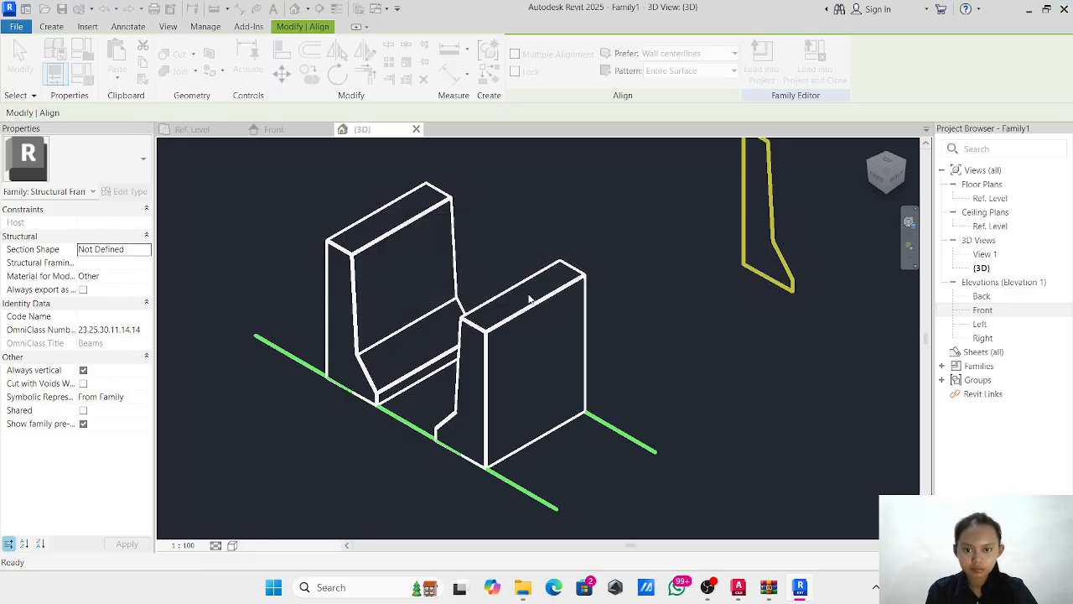
pyautogui.write('pa')
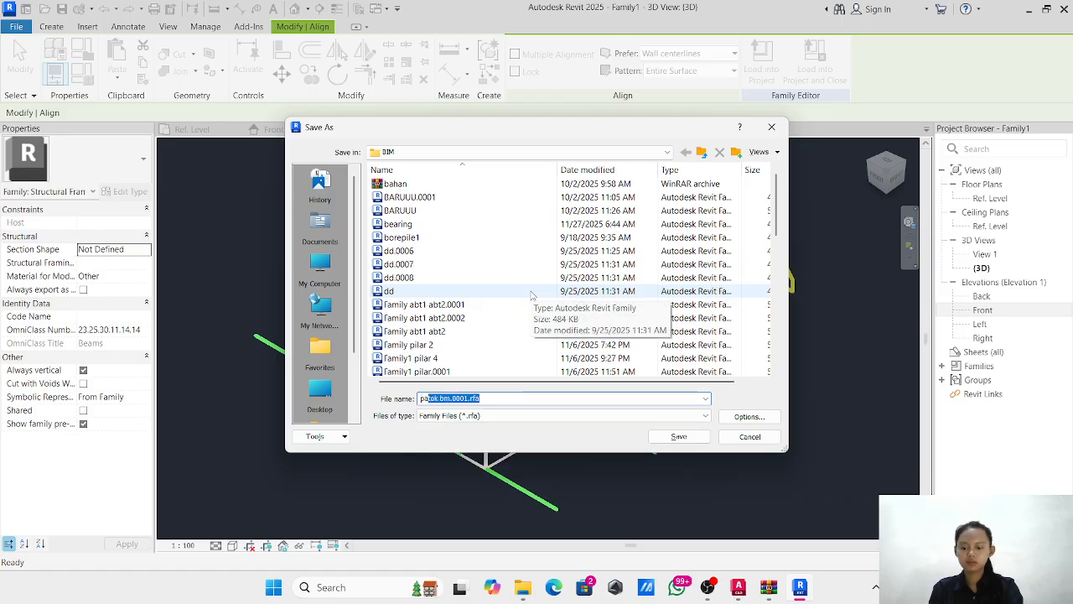
pyautogui.write('rapet')
pyautogui.press('Return')
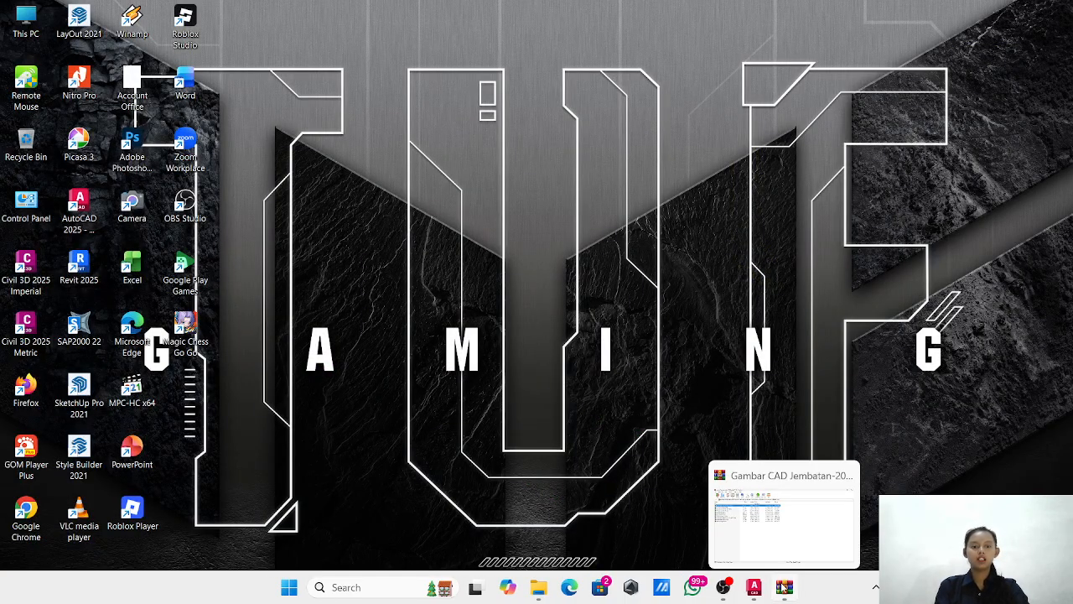
# Switch to the 00_Gambar_Gambar Jembatan drawing in AutoCAD and look over the longitudinal section of abutments A1 and A2.
pyautogui.moveTo(755, 591)
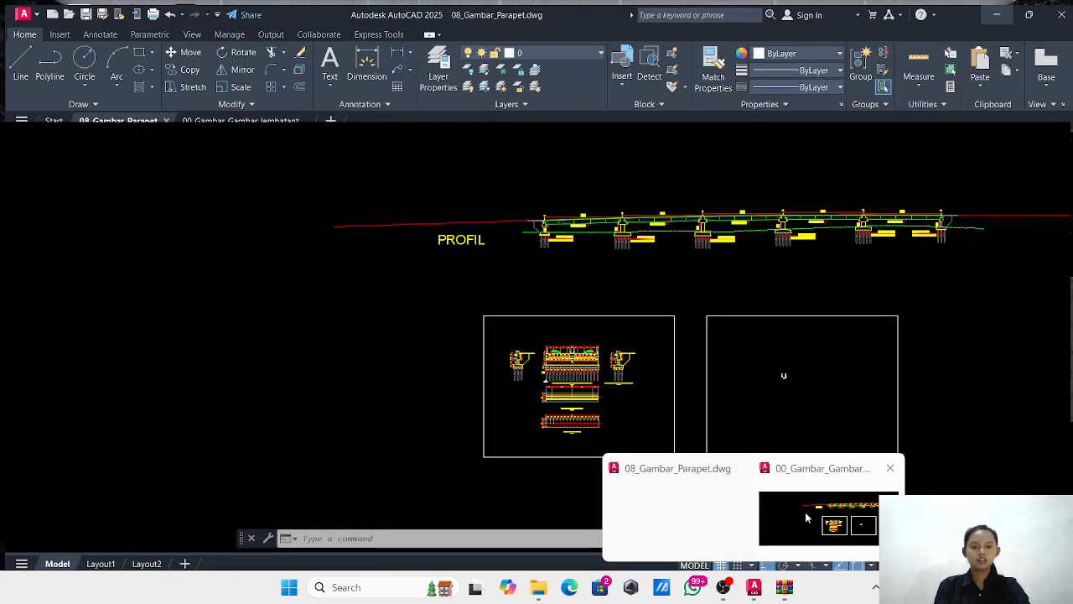
pyautogui.click(805, 518)
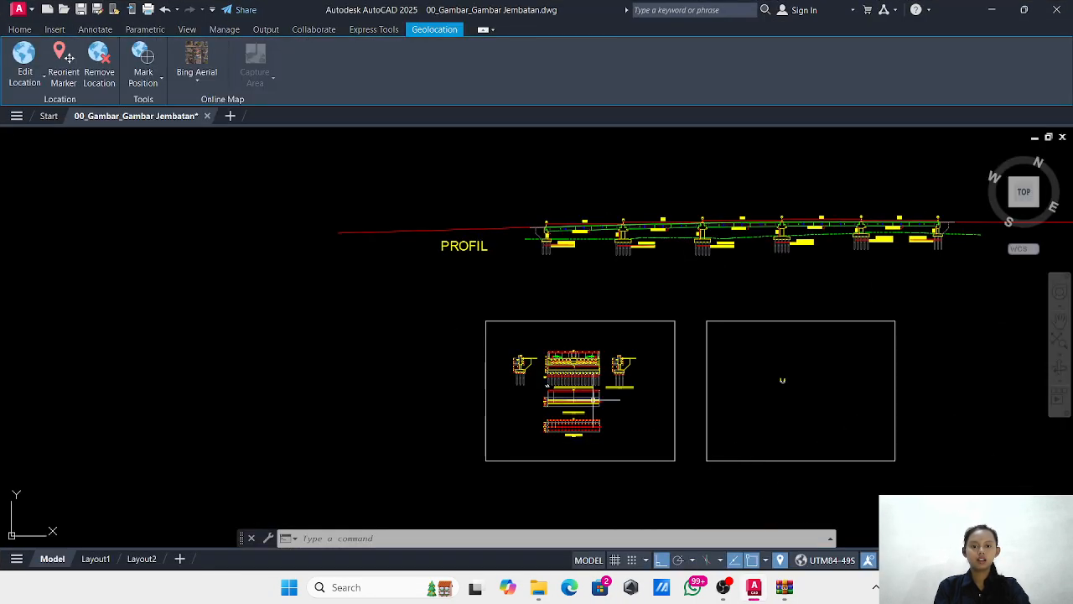
pyautogui.scroll(14, 592, 401)
pyautogui.scroll(-10, 576, 408)
pyautogui.moveTo(572, 408)
pyautogui.mouseDown(button='middle')
pyautogui.moveTo(551, 412)
pyautogui.moveTo(579, 331)
pyautogui.mouseUp(button='middle')
pyautogui.scroll(2, 578, 331)
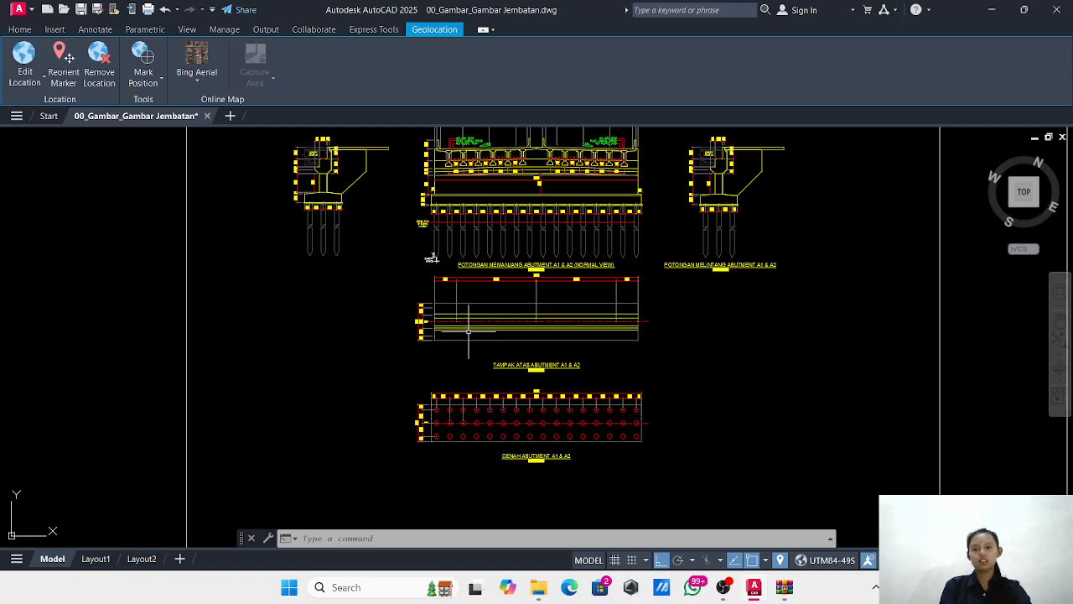
pyautogui.scroll(2, 494, 176)
pyautogui.moveTo(492, 178); pyautogui.dragTo(477, 270, button='middle')
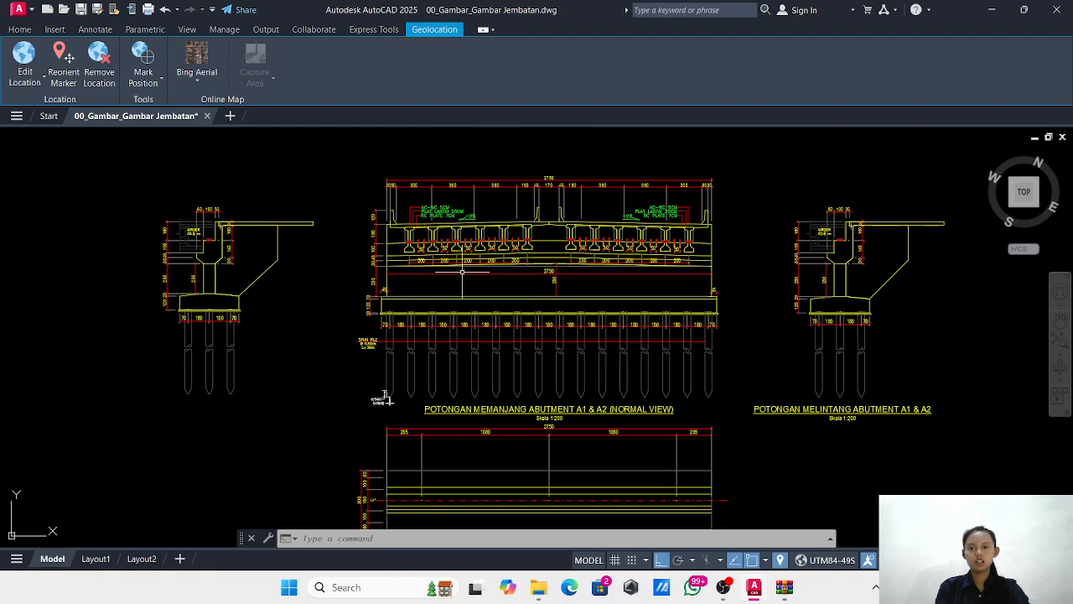
pyautogui.click(19, 30)
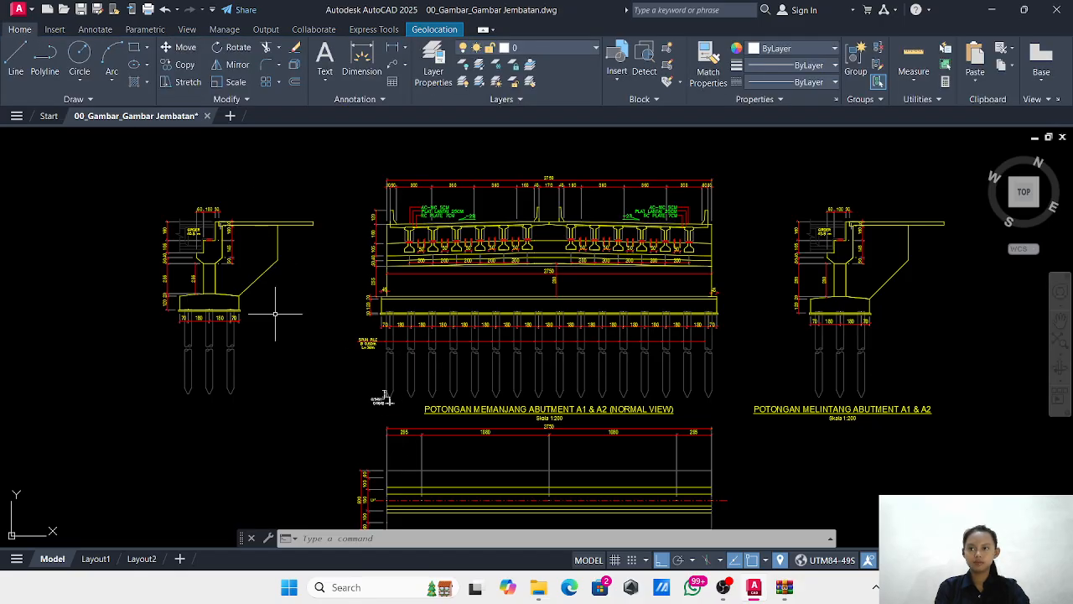
# Examine the spun pile label, pile spacing and pile tip dimensions in the abutment's longitudinal section.
pyautogui.scroll(4, 545, 402)
pyautogui.scroll(2, 519, 395)
pyautogui.moveTo(383, 372)
pyautogui.mouseDown(button='middle')
pyautogui.moveTo(613, 391)
pyautogui.moveTo(727, 422)
pyautogui.mouseUp(button='middle')
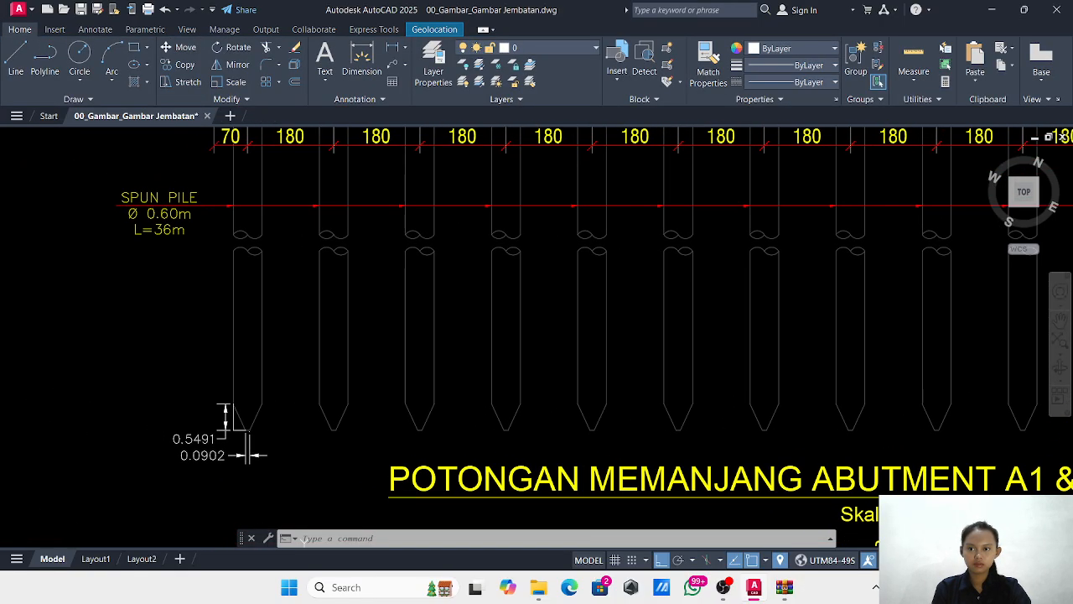
pyautogui.scroll(-9, 288, 240)
pyautogui.scroll(11, 283, 249)
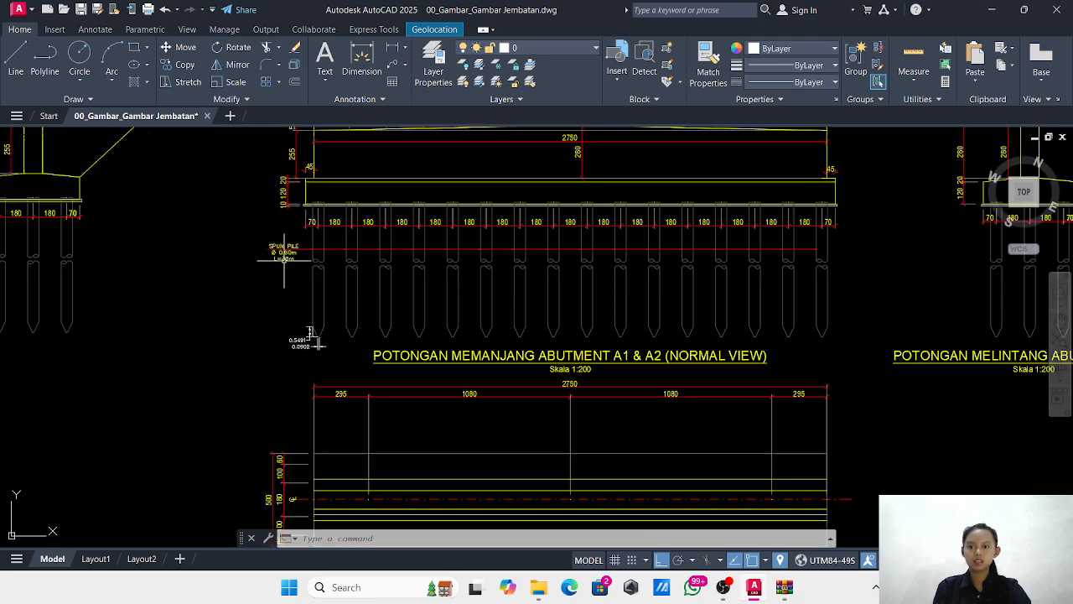
pyautogui.moveTo(284, 258); pyautogui.dragTo(277, 268, button='middle')
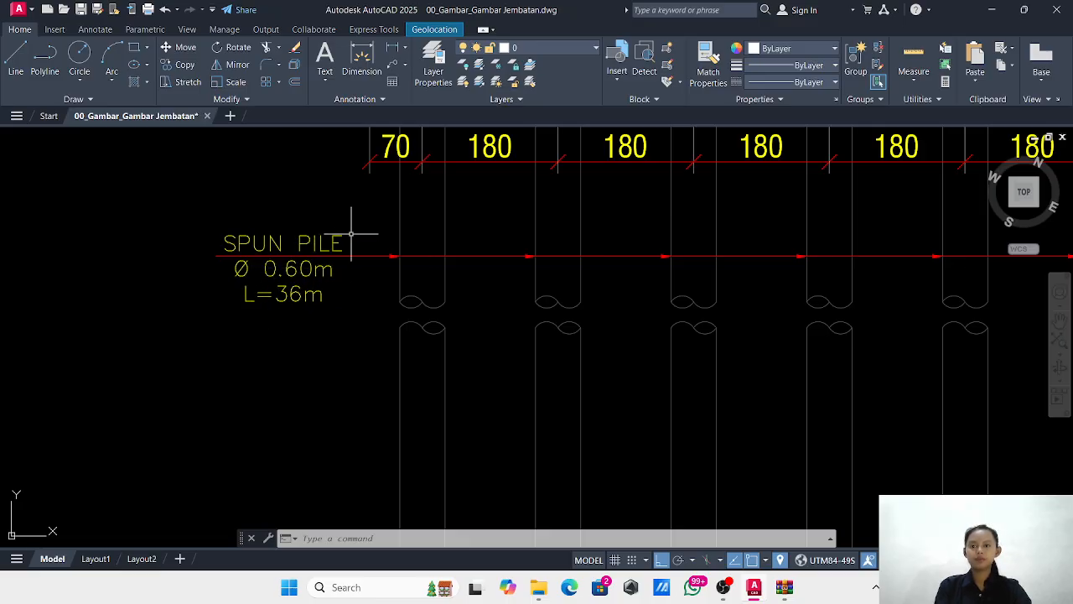
pyautogui.scroll(-8, 362, 201)
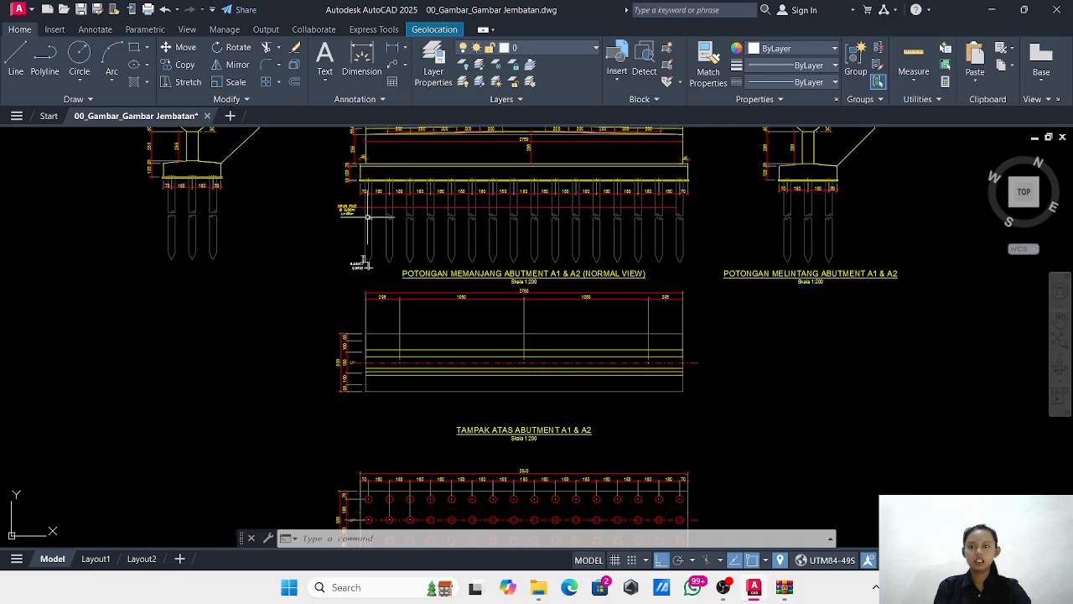
pyautogui.scroll(8, 363, 220)
pyautogui.scroll(-1, 384, 235)
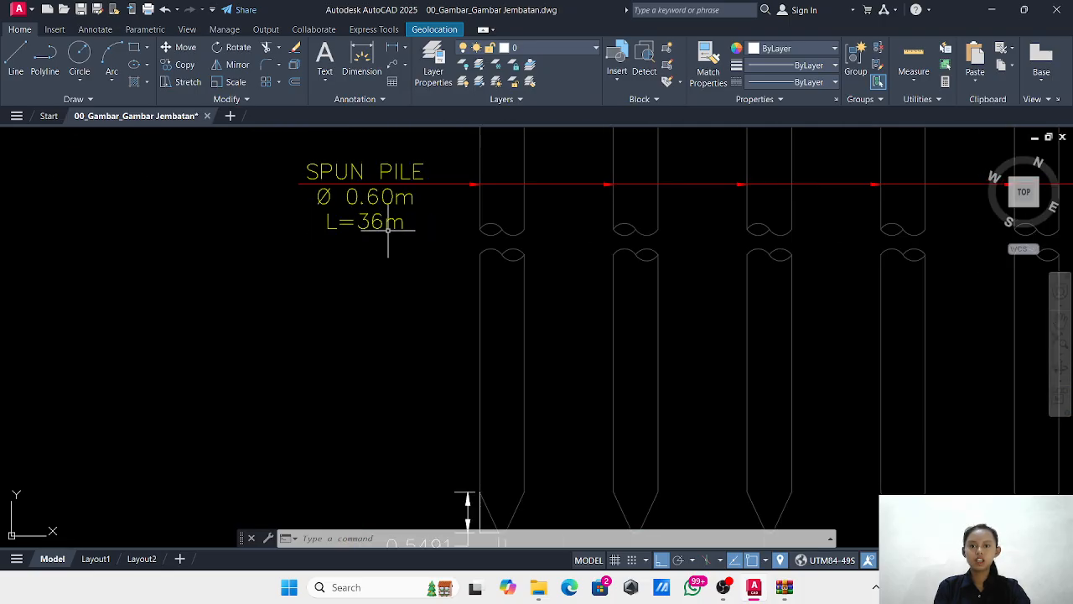
pyautogui.scroll(-6, 383, 234)
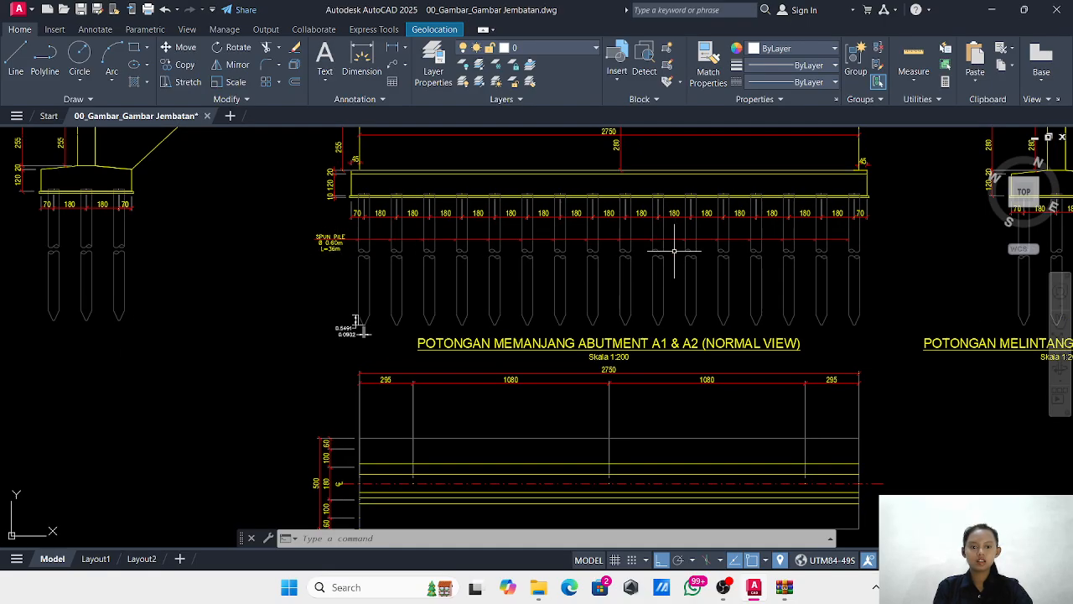
# Switch to Revit and create a new family from the Metric Structural Foundation template in the English templates folder.
pyautogui.click(991, 9)
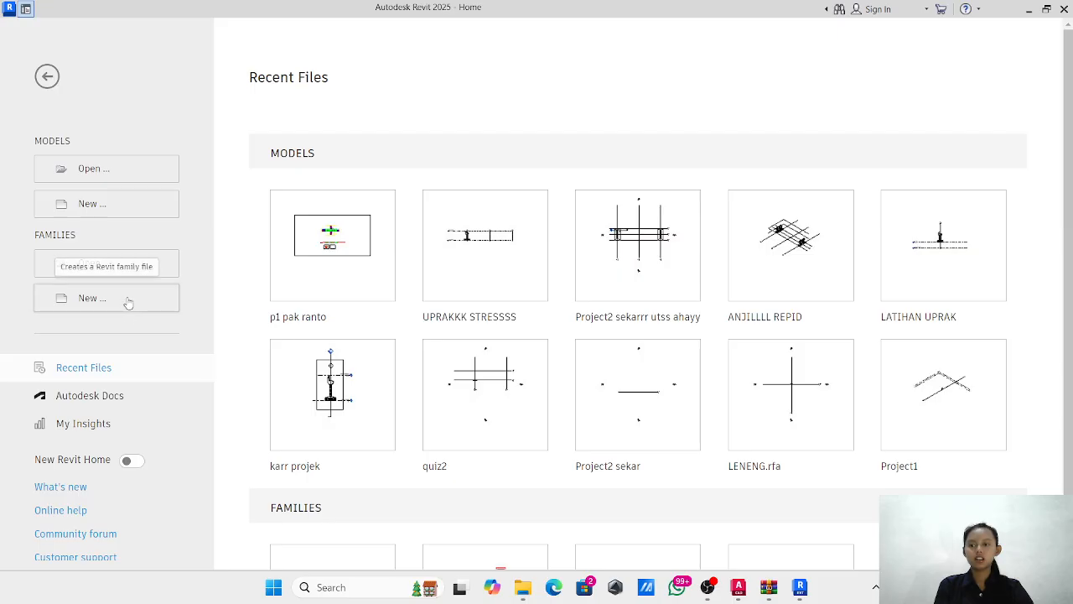
pyautogui.click(132, 302)
pyautogui.click(453, 151)
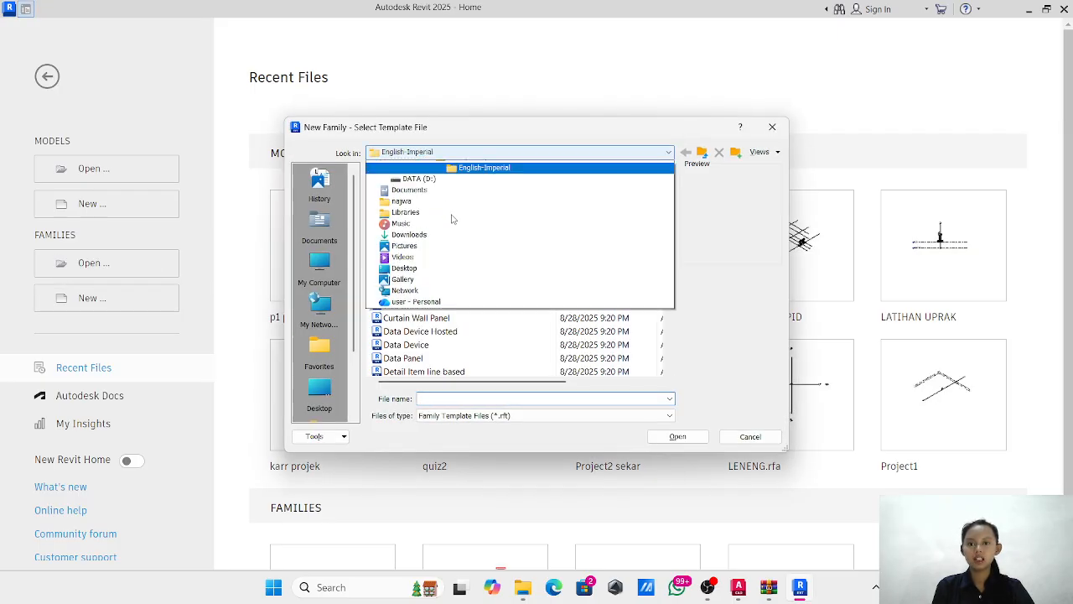
pyautogui.click(487, 233)
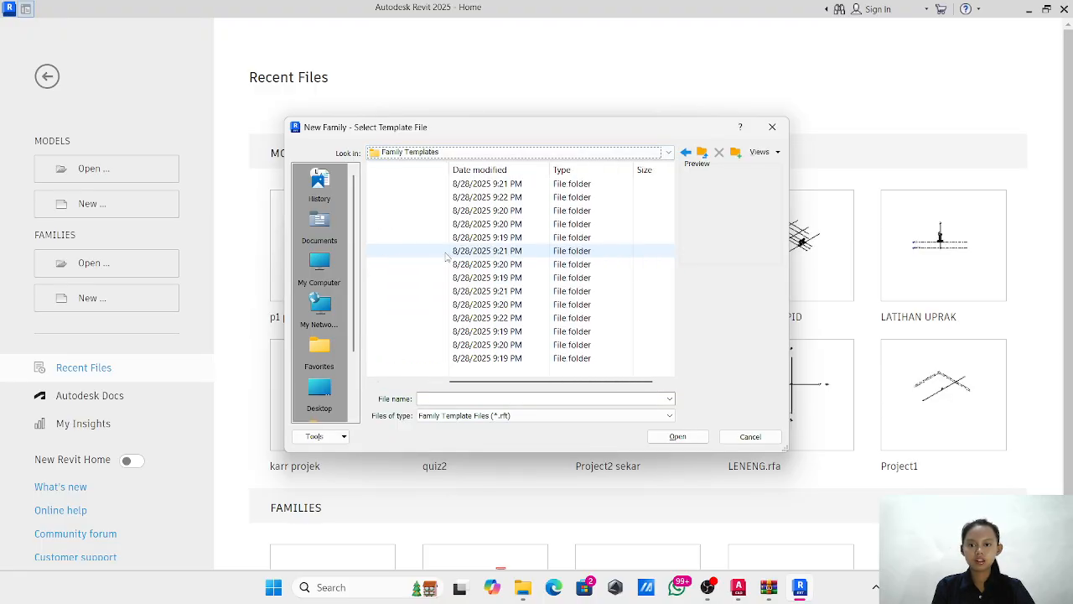
pyautogui.doubleClick(392, 210)
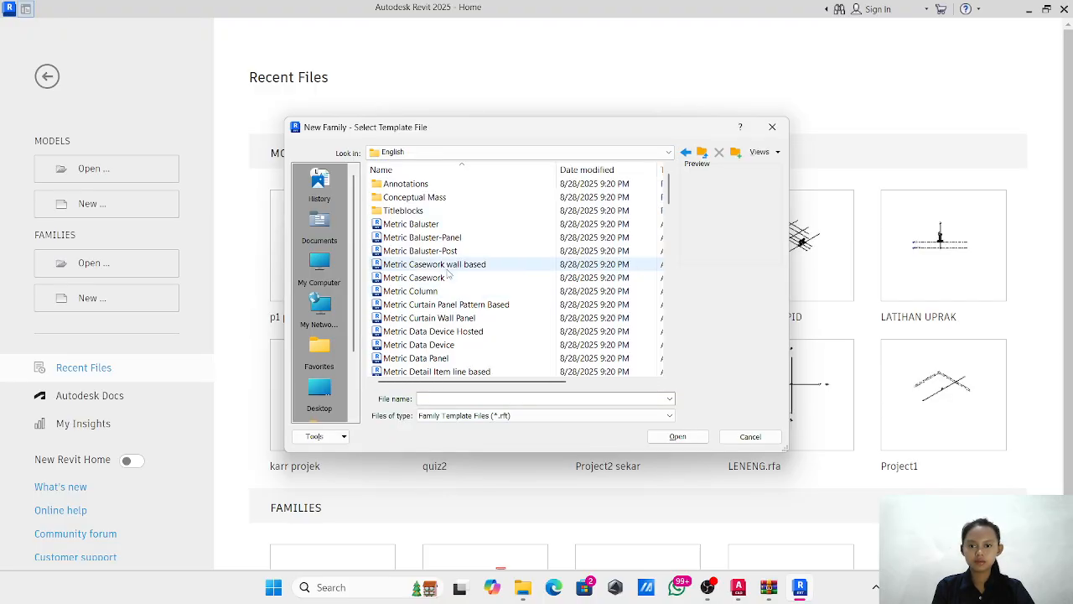
pyautogui.scroll(-5, 444, 266)
pyautogui.scroll(-2, 444, 266)
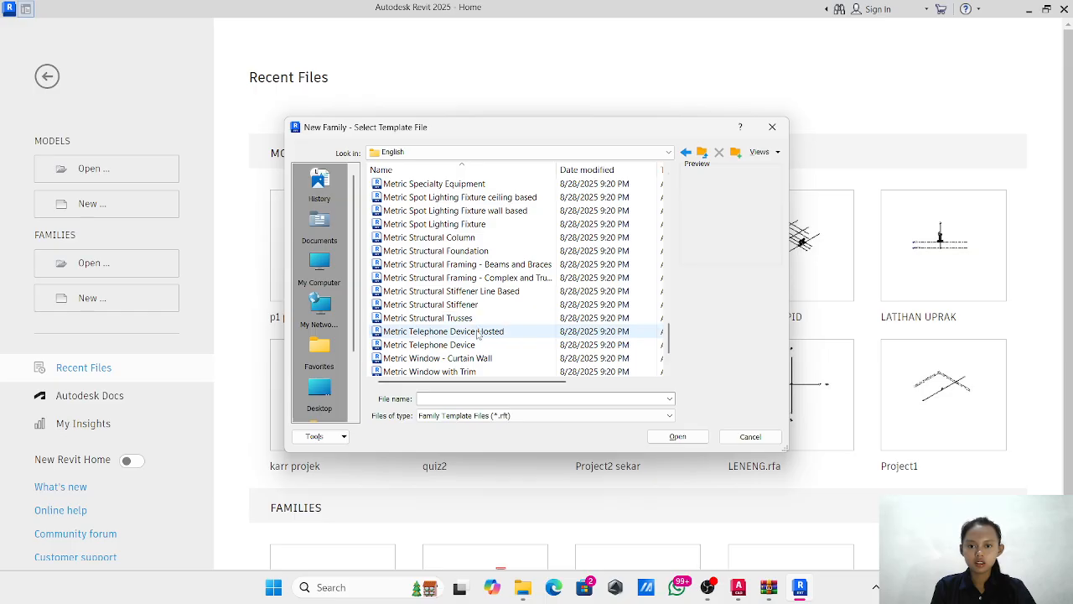
pyautogui.scroll(-2, 482, 327)
pyautogui.scroll(2, 482, 312)
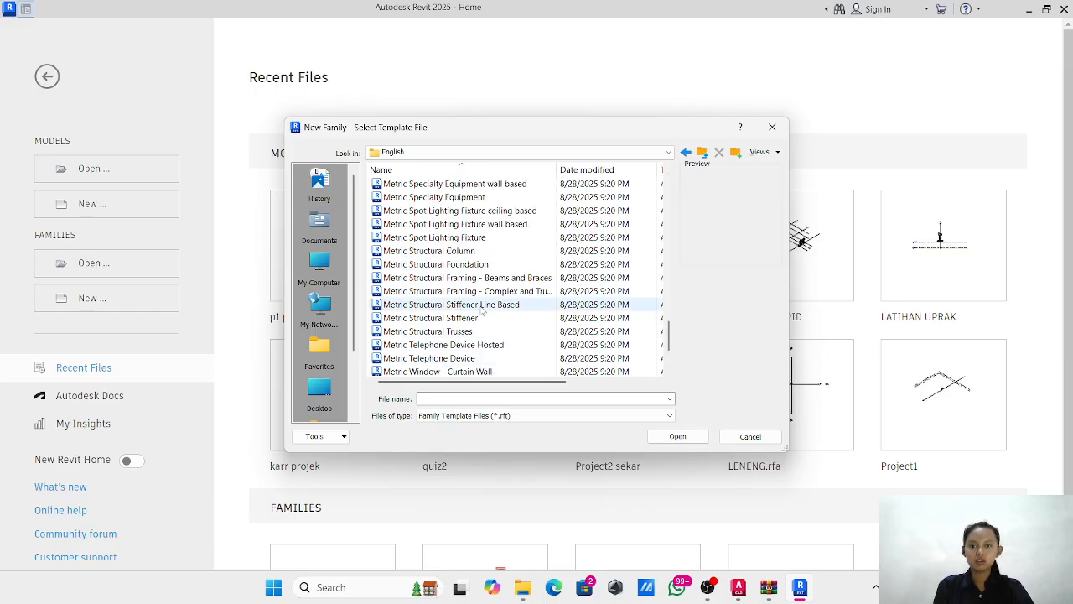
pyautogui.click(503, 264)
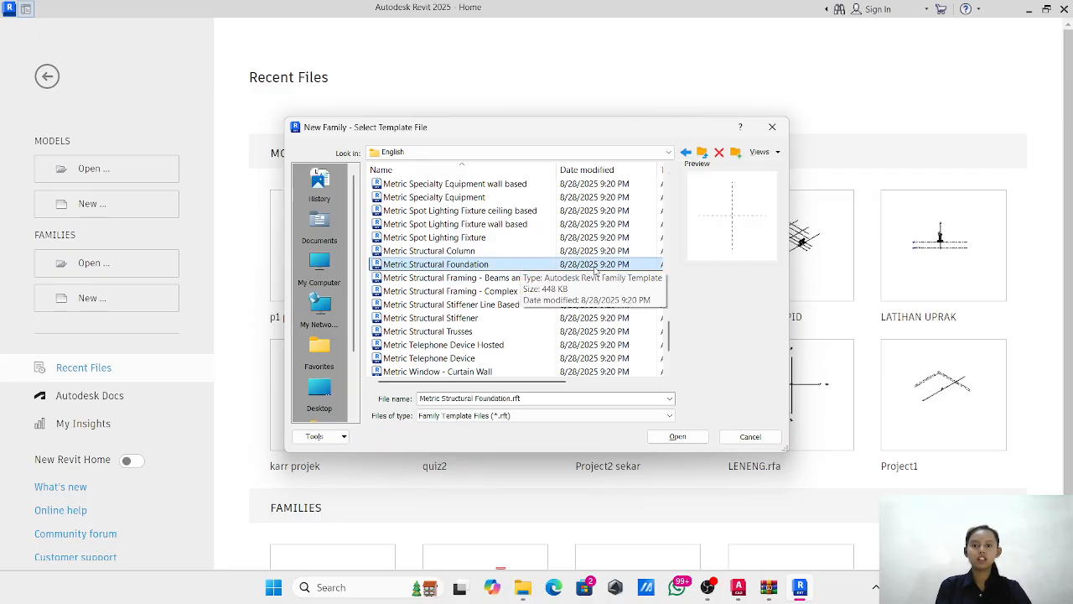
pyautogui.click(680, 437)
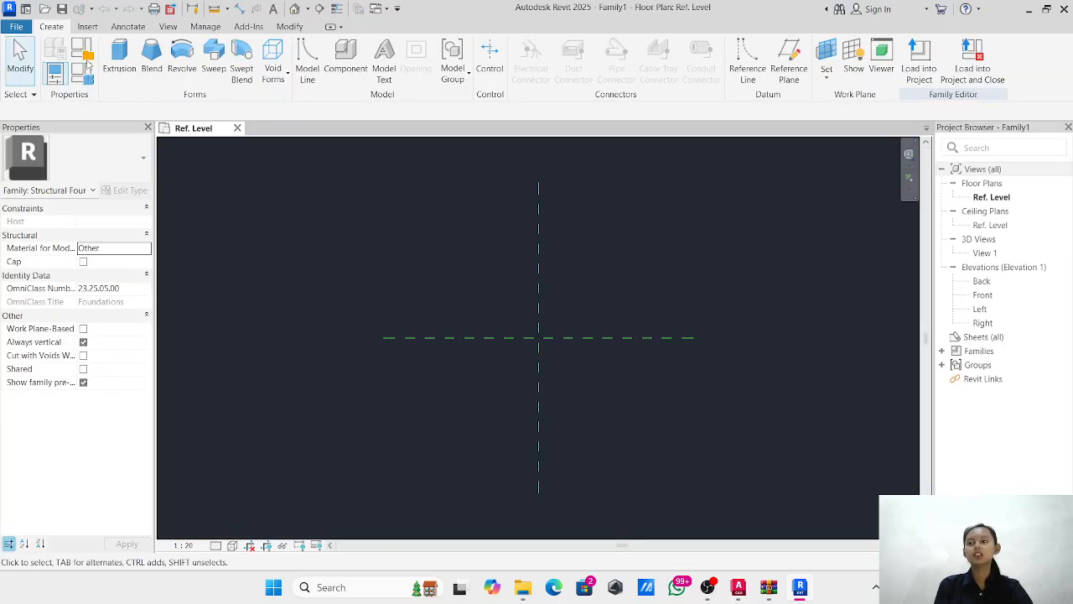
# Return to the AutoCAD abutment drawing and check the spun pile's diameter, length and tip dimensions.
pyautogui.click(88, 27)
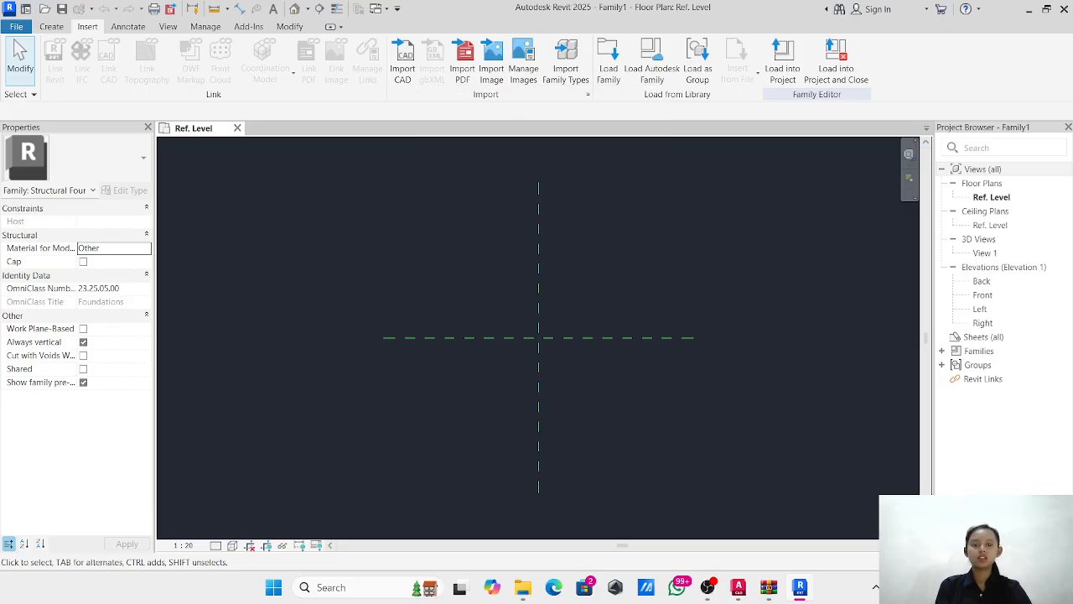
pyautogui.moveTo(738, 589)
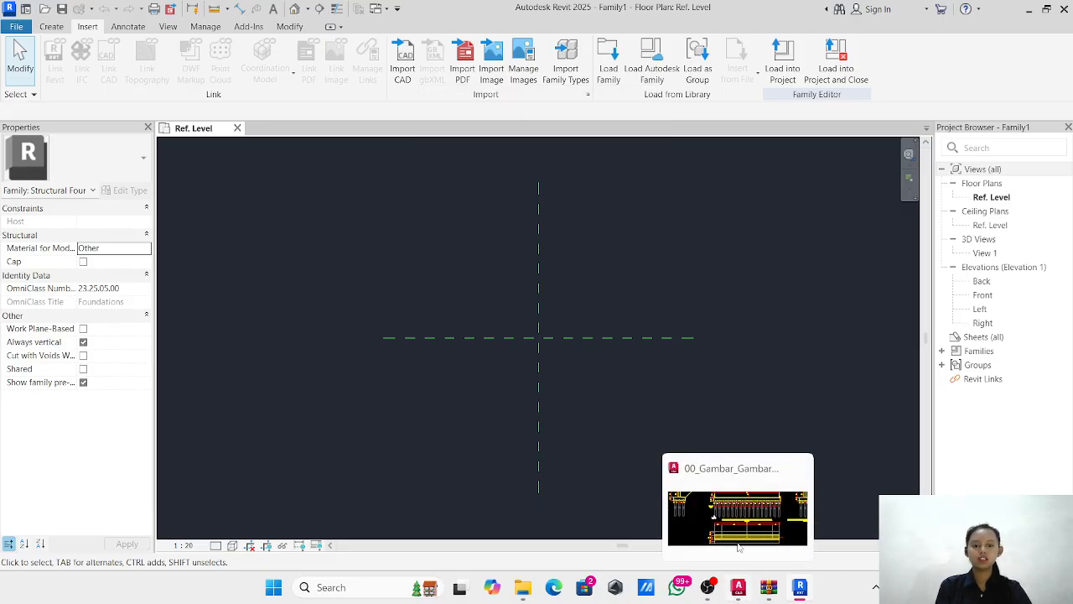
pyautogui.click(740, 536)
pyautogui.scroll(5, 344, 272)
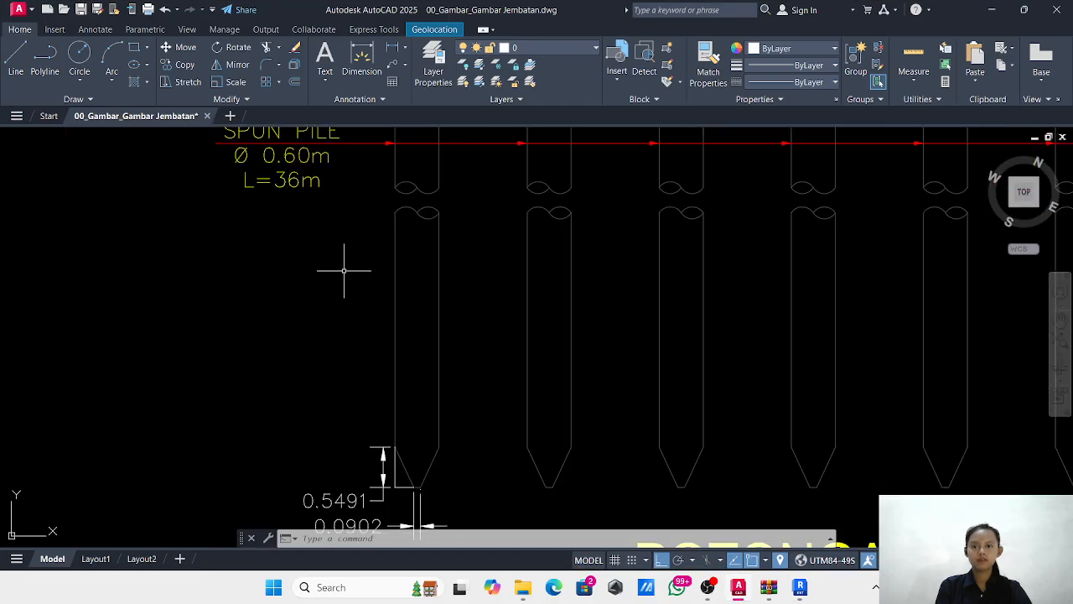
pyautogui.scroll(-3, 347, 270)
pyautogui.scroll(3, 349, 283)
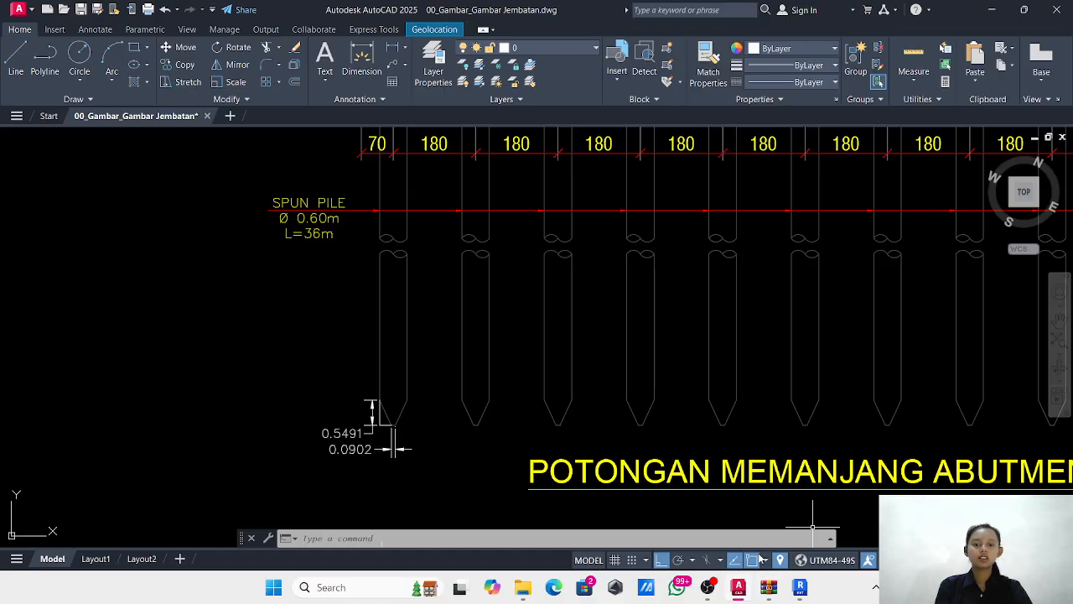
# Switch to Revit and draw a circular reference line of radius 600 mm centred on the reference planes' intersection in the Ref. Level plan.
pyautogui.click(799, 587)
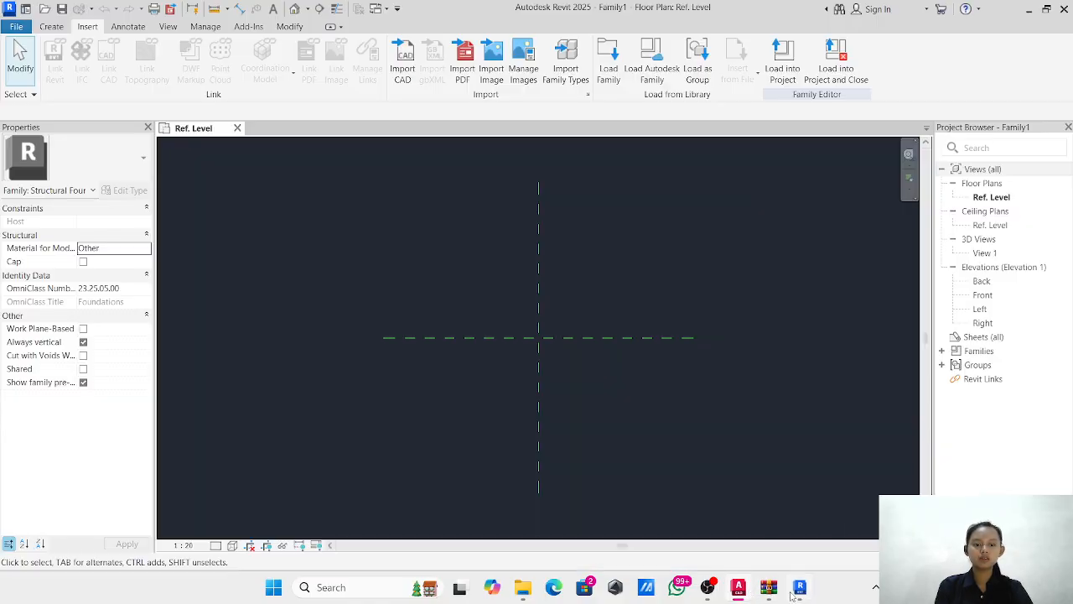
pyautogui.click(59, 28)
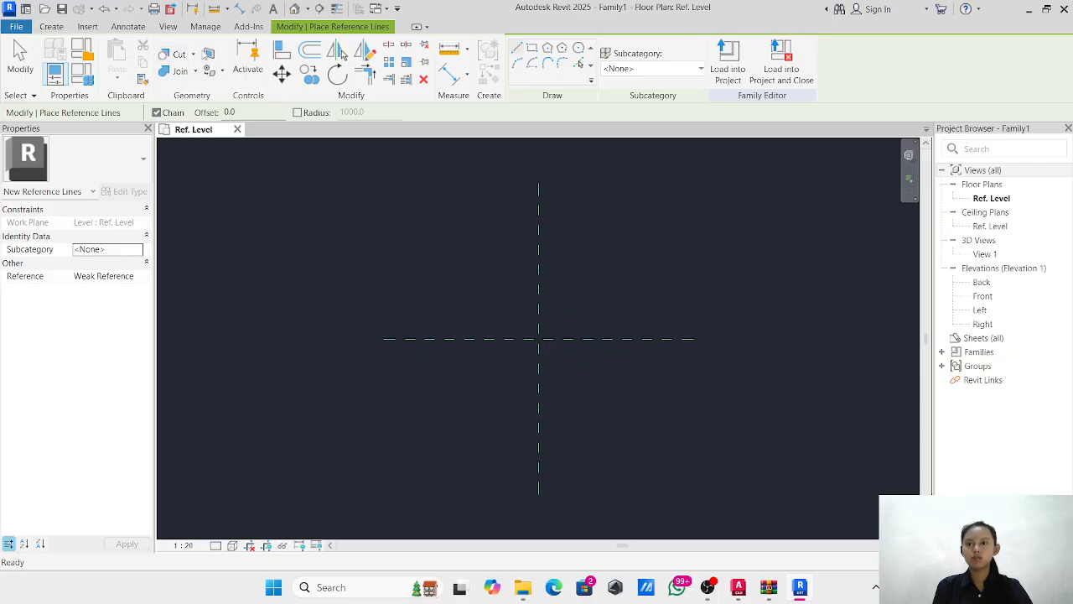
pyautogui.click(538, 339)
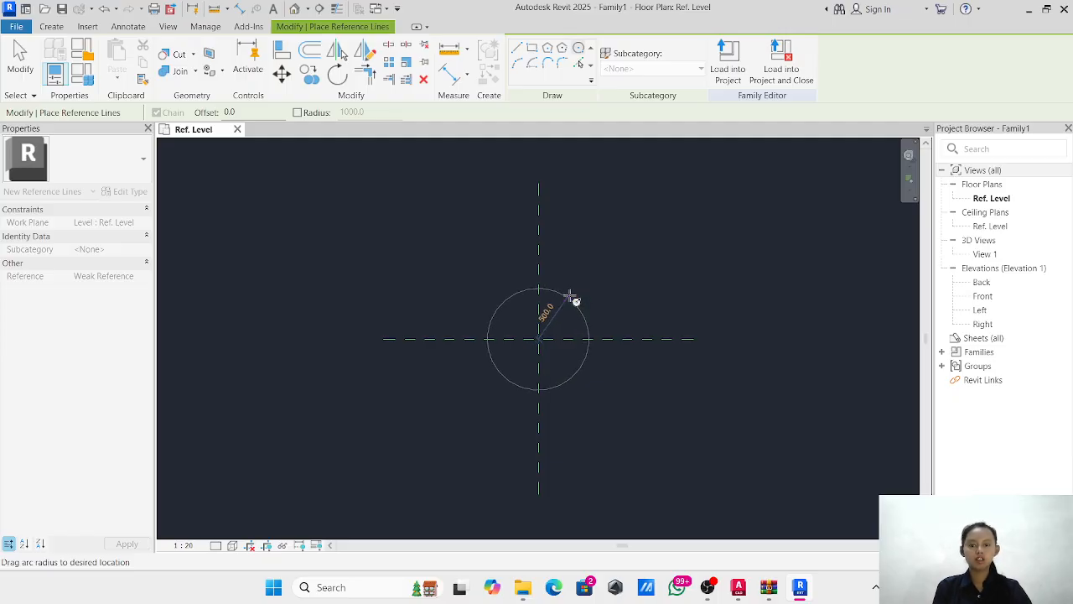
pyautogui.write('600')
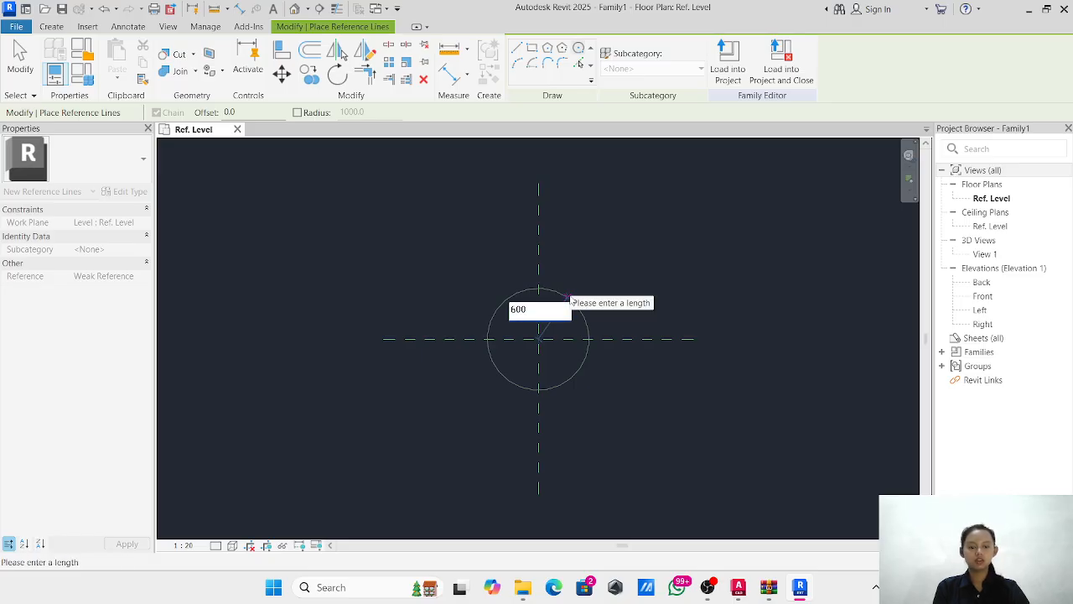
pyautogui.press('Return')
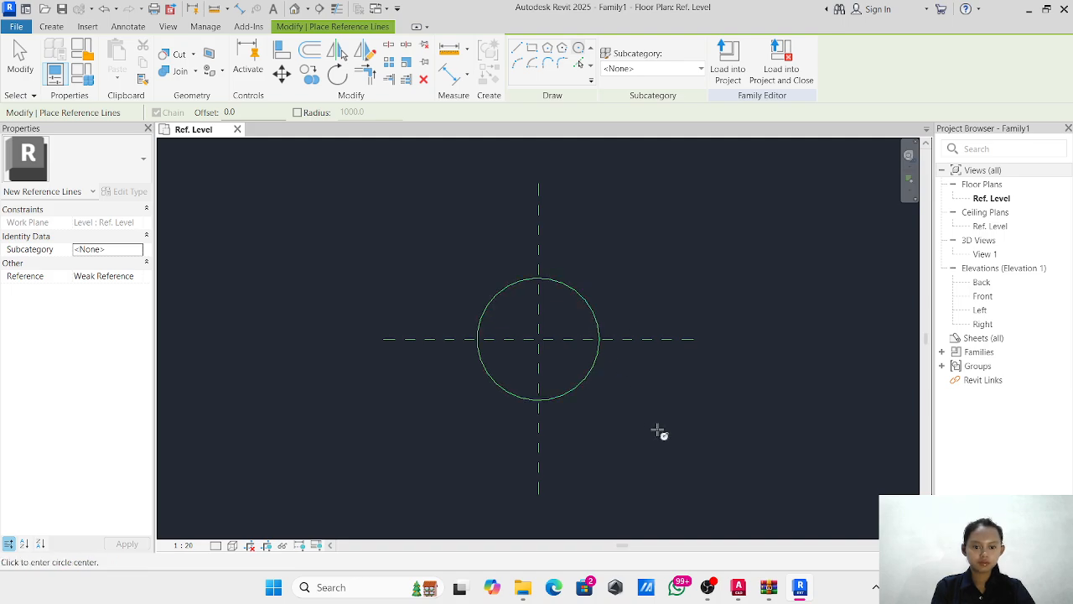
# Open the family's Front elevation, check the spun pile's length in the AutoCAD section and return to Revit.
pyautogui.doubleClick(997, 299)
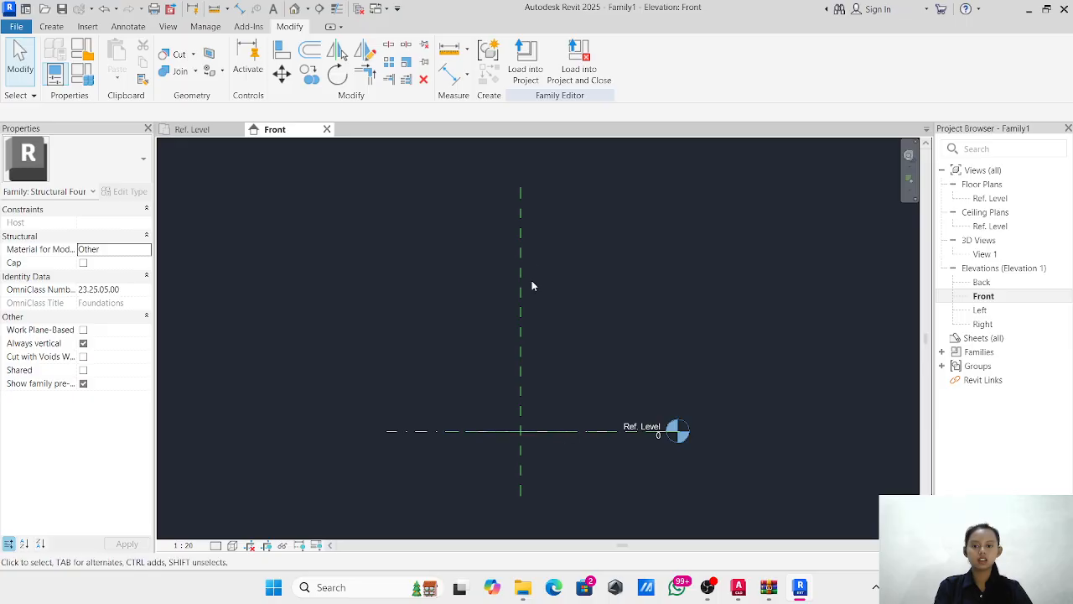
pyautogui.click(738, 587)
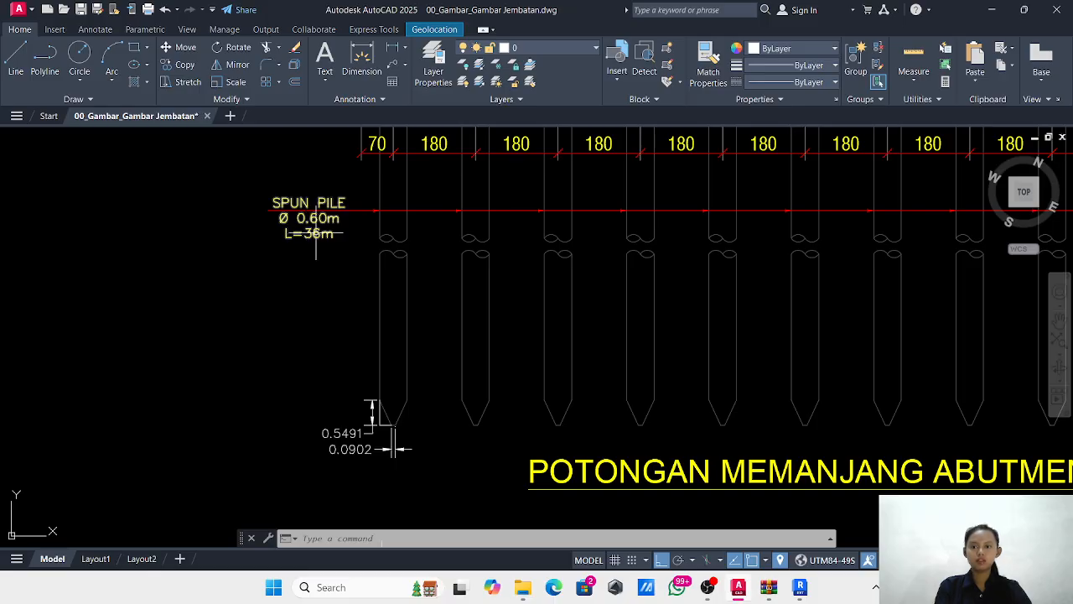
pyautogui.click(799, 587)
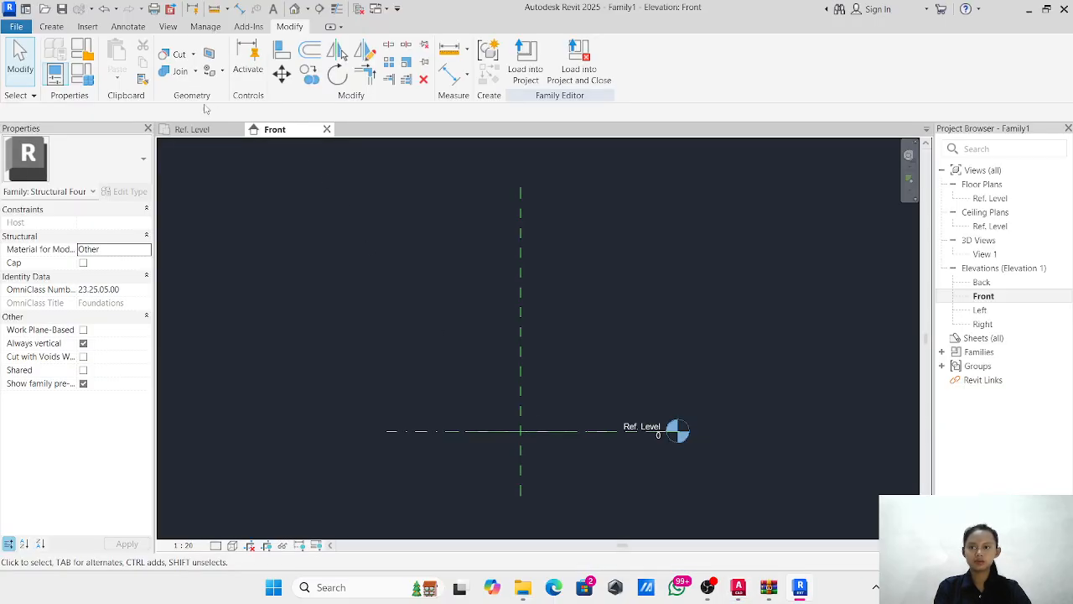
# Place a reference line offset 36000 mm above Ref. Level, using Center (Front/Back) as the work plane.
pyautogui.click(51, 26)
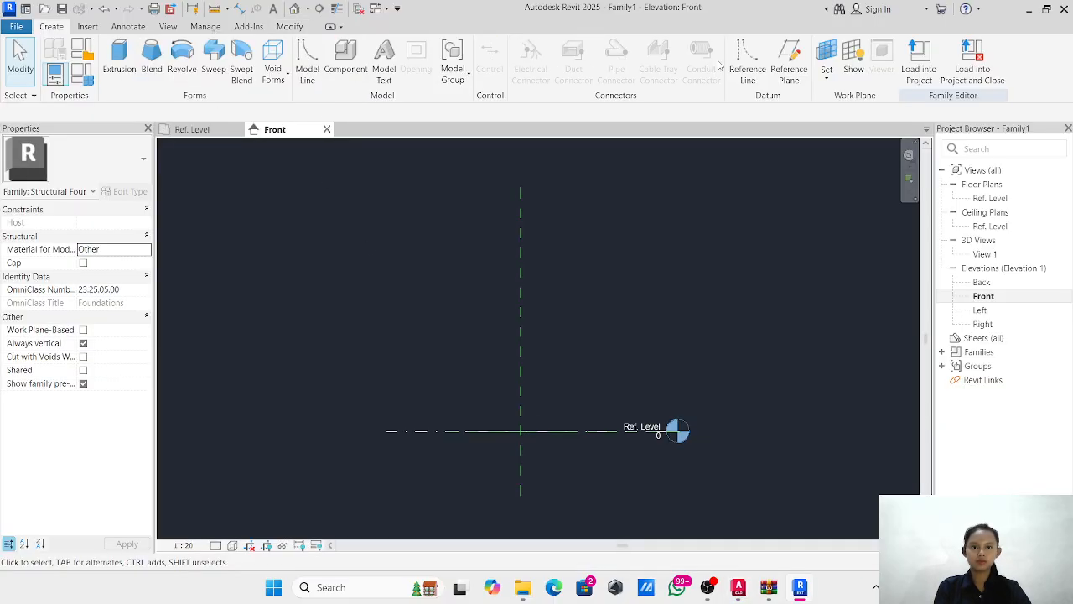
pyautogui.click(747, 63)
pyautogui.click(570, 290)
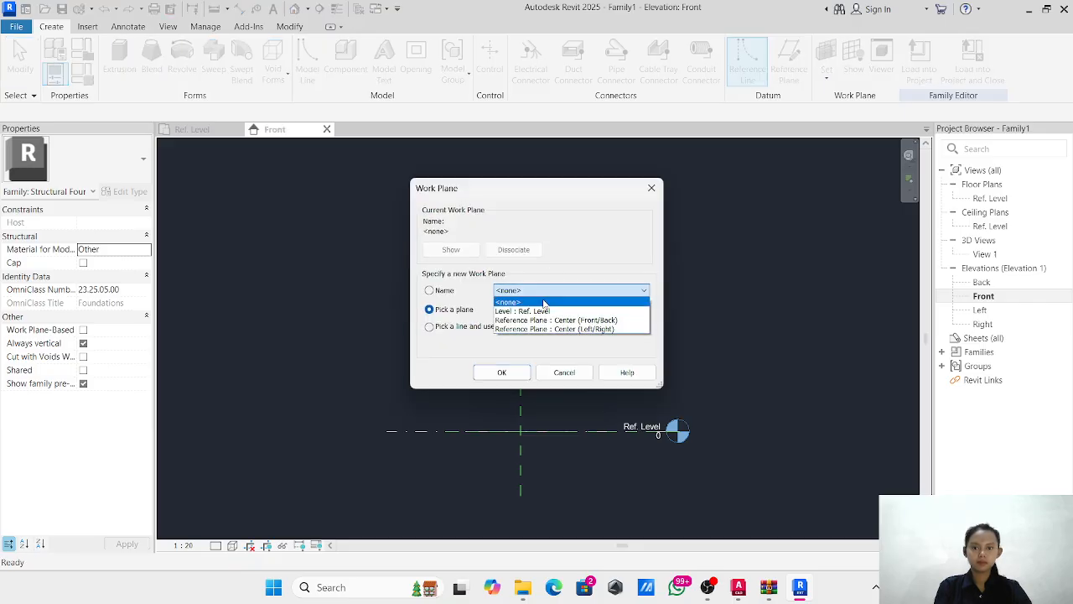
pyautogui.click(579, 322)
pyautogui.click(502, 372)
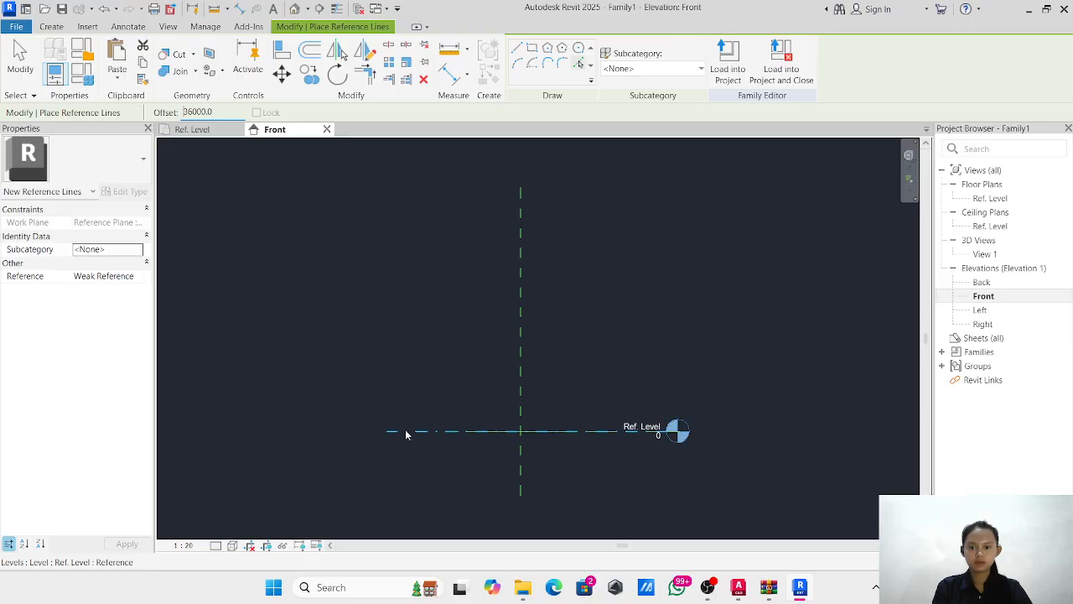
pyautogui.scroll(-3, 423, 423)
pyautogui.scroll(-2, 430, 417)
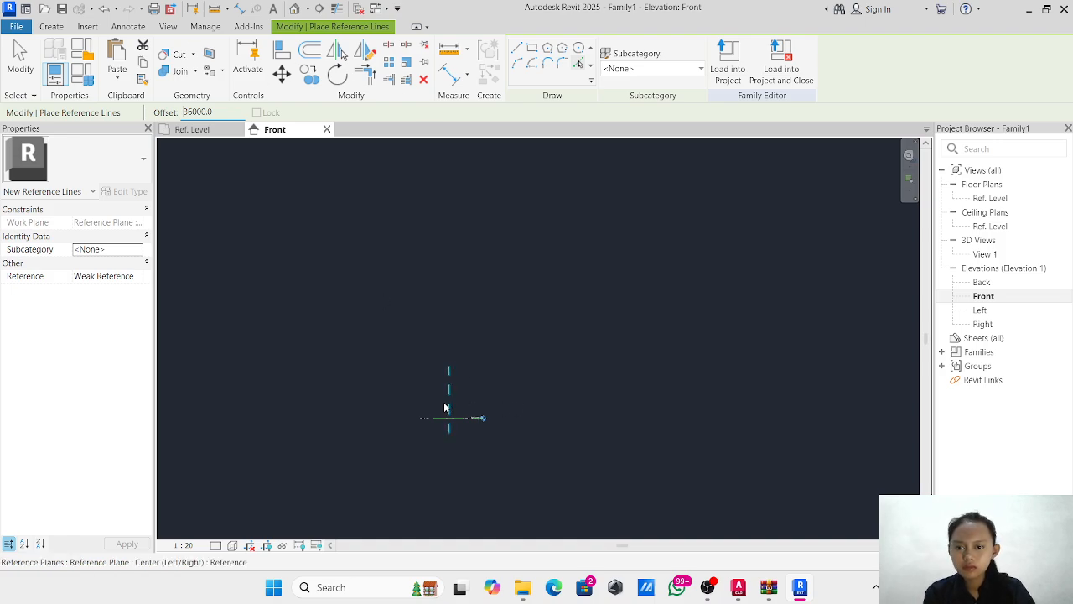
pyautogui.scroll(-2, 444, 404)
pyautogui.scroll(-2, 444, 402)
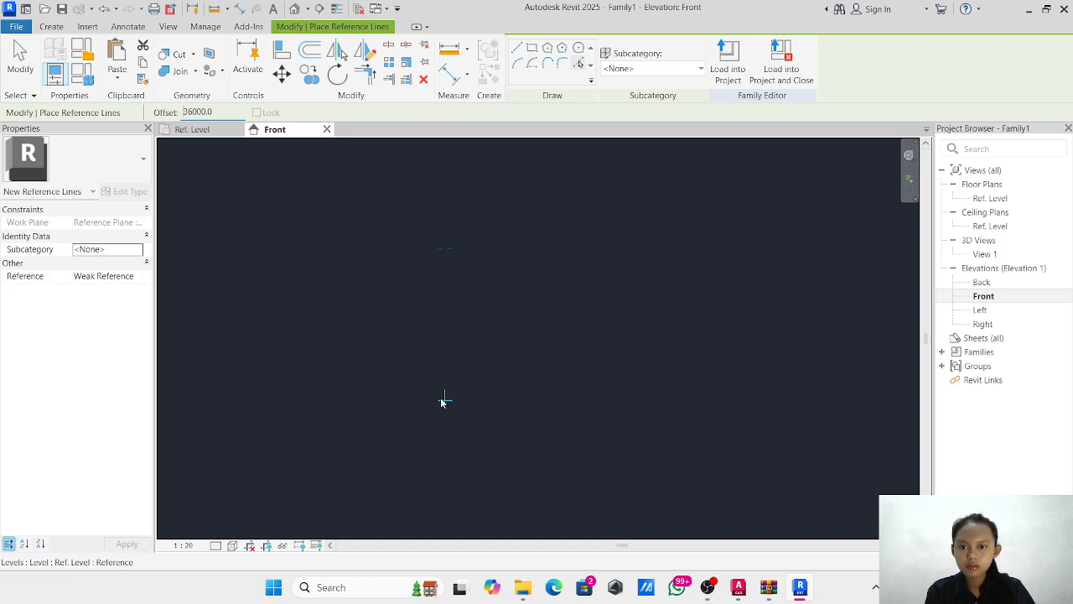
pyautogui.scroll(3, 426, 427)
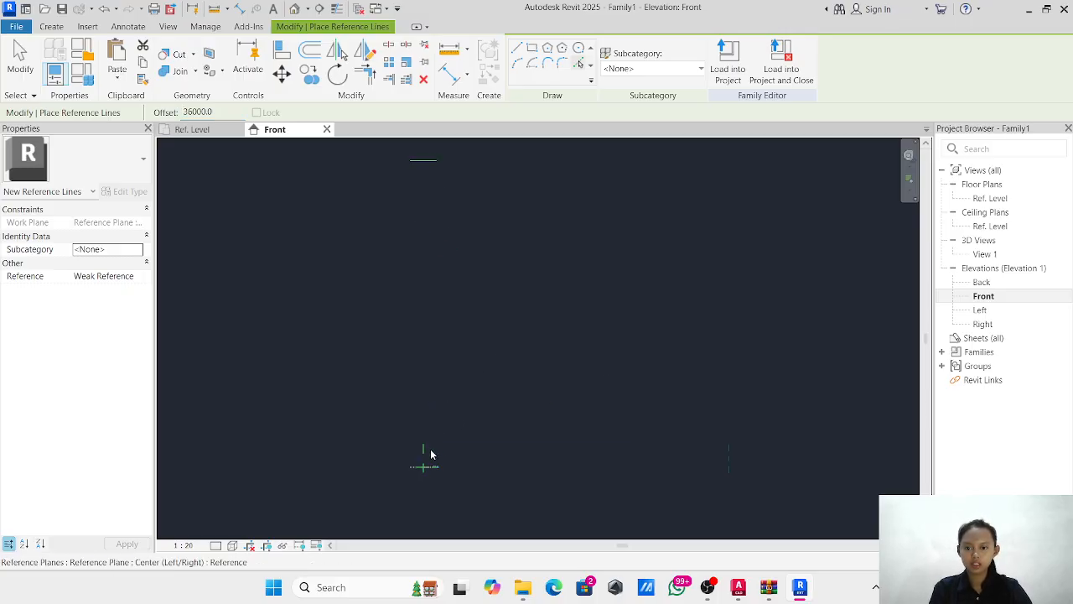
pyautogui.scroll(1, 423, 454)
pyautogui.scroll(2, 426, 449)
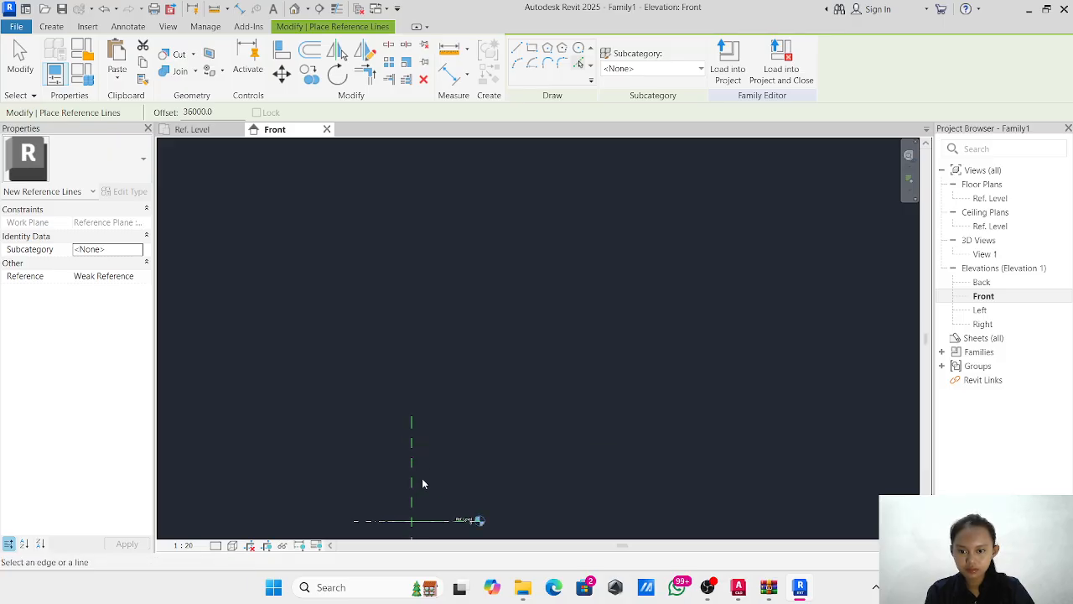
pyautogui.moveTo(422, 484); pyautogui.dragTo(469, 276, button='middle')
pyautogui.scroll(2, 463, 347)
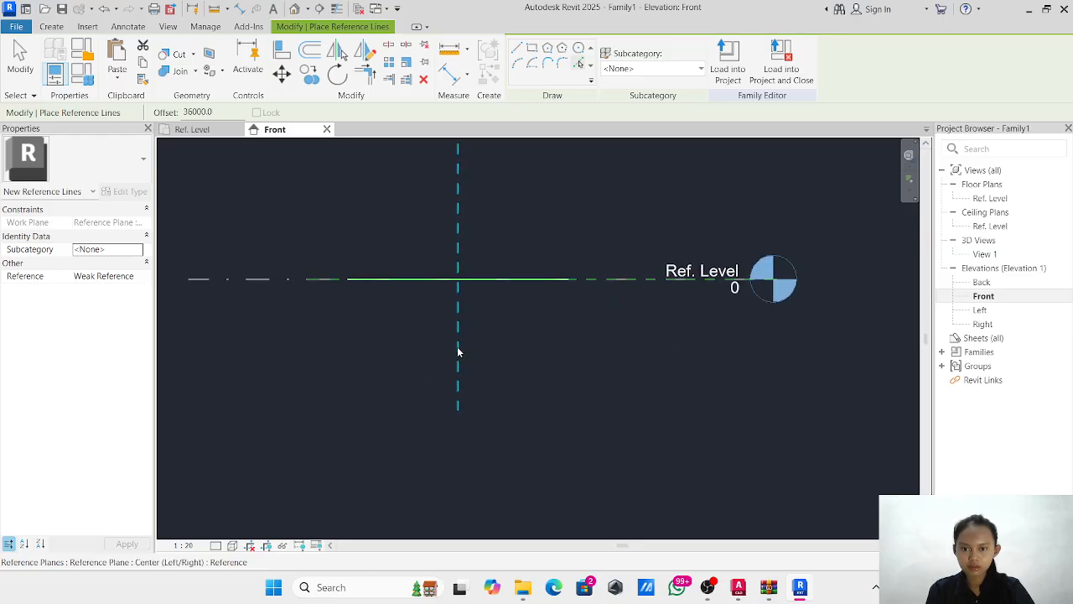
pyautogui.scroll(-3, 473, 316)
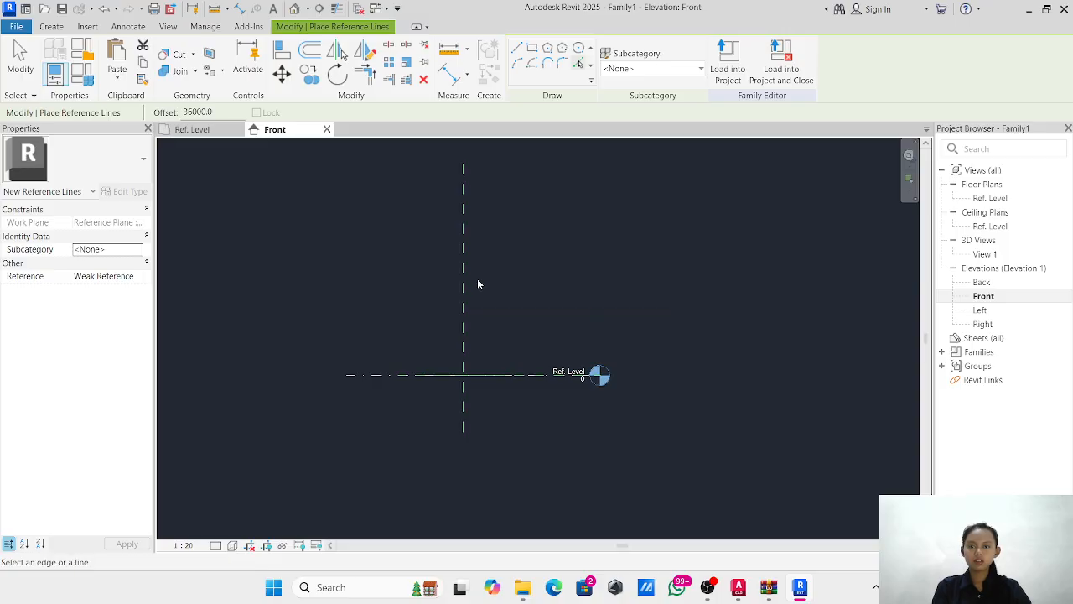
pyautogui.press('Escape')
pyautogui.scroll(-3, 470, 237)
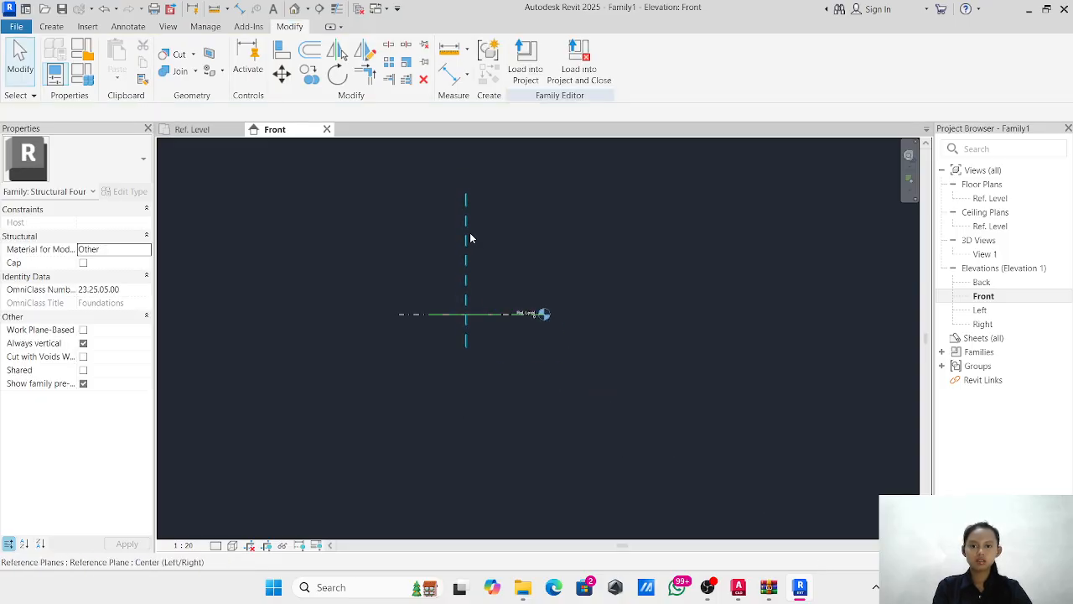
pyautogui.moveTo(479, 221); pyautogui.dragTo(461, 451, button='middle')
pyautogui.scroll(-3, 449, 407)
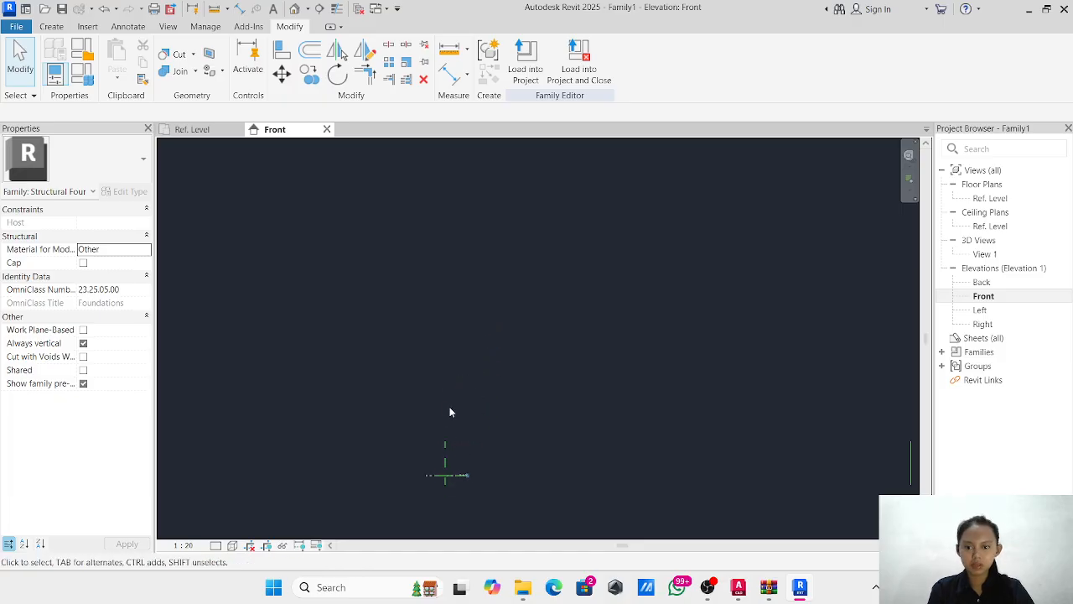
pyautogui.scroll(2, 435, 449)
pyautogui.click(435, 453)
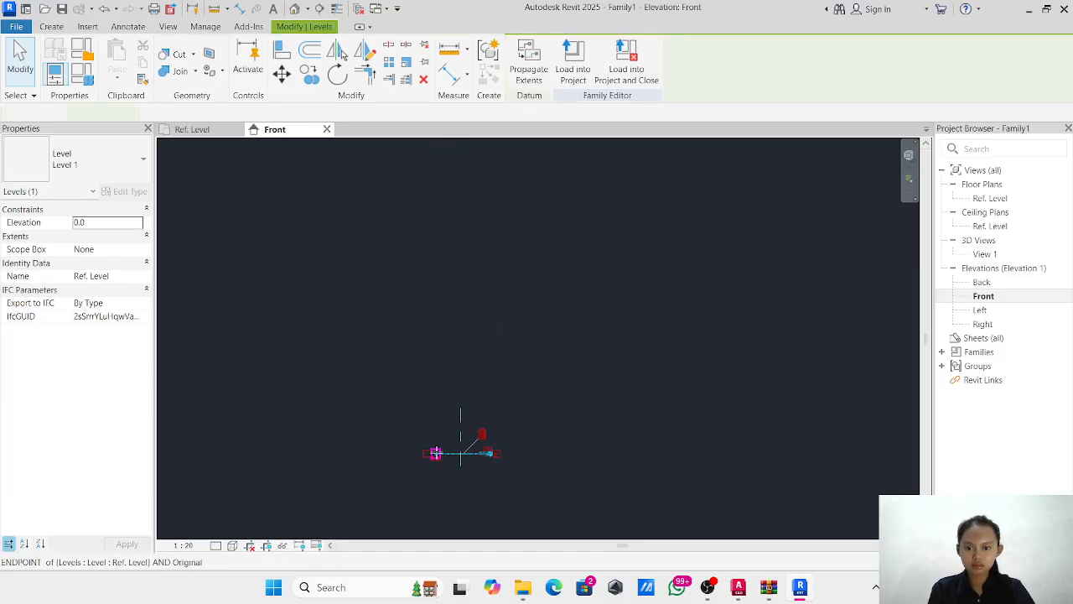
pyautogui.click(462, 427)
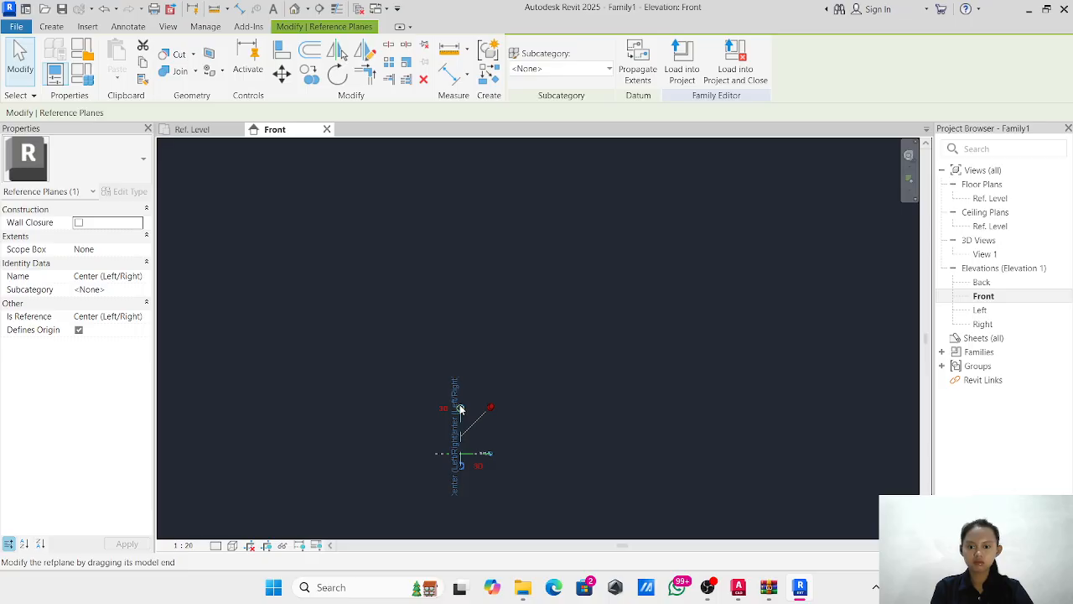
pyautogui.click(472, 302)
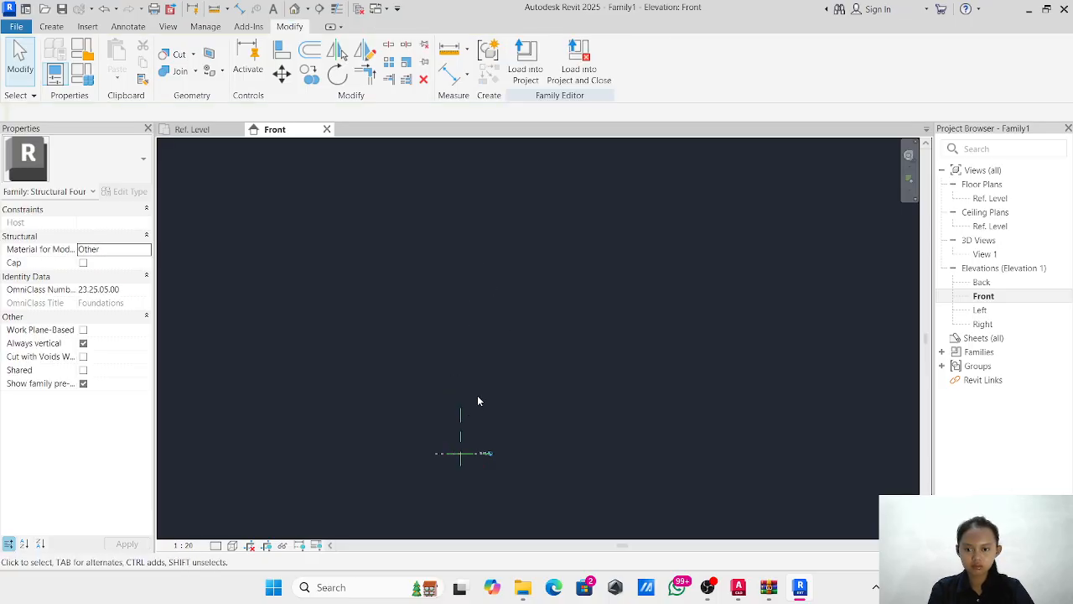
# Extend the upper end of the Center (Left/Right) reference plane beyond the reference line 36000 mm above Ref. Level.
pyautogui.click(461, 430)
pyautogui.scroll(3, 468, 416)
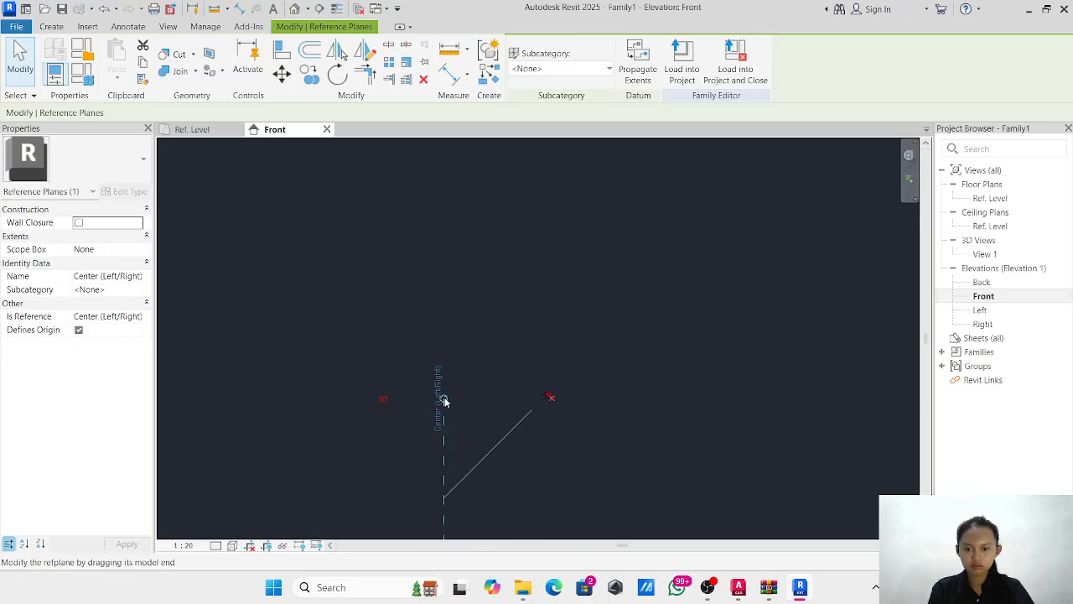
pyautogui.moveTo(445, 398); pyautogui.dragTo(454, 192)
pyautogui.scroll(-2, 456, 213)
pyautogui.moveTo(463, 224); pyautogui.dragTo(467, 425, button='middle')
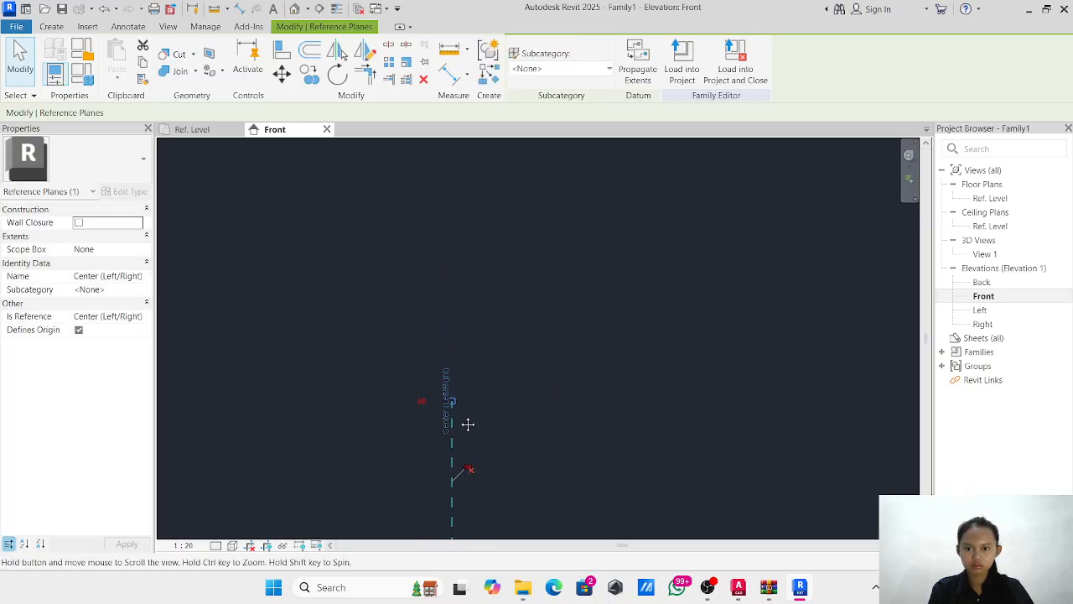
pyautogui.moveTo(451, 403); pyautogui.dragTo(461, 215)
pyautogui.scroll(-2, 475, 240)
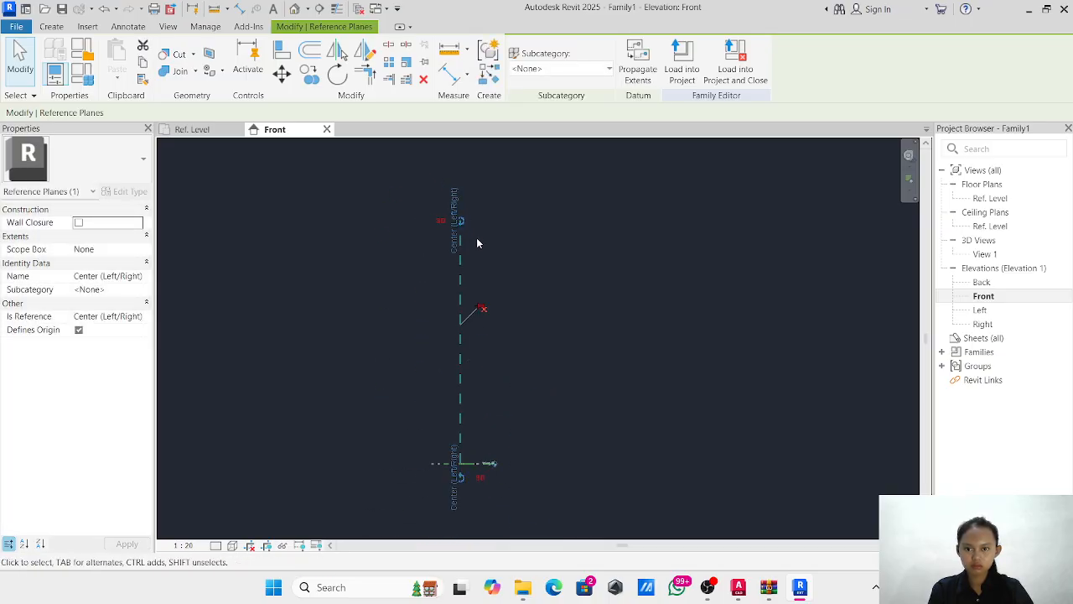
pyautogui.moveTo(477, 242); pyautogui.dragTo(456, 441, button='middle')
pyautogui.moveTo(443, 422); pyautogui.dragTo(473, 191)
pyautogui.scroll(-2, 492, 216)
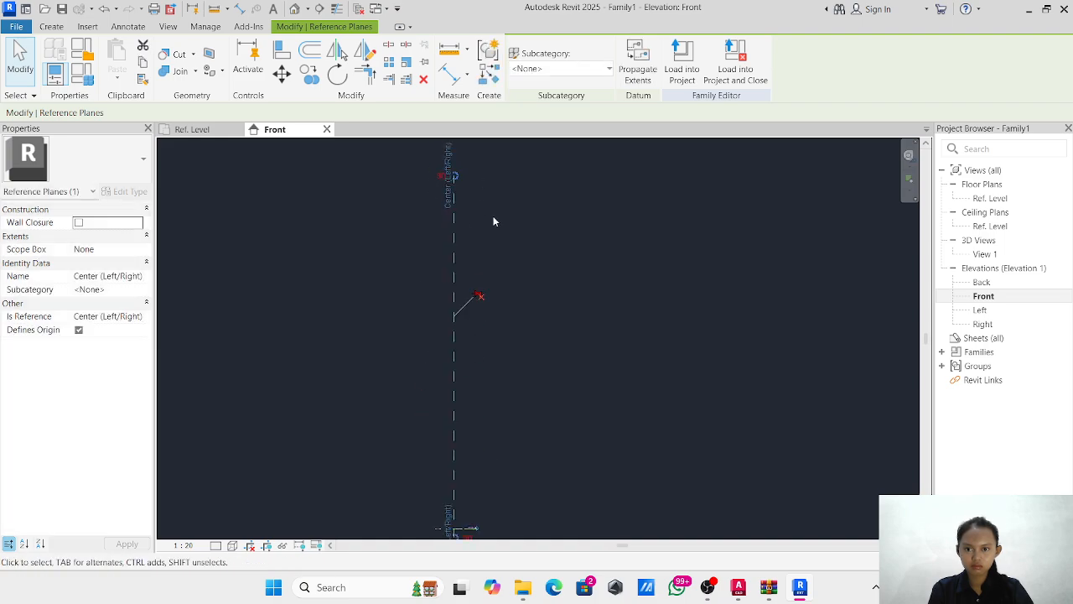
pyautogui.moveTo(494, 221); pyautogui.dragTo(486, 442, button='middle')
pyautogui.scroll(3, 448, 403)
pyautogui.moveTo(448, 404); pyautogui.dragTo(468, 162)
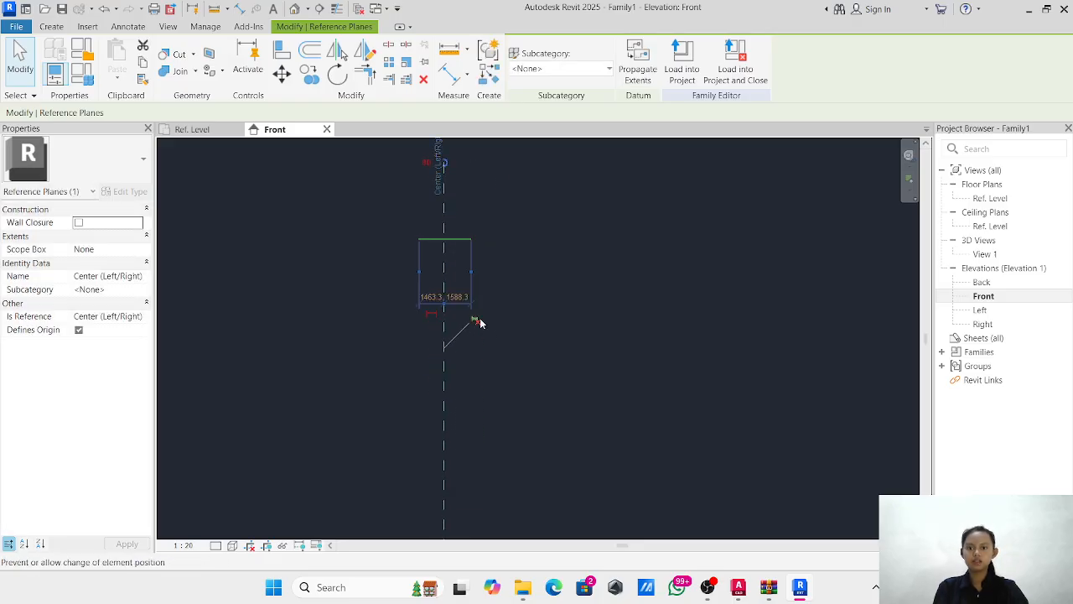
pyautogui.scroll(-2, 559, 394)
pyautogui.moveTo(559, 392); pyautogui.dragTo(520, 263, button='middle')
pyautogui.click(543, 382)
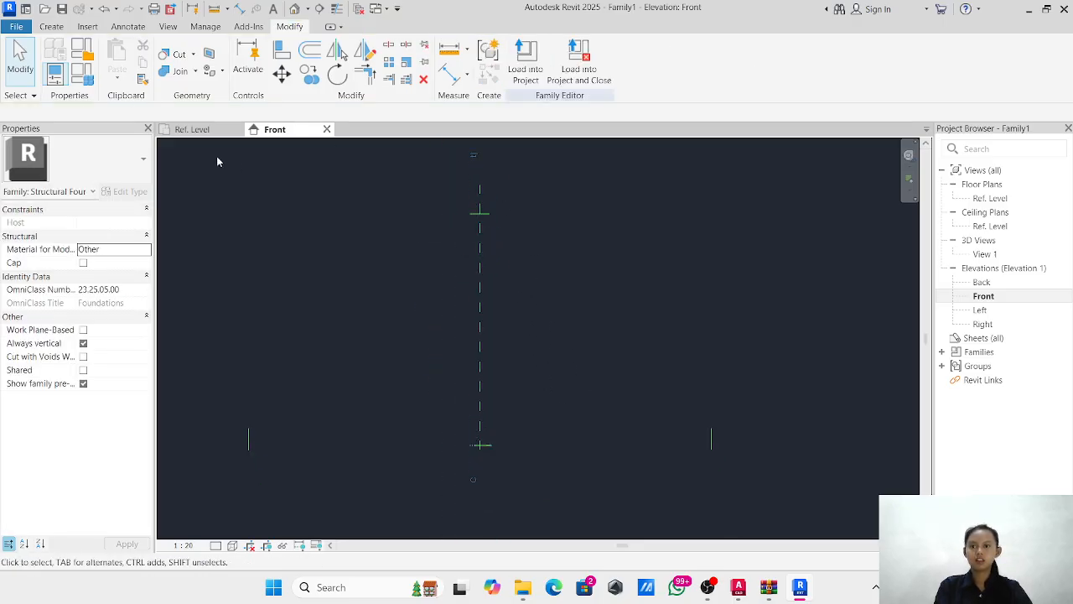
# Open the Ref. Level plan, then examine the pile tip's height and width dimensions in the AutoCAD abutment section.
pyautogui.click(197, 131)
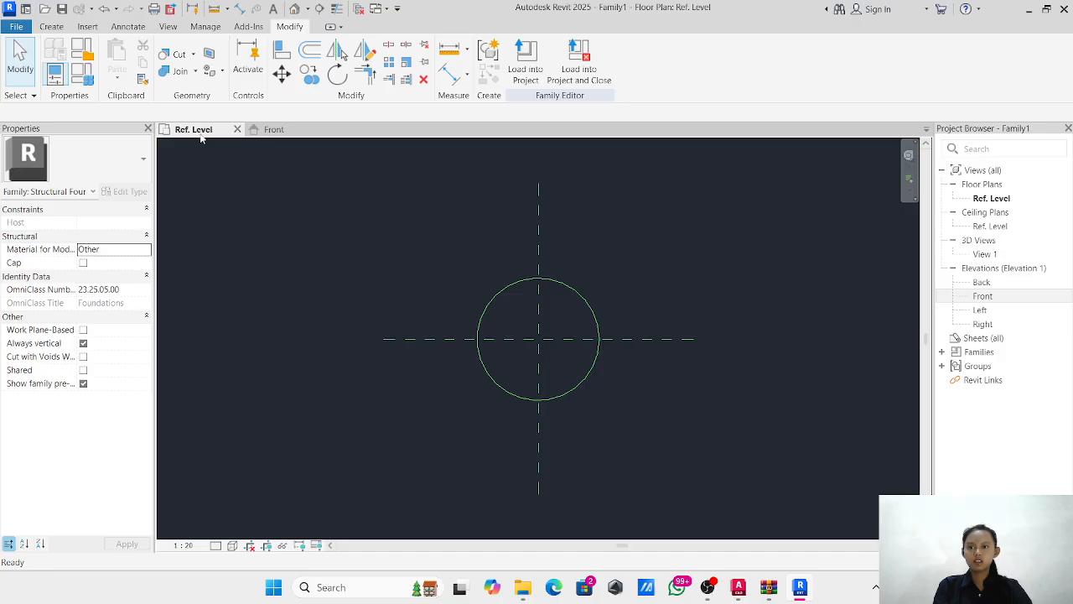
pyautogui.click(738, 587)
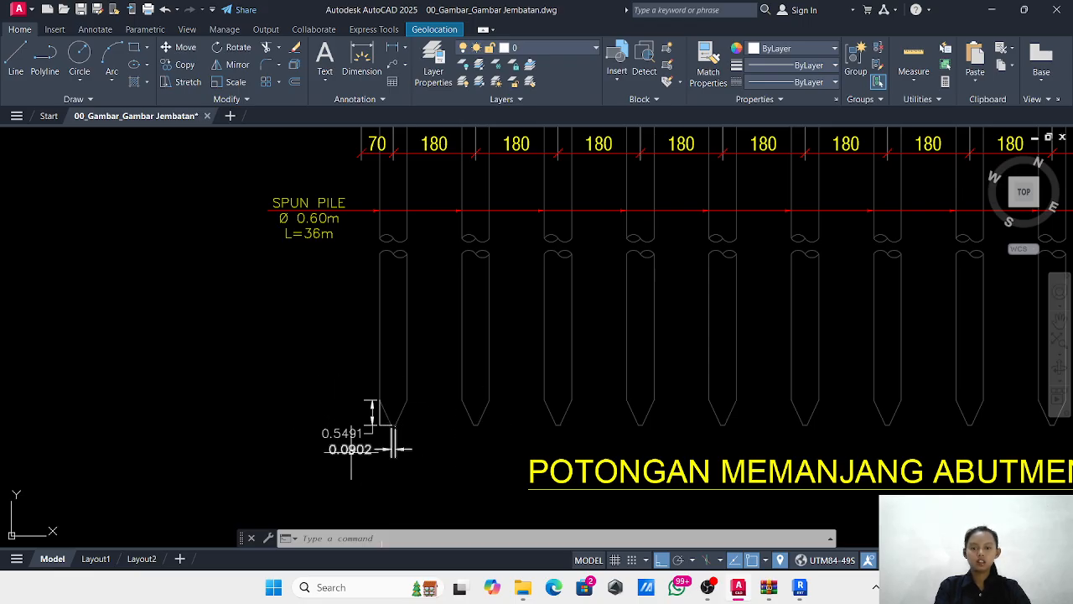
pyautogui.moveTo(371, 412)
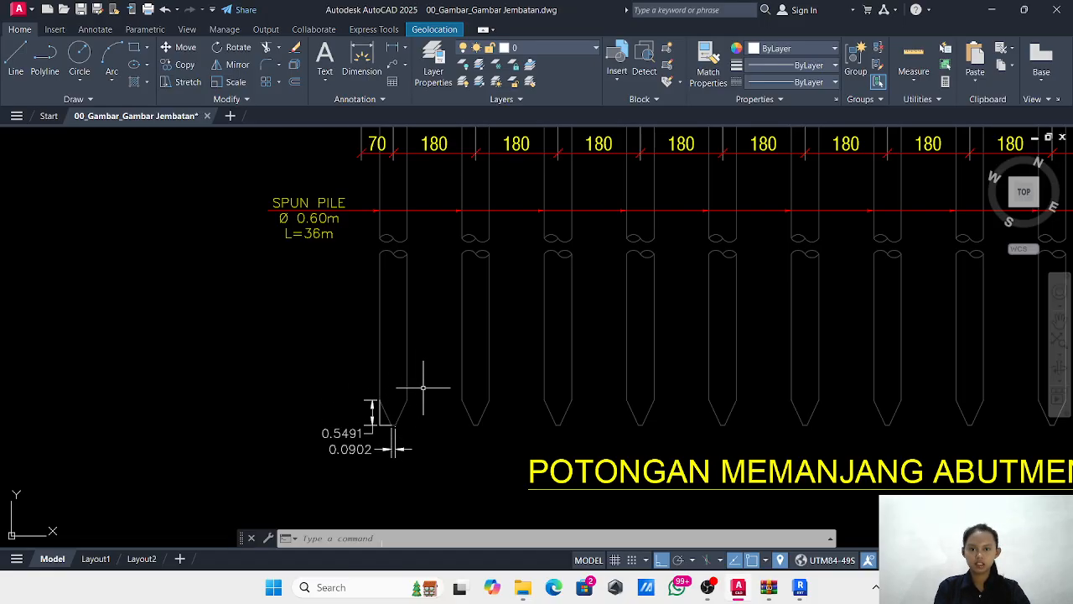
pyautogui.scroll(-6, 423, 387)
pyautogui.scroll(2, 350, 361)
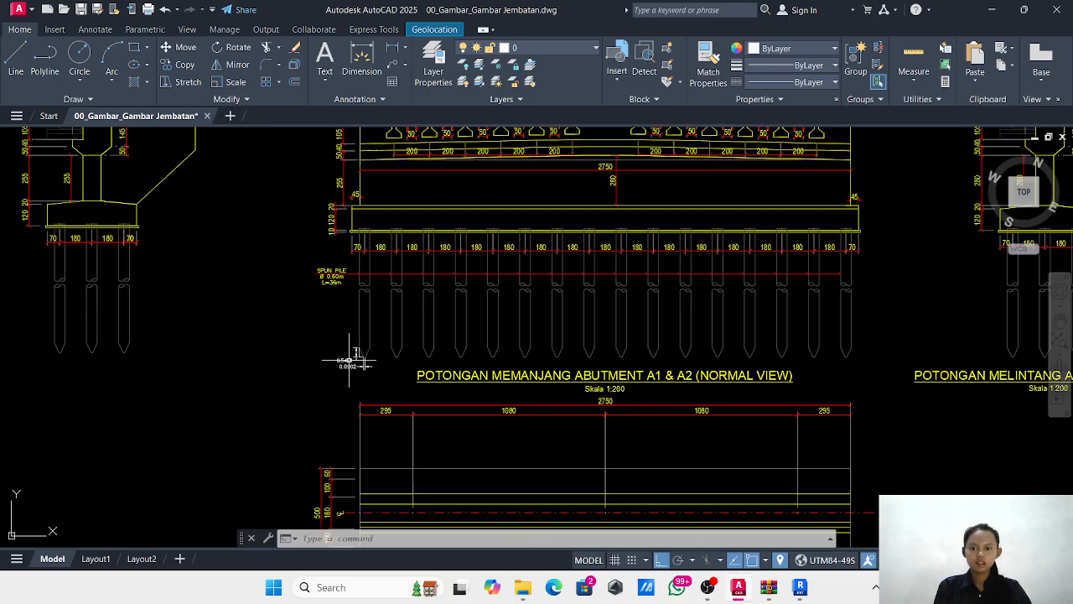
pyautogui.scroll(10, 350, 360)
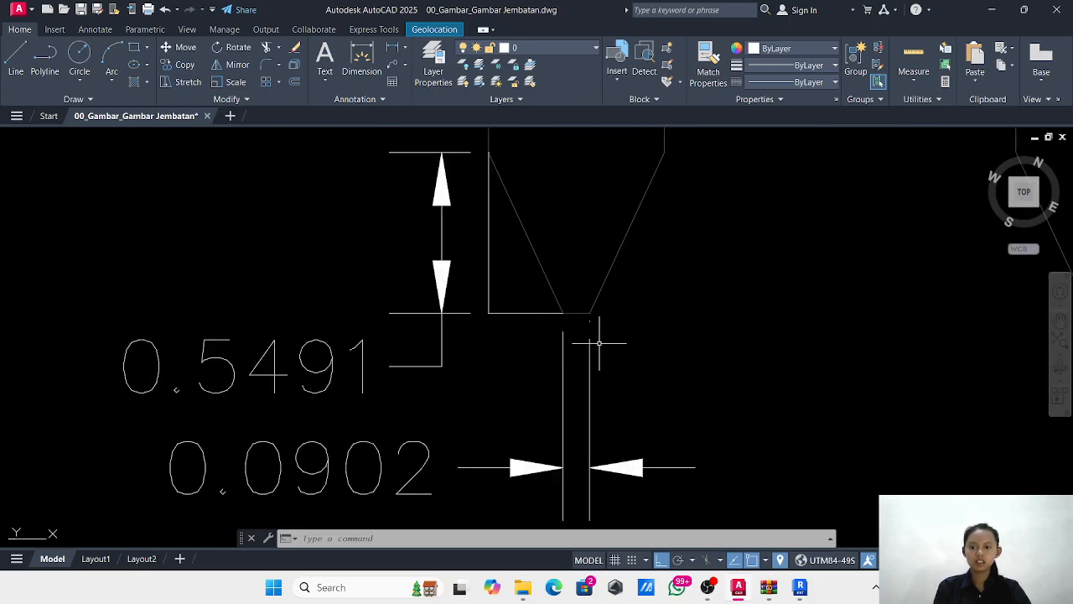
# Return to Revit and draw a circular reference line of radius 90 mm centred on the reference plane intersection in the Ref. Level plan.
pyautogui.click(800, 586)
pyautogui.click(52, 27)
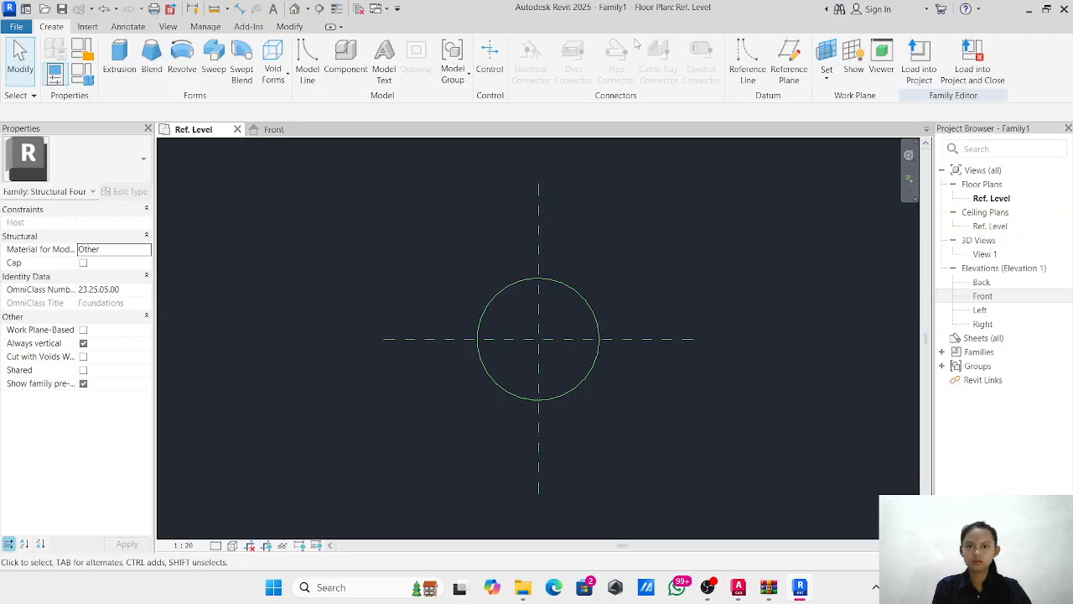
pyautogui.click(743, 74)
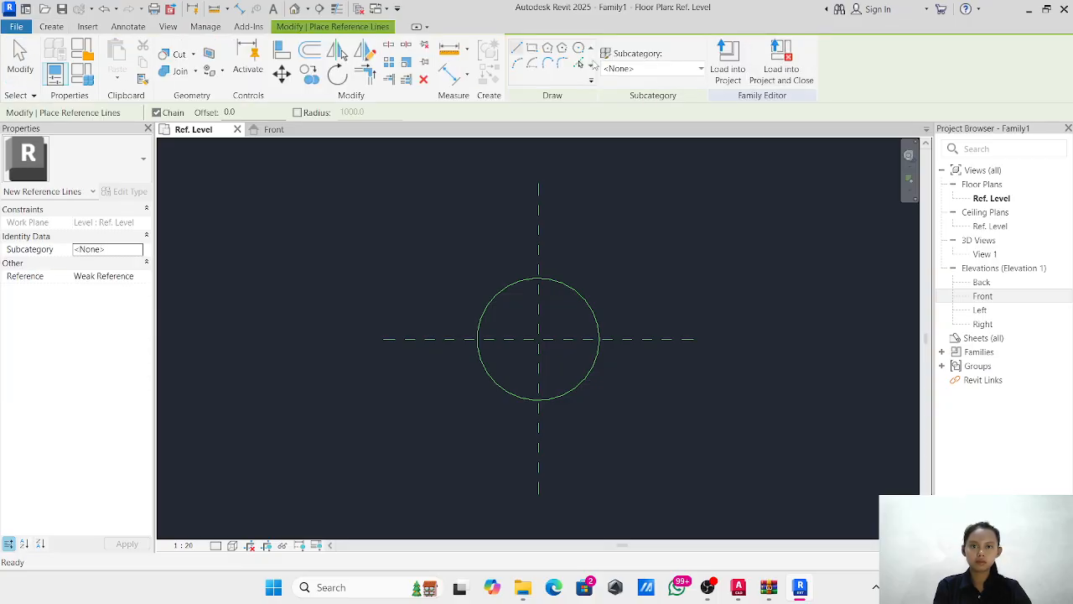
pyautogui.click(578, 50)
pyautogui.click(539, 339)
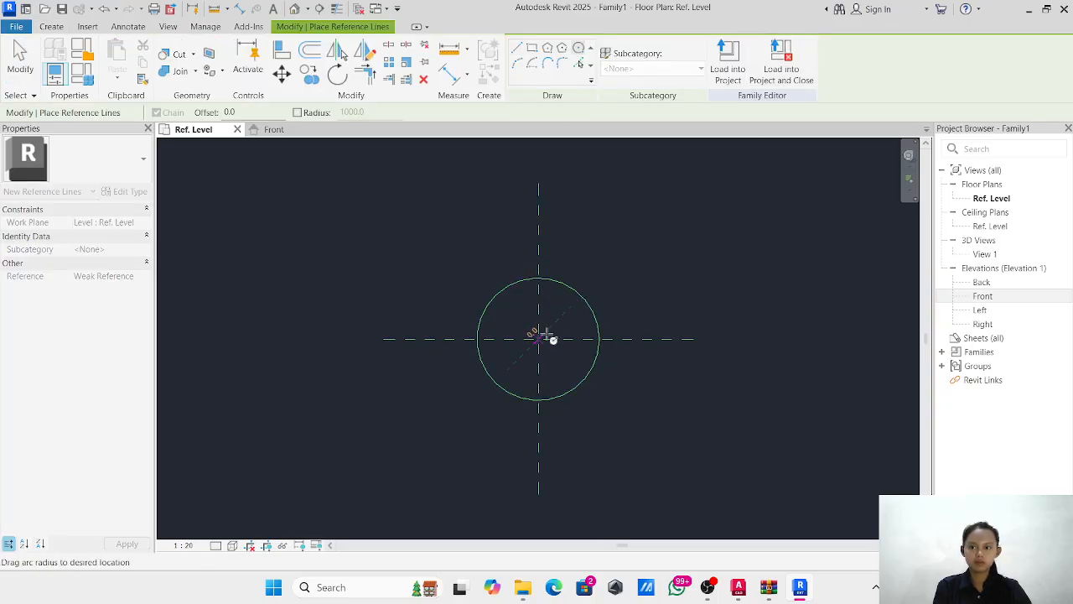
pyautogui.write('90')
pyautogui.press('Return')
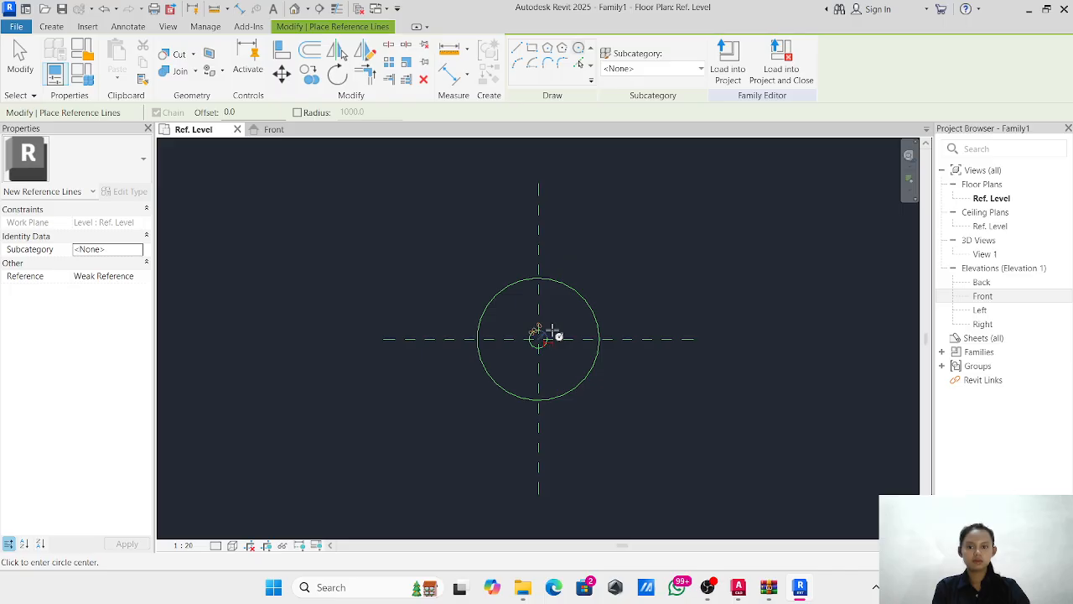
pyautogui.press('Escape')
pyautogui.press('Escape')
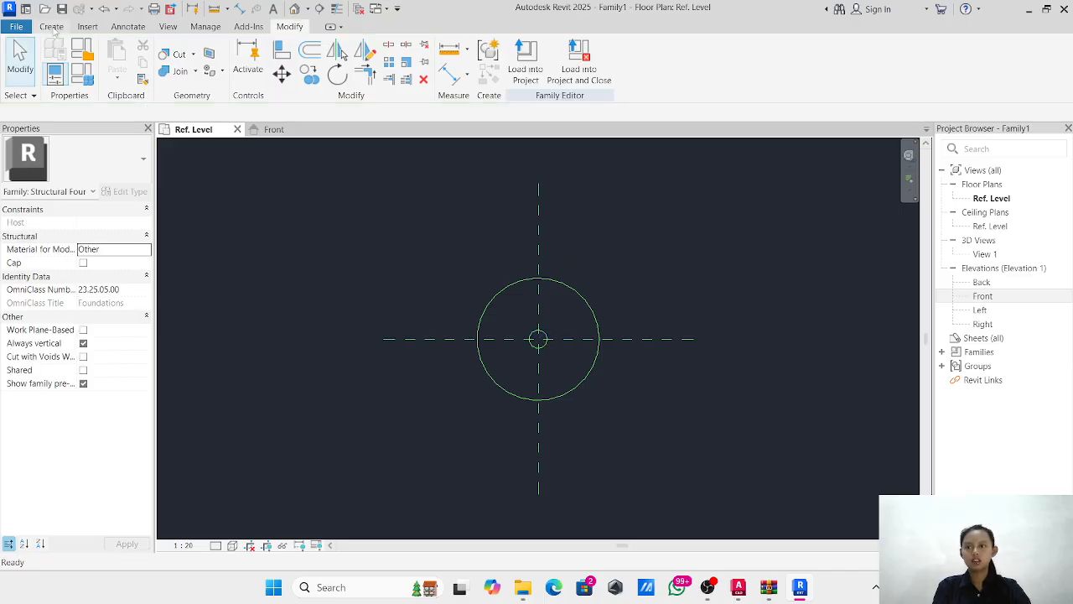
# Create a solid extrusion from a circle centred on the reference planes and aligned to the outer circular reference line.
pyautogui.click(52, 27)
pyautogui.click(115, 52)
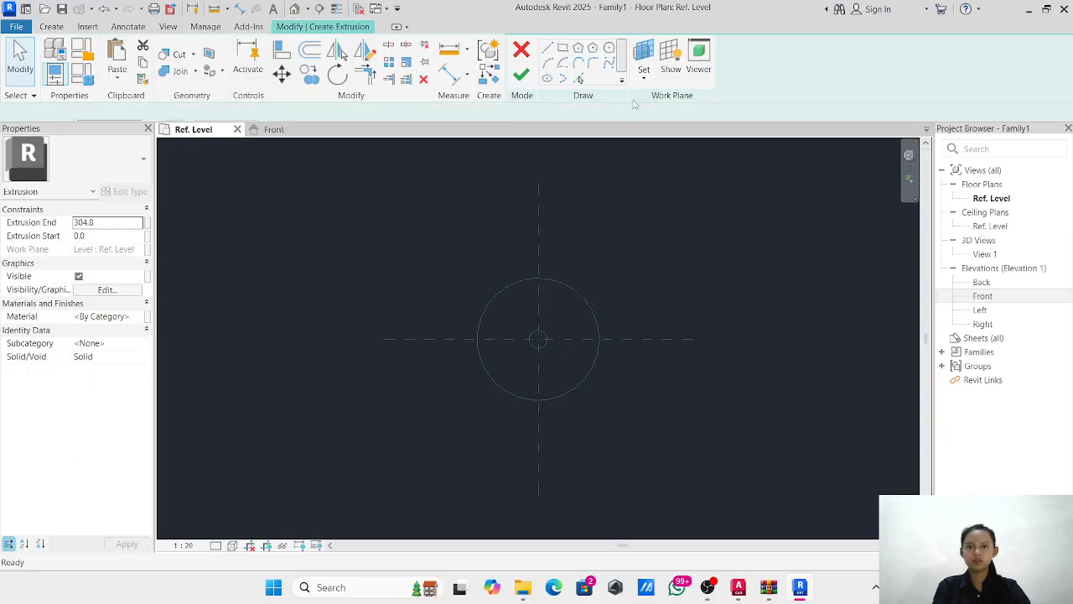
pyautogui.click(690, 48)
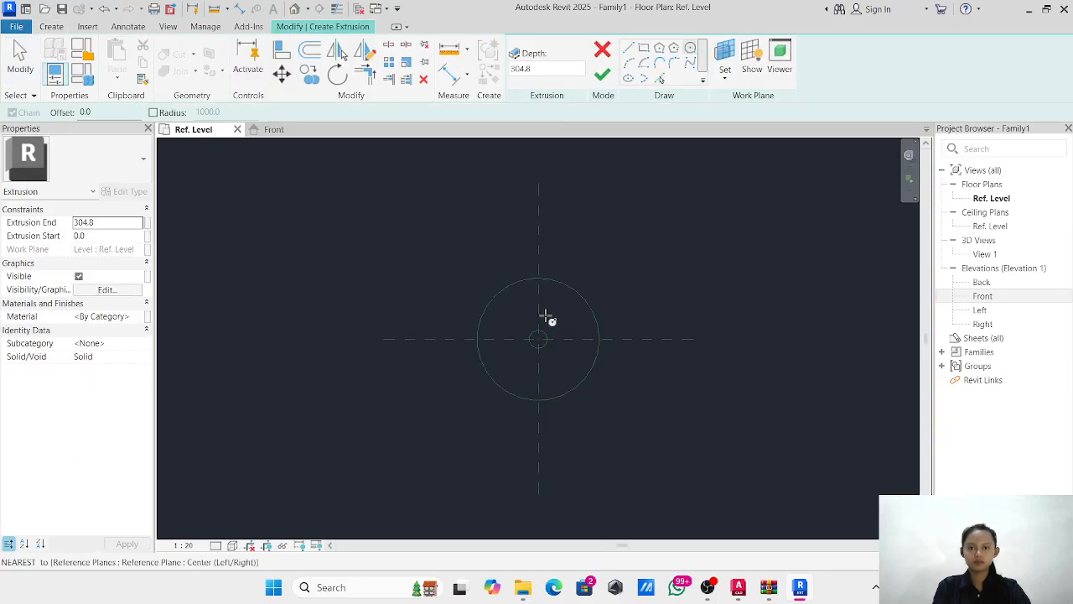
pyautogui.click(538, 339)
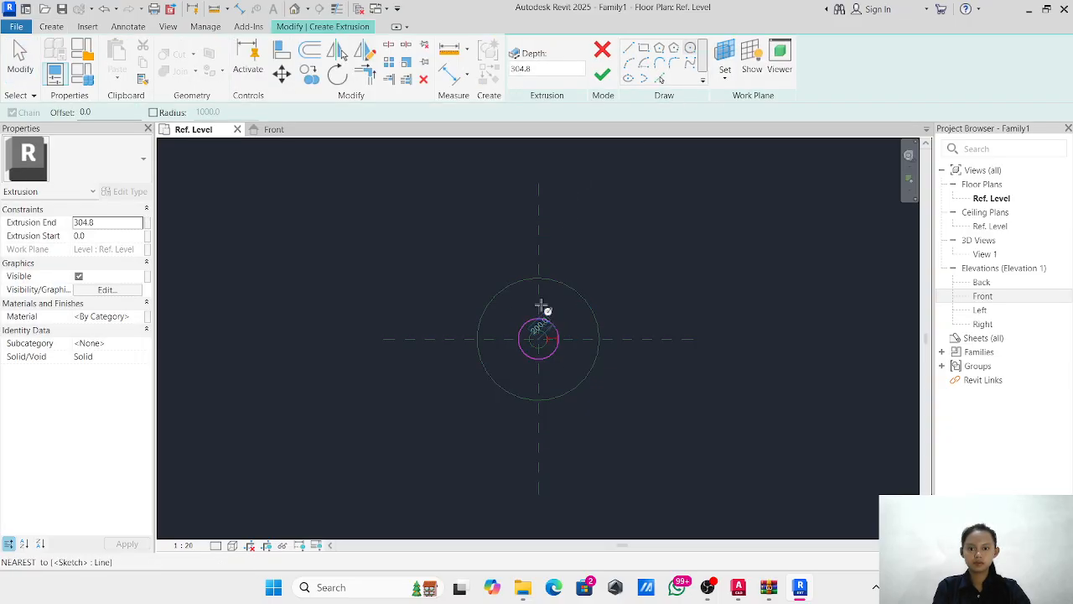
pyautogui.click(541, 305)
pyautogui.press('a')
pyautogui.press('l')
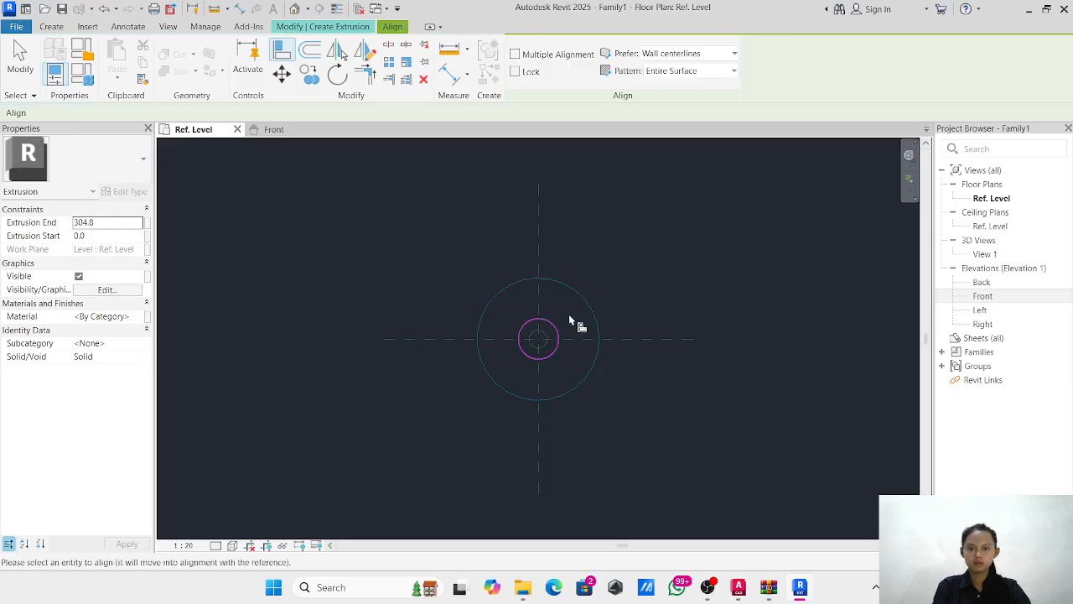
pyautogui.click(554, 327)
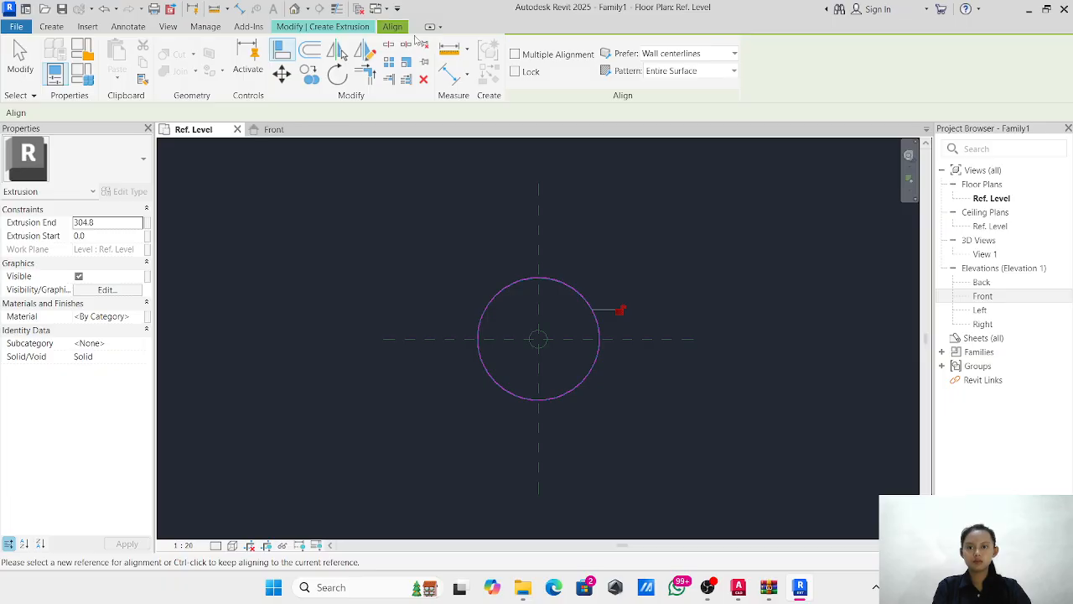
pyautogui.click(362, 27)
pyautogui.click(521, 74)
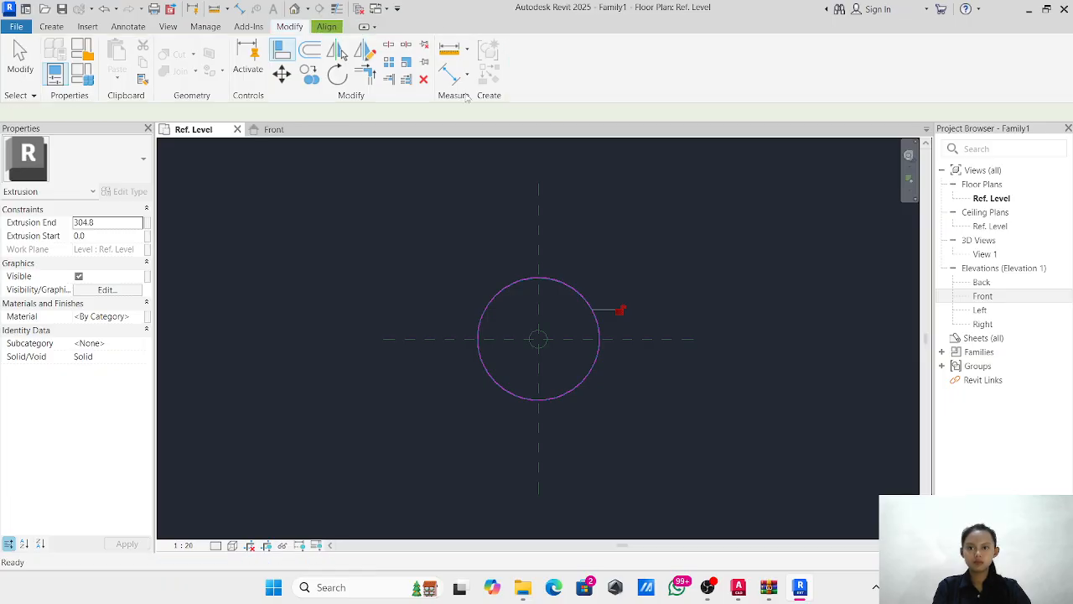
# In the Front elevation, stretch the pile extrusion's top upward to a depth of about 29930 mm.
pyautogui.click(274, 129)
pyautogui.scroll(5, 495, 424)
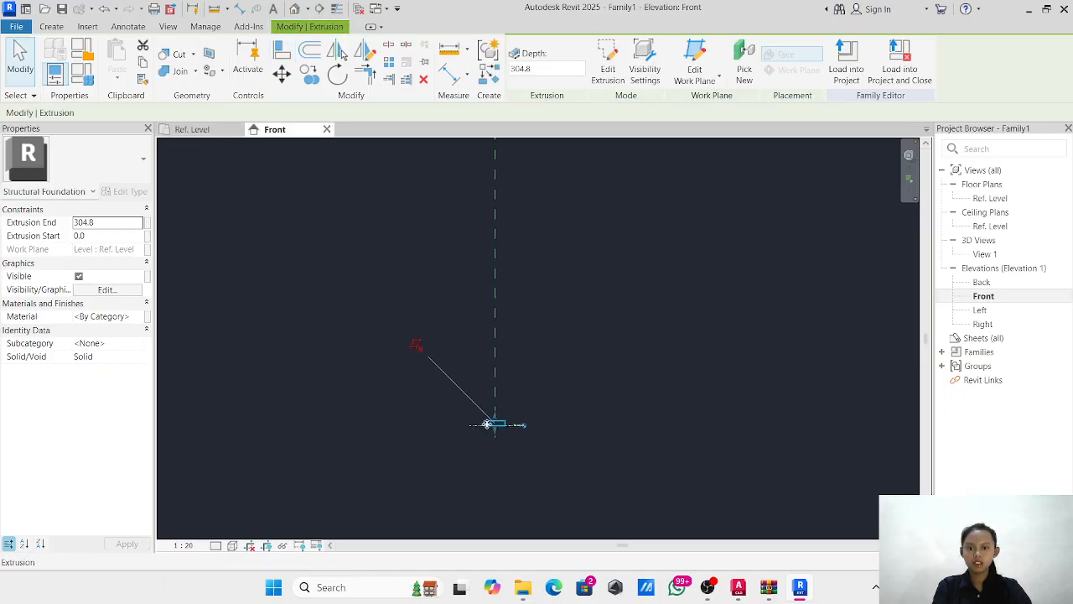
pyautogui.moveTo(499, 409); pyautogui.dragTo(510, 193)
pyautogui.scroll(-2, 541, 232)
pyautogui.moveTo(541, 232); pyautogui.dragTo(509, 397, button='middle')
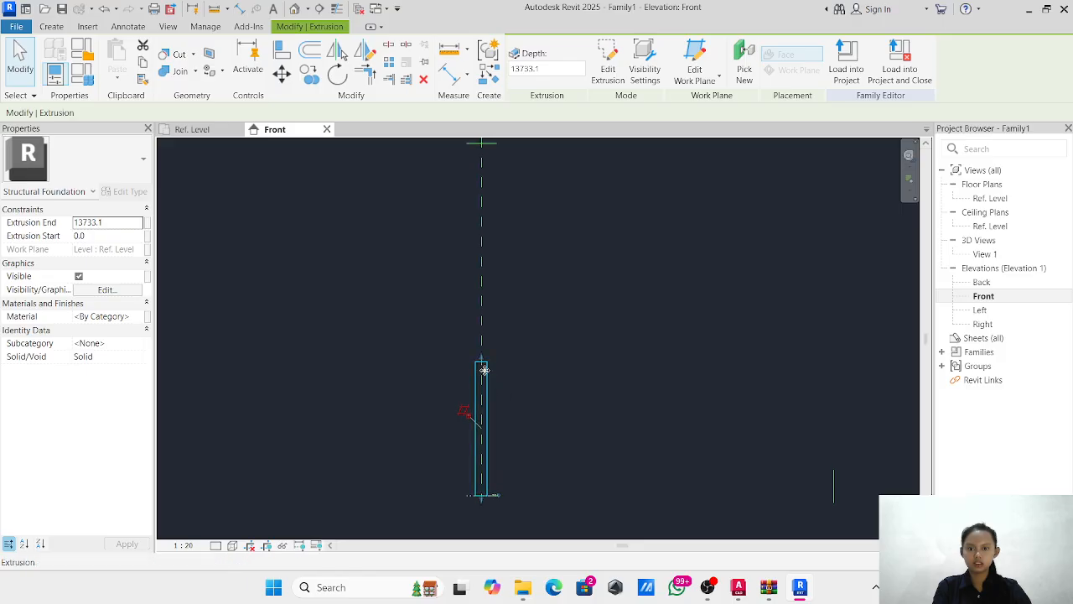
pyautogui.click(483, 358)
pyautogui.scroll(1, 483, 358)
pyautogui.moveTo(482, 357); pyautogui.dragTo(474, 386, button='middle')
pyautogui.moveTo(473, 387); pyautogui.dragTo(476, 209)
pyautogui.scroll(-2, 535, 270)
pyautogui.moveTo(535, 270); pyautogui.dragTo(532, 335, button='middle')
pyautogui.scroll(1, 532, 334)
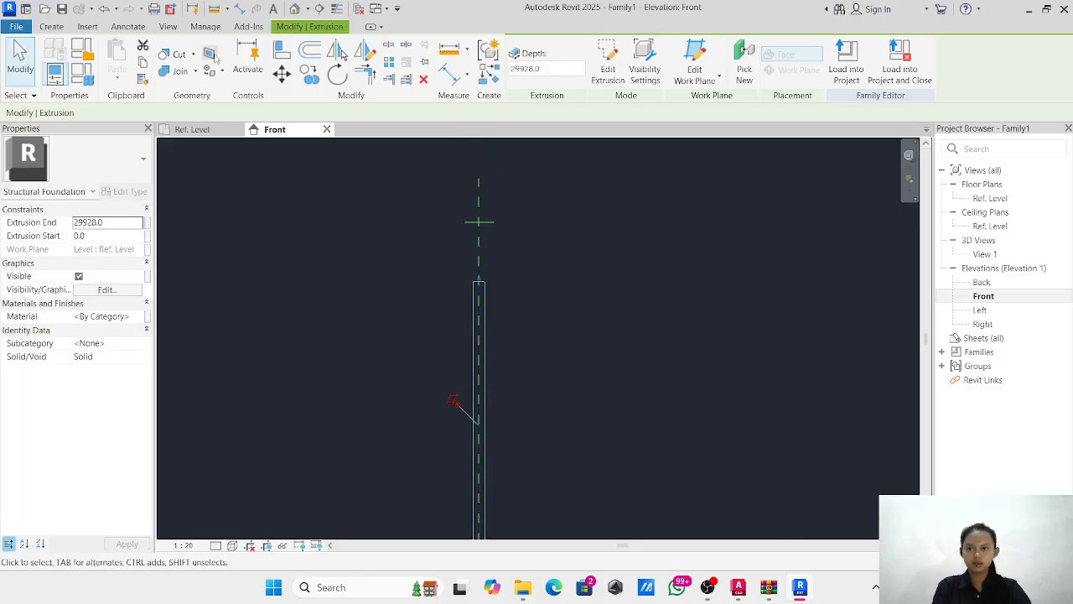
# Align the top of the pile extrusion to the reference line 36000 mm above Ref. Level.
pyautogui.click(282, 50)
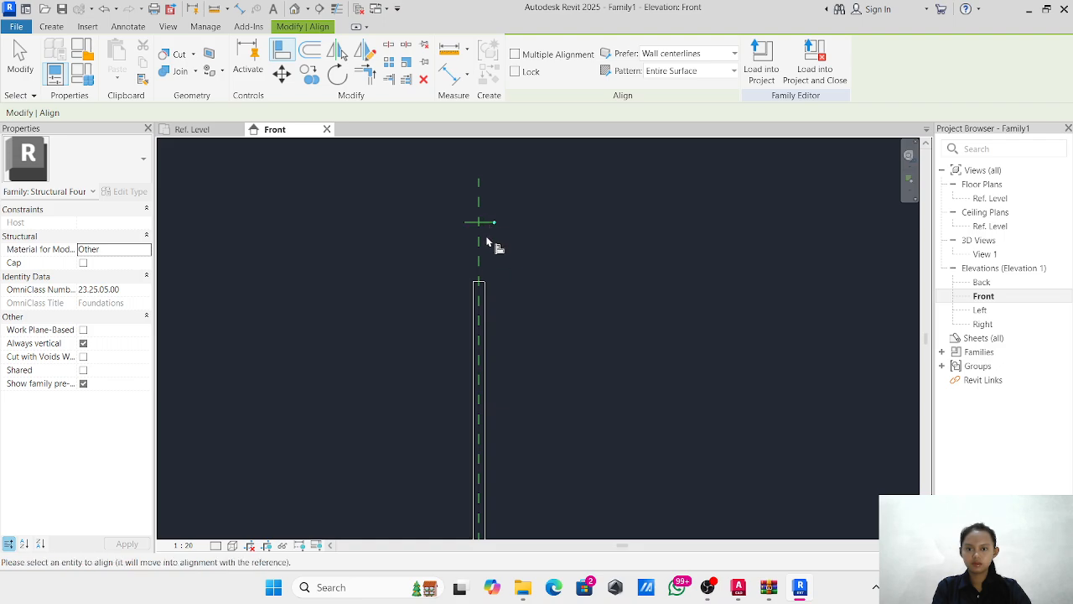
pyautogui.scroll(2, 486, 221)
pyautogui.press('Escape')
pyautogui.press('Escape')
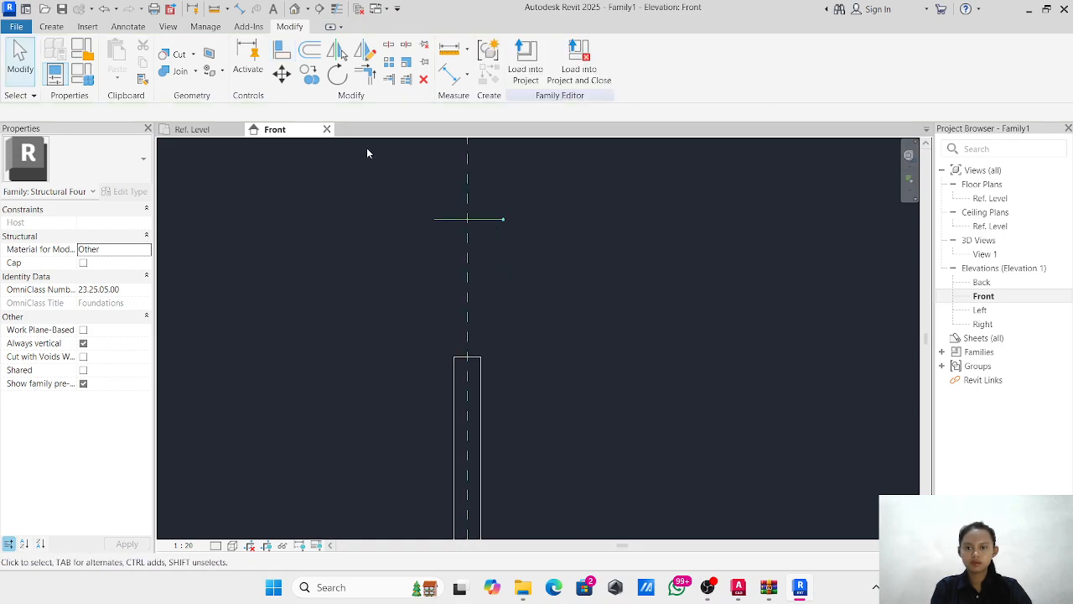
pyautogui.click(281, 50)
pyautogui.scroll(2, 487, 219)
pyautogui.click(489, 222)
pyautogui.scroll(-1, 527, 377)
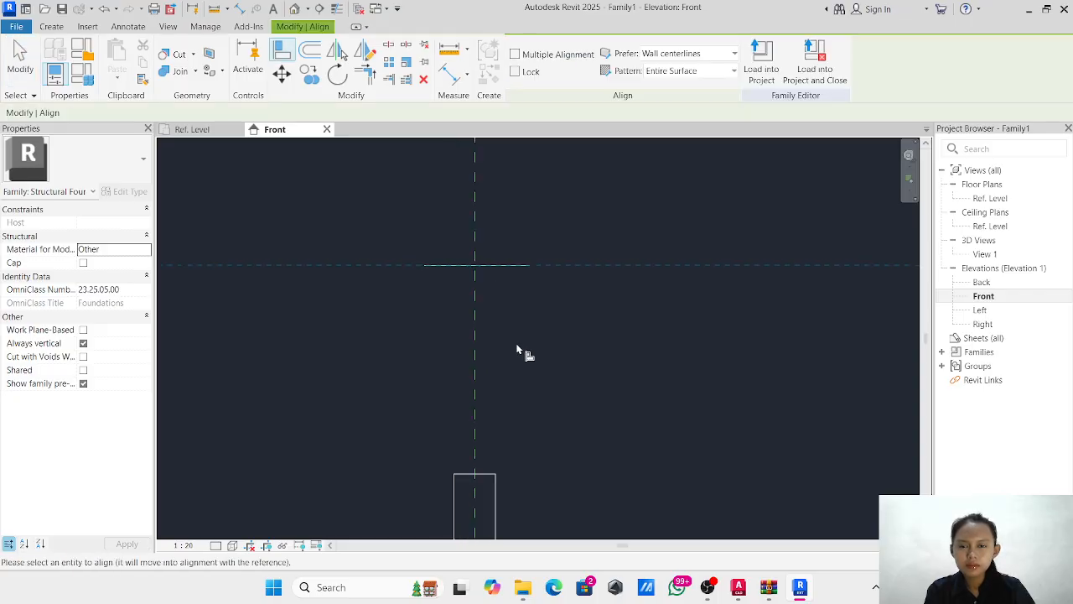
pyautogui.moveTo(515, 344); pyautogui.dragTo(509, 259, button='middle')
pyautogui.click(483, 389)
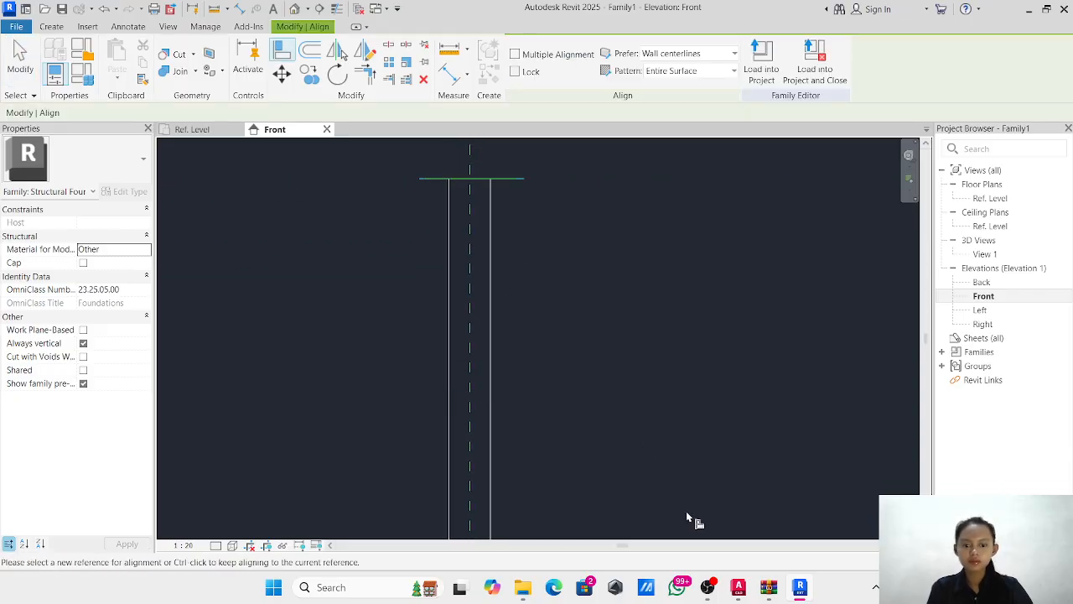
# Switch to AutoCAD and examine the spun pile tip's height and width dimensions in the abutment's longitudinal section.
pyautogui.click(737, 589)
pyautogui.scroll(-12, 470, 305)
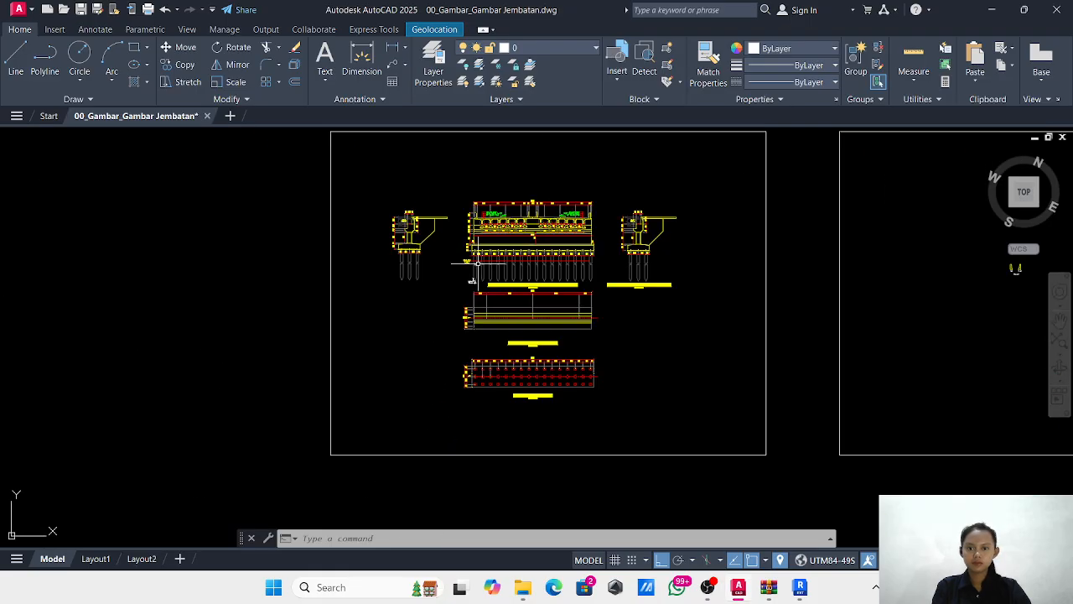
pyautogui.scroll(8, 473, 264)
pyautogui.scroll(-2, 472, 252)
pyautogui.moveTo(472, 249)
pyautogui.mouseDown(button='middle')
pyautogui.moveTo(472, 271)
pyautogui.moveTo(456, 226)
pyautogui.mouseUp(button='middle')
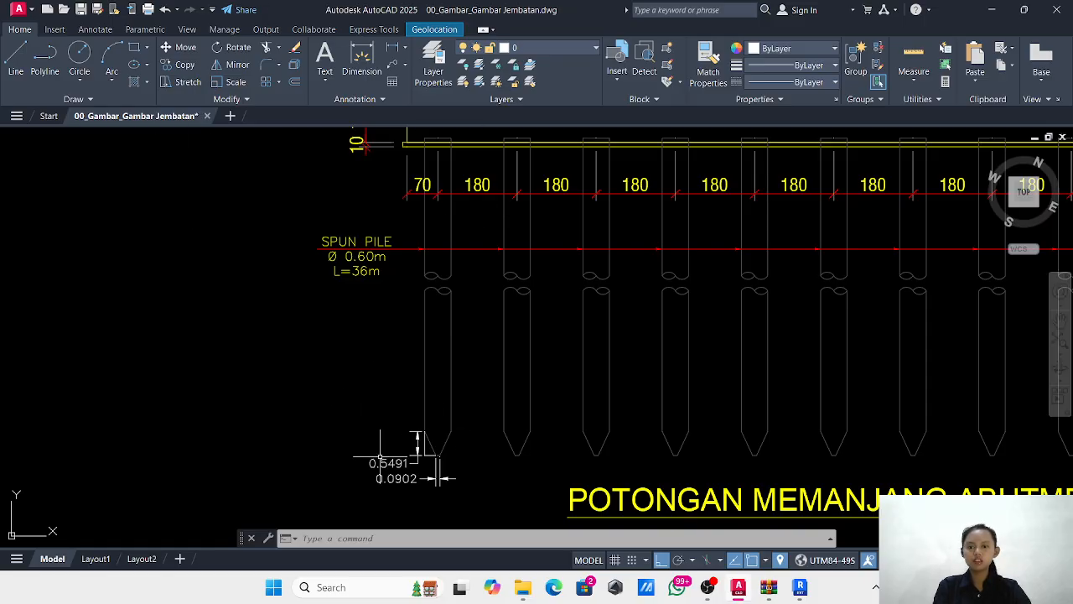
pyautogui.scroll(2, 423, 458)
pyautogui.moveTo(425, 456); pyautogui.dragTo(404, 394, button='middle')
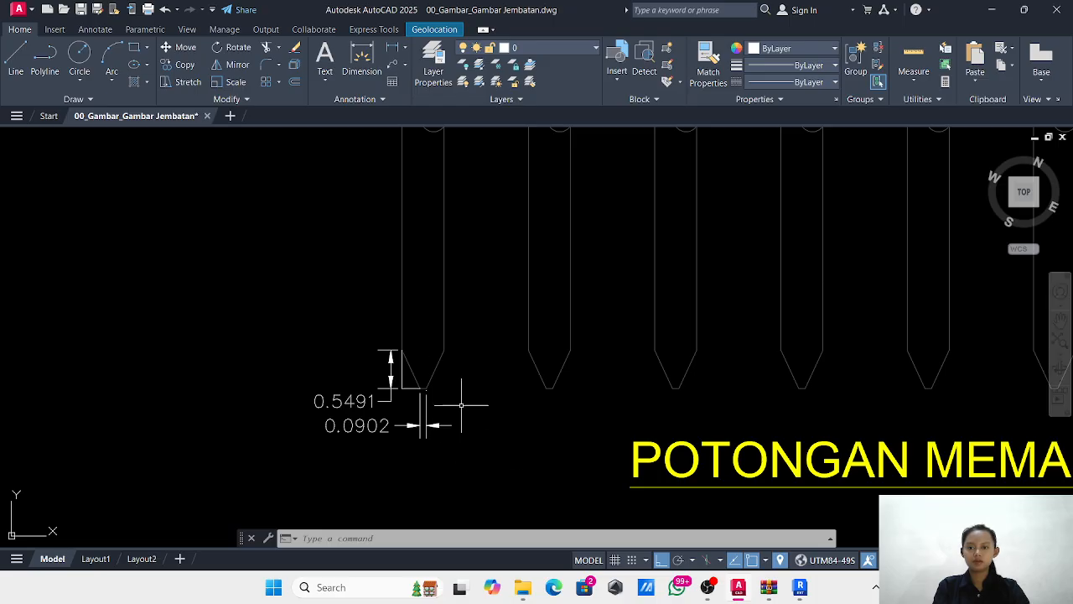
# Back in Revit's Front elevation, place a reference line offset 550 mm below Ref. Level using Pick Lines.
pyautogui.click(797, 582)
pyautogui.scroll(-2, 504, 432)
pyautogui.moveTo(503, 420); pyautogui.dragTo(463, 210, button='middle')
pyautogui.moveTo(497, 398); pyautogui.dragTo(474, 193, button='middle')
pyautogui.scroll(-1, 514, 399)
pyautogui.moveTo(514, 399); pyautogui.dragTo(495, 250, button='middle')
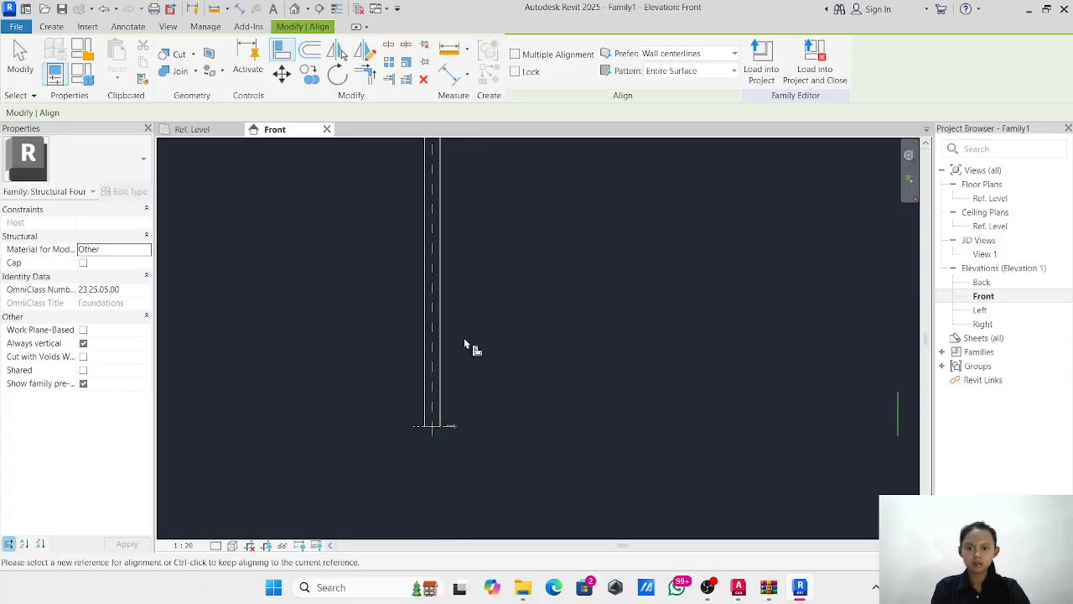
pyautogui.click(430, 431)
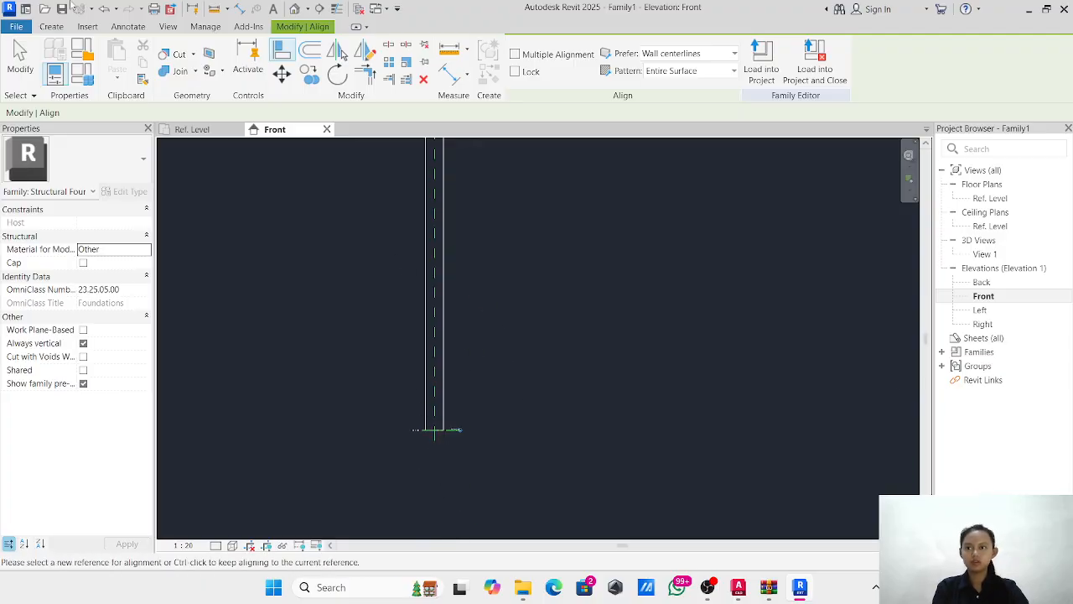
pyautogui.click(52, 26)
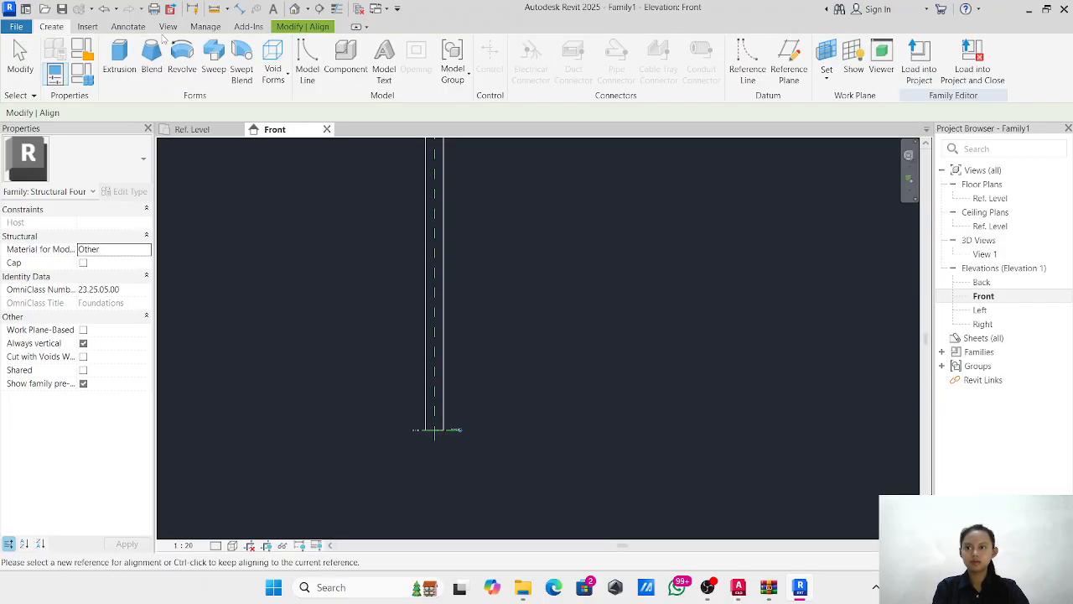
pyautogui.click(747, 60)
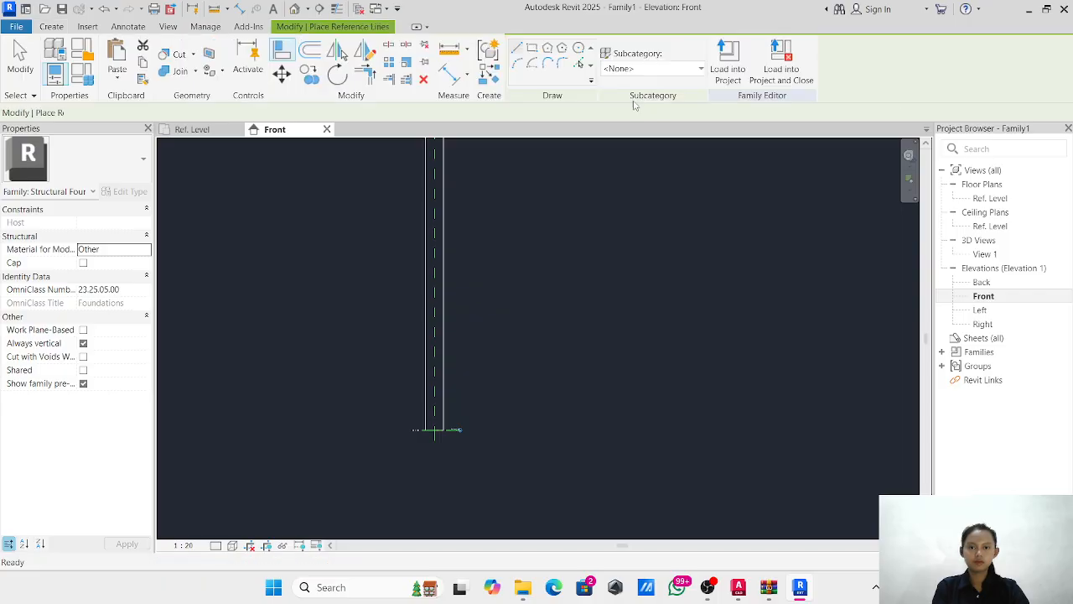
pyautogui.click(579, 63)
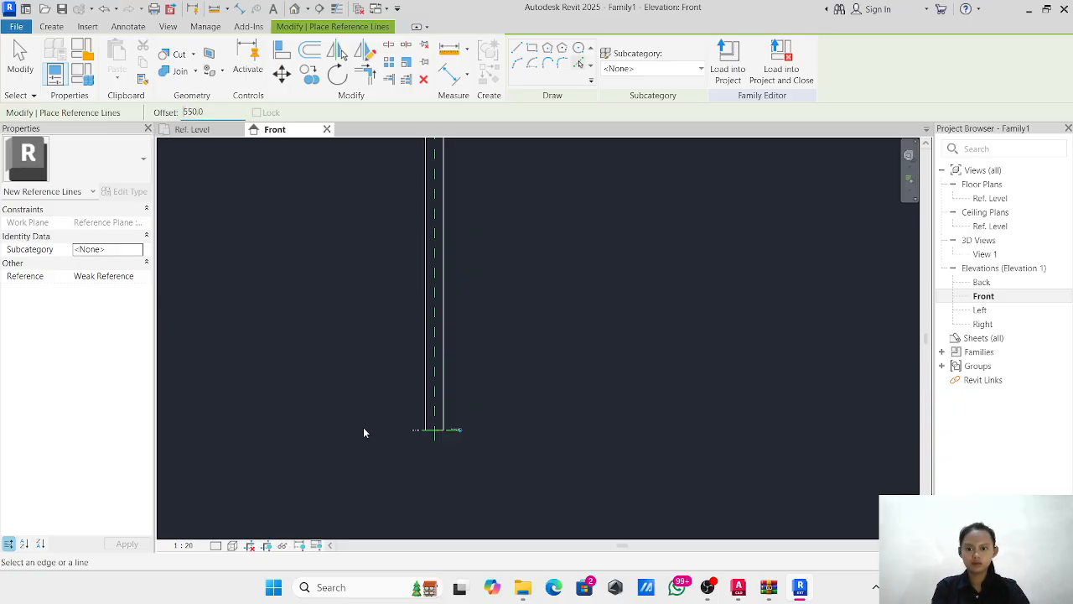
pyautogui.scroll(2, 390, 437)
pyautogui.click(442, 426)
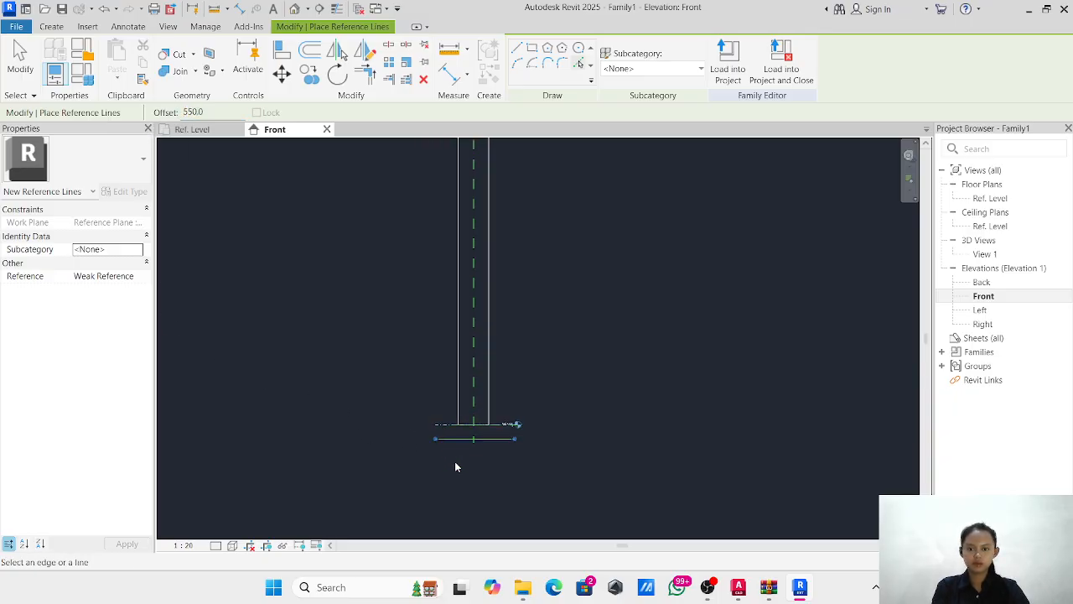
pyautogui.press('Escape')
pyautogui.press('Escape')
# Start a blend in the Ref. Level plan and sketch its base boundary as a centred circle aligned to the pile's outer circle.
pyautogui.click(192, 129)
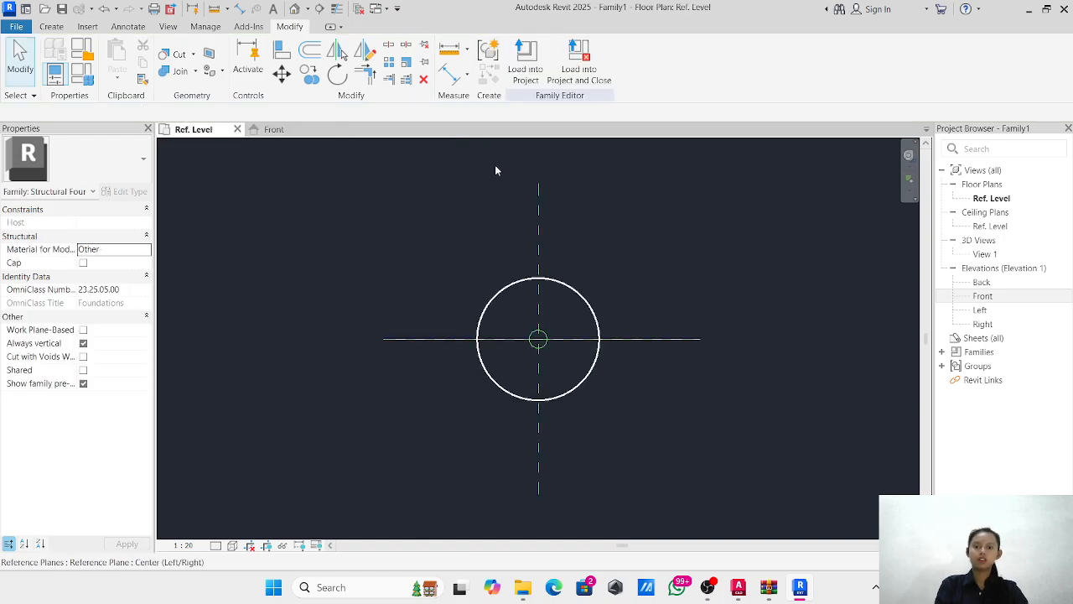
pyautogui.click(60, 27)
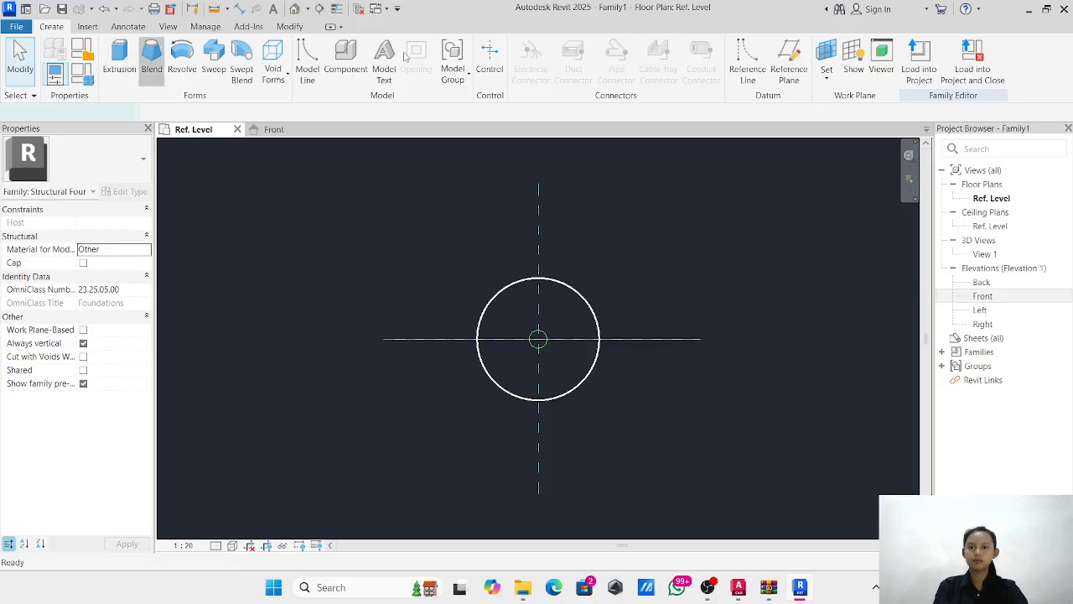
pyautogui.click(155, 59)
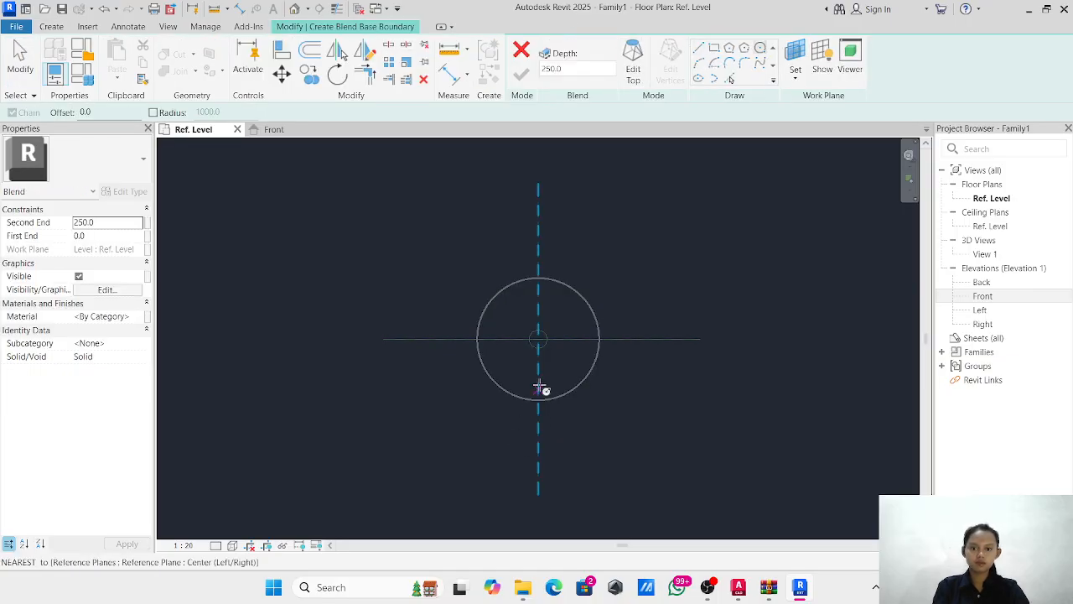
pyautogui.scroll(4, 545, 352)
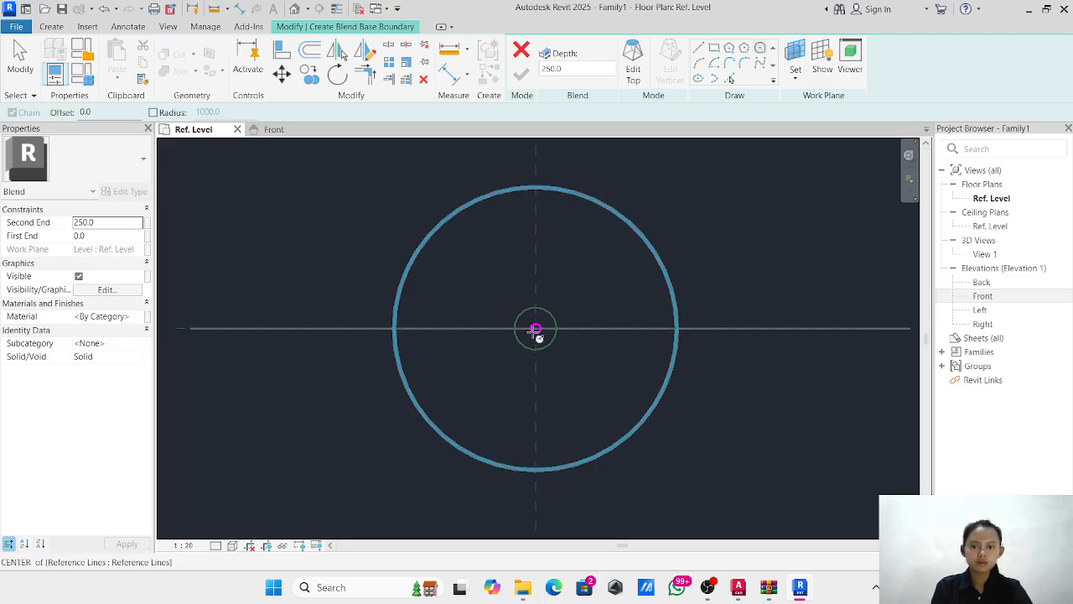
pyautogui.click(537, 329)
pyautogui.click(591, 272)
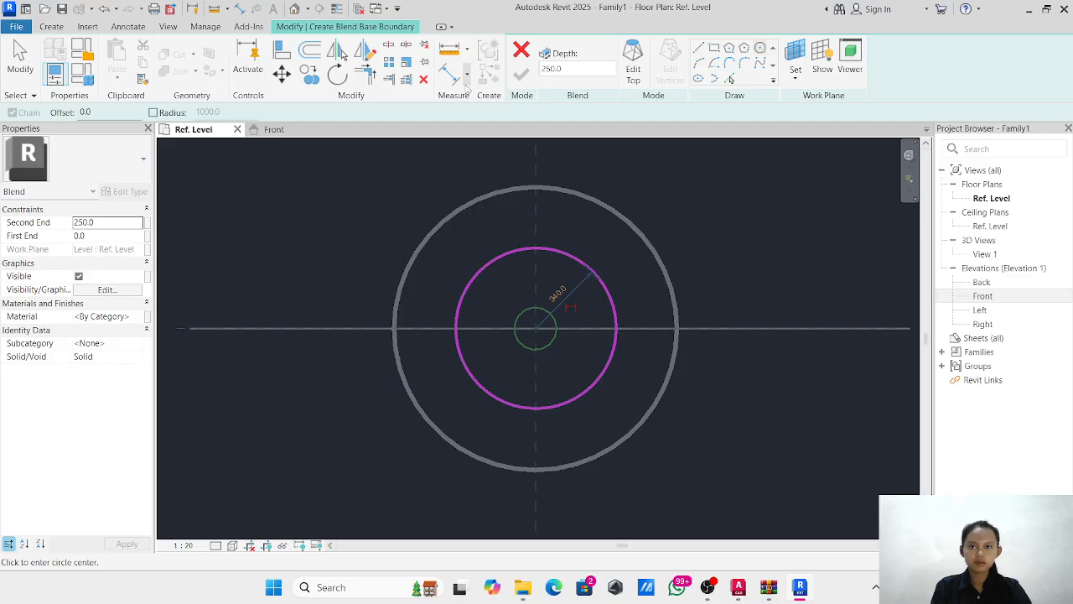
pyautogui.click(292, 48)
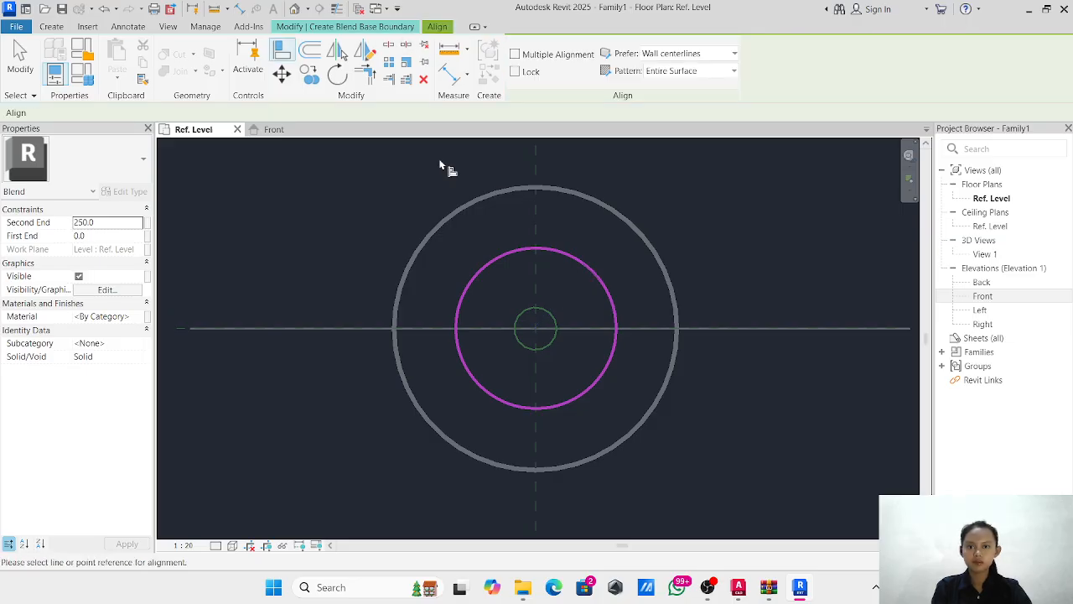
pyautogui.click(543, 186)
pyautogui.click(554, 254)
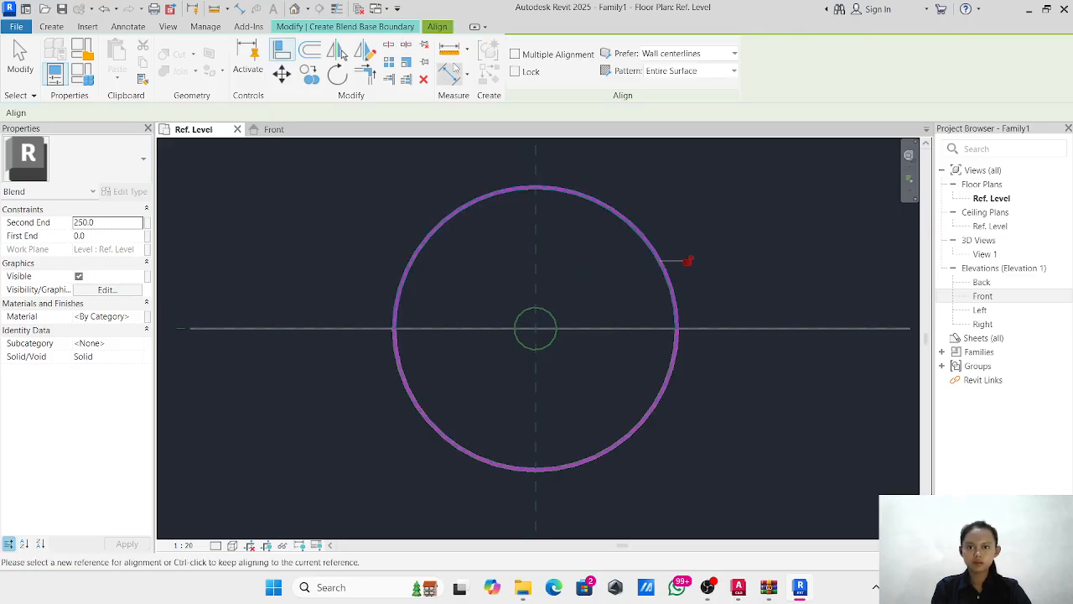
pyautogui.click(349, 27)
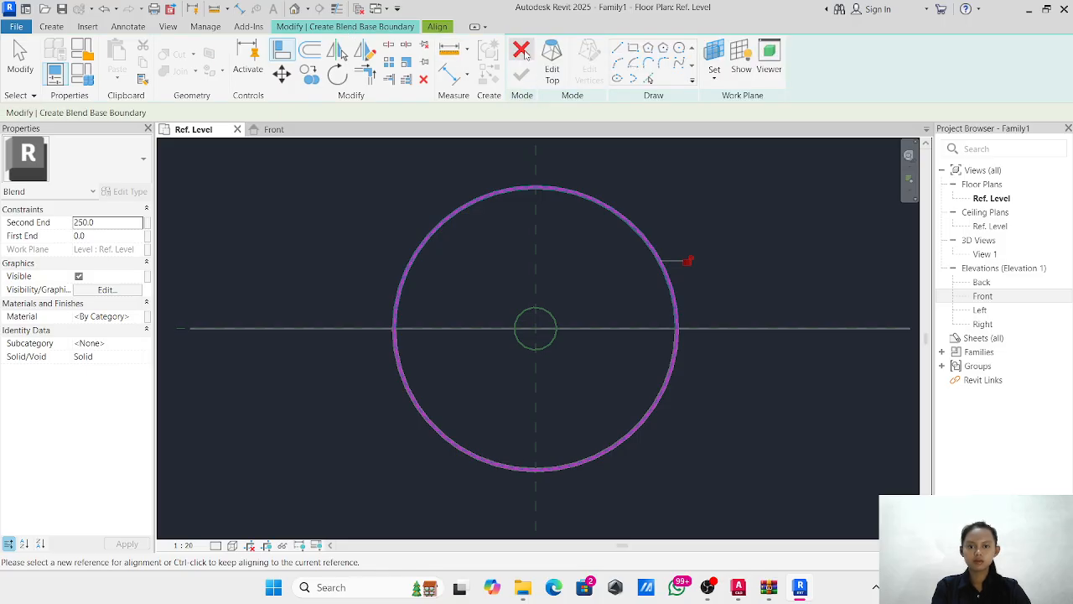
# Switch to the blend's top boundary and sketch a small circle centred on the intersection of the reference planes.
pyautogui.press('Escape')
pyautogui.press('Escape')
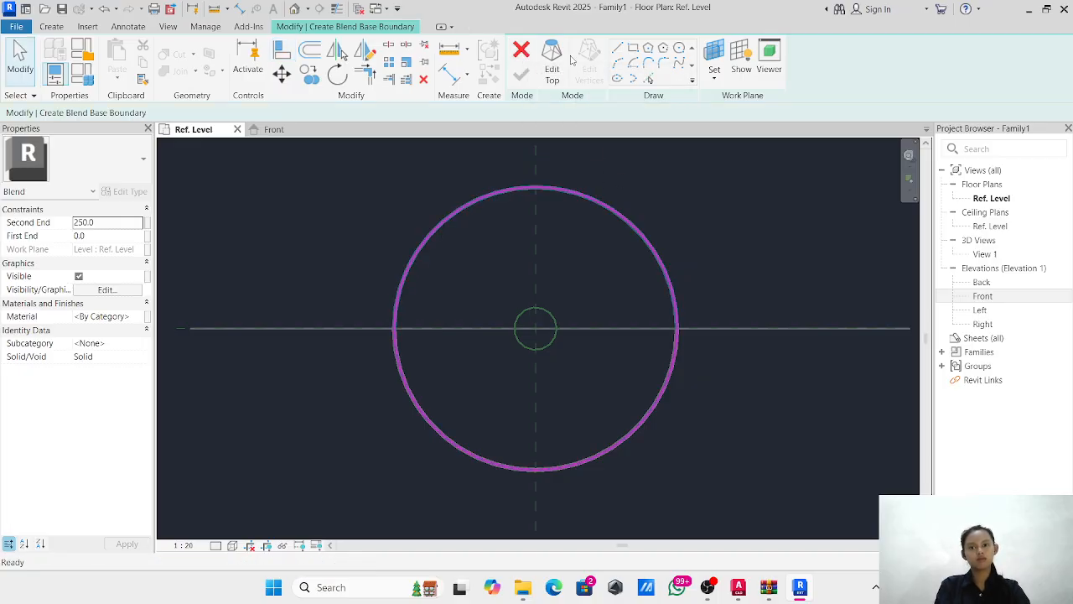
pyautogui.click(552, 63)
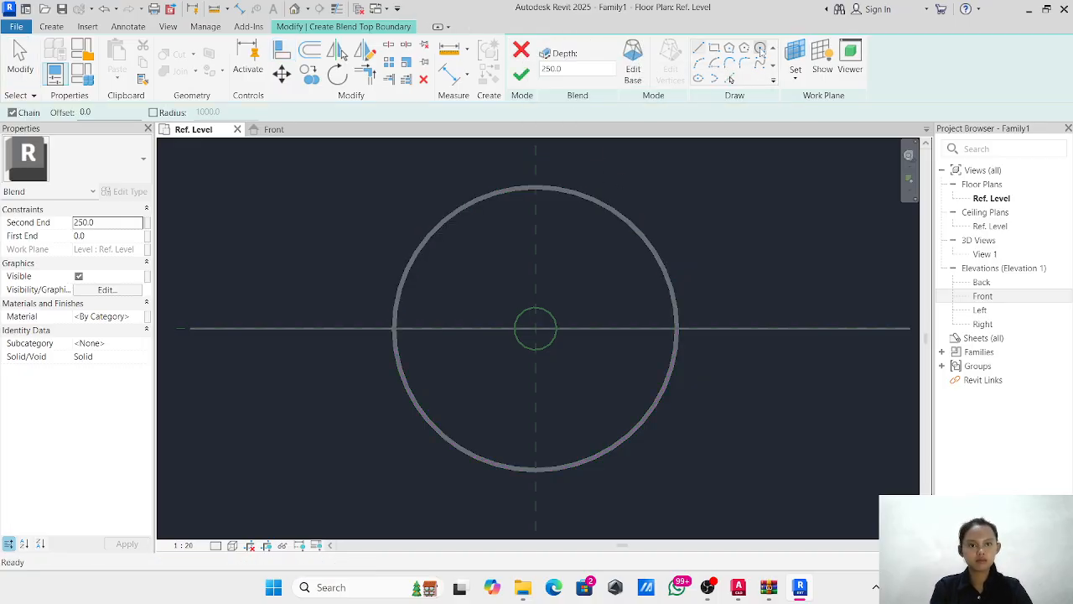
pyautogui.click(760, 48)
pyautogui.scroll(5, 541, 327)
pyautogui.click(535, 328)
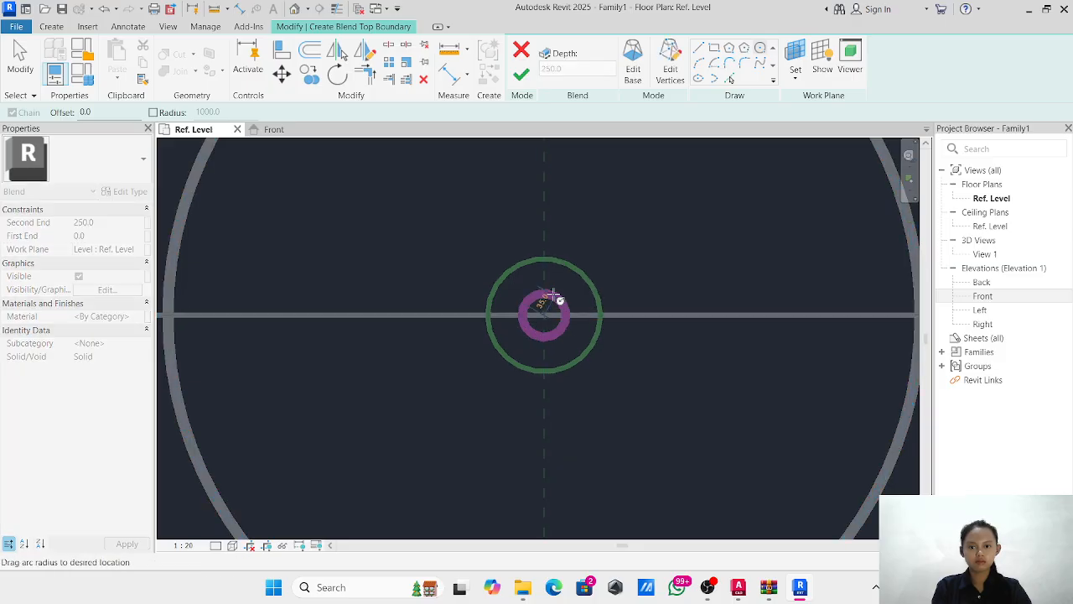
pyautogui.click(552, 294)
# Align the top boundary circle to the small reference circle at the pile's centre and finish the blend.
pyautogui.press('a')
pyautogui.press('l')
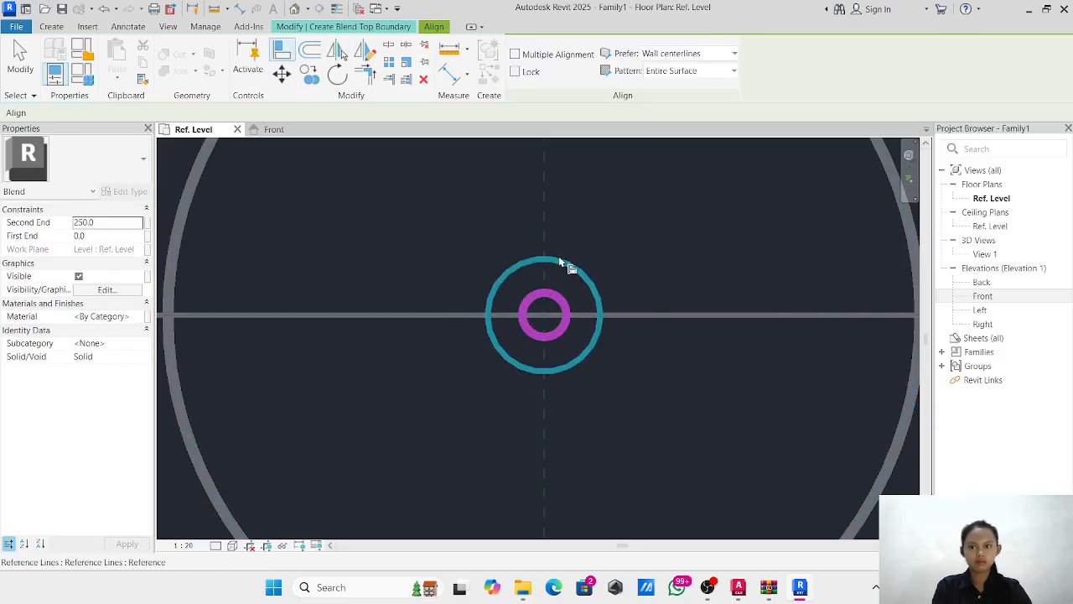
pyautogui.click(559, 257)
pyautogui.click(553, 295)
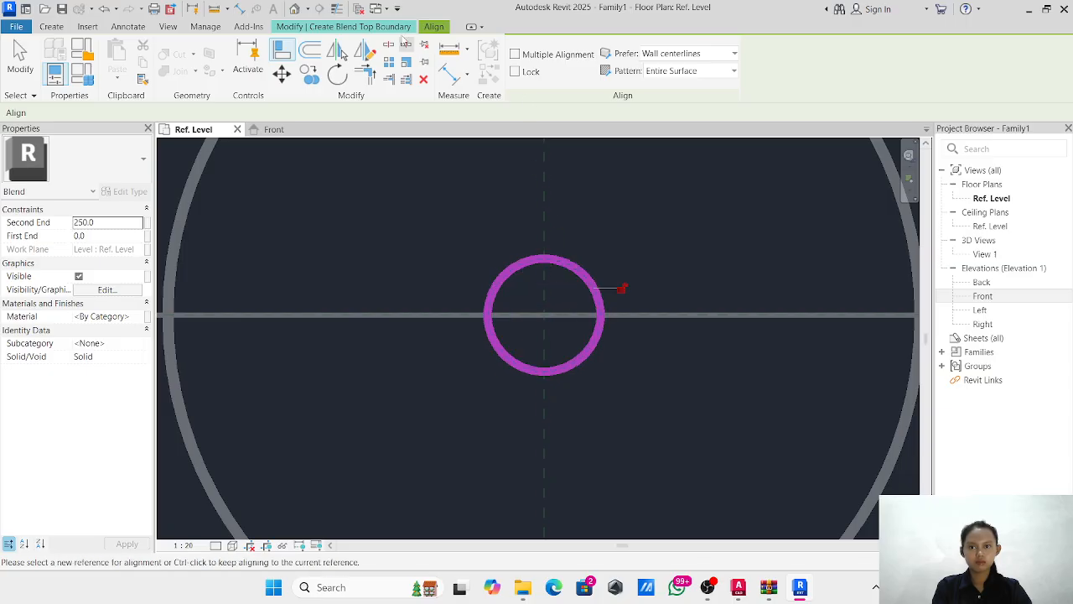
pyautogui.press('Escape')
pyautogui.click(521, 75)
pyautogui.scroll(-3, 553, 228)
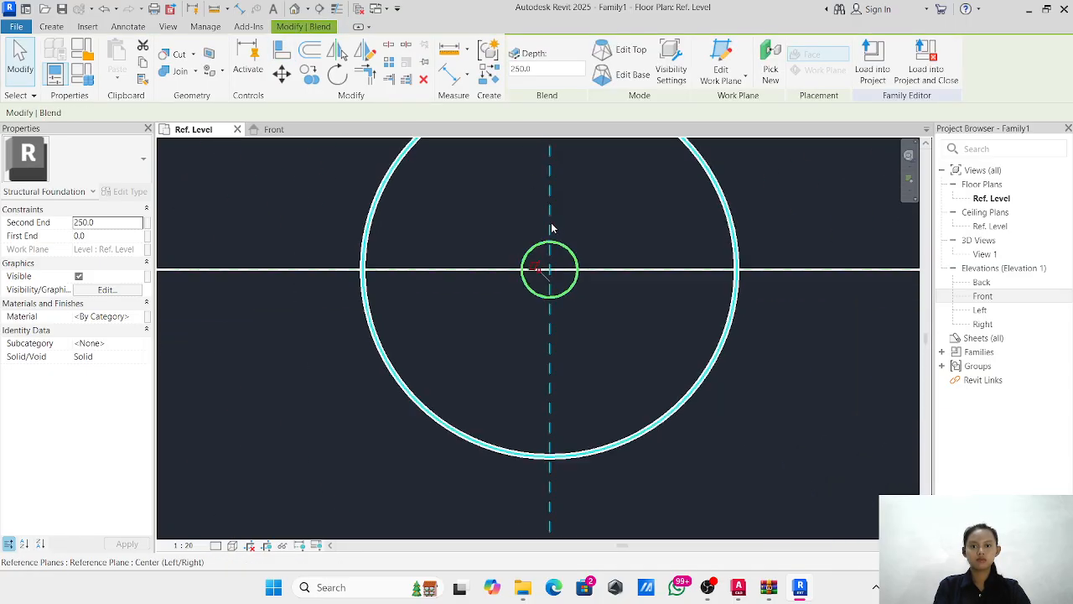
# In the Front elevation, stretch the blend's narrow end downward to about 237 mm below Ref. Level.
pyautogui.click(296, 132)
pyautogui.scroll(2, 474, 424)
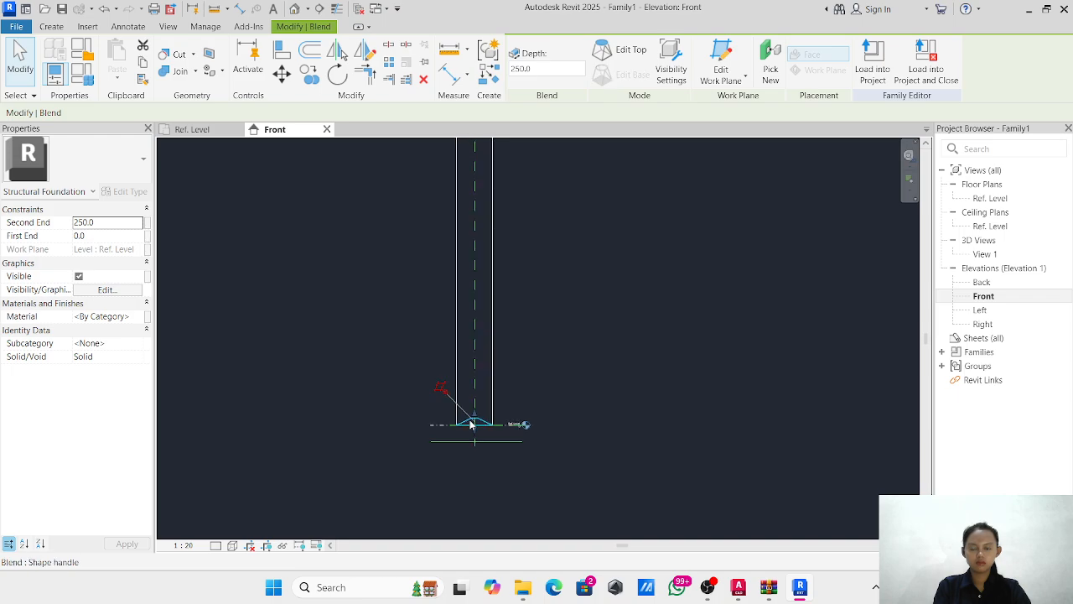
pyautogui.click(481, 443)
pyautogui.moveTo(473, 411); pyautogui.dragTo(475, 458)
pyautogui.scroll(3, 477, 428)
pyautogui.click(473, 415)
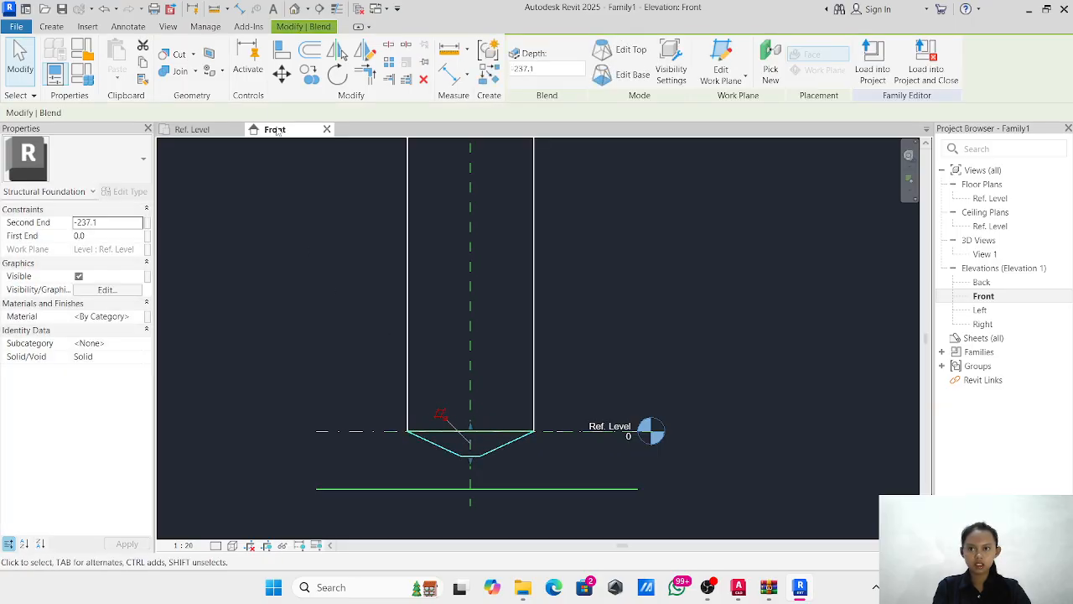
# Align the blend's narrow end to the reference line 550 mm below Ref. Level.
pyautogui.click(283, 56)
pyautogui.scroll(2, 482, 482)
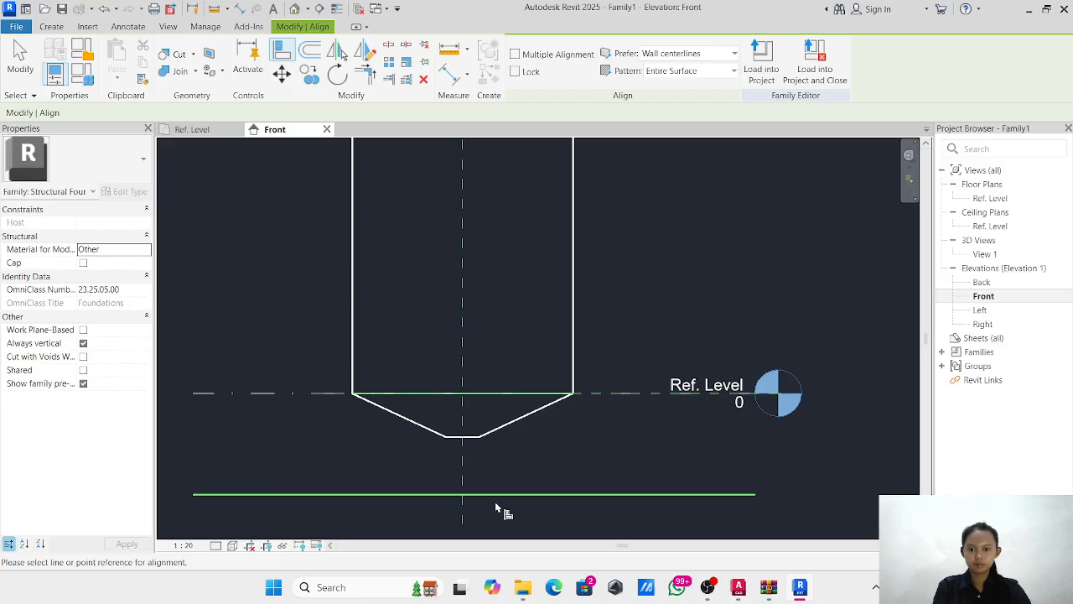
pyautogui.click(494, 496)
pyautogui.click(461, 436)
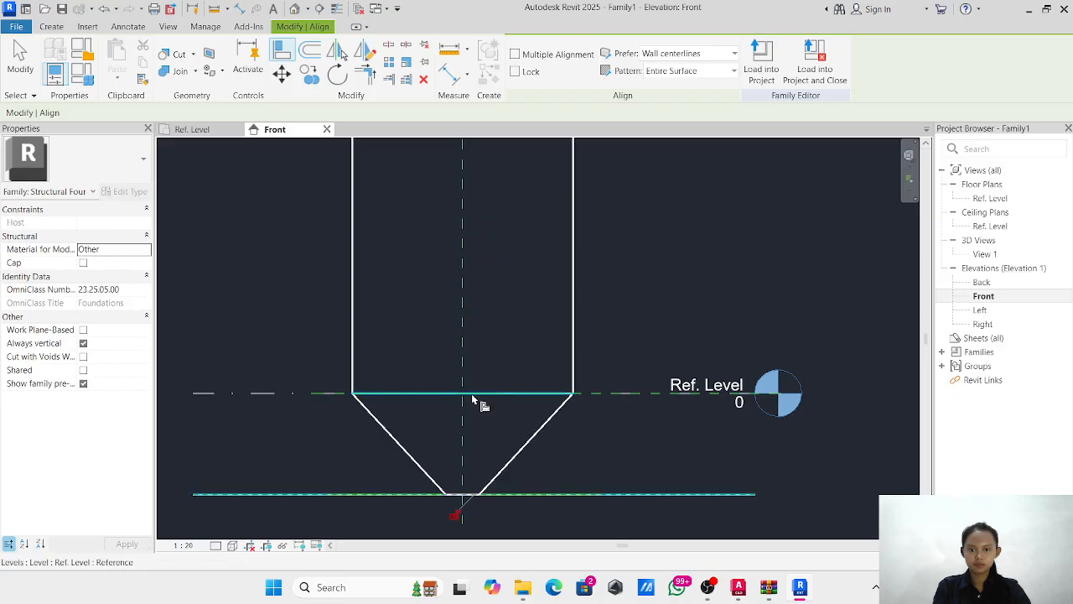
pyautogui.click(255, 392)
pyautogui.press('Escape')
pyautogui.press('Escape')
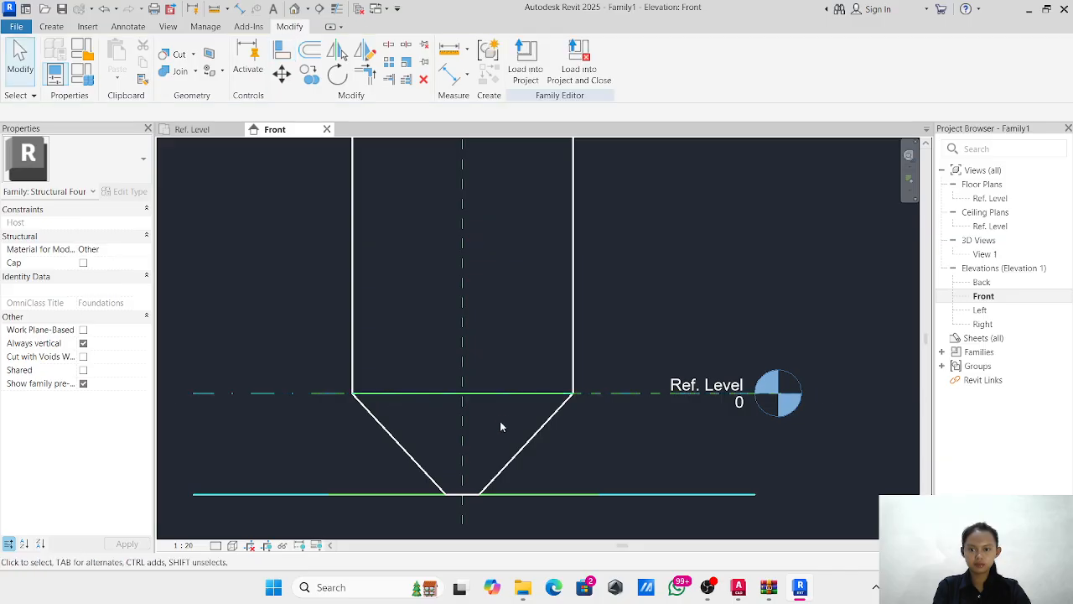
pyautogui.scroll(-5, 501, 424)
pyautogui.scroll(2, 445, 425)
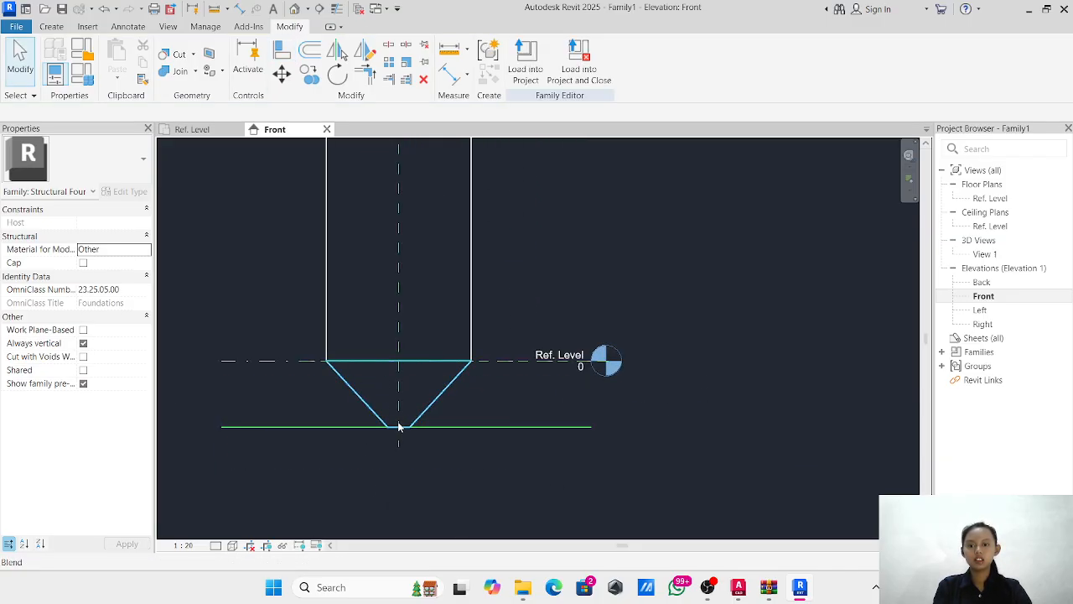
pyautogui.scroll(-4, 395, 340)
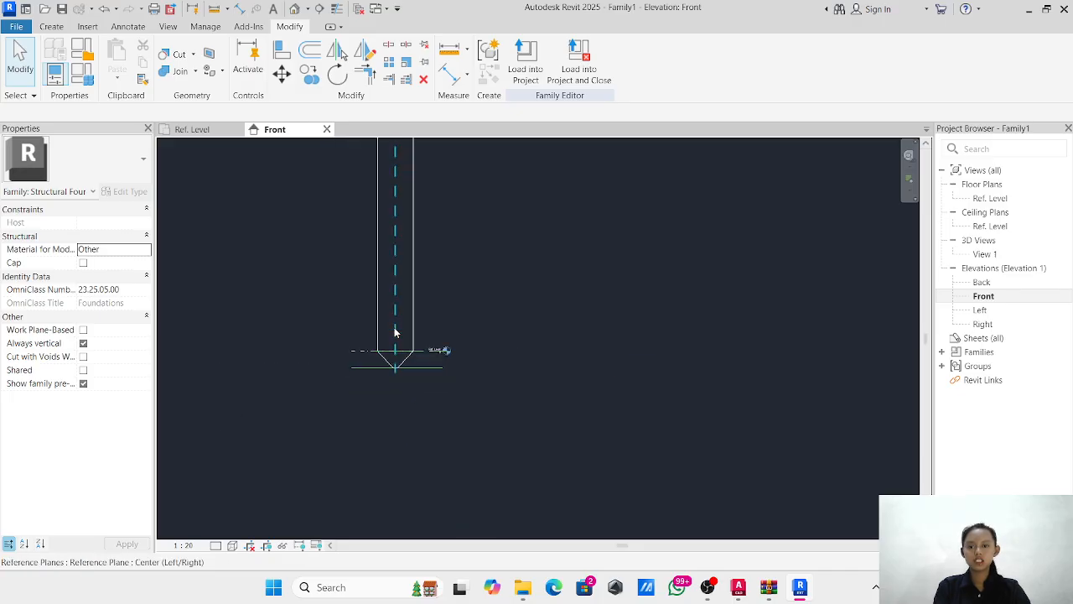
pyautogui.scroll(4, 402, 428)
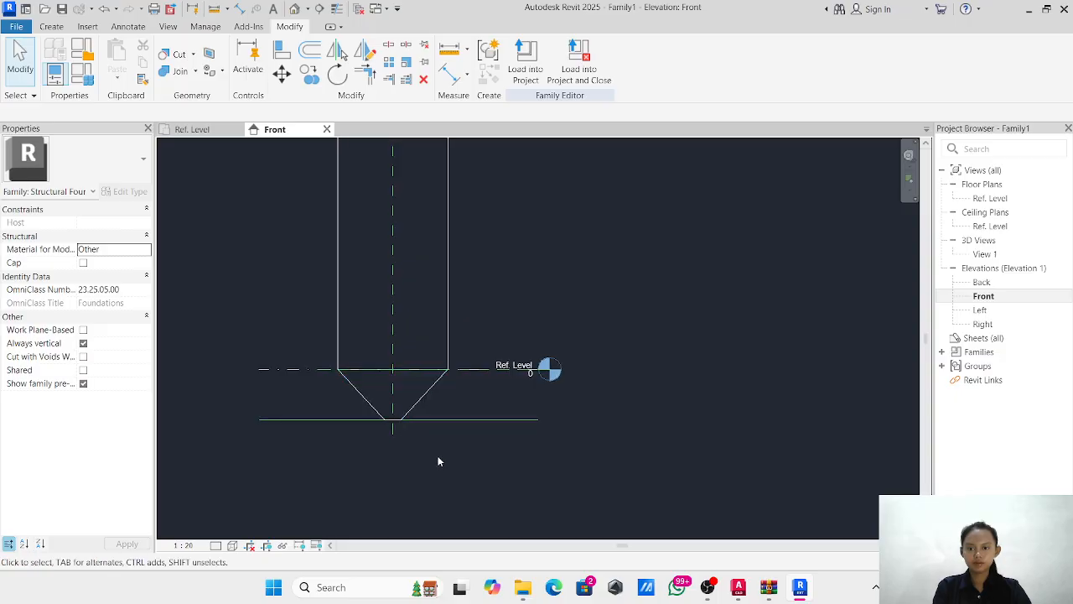
pyautogui.moveTo(435, 458); pyautogui.dragTo(361, 309)
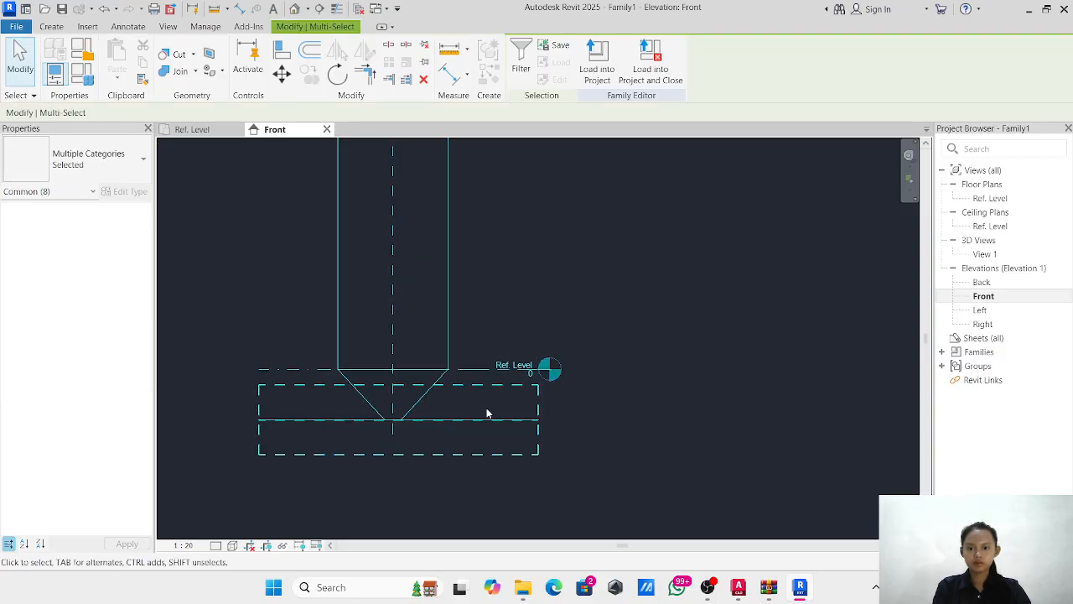
pyautogui.click(459, 464)
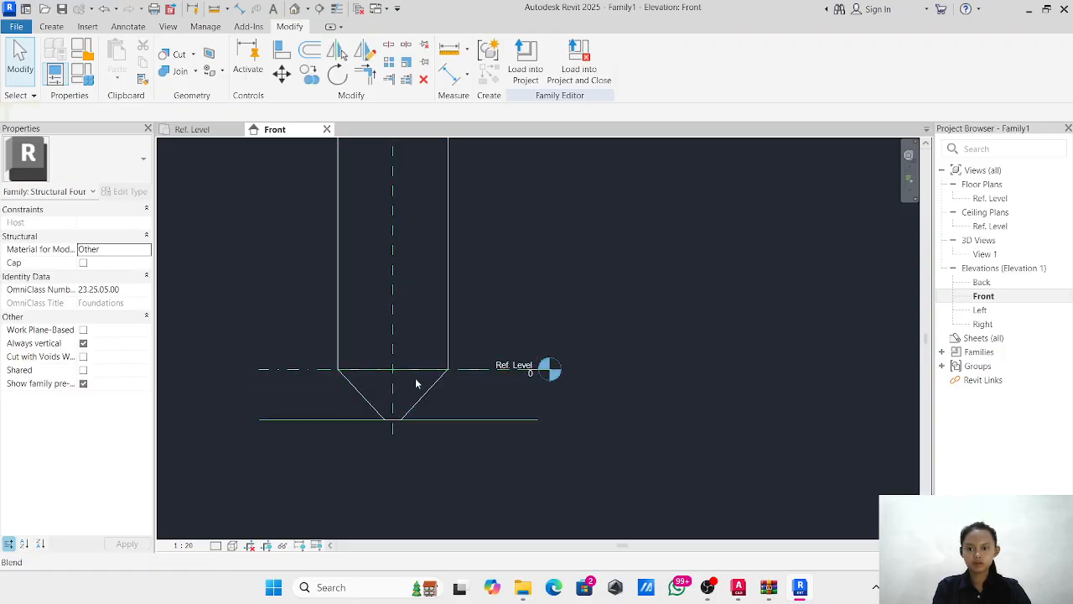
# Try to move the tapered tip blend, using the midpoint of its narrow lower edge as the start point.
pyautogui.moveTo(438, 419); pyautogui.dragTo(440, 421)
pyautogui.click(438, 403)
pyautogui.click(427, 393)
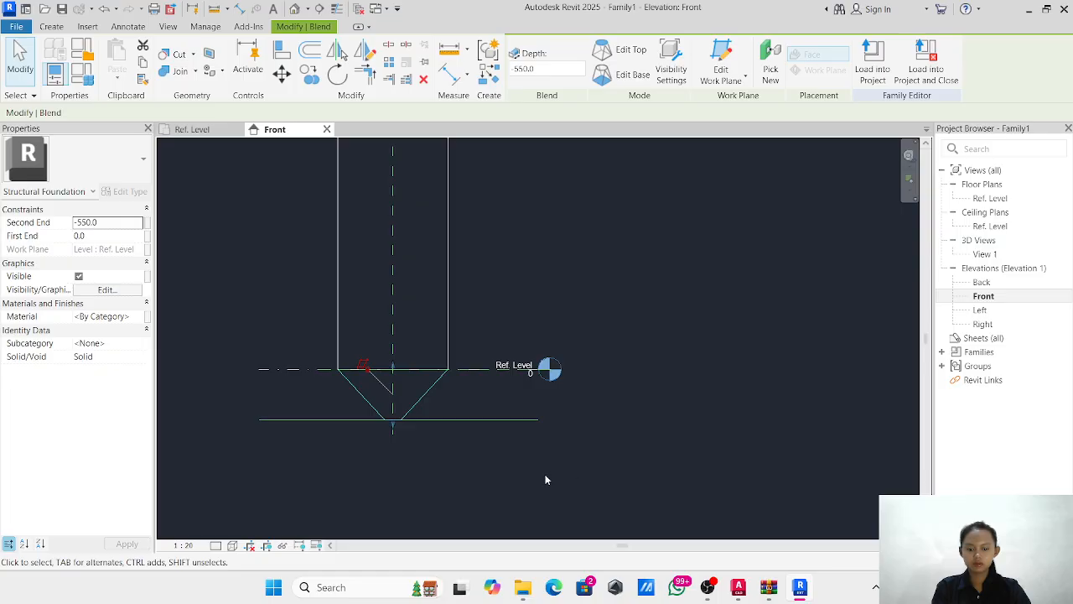
pyautogui.click(281, 73)
pyautogui.scroll(4, 403, 427)
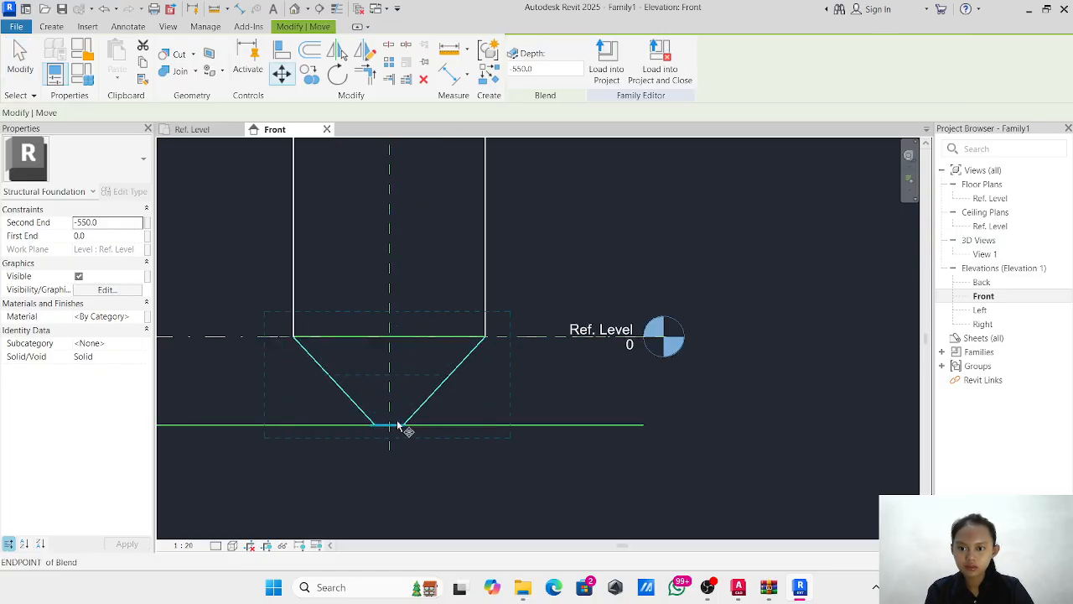
pyautogui.click(386, 426)
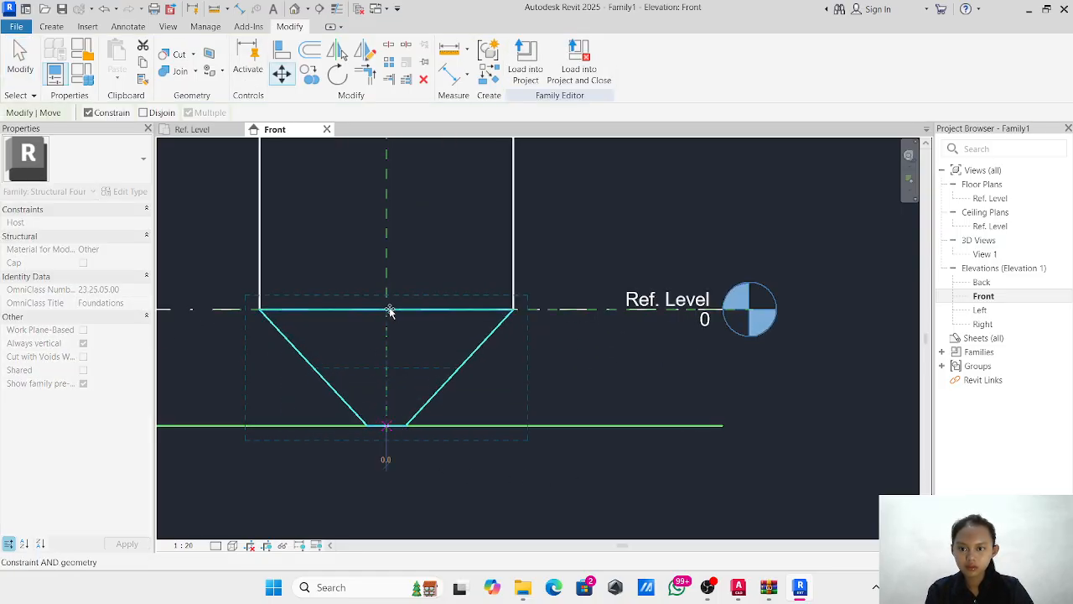
pyautogui.scroll(5, 386, 313)
pyautogui.scroll(-5, 579, 278)
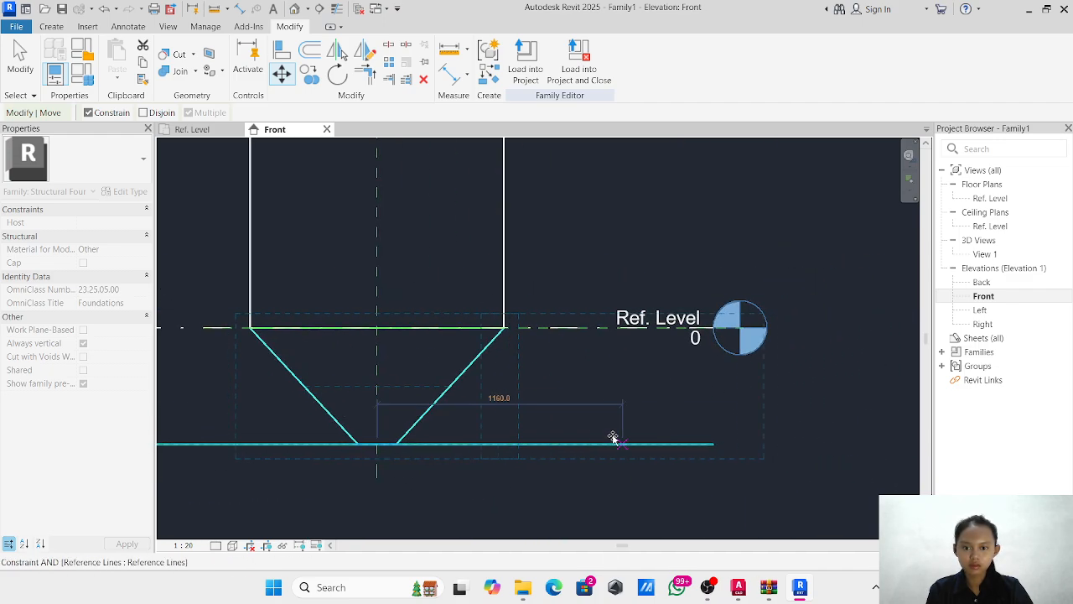
pyautogui.scroll(-3, 498, 466)
pyautogui.scroll(-1, 498, 466)
pyautogui.moveTo(498, 466); pyautogui.dragTo(462, 311, button='middle')
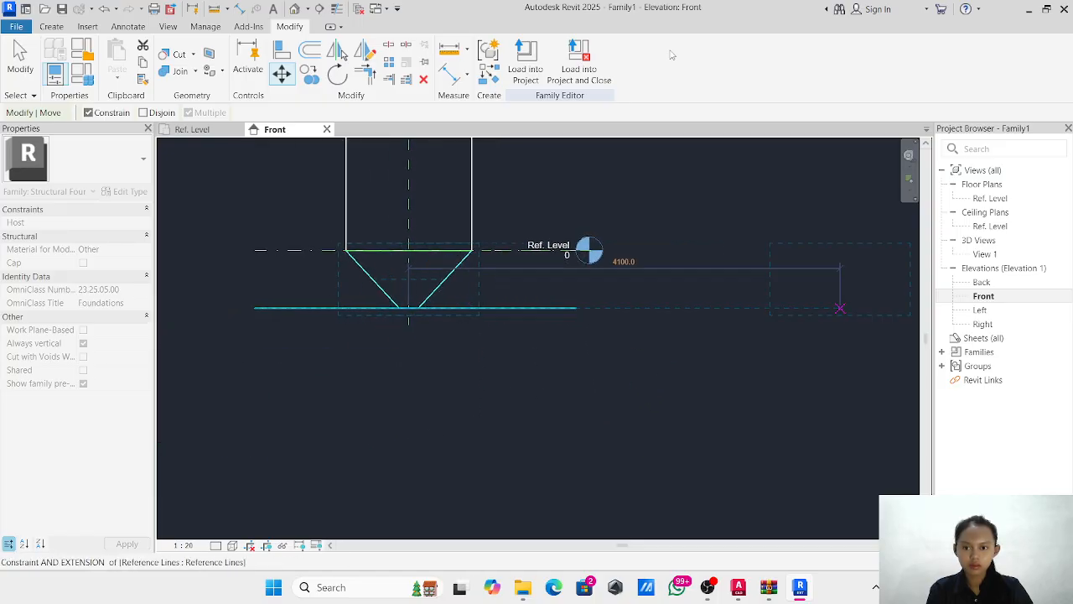
pyautogui.click(465, 308)
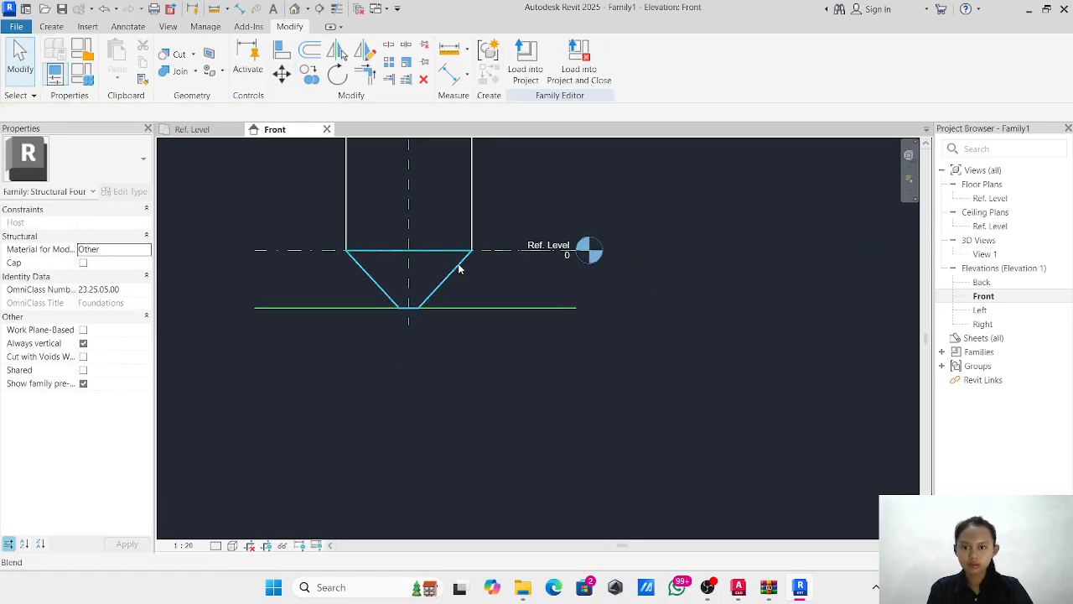
pyautogui.click(281, 74)
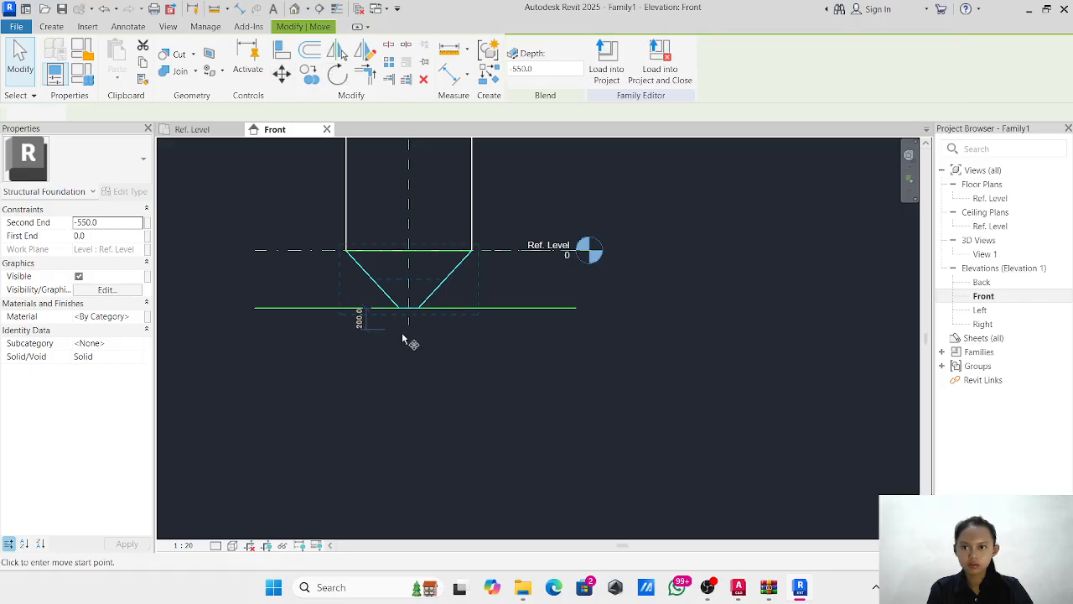
pyautogui.scroll(3, 409, 311)
pyautogui.scroll(-2, 400, 215)
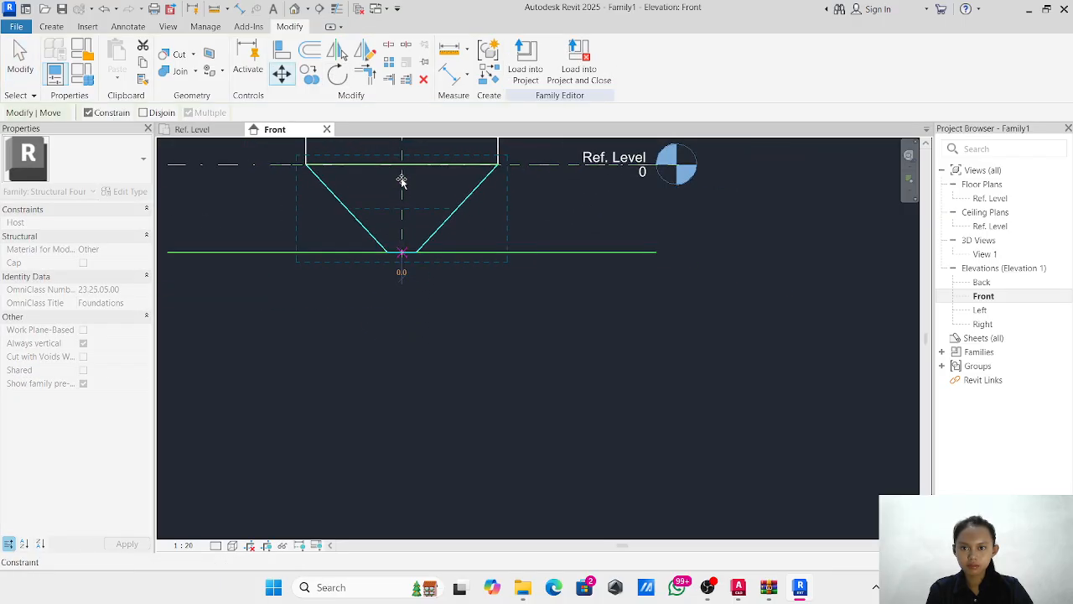
pyautogui.moveTo(400, 179); pyautogui.dragTo(388, 447, button='middle')
pyautogui.press('Escape')
pyautogui.press('Escape')
# Examine the full pile in the Front elevation and its tapered tip in the default 3D view.
pyautogui.scroll(-3, 398, 249)
pyautogui.scroll(-3, 386, 315)
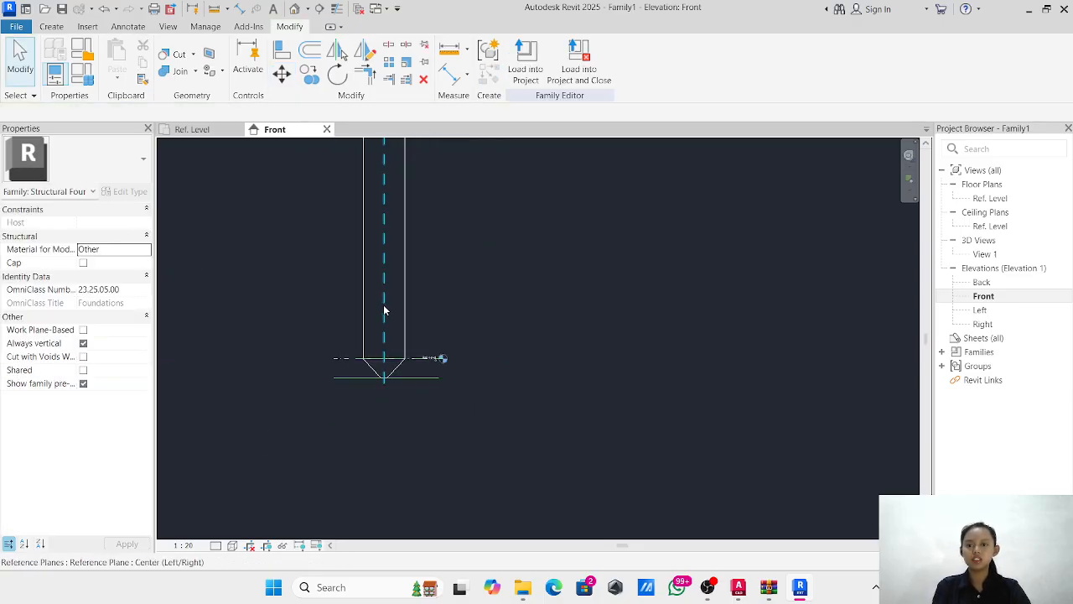
pyautogui.moveTo(391, 329); pyautogui.dragTo(402, 413, button='middle')
pyautogui.scroll(-1, 387, 359)
pyautogui.moveTo(386, 359); pyautogui.dragTo(448, 419, button='middle')
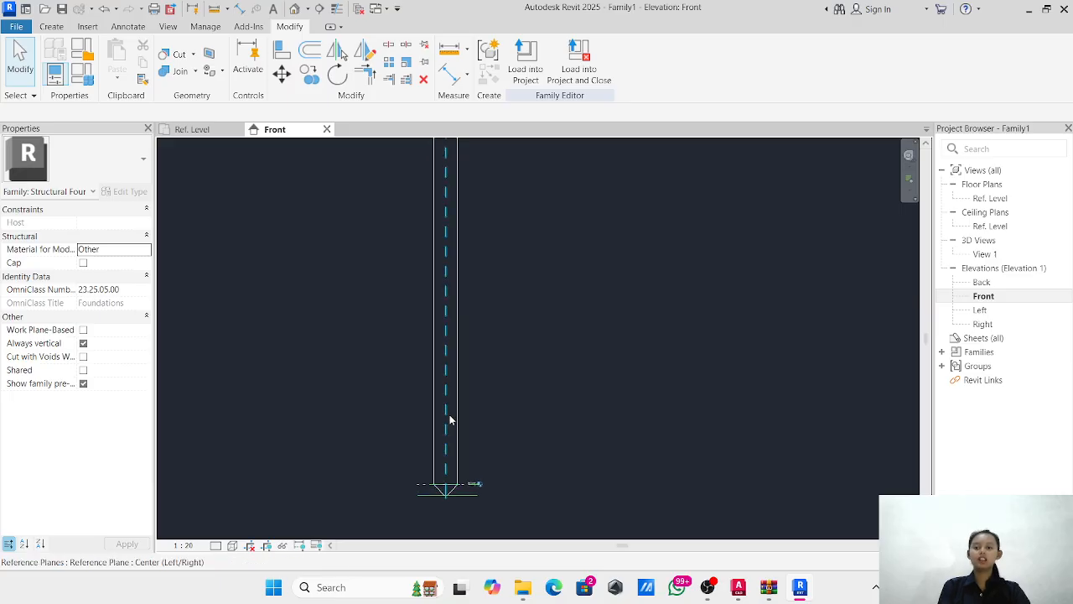
pyautogui.scroll(-3, 503, 412)
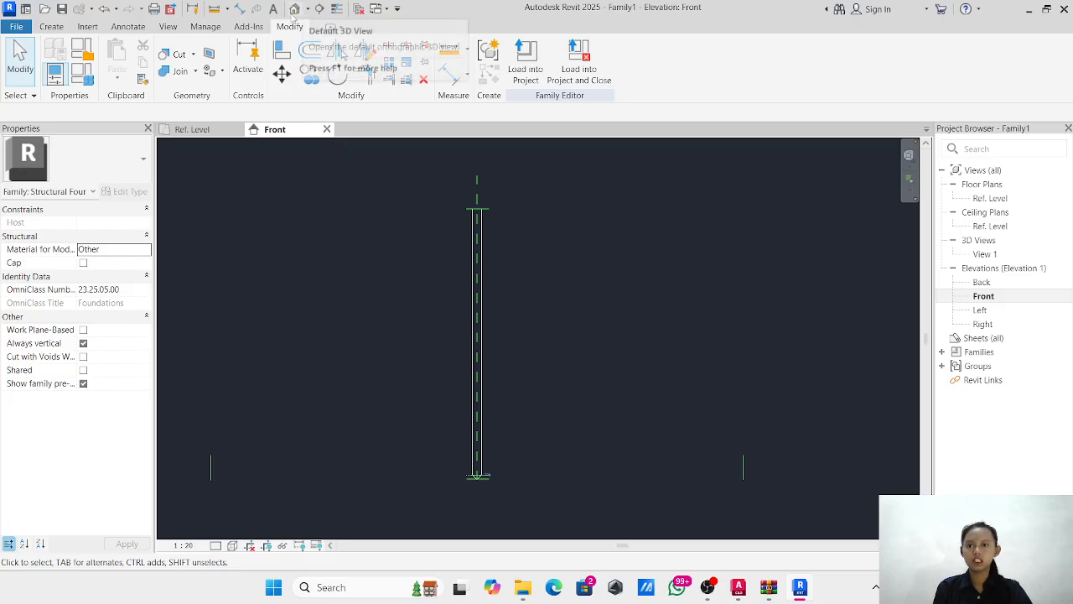
pyautogui.click(296, 8)
pyautogui.scroll(11, 553, 445)
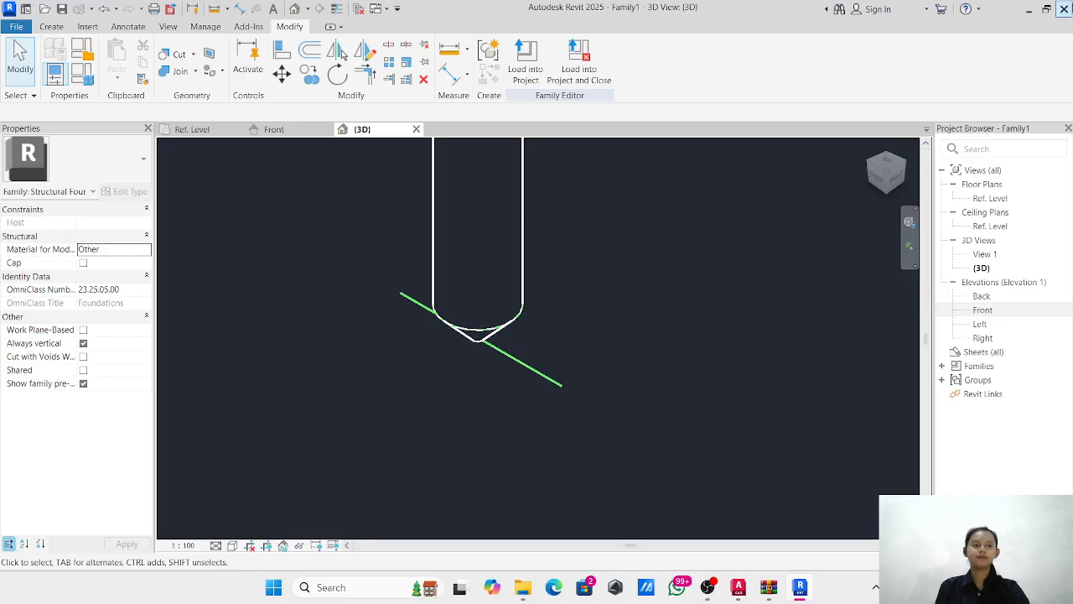
pyautogui.click(708, 587)
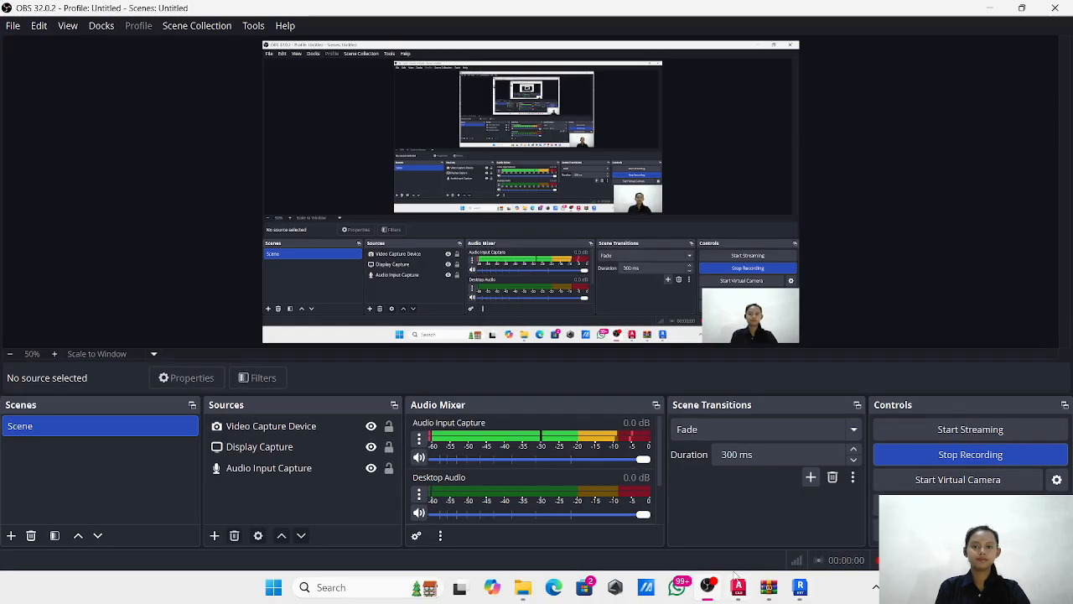